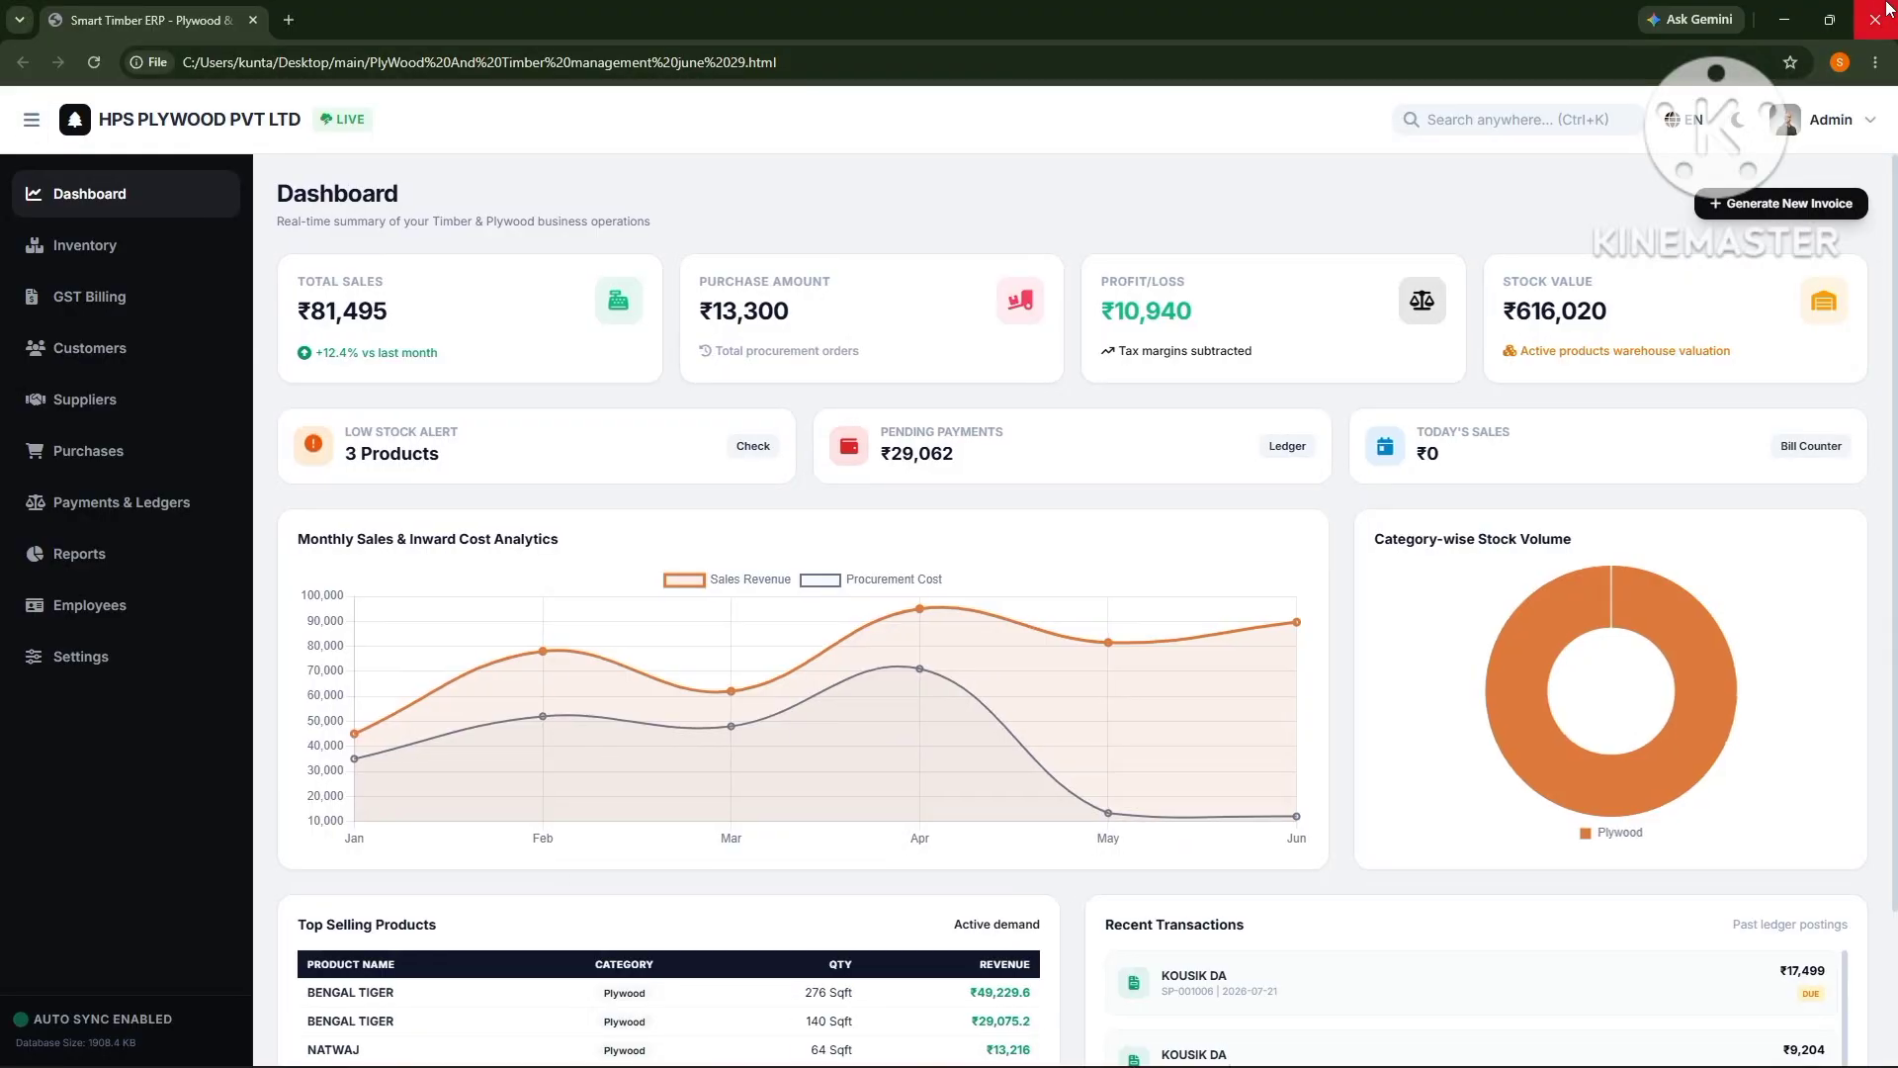
- Restore the browser window from full screen, then maximize it to fill the screen again
click(1829, 20)
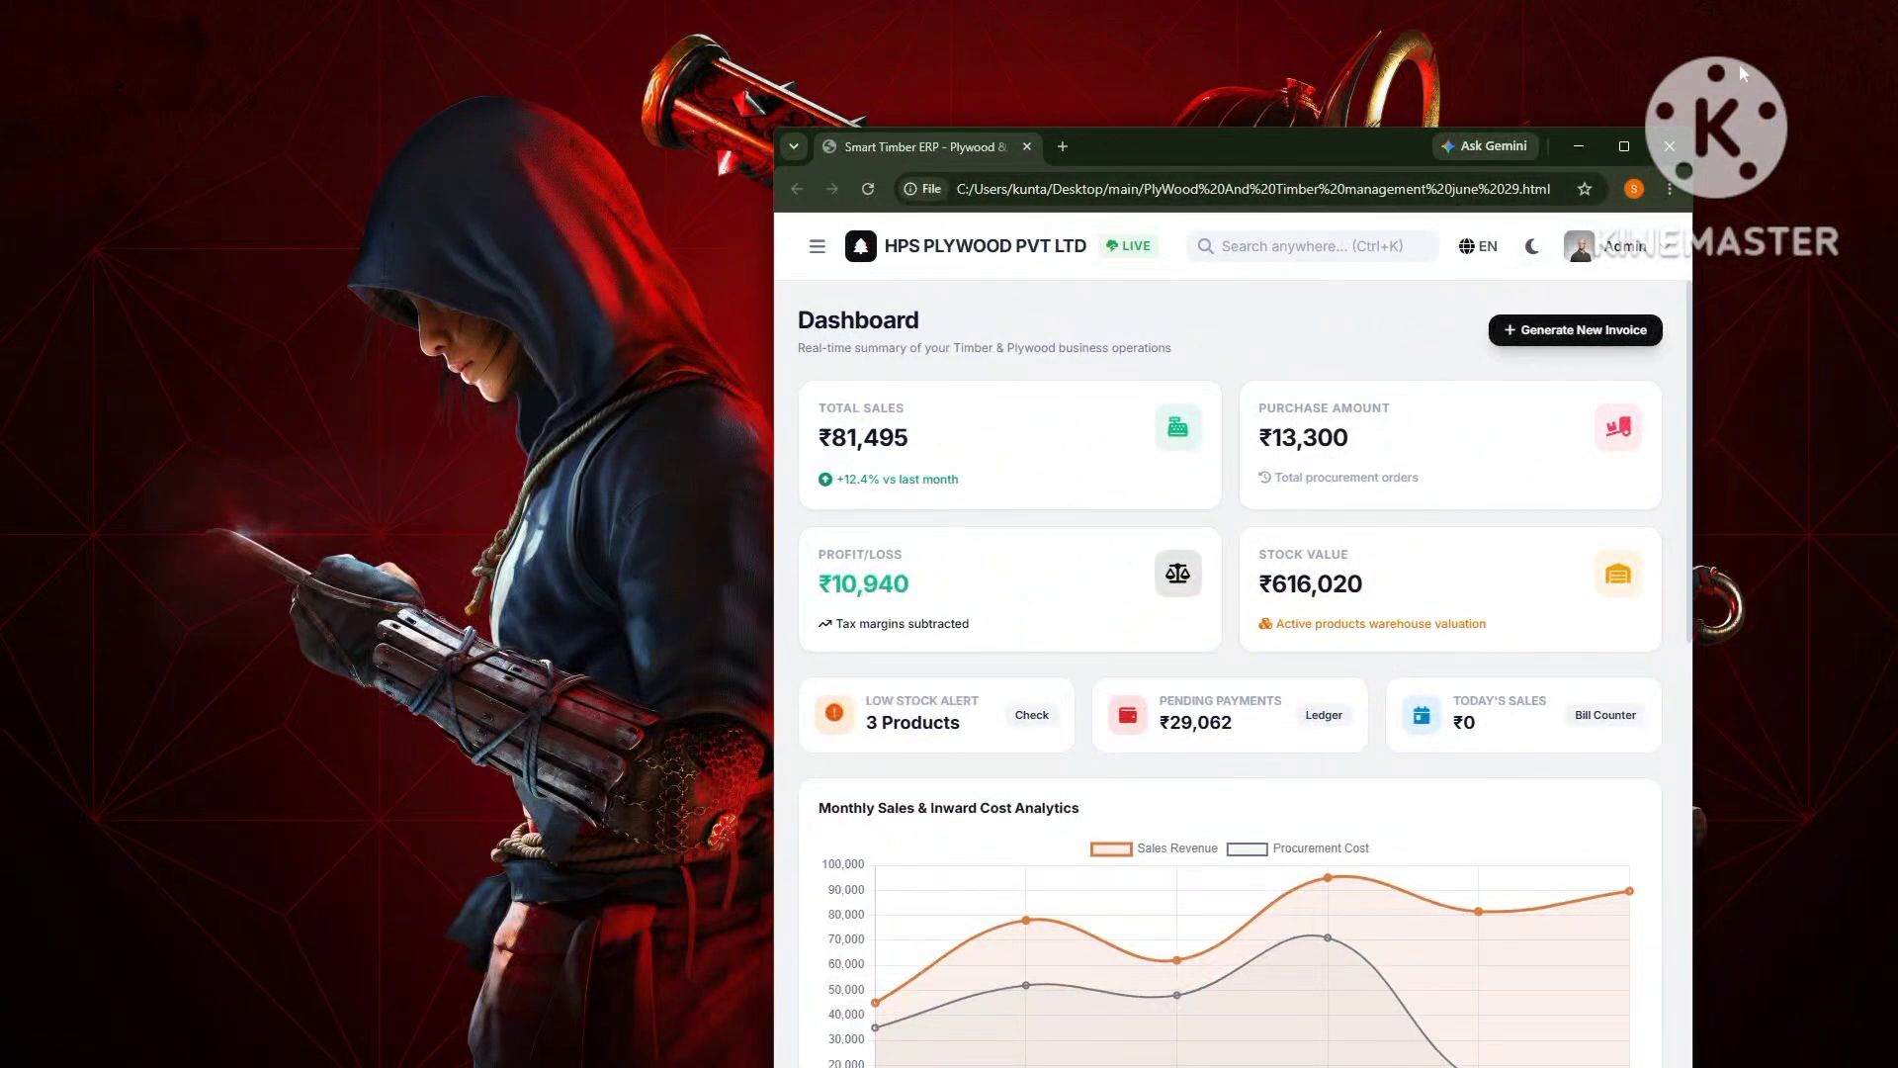
click(816, 246)
click(996, 249)
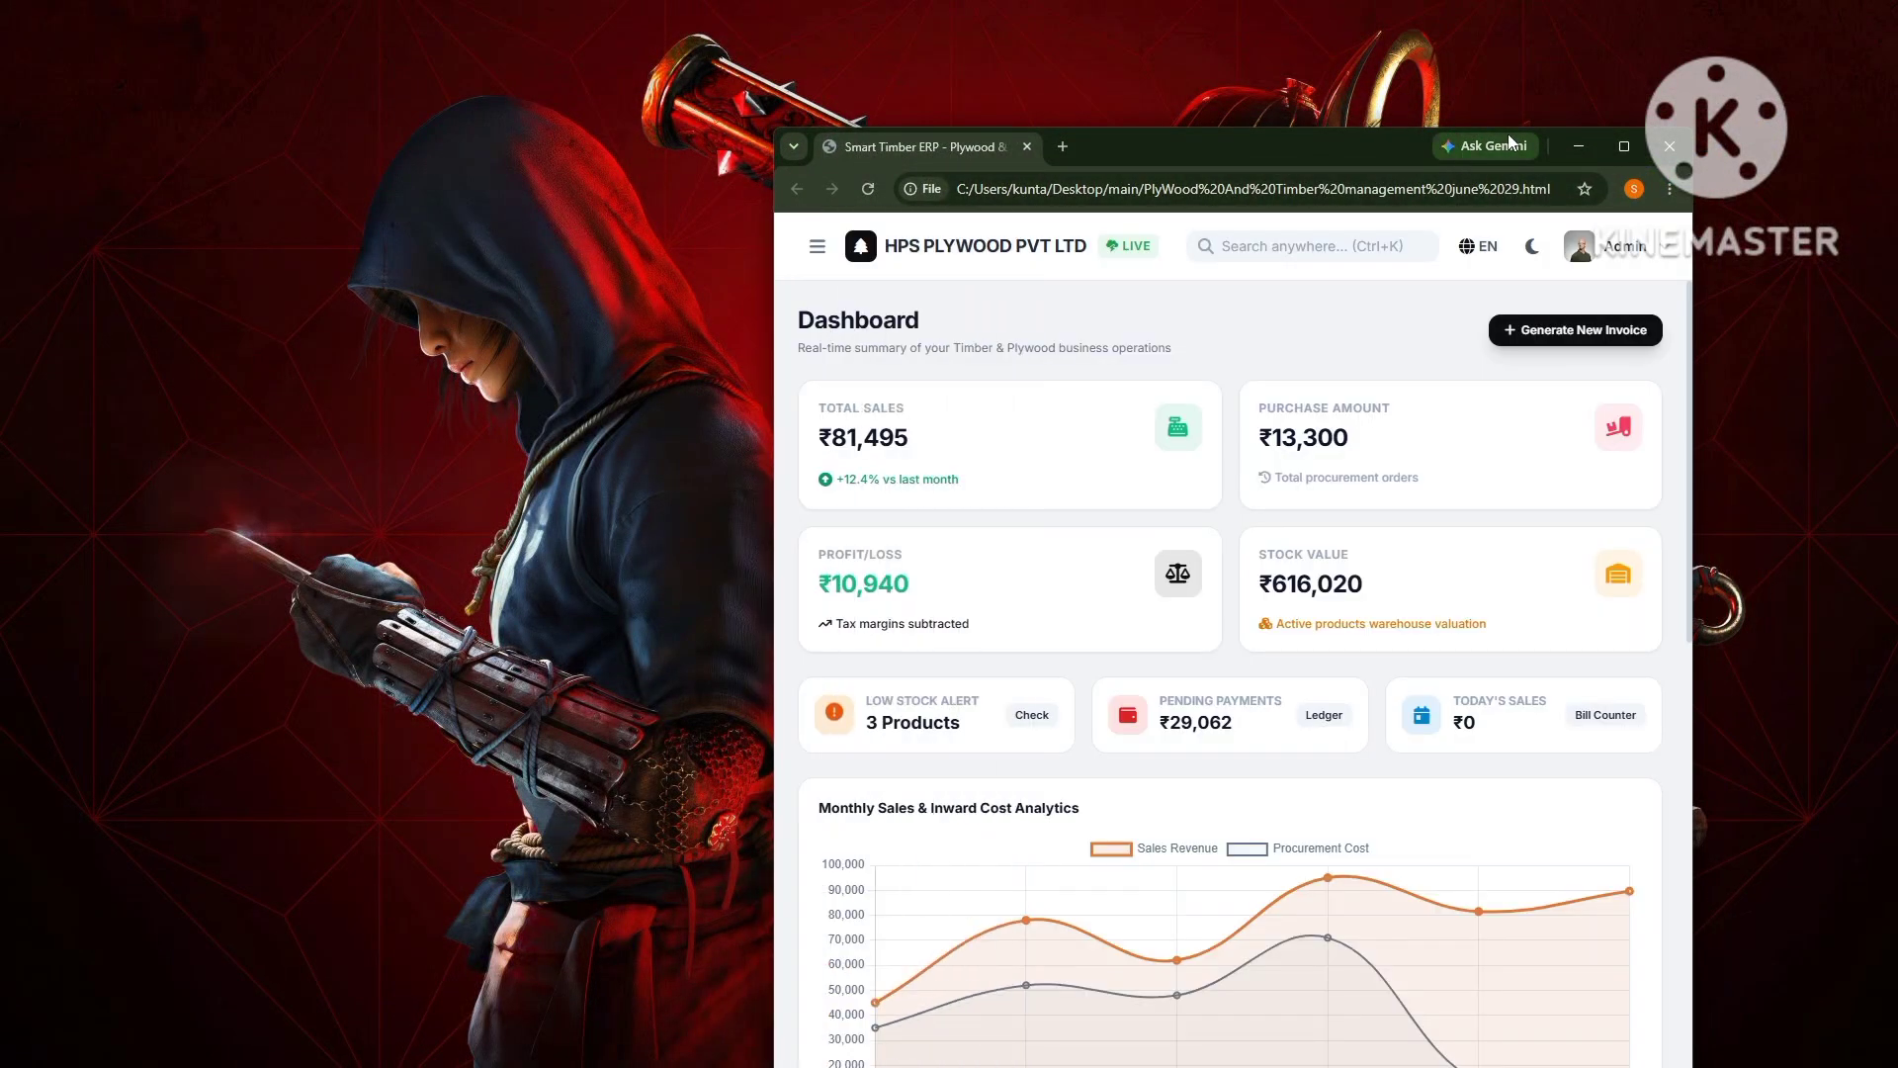
click(1623, 146)
- Visit the Inventory, GST Billing, Customers, Suppliers, Purchases and Payments & Ledgers pages
click(149, 247)
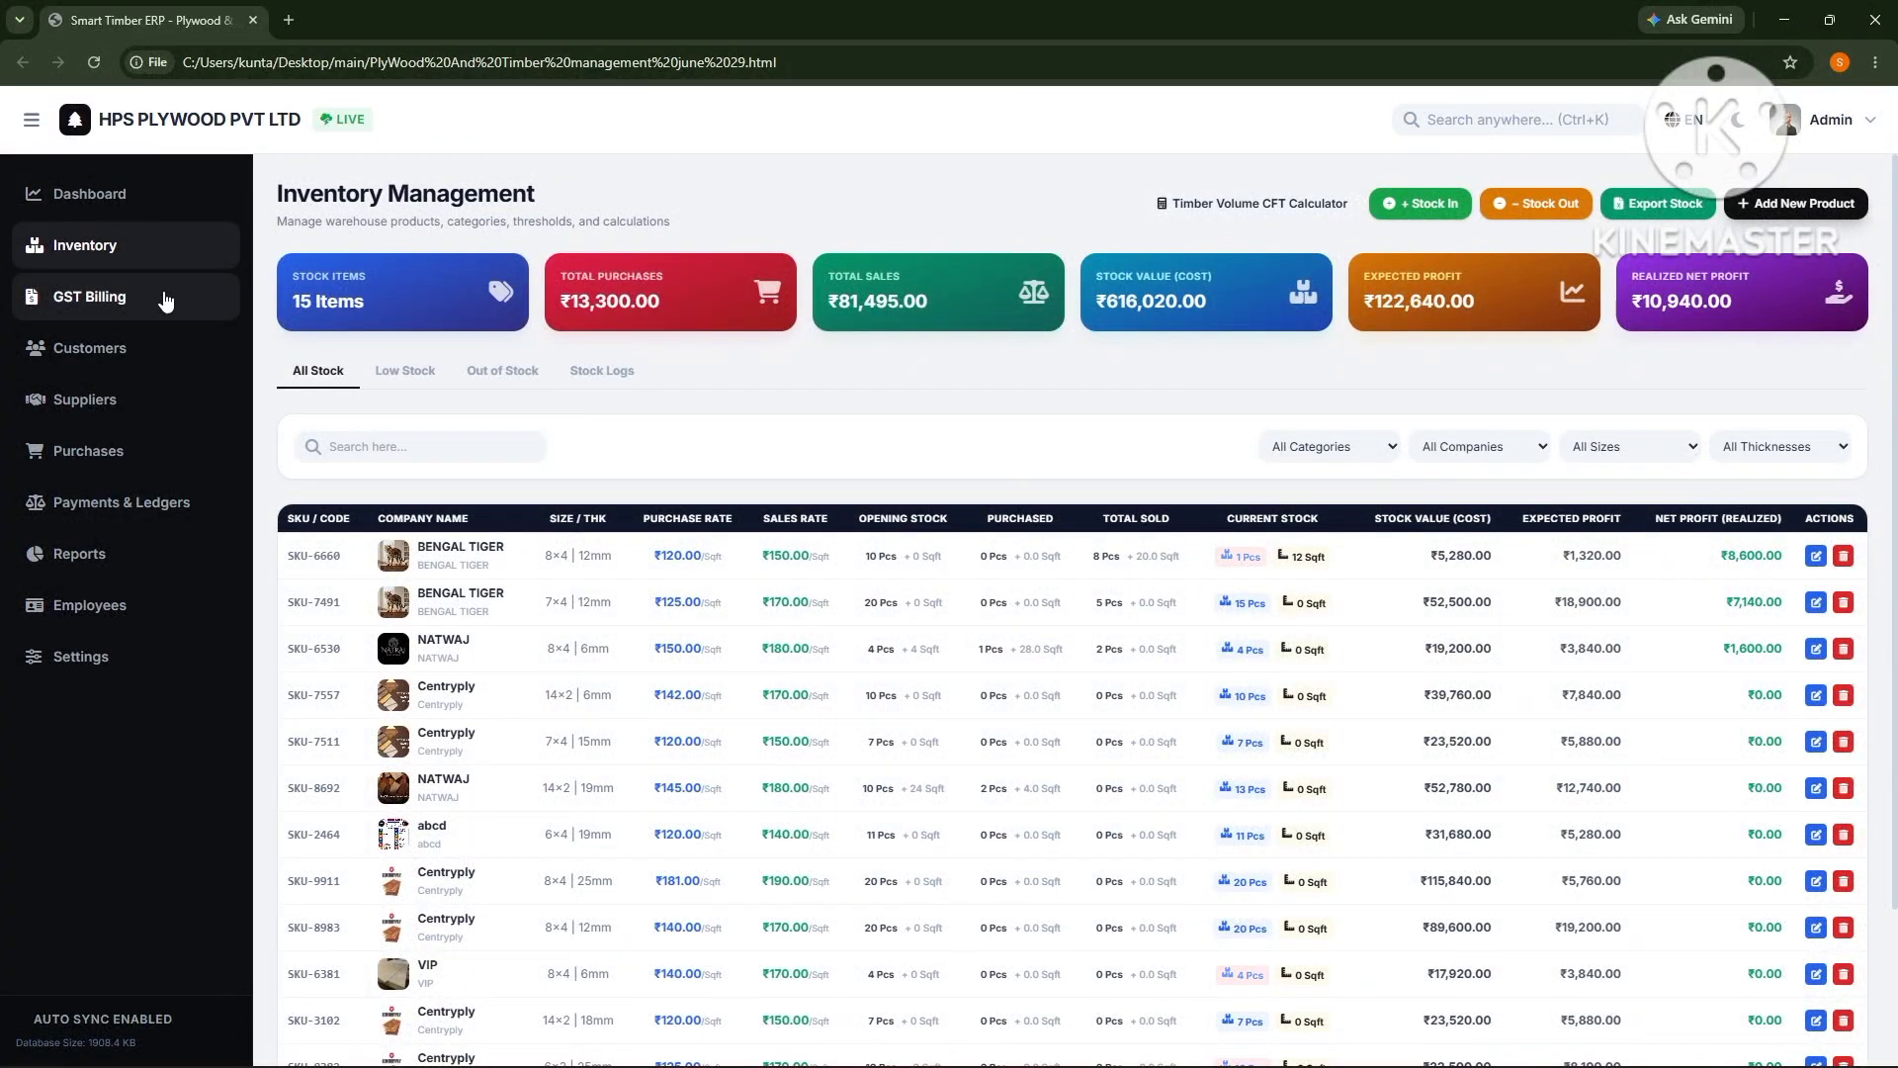
click(163, 296)
click(153, 350)
click(150, 405)
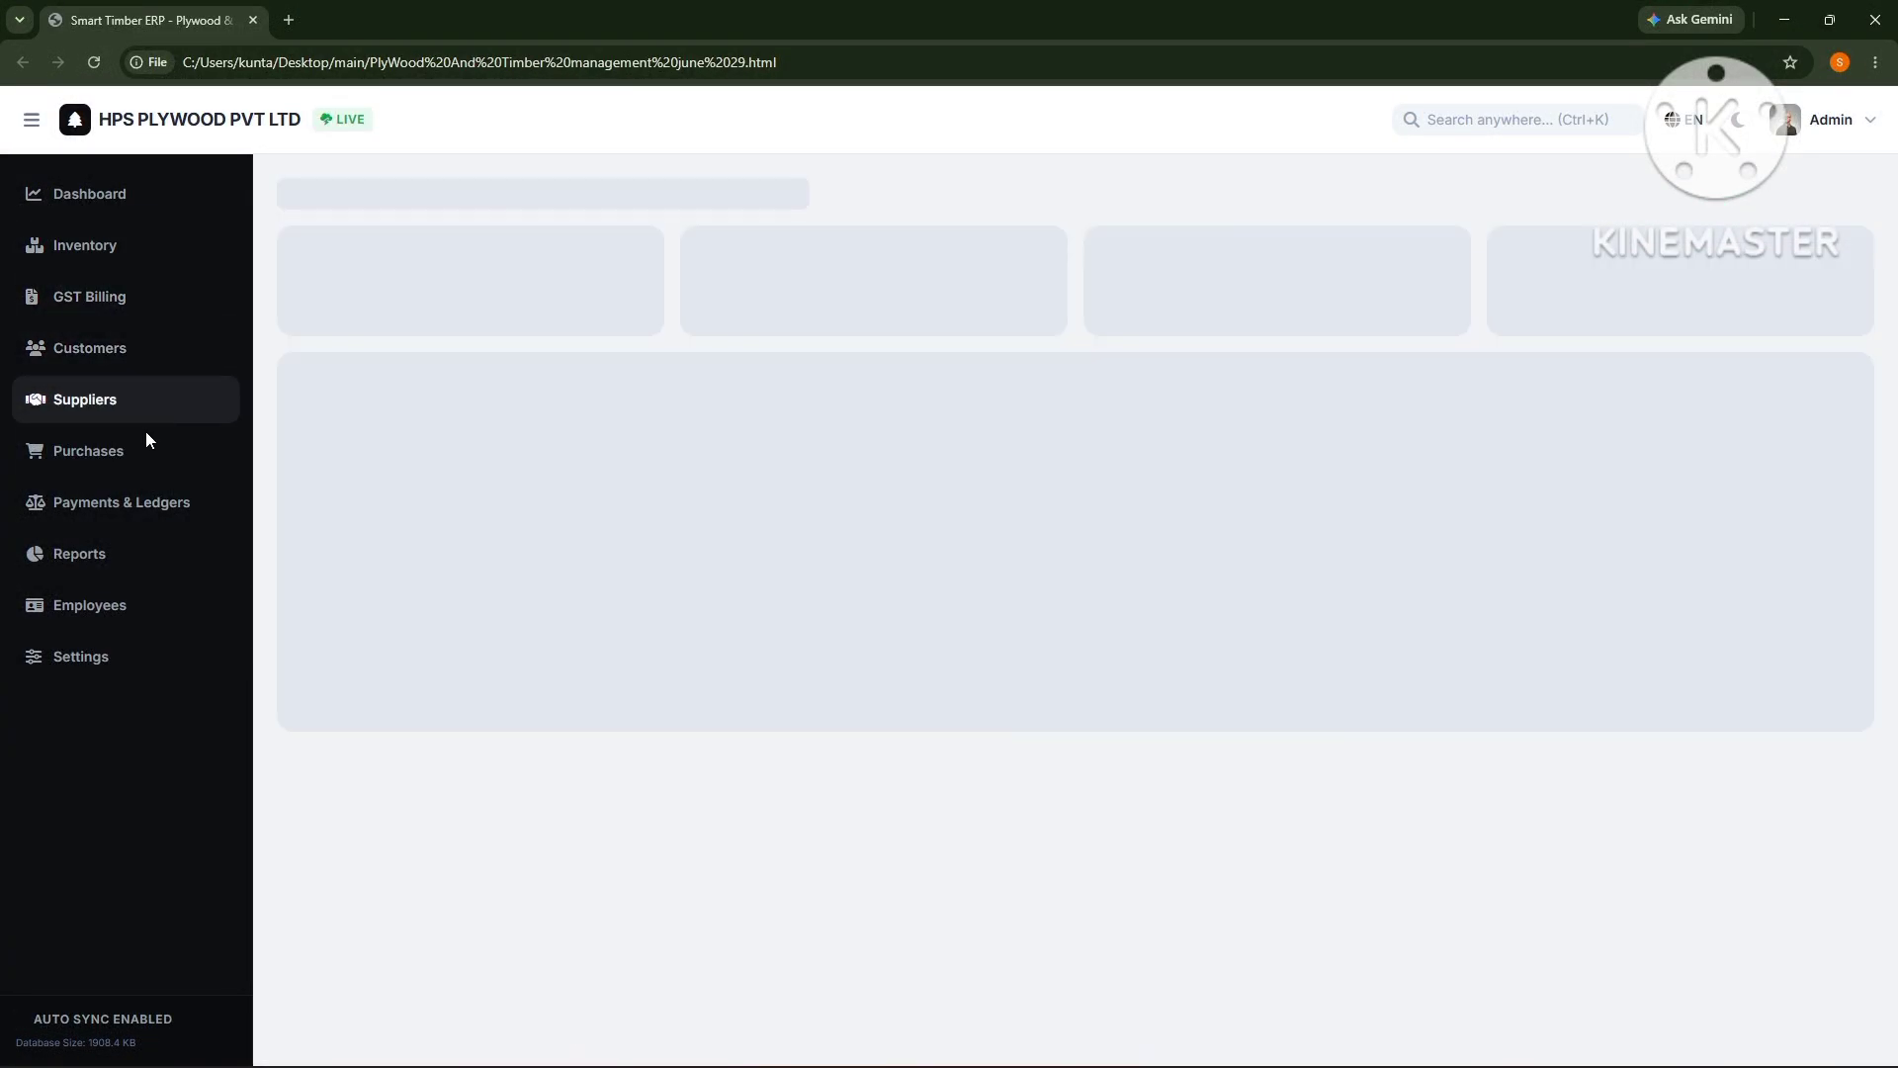
click(133, 459)
click(158, 508)
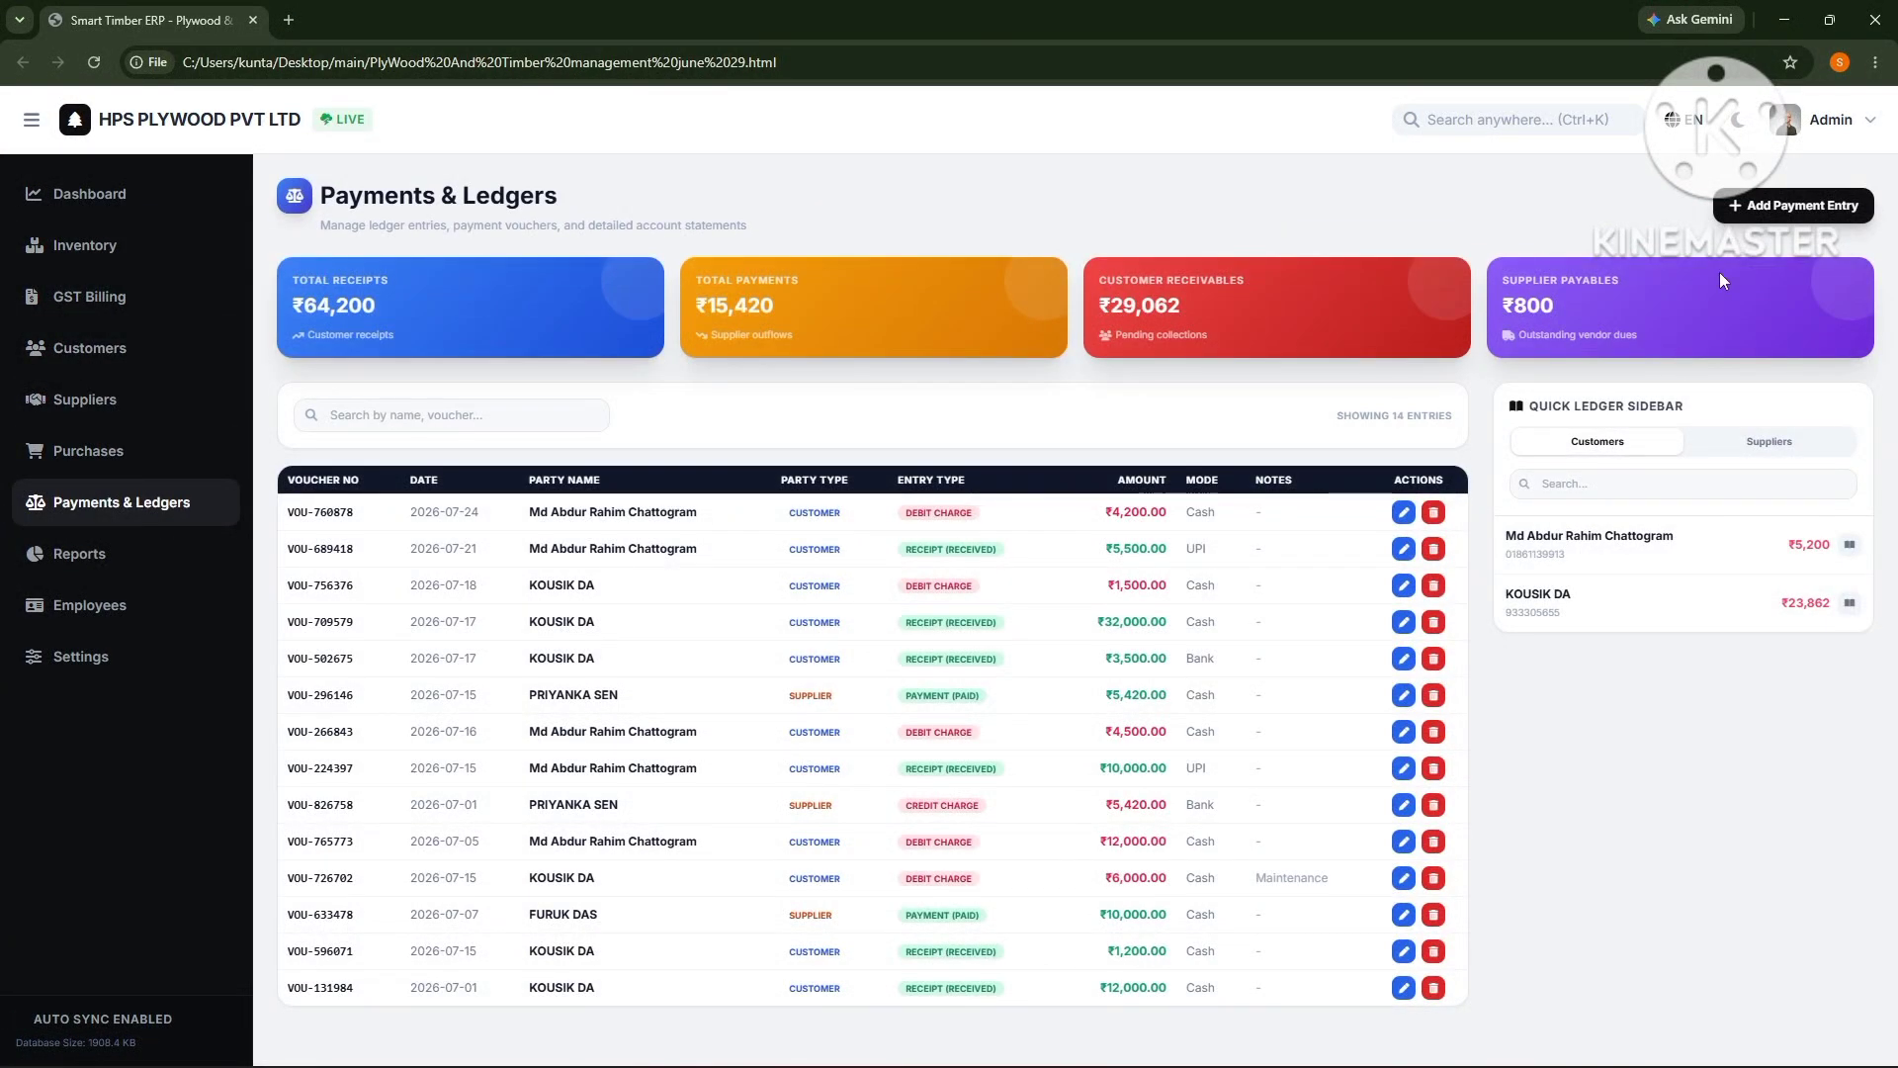
- Preview the new payment entry form and a customer's detailed account ledger, closing both
click(1740, 212)
click(1137, 318)
click(1769, 562)
click(1355, 313)
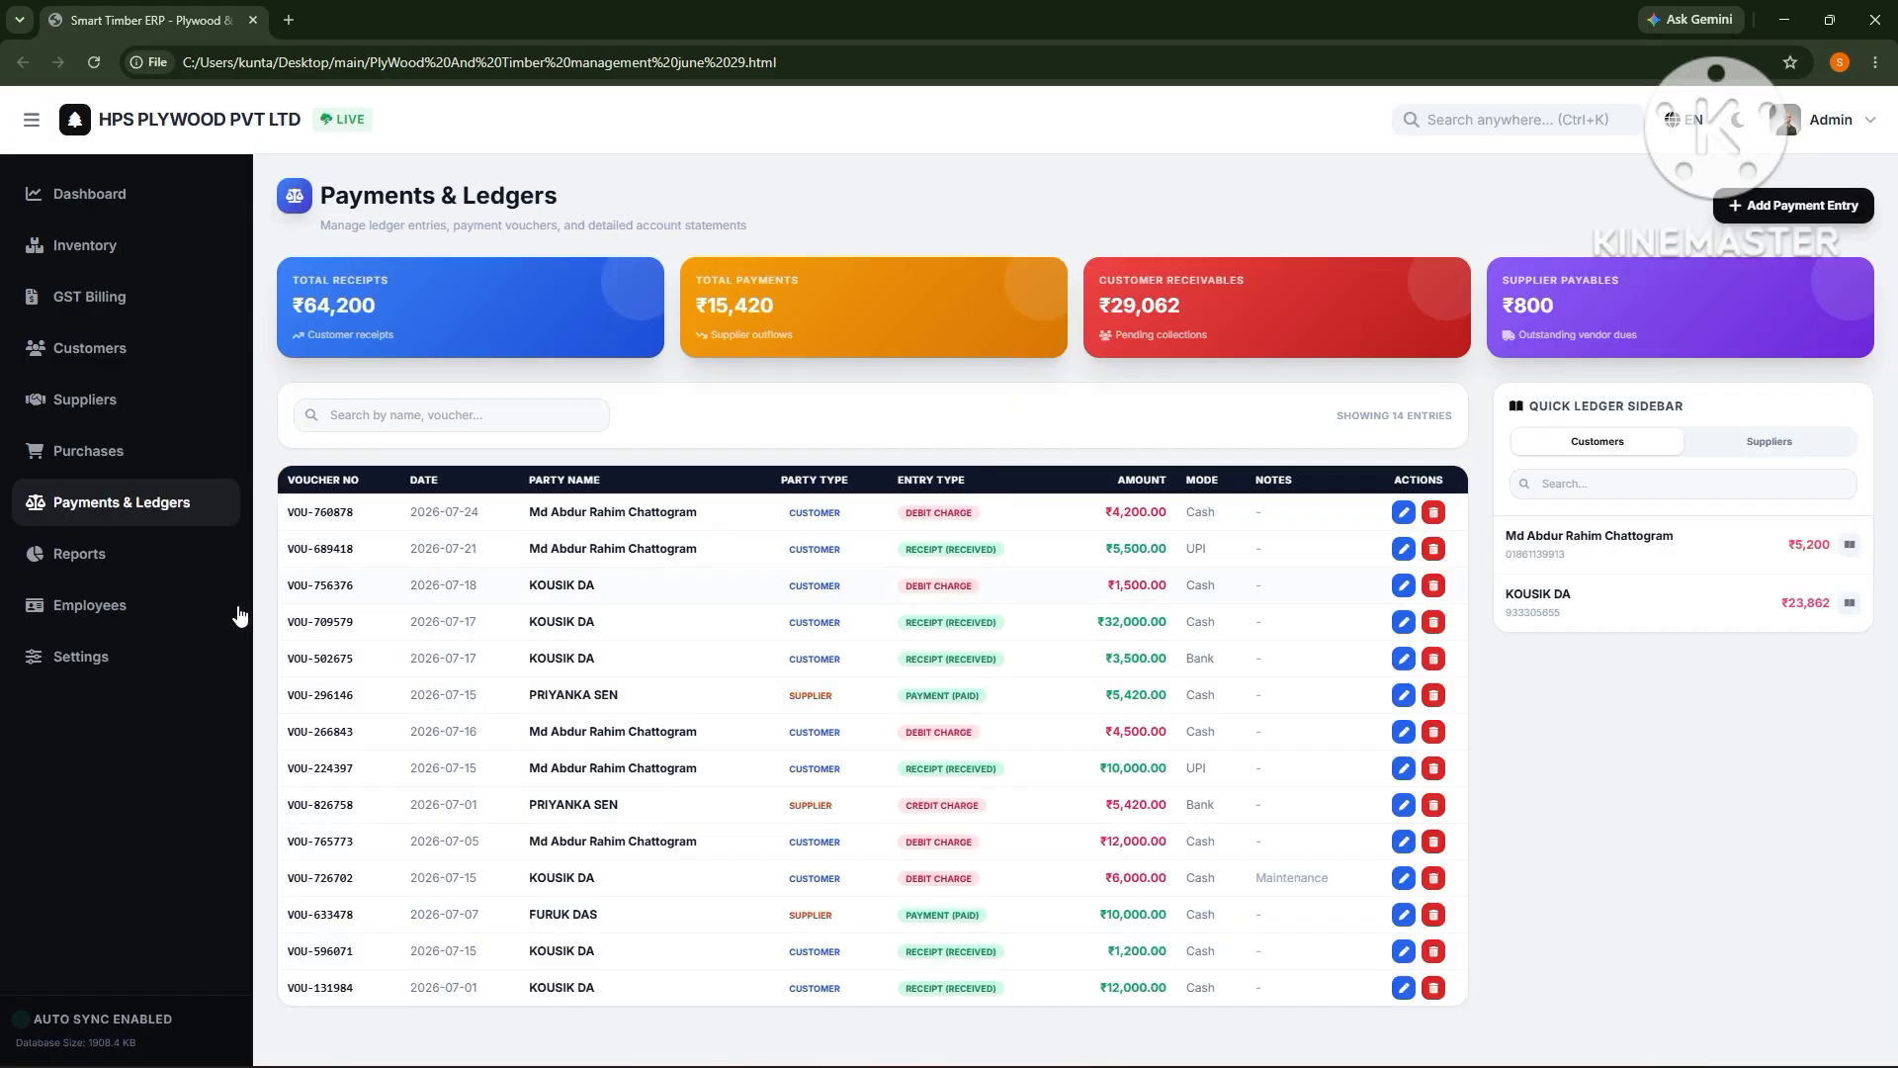
- Browse Employees, Reports Center, Settings, Dashboard, Inventory and Suppliers, ending on POS billing
click(104, 605)
click(100, 559)
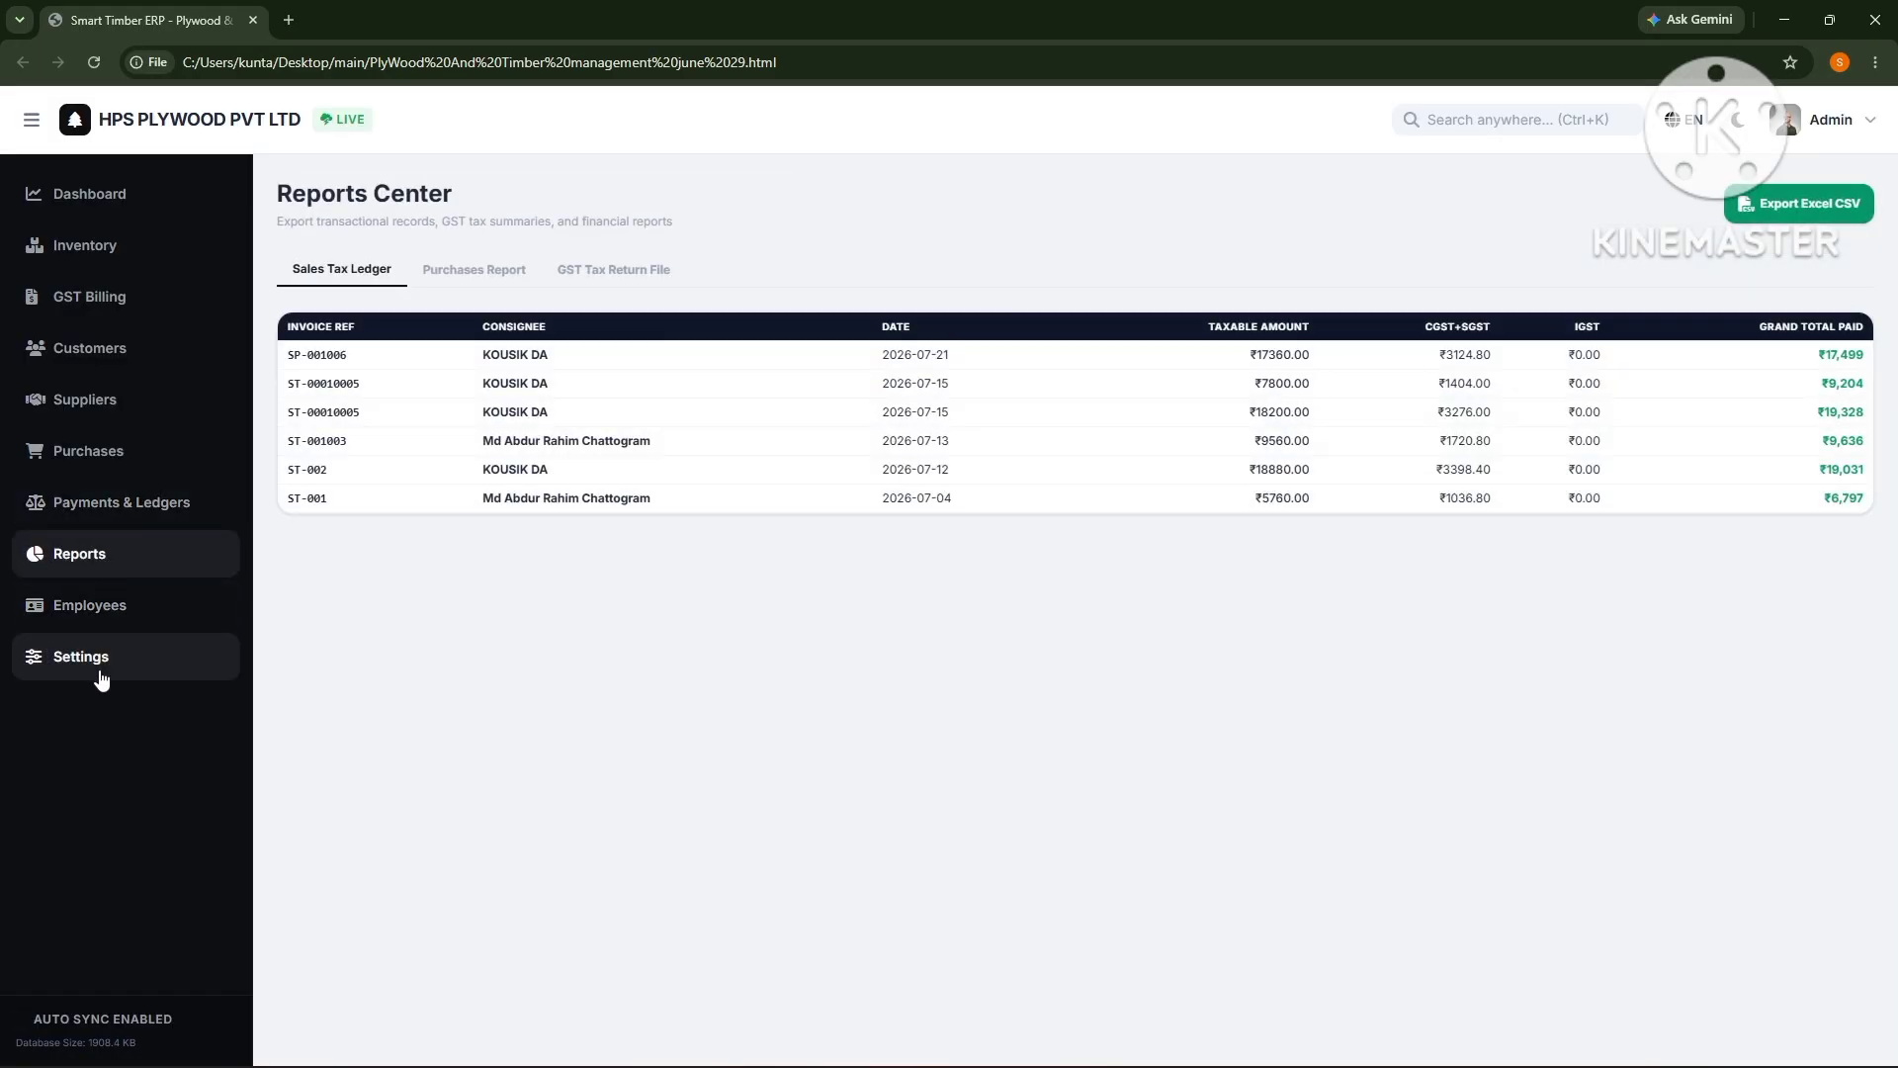
click(101, 676)
click(105, 608)
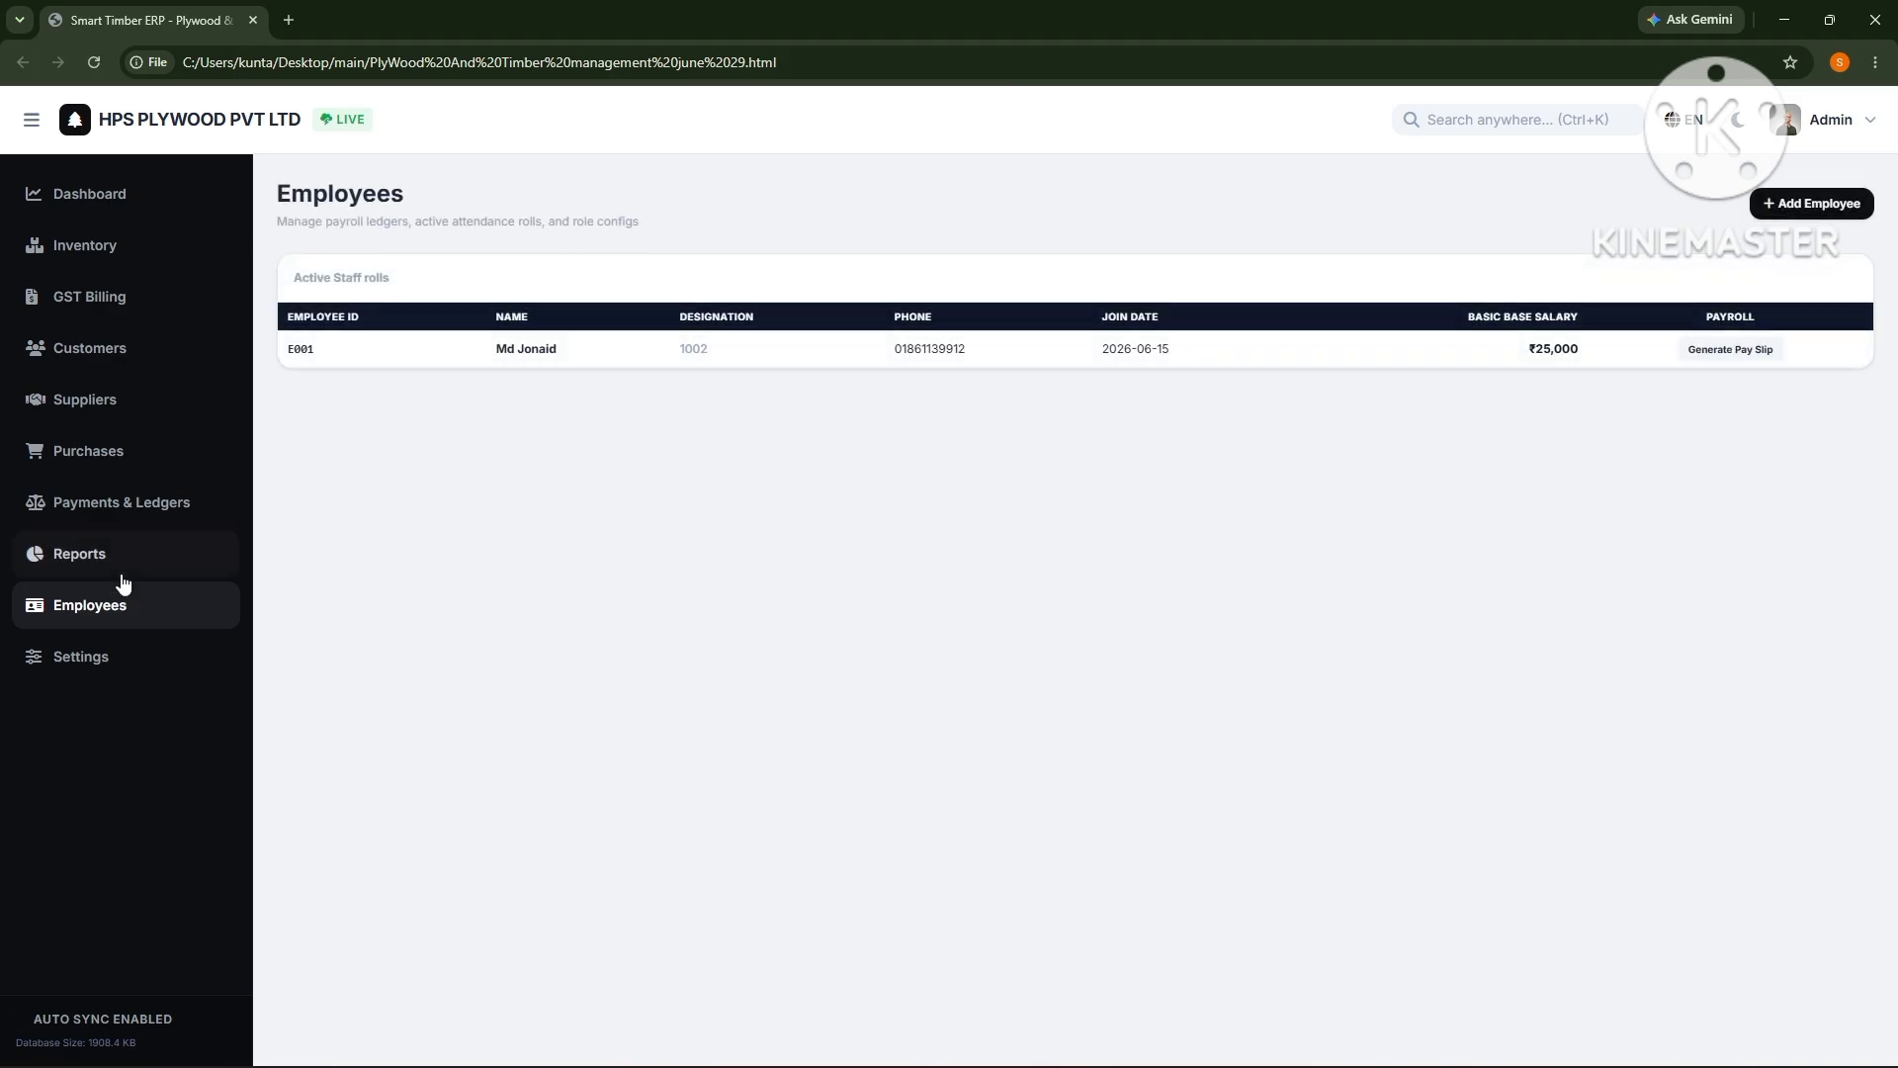
click(87, 205)
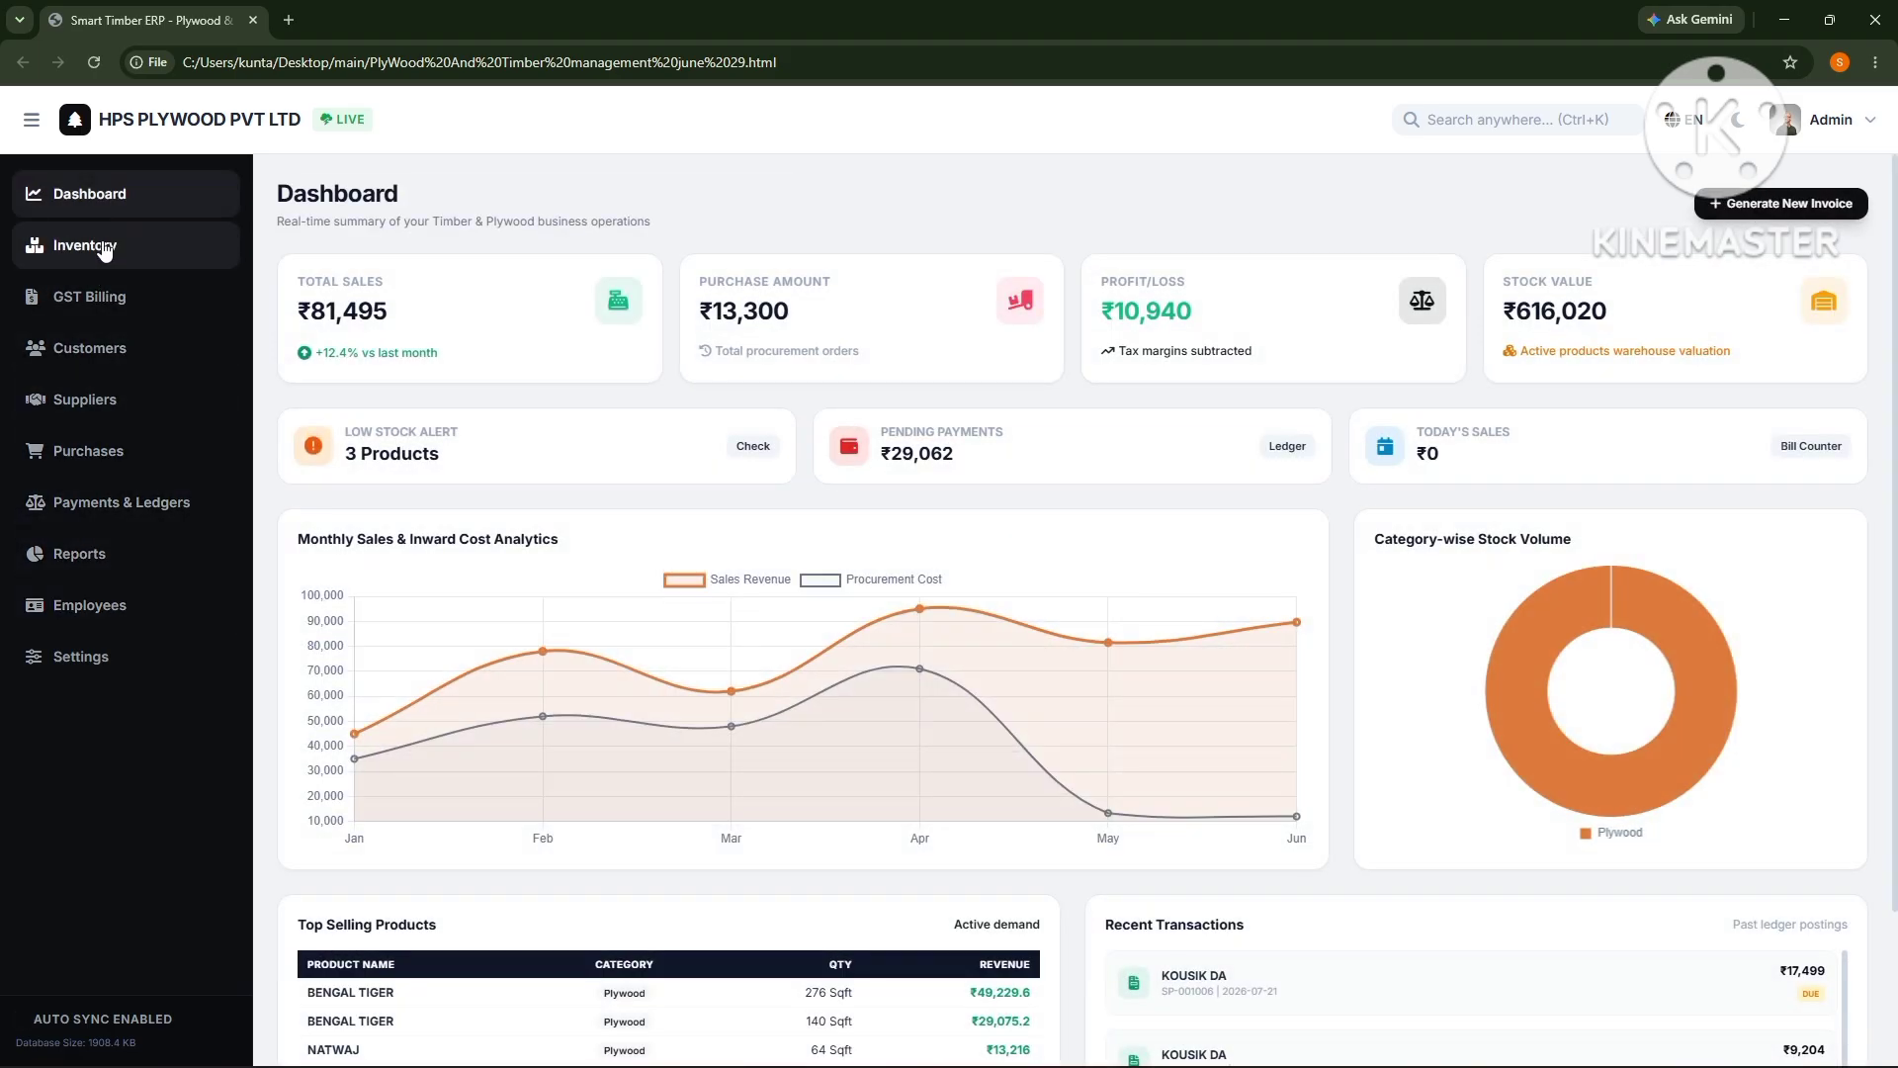
click(101, 247)
click(102, 397)
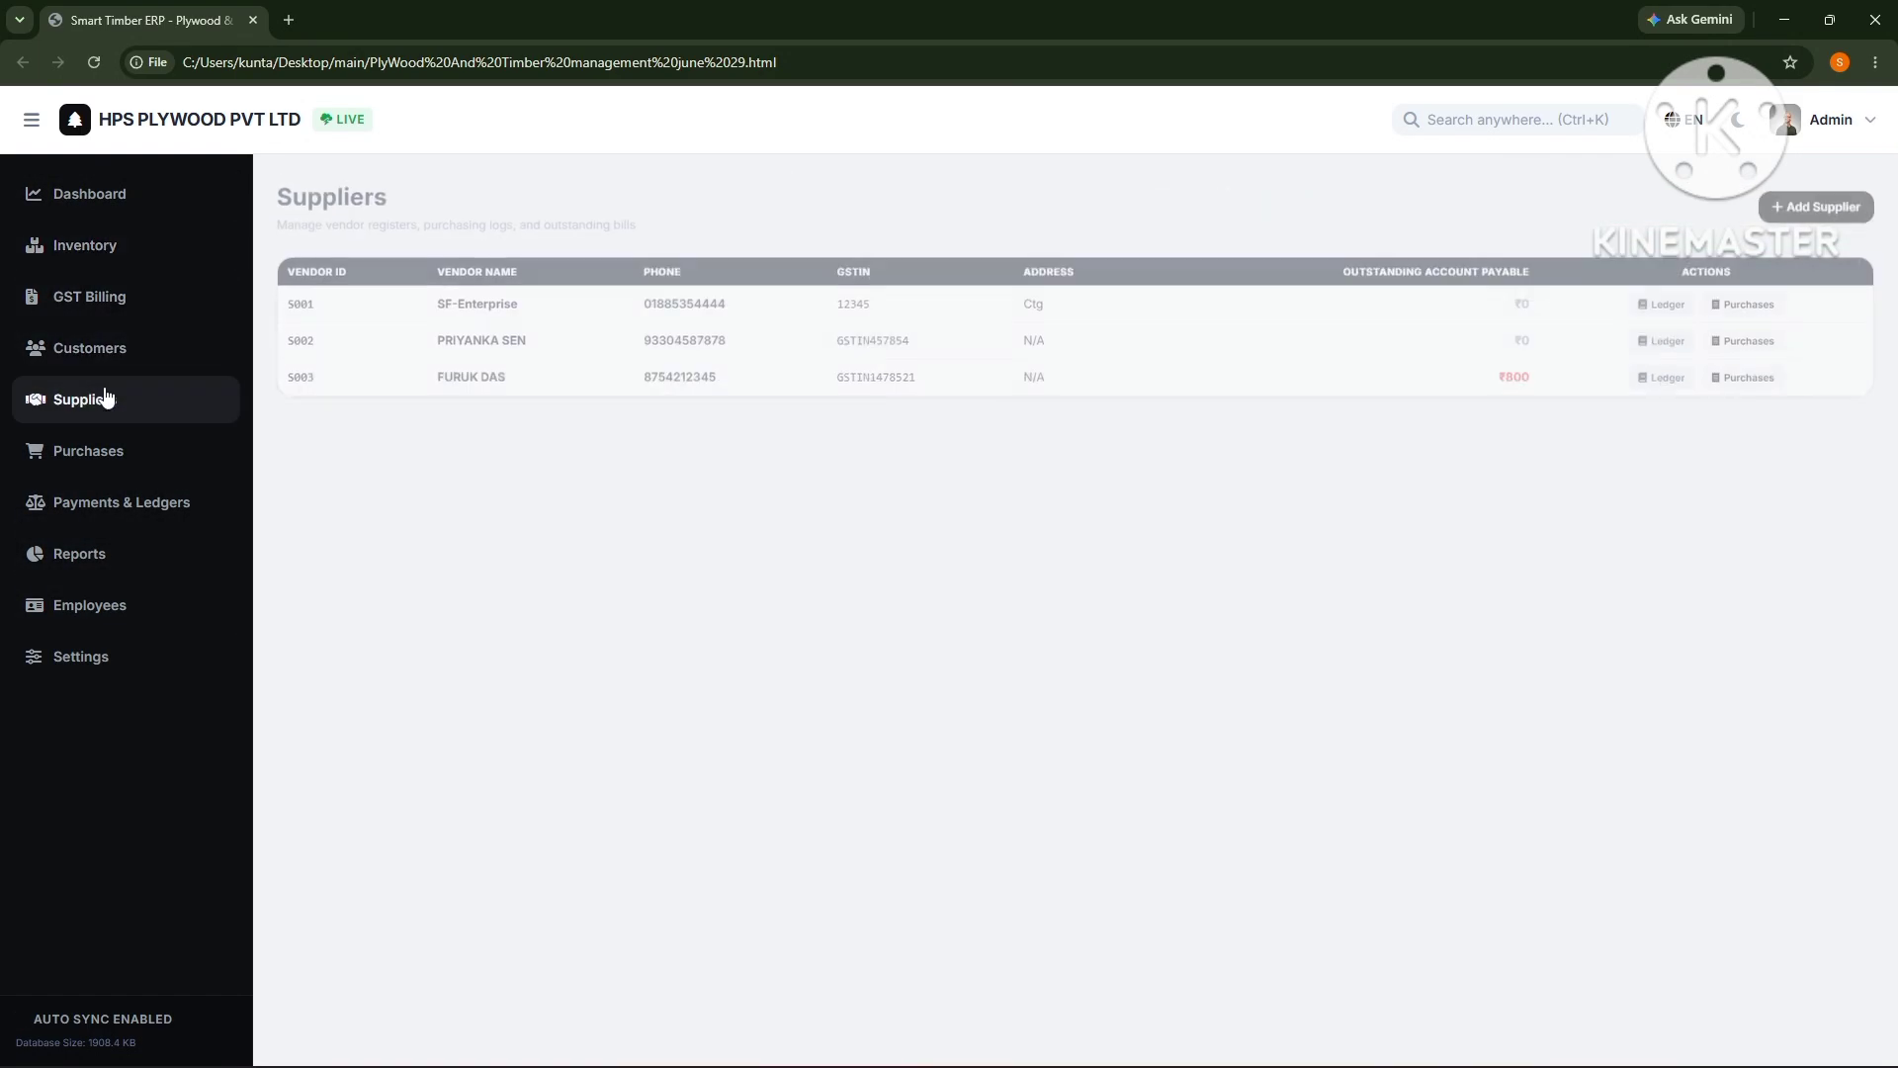
click(136, 299)
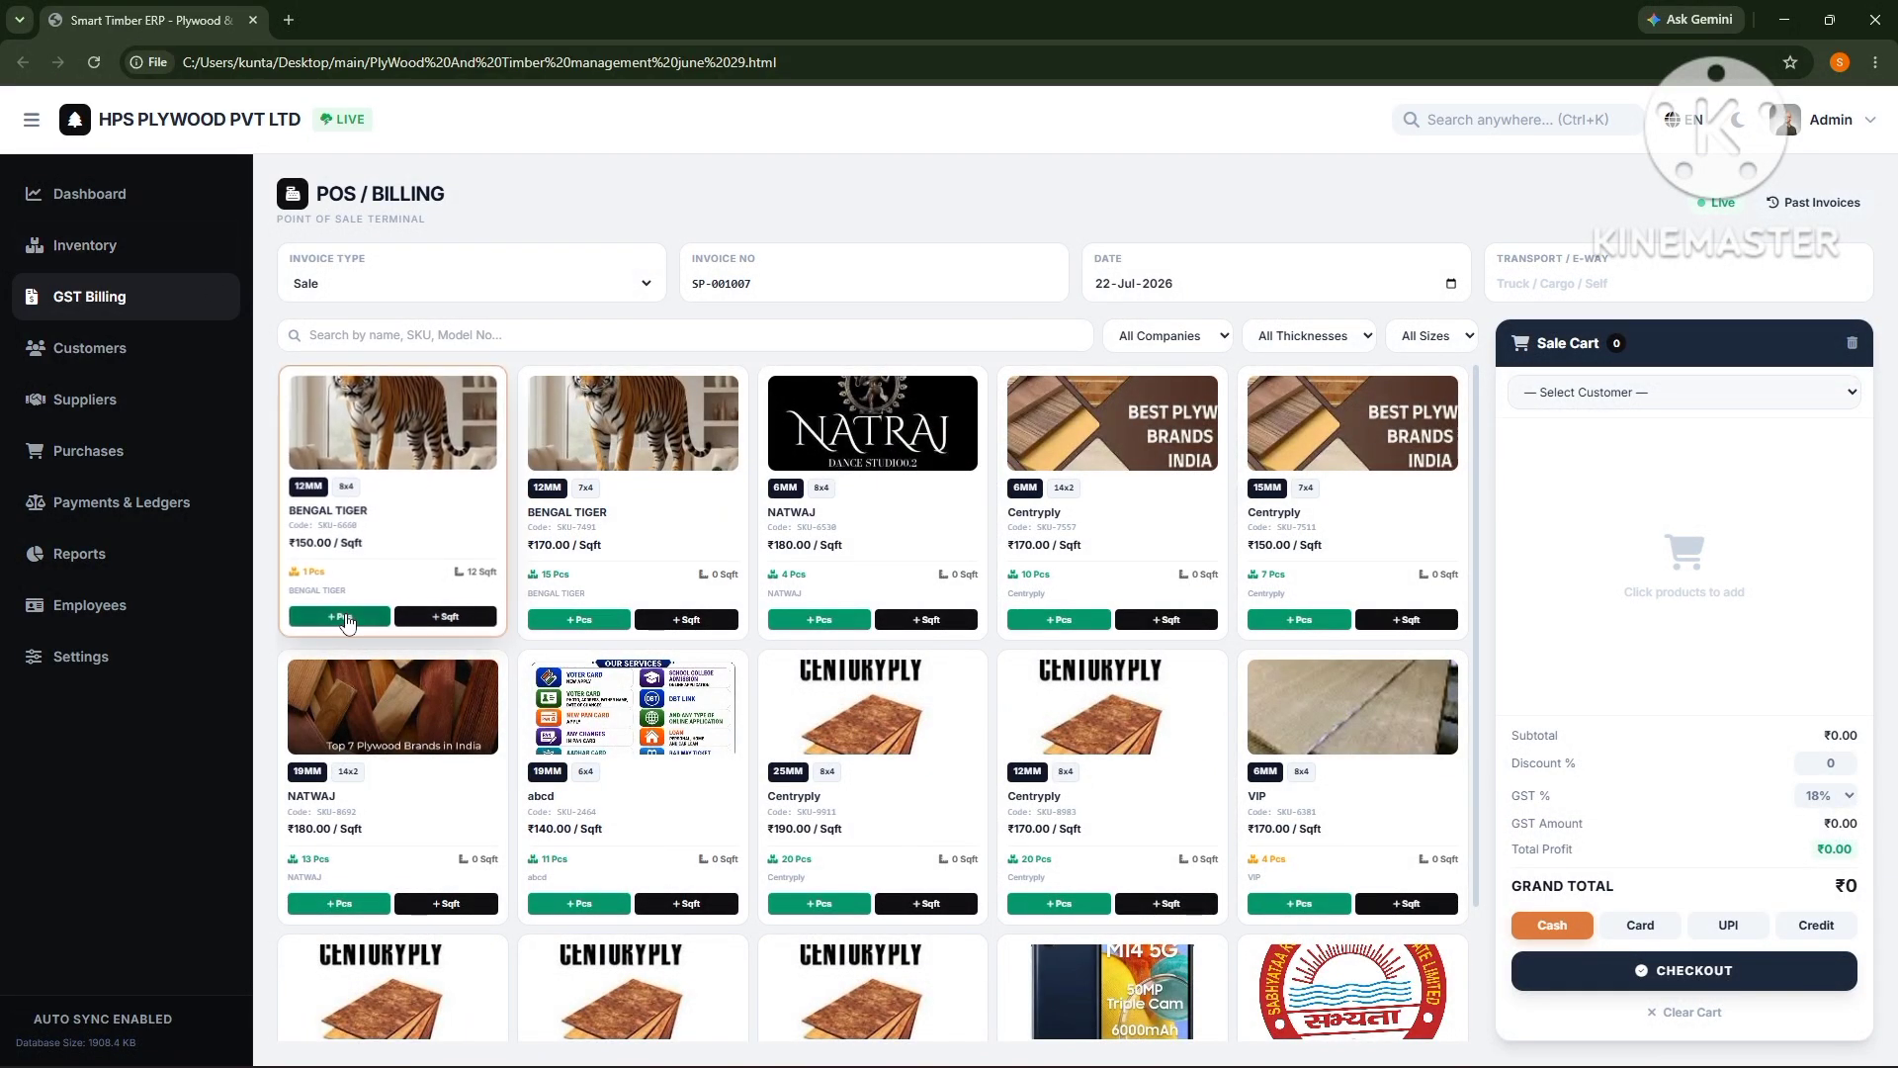
- Add the ₹150 and ₹170 BENGAL TIGER boards and a NATWAJ board to the cart
click(343, 614)
click(588, 621)
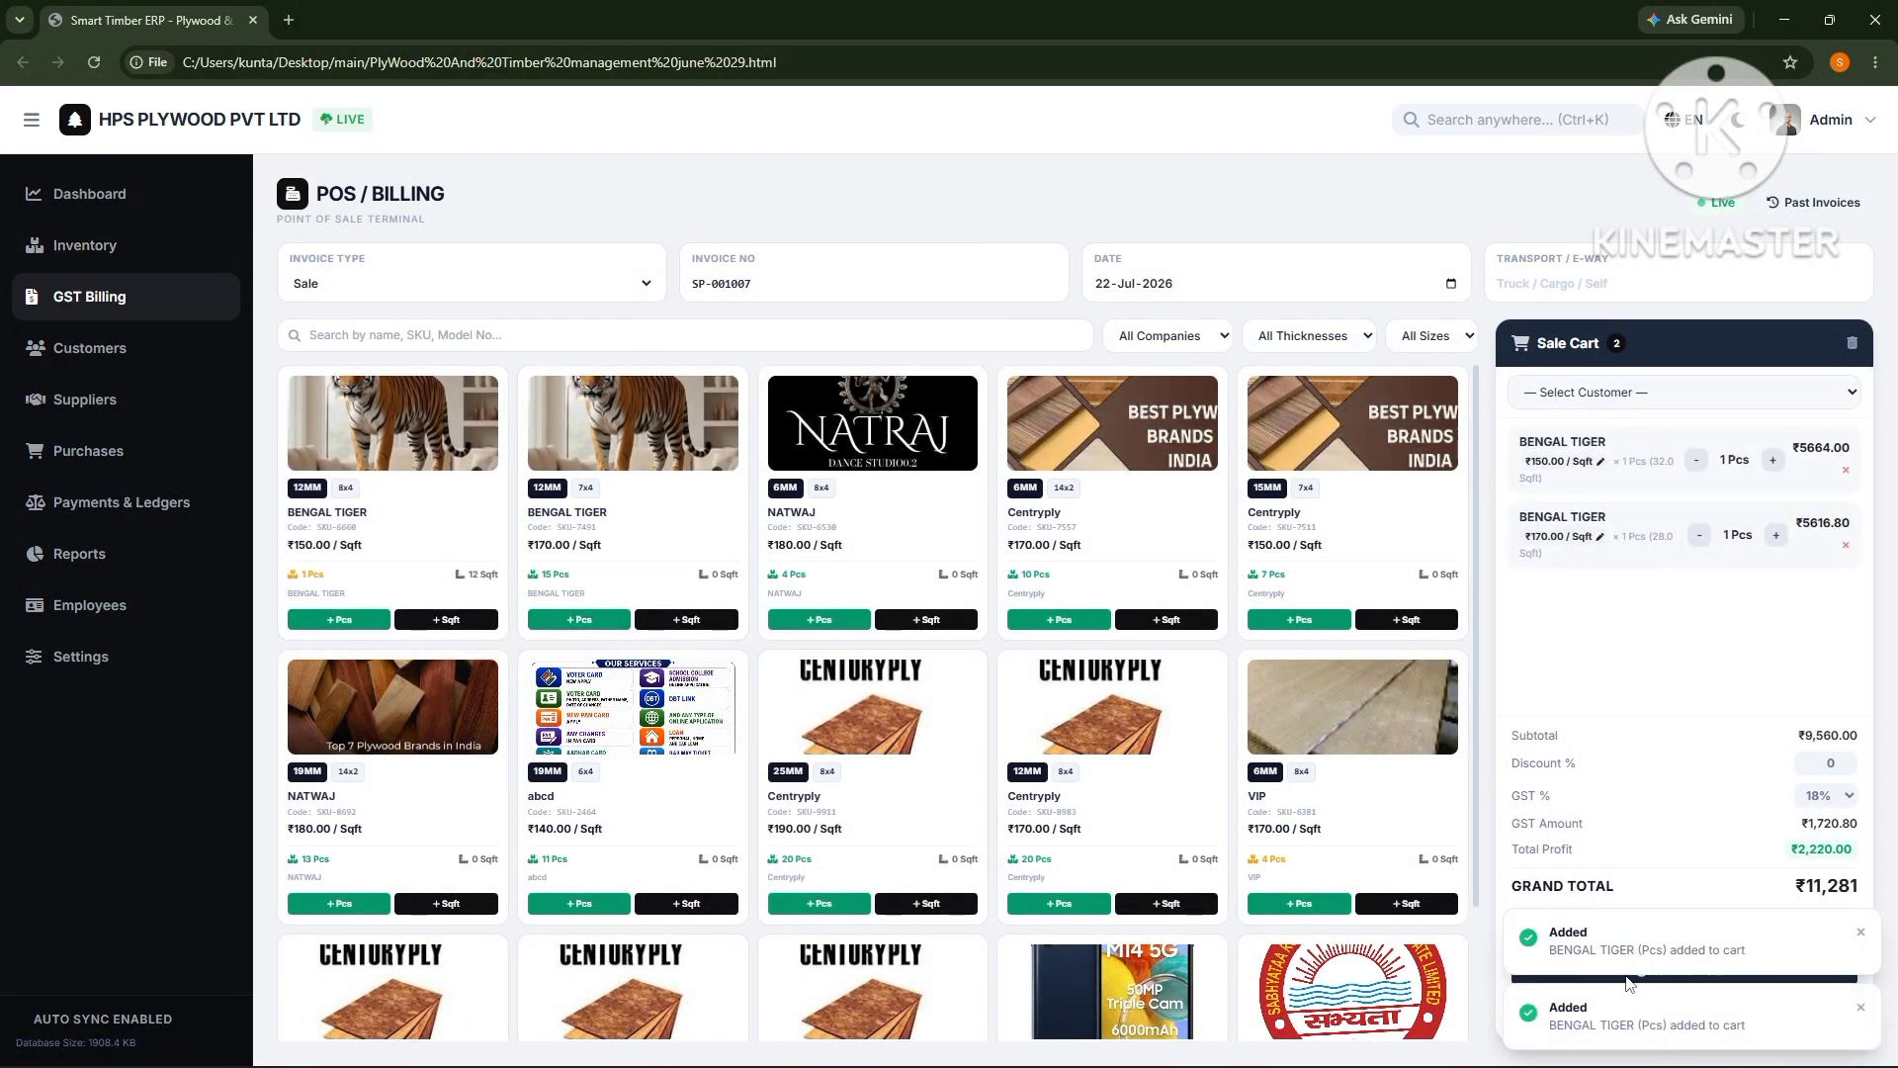
click(842, 612)
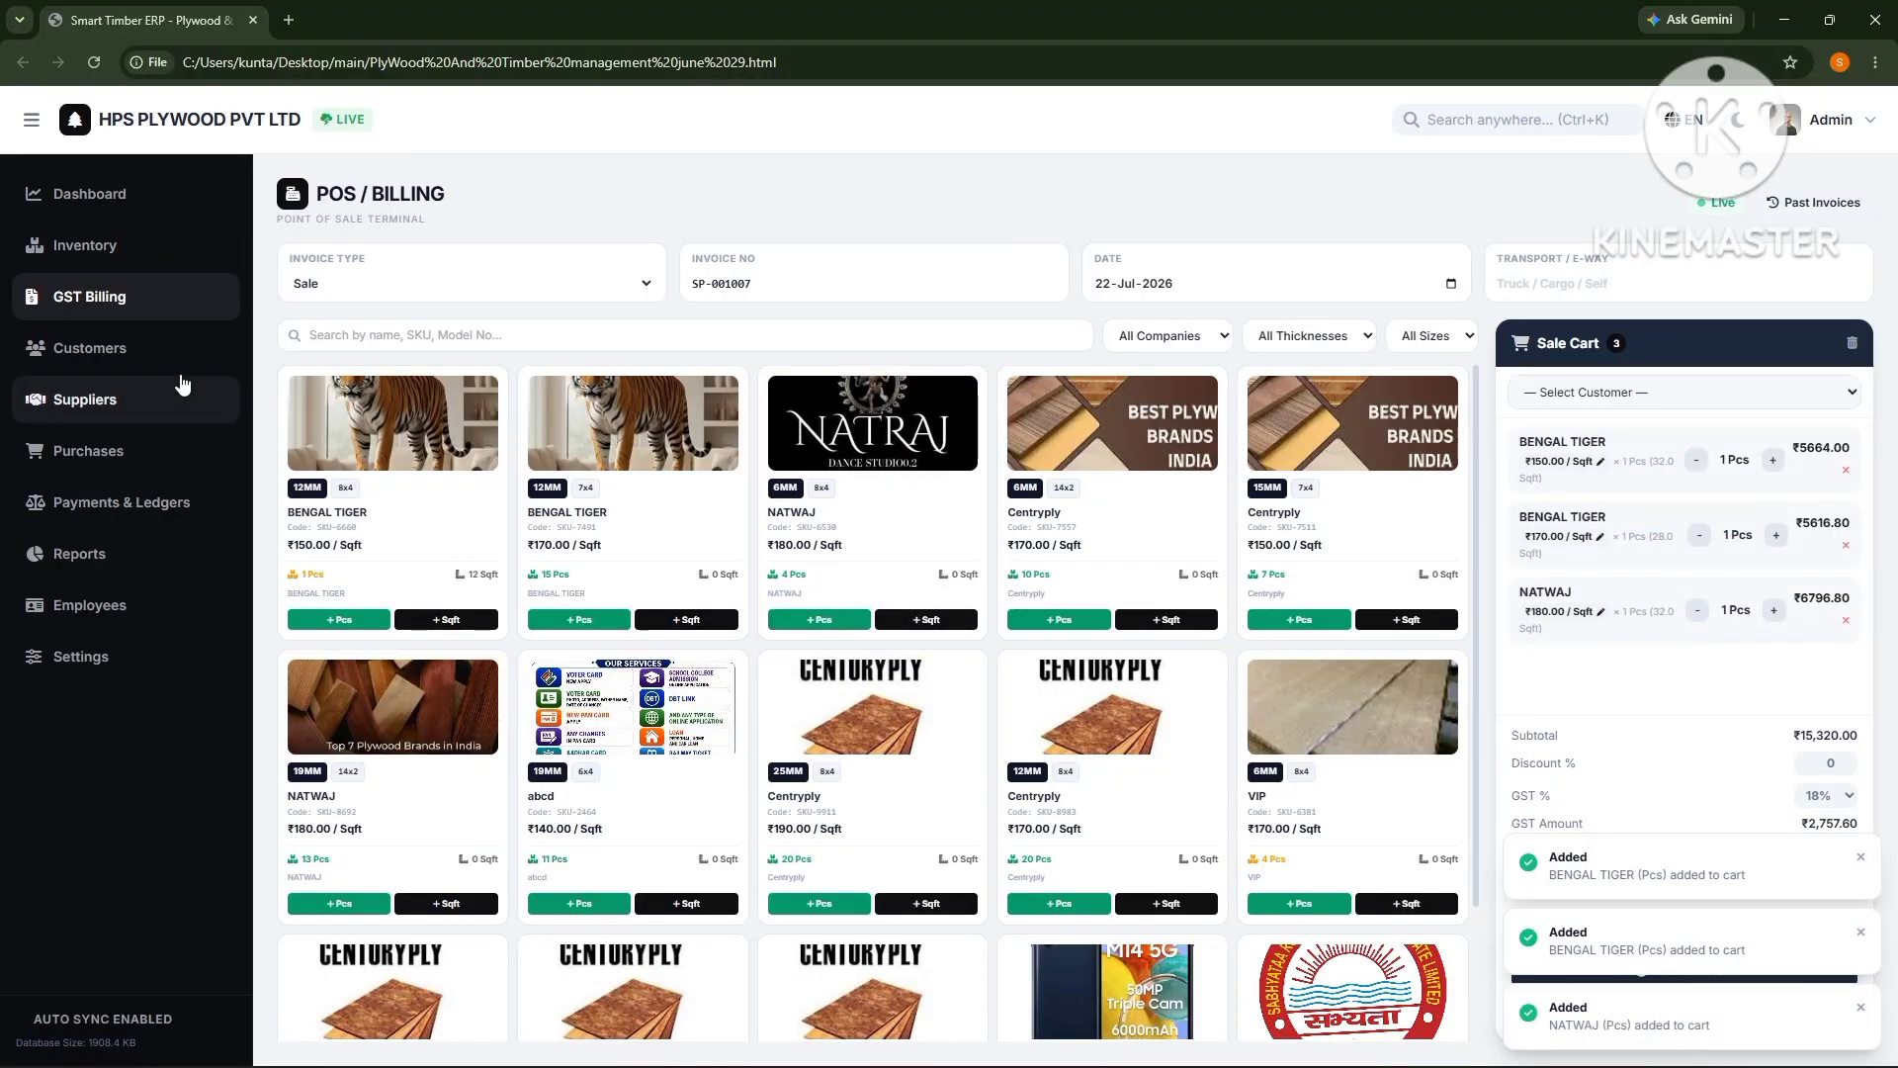
- In Inventory, start a new product with company Msc and size 8×4, then discard it
click(180, 259)
click(1809, 207)
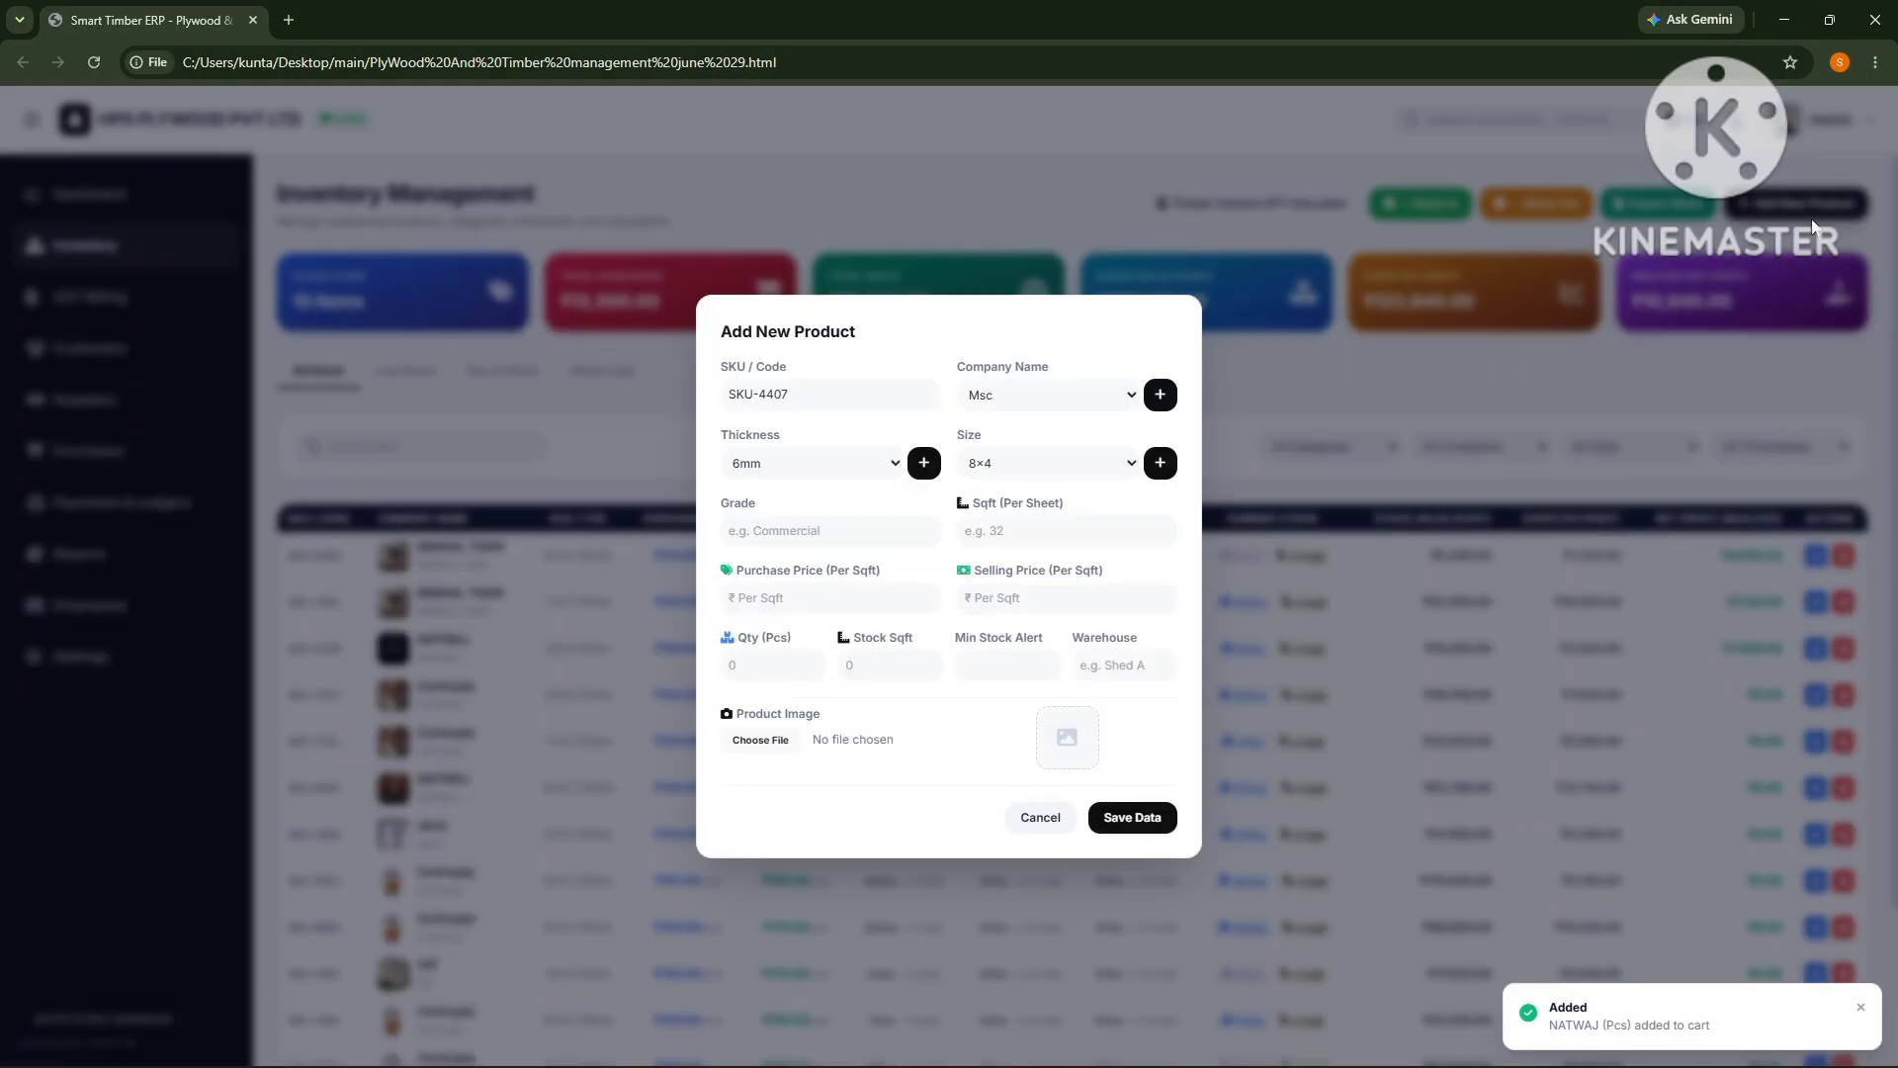
click(1021, 400)
click(1040, 394)
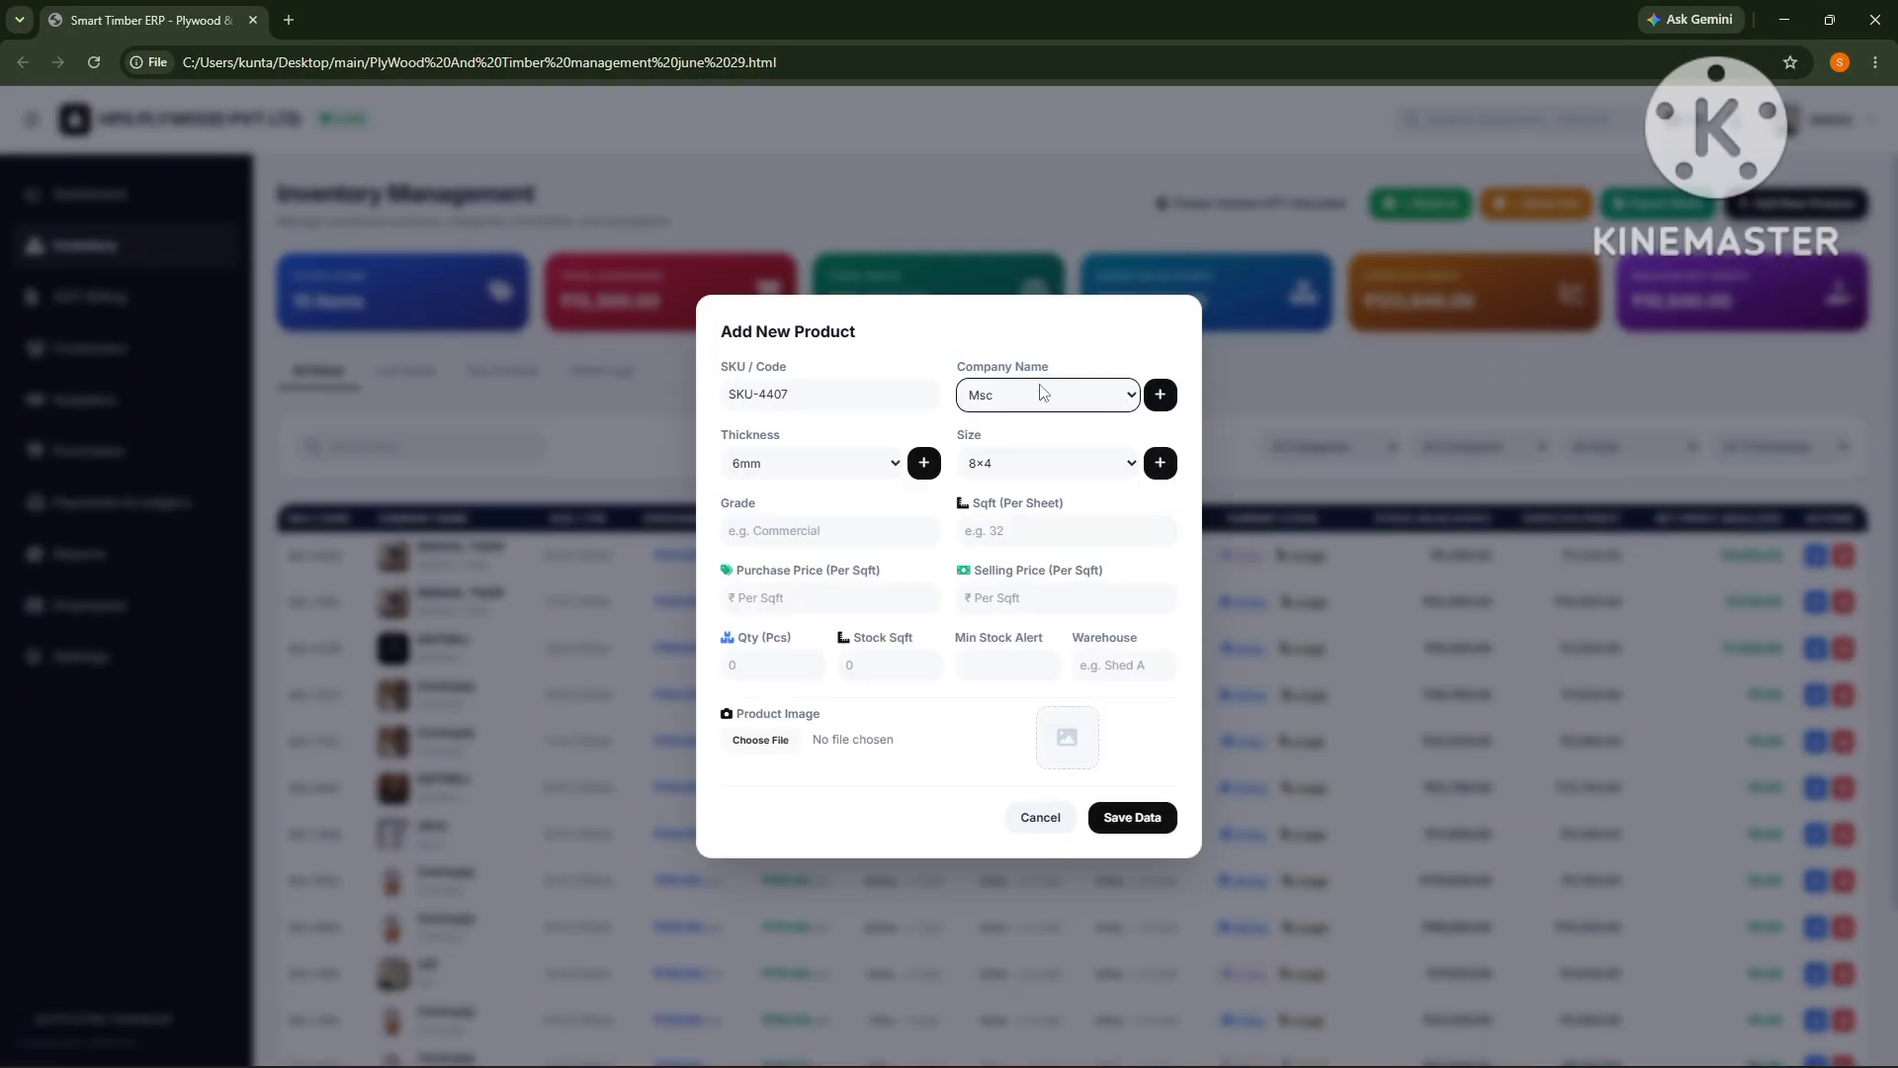
click(1048, 465)
click(1050, 473)
click(1040, 818)
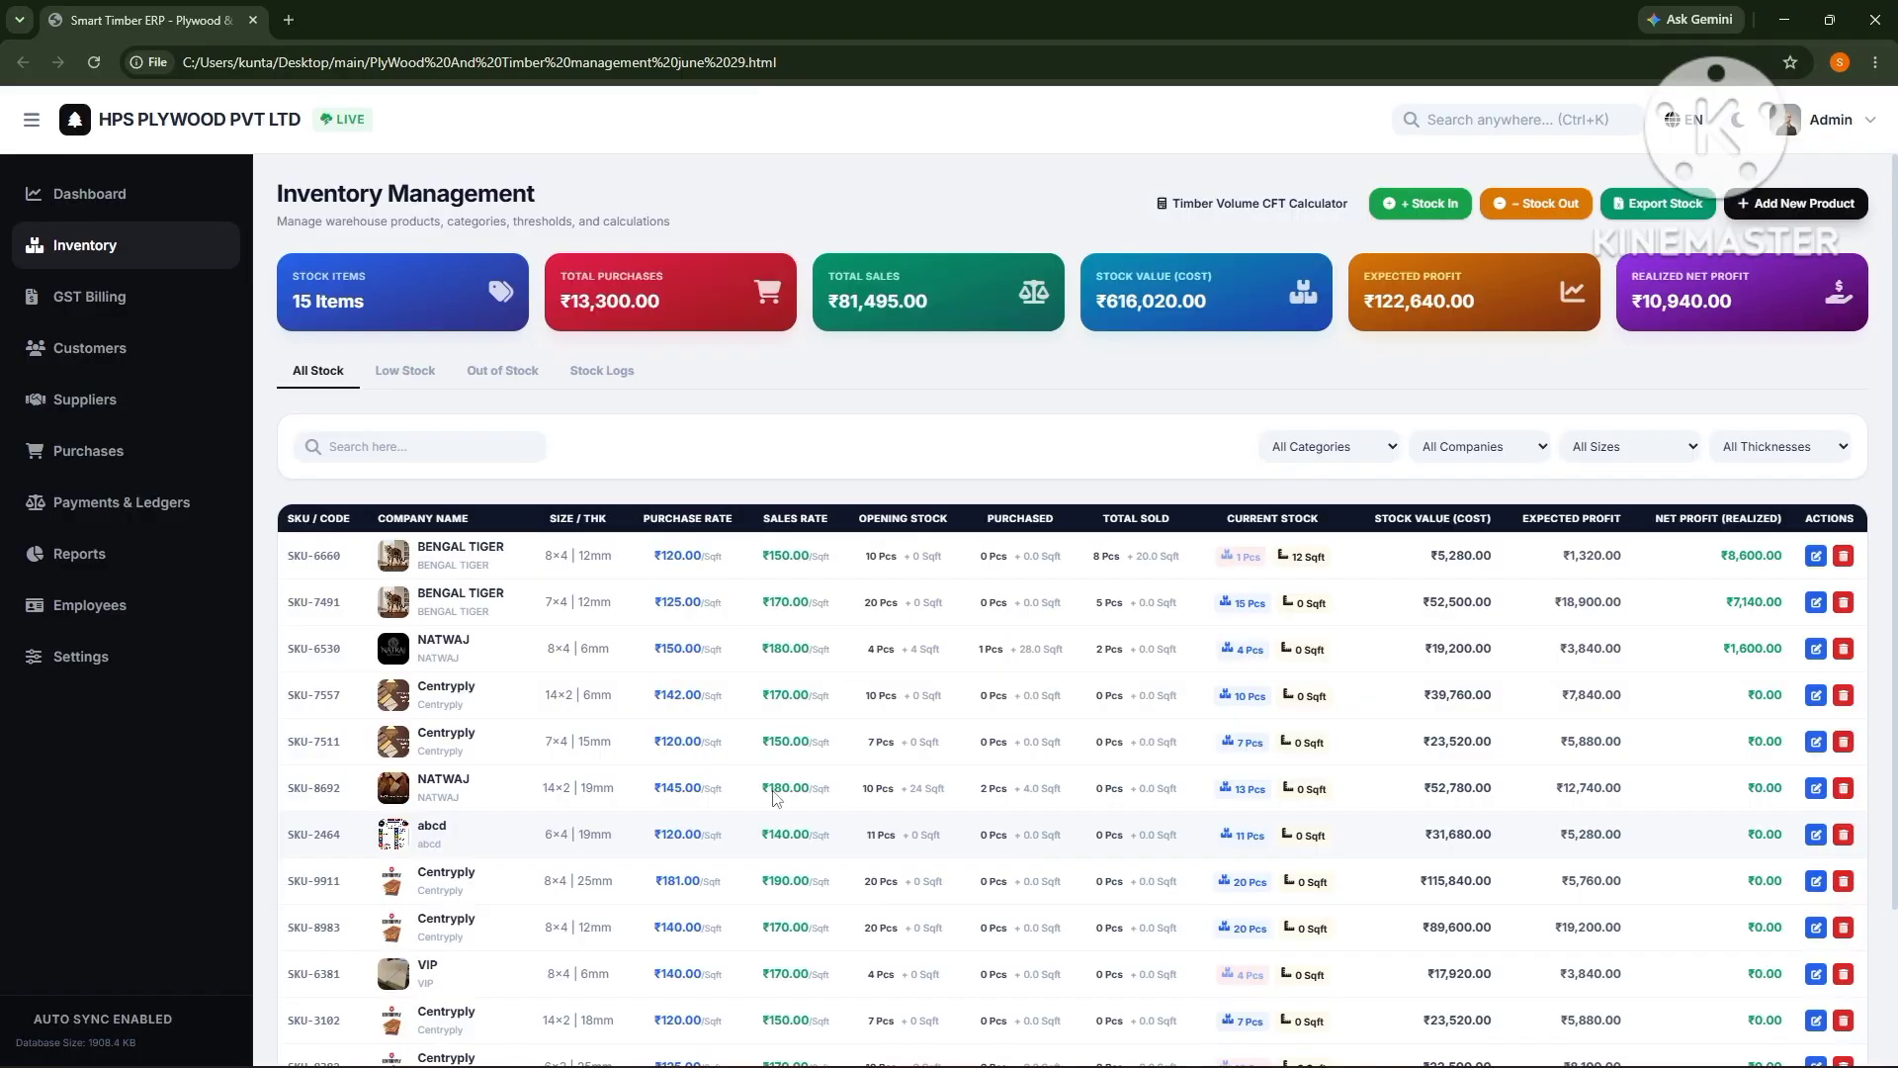
- Check low-stock and out-of-stock products, then view stock logs and their category and company filters
click(145, 202)
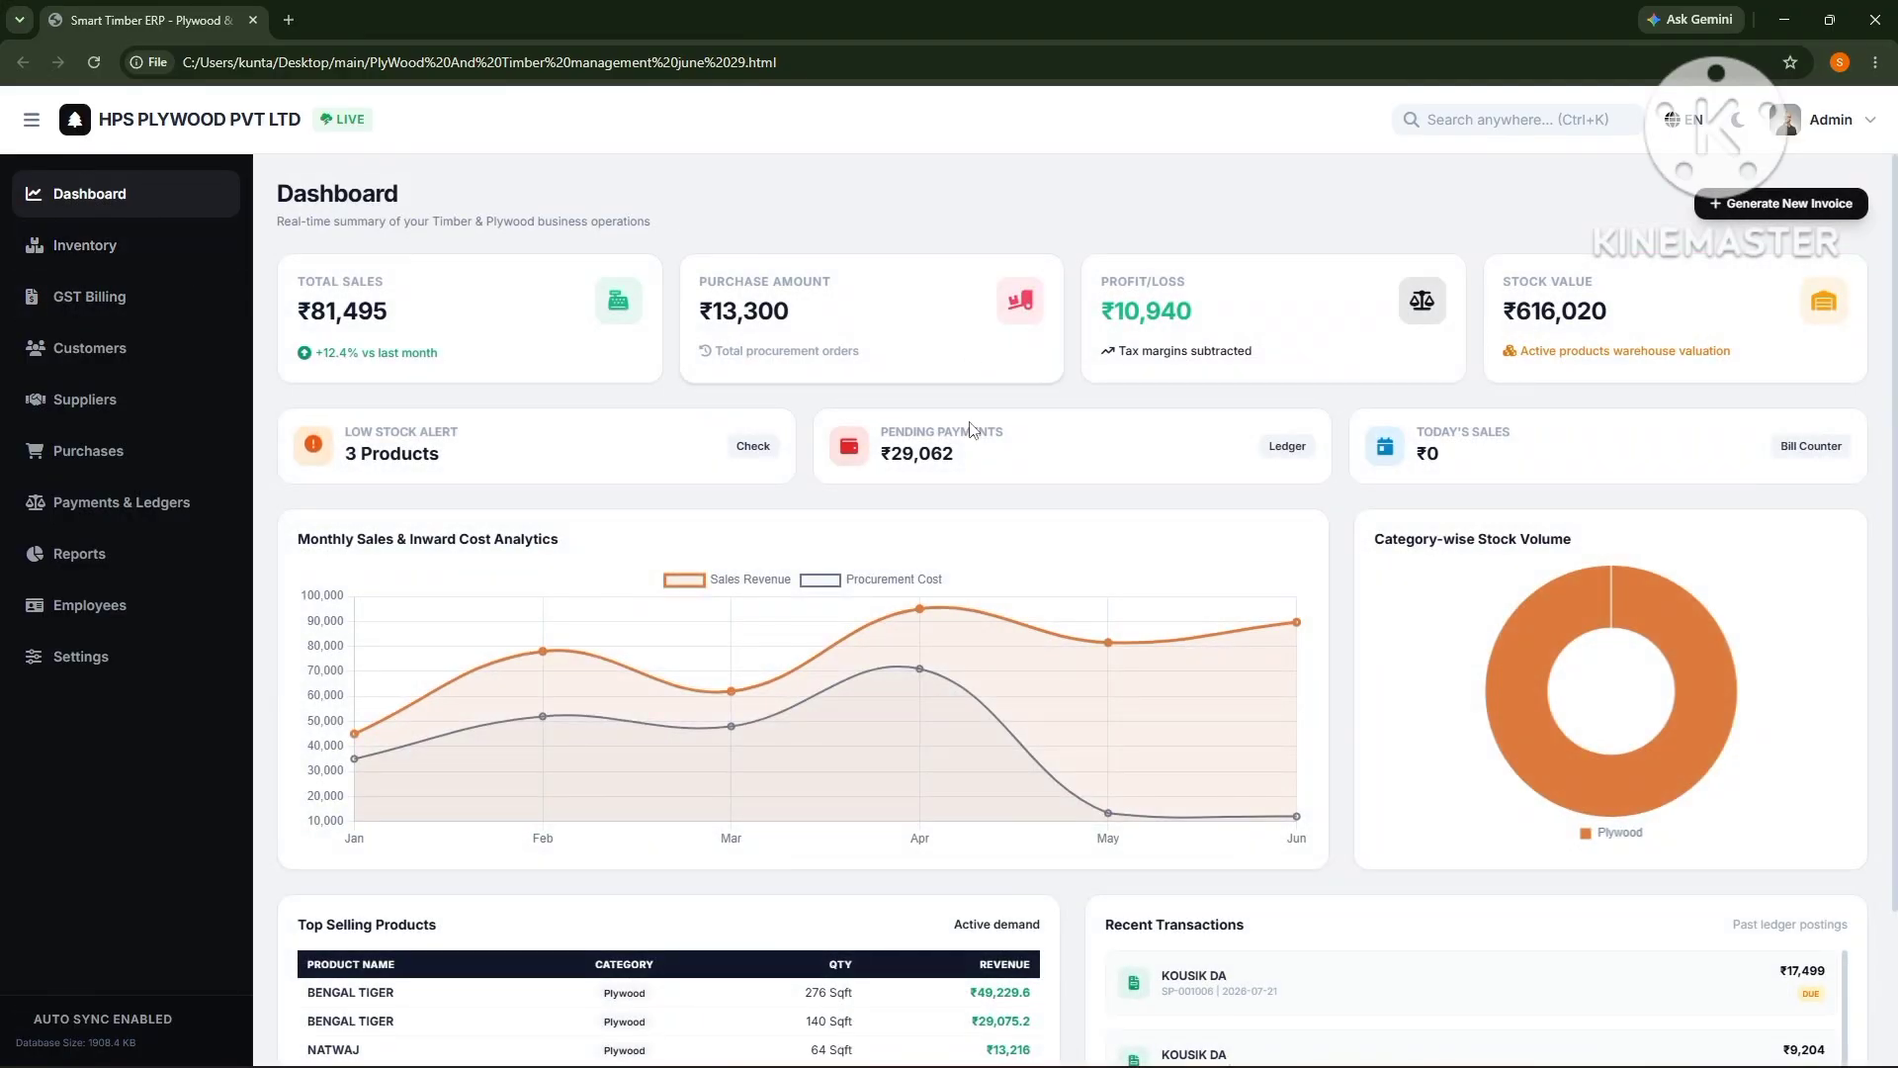
click(748, 448)
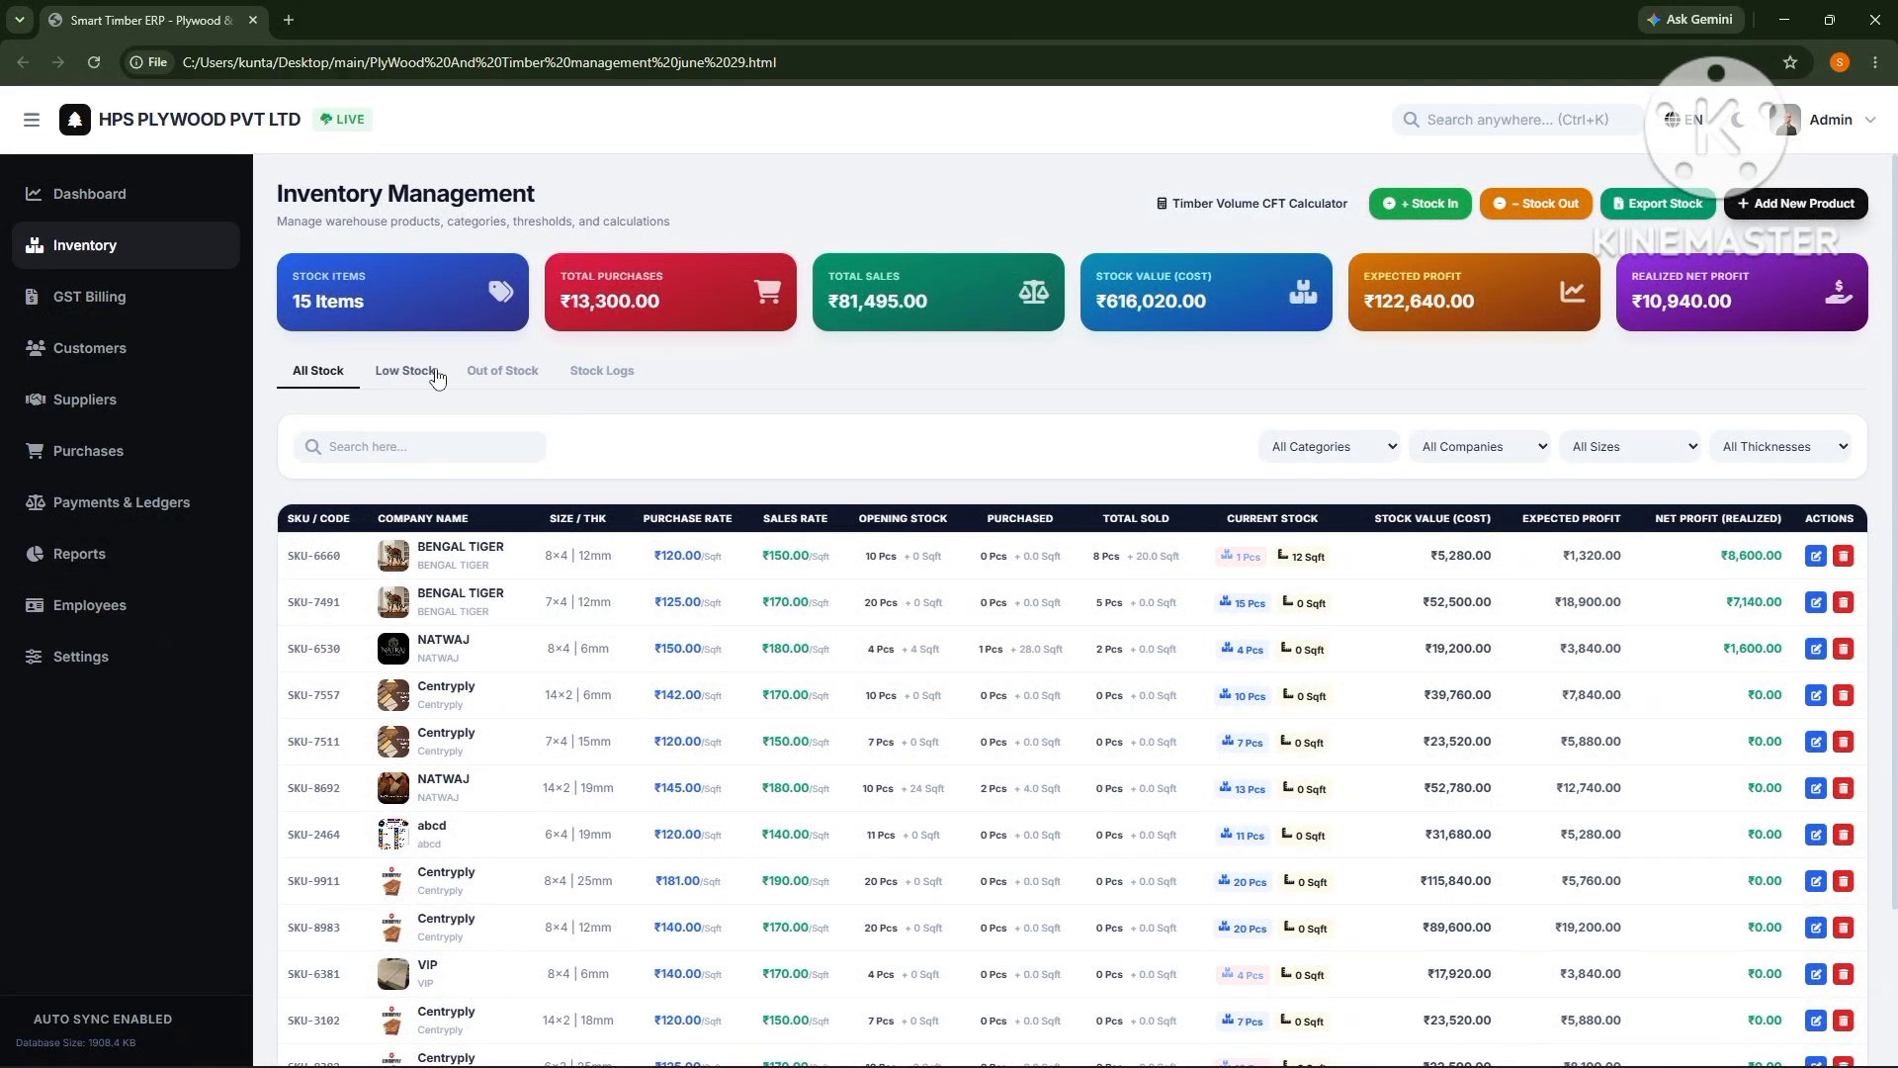
click(401, 371)
click(496, 376)
click(600, 376)
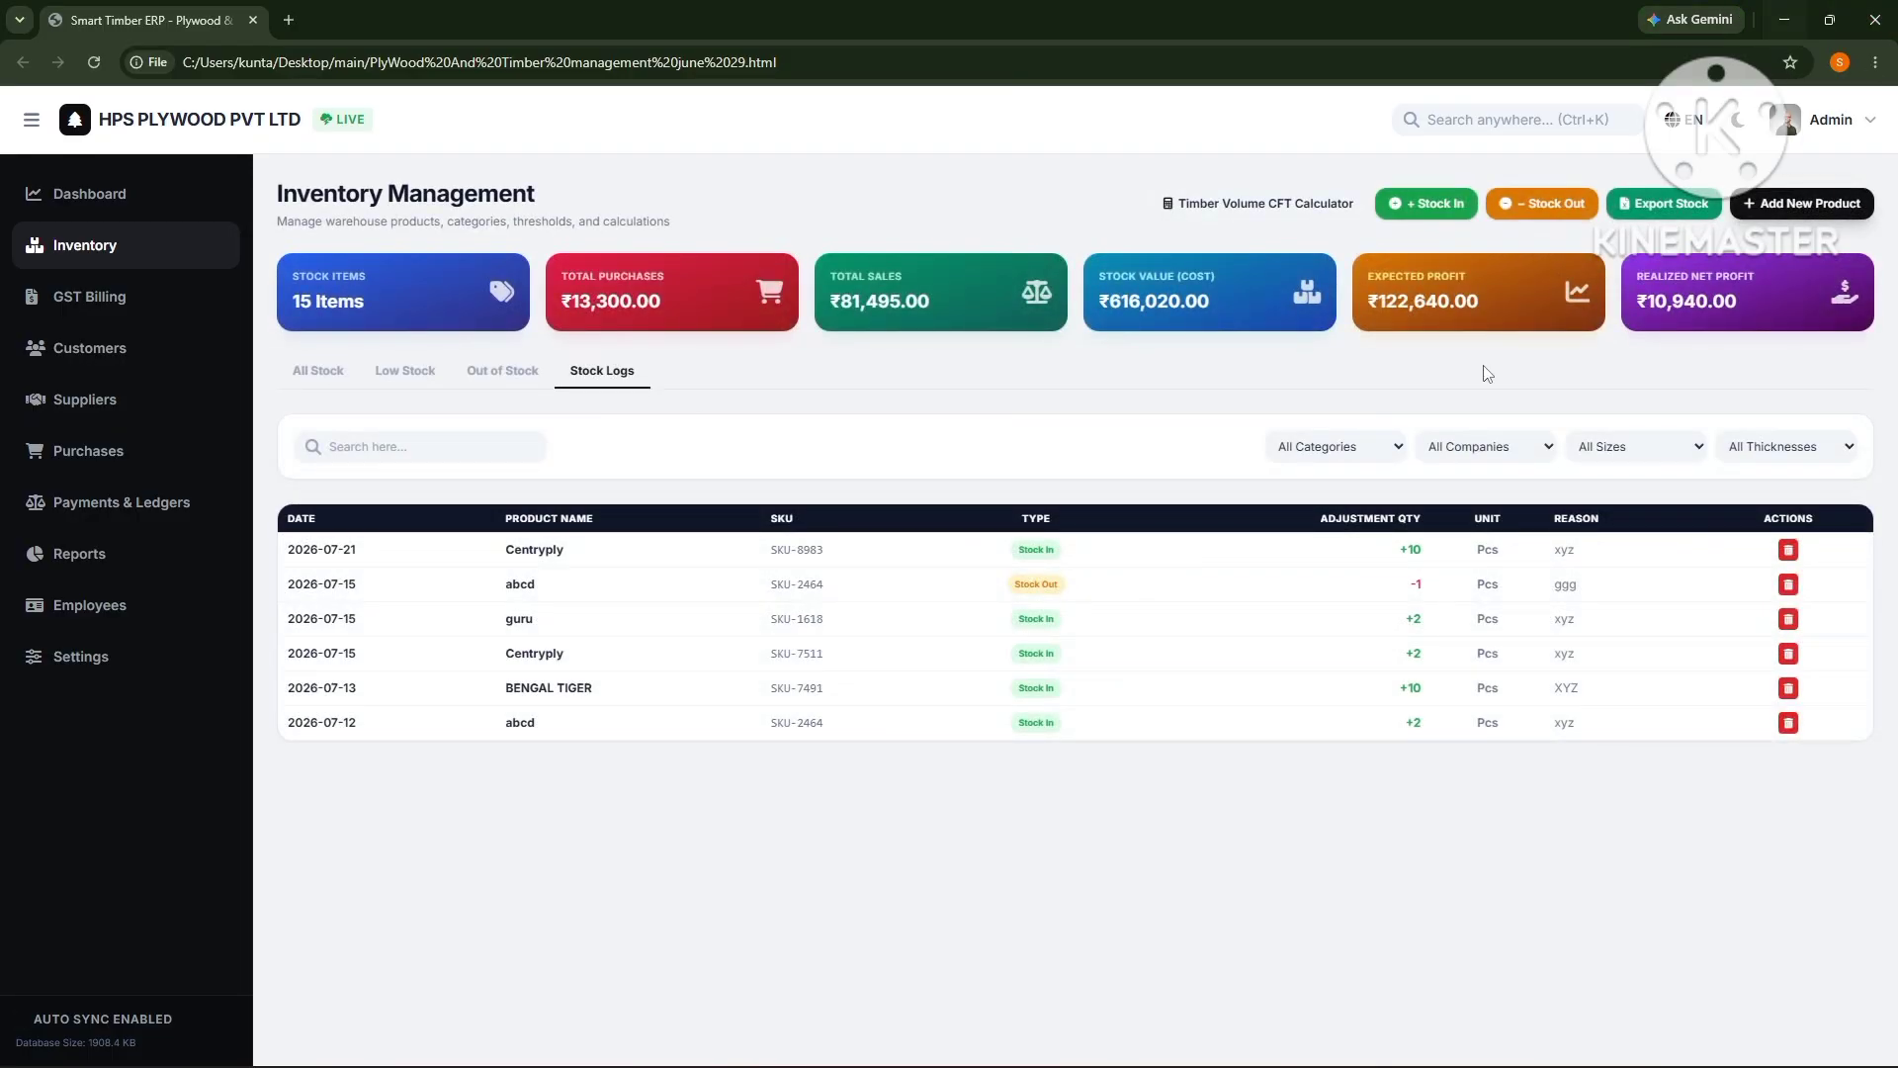
click(1349, 454)
click(1461, 450)
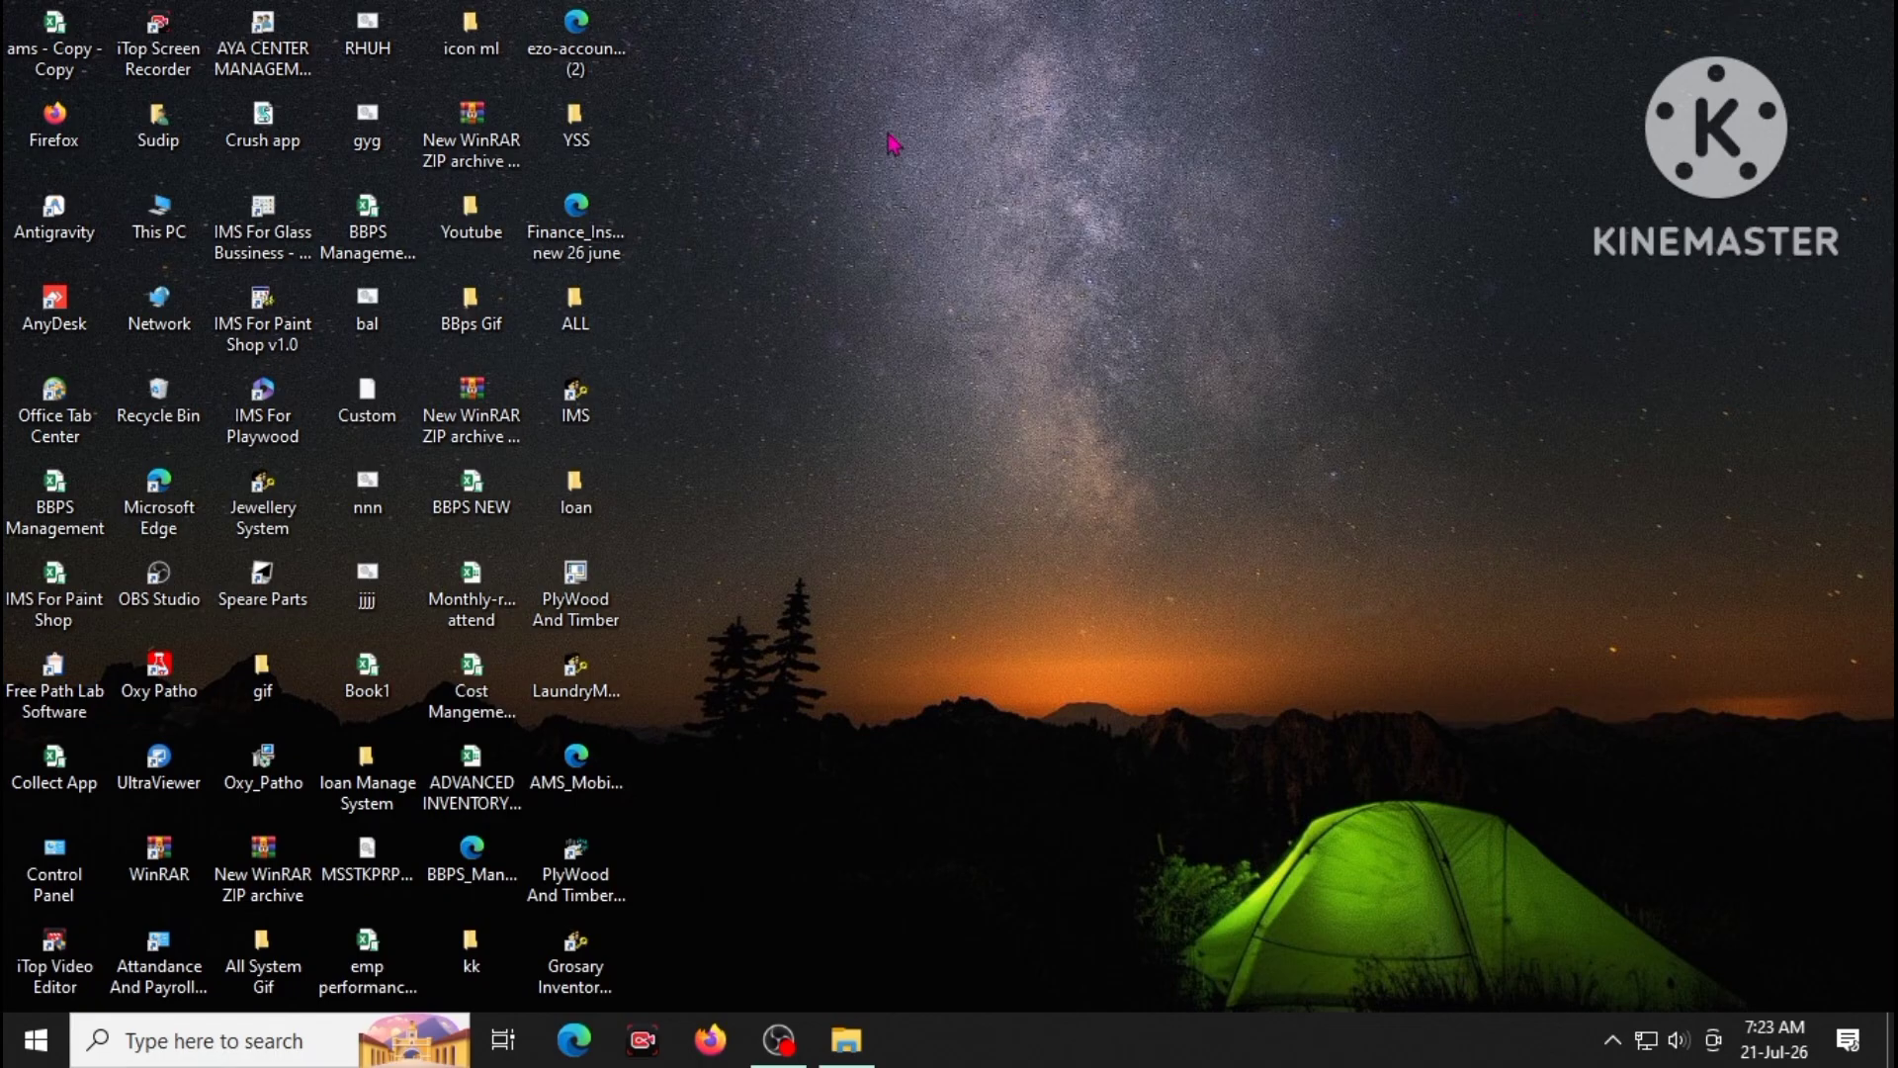
- Launch the PlyWood And Timber desktop shortcut
double_click(596, 860)
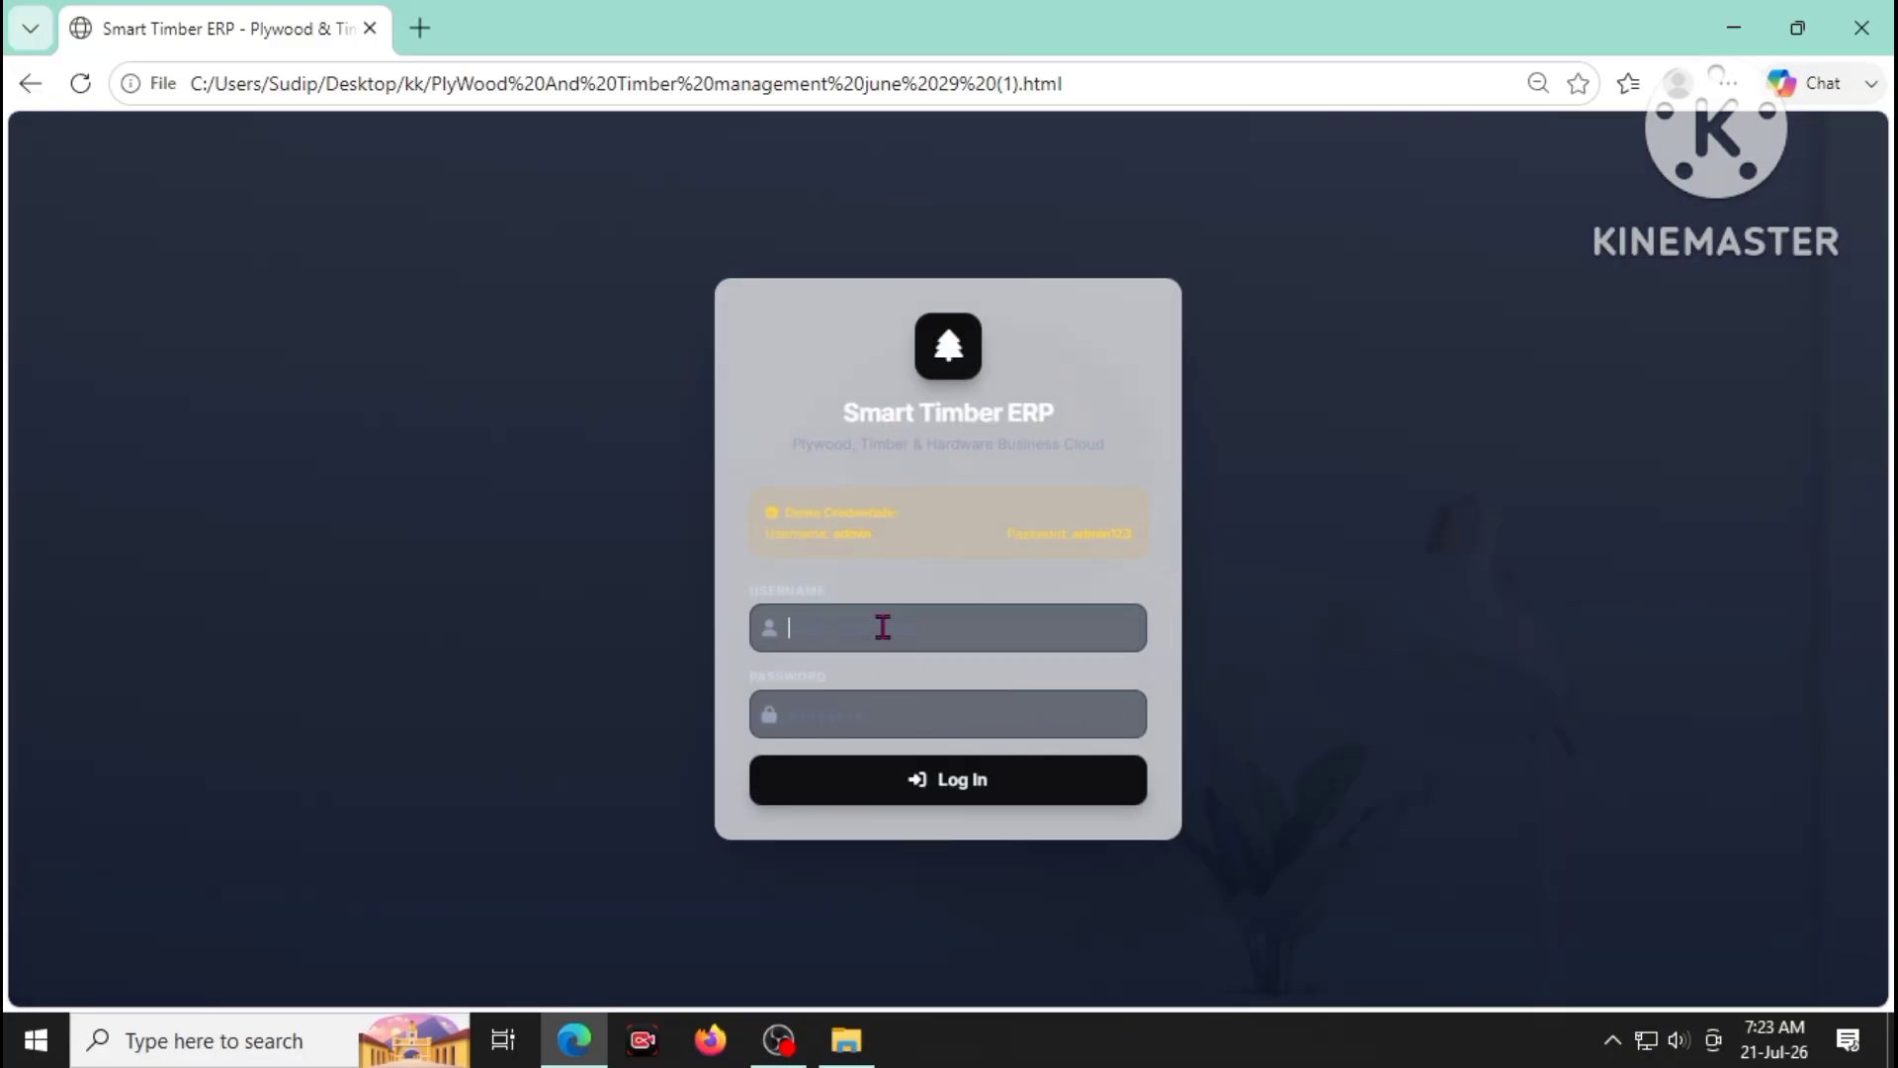
- Log in with the admin username and password, retyping the password after the first attempt fails
click(878, 627)
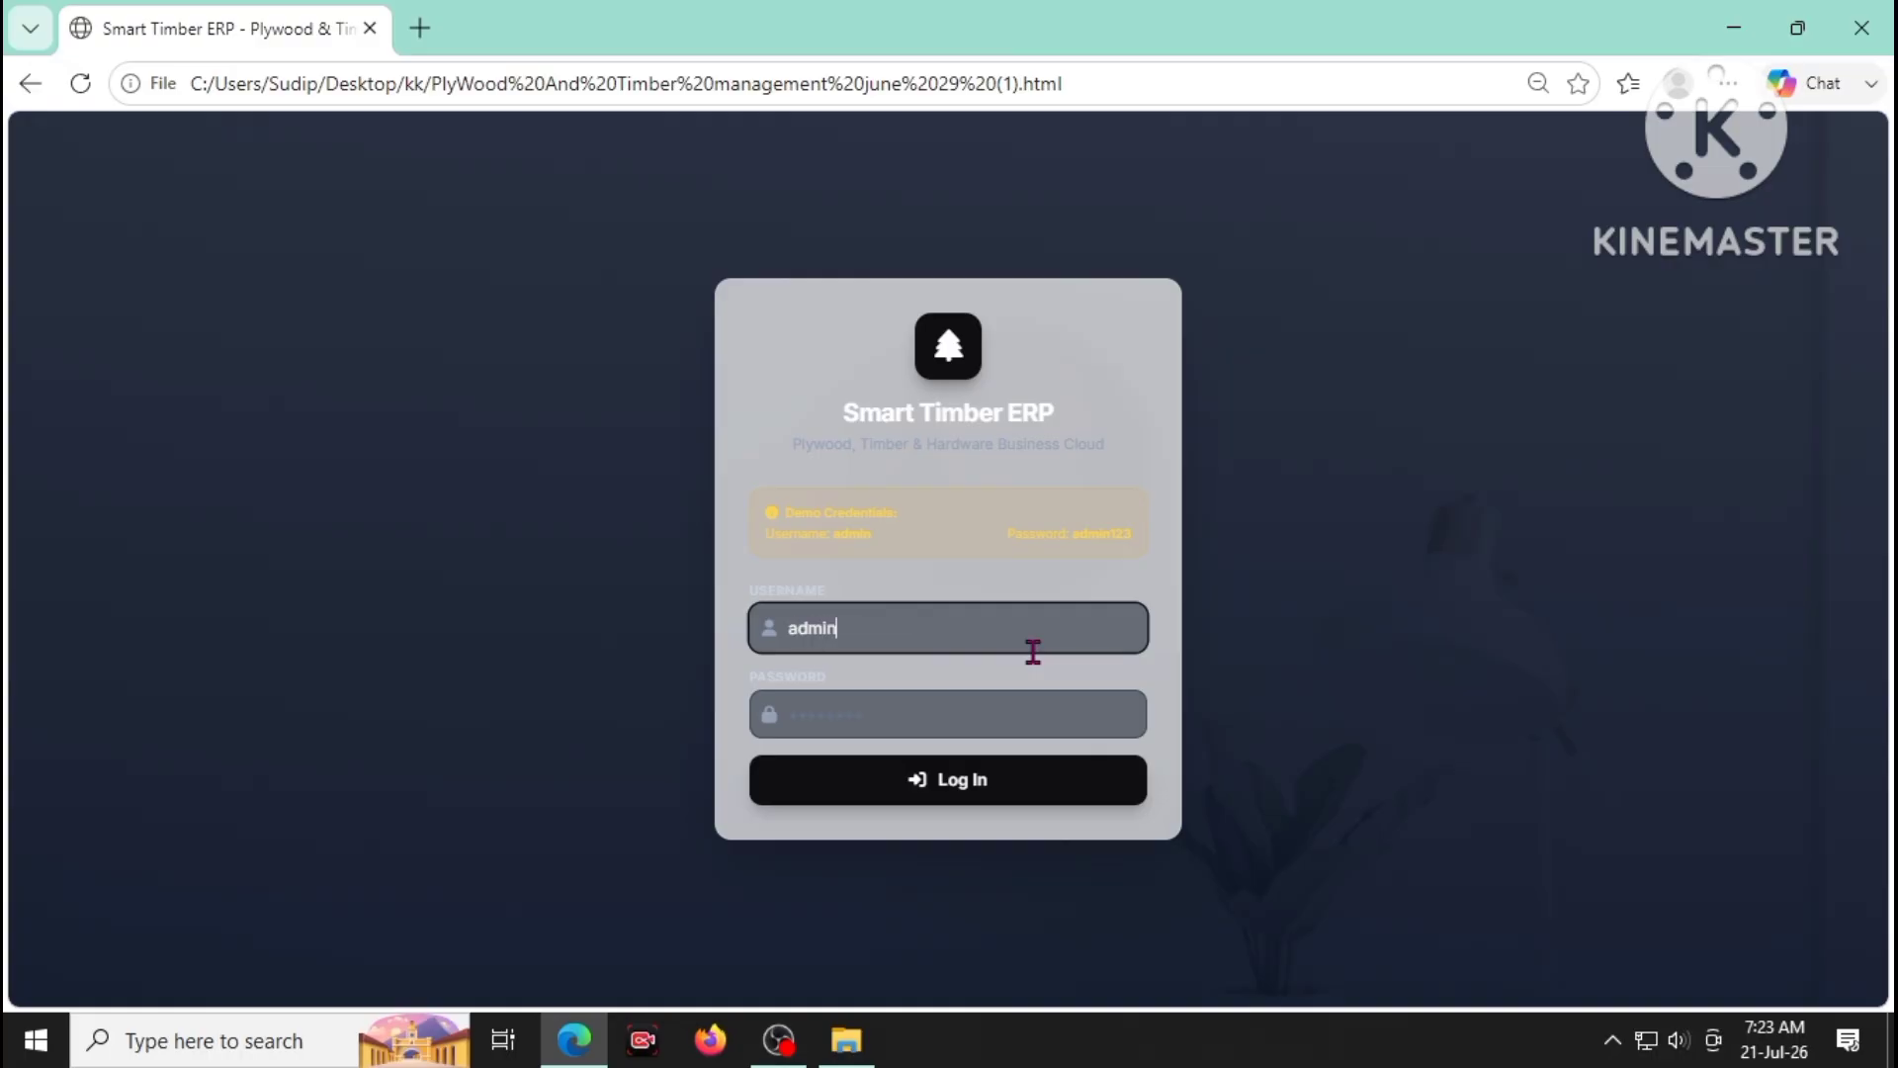
key(Tab)
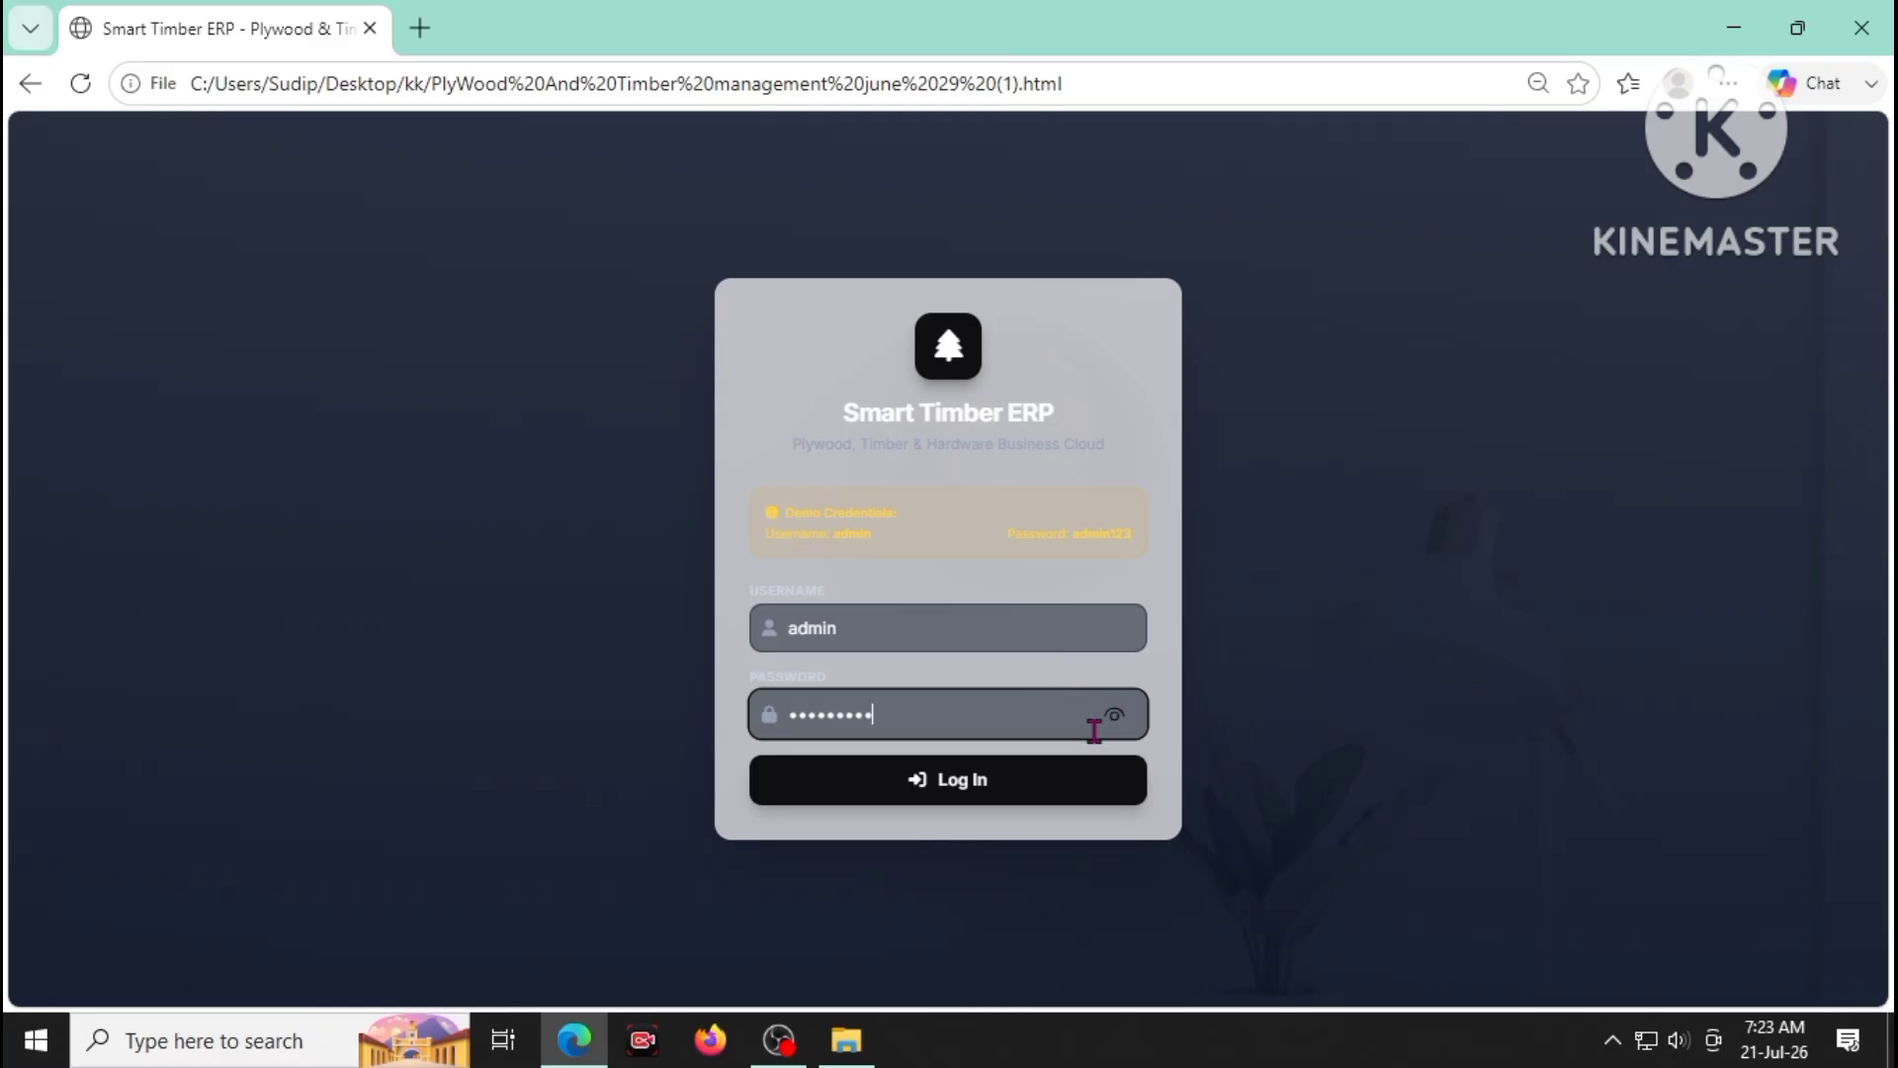
click(1082, 781)
click(982, 713)
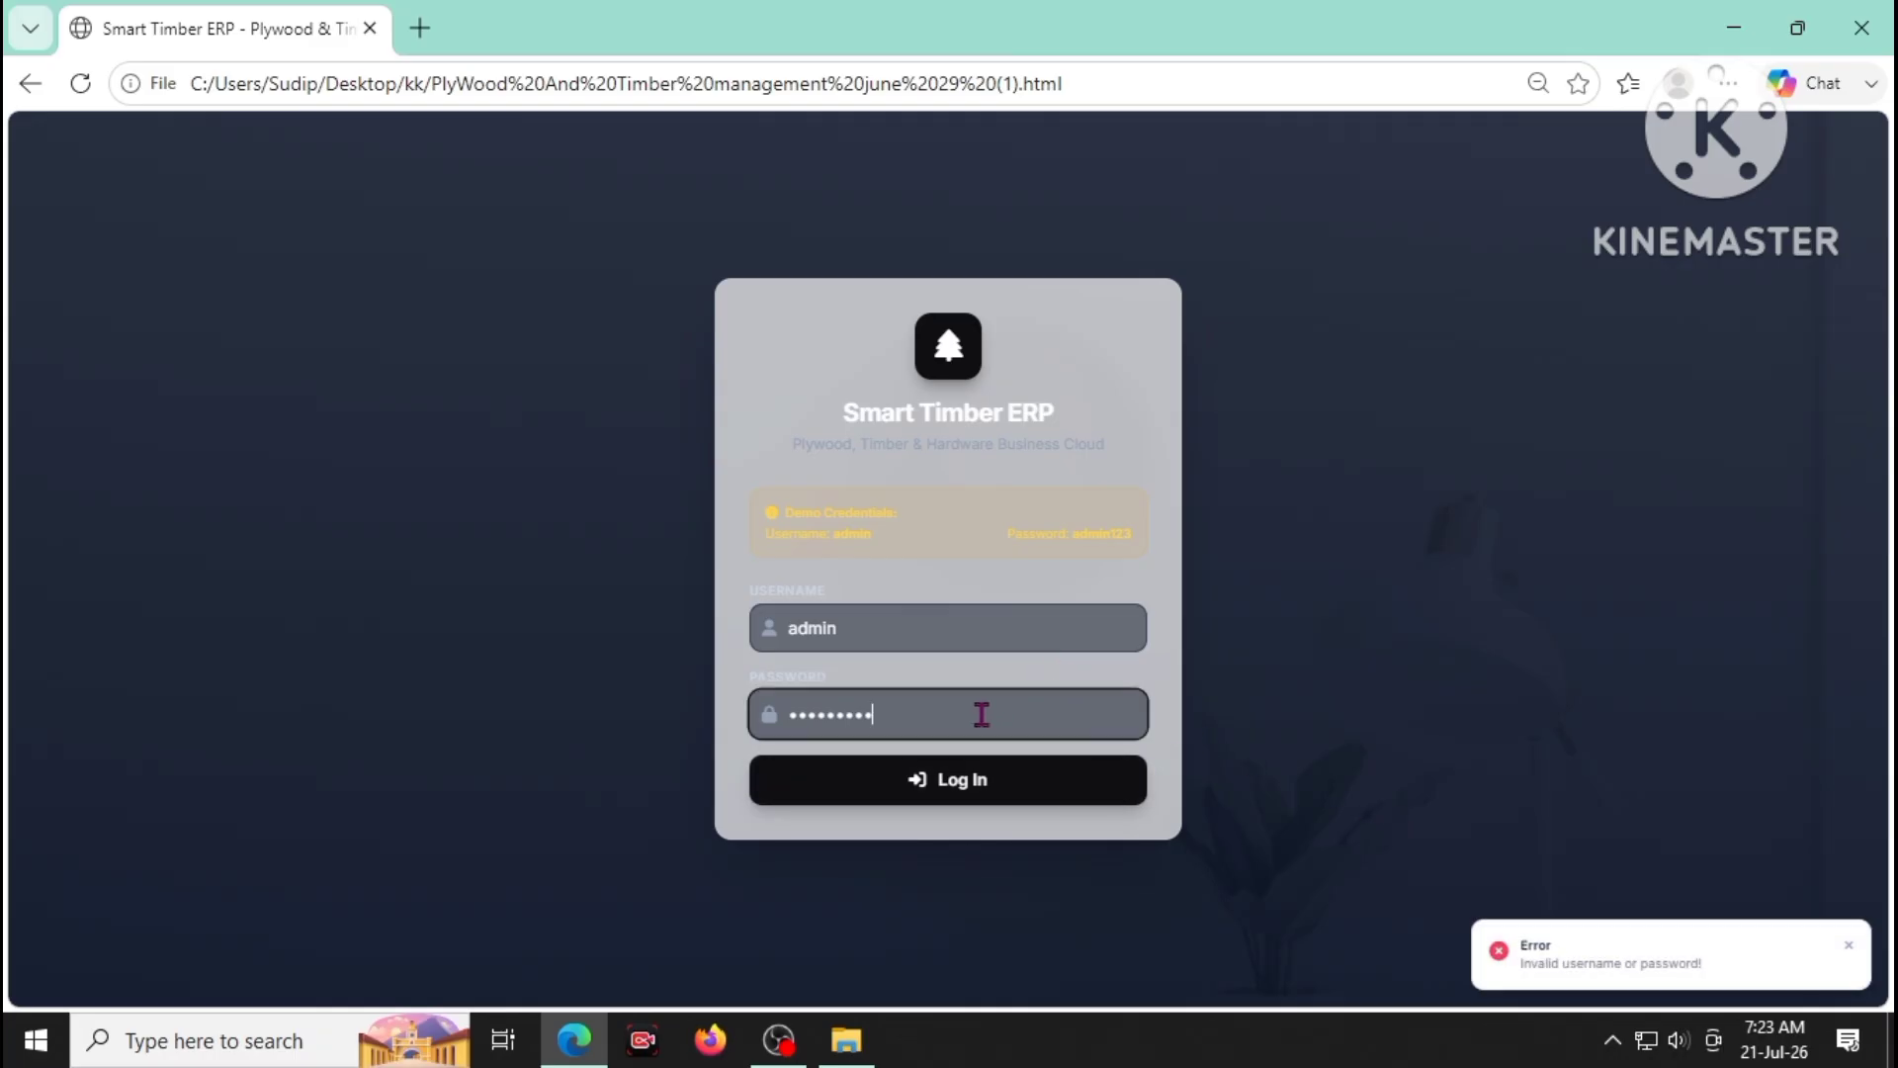
key(BackSpace)
key(BackSpace)
key(BackSpace)
key(BackSpace)
key(BackSpace)
key(BackSpace)
key(BackSpace)
key(BackSpace)
text(admin12)
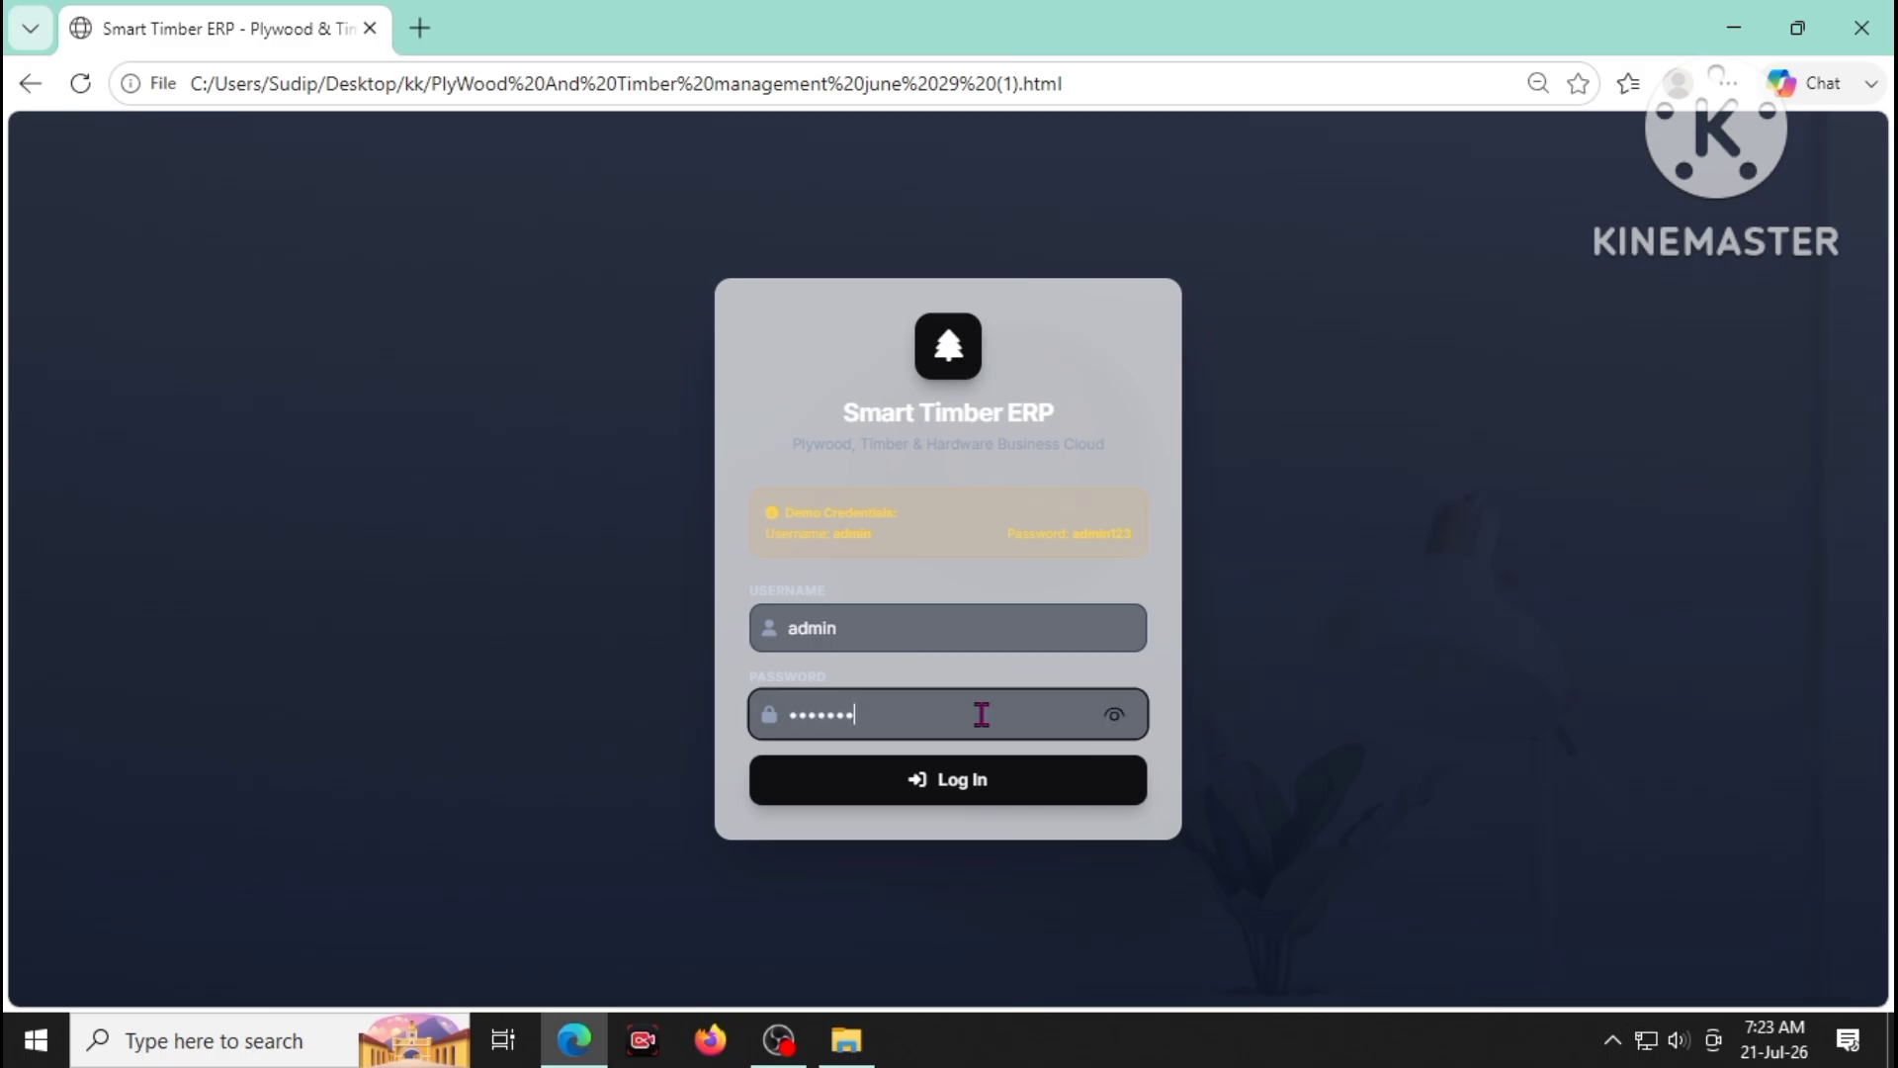
text(3)
click(929, 777)
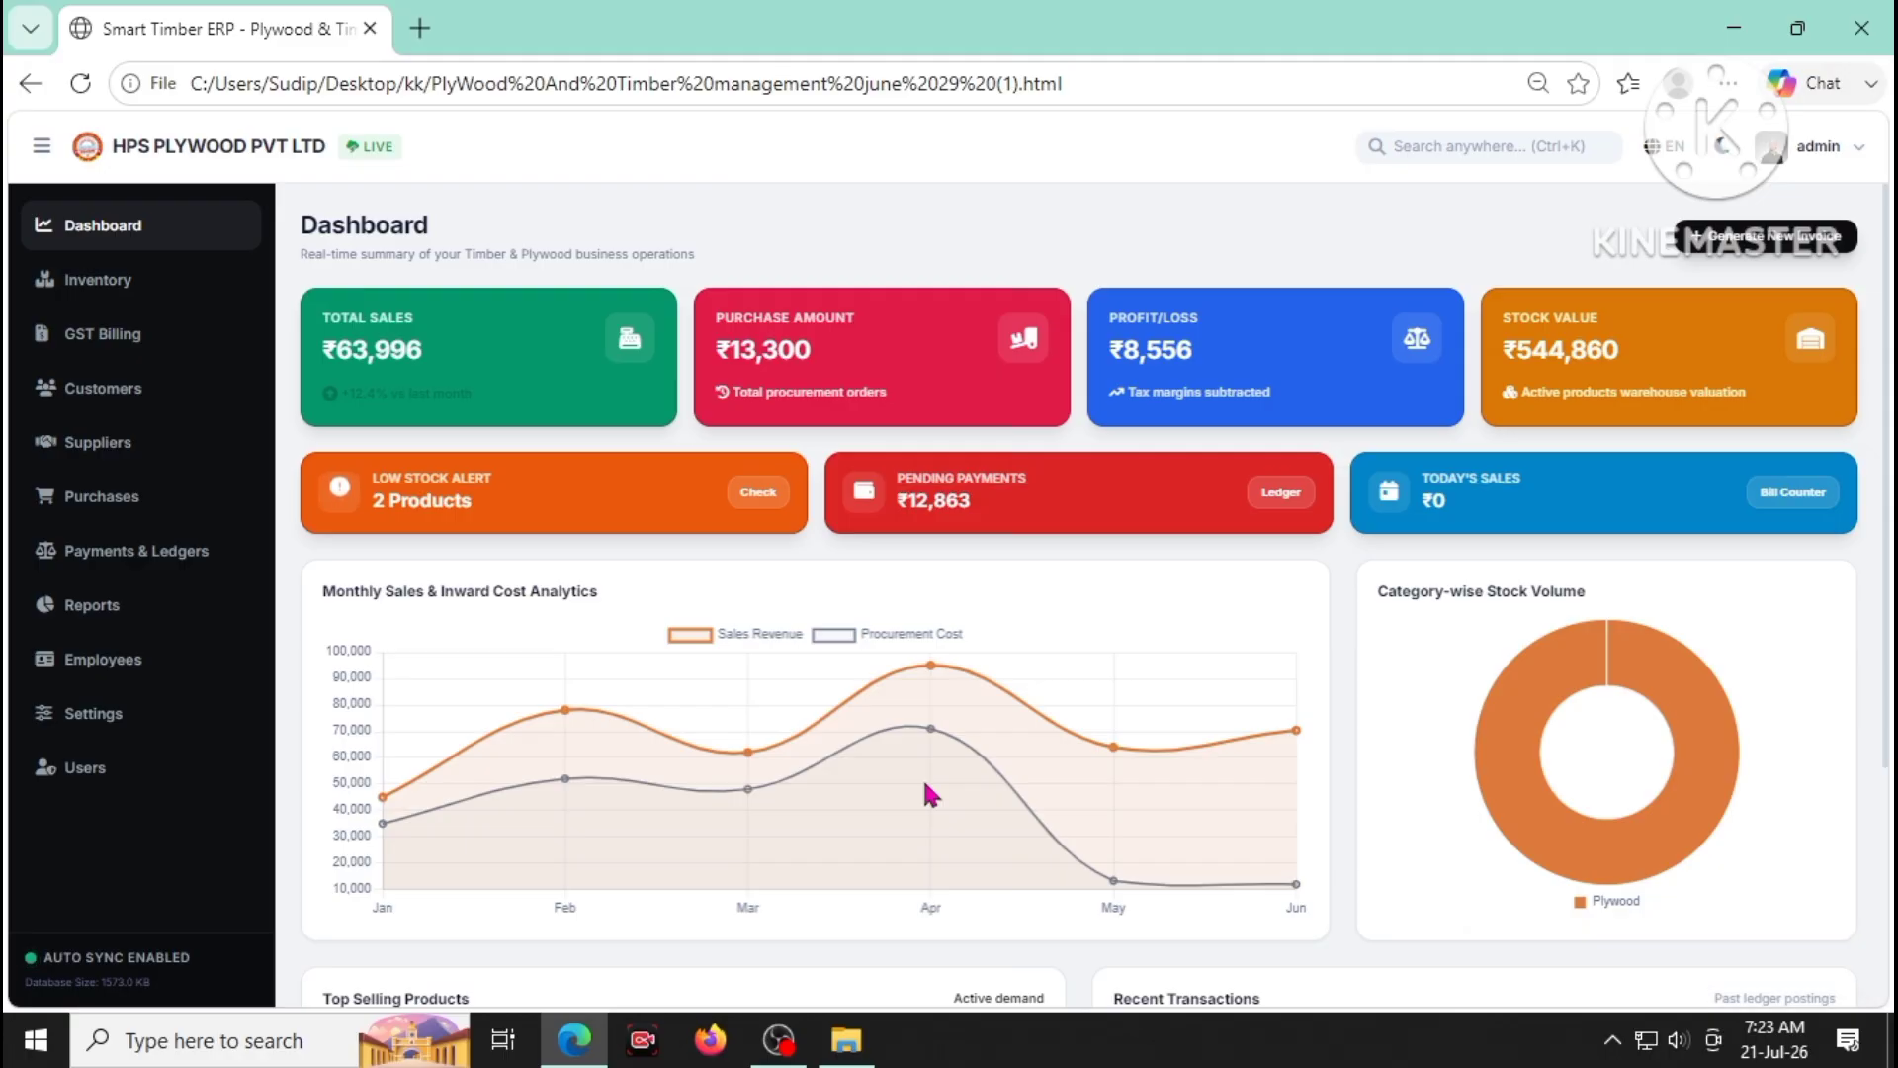
- Toggle Edge's page zoom between 67% and 75%, then increase it and go full screen
click(1730, 85)
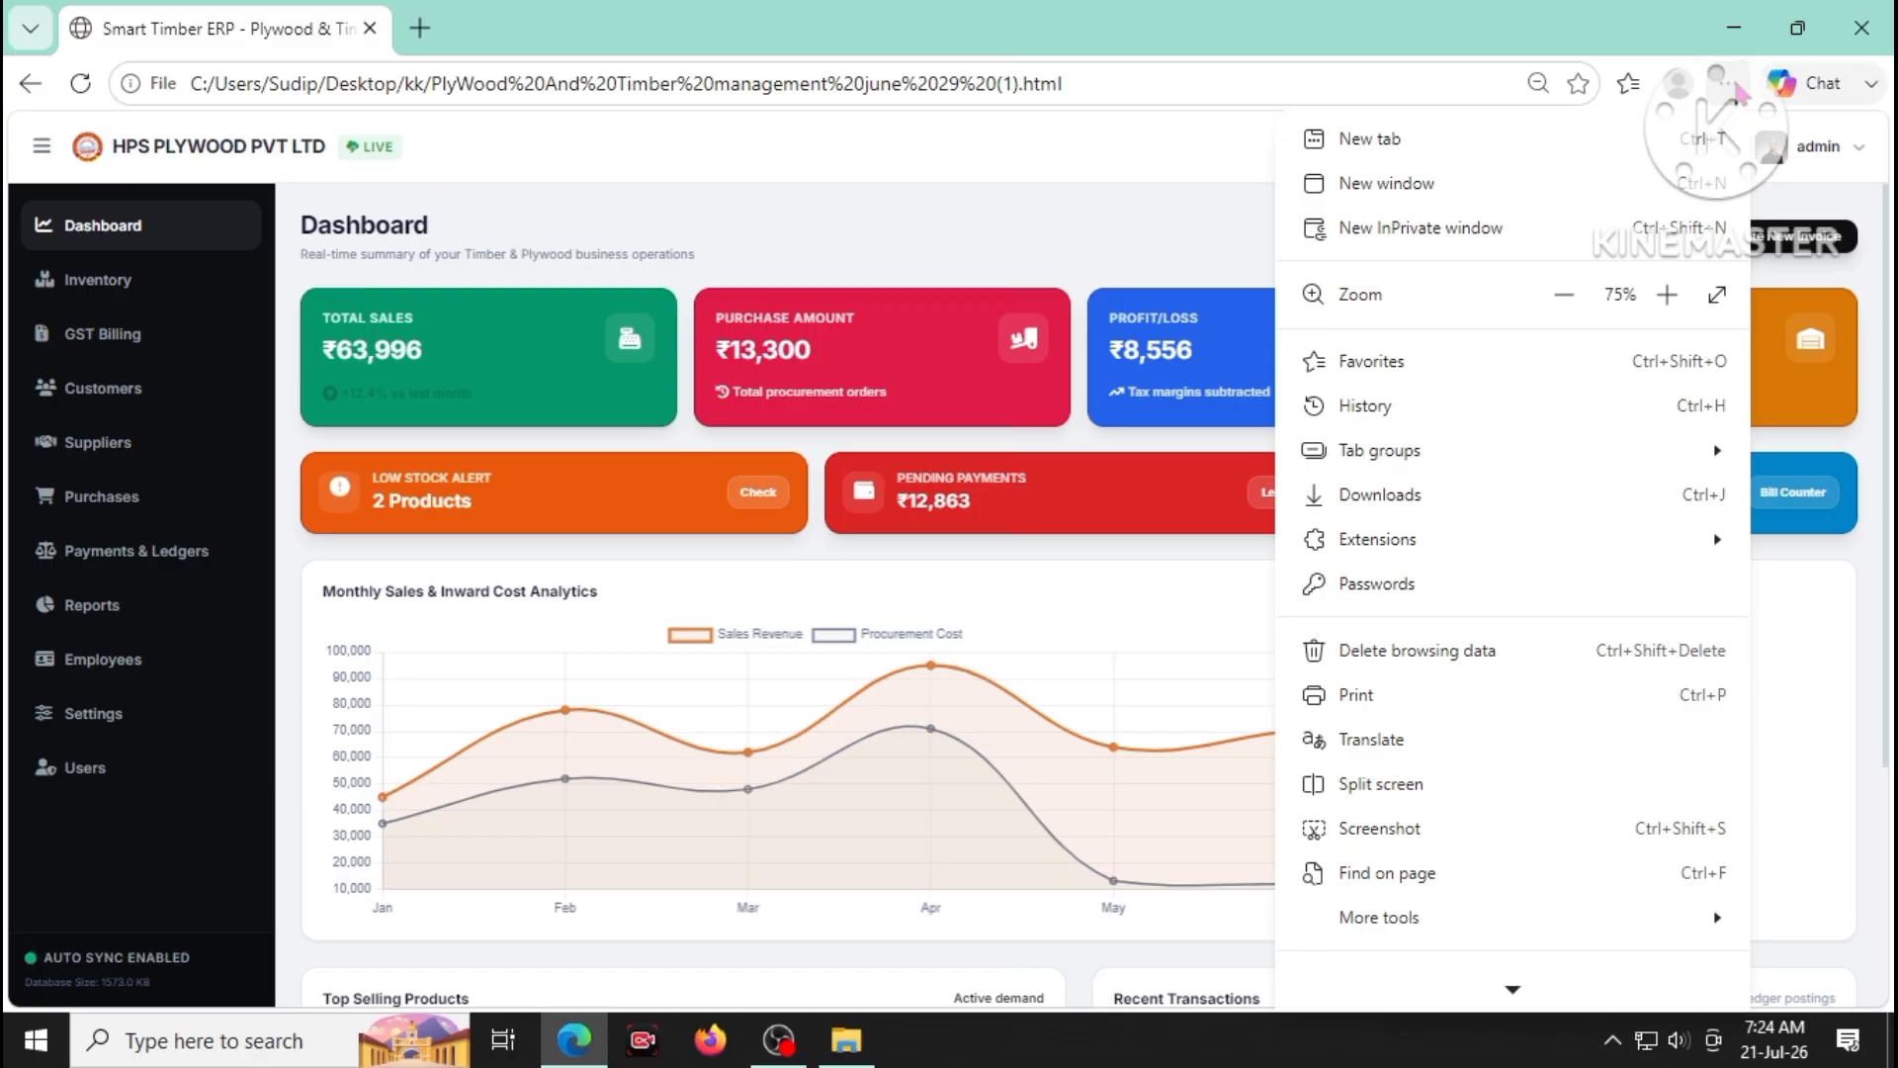
click(1564, 294)
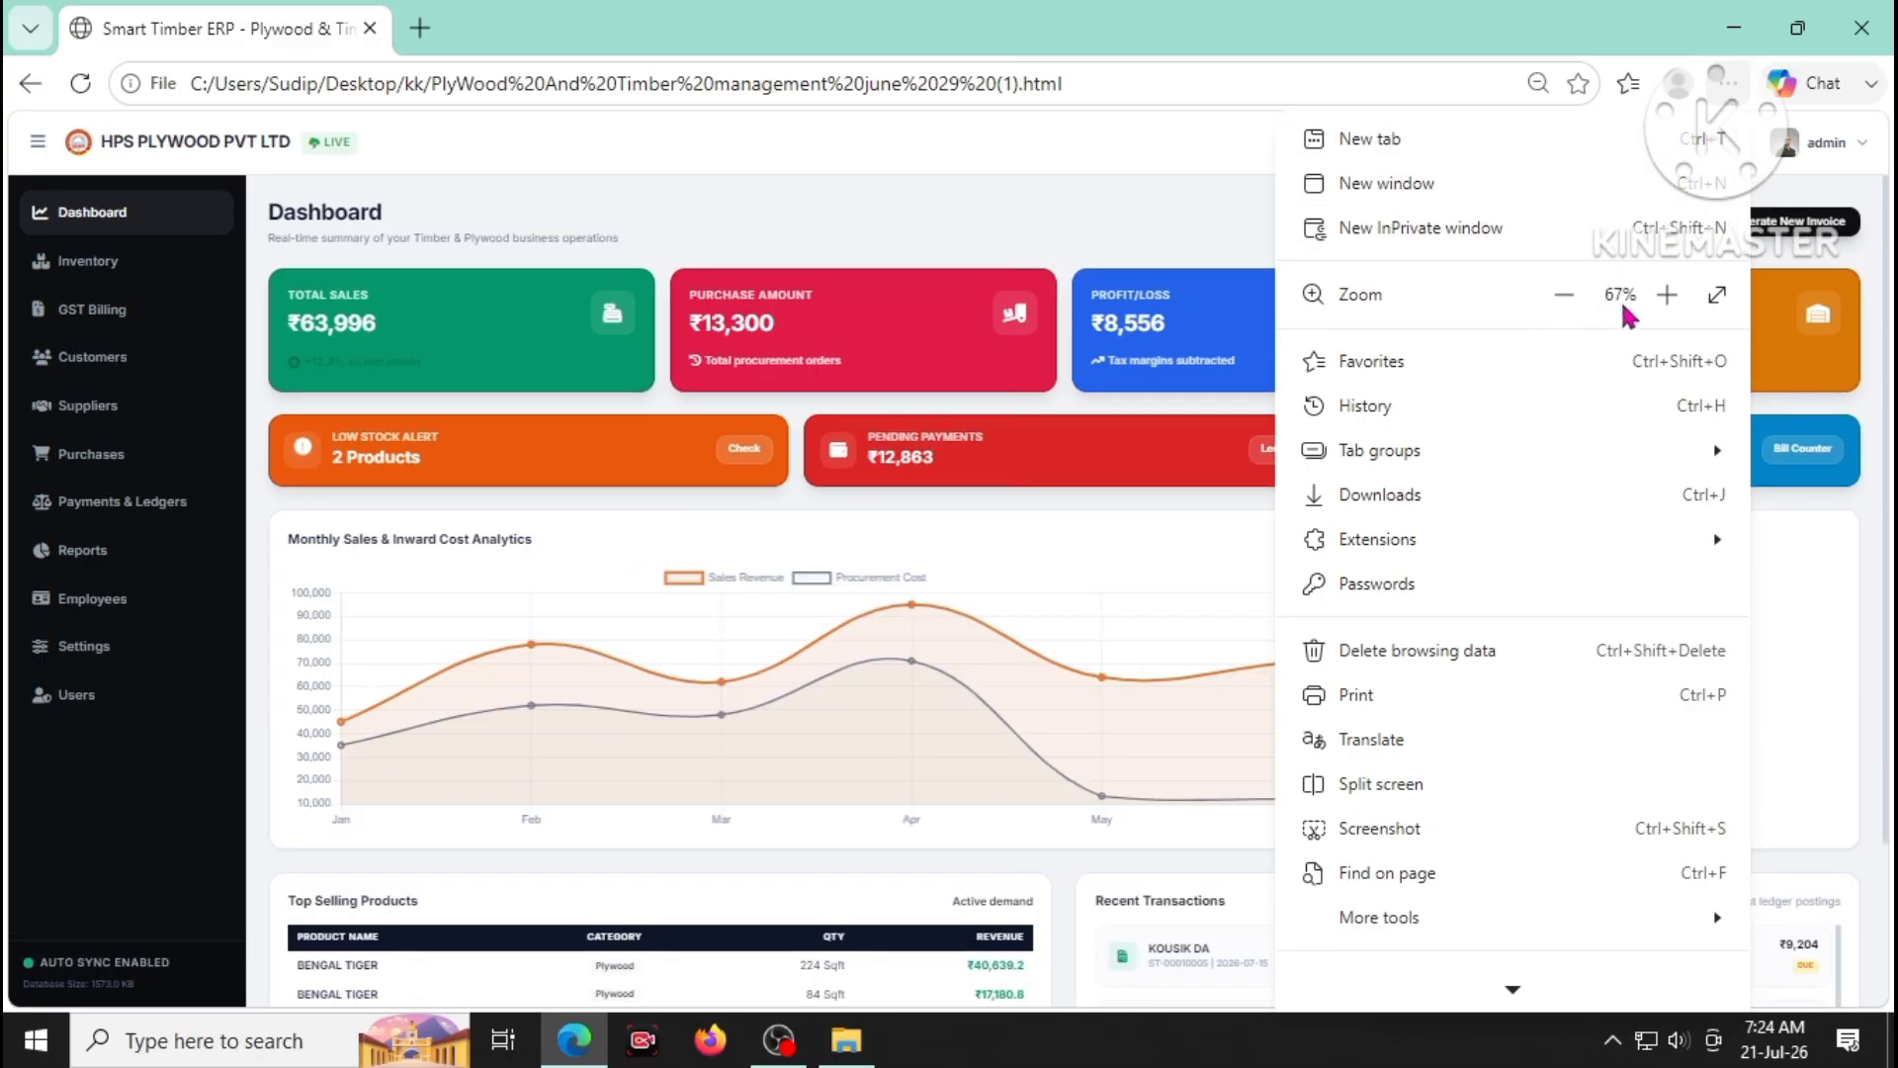
click(1666, 295)
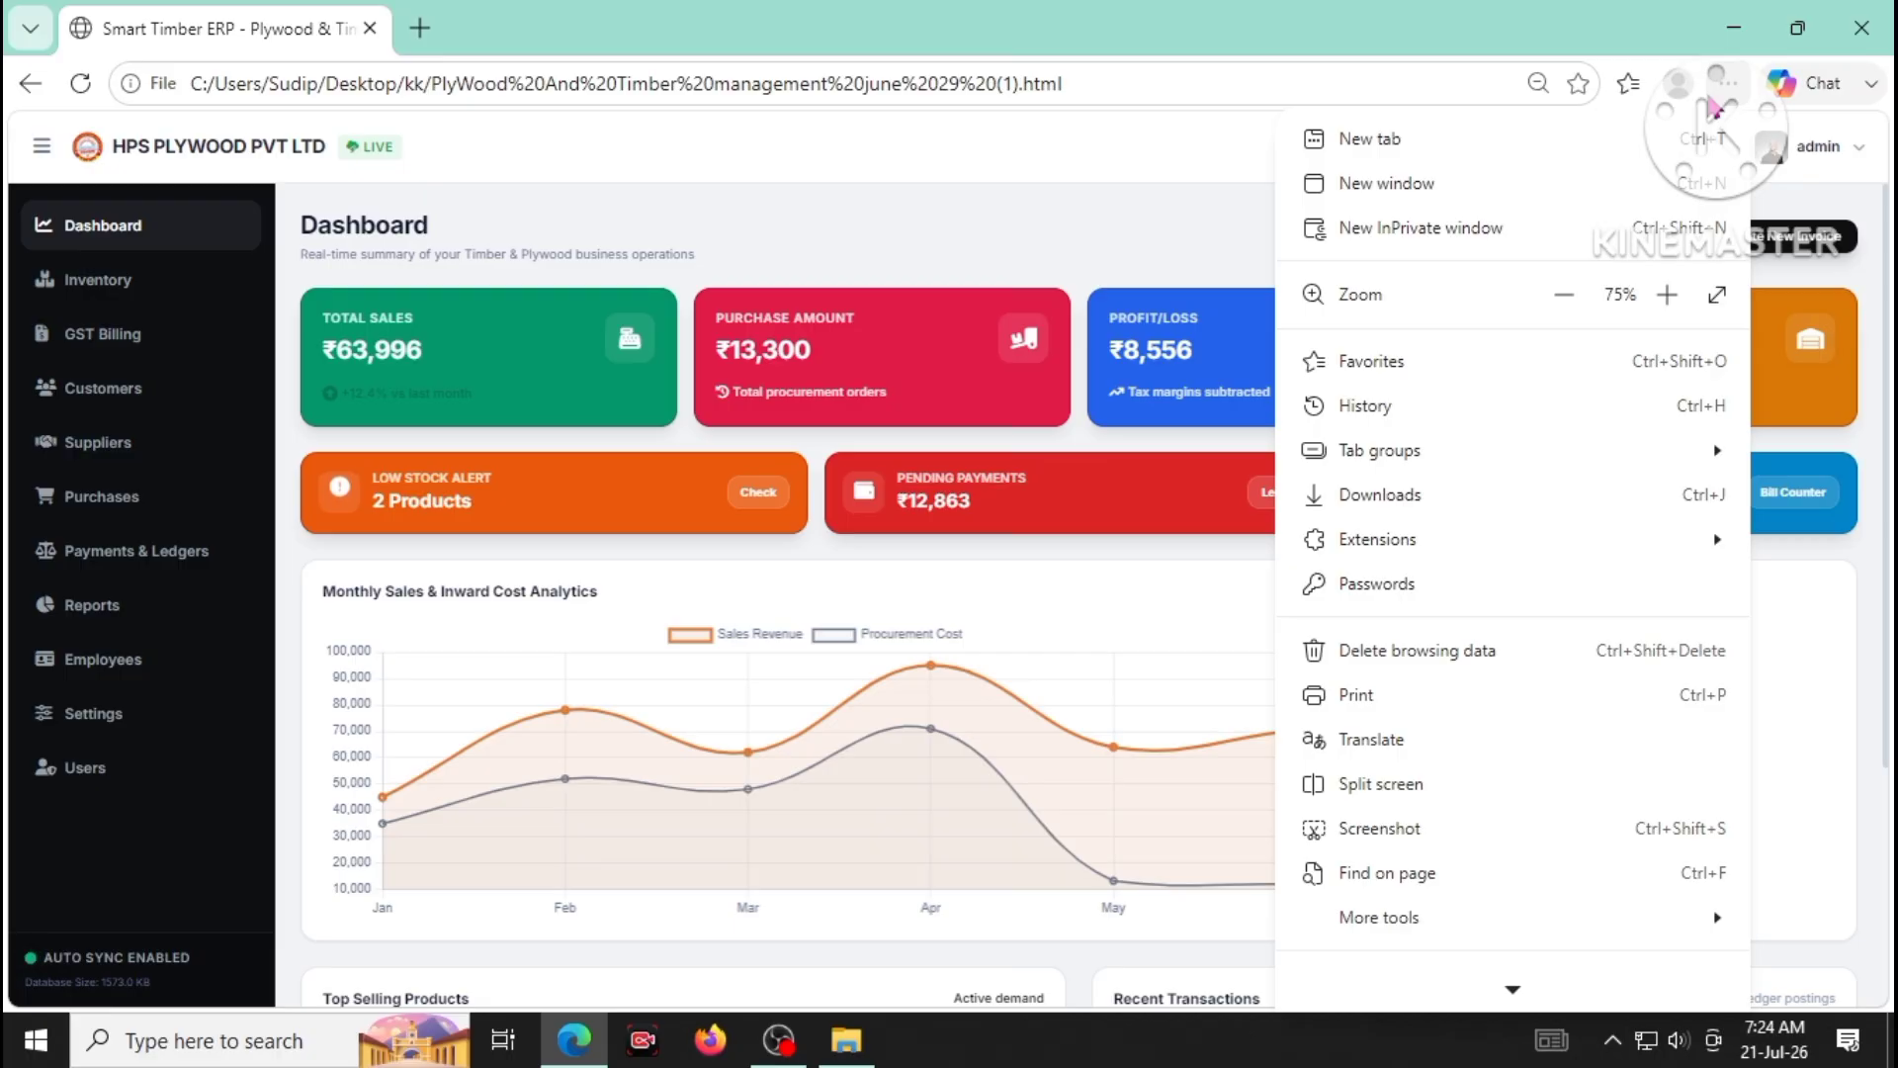
click(1564, 295)
click(1667, 295)
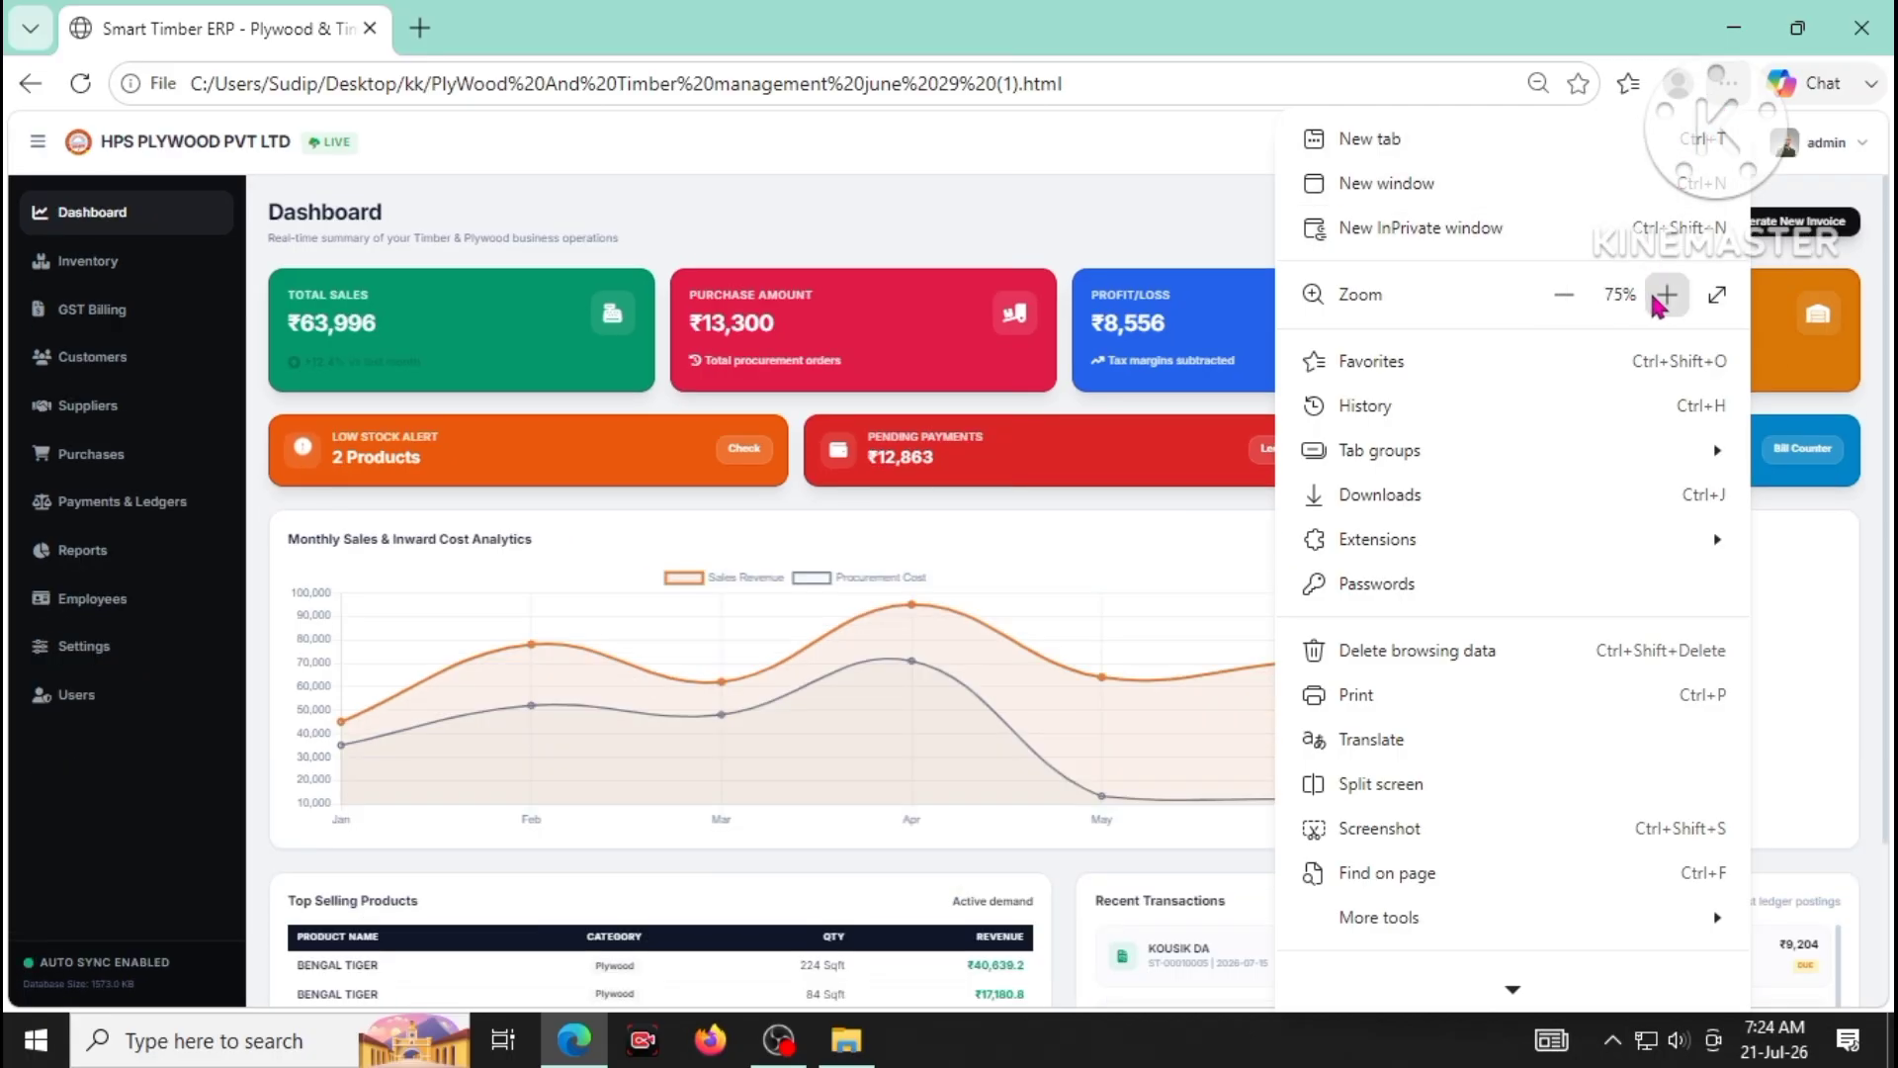
click(1564, 295)
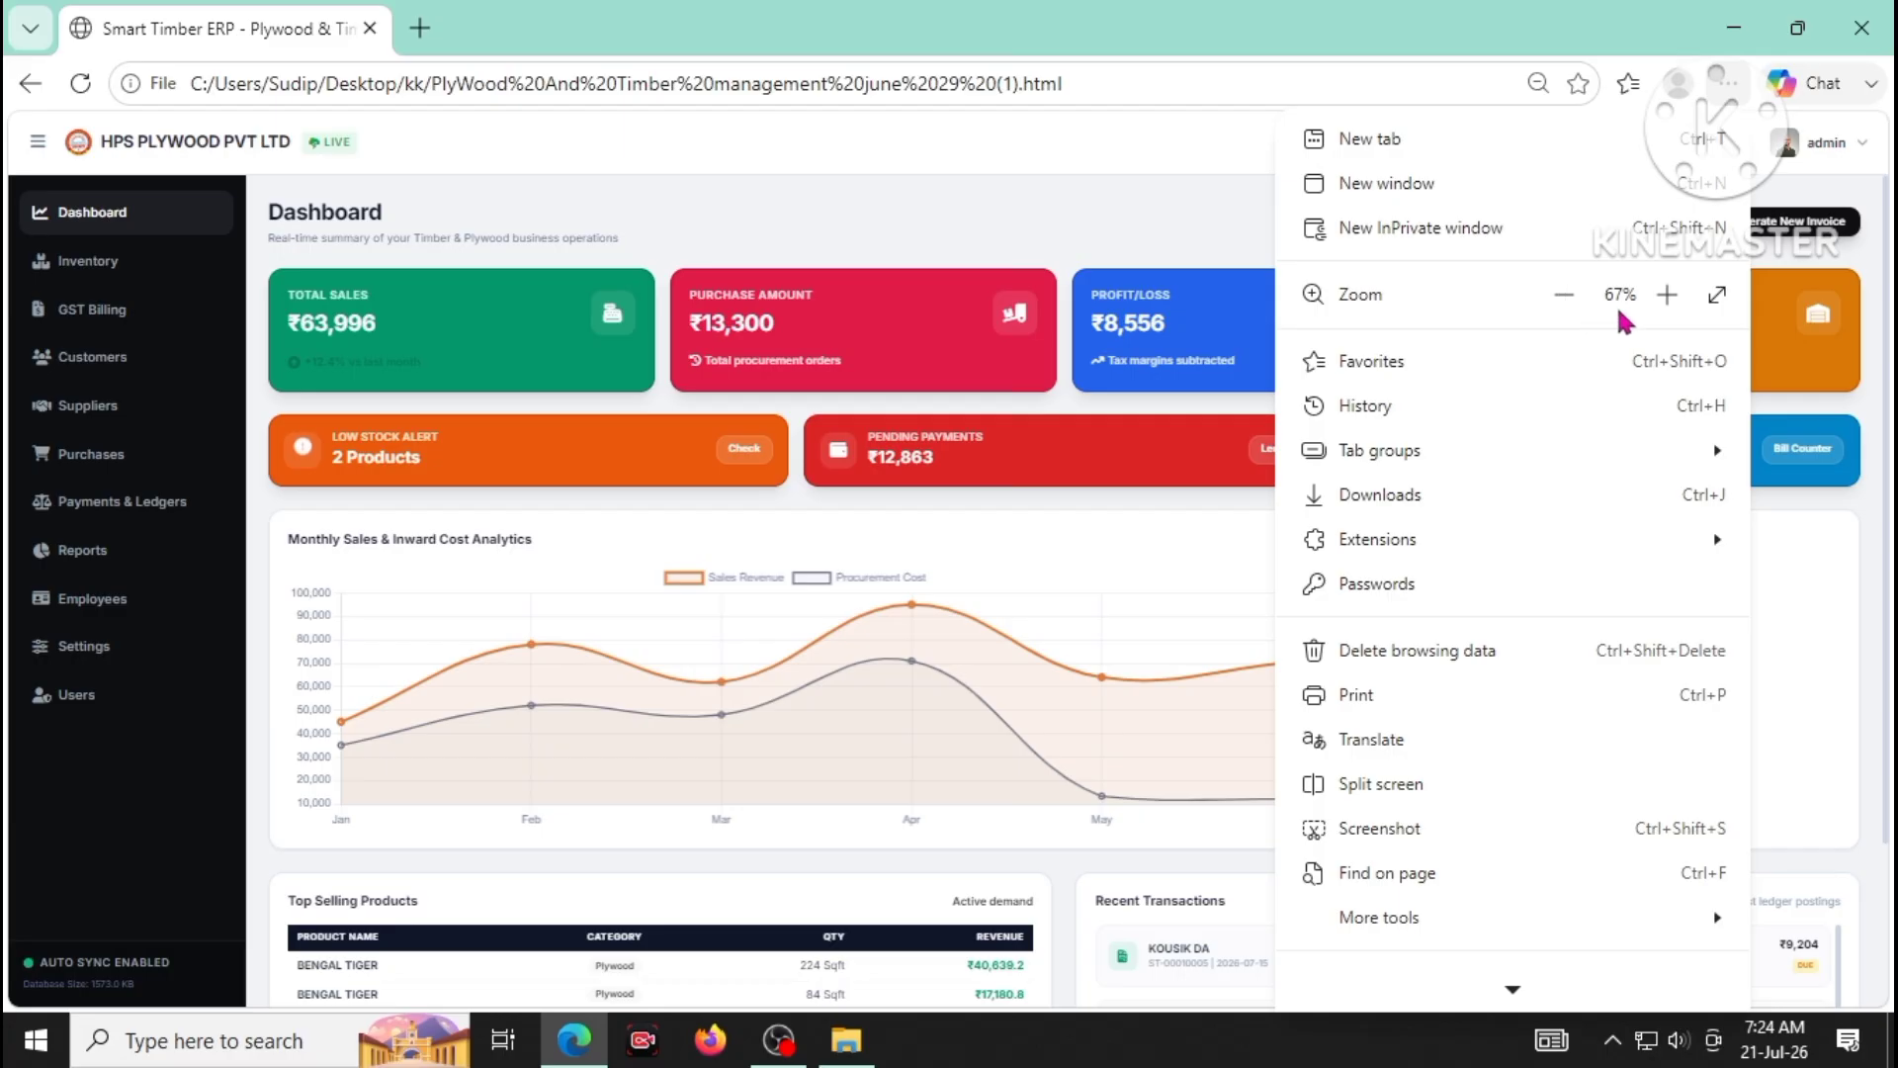
click(1668, 294)
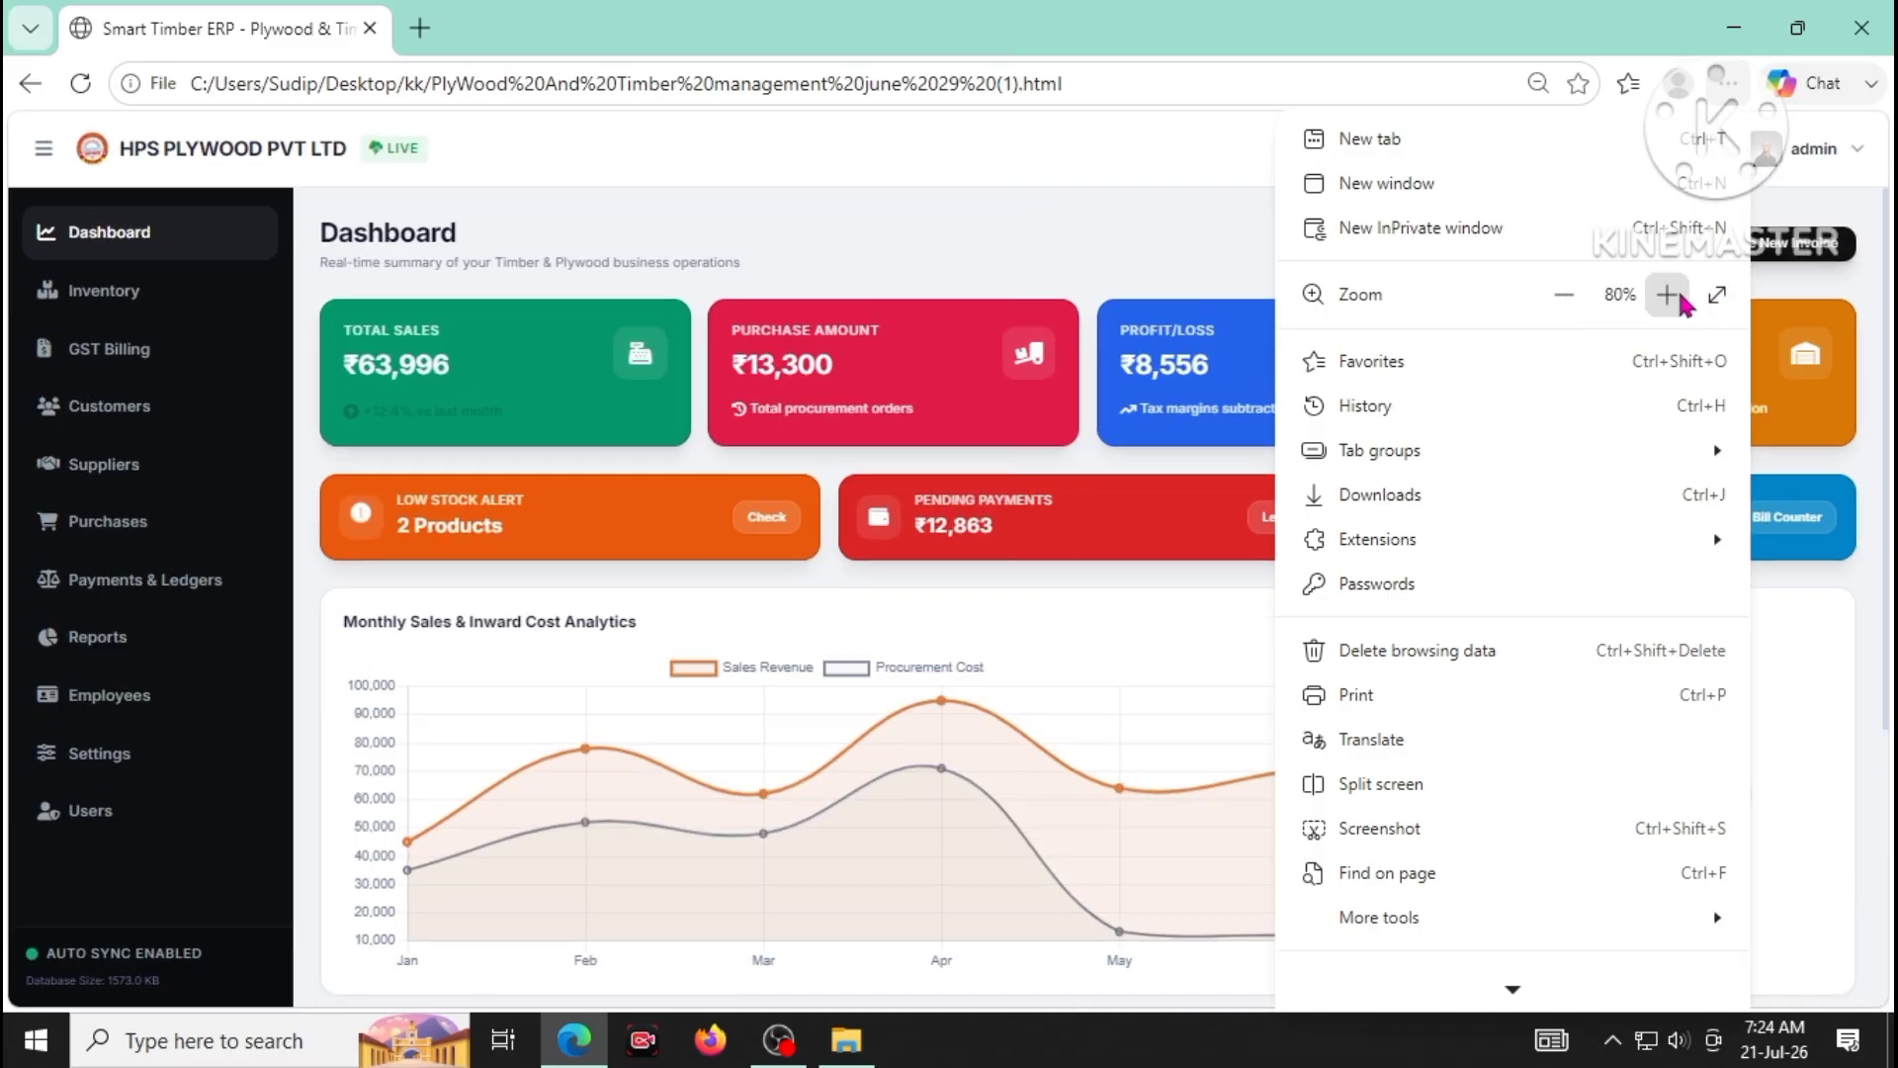
click(1717, 294)
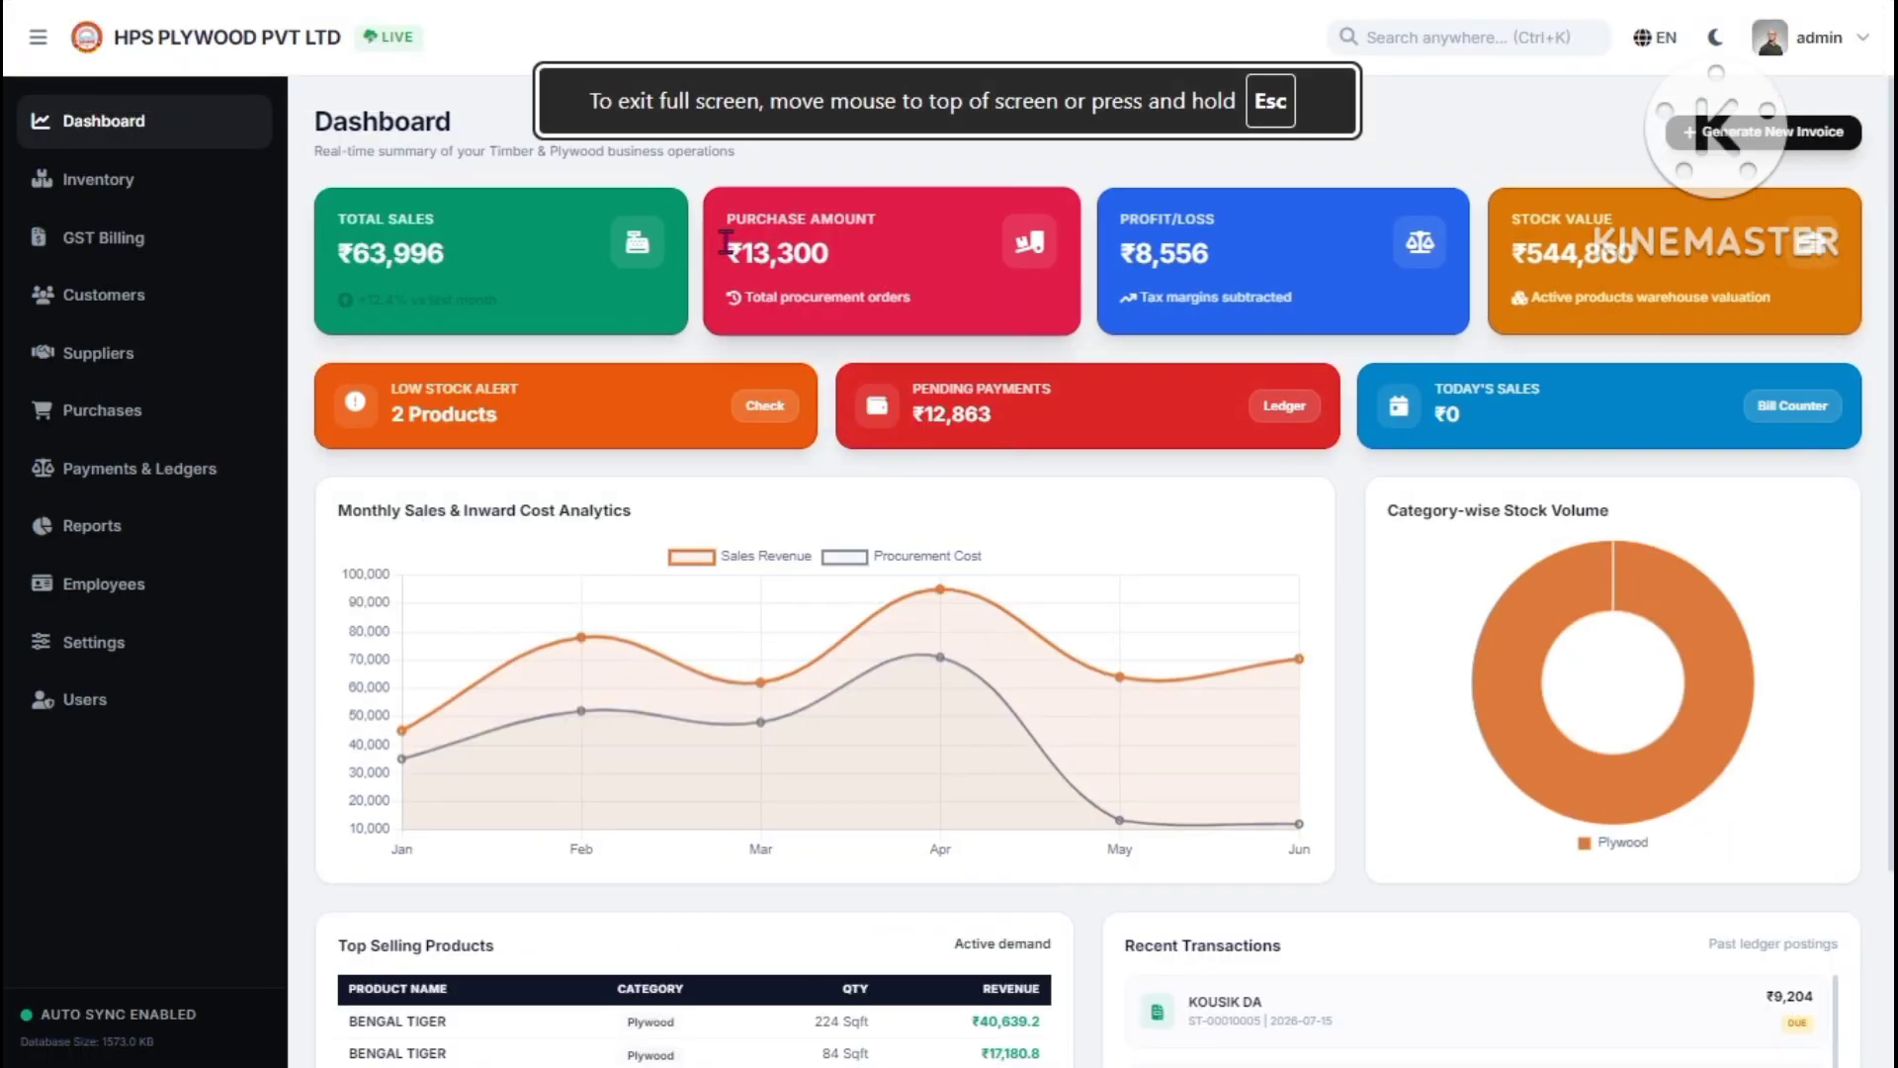
click(197, 124)
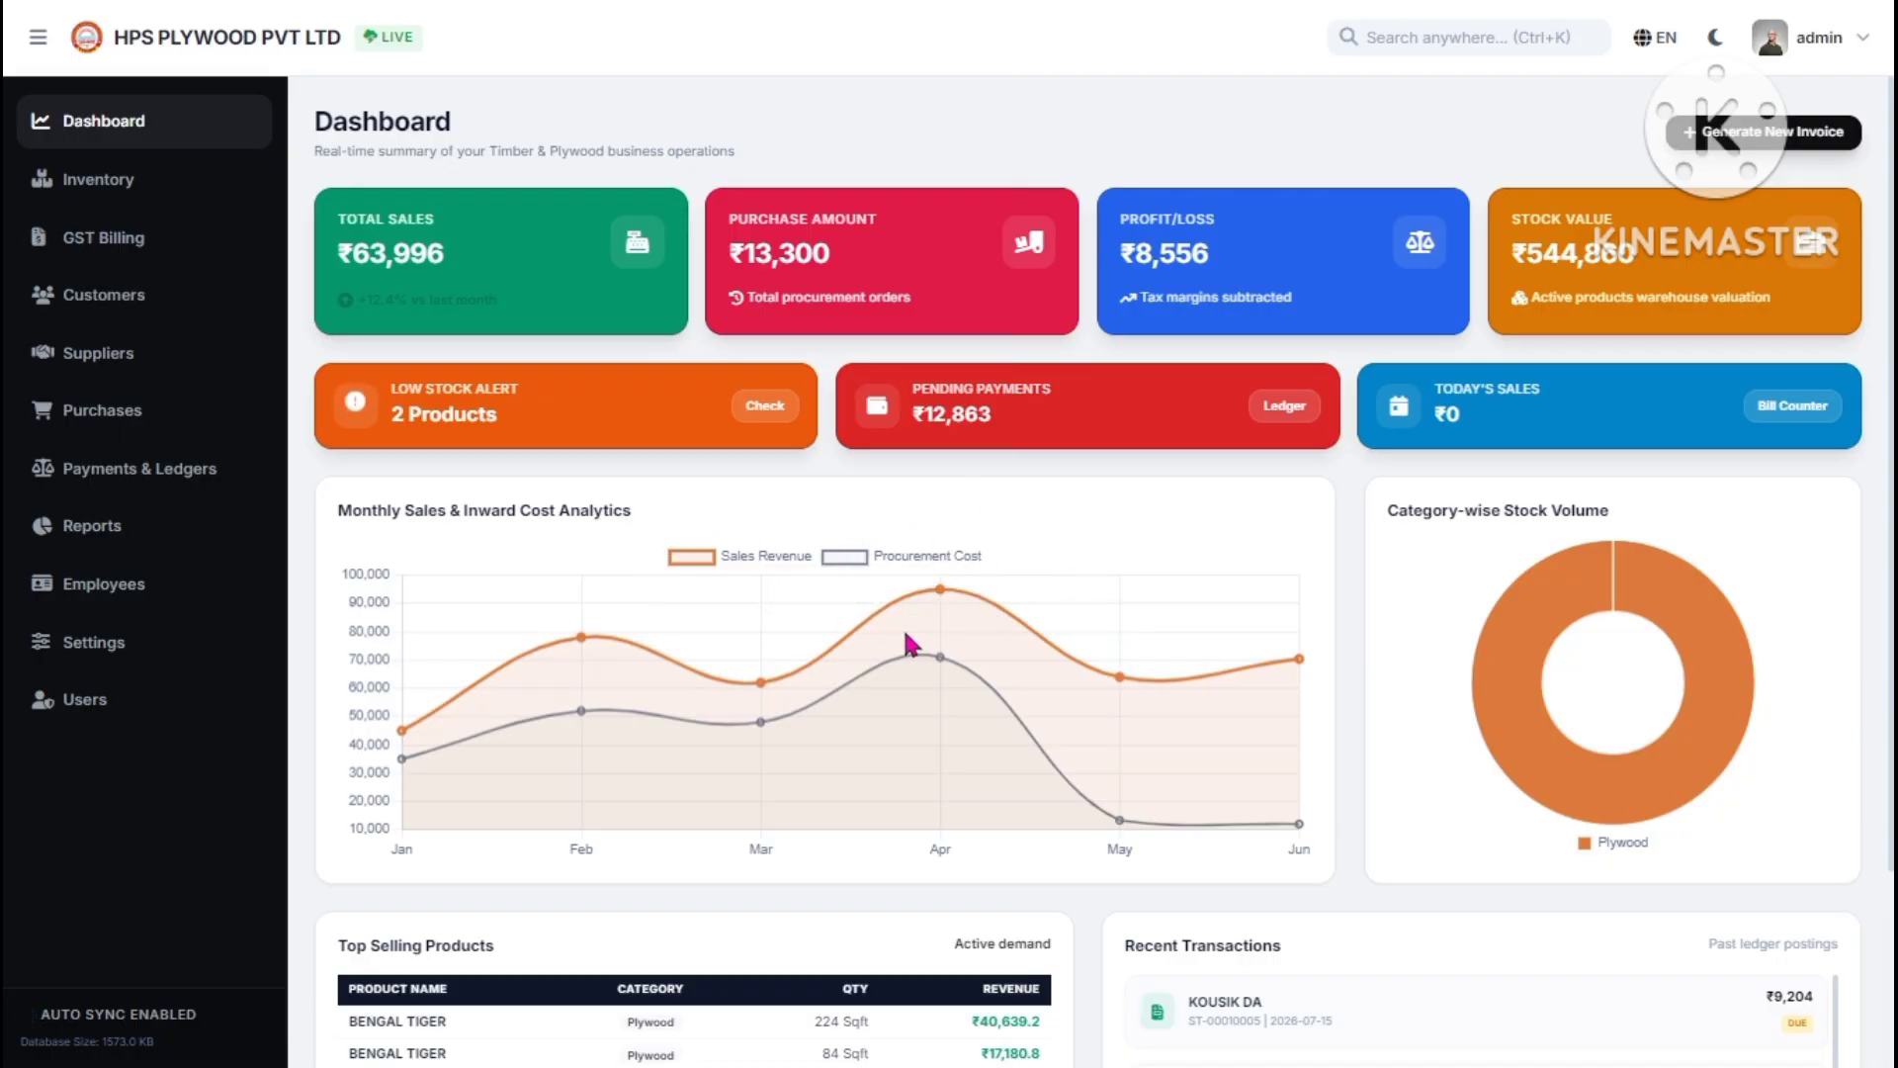
scroll(1434, 613, down, 2)
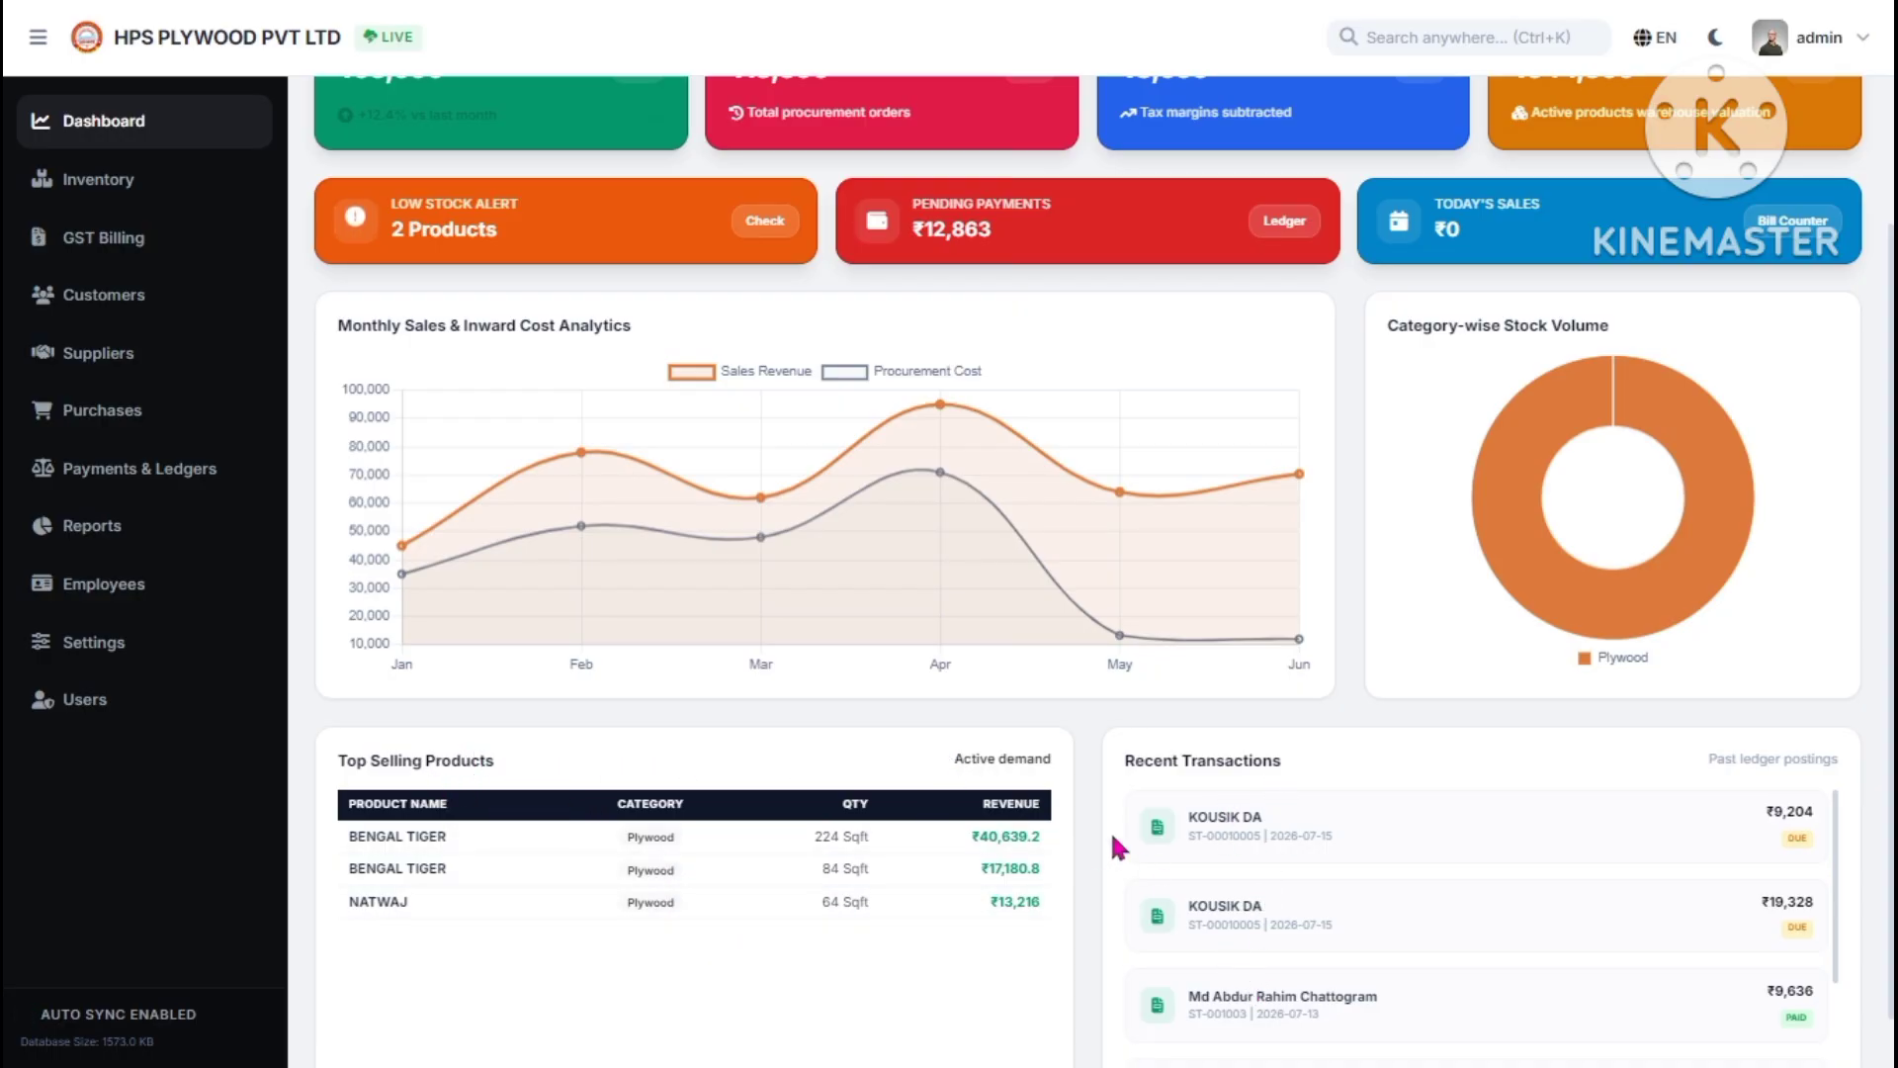
scroll(746, 632, up, 2)
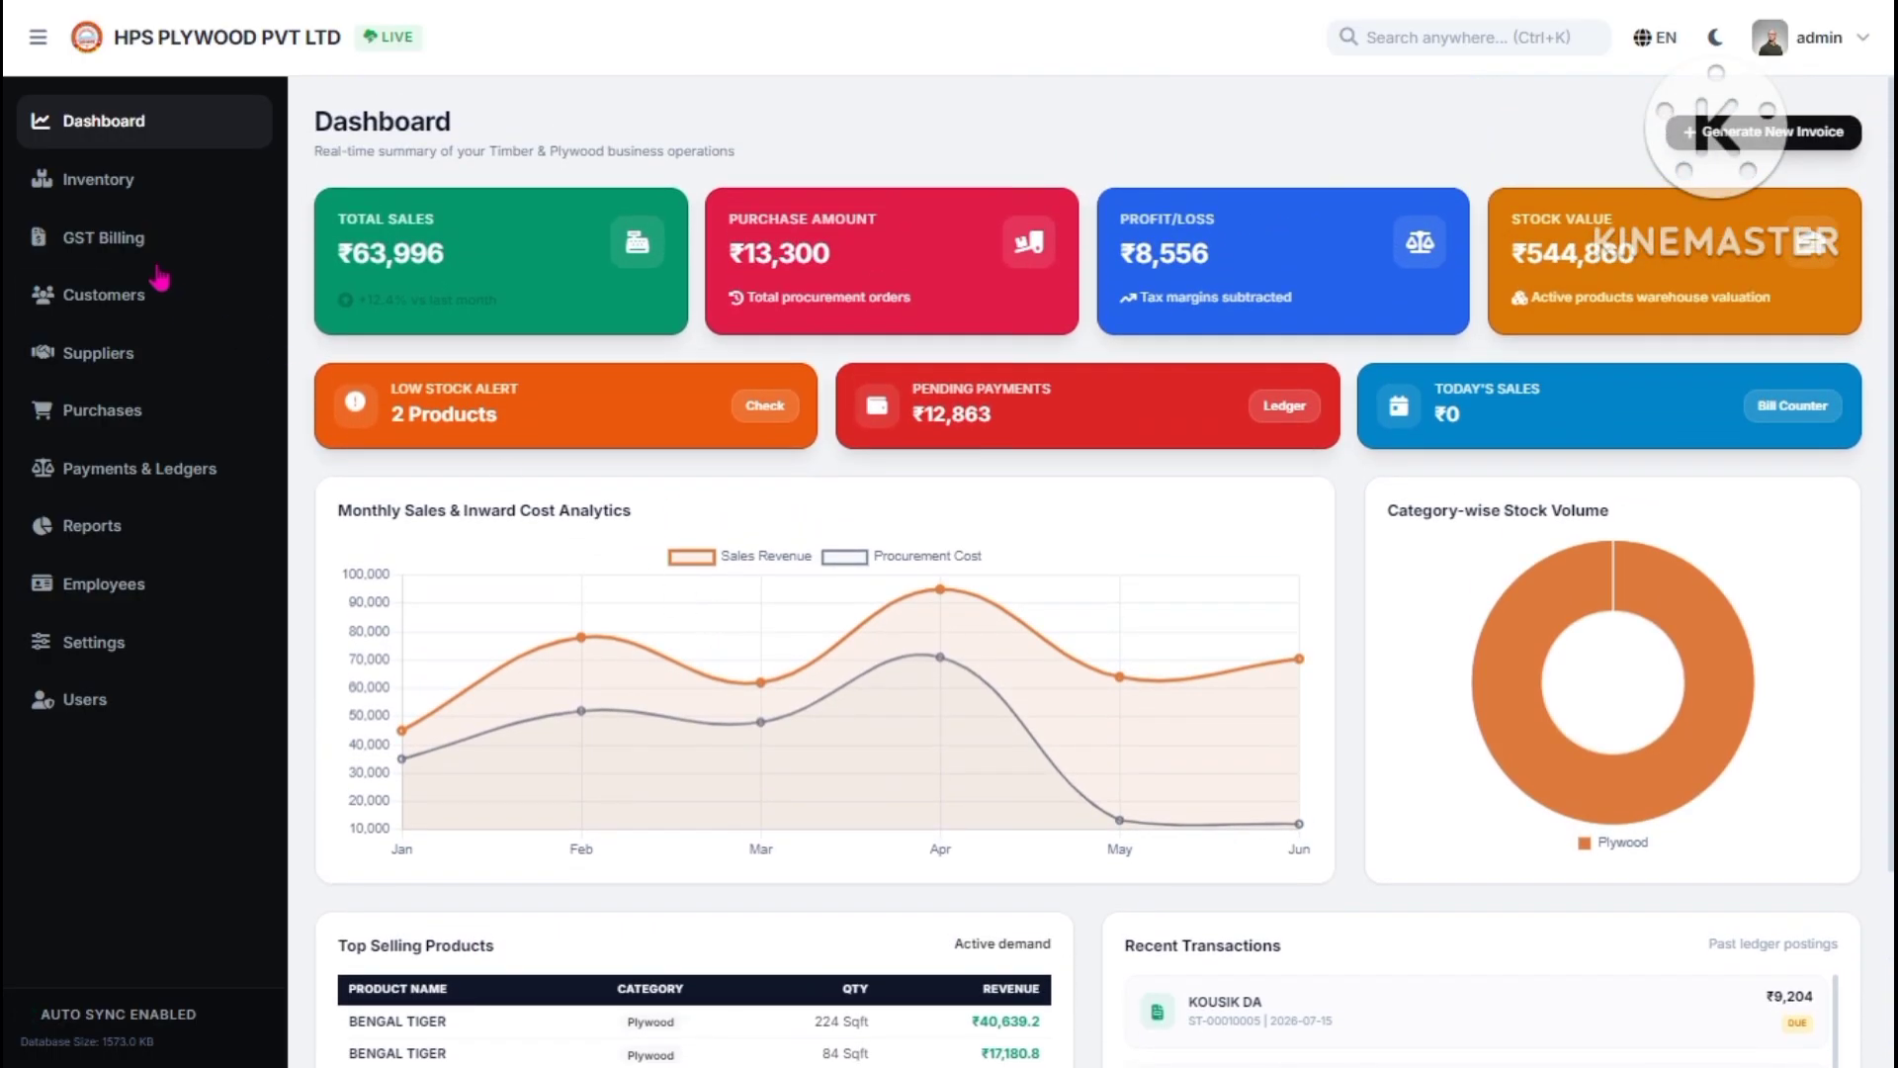
- Open Inventory Management and raise Edge's page zoom to 100% in full screen
click(110, 193)
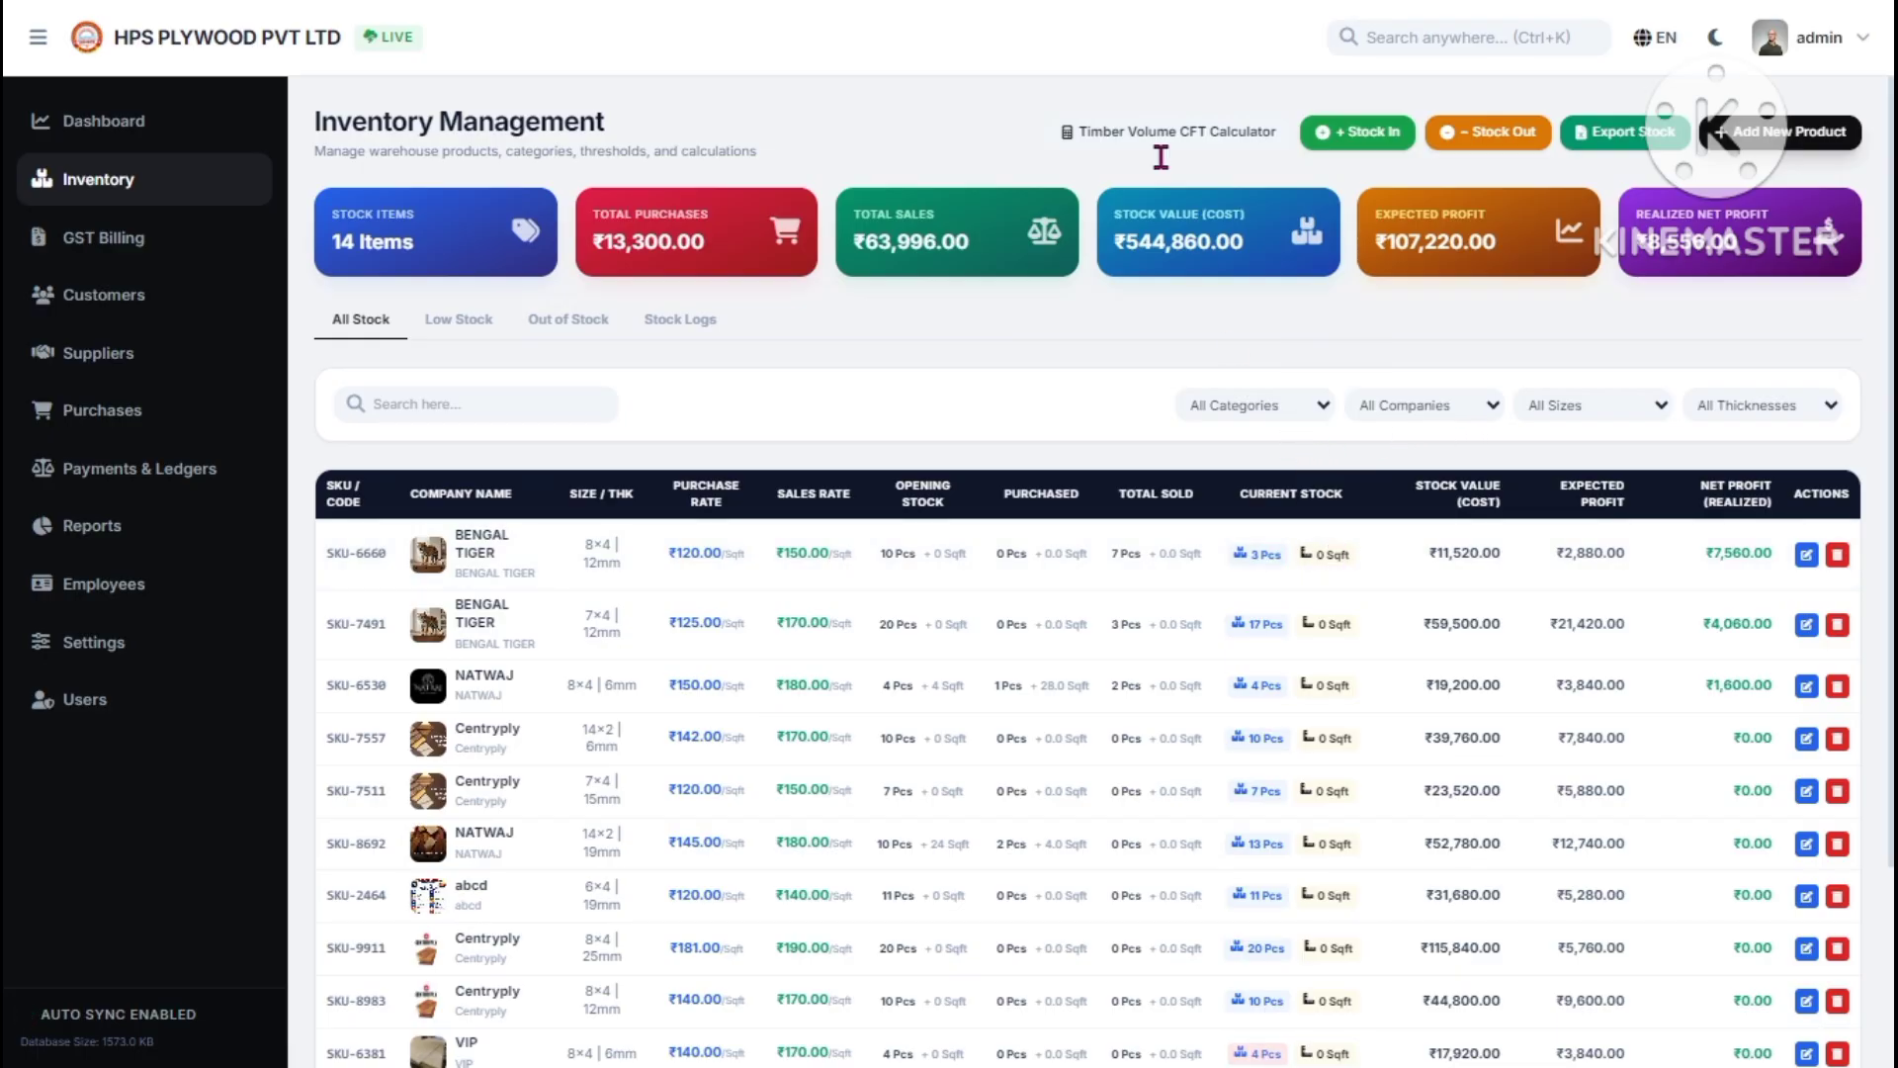
mouse_move(1082, 10)
click(1725, 82)
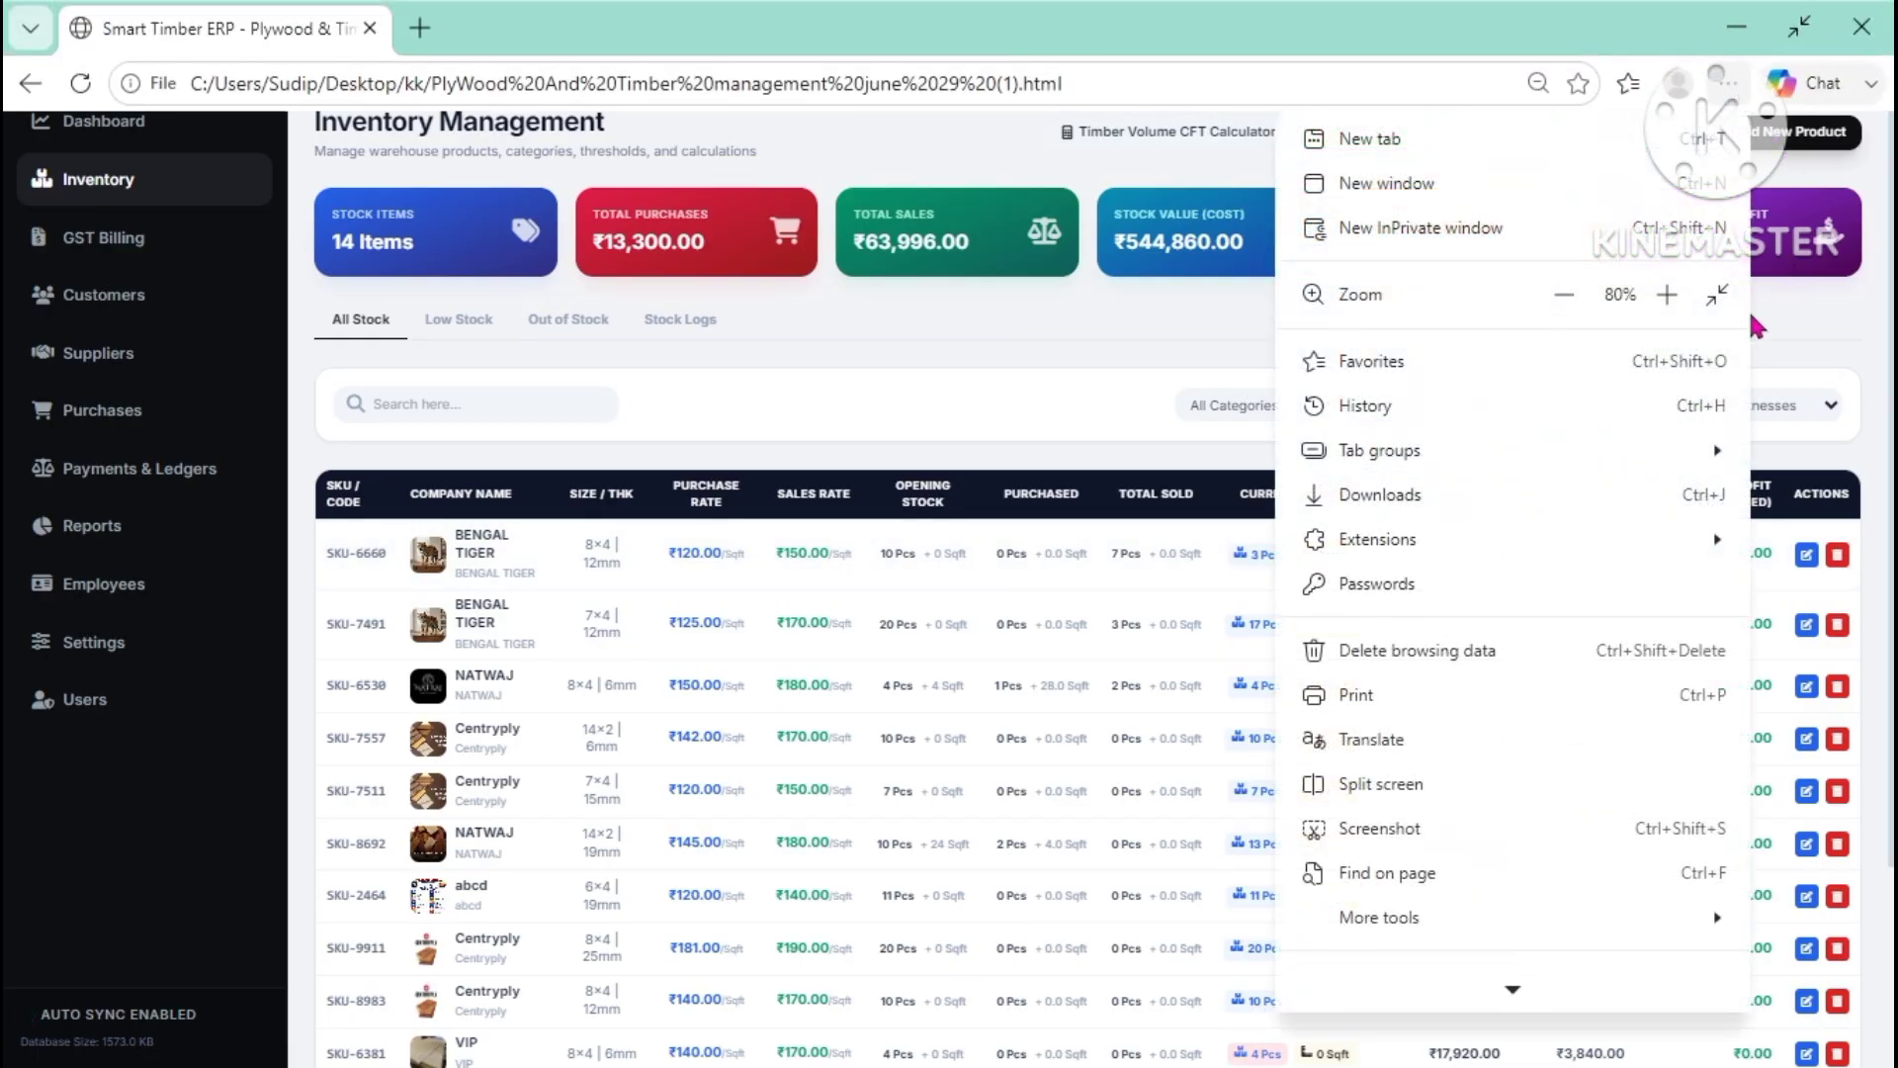
click(1670, 300)
click(1127, 661)
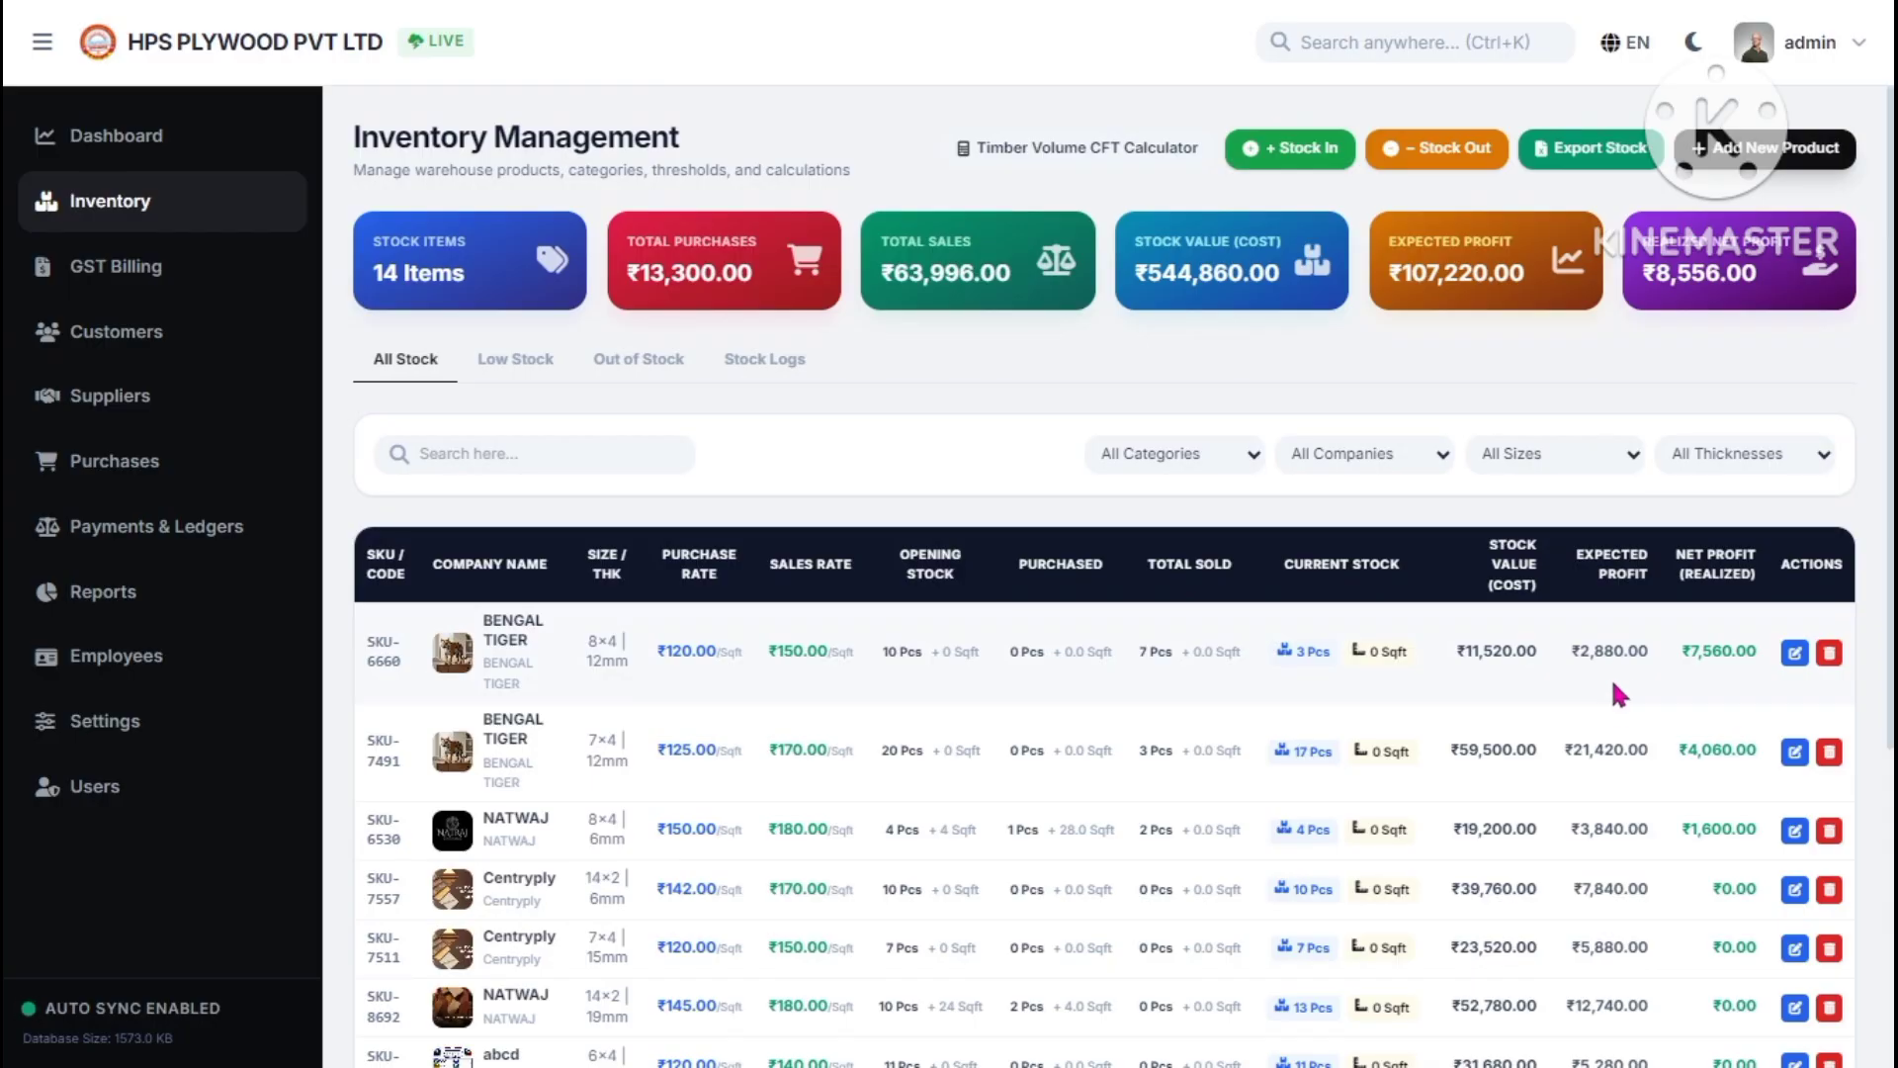
- Highlight the second BENGAL TIGER row and the Net Profit heading, then clear the selections
triple_click(1599, 748)
click(1598, 748)
drag(1692, 555, 1757, 555)
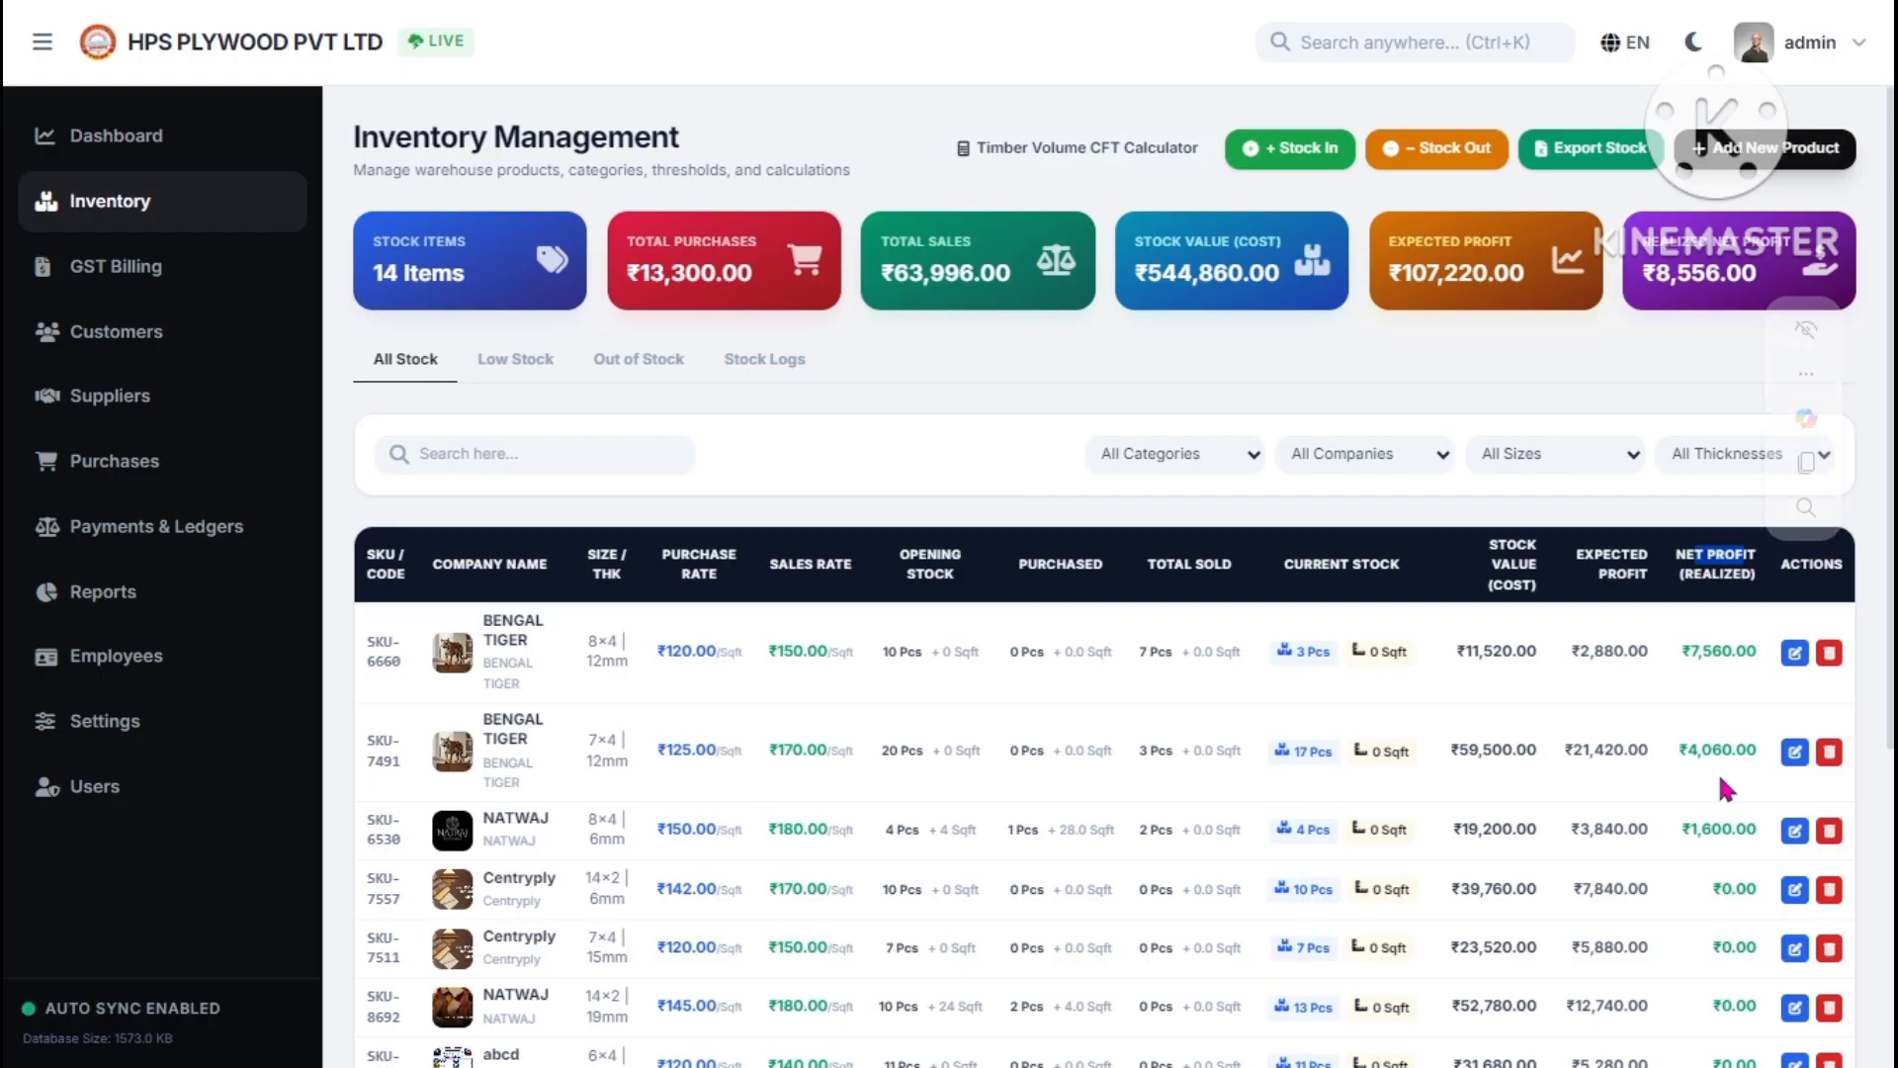
click(1717, 686)
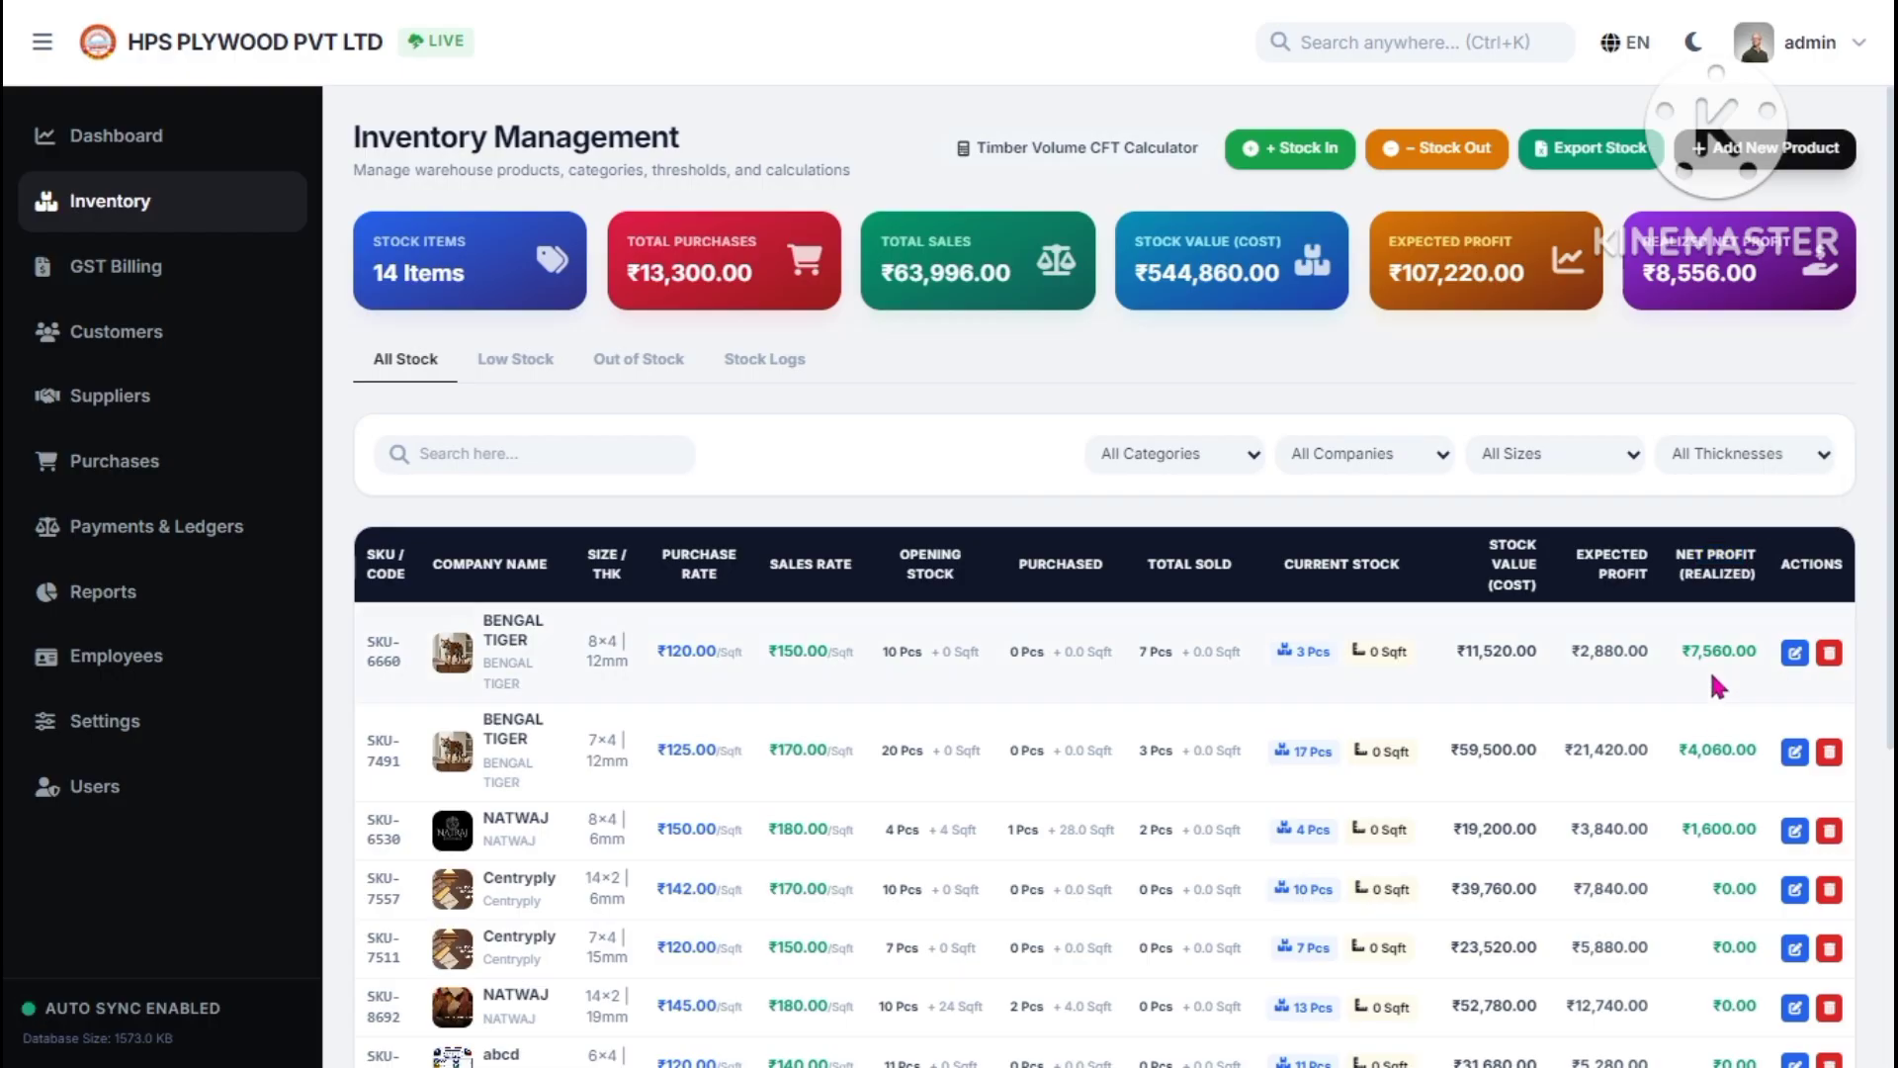
- Start a new product (SKU-7157), keeping company Msc and cancelling the add-company prompt
click(1725, 148)
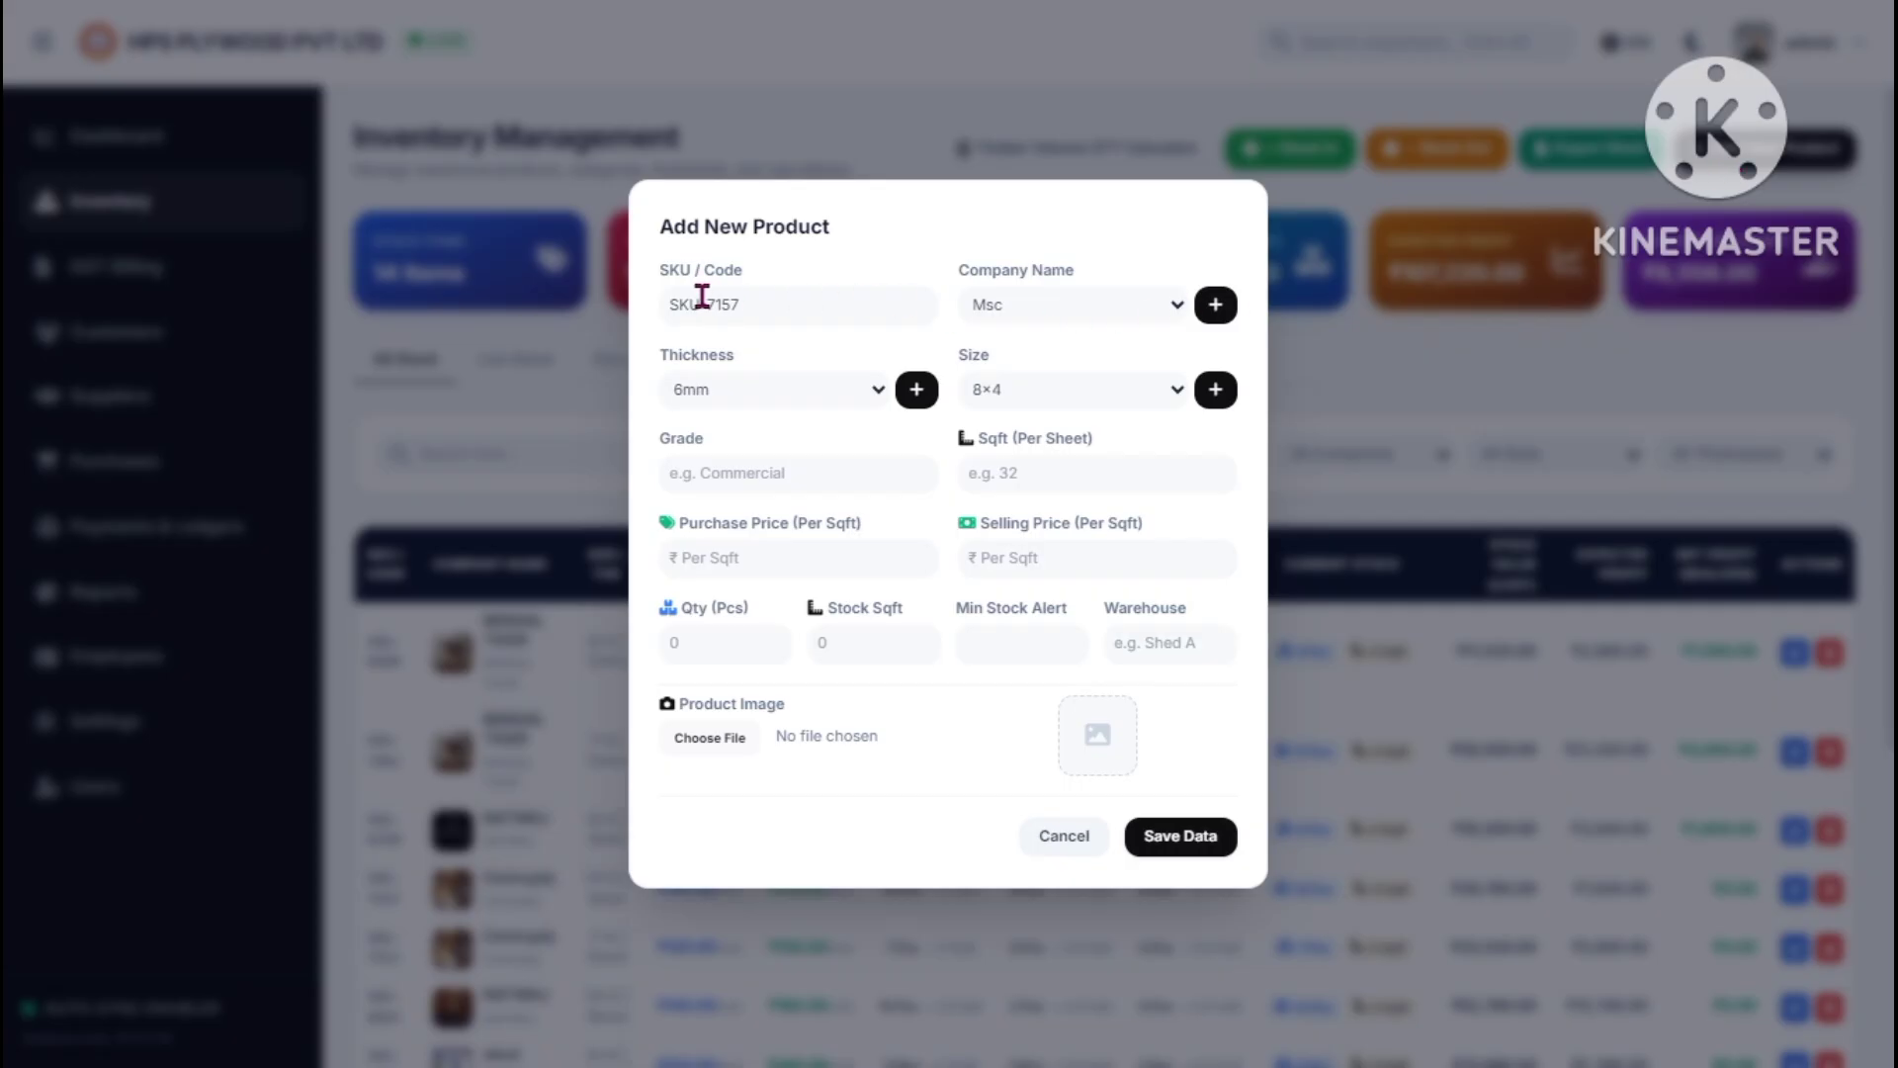
drag(805, 301, 663, 304)
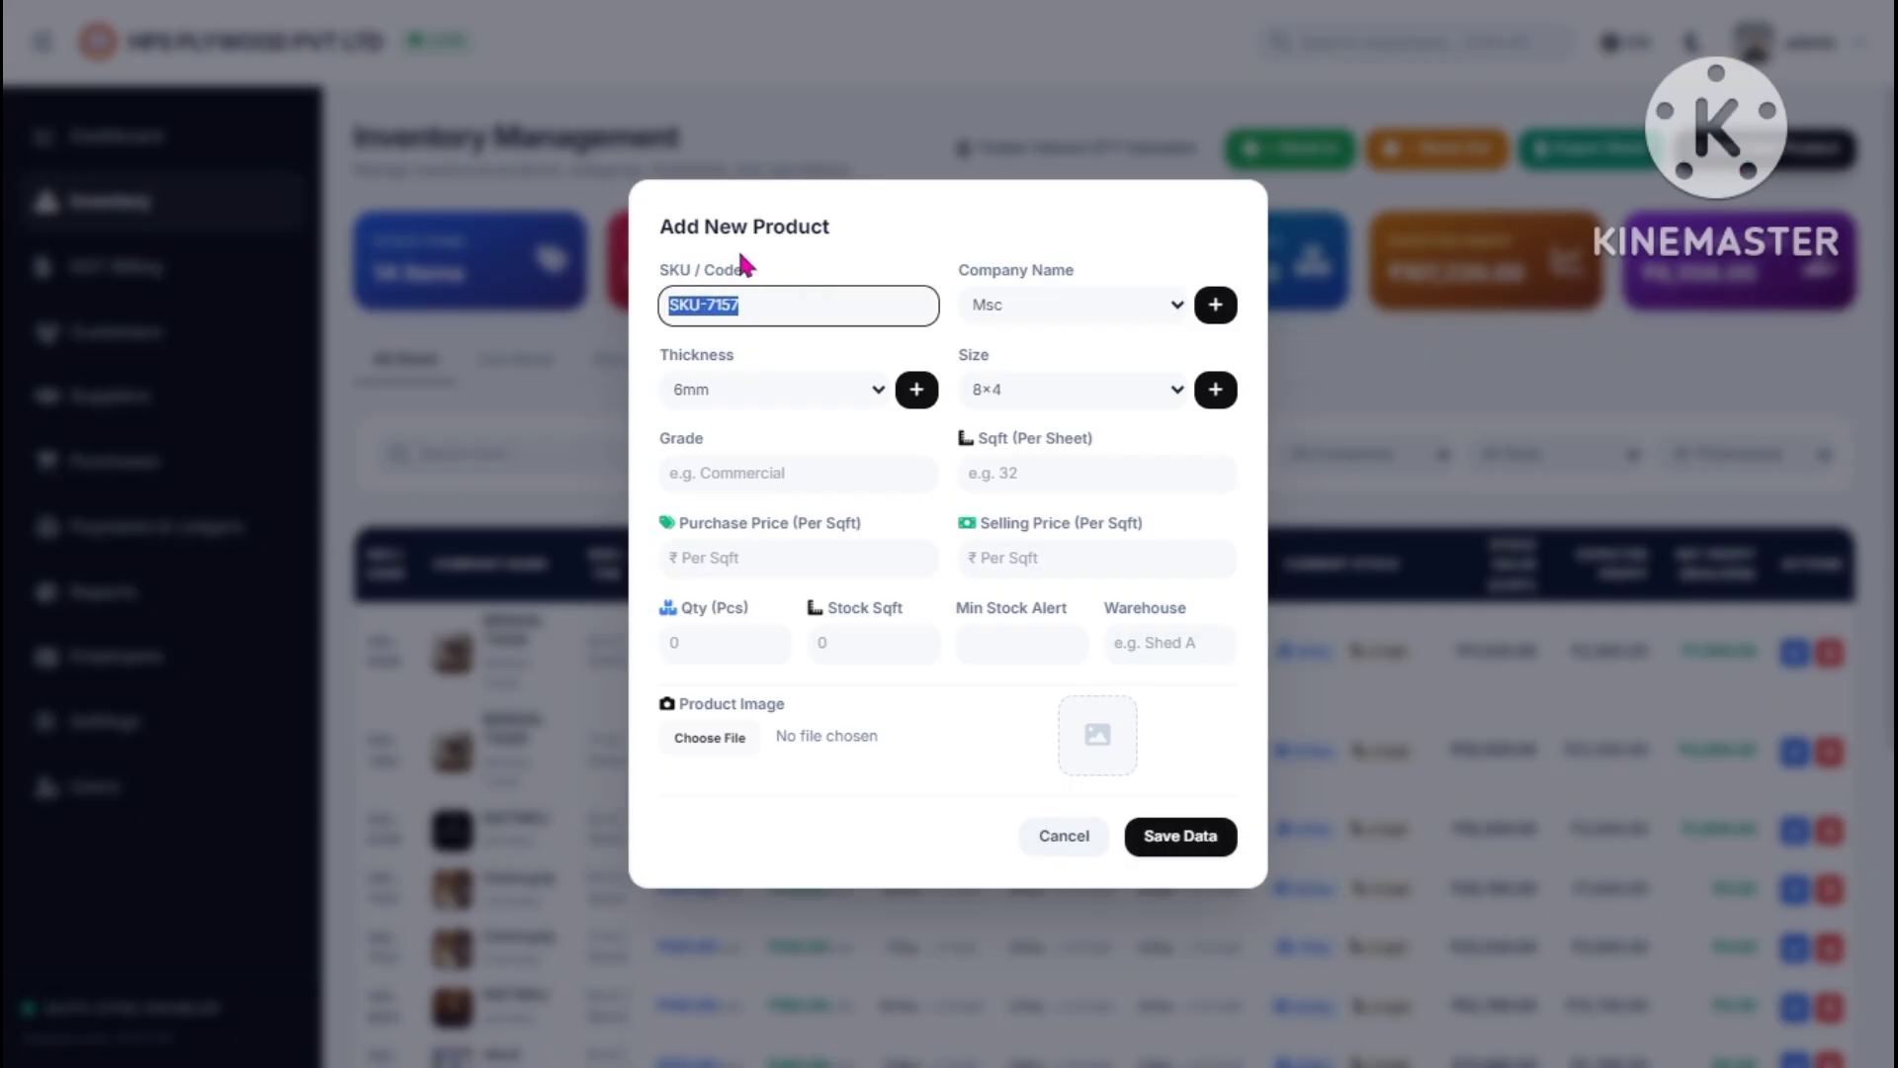
click(809, 301)
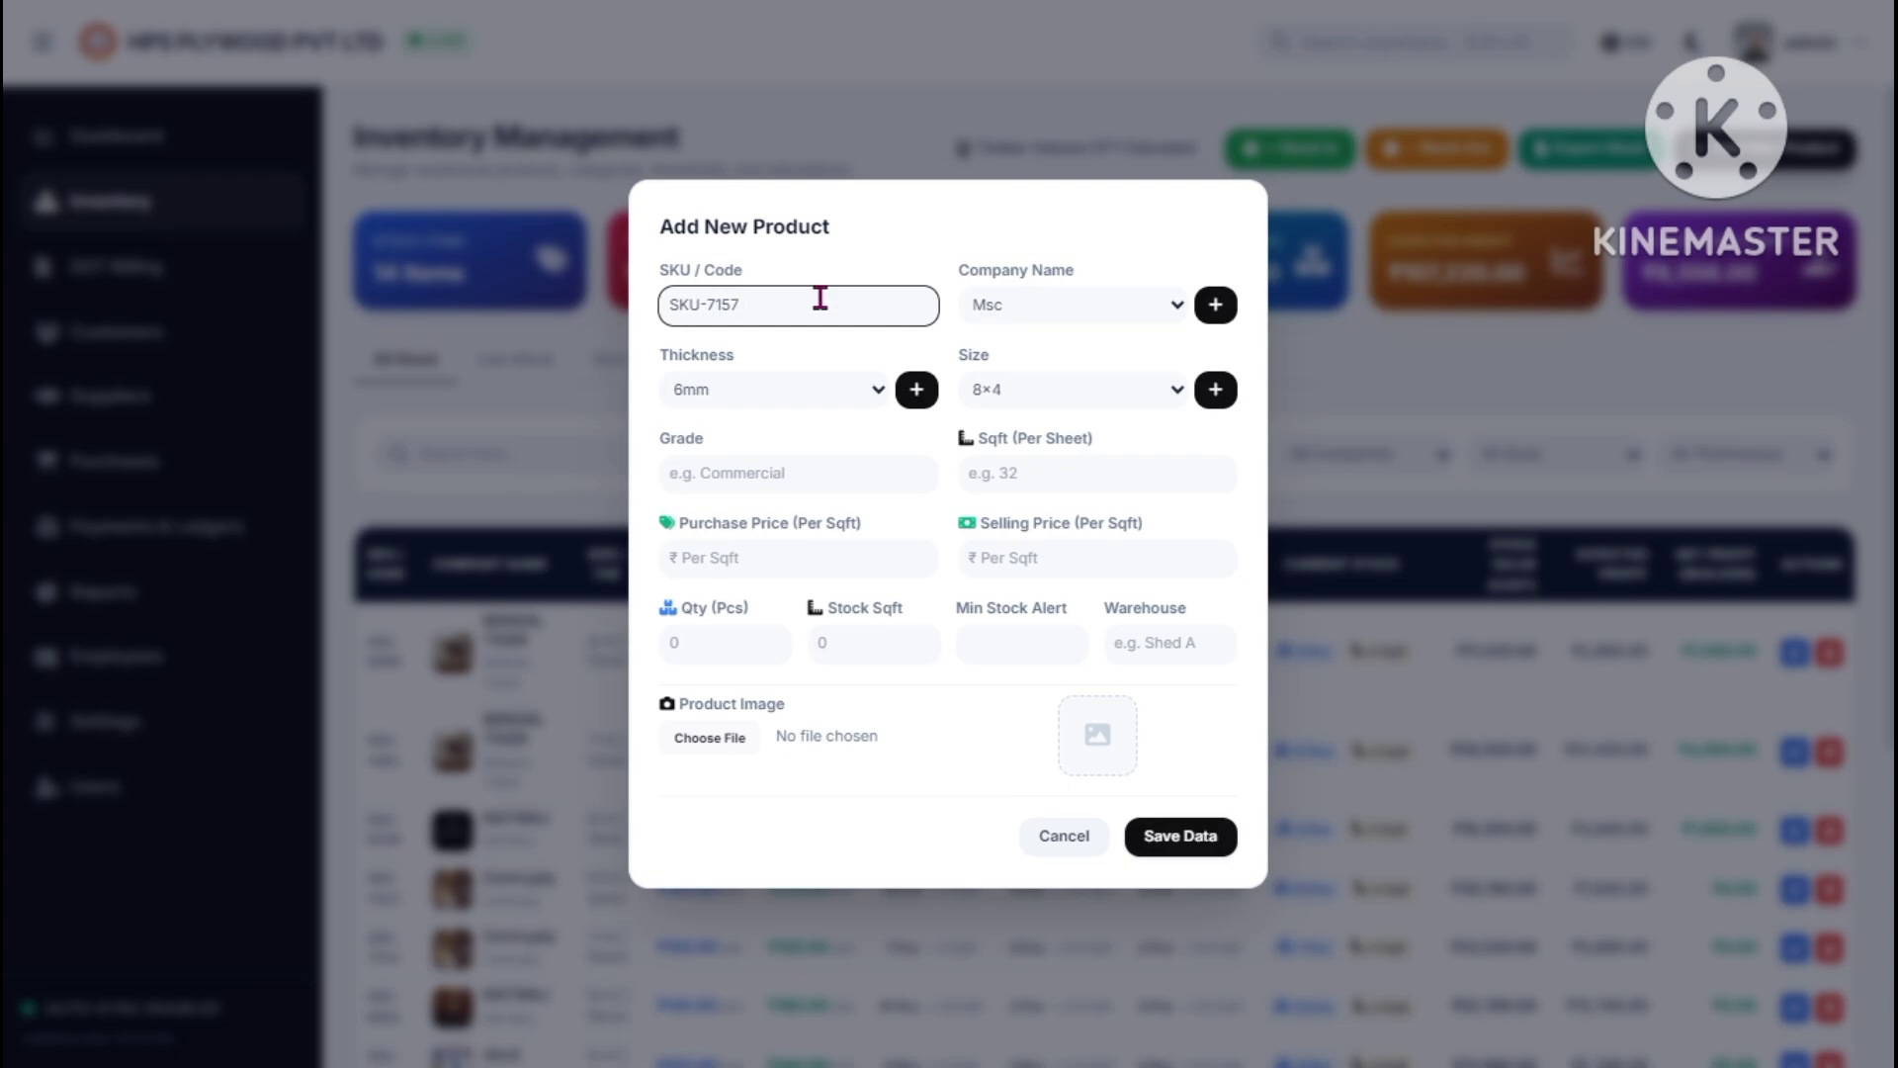
click(1040, 320)
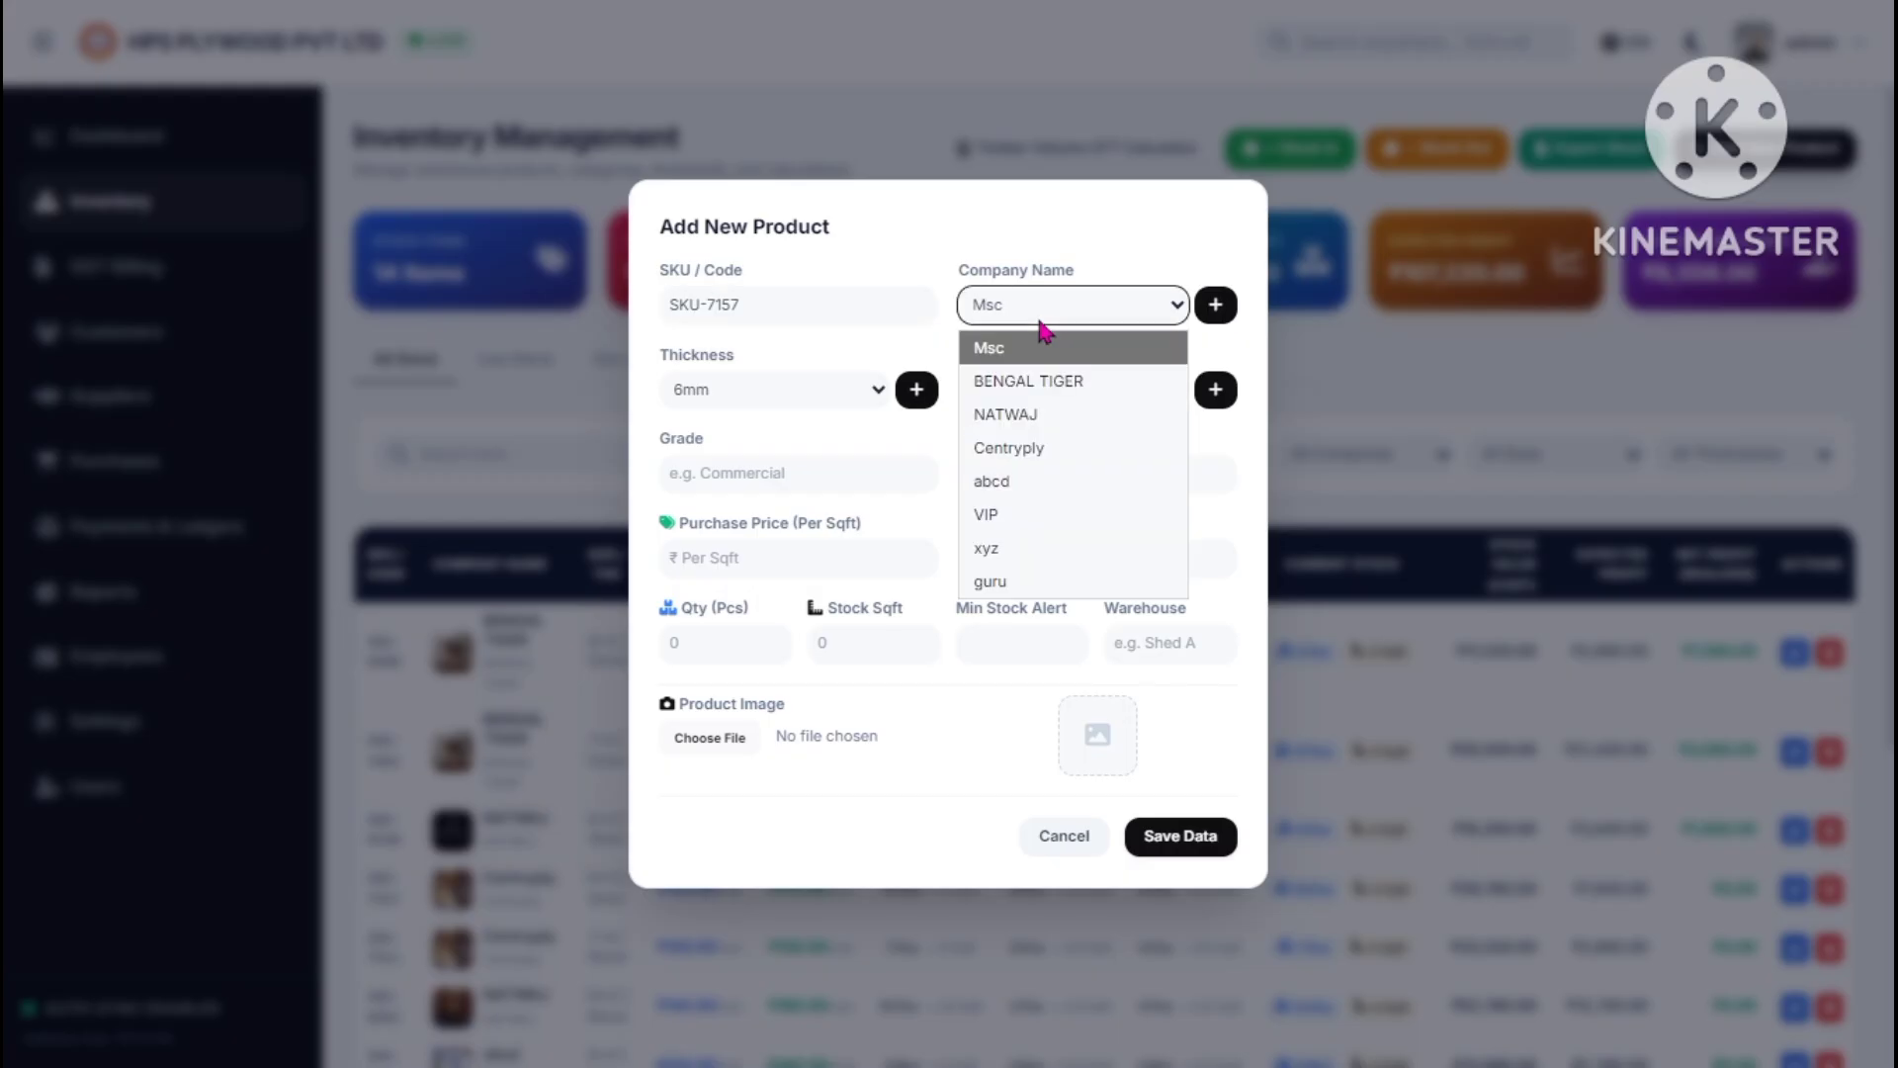
click(1057, 322)
click(1076, 314)
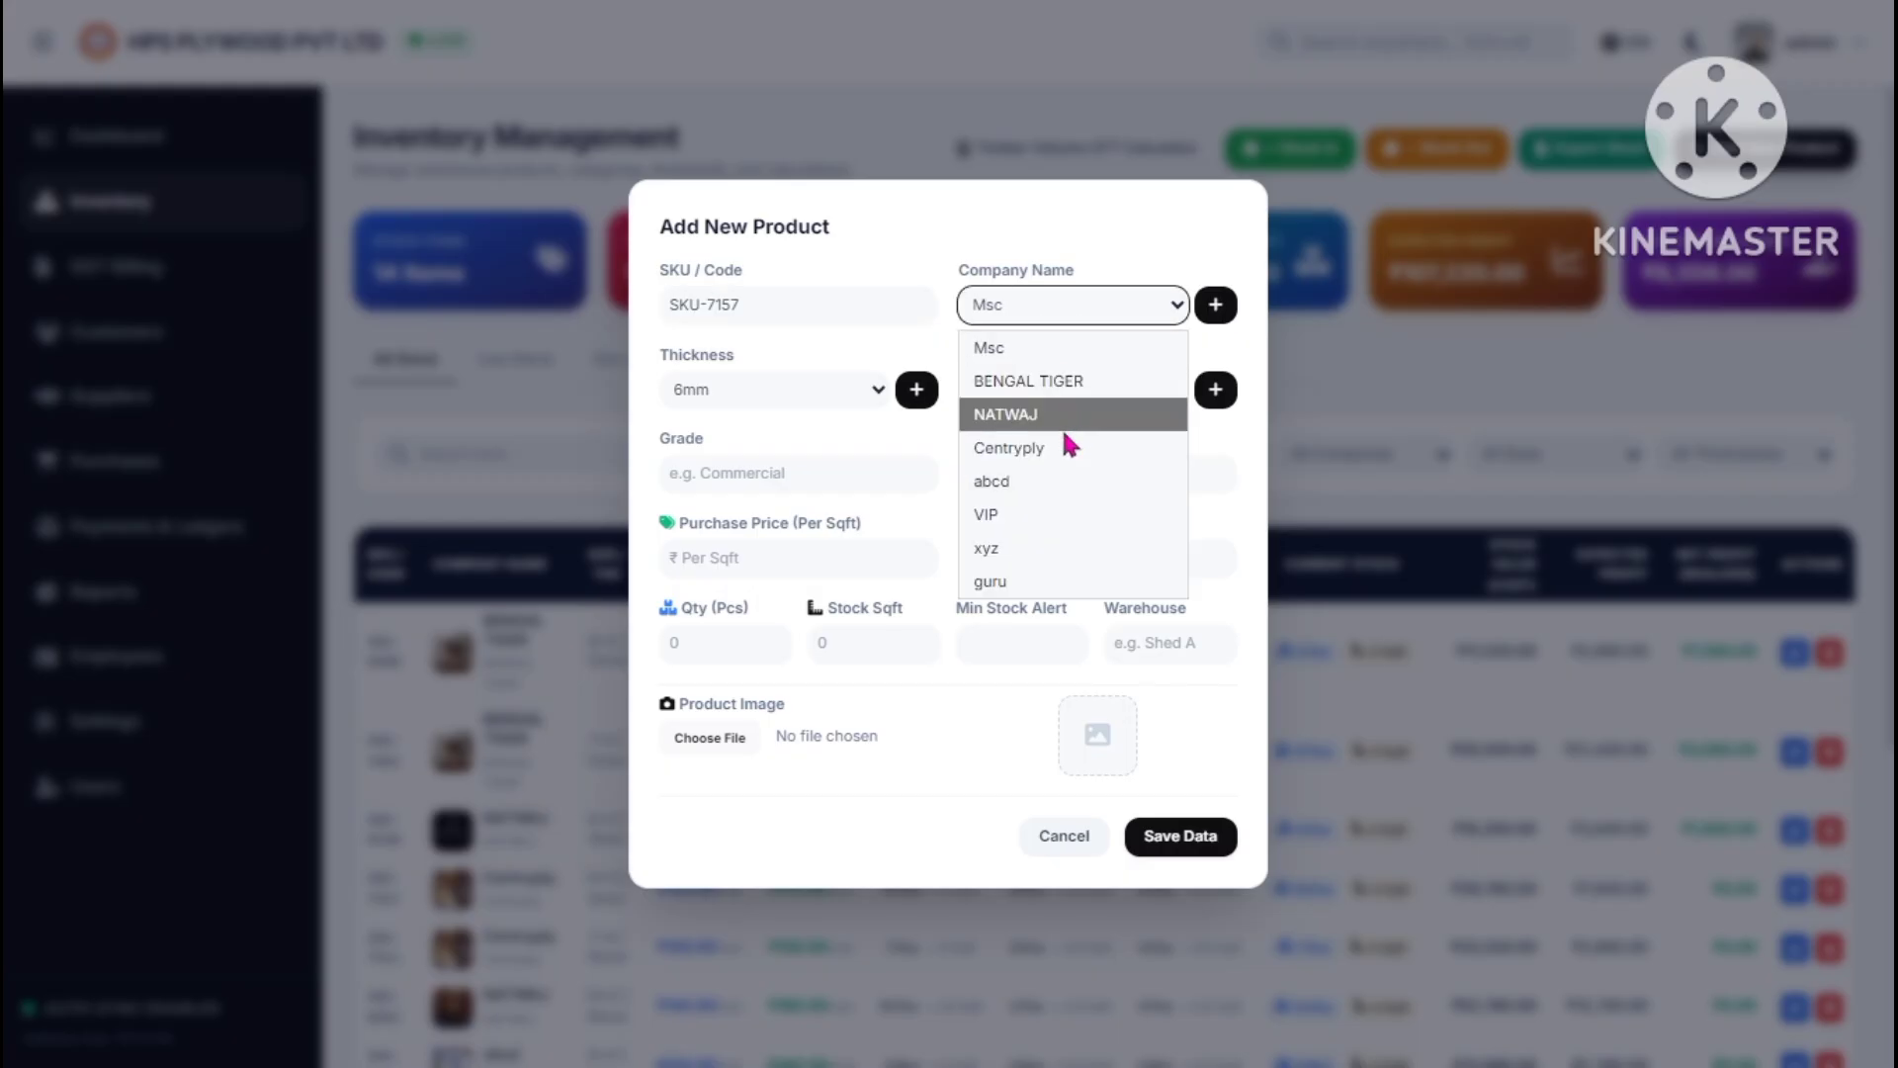
click(1097, 329)
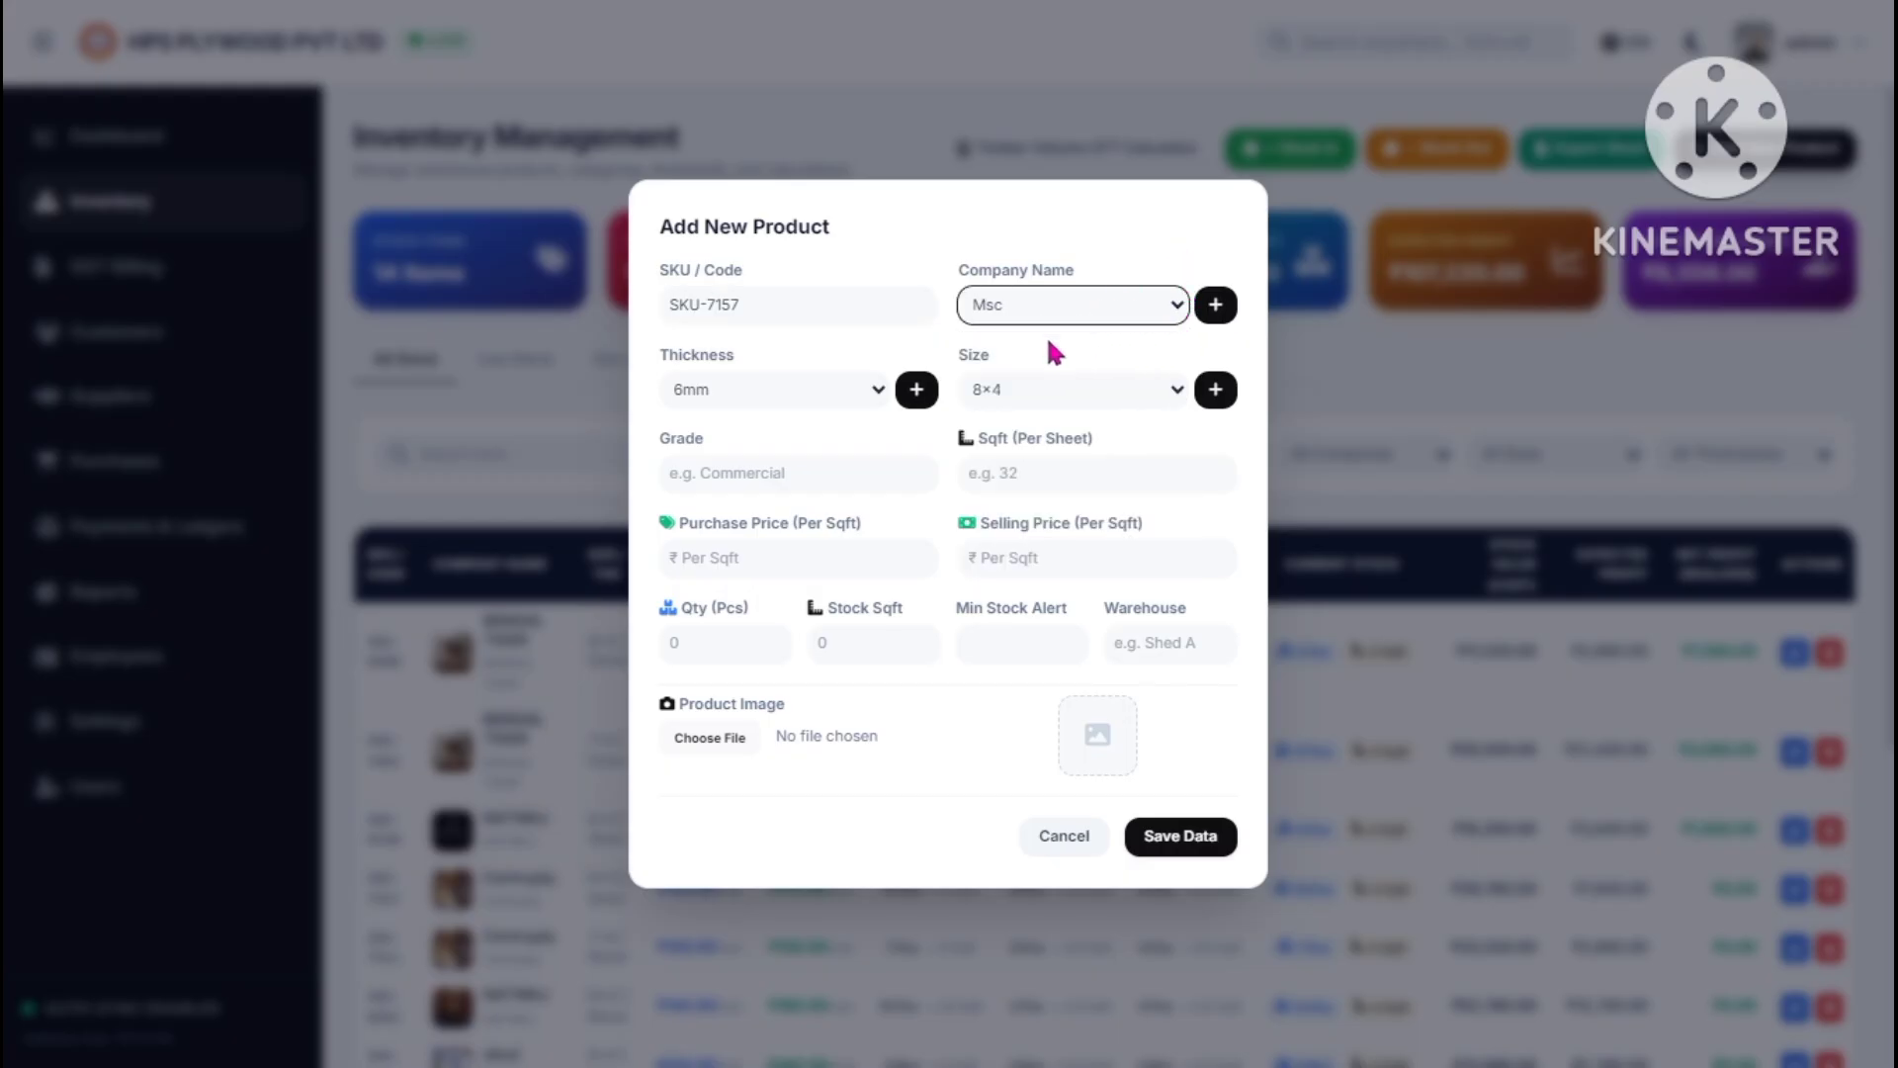
click(1215, 306)
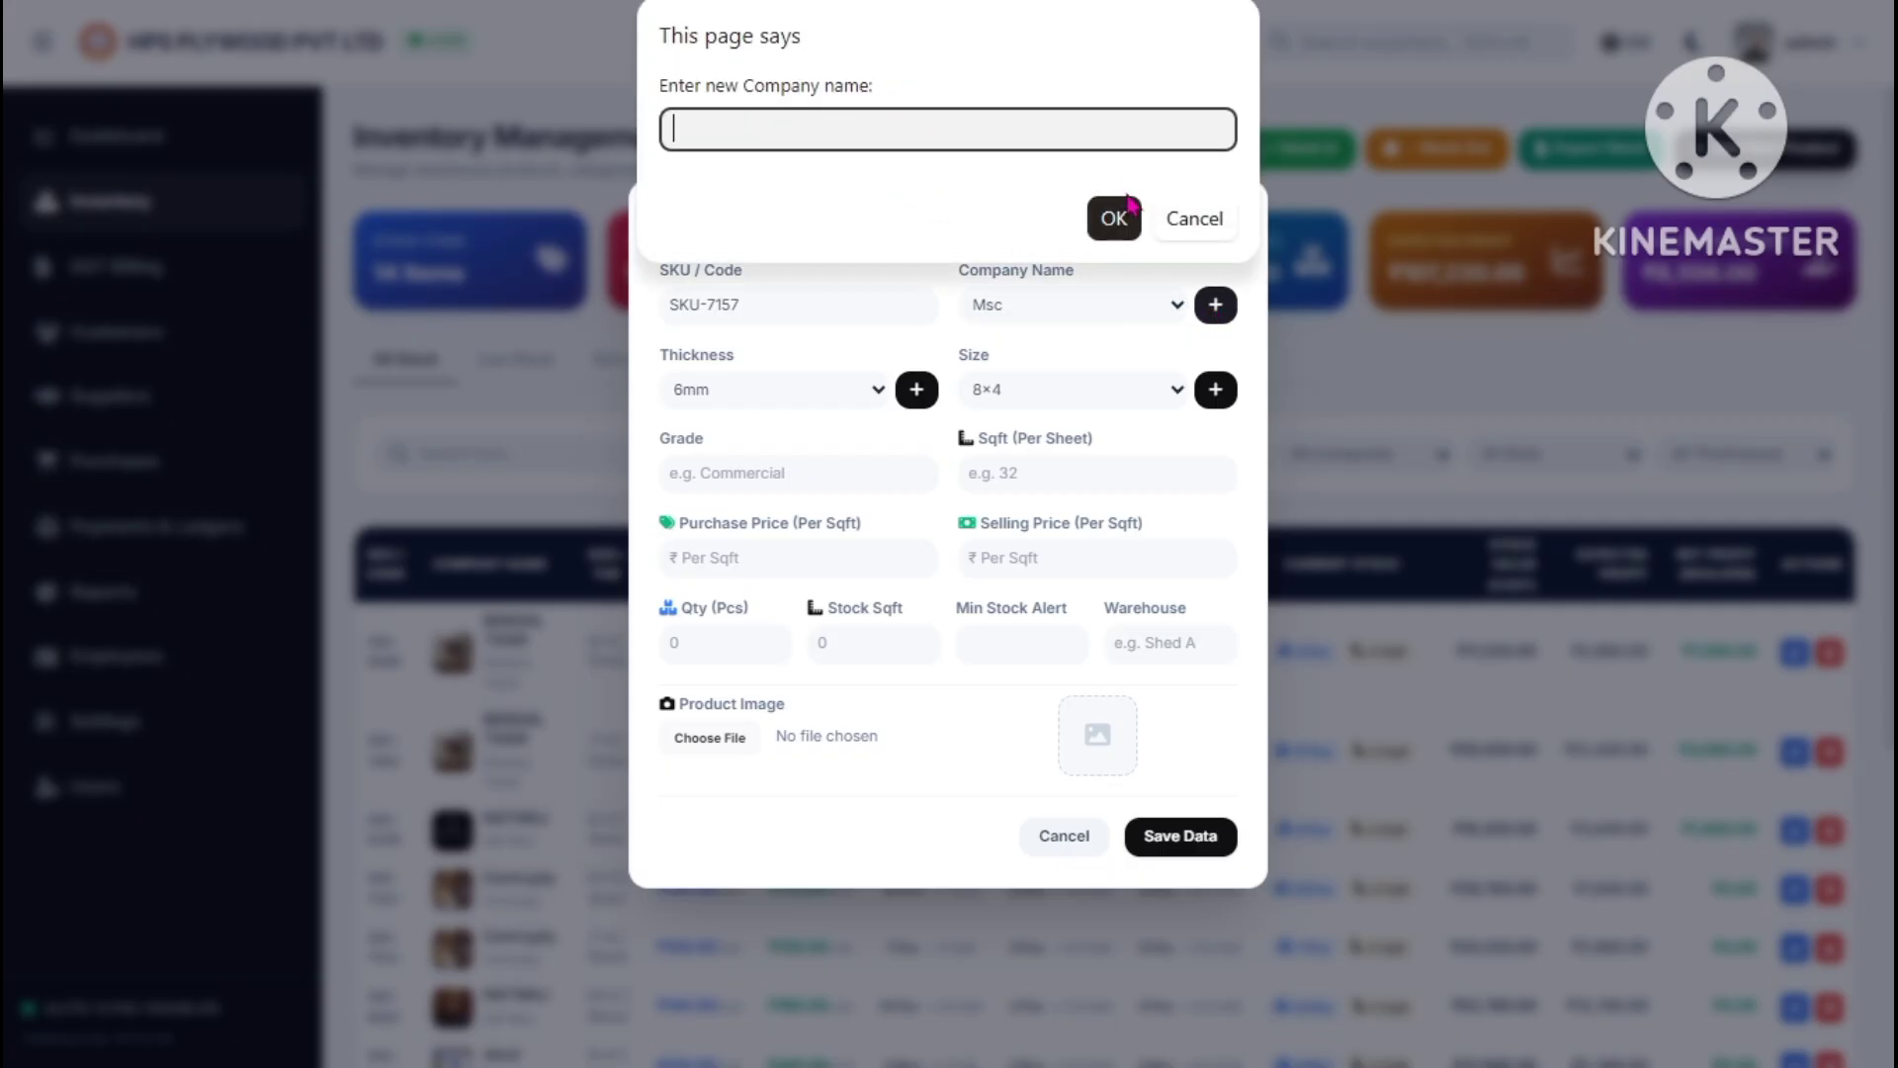
click(1181, 223)
click(1100, 294)
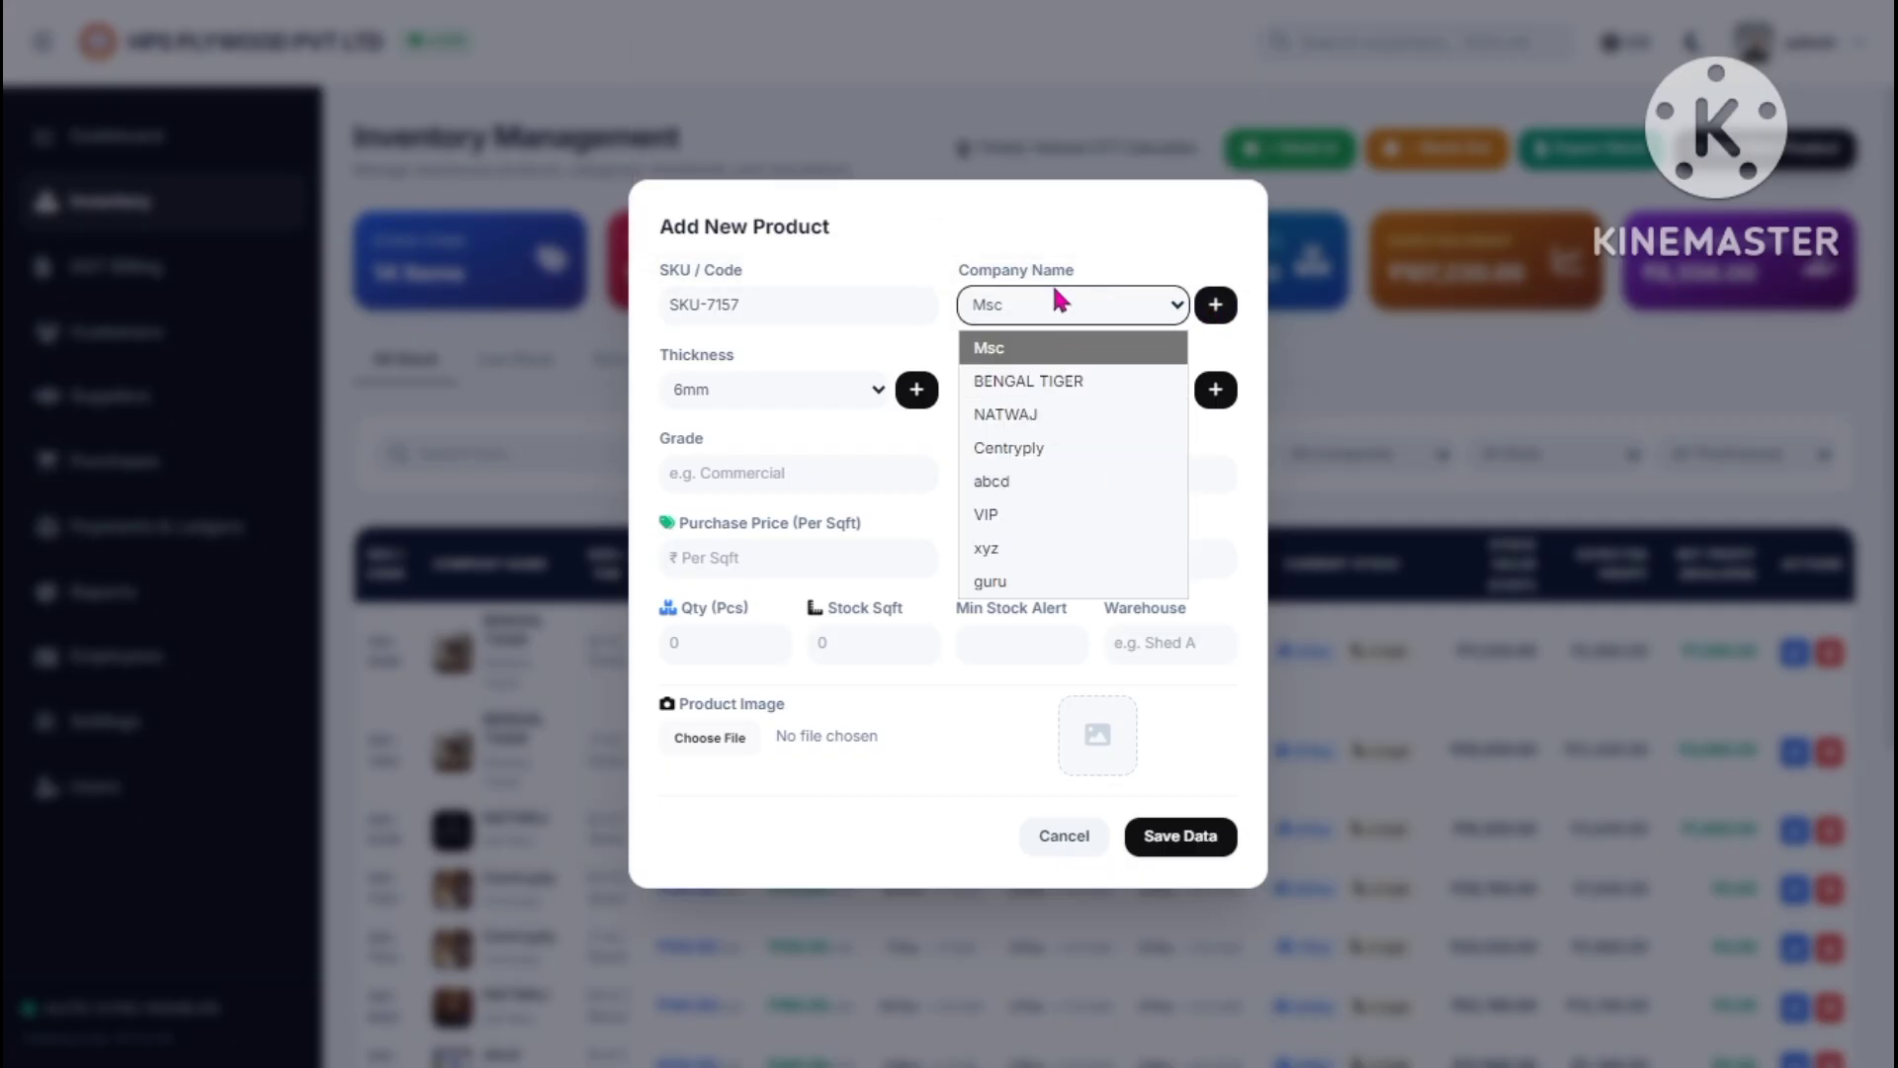
click(1056, 296)
- Keep the default 6mm thickness and 8×4 size, cancelling the add-thickness and add-size prompts
click(777, 391)
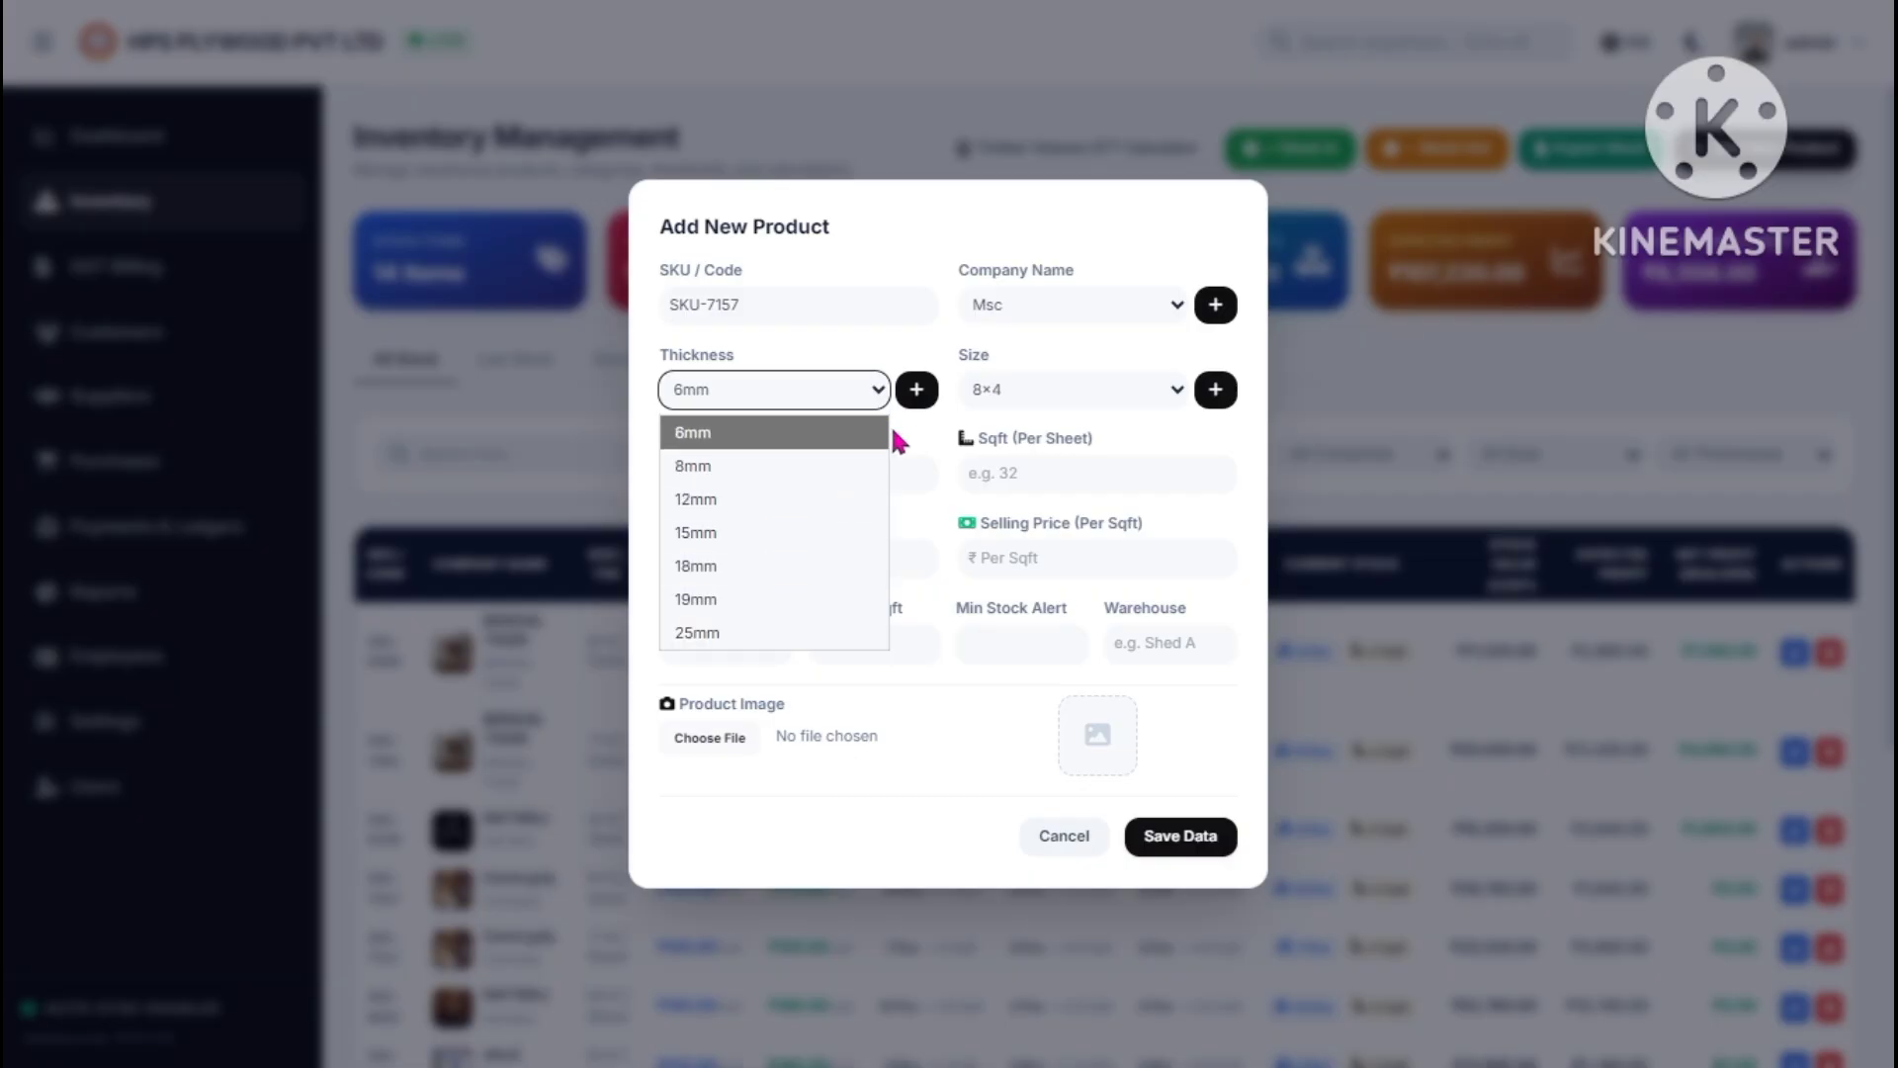
click(916, 392)
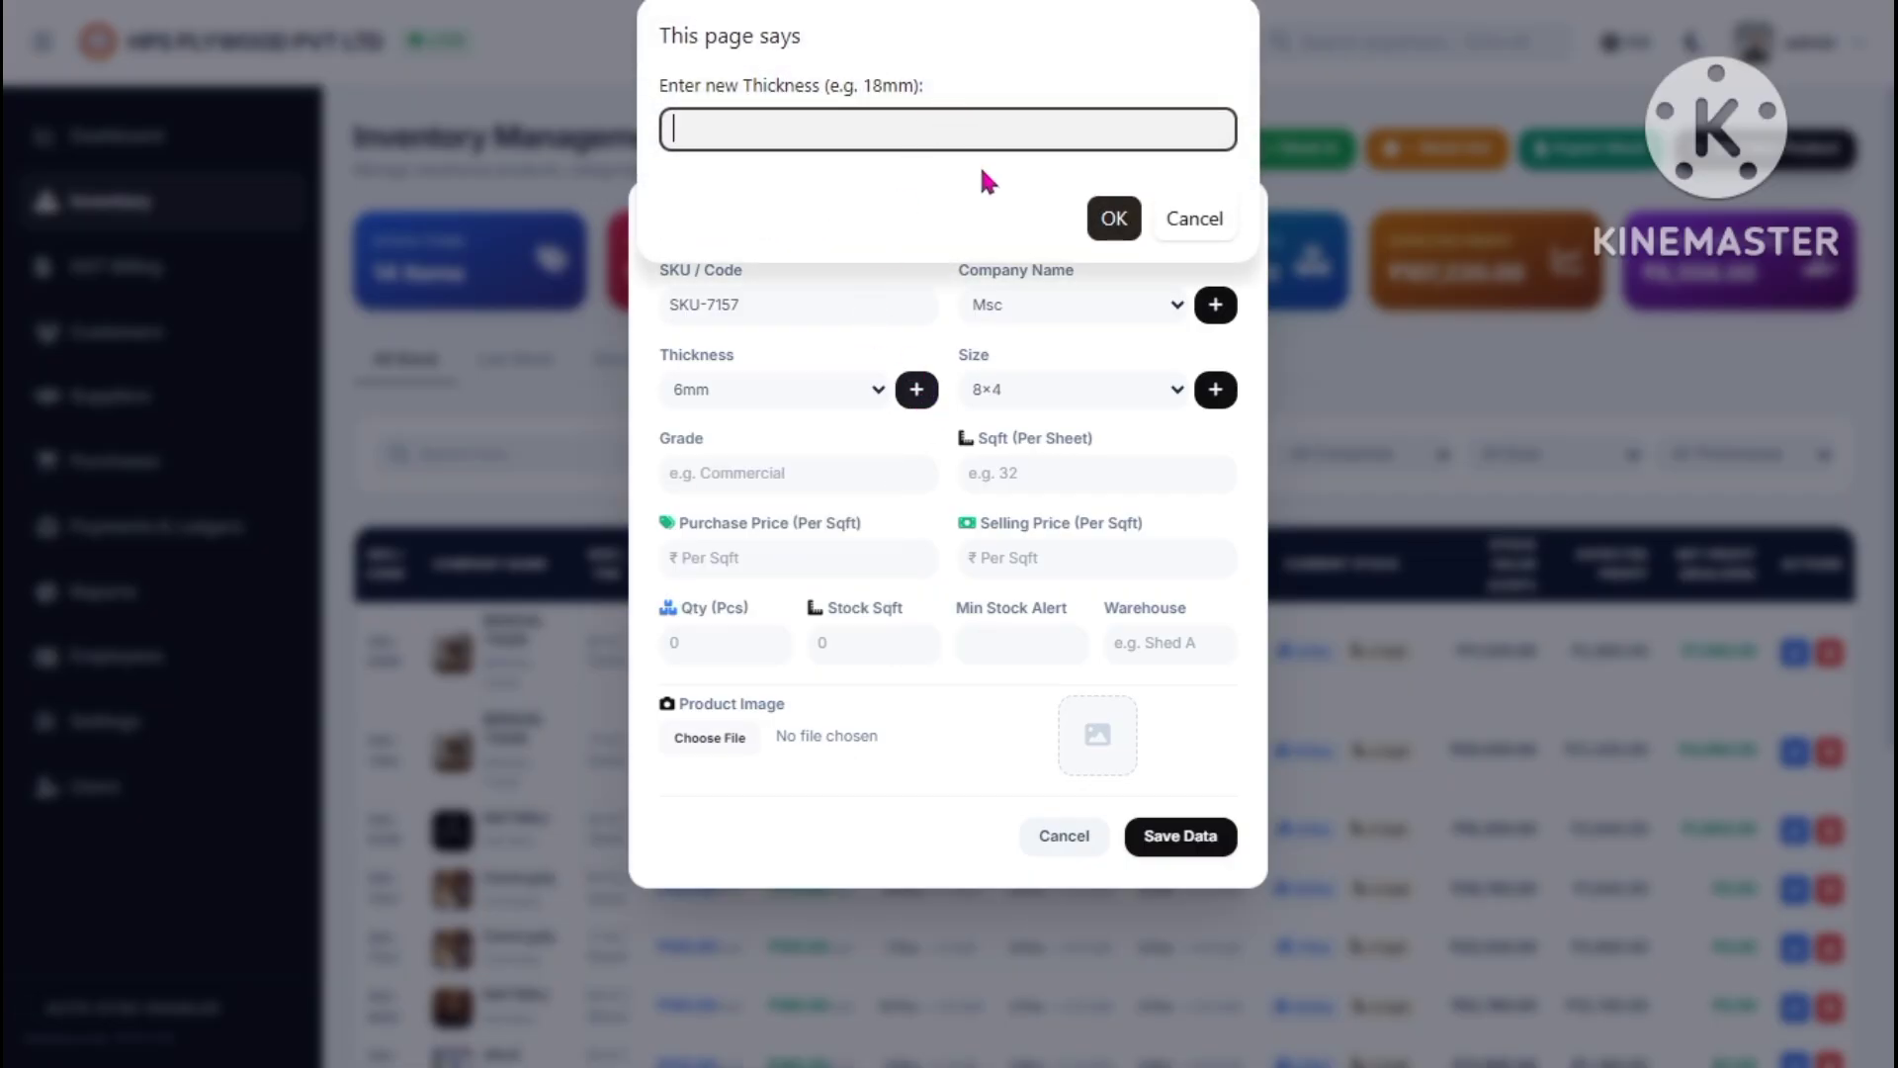
click(1191, 219)
click(1056, 389)
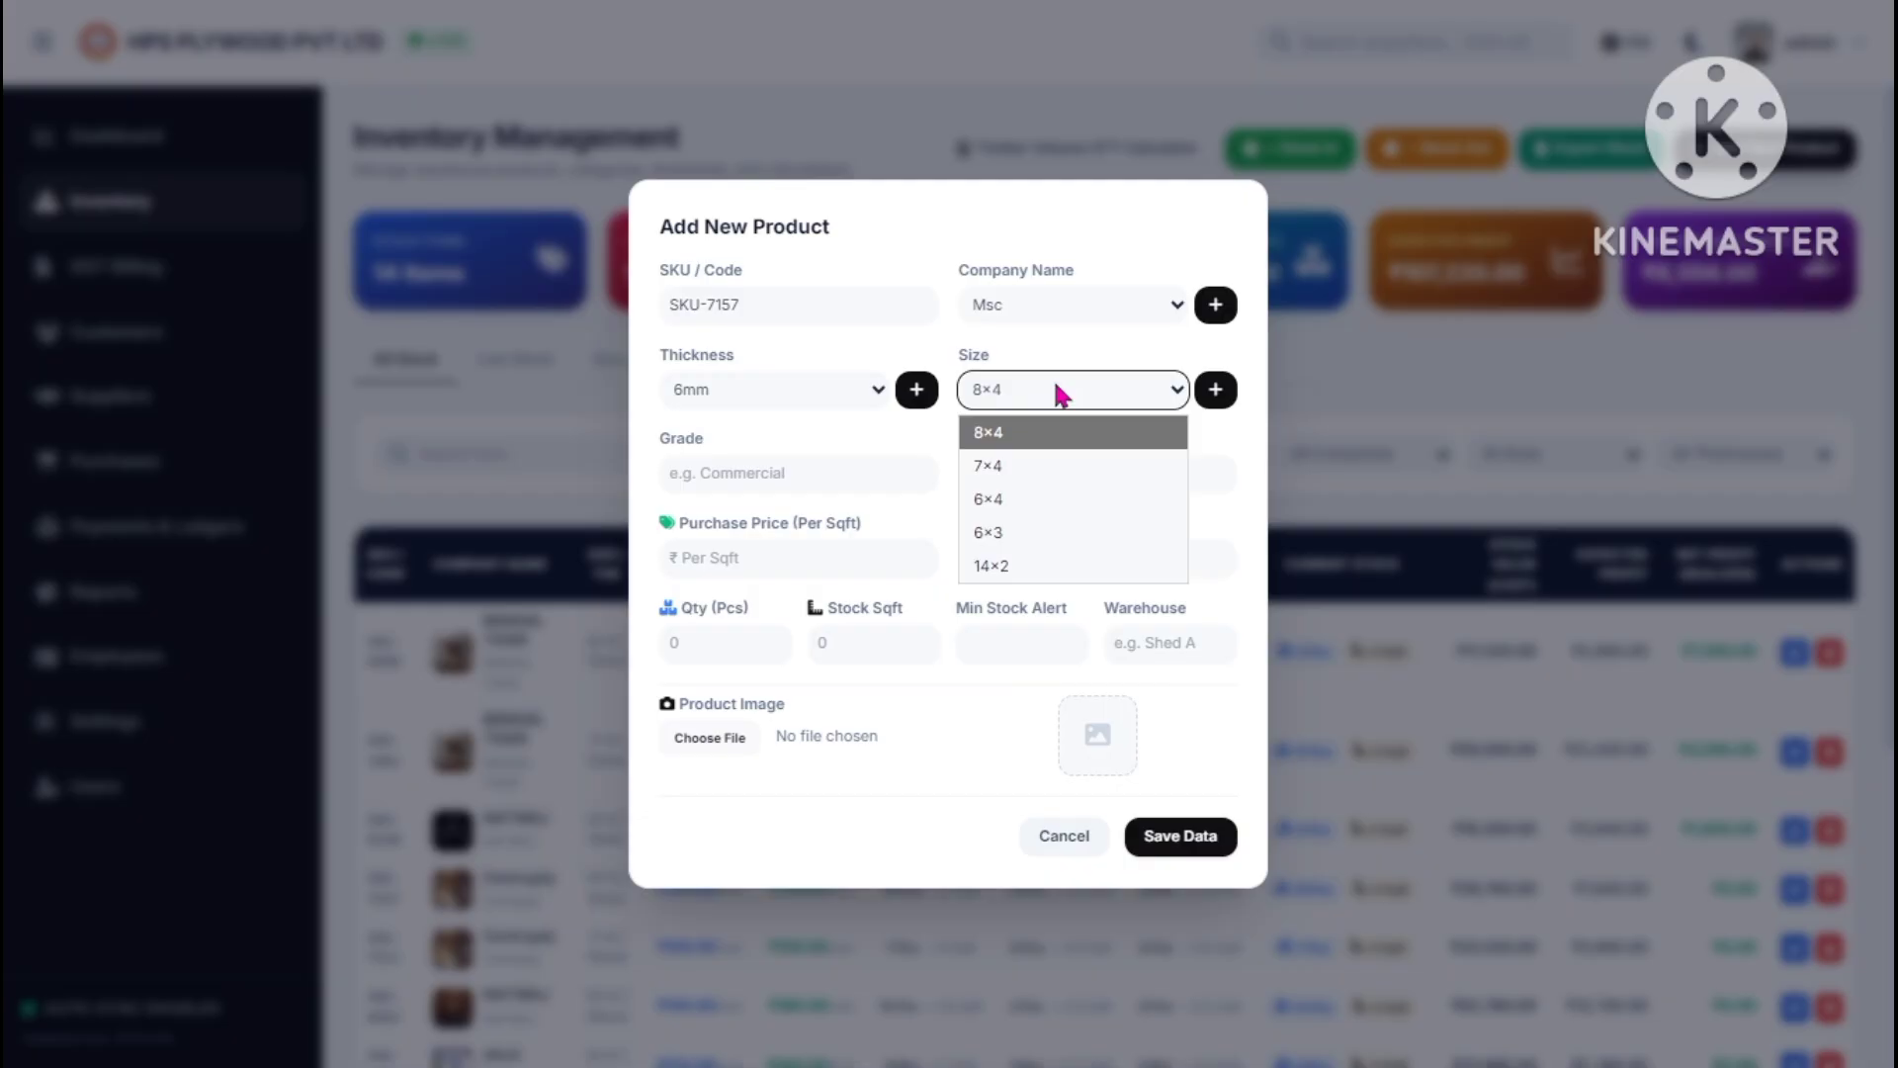
click(1060, 395)
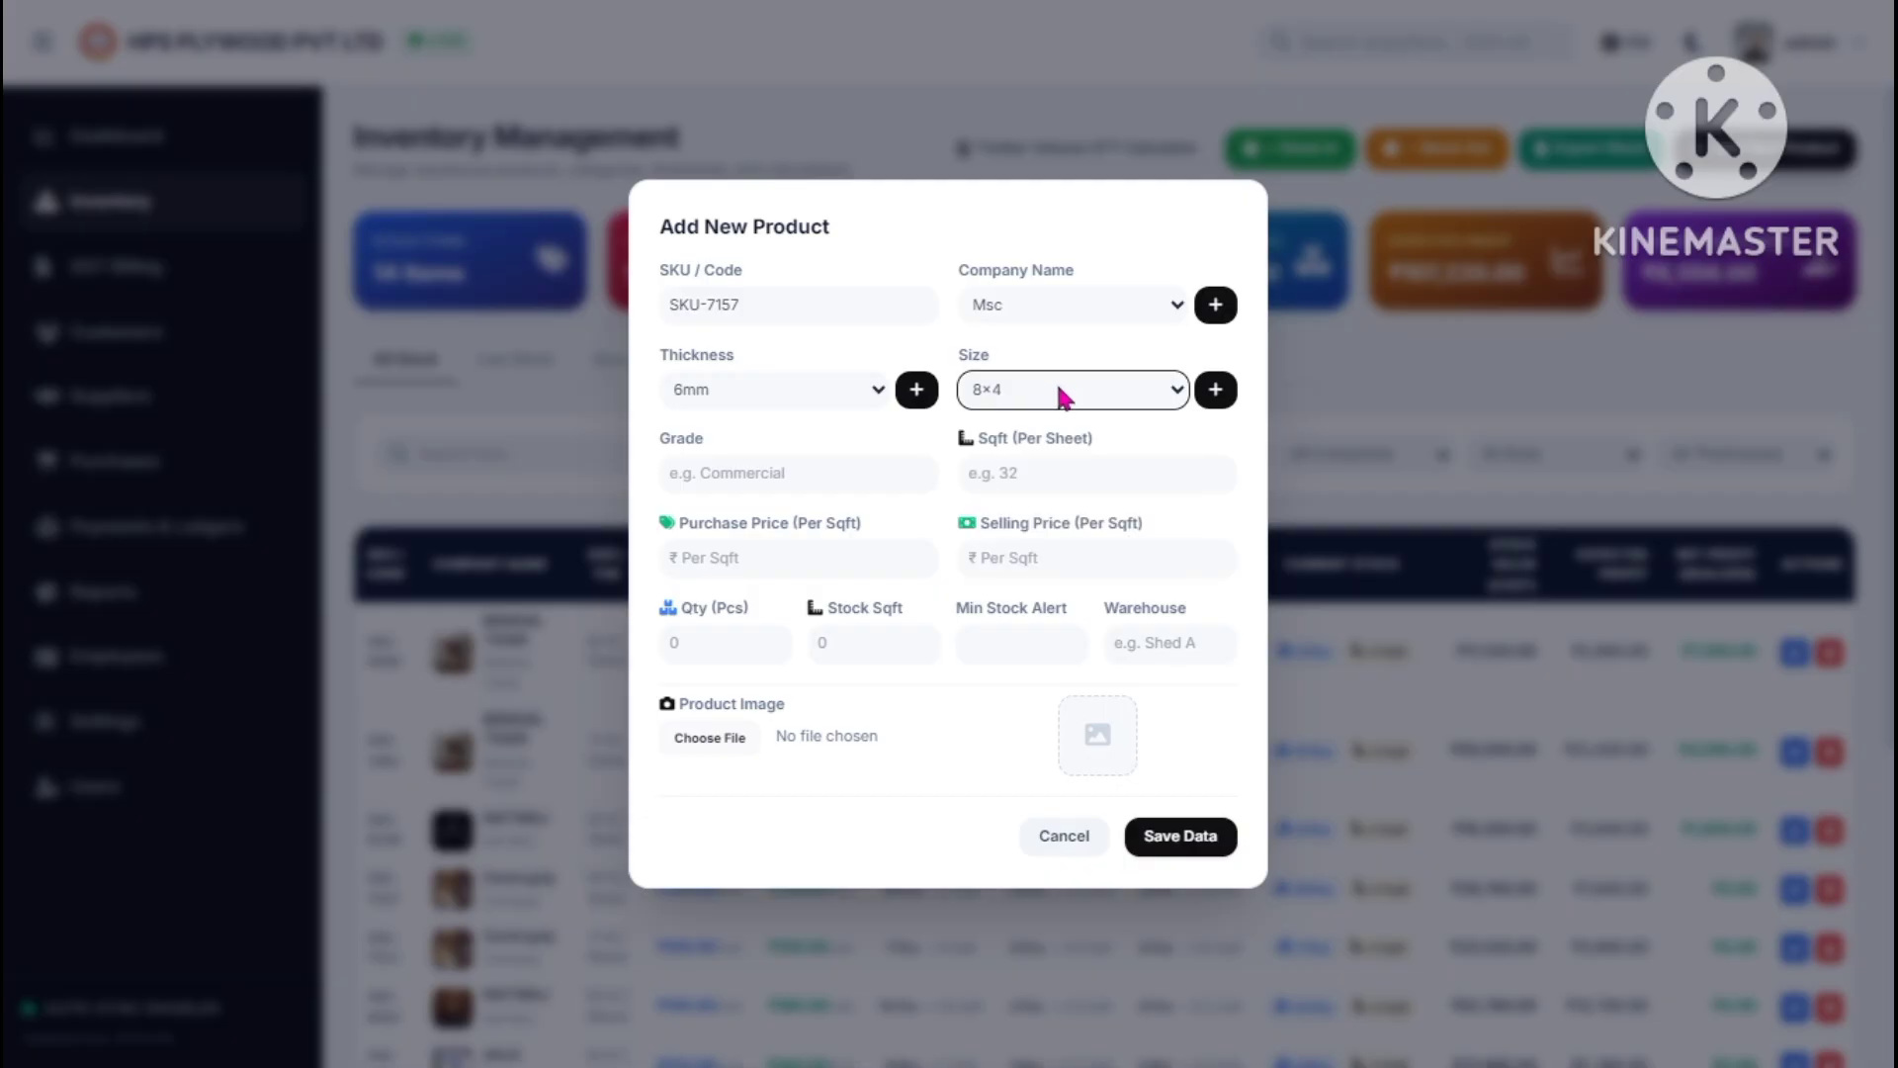
click(1218, 393)
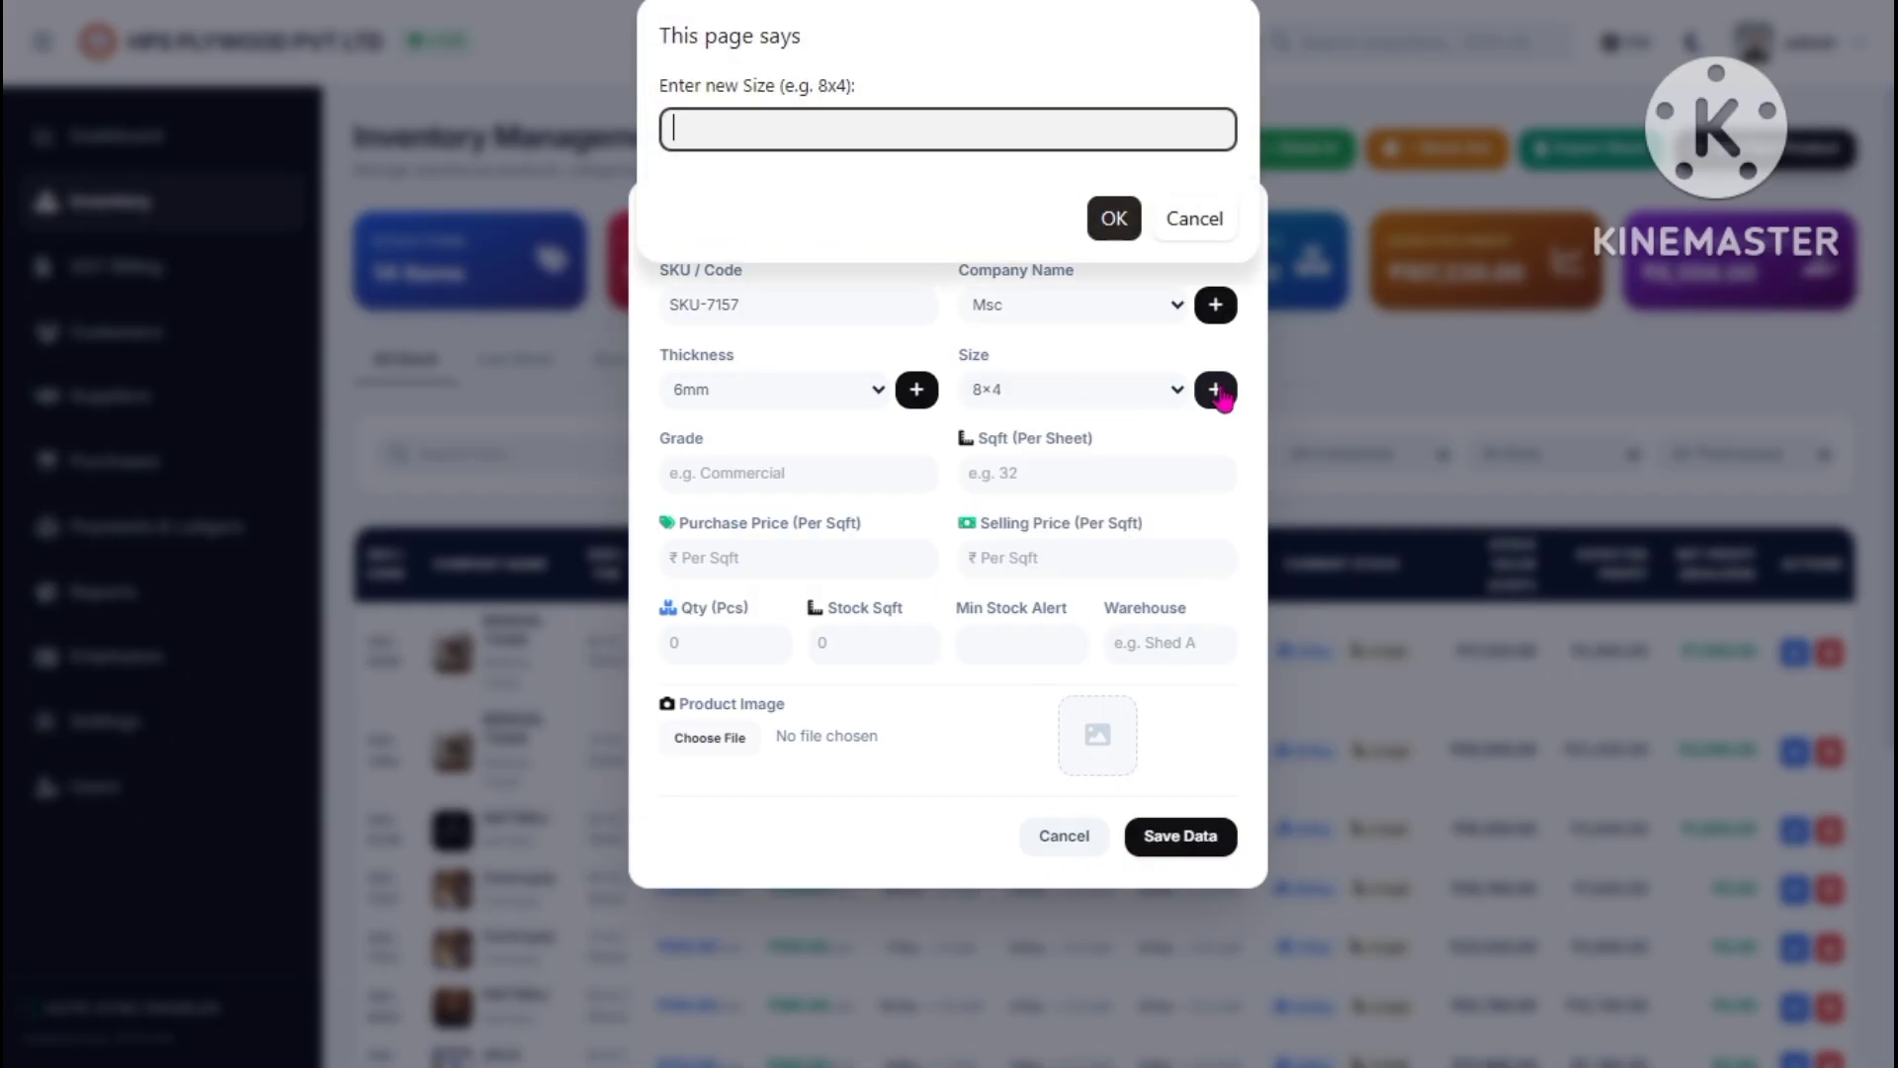
click(1198, 221)
- Fill in the grade, keep size 8×4 and enter 32 square feet per sheet
click(732, 478)
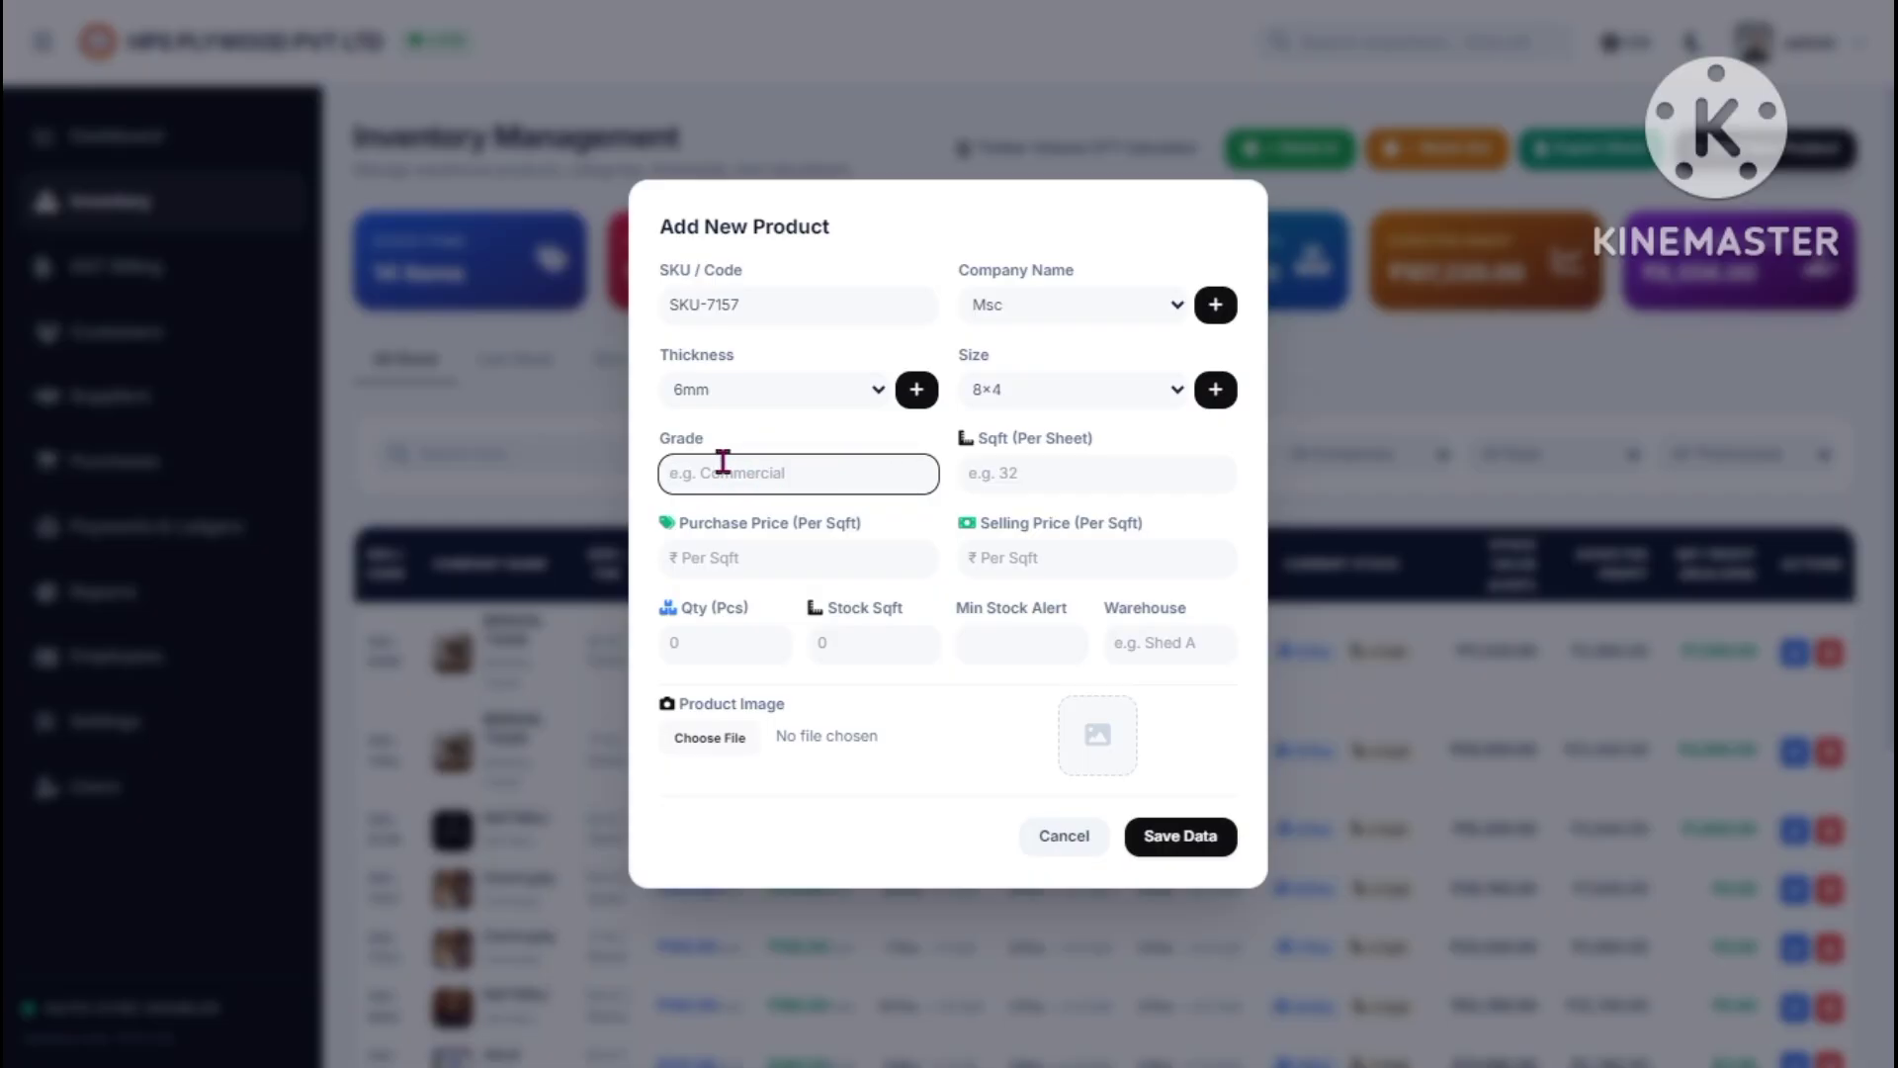
click(1004, 474)
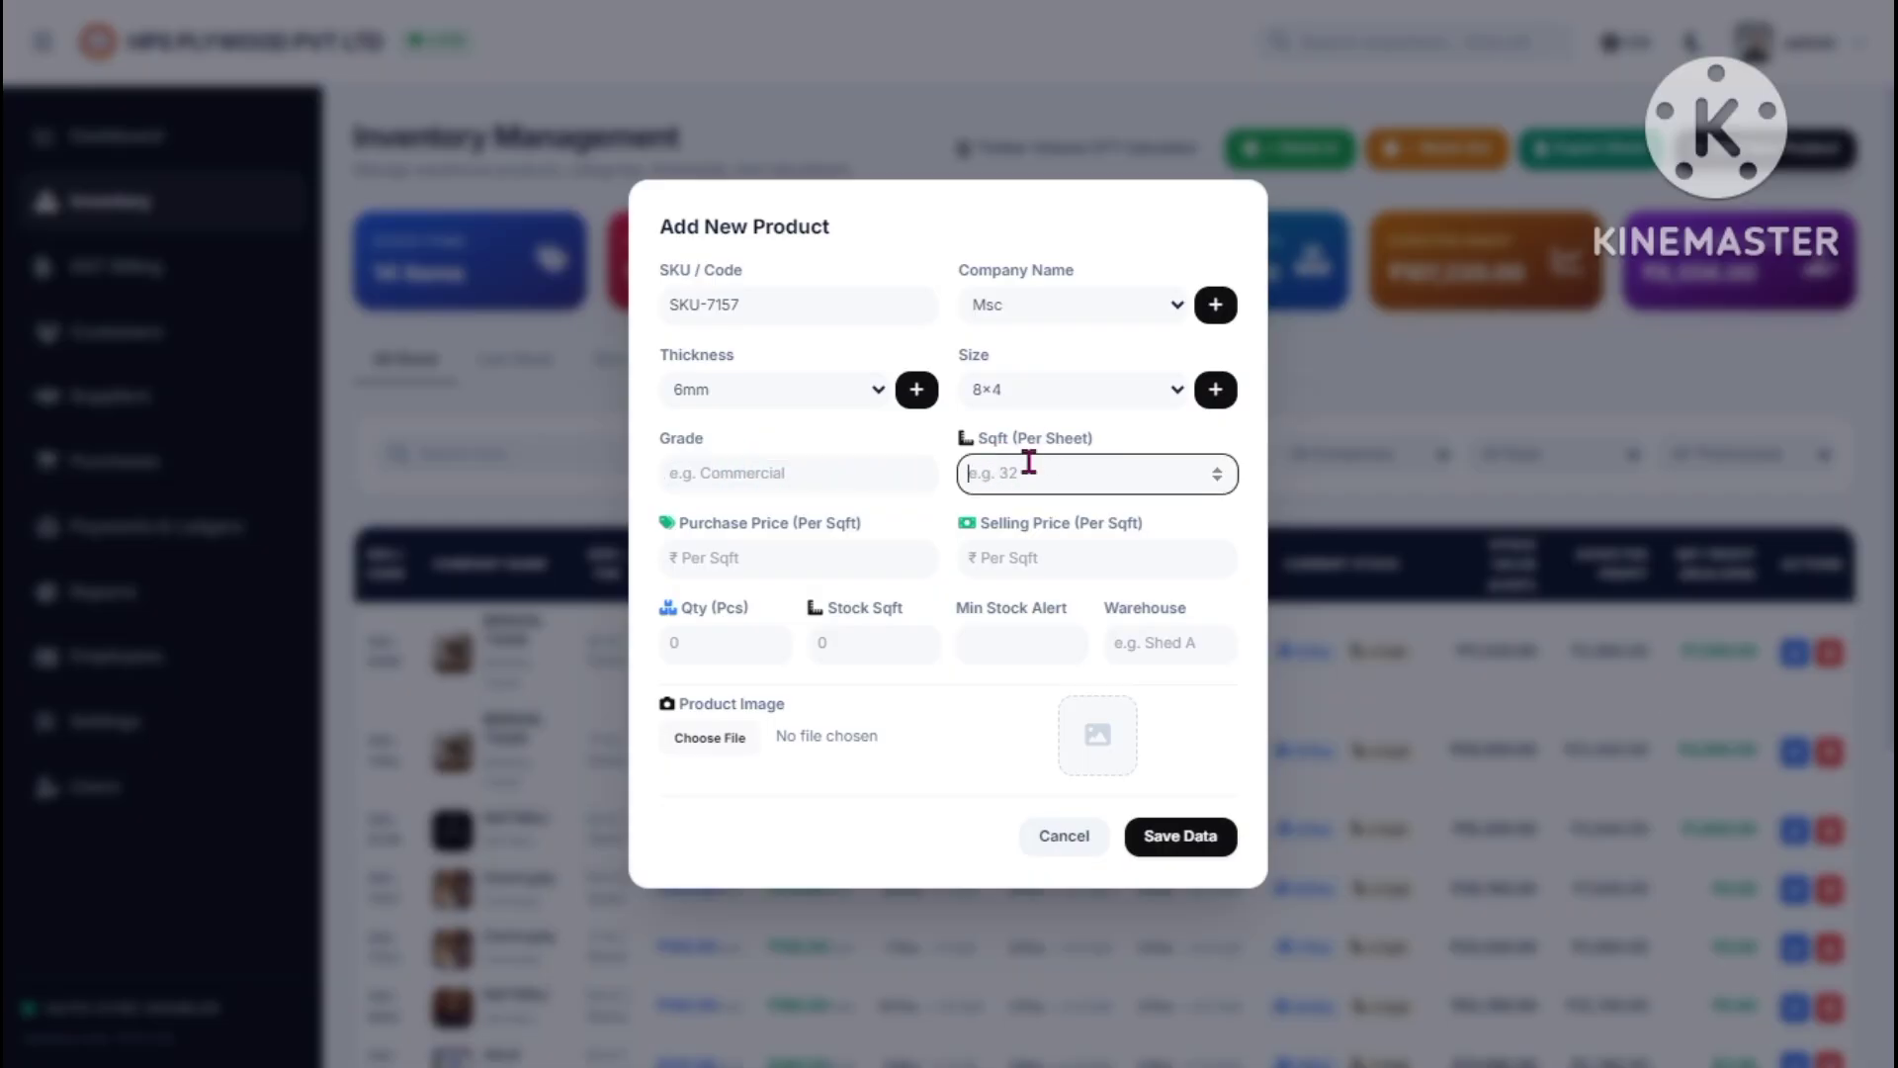
click(1016, 383)
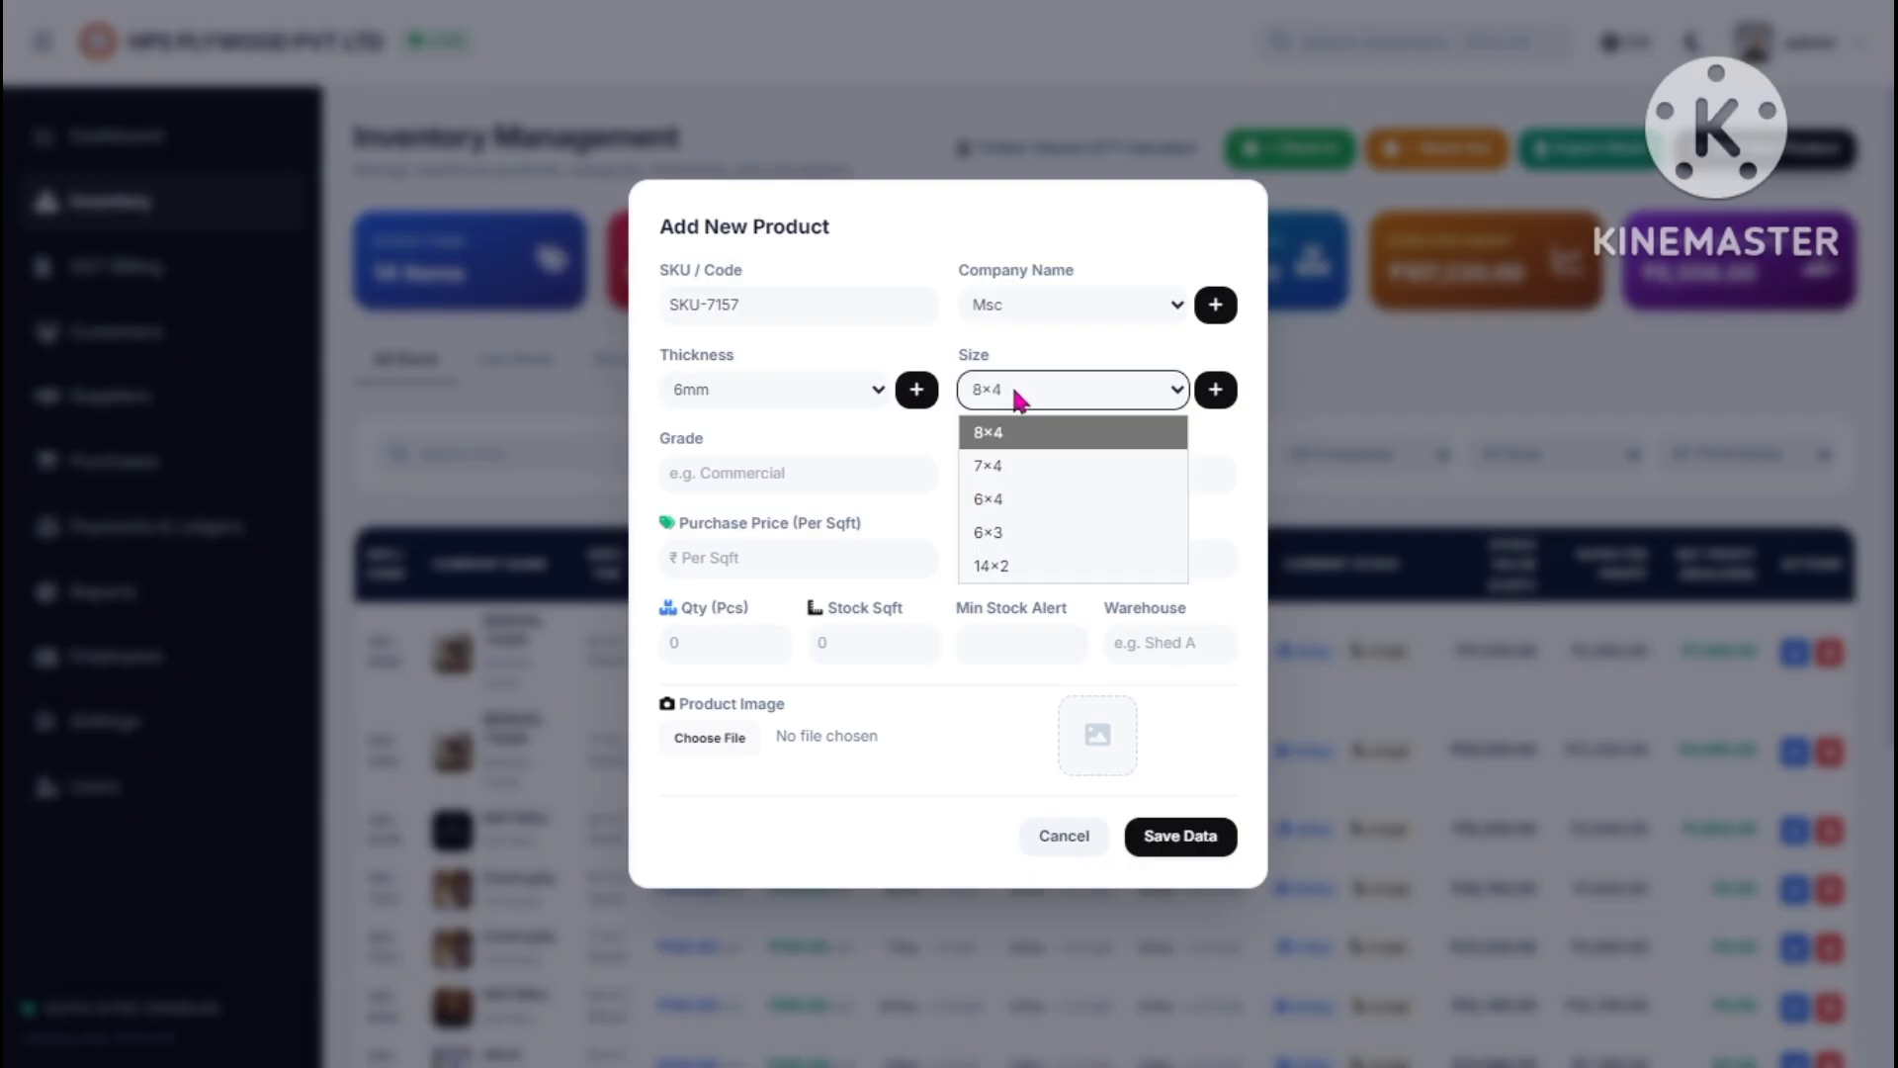
click(1008, 433)
click(1006, 466)
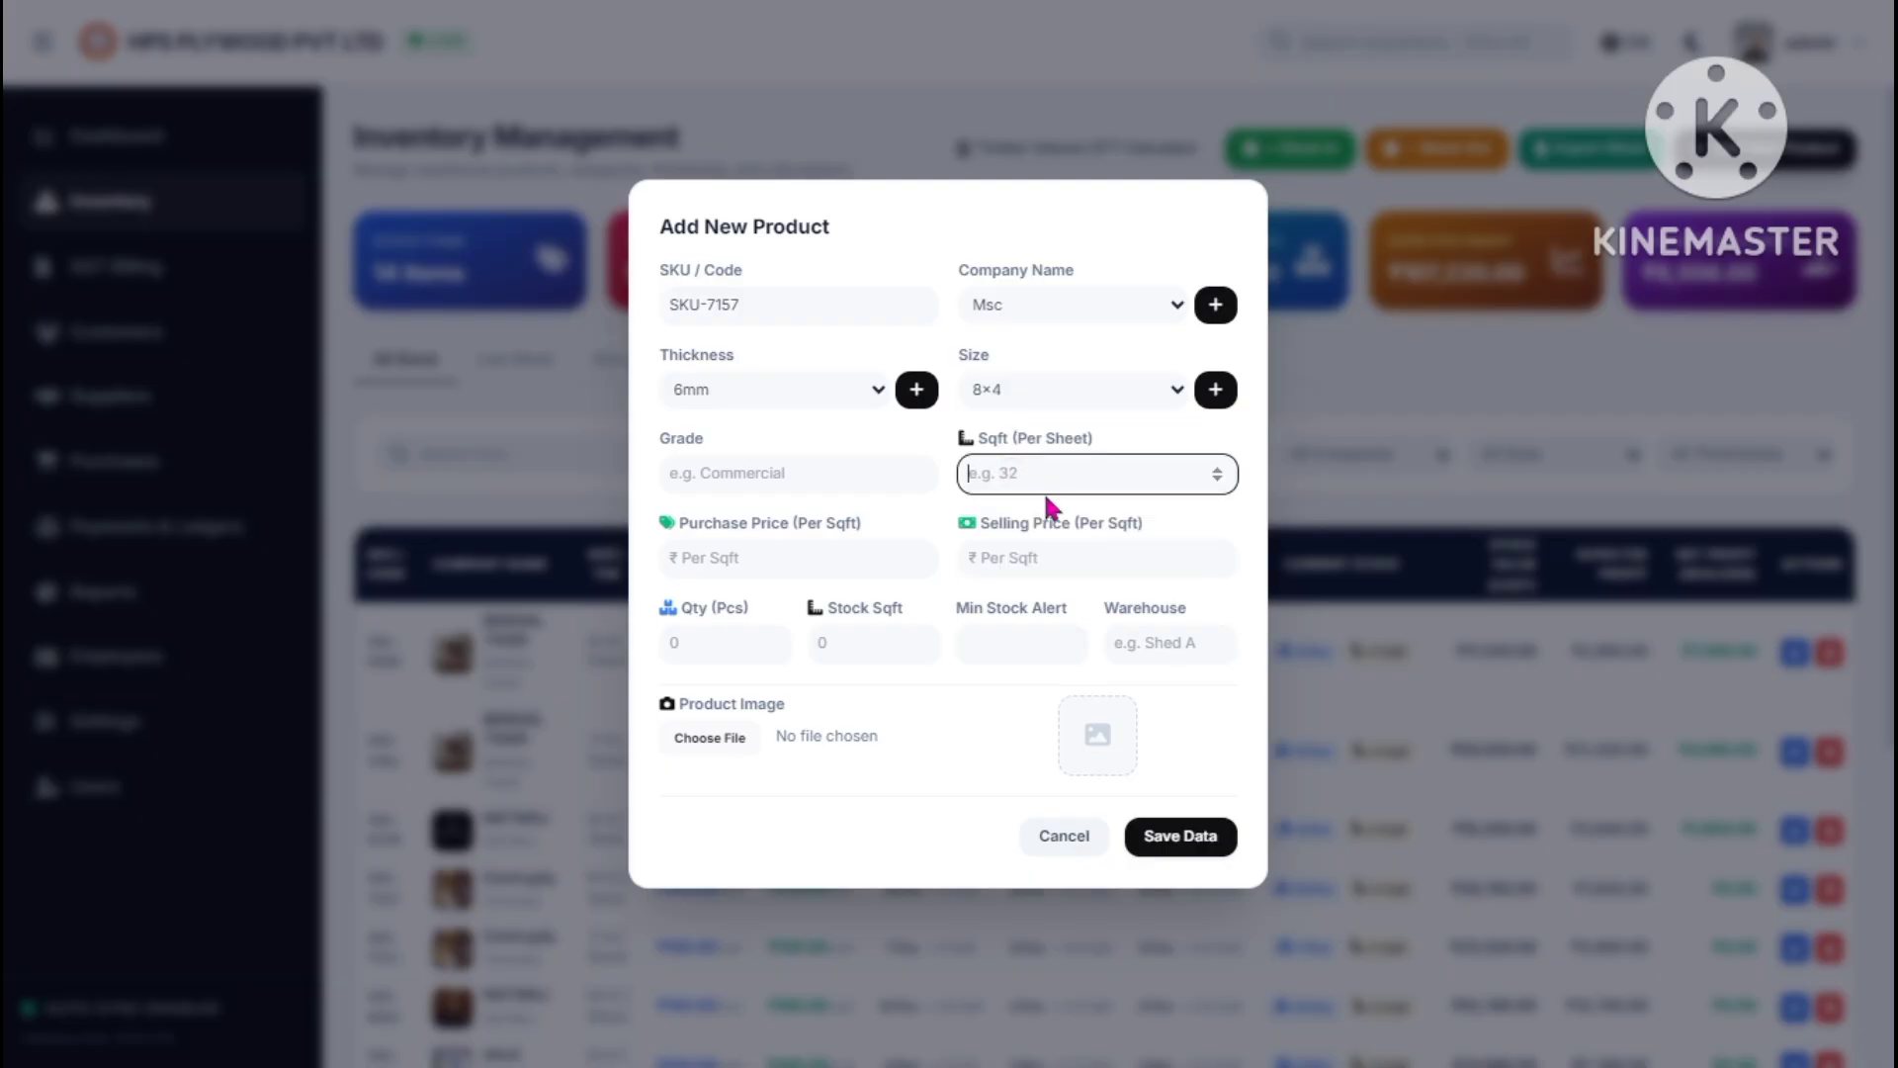
text(32)
- Enter purchase price 120, selling price 150, quantity 10 and minimum stock alert 5, then begin choosing an image
click(682, 556)
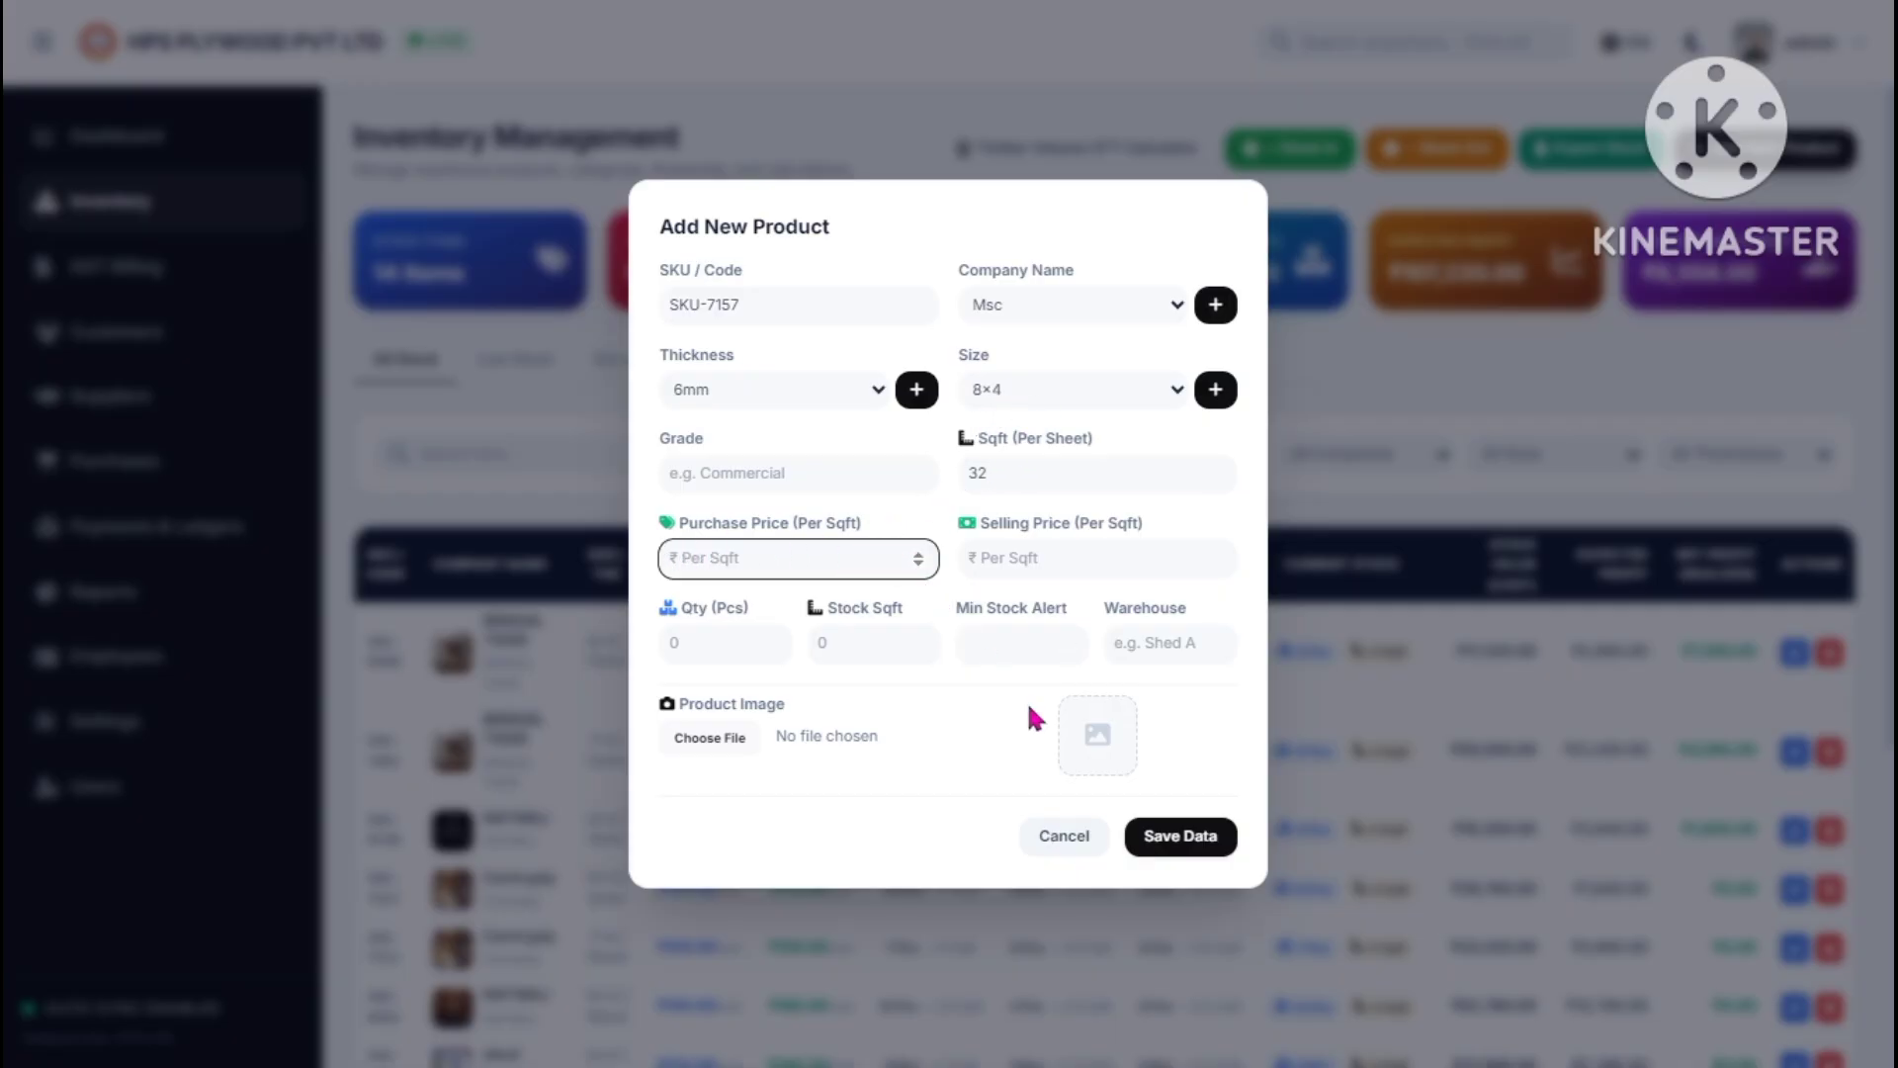
text(120)
click(1012, 556)
text(15)
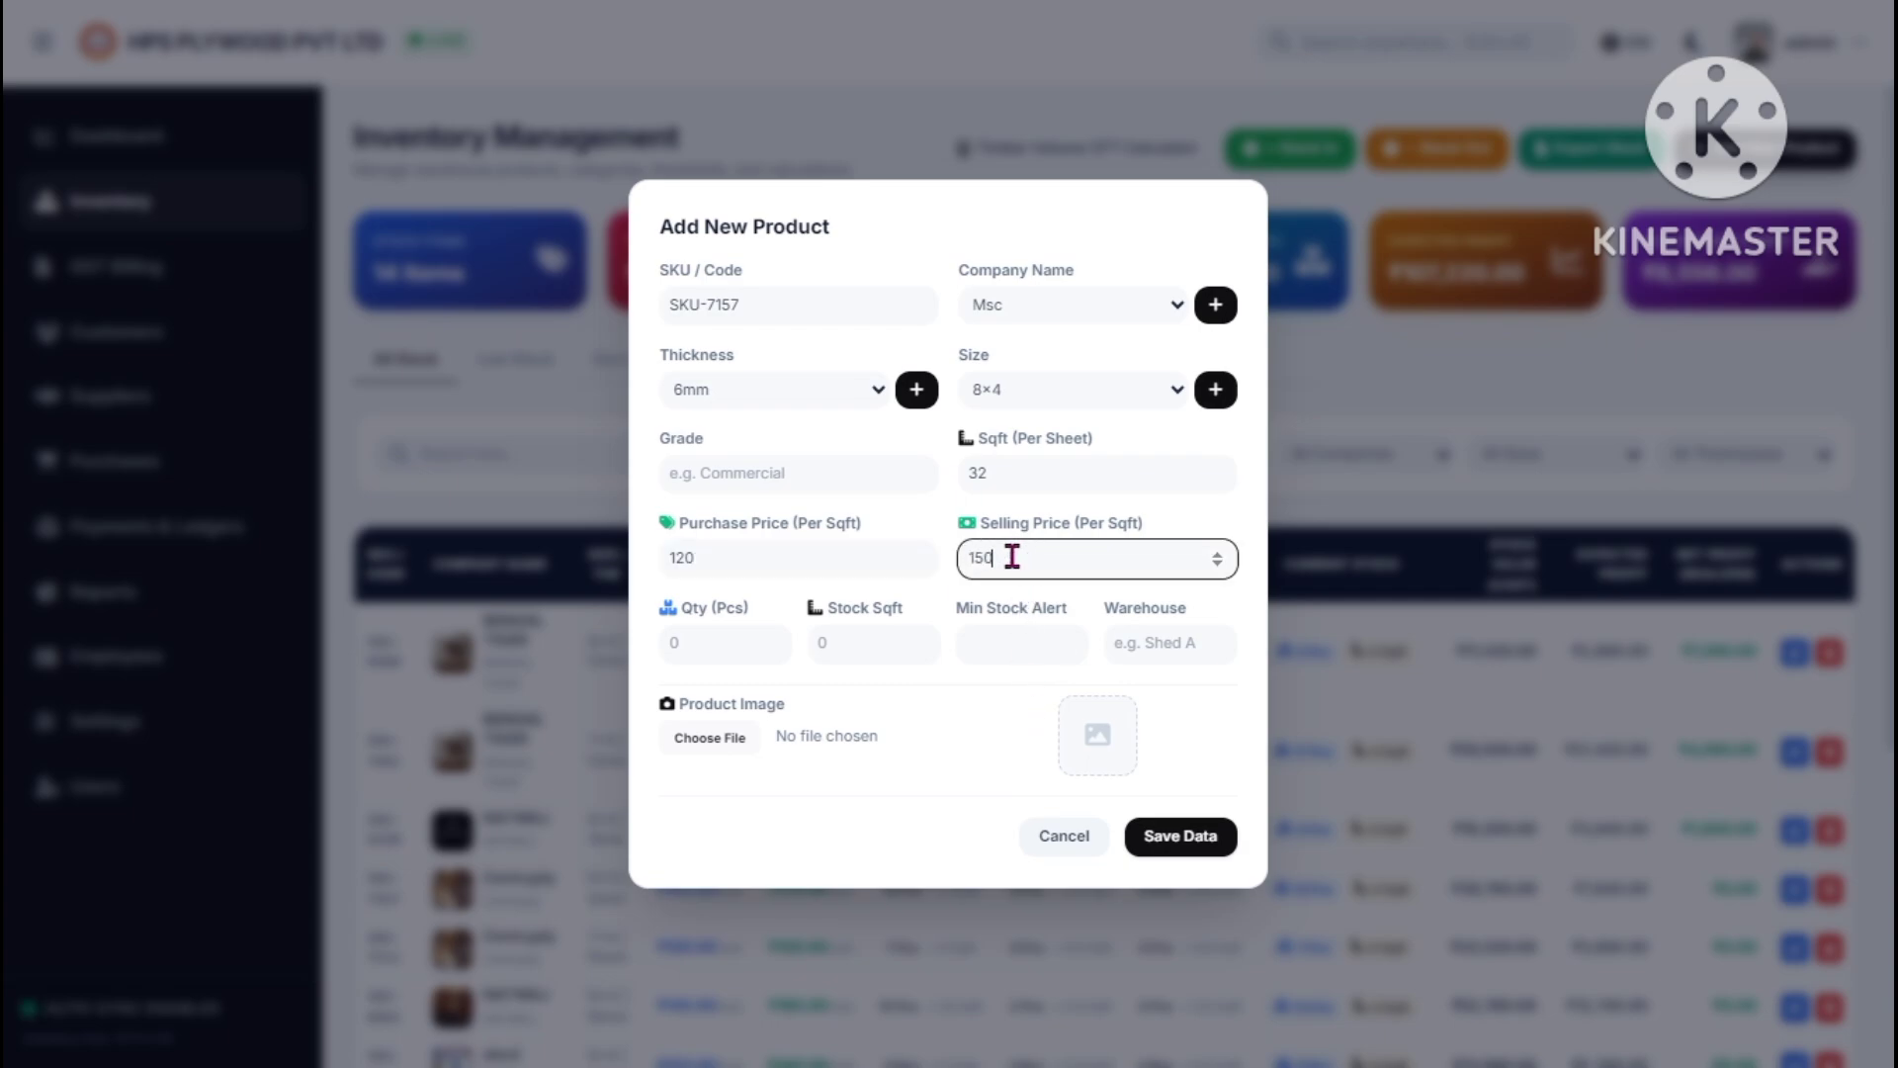
click(692, 644)
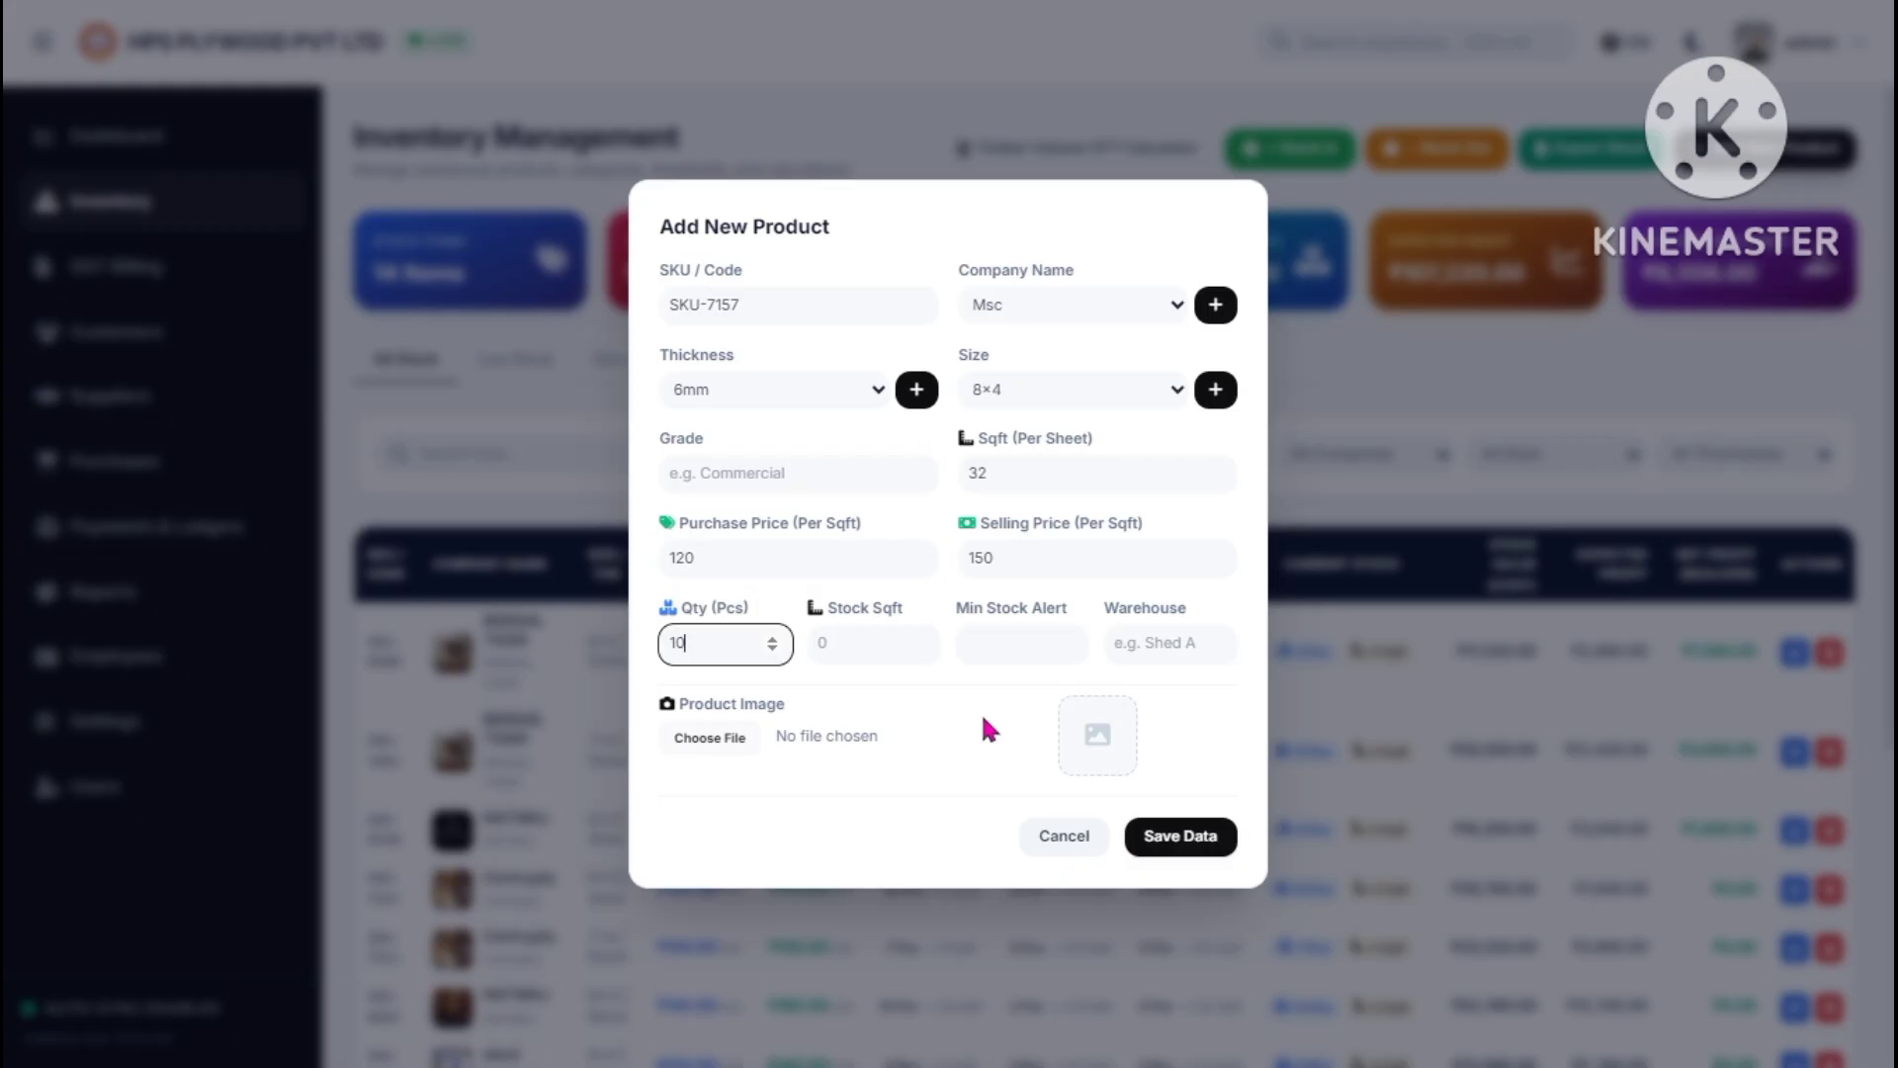
click(739, 621)
drag(708, 602, 750, 607)
click(860, 652)
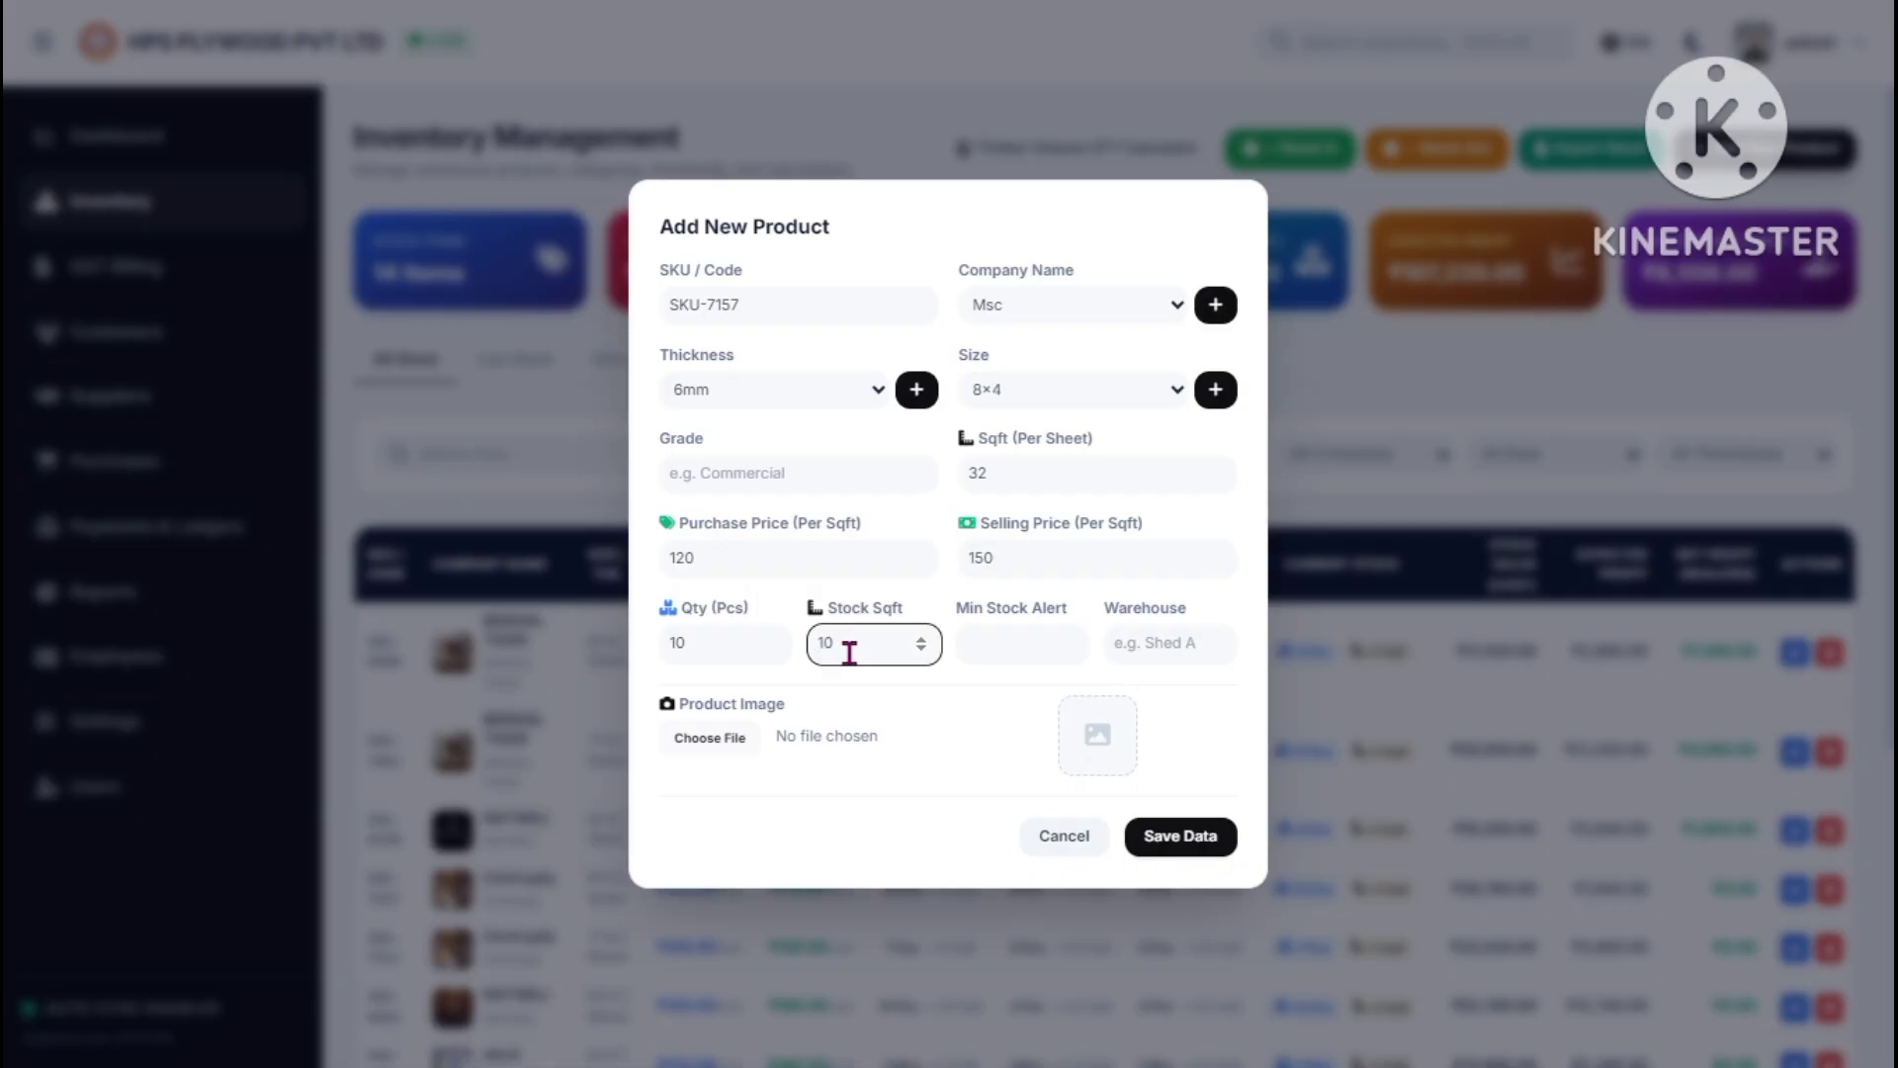
click(1008, 648)
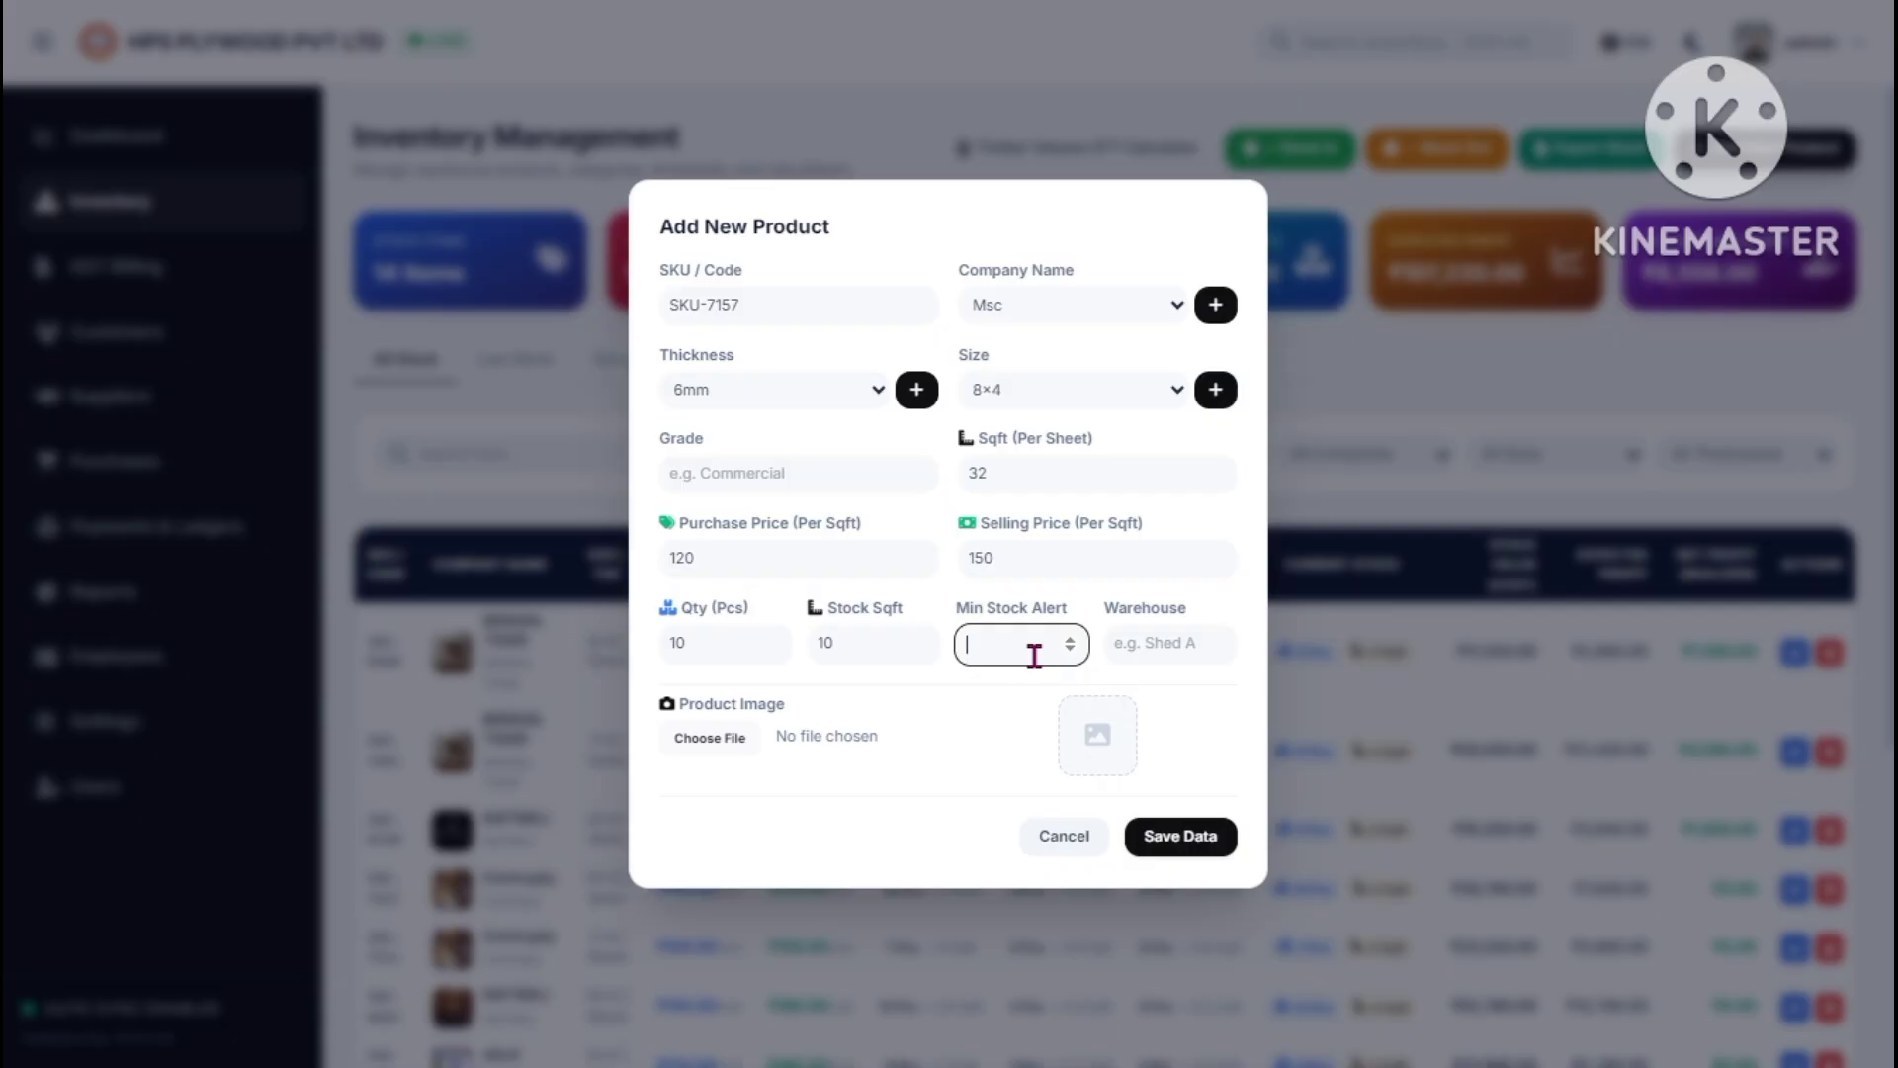
click(1162, 642)
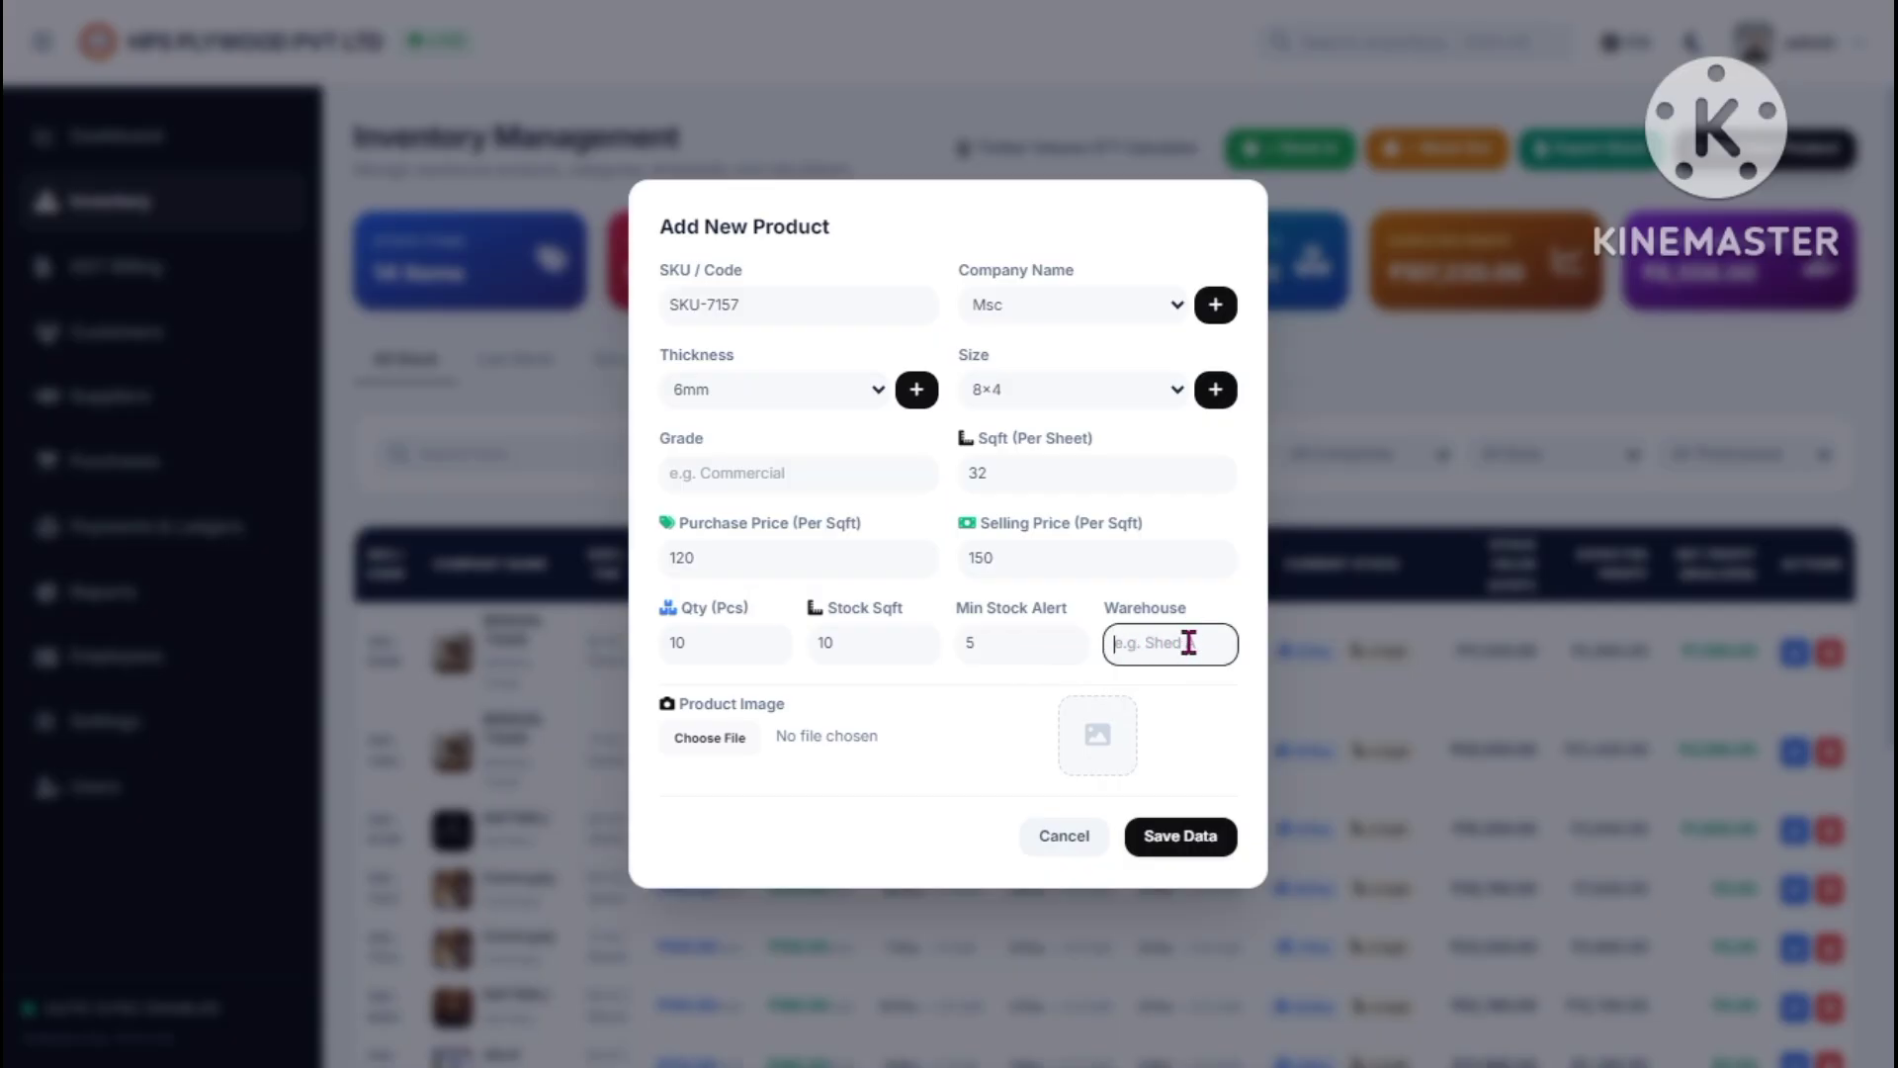
click(727, 740)
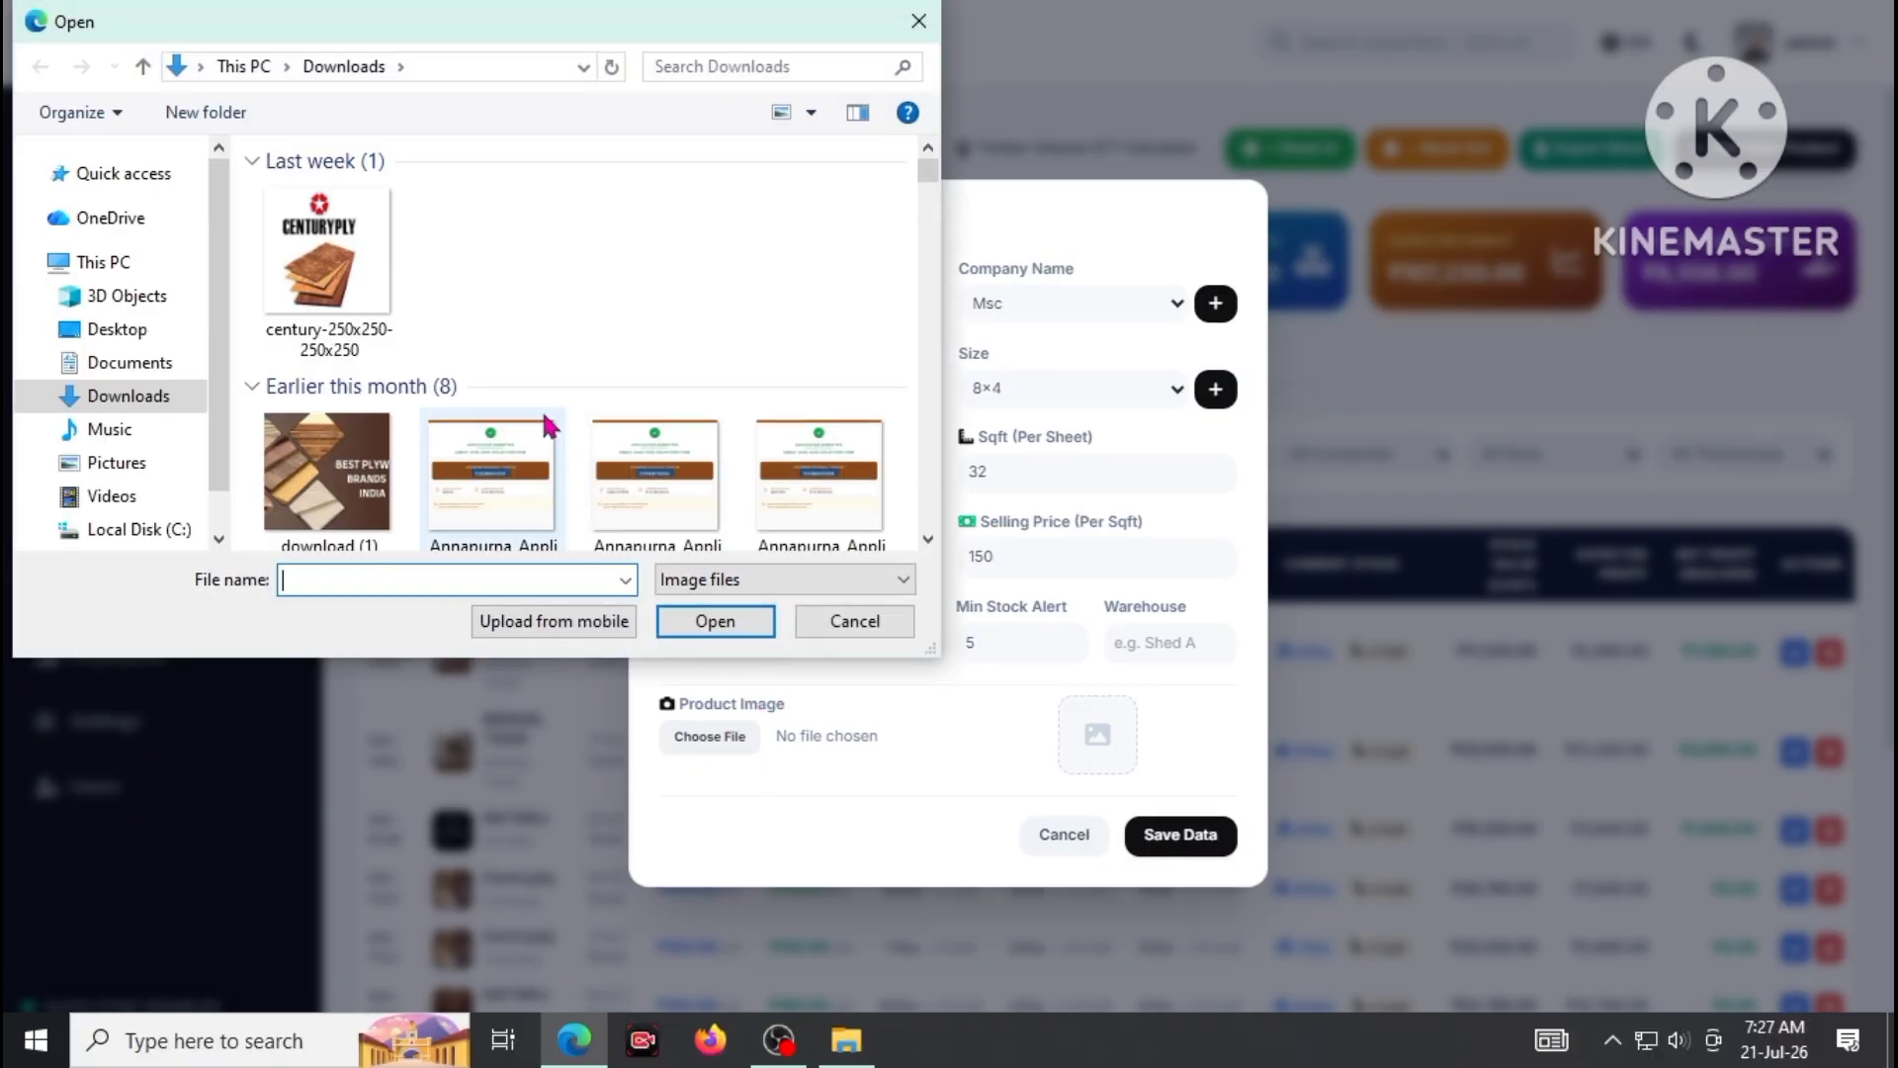
- Choose the emblem picture from Downloads as the product image
click(326, 252)
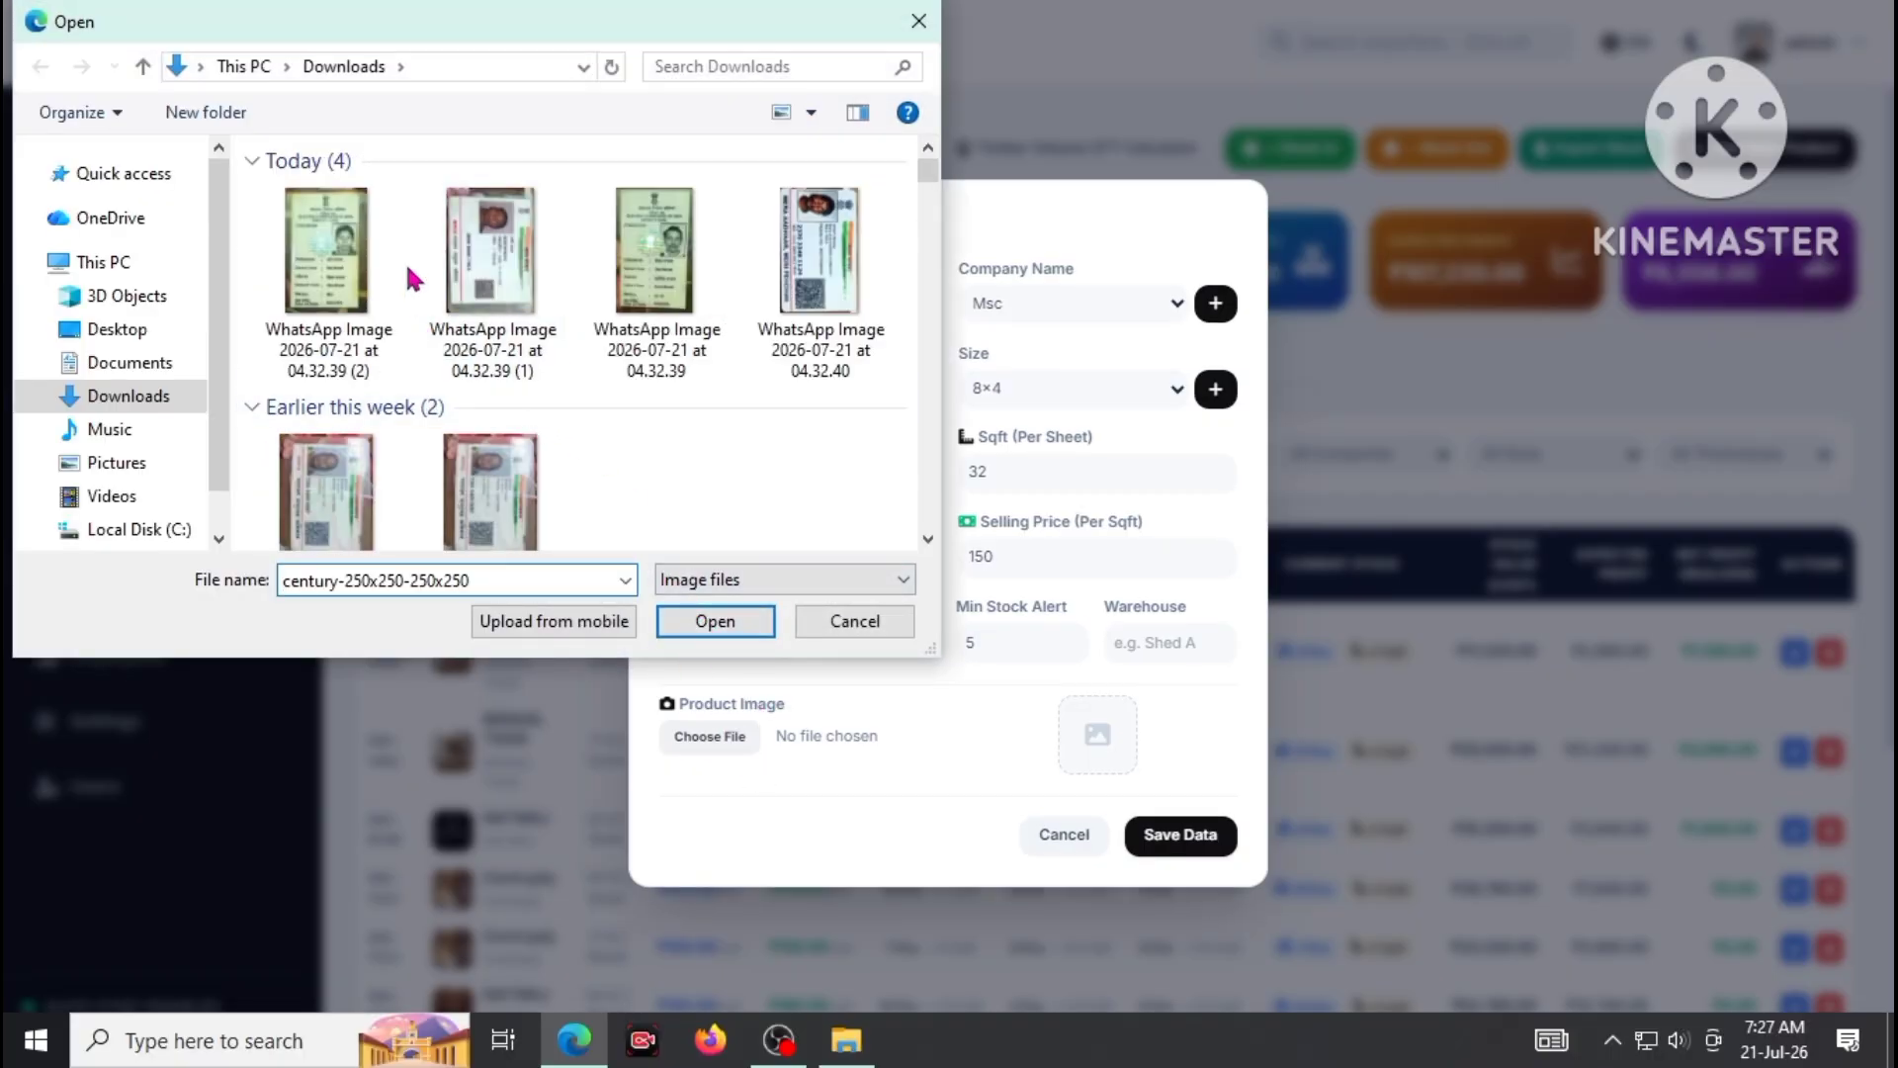
click(929, 538)
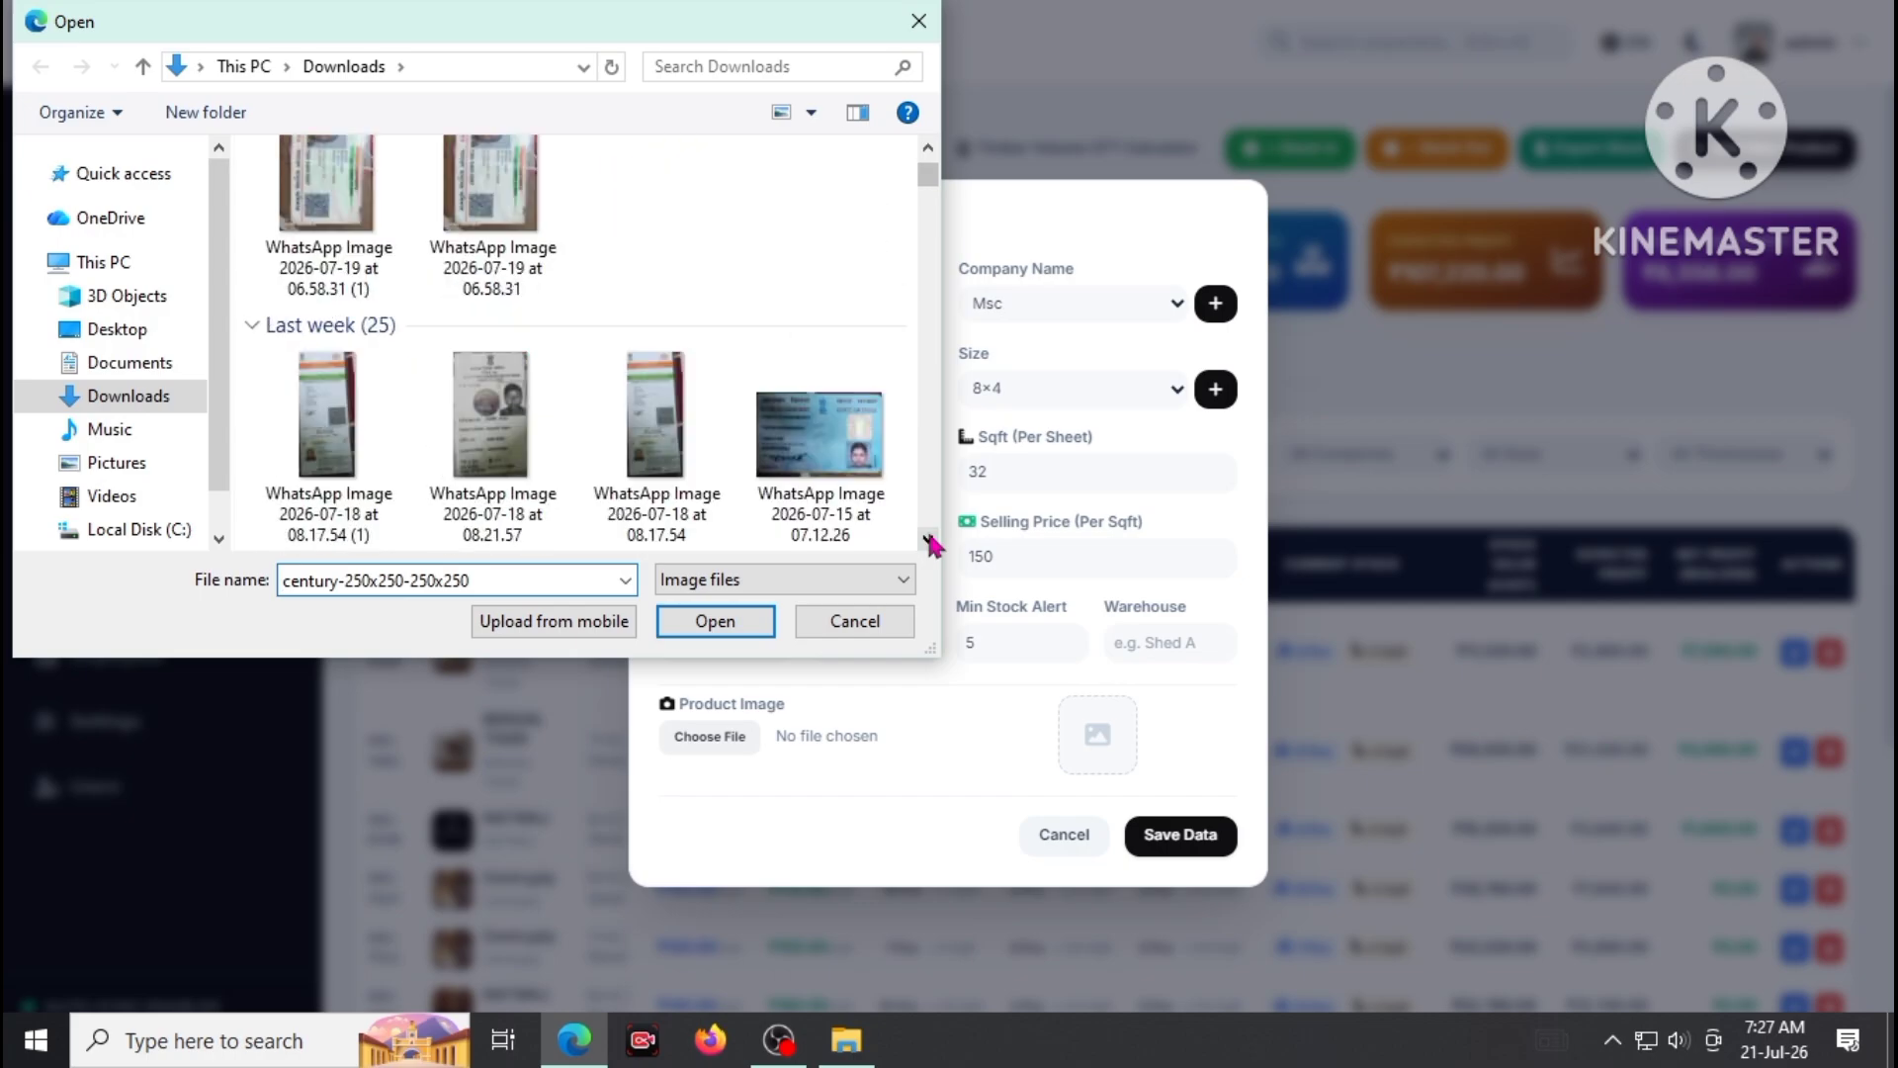
drag(929, 539, 929, 539)
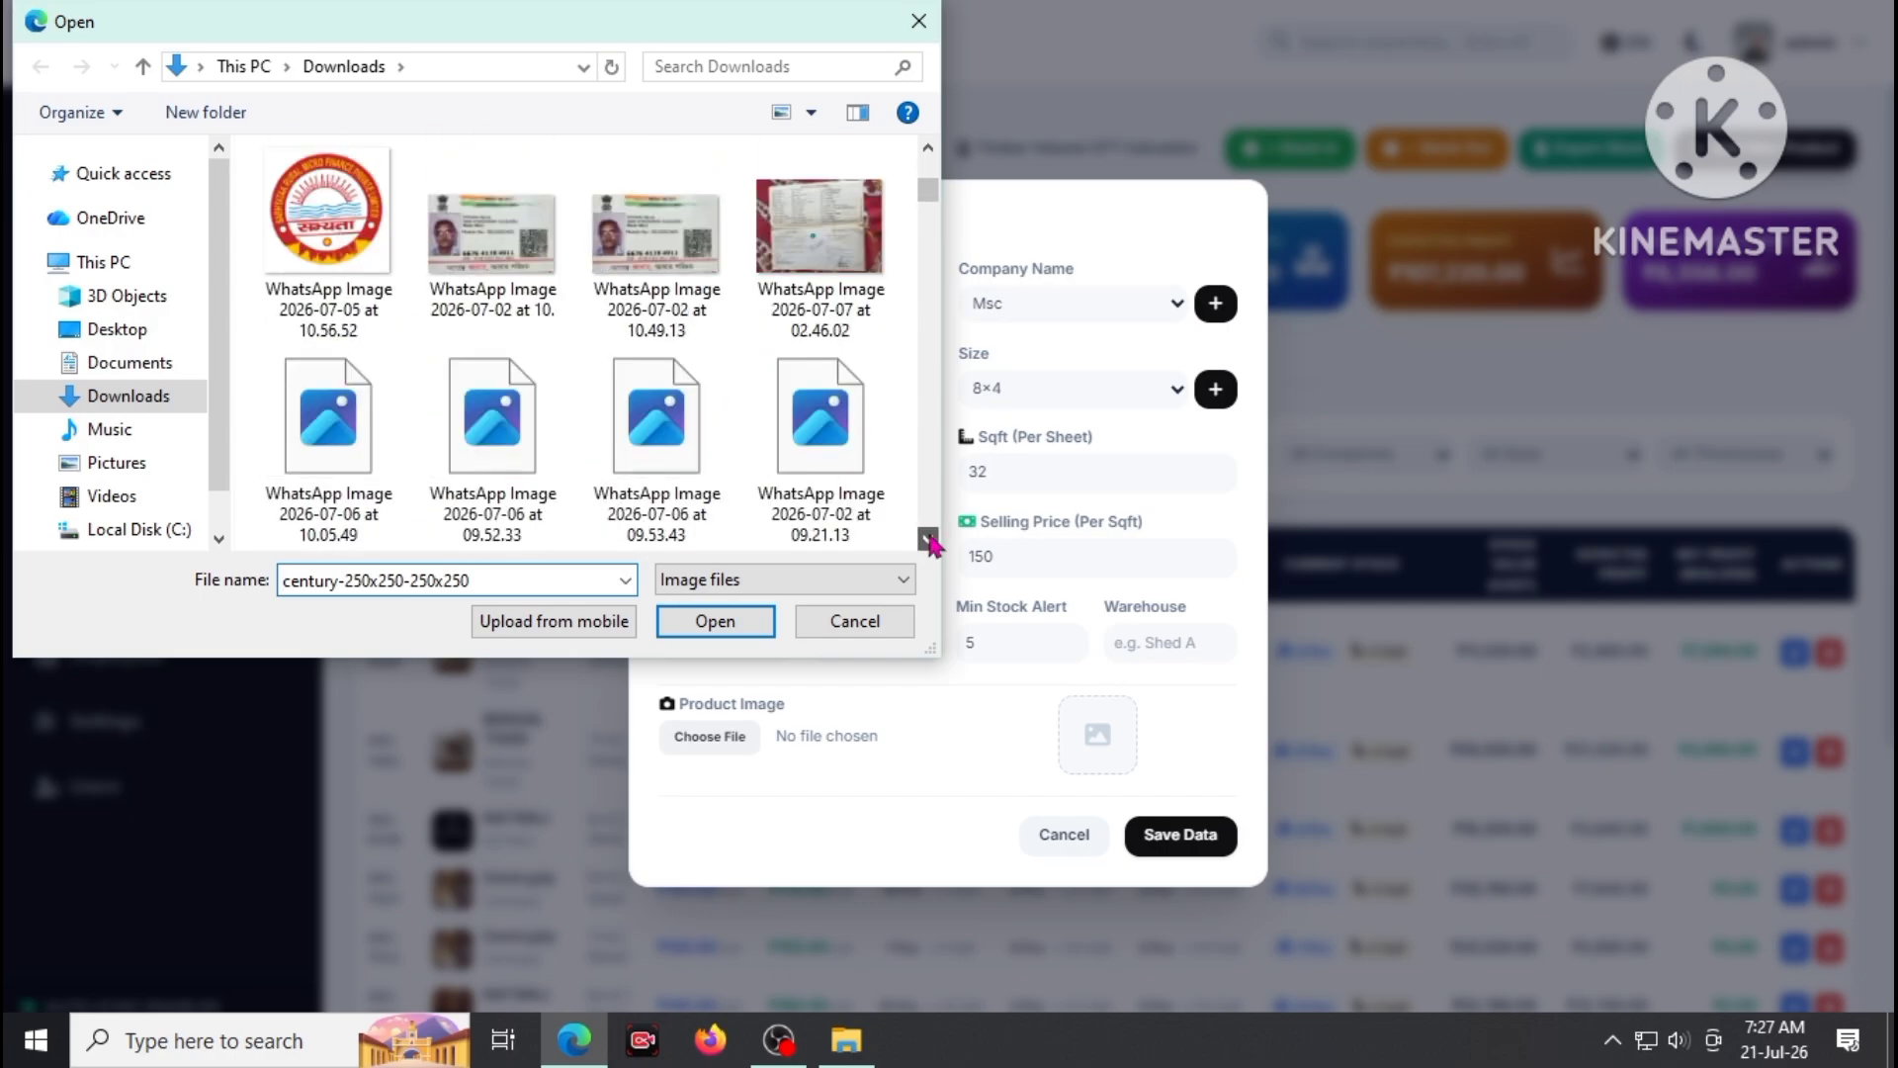
click(401, 287)
click(703, 618)
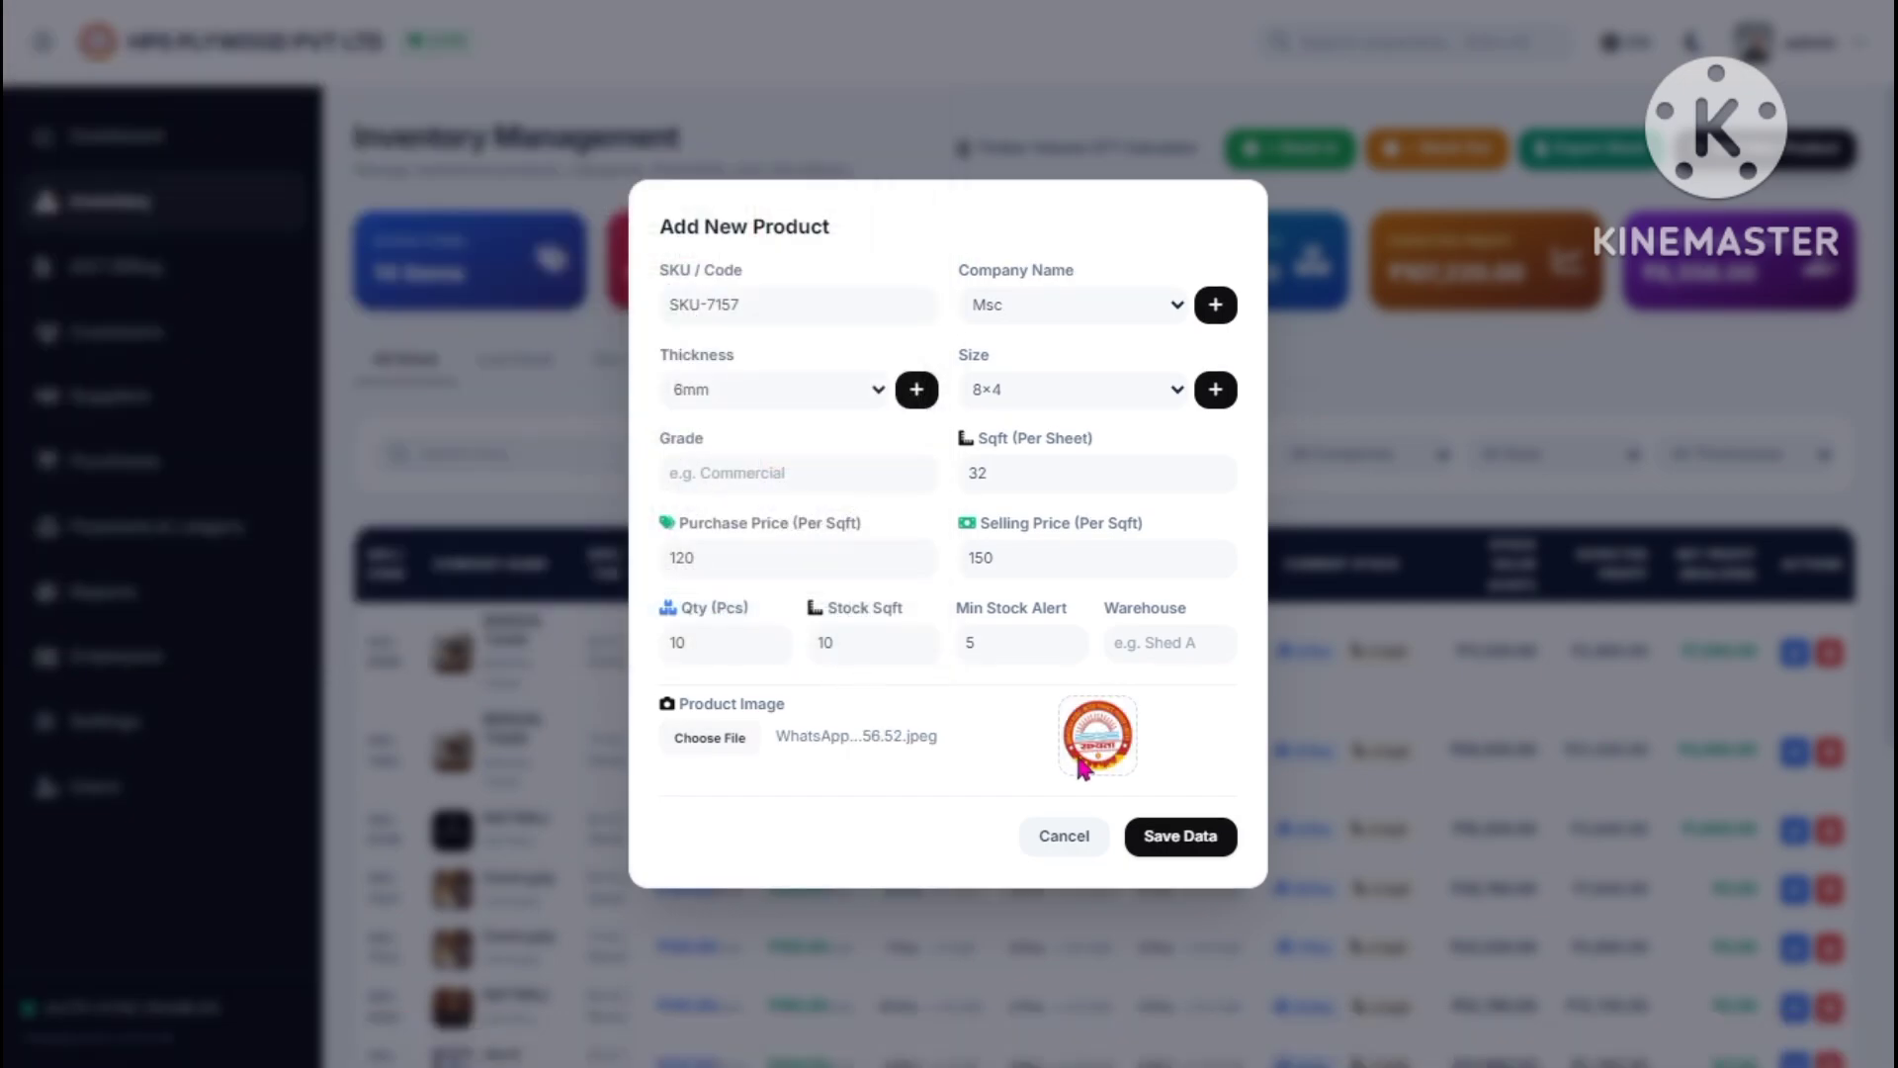
- Save the new product and scroll through the updated inventory table
click(1152, 838)
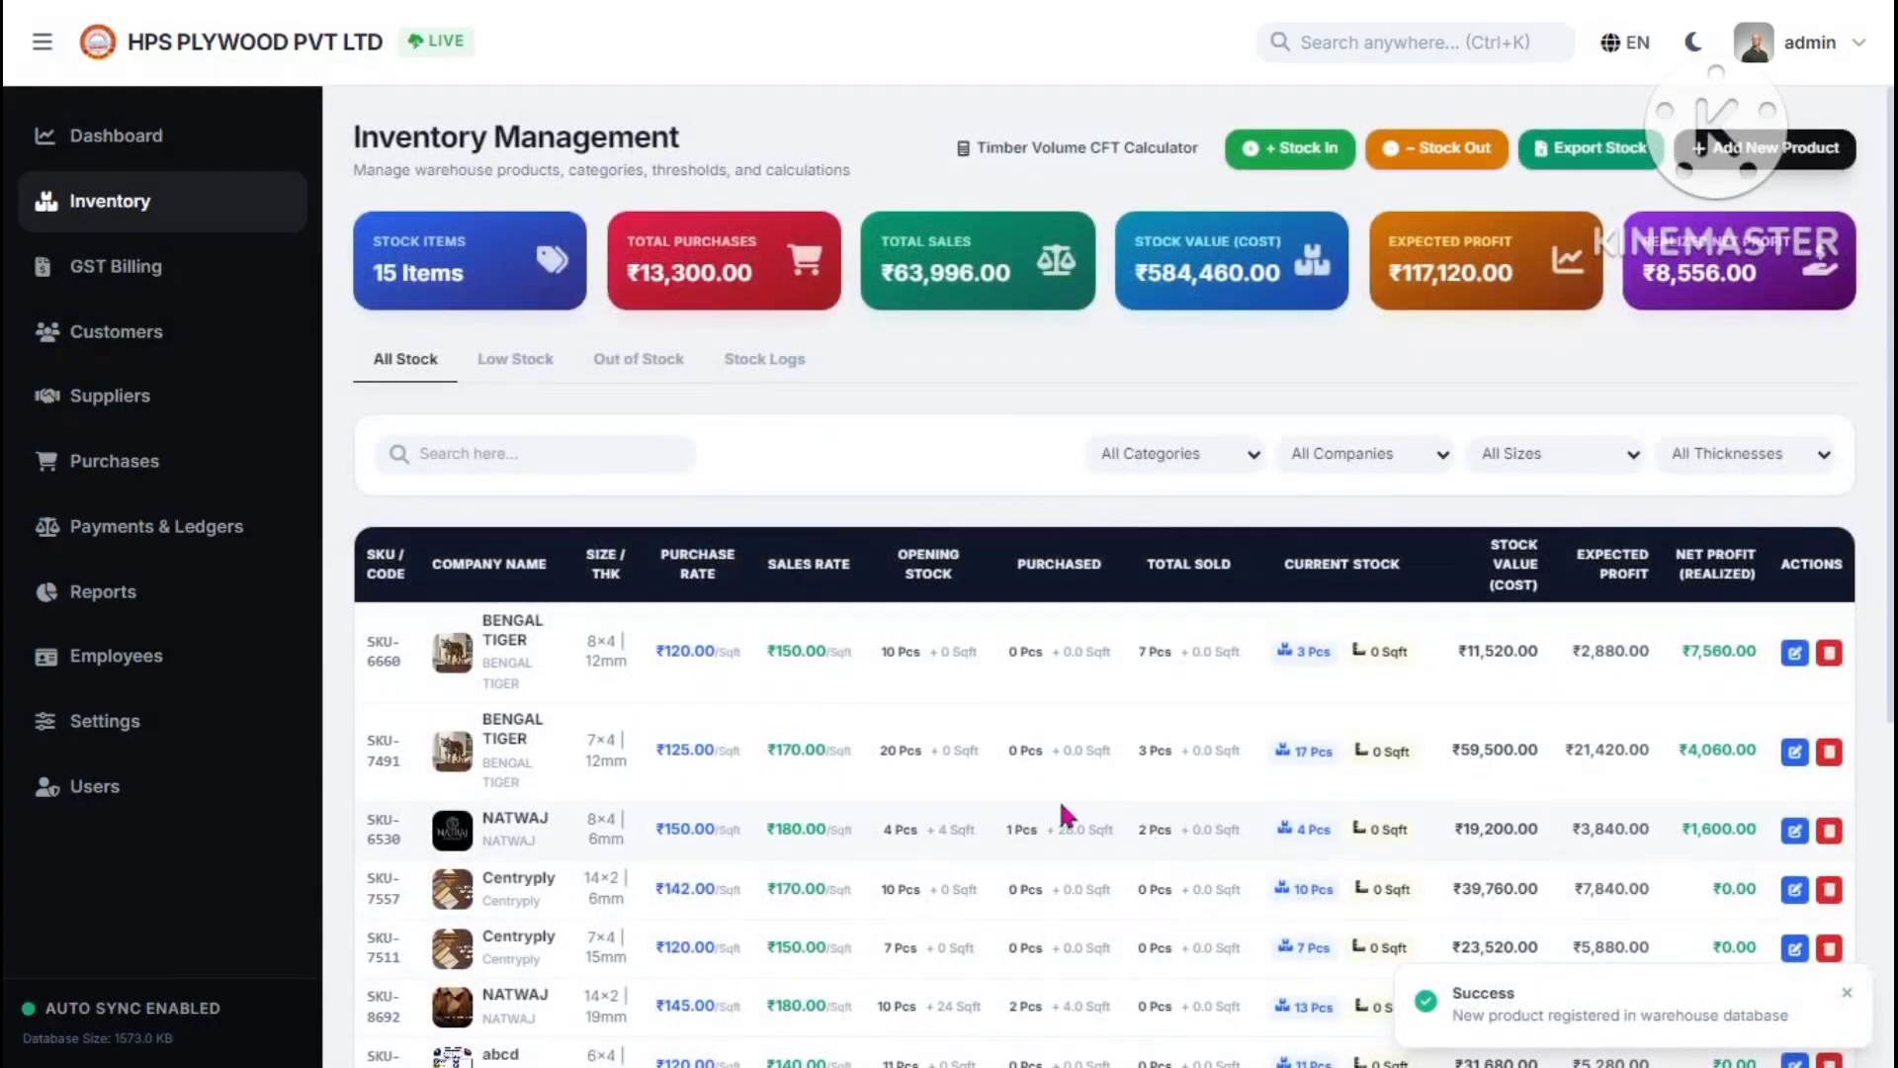
scroll(669, 729, down, 4)
scroll(630, 844, down, 2)
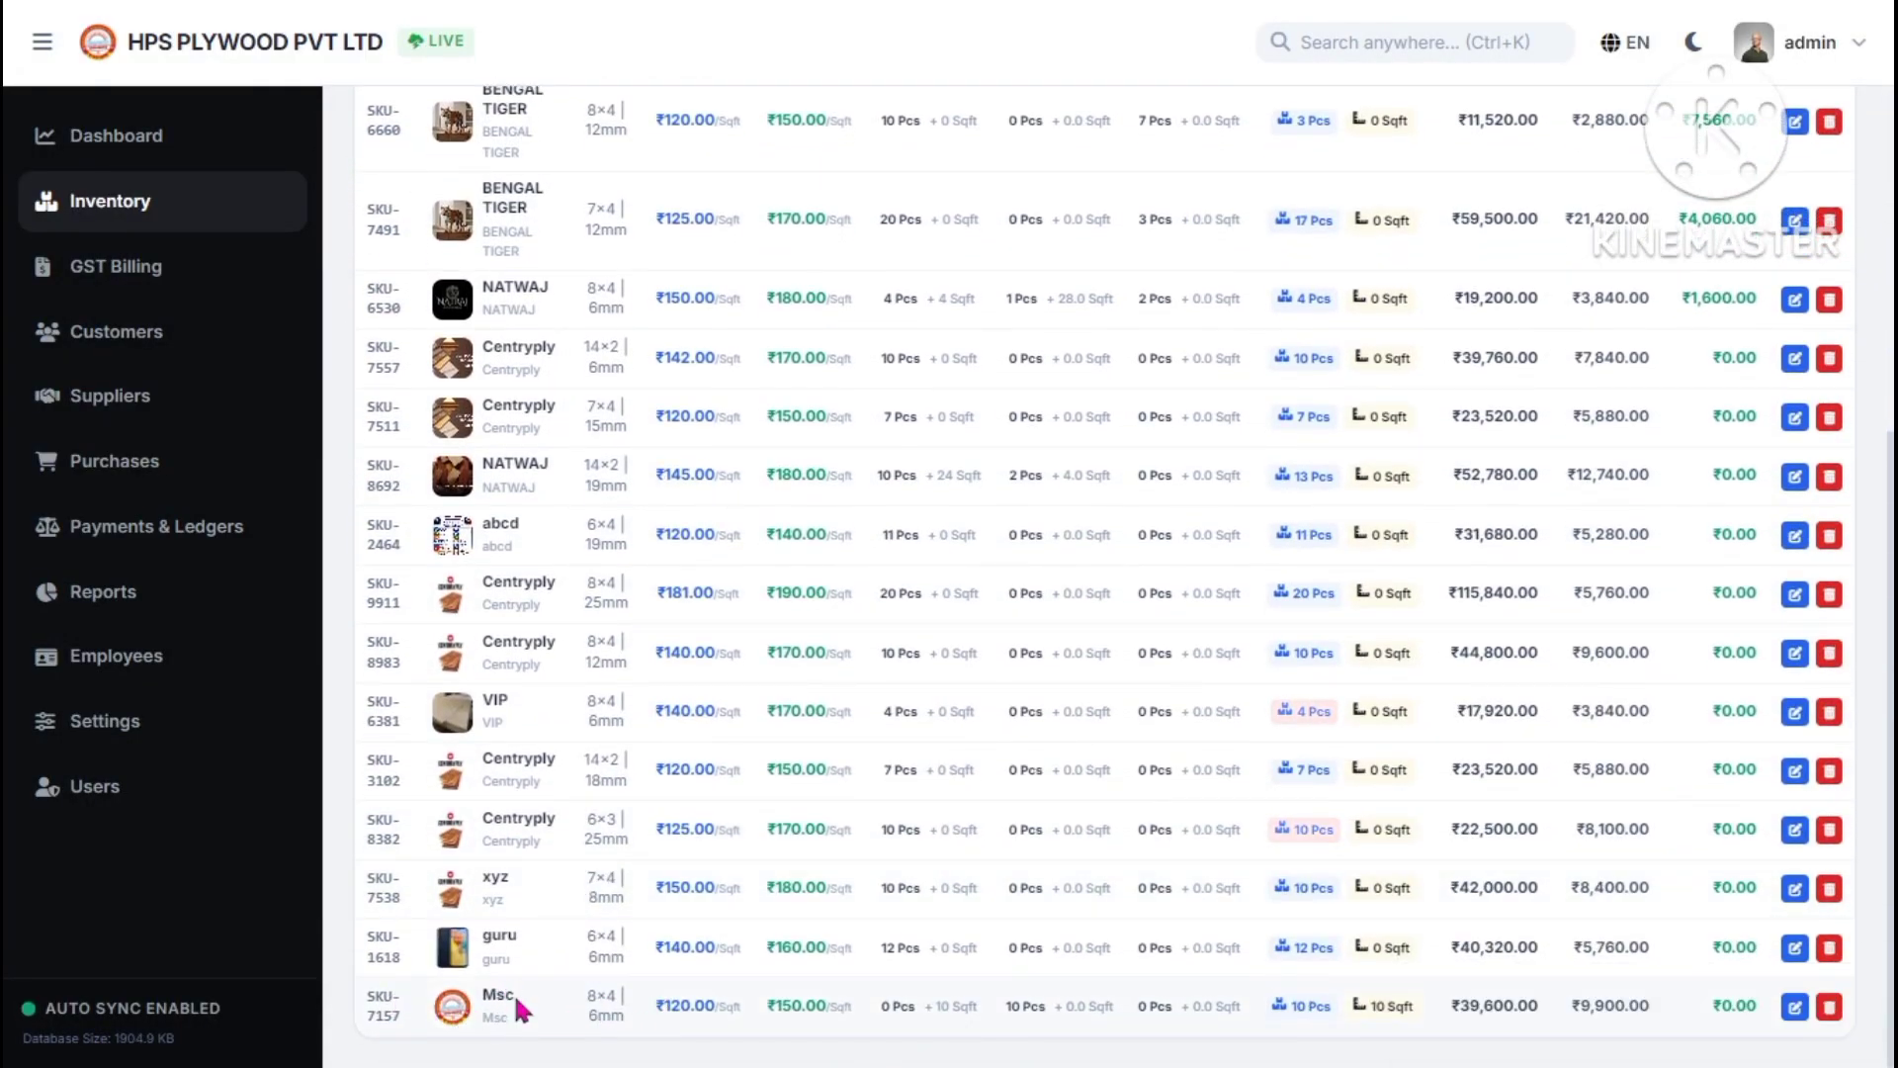
scroll(894, 890, up, 5)
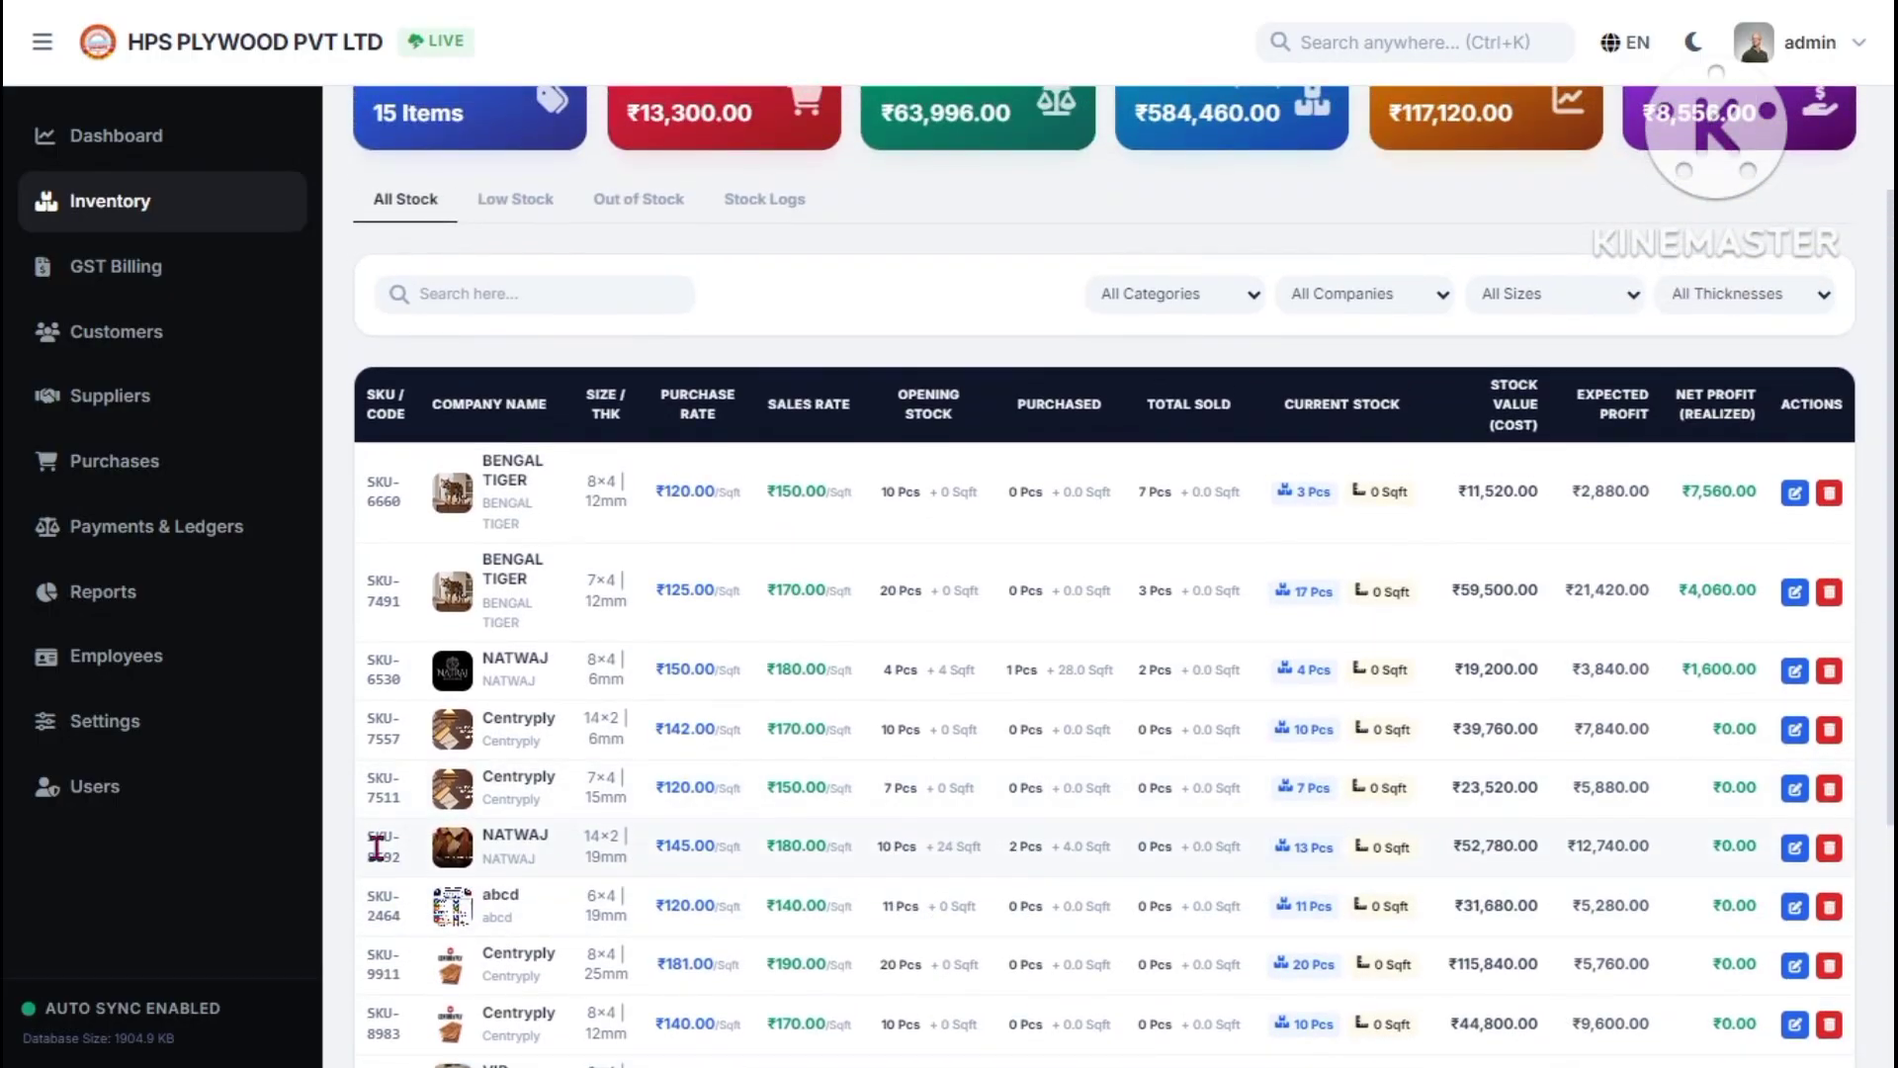
scroll(995, 633, up, 2)
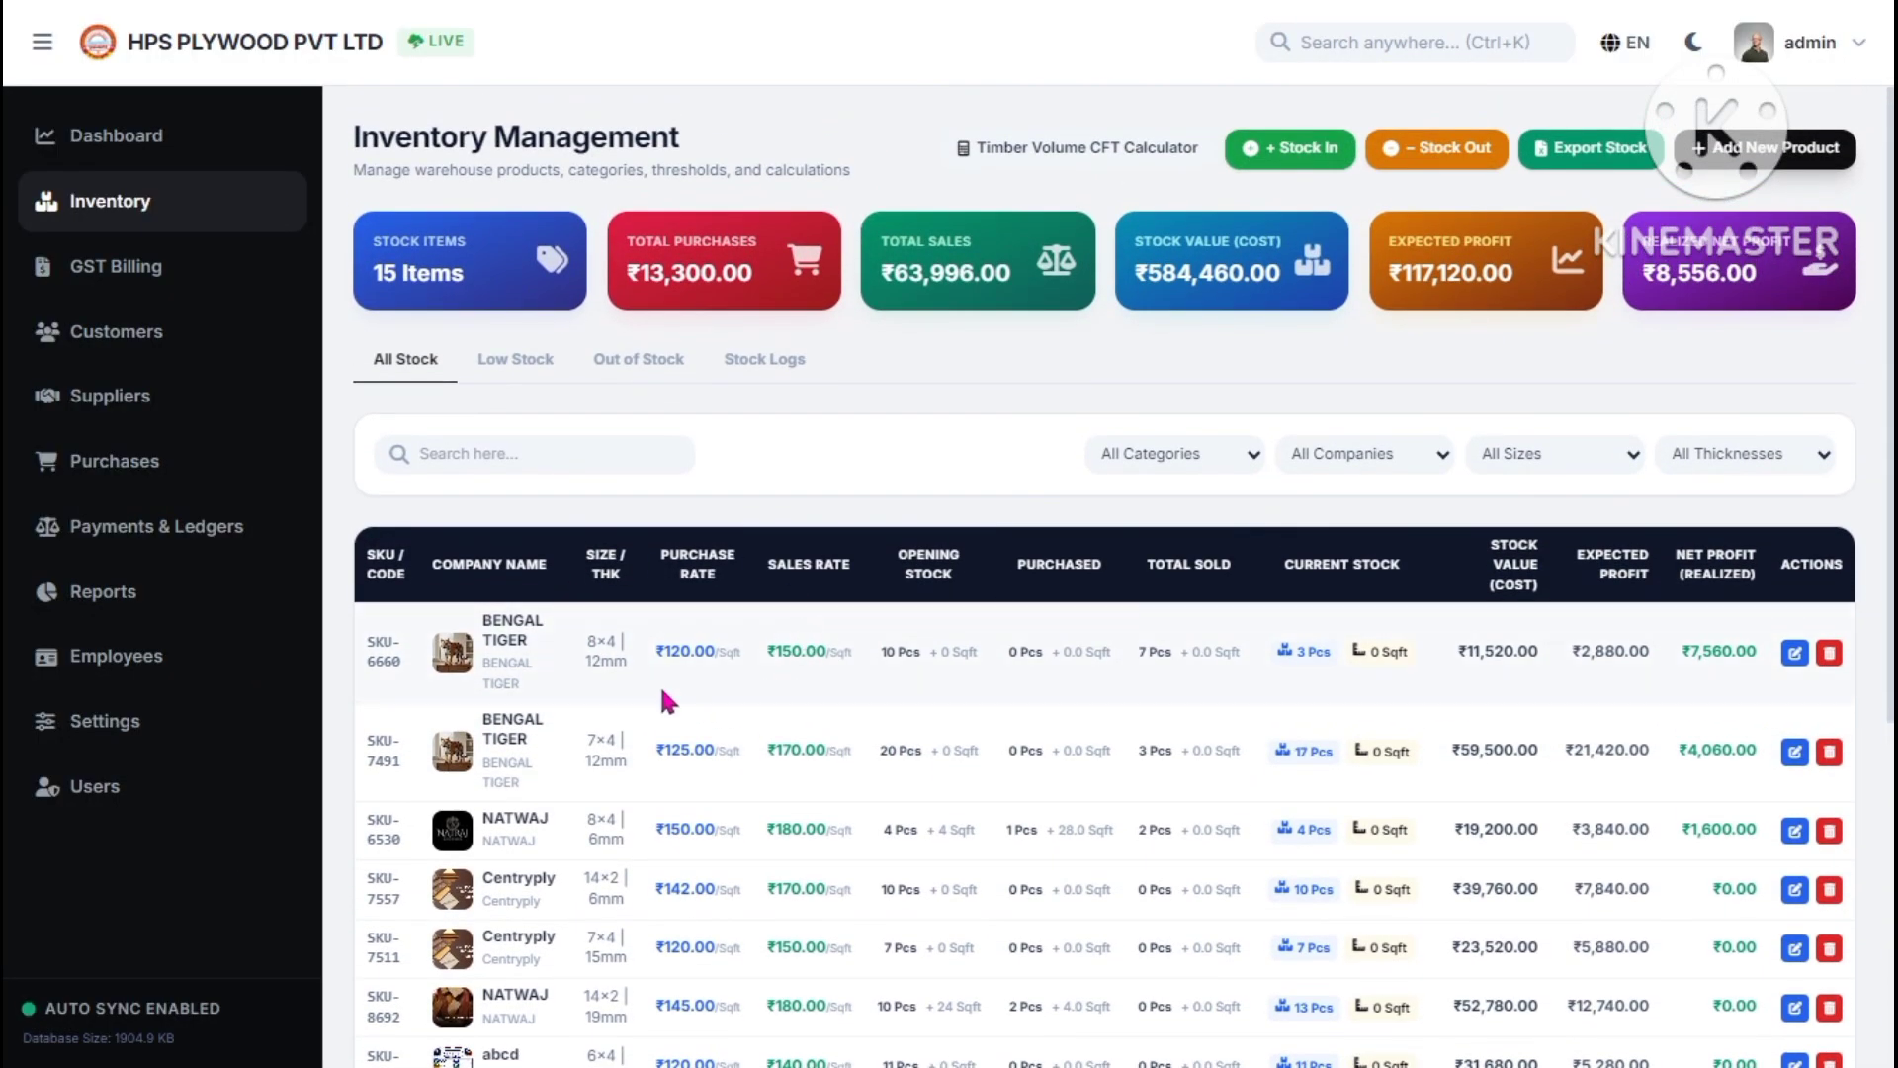
click(1202, 461)
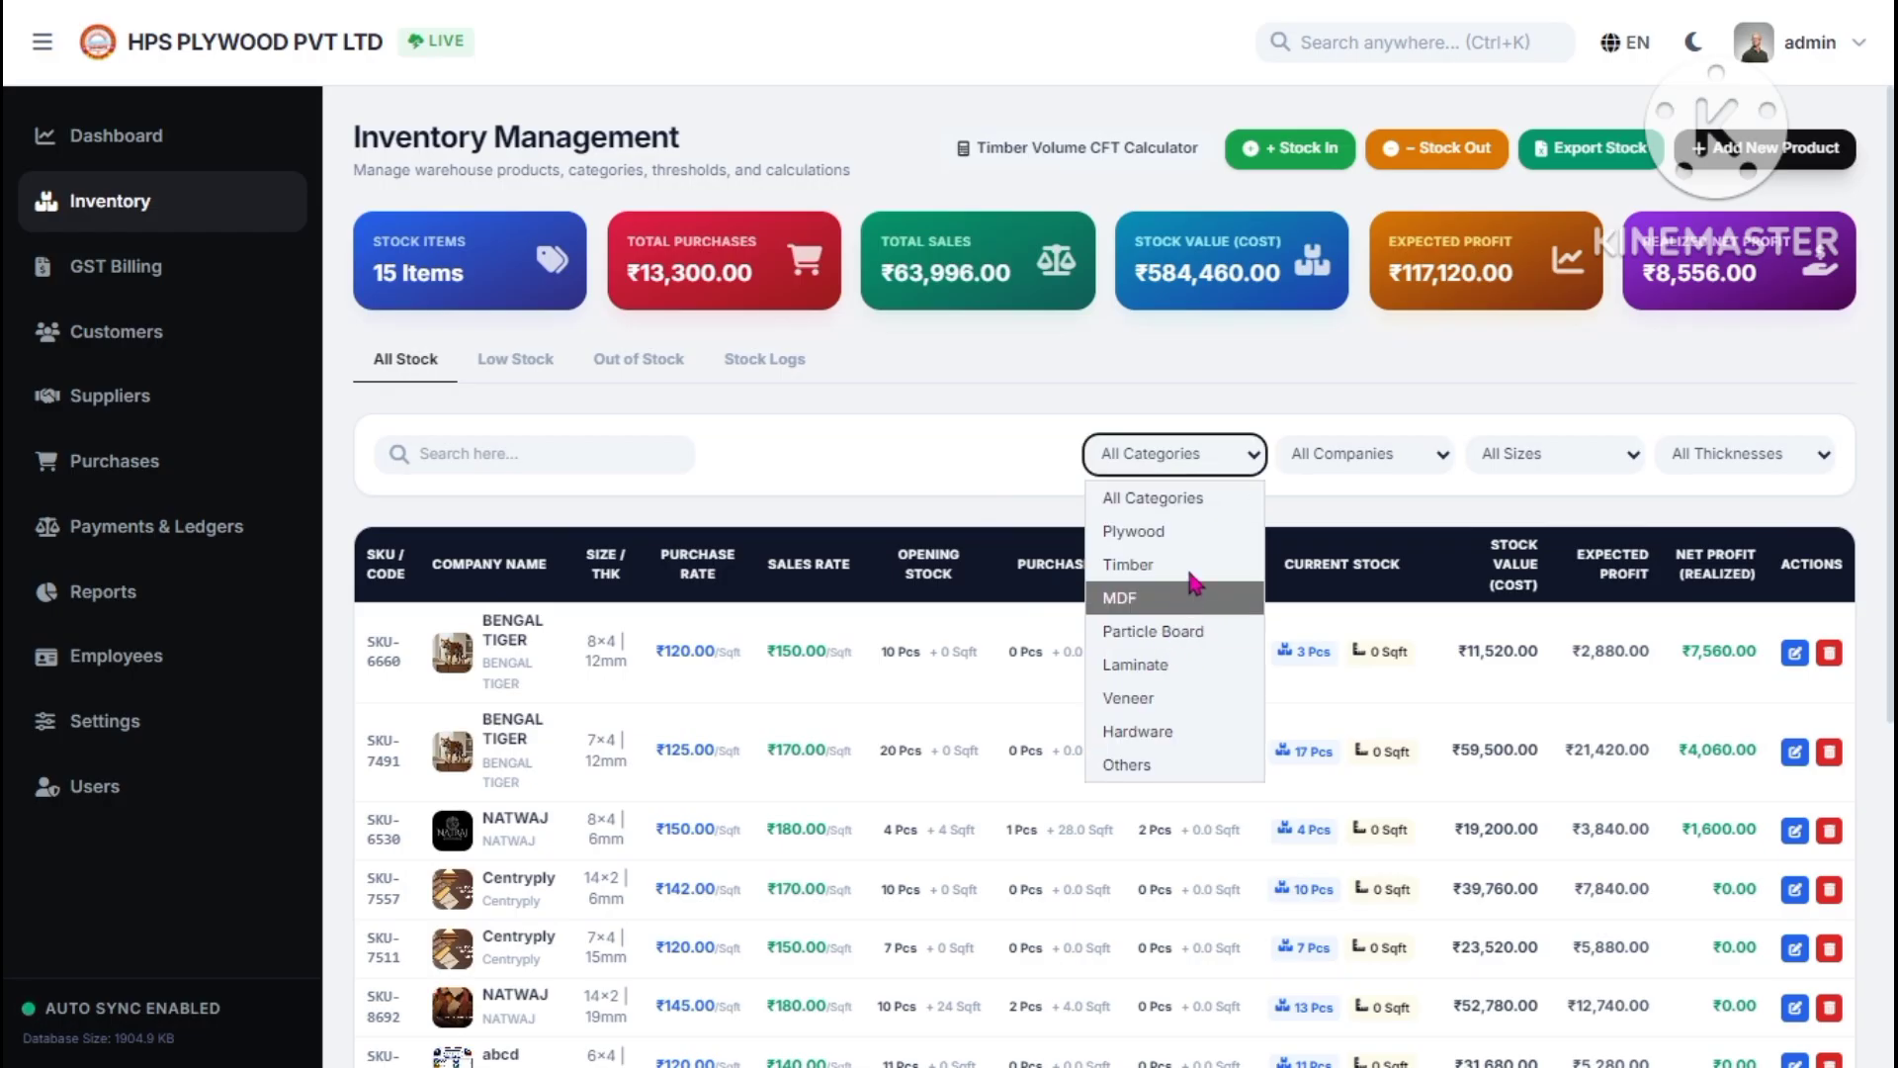
click(1288, 494)
click(1301, 460)
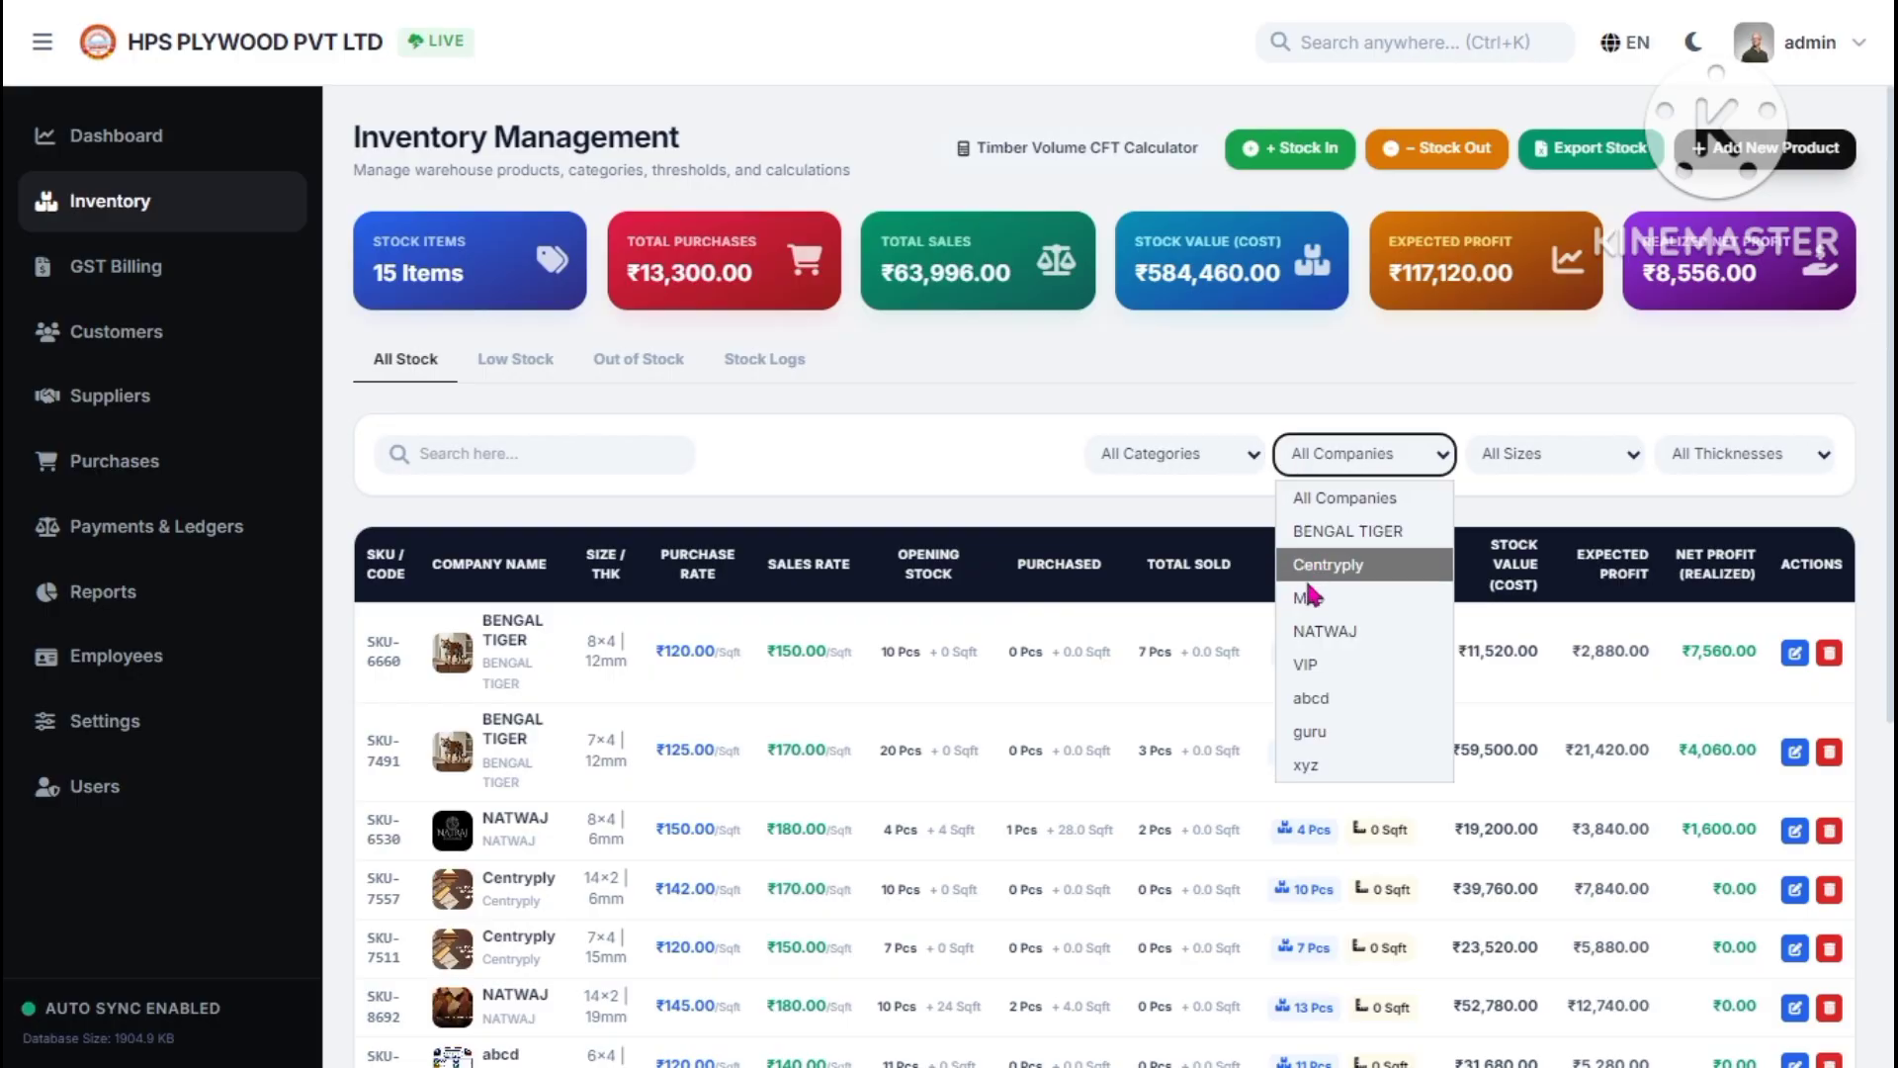
click(1317, 534)
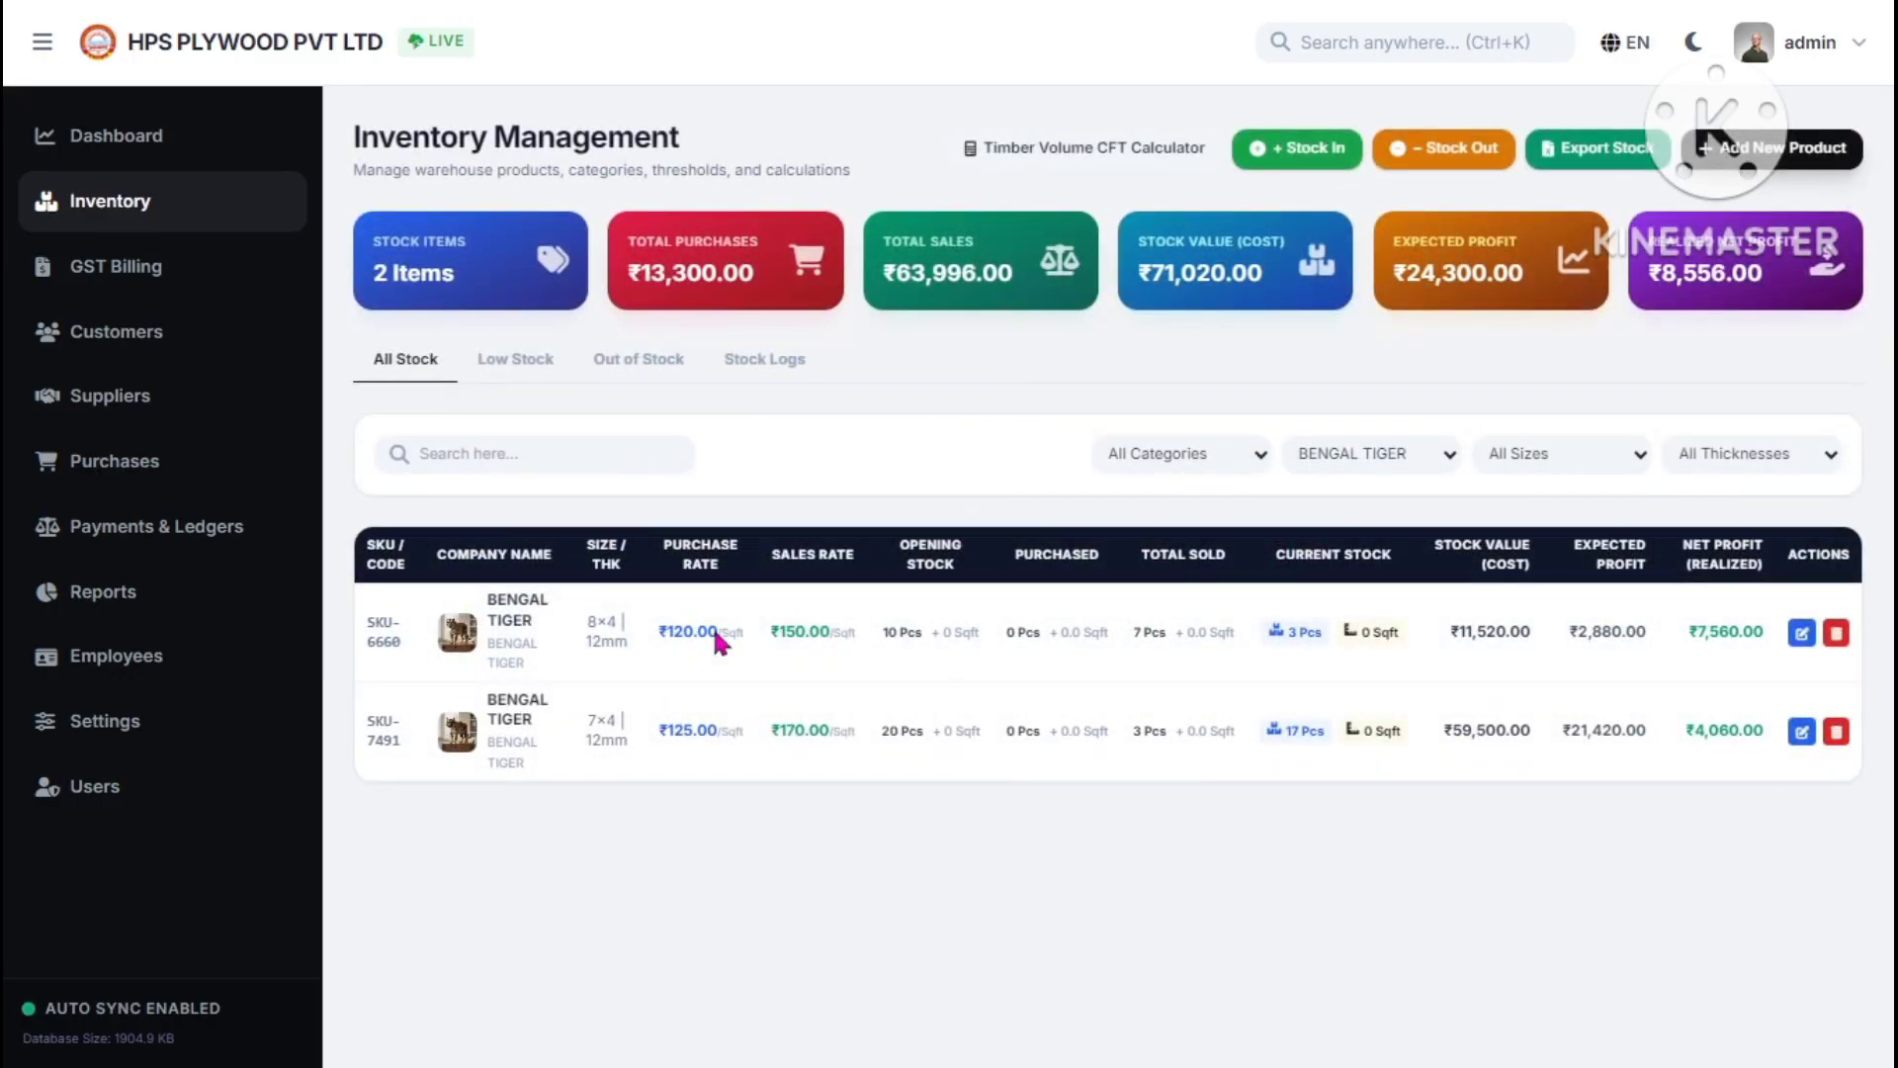
click(1384, 455)
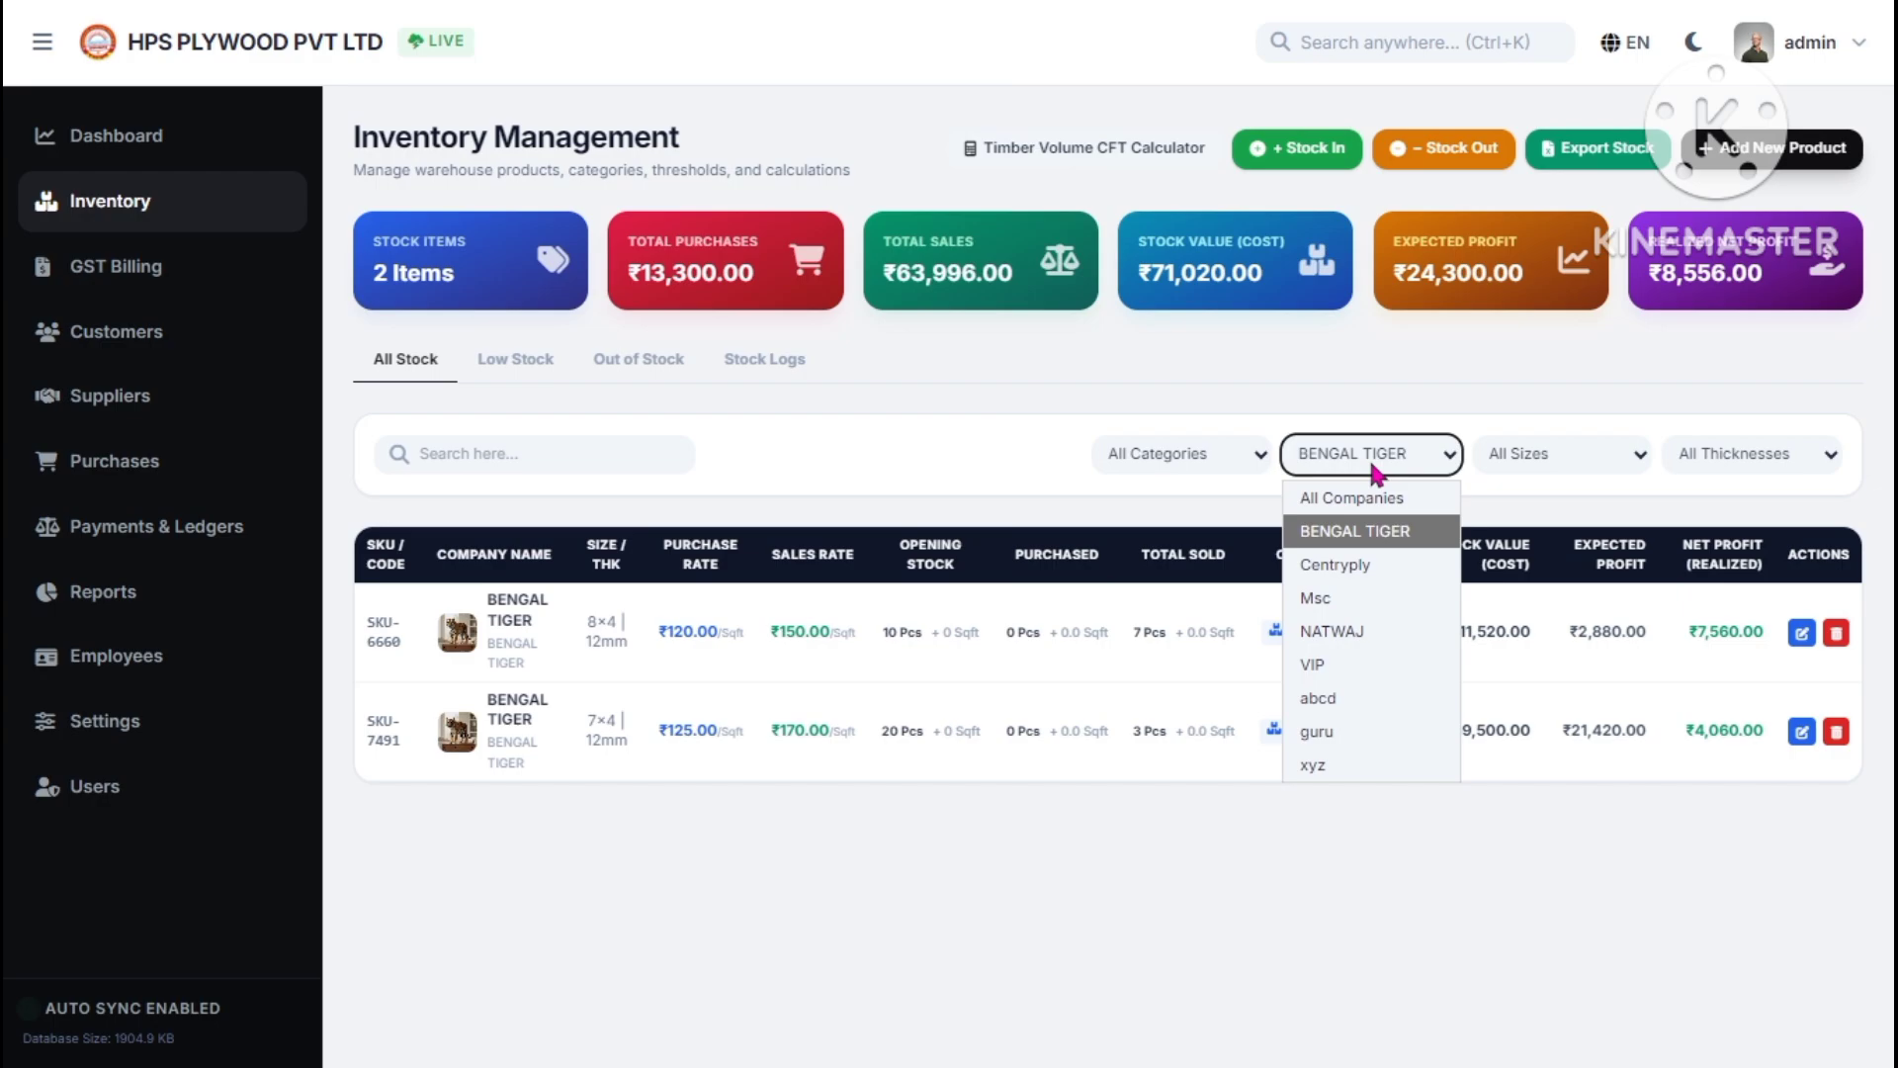
click(1347, 562)
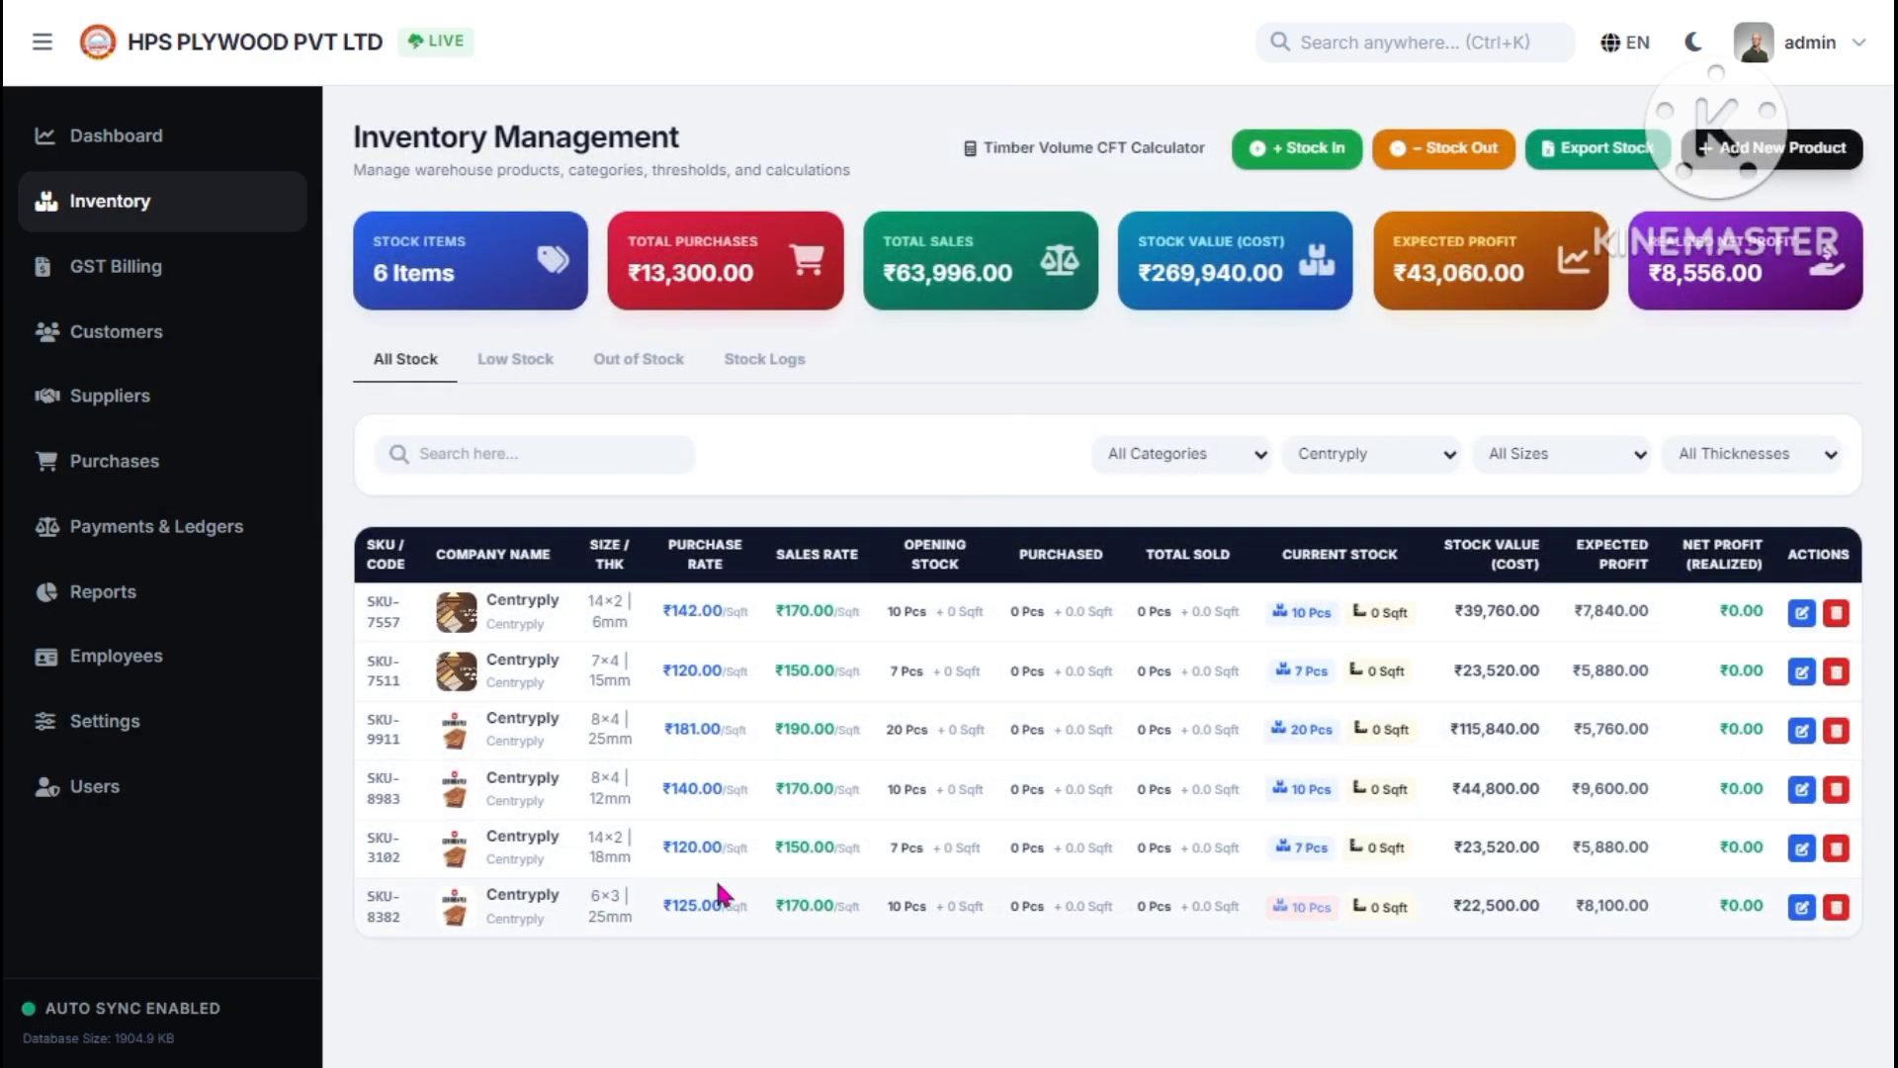
click(1557, 451)
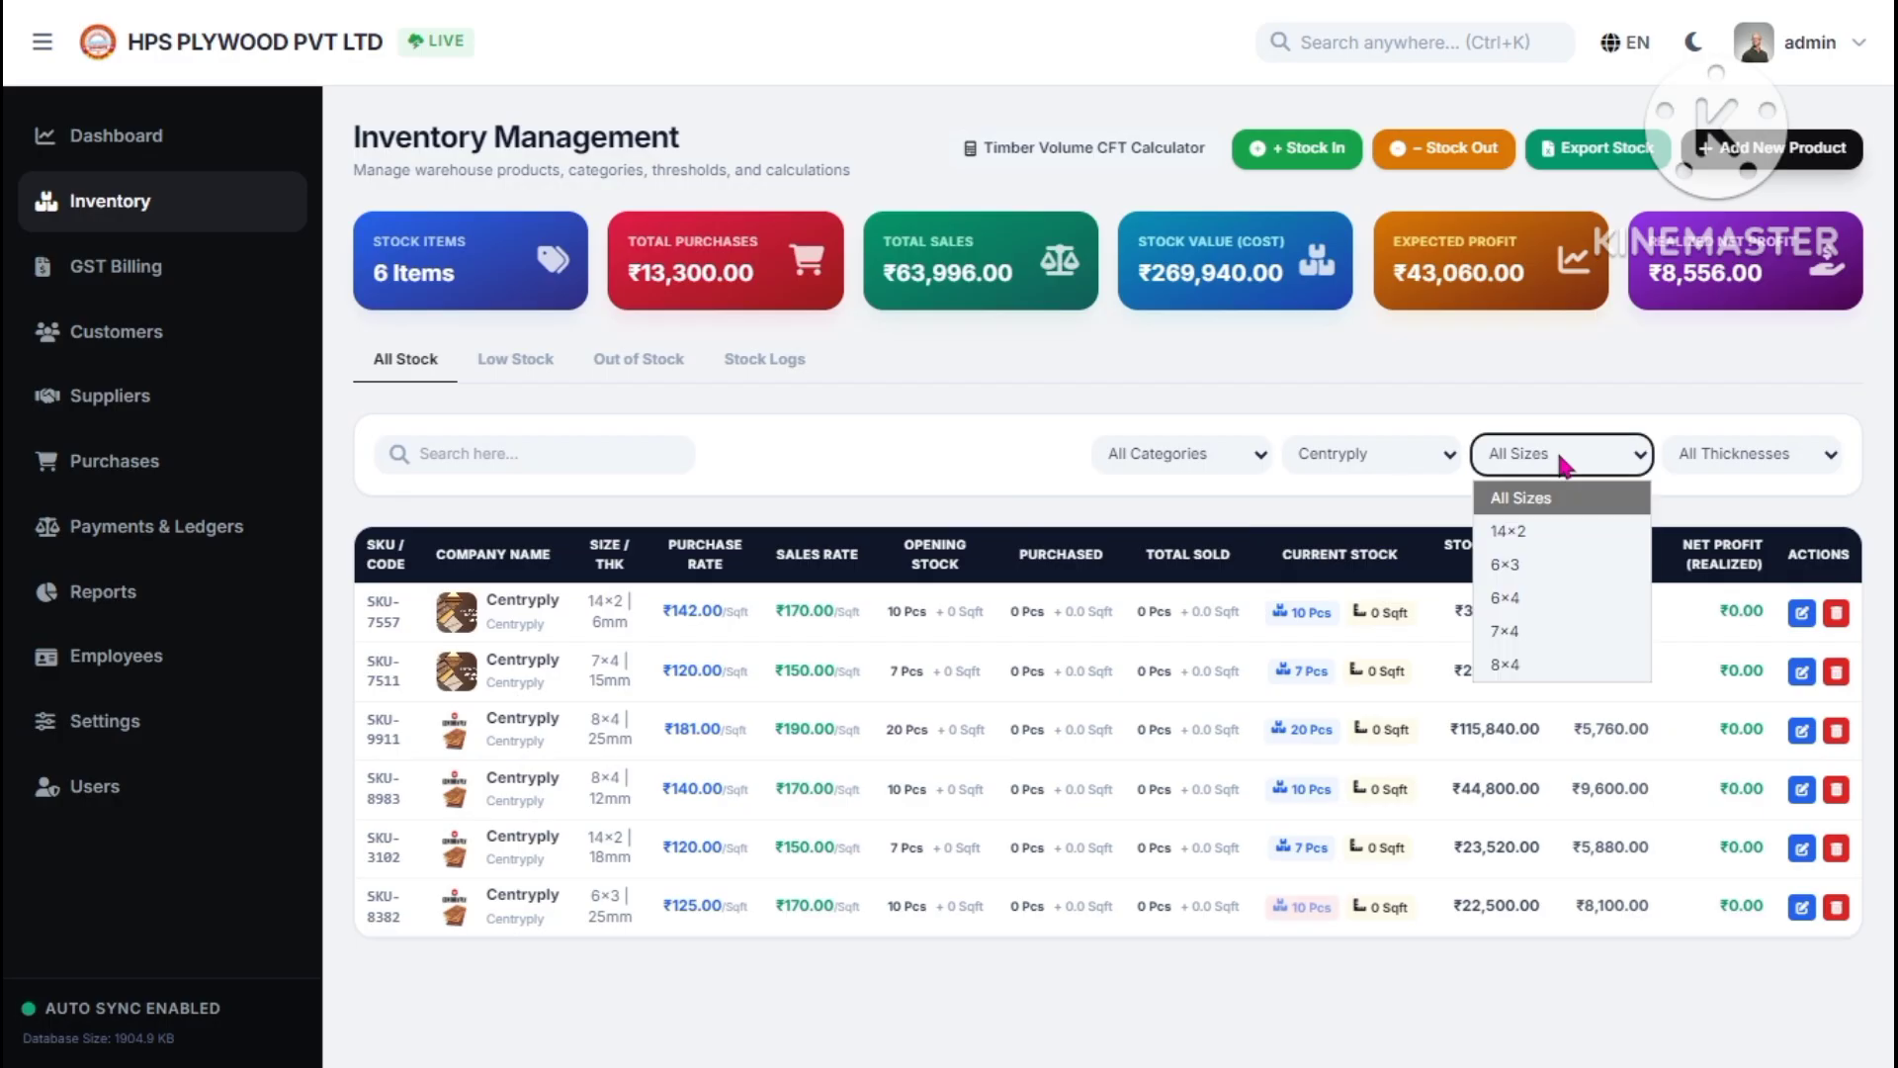
click(1519, 603)
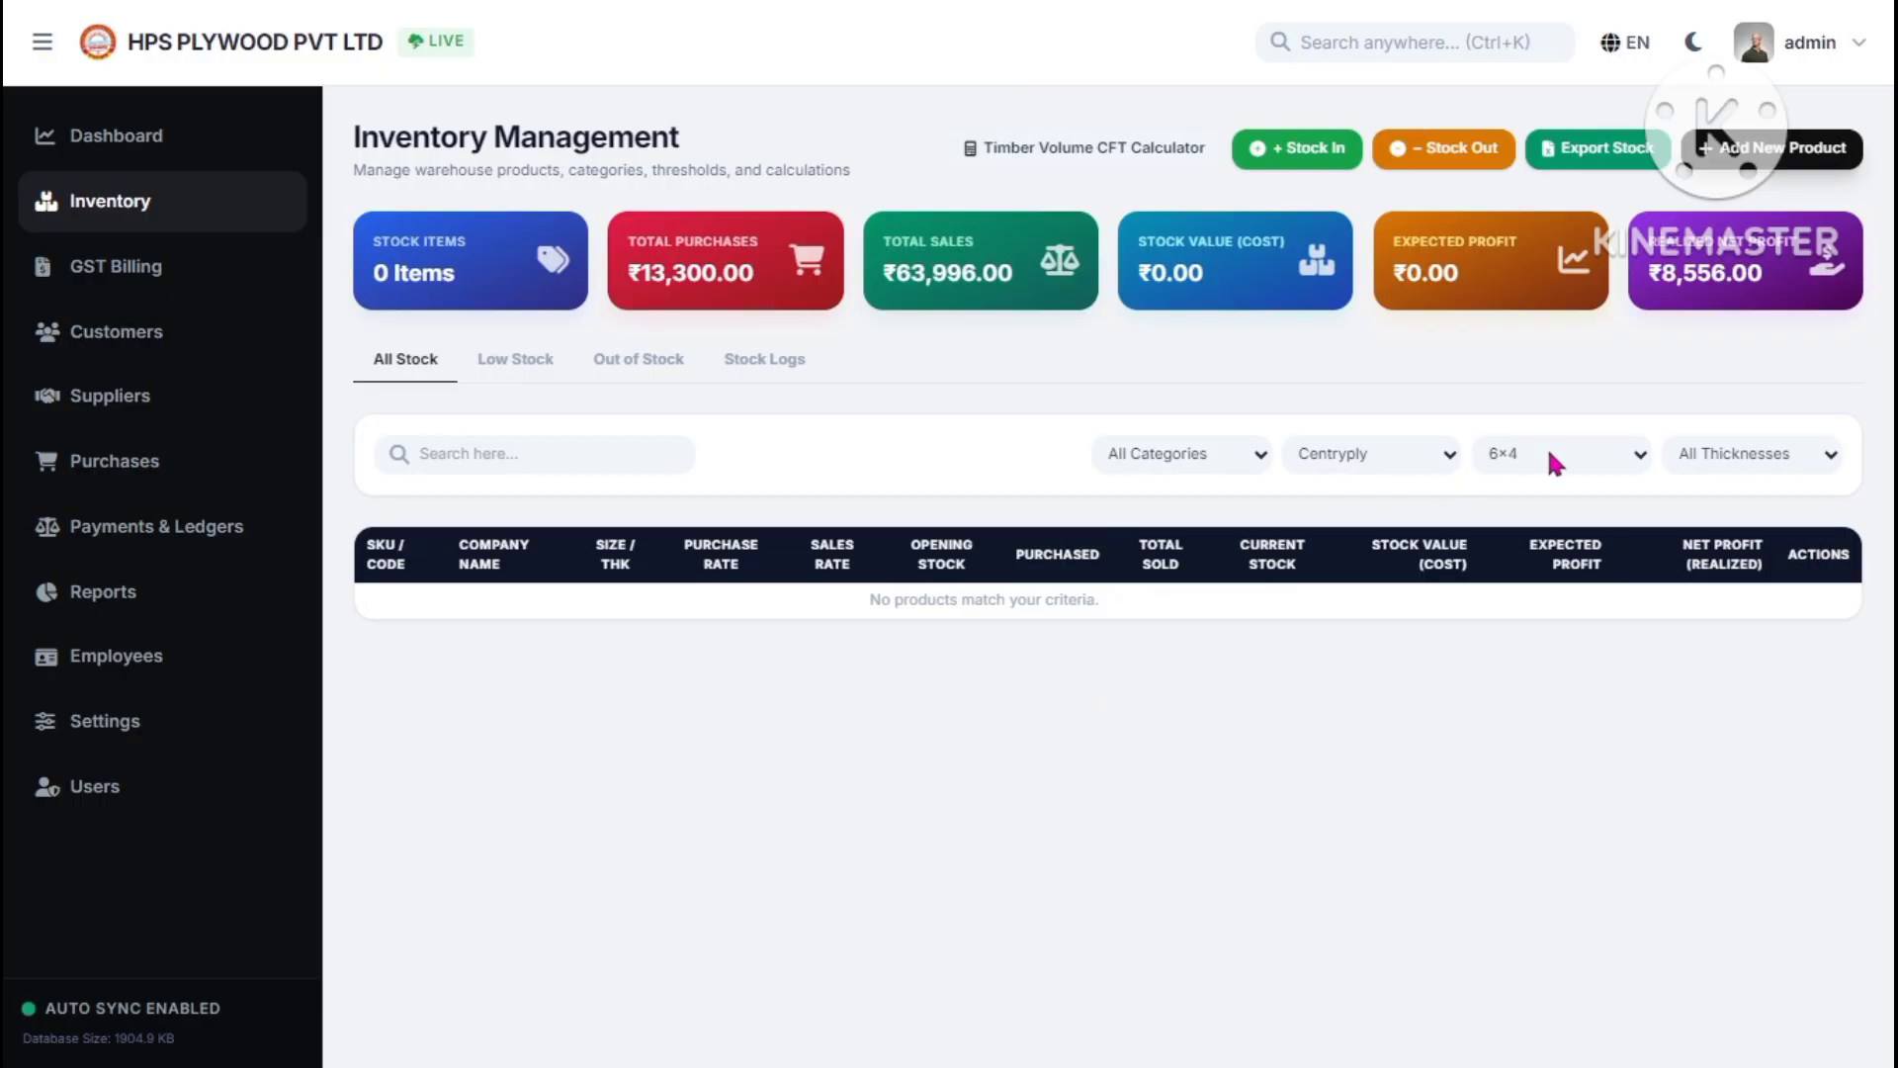
click(1554, 460)
click(1410, 459)
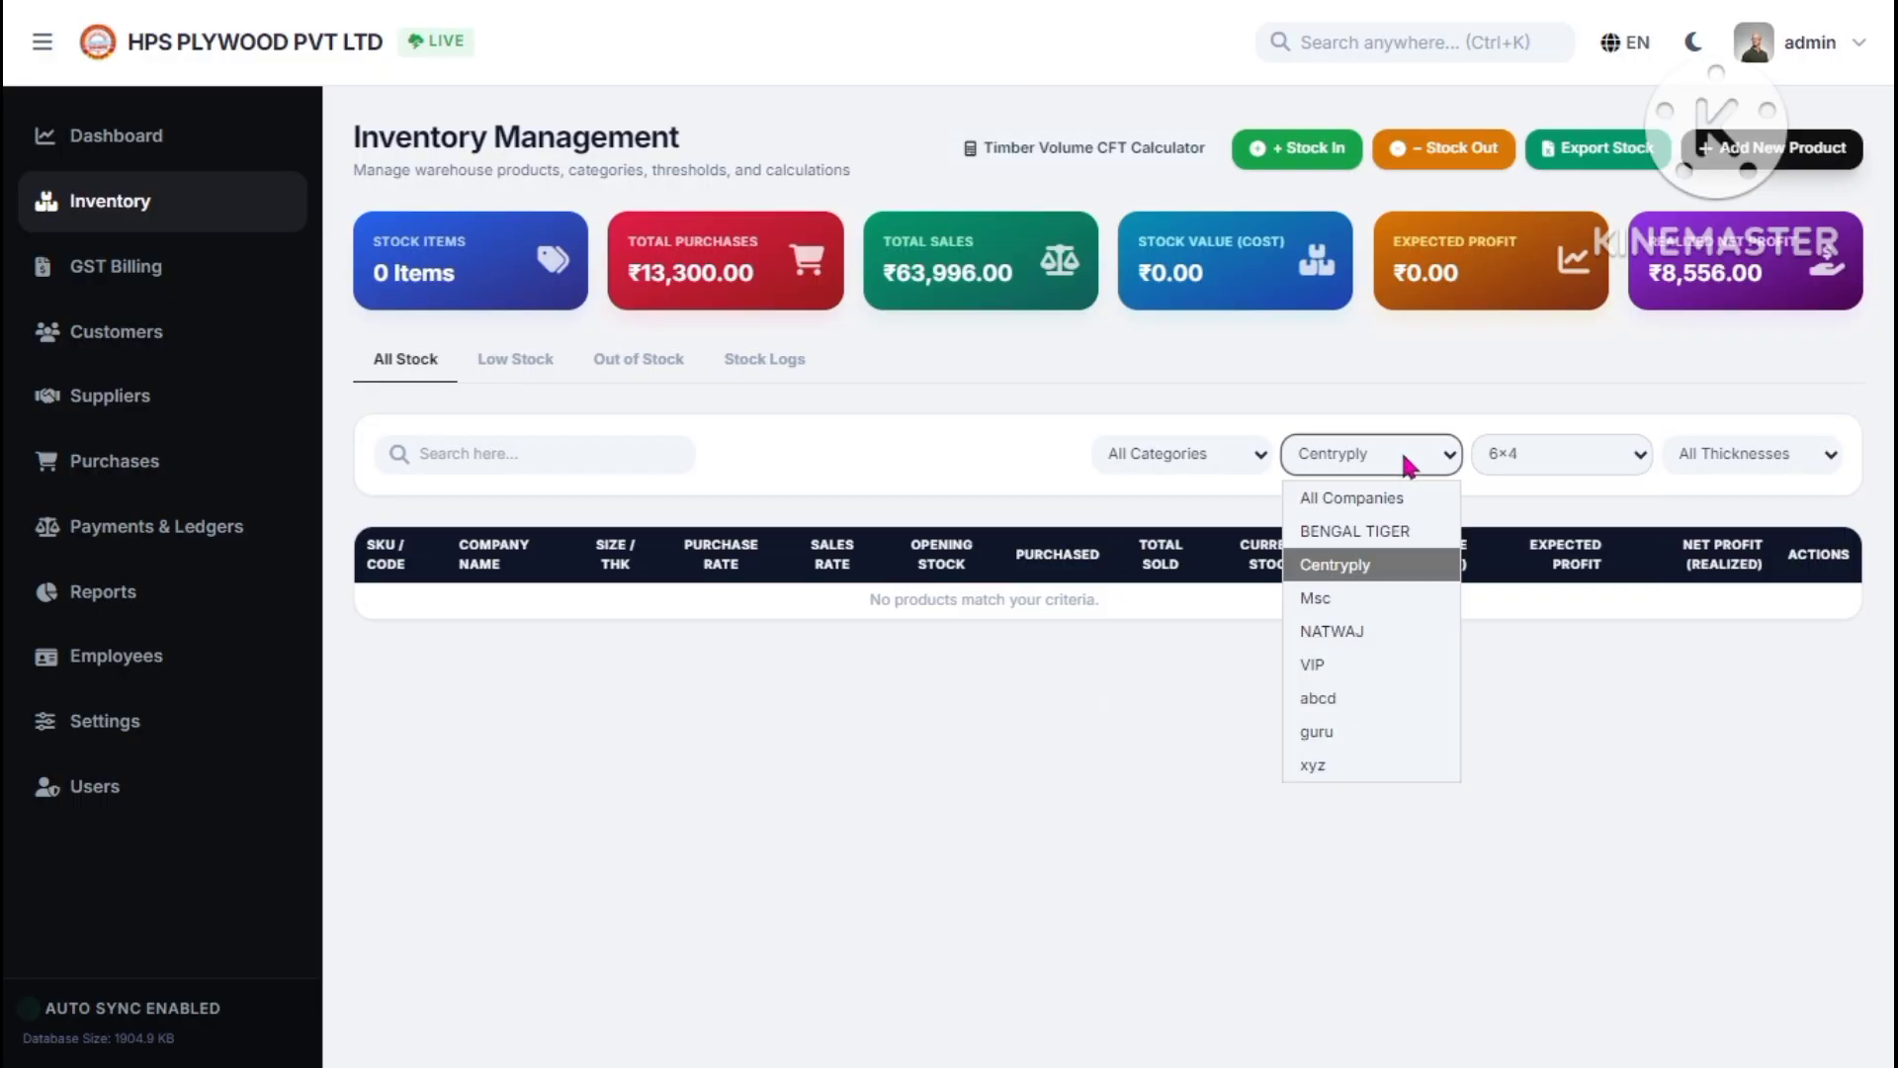
click(1364, 500)
click(1527, 455)
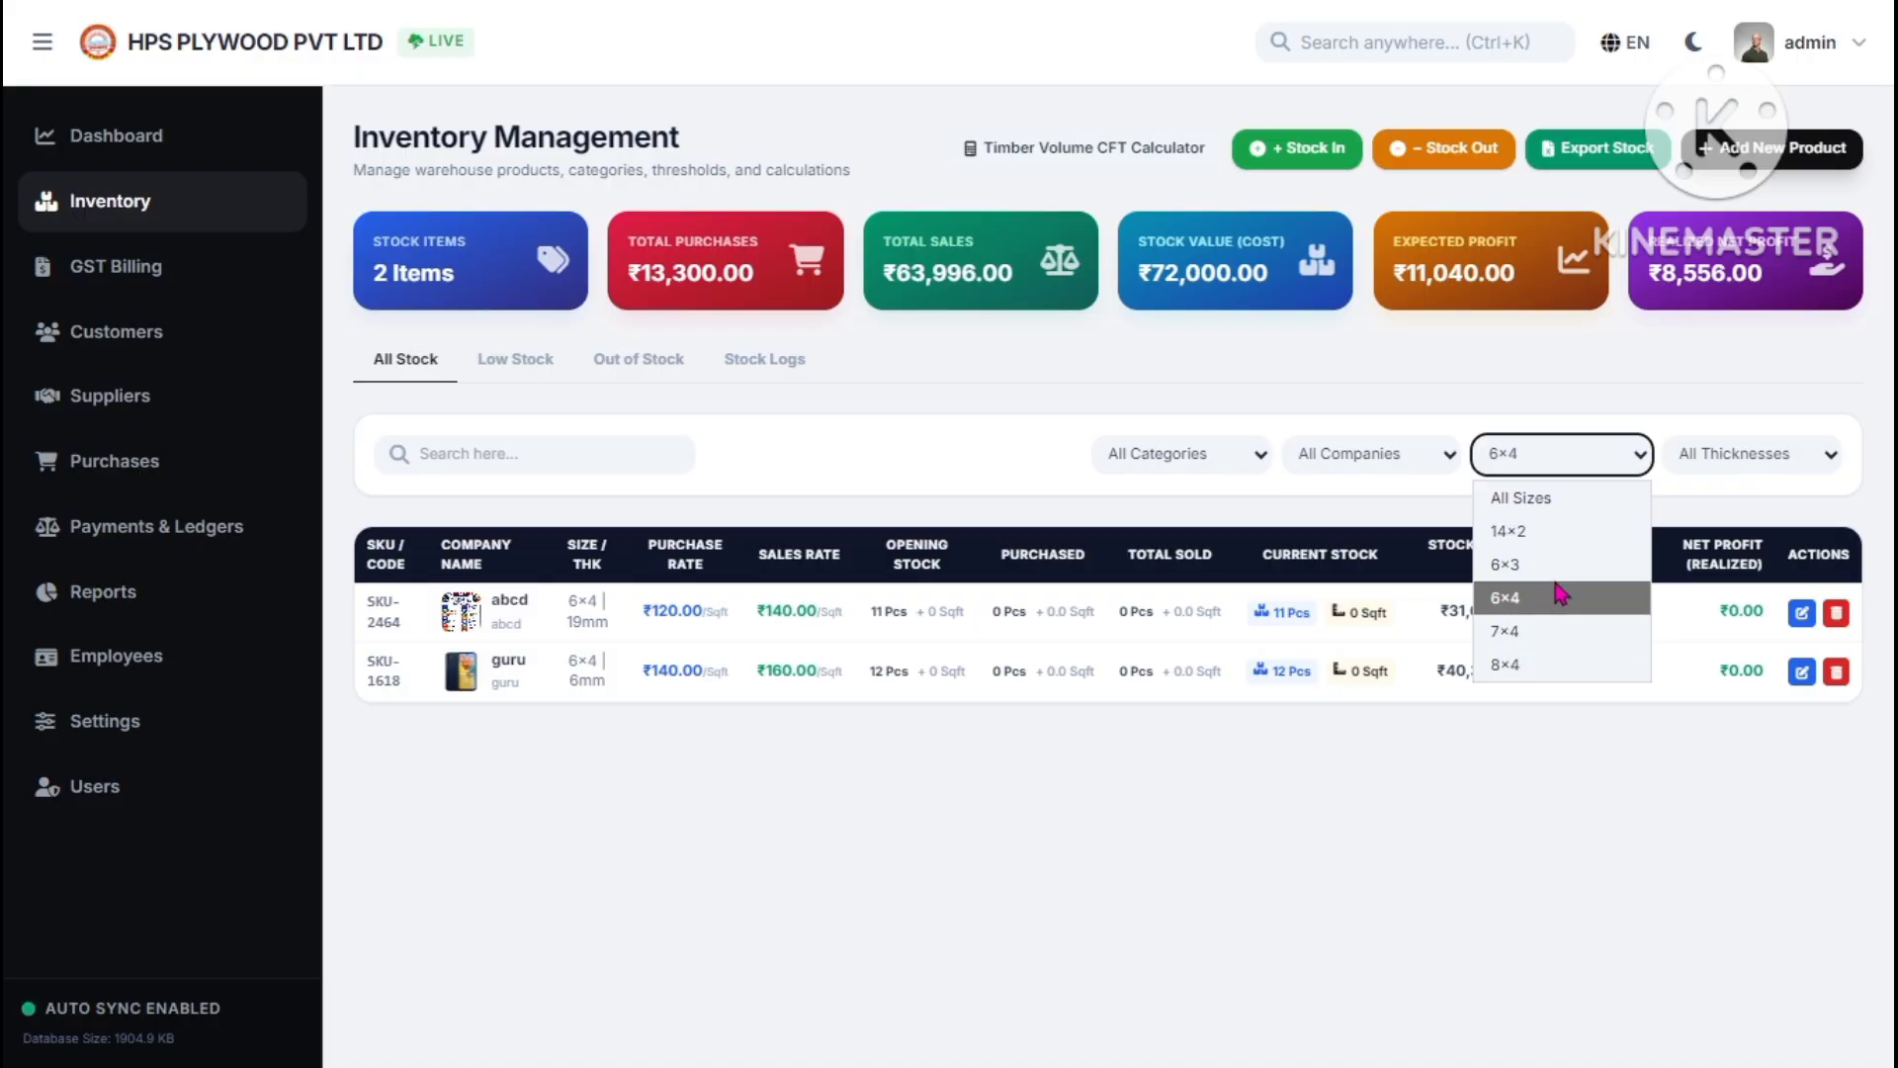
click(1676, 454)
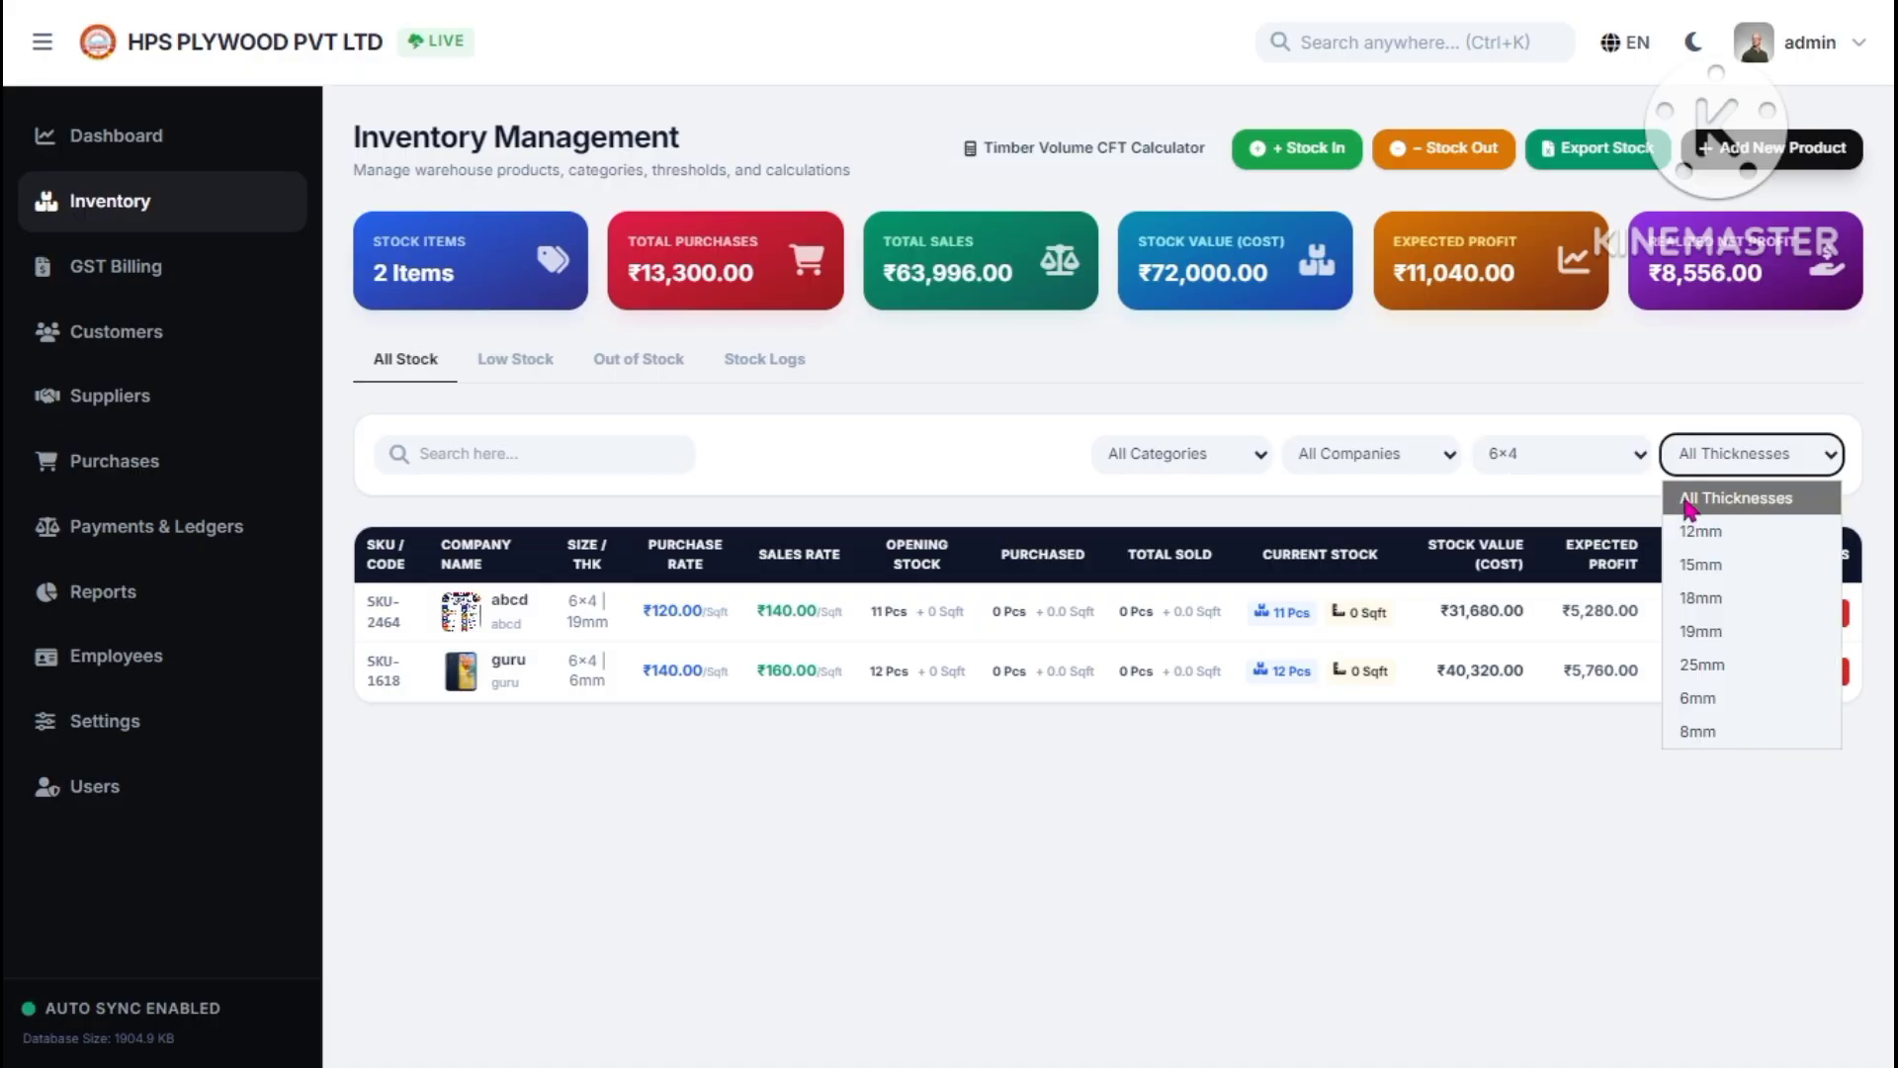
click(1557, 439)
click(1540, 488)
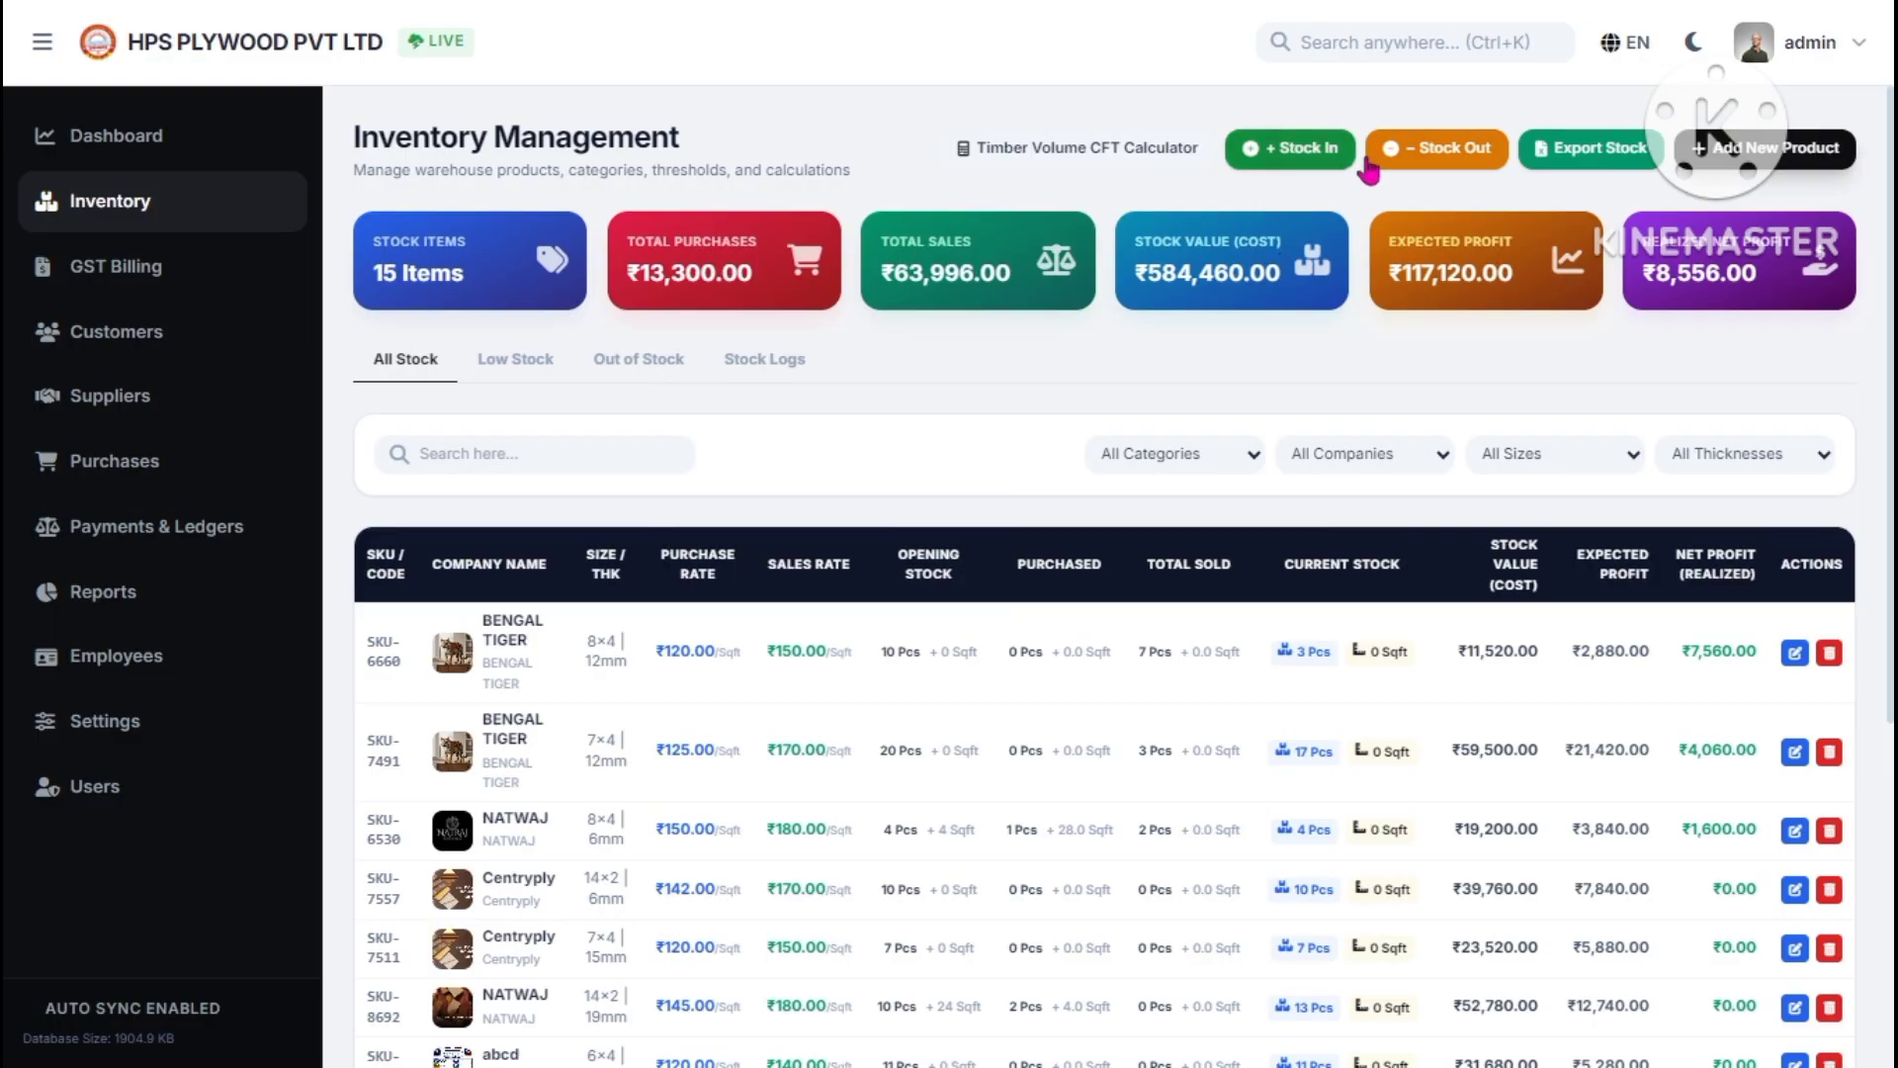
- Start a stock-in for abcd 6×4 19mm in pieces, then cancel and view the stock logs
click(1247, 157)
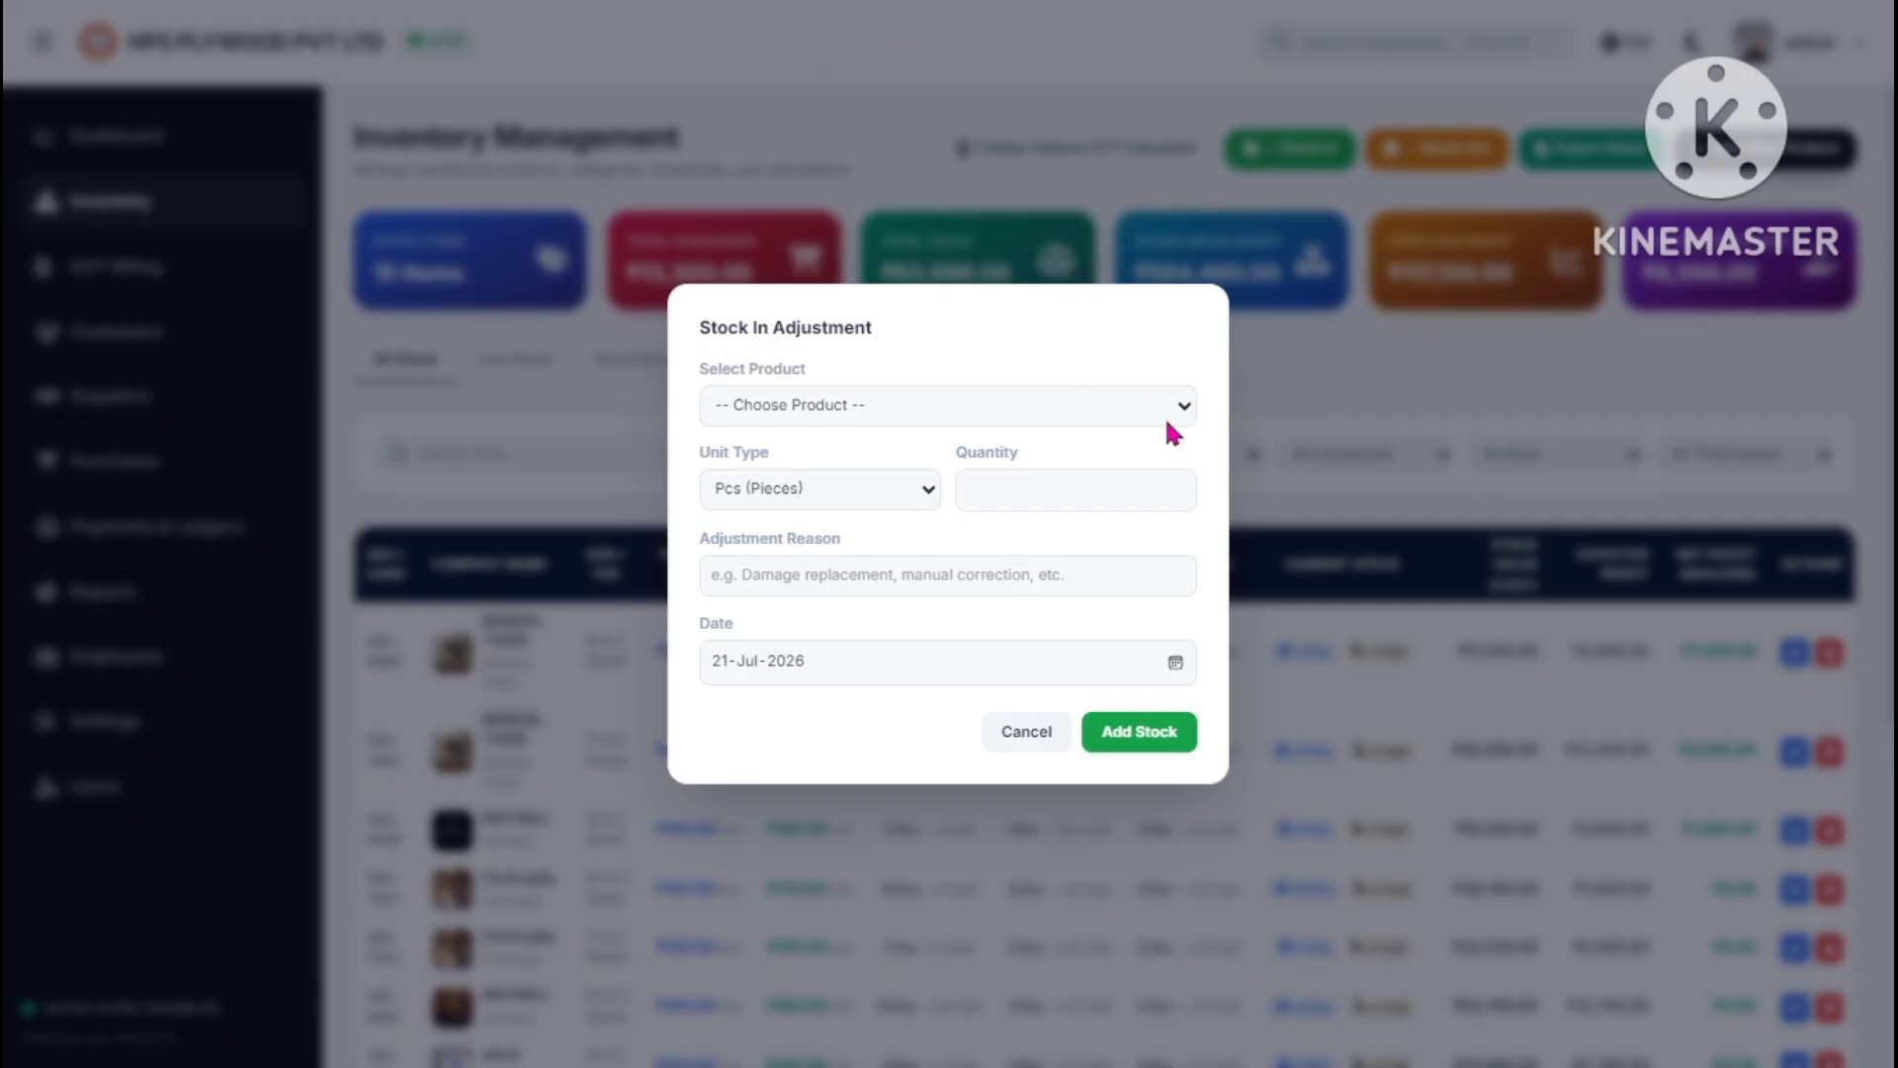
click(988, 401)
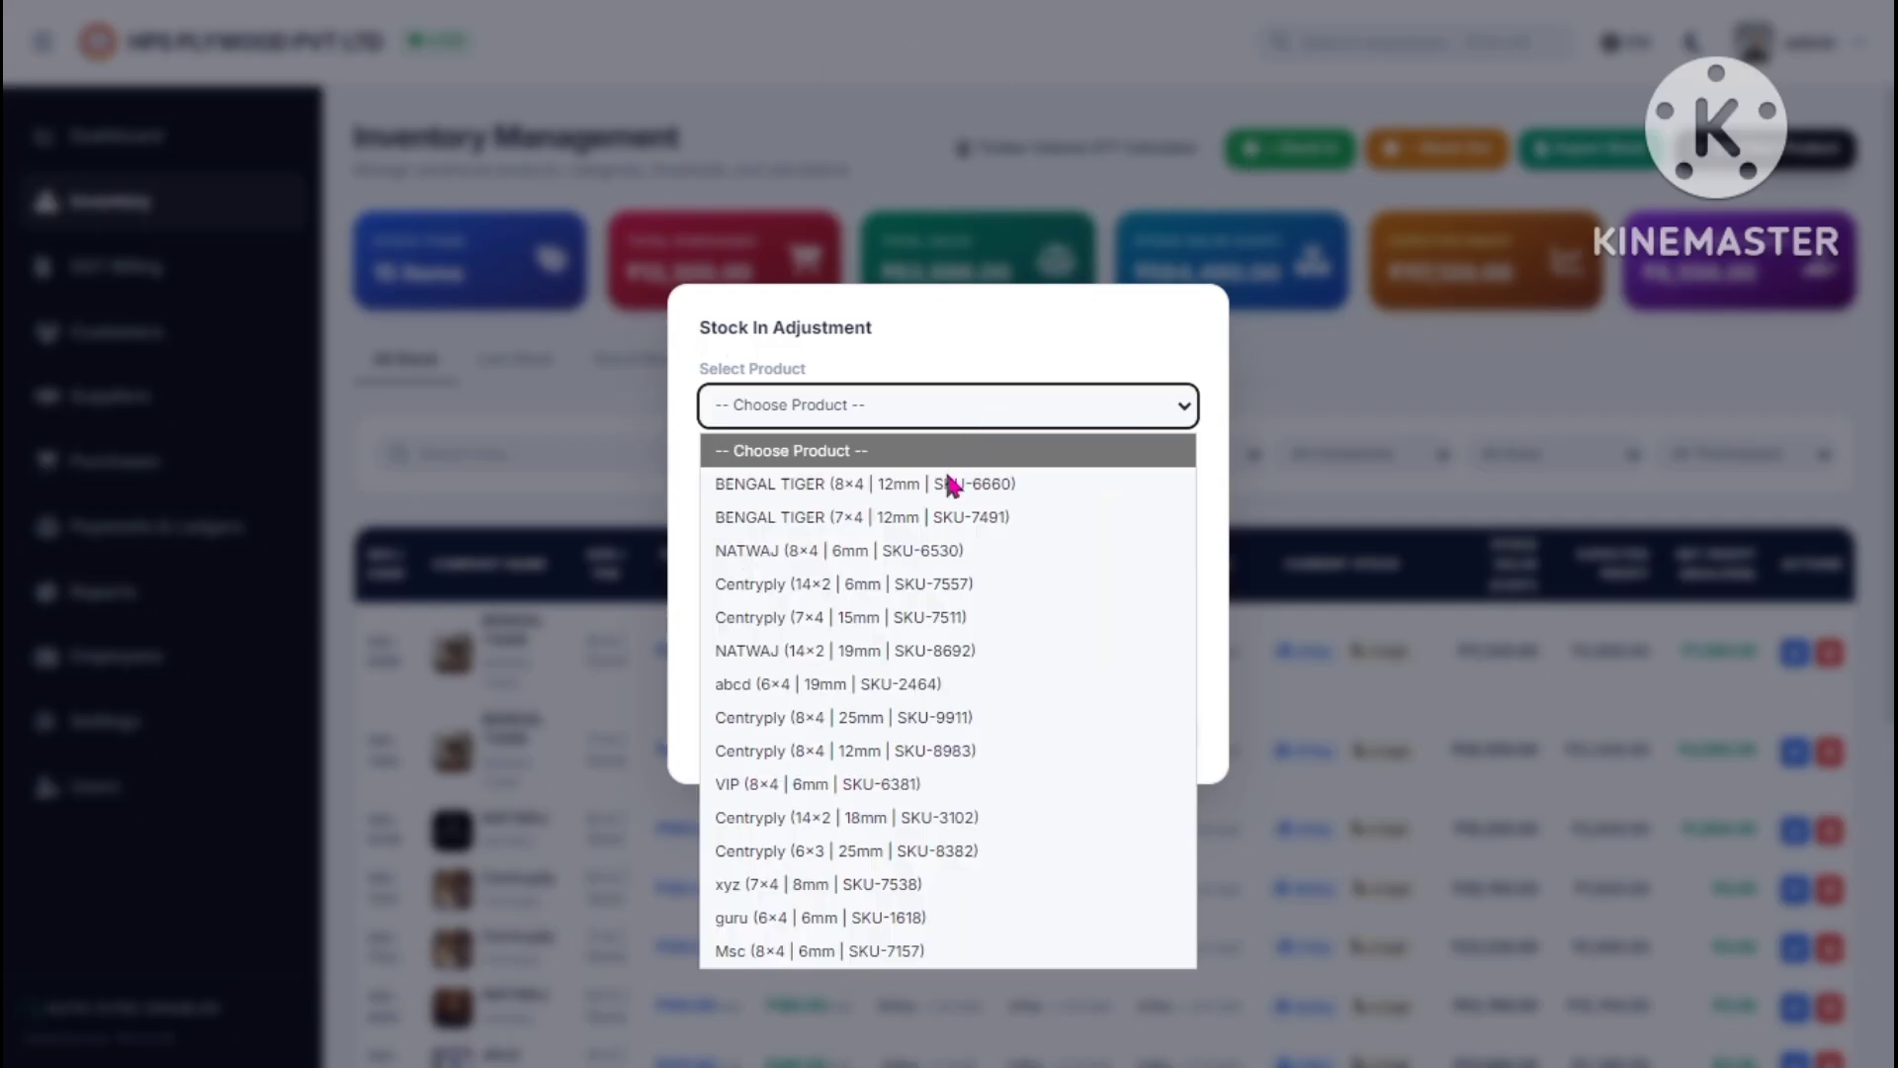
click(839, 704)
click(810, 489)
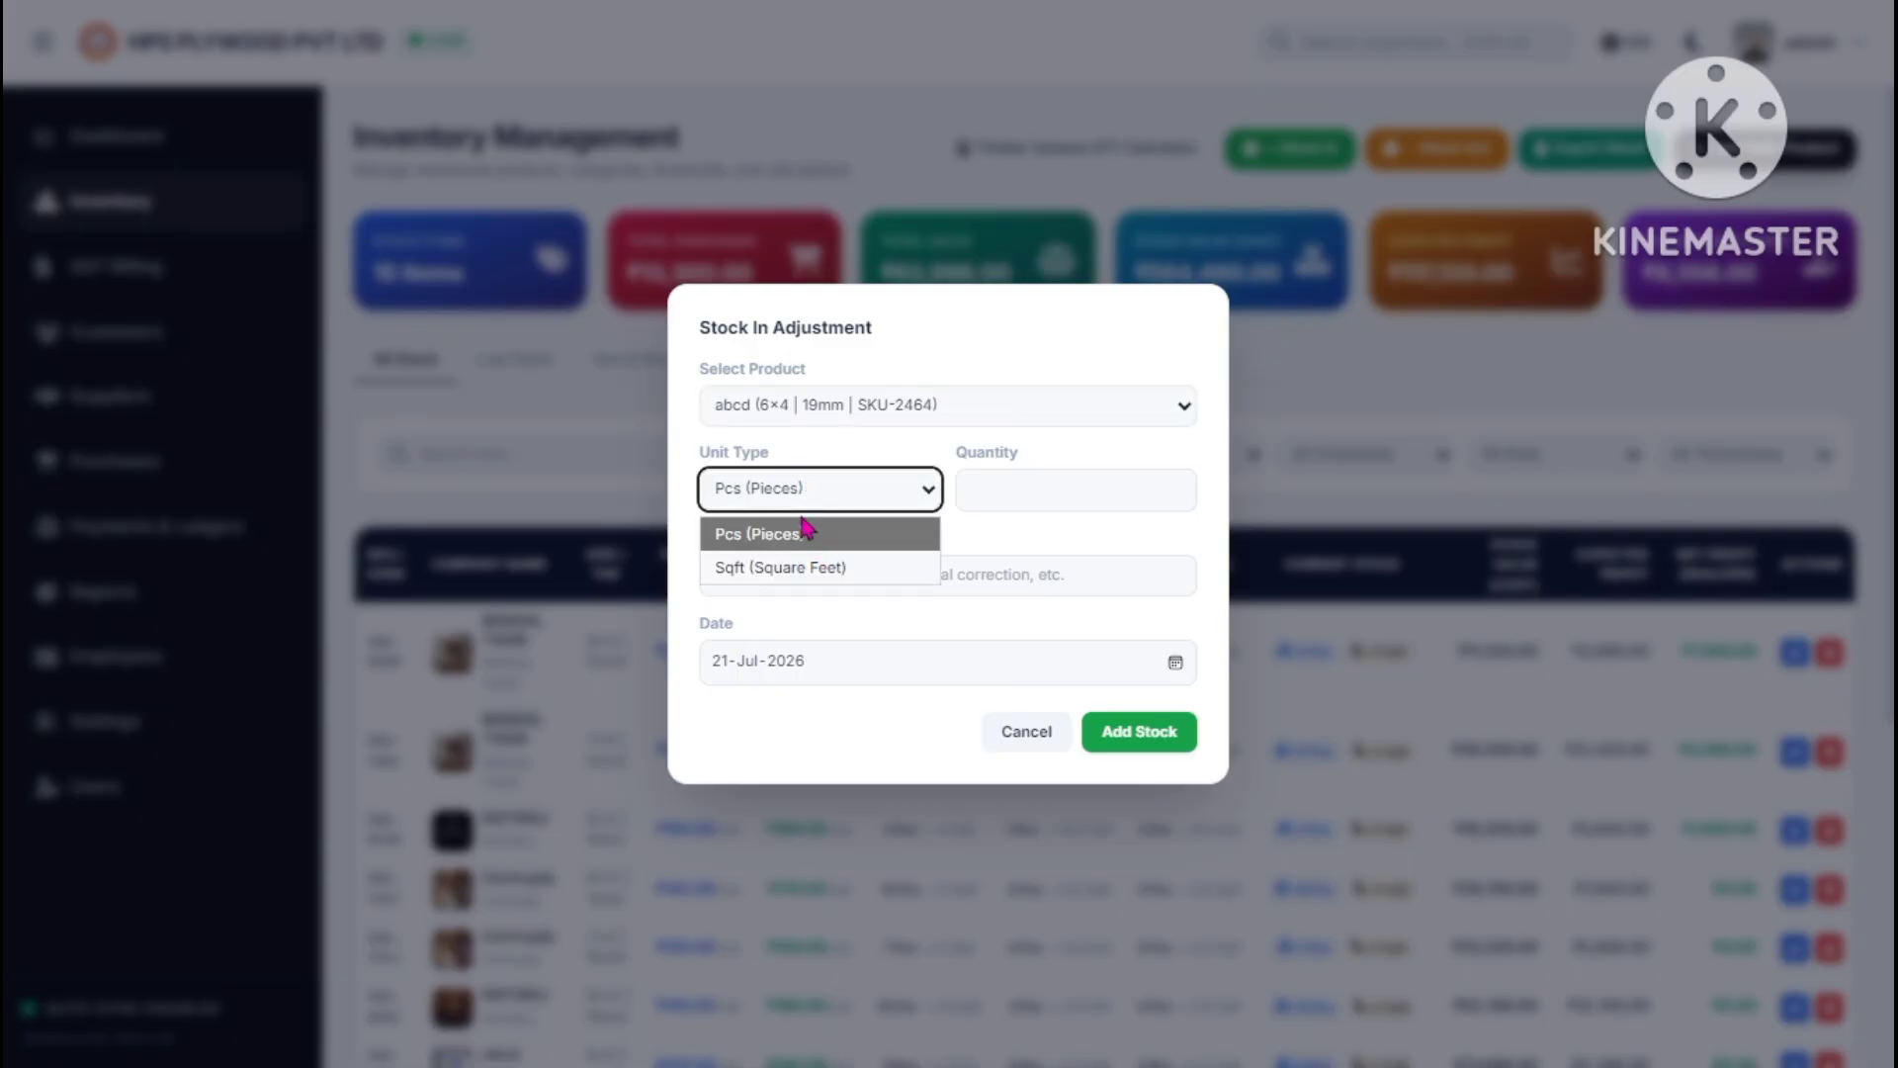
click(979, 486)
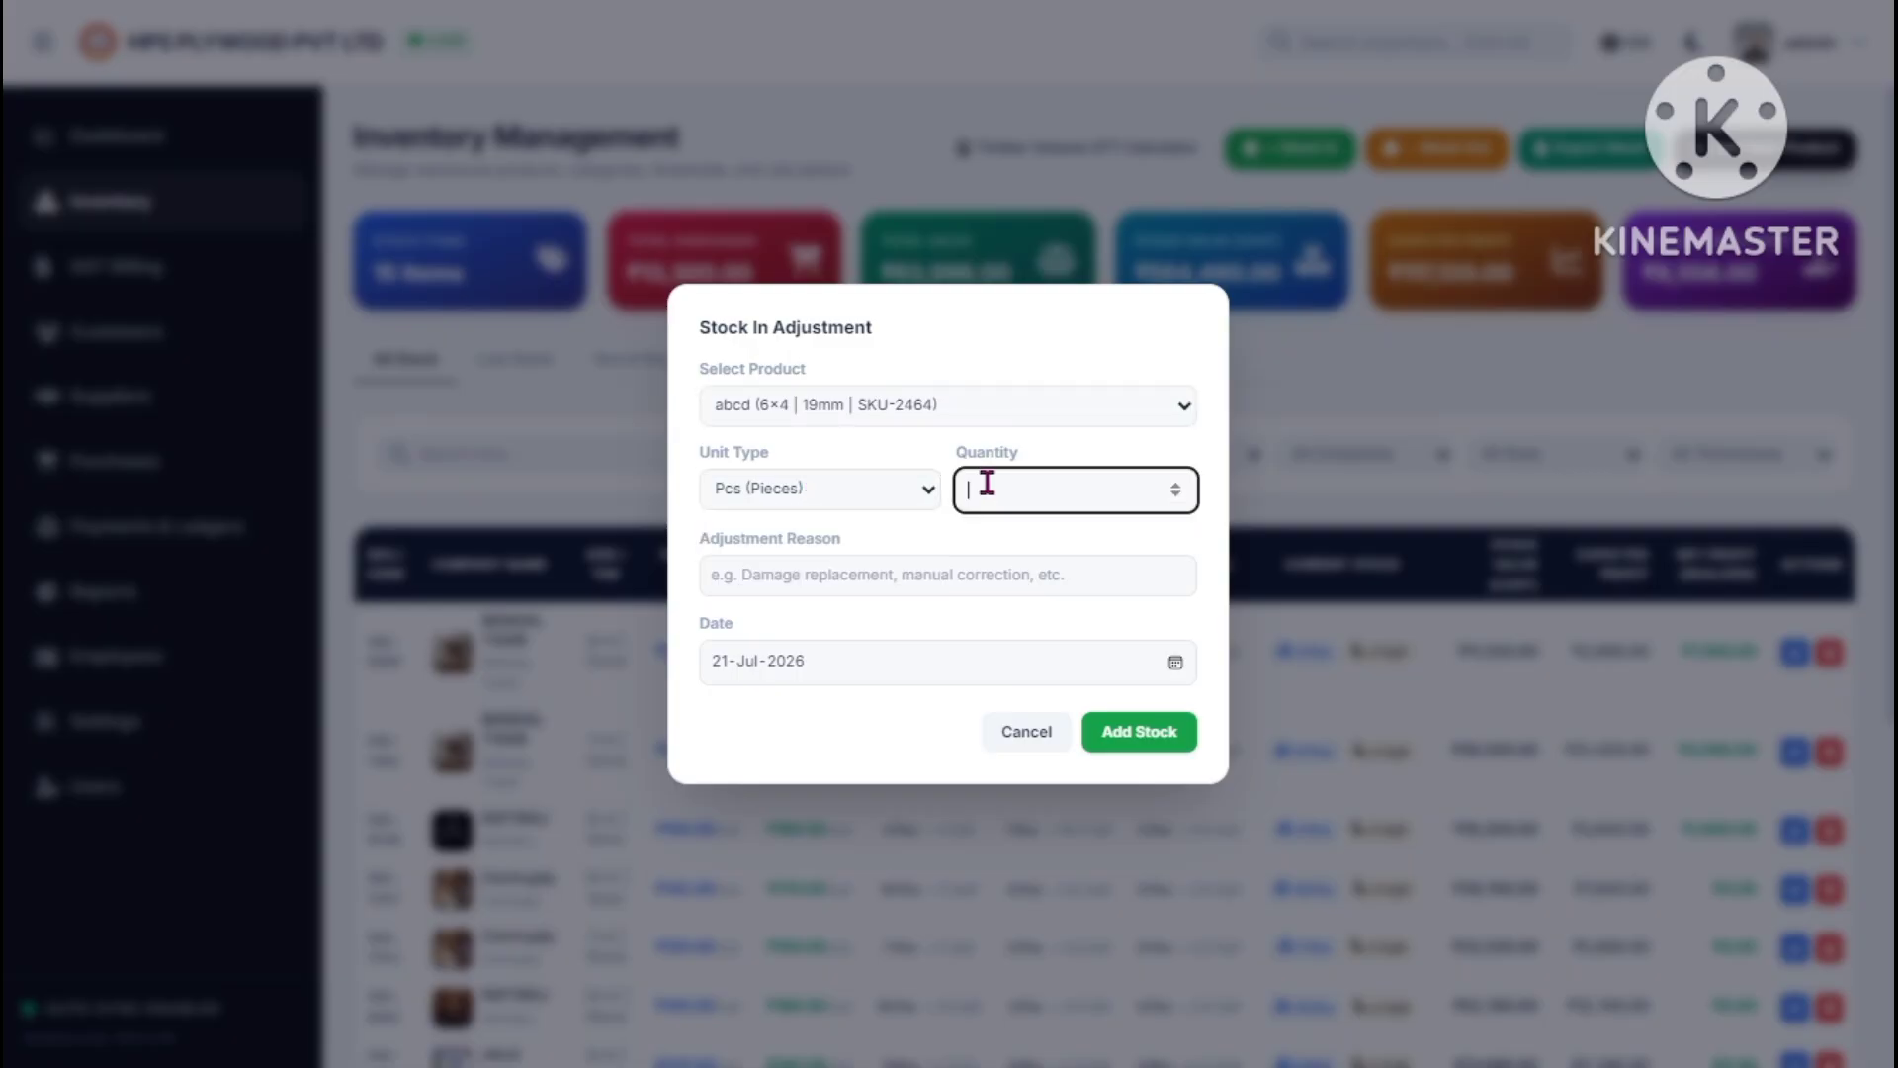
click(784, 580)
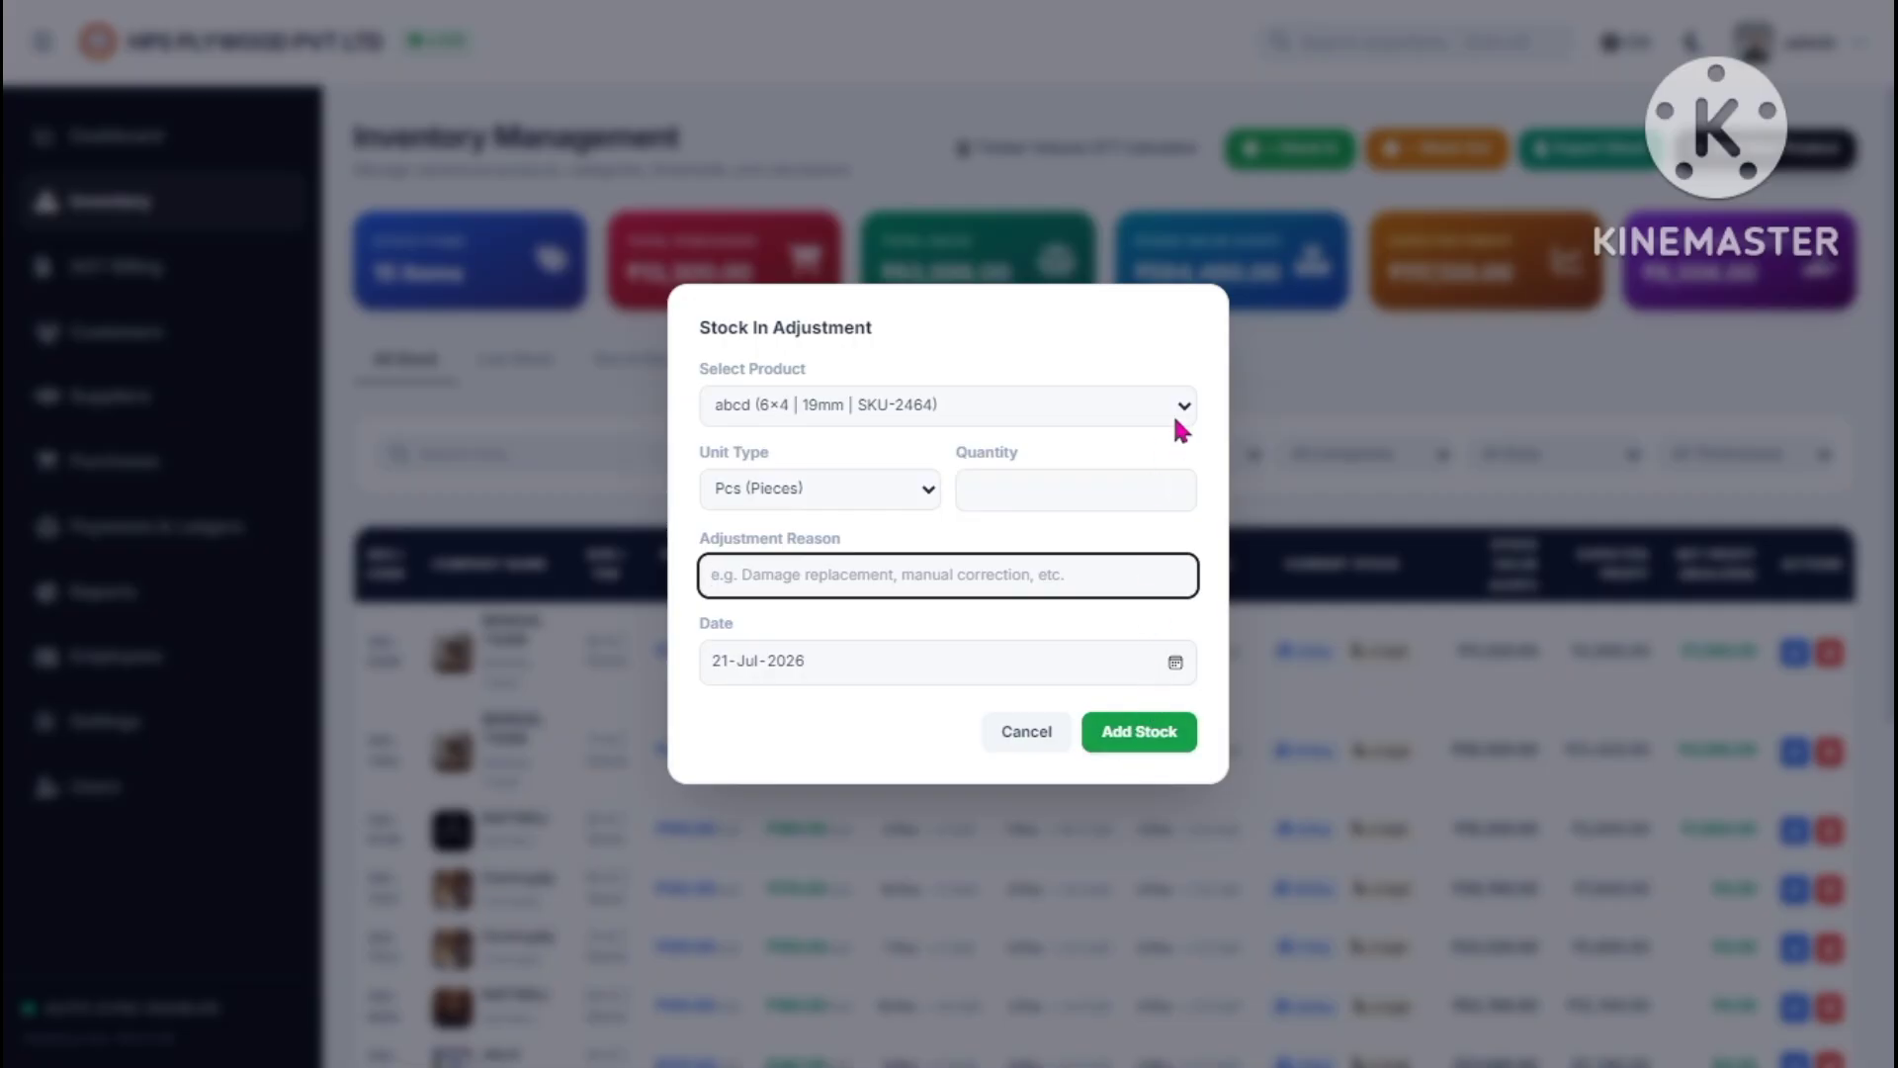
click(1030, 733)
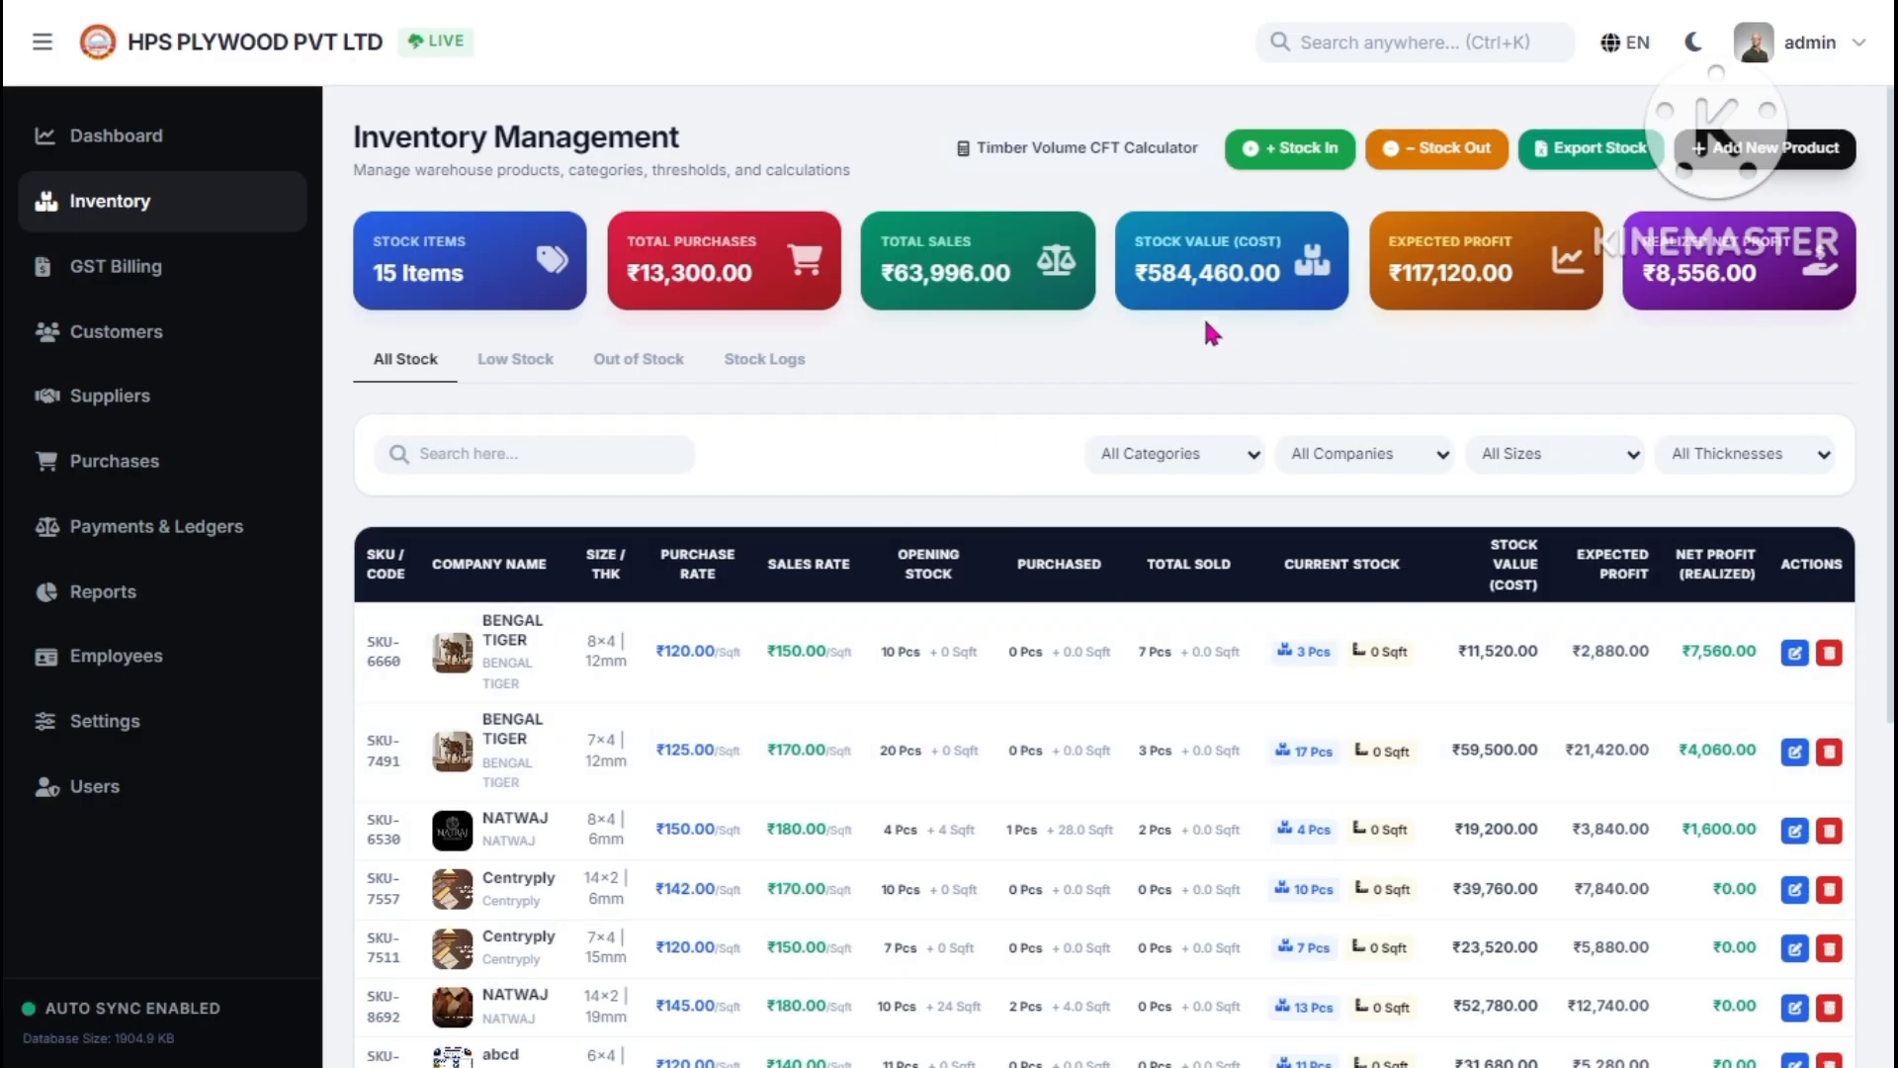
click(757, 359)
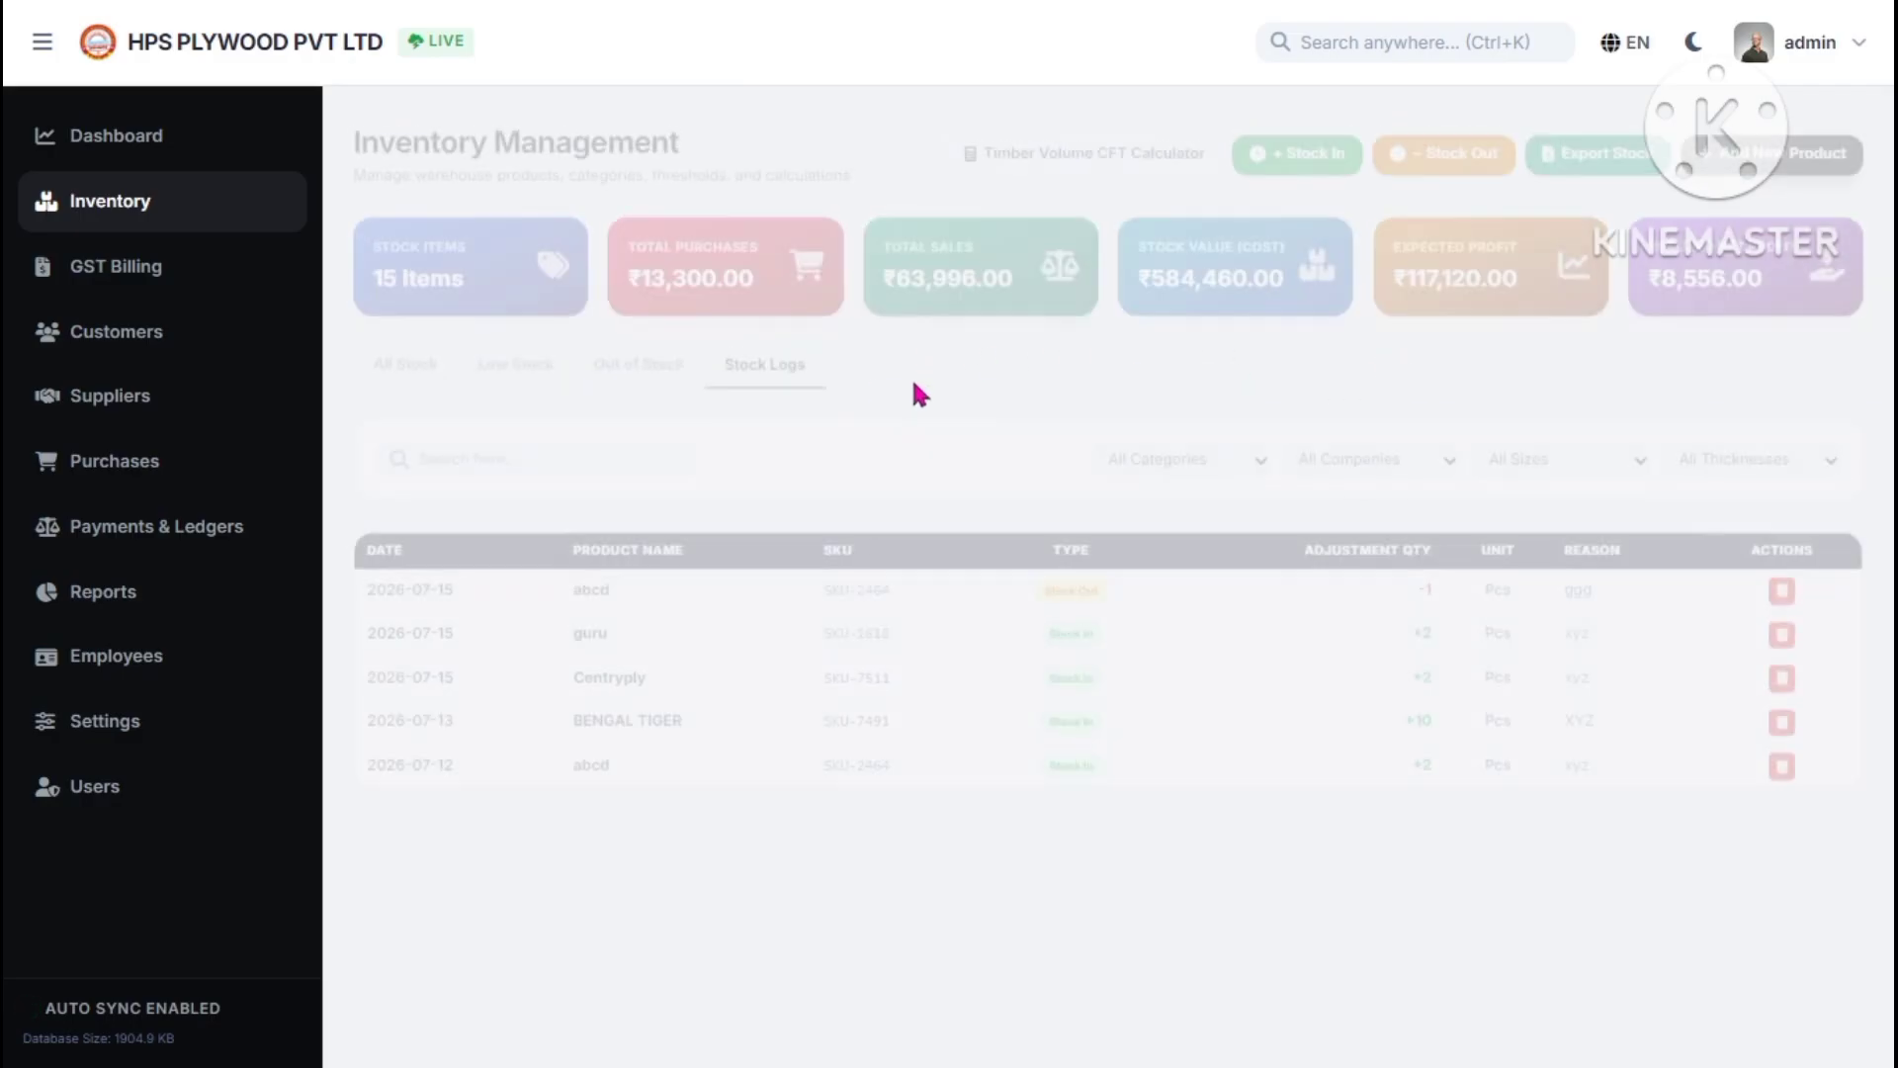
- Add 10 pieces of Centryply 8×4 12mm with reason xyz and check its log entry
click(1296, 153)
click(903, 402)
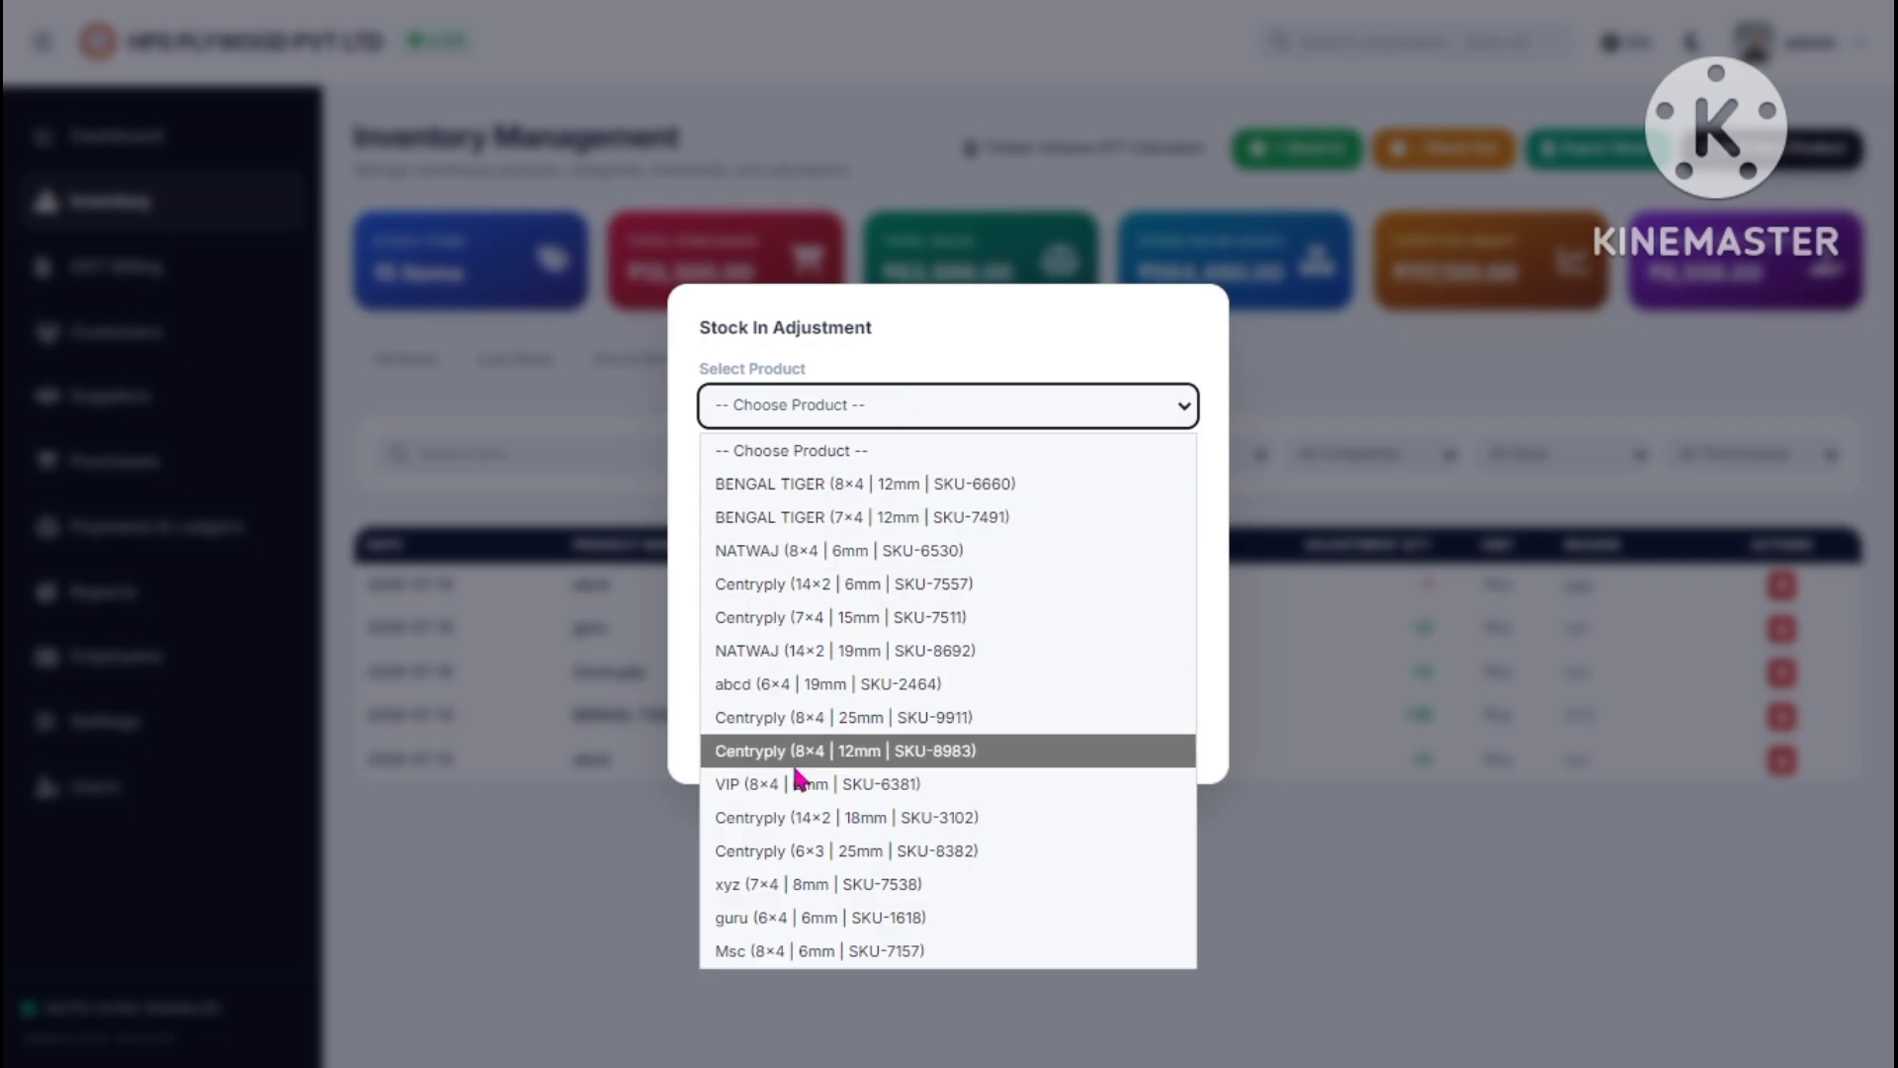
click(797, 752)
click(779, 490)
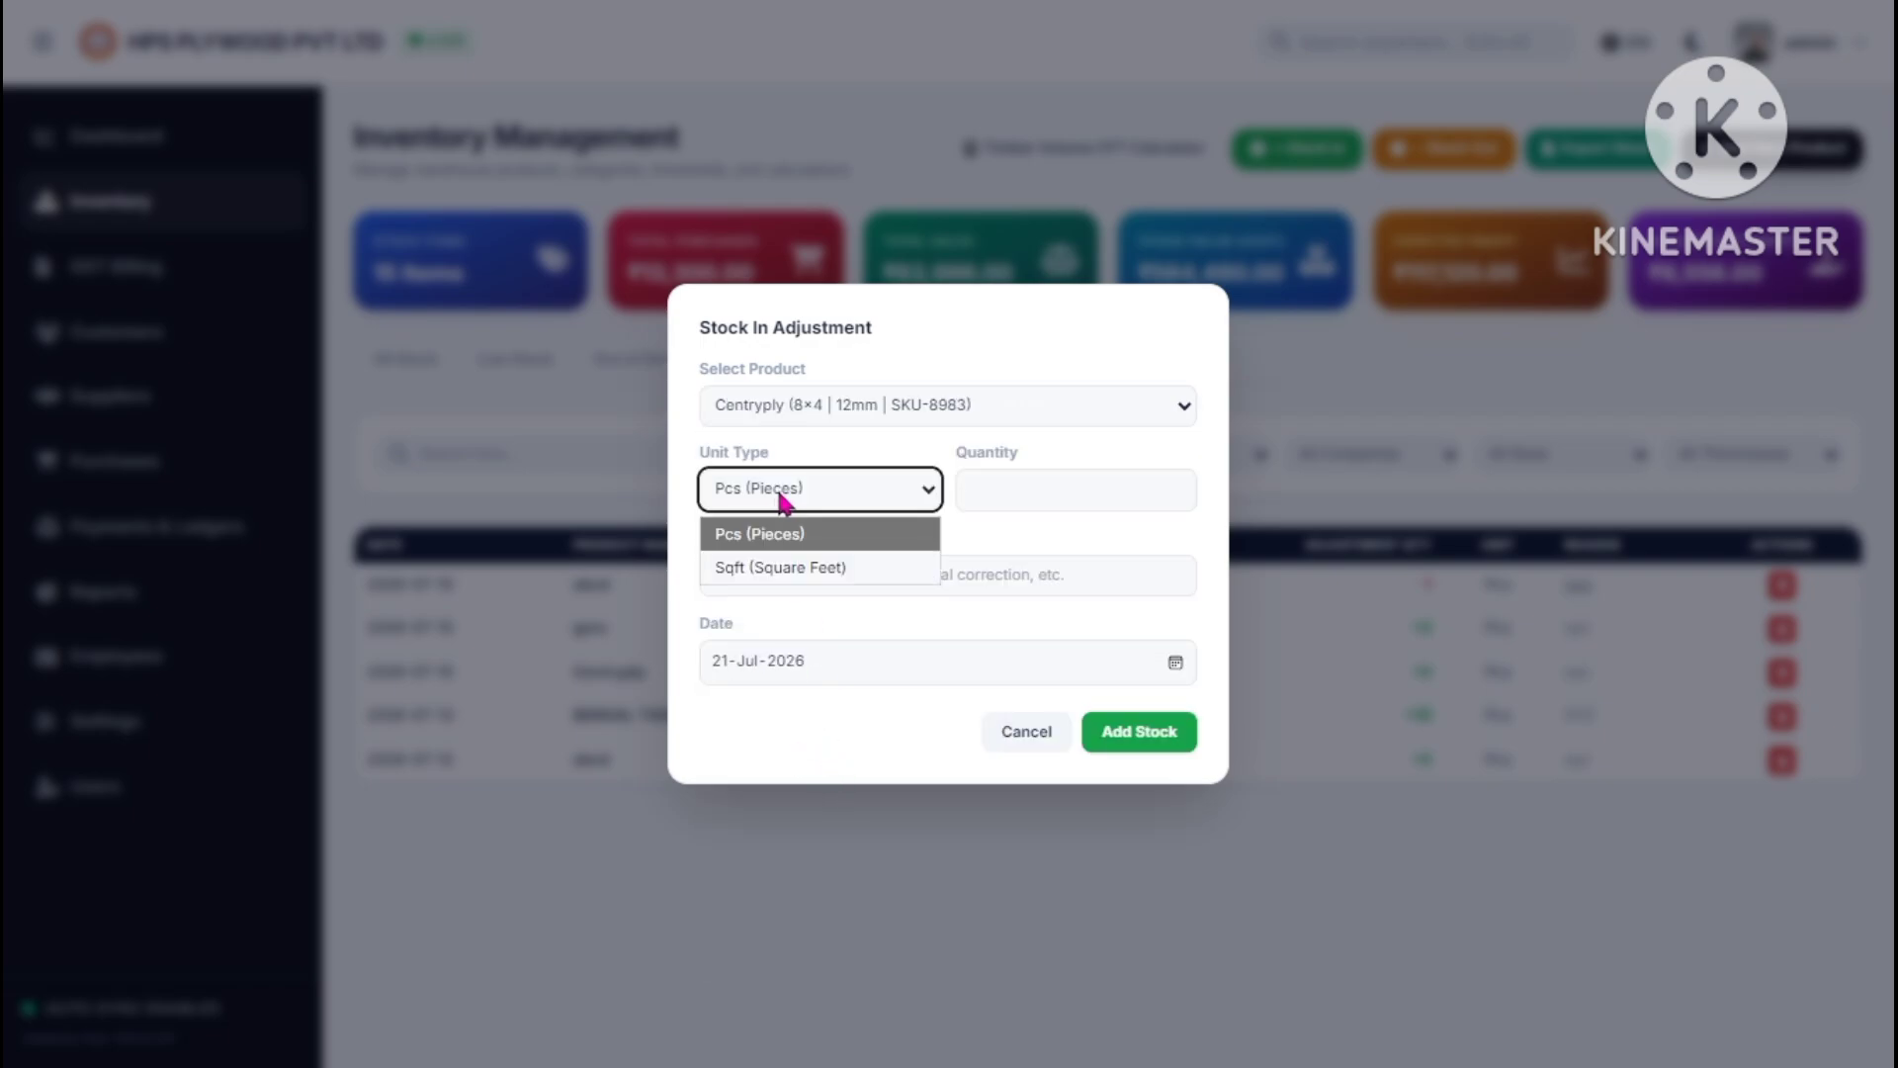
click(989, 488)
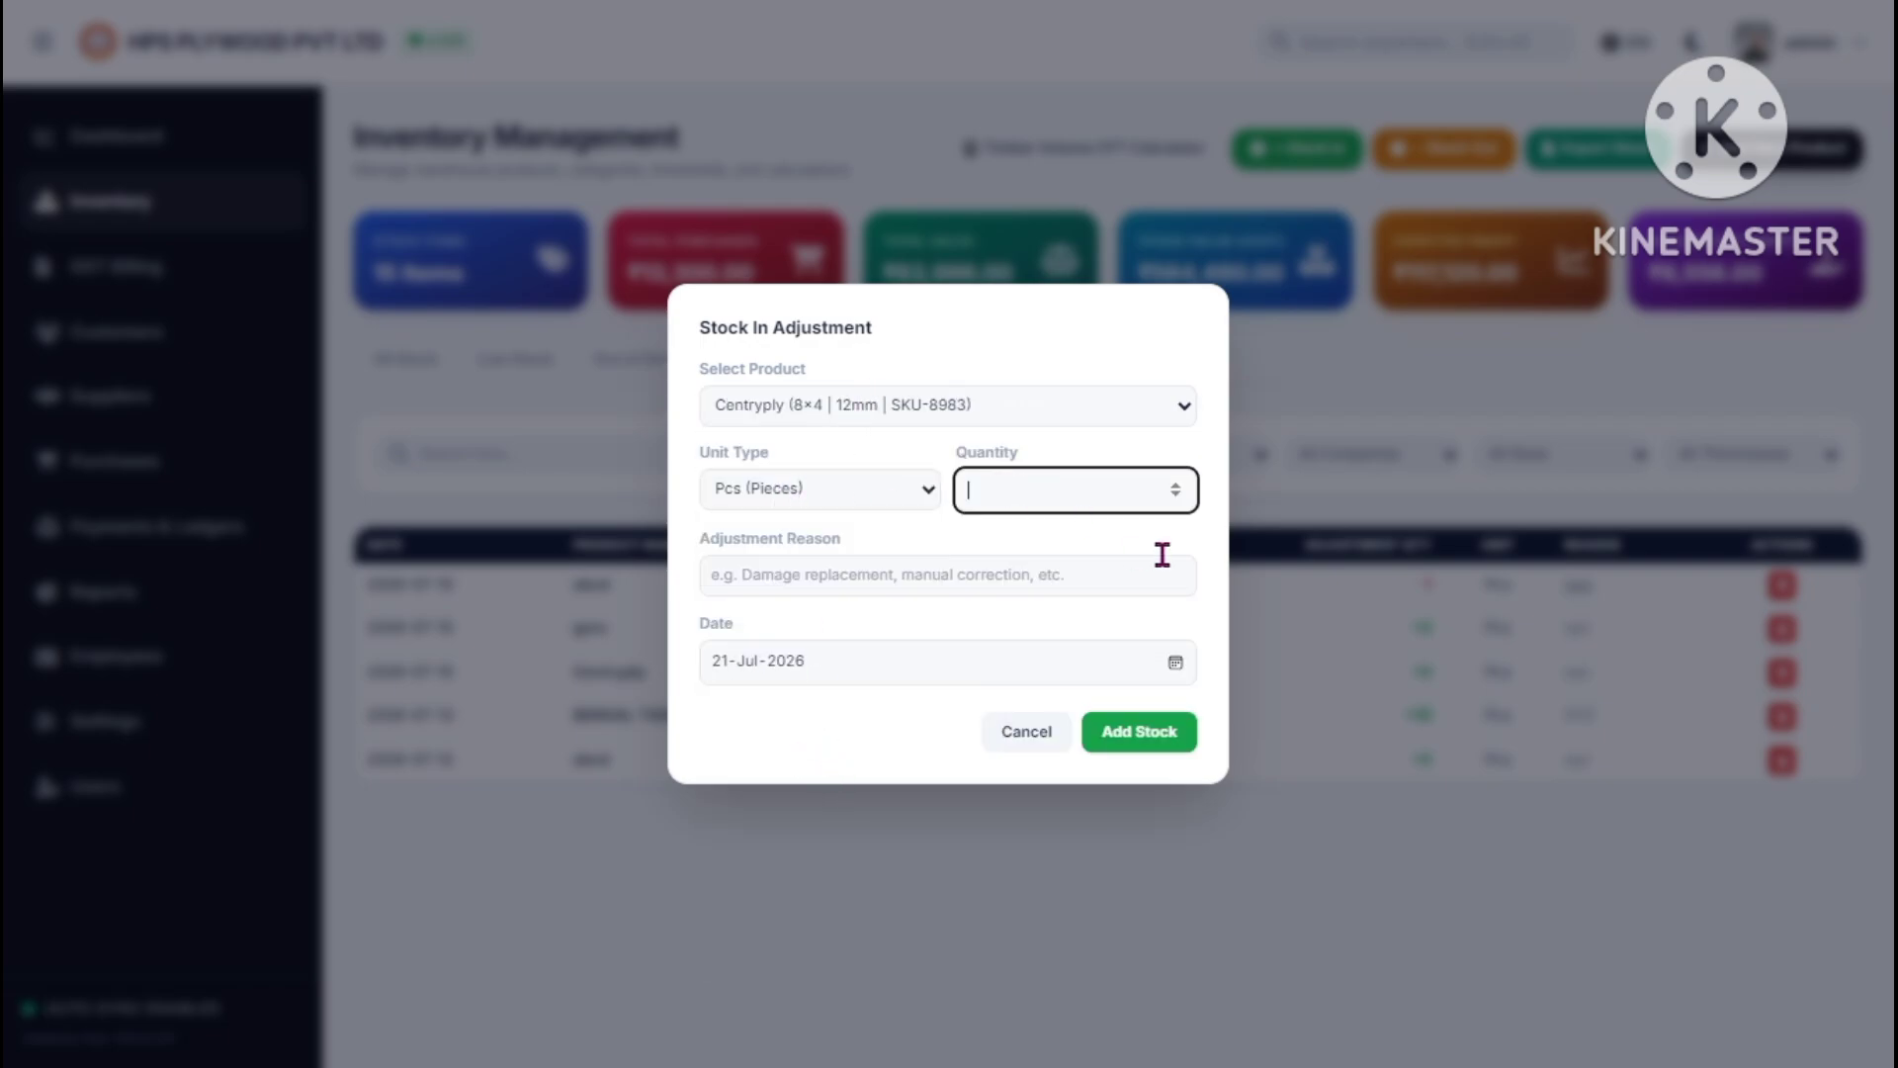
click(970, 583)
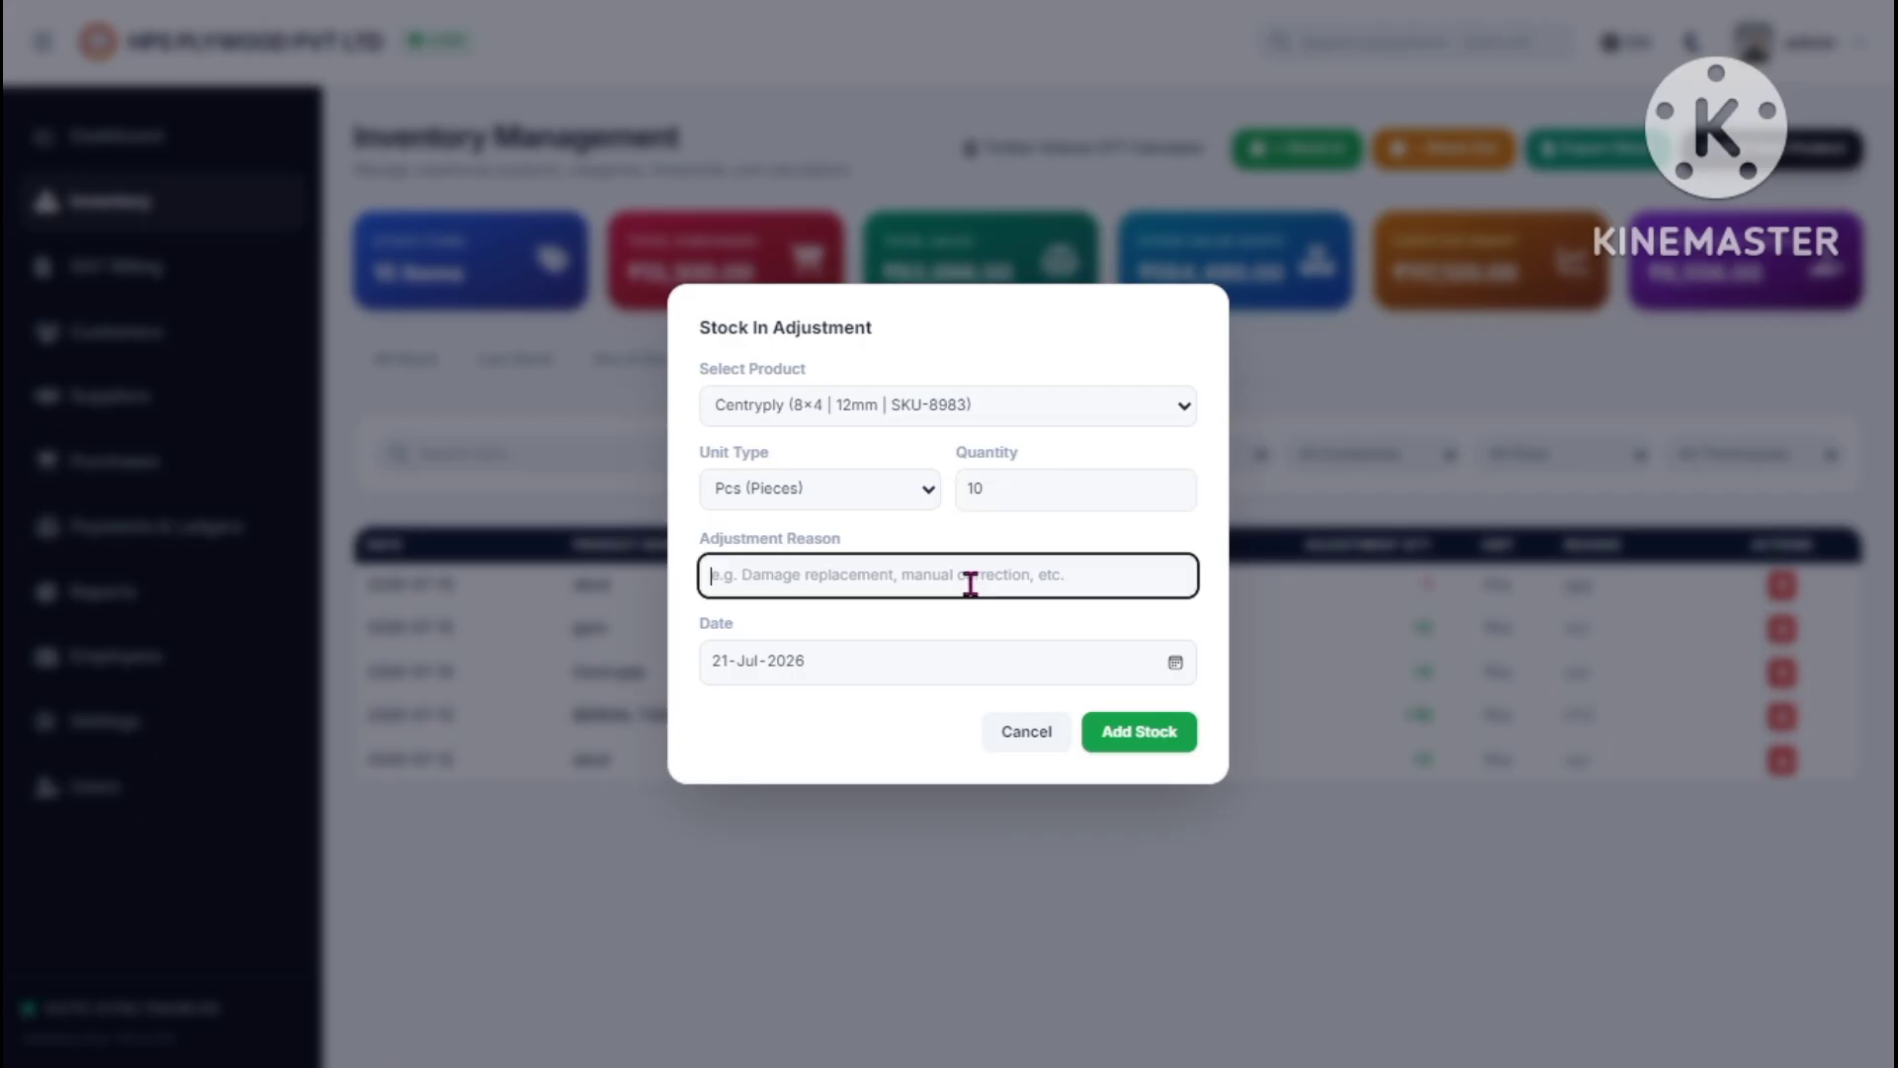
text(xyz)
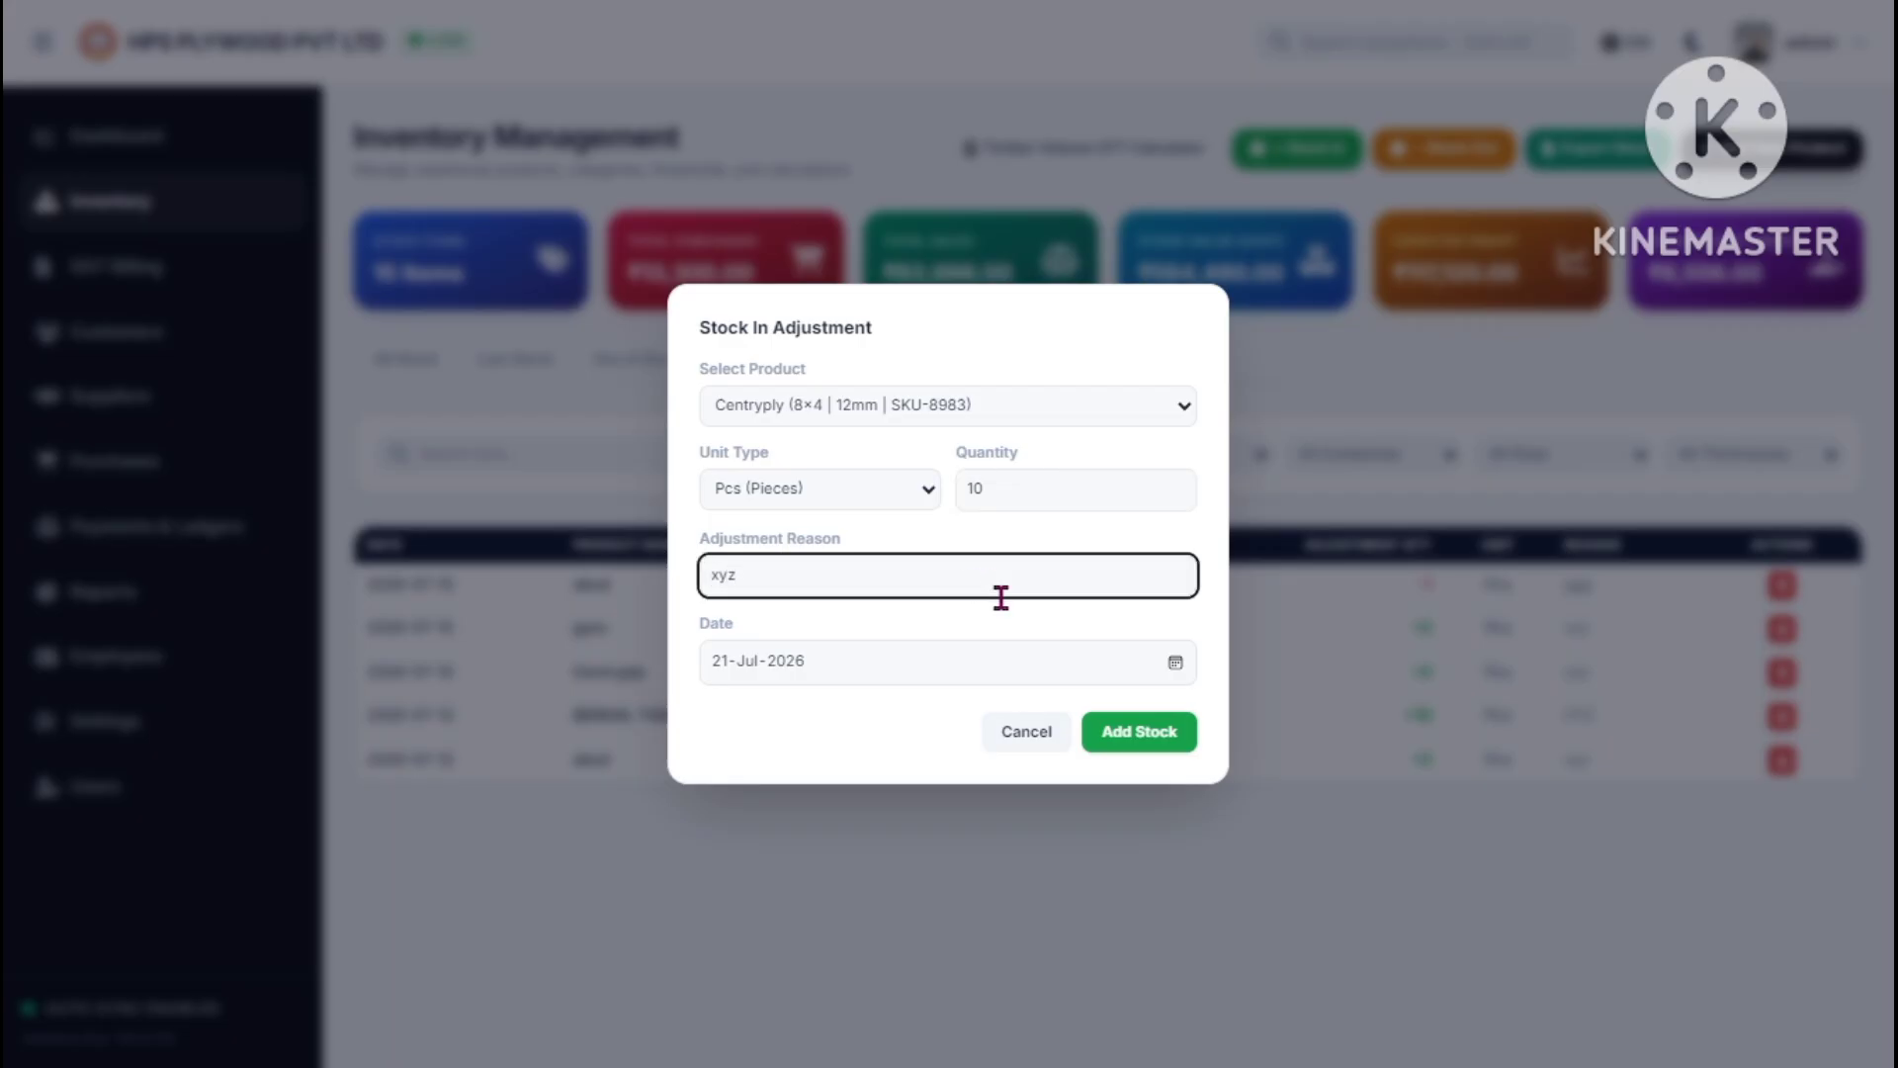
click(1137, 732)
drag(581, 584, 1463, 591)
click(1478, 595)
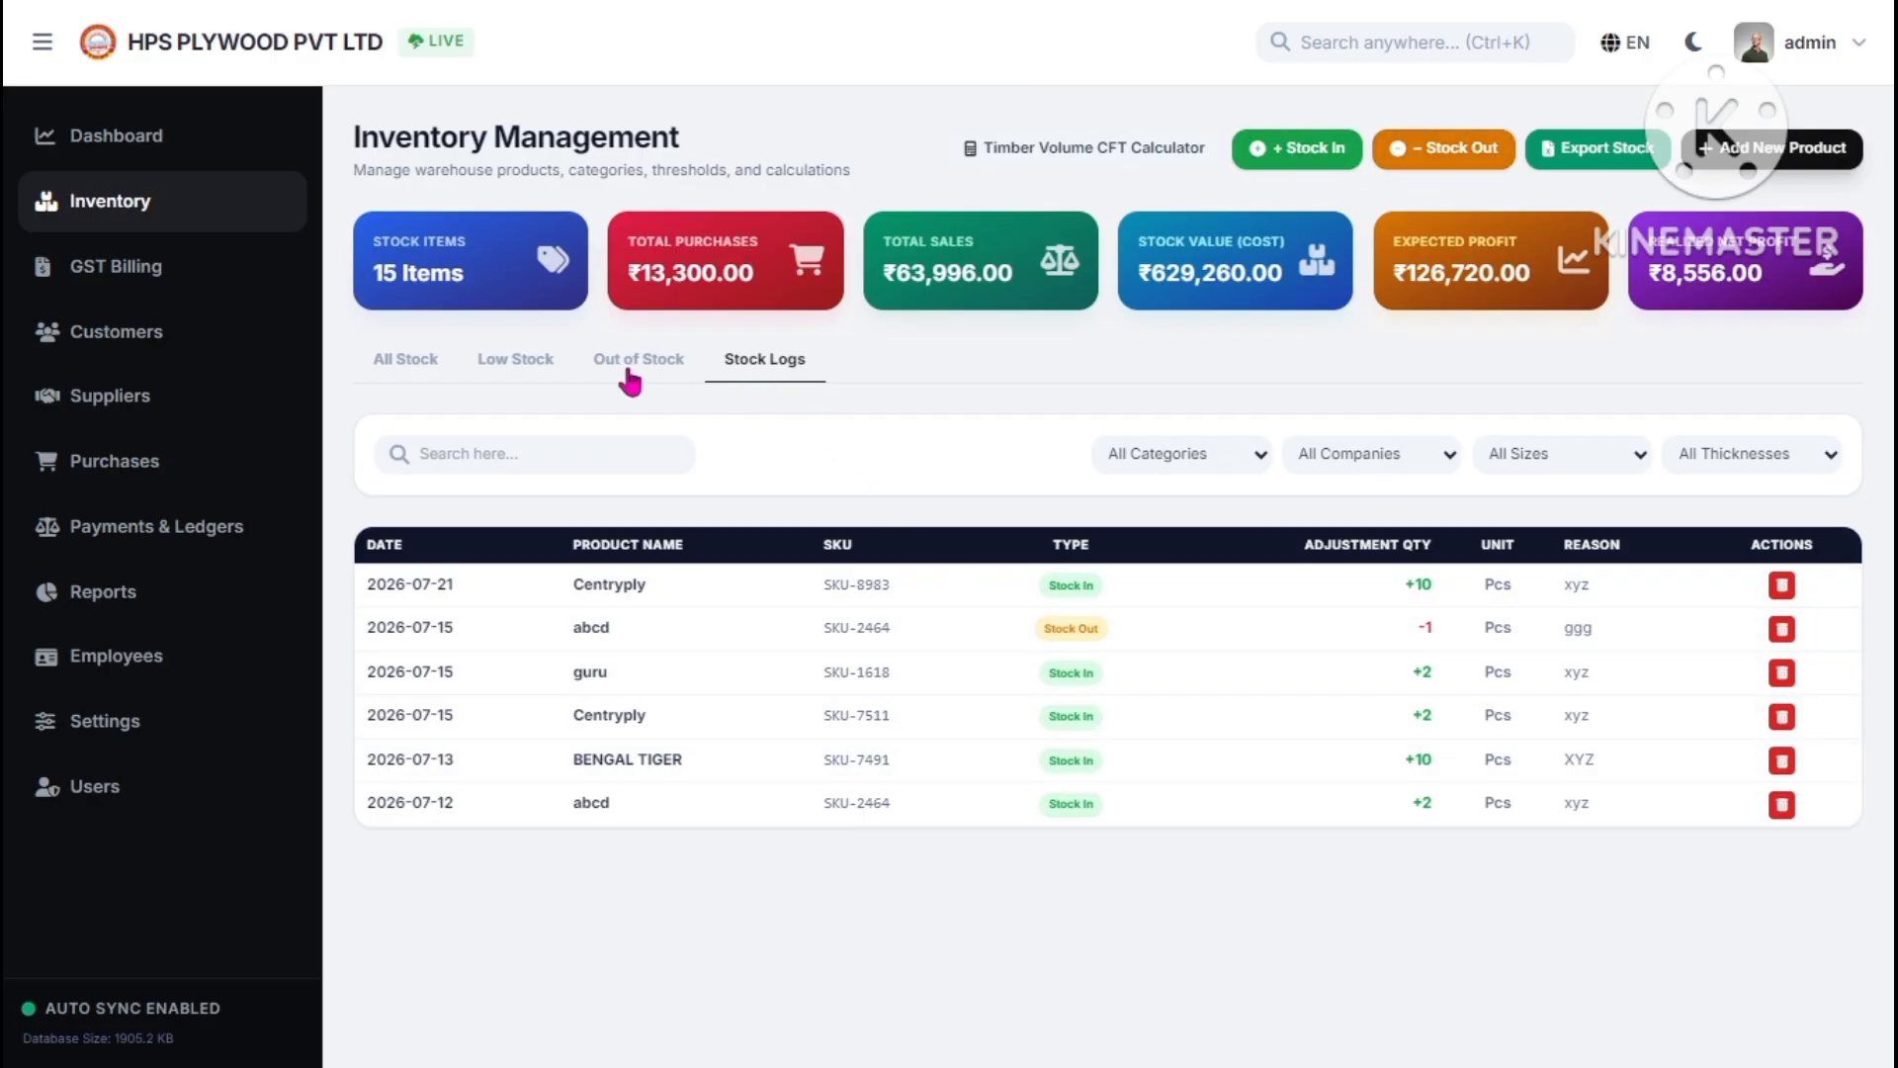
click(417, 370)
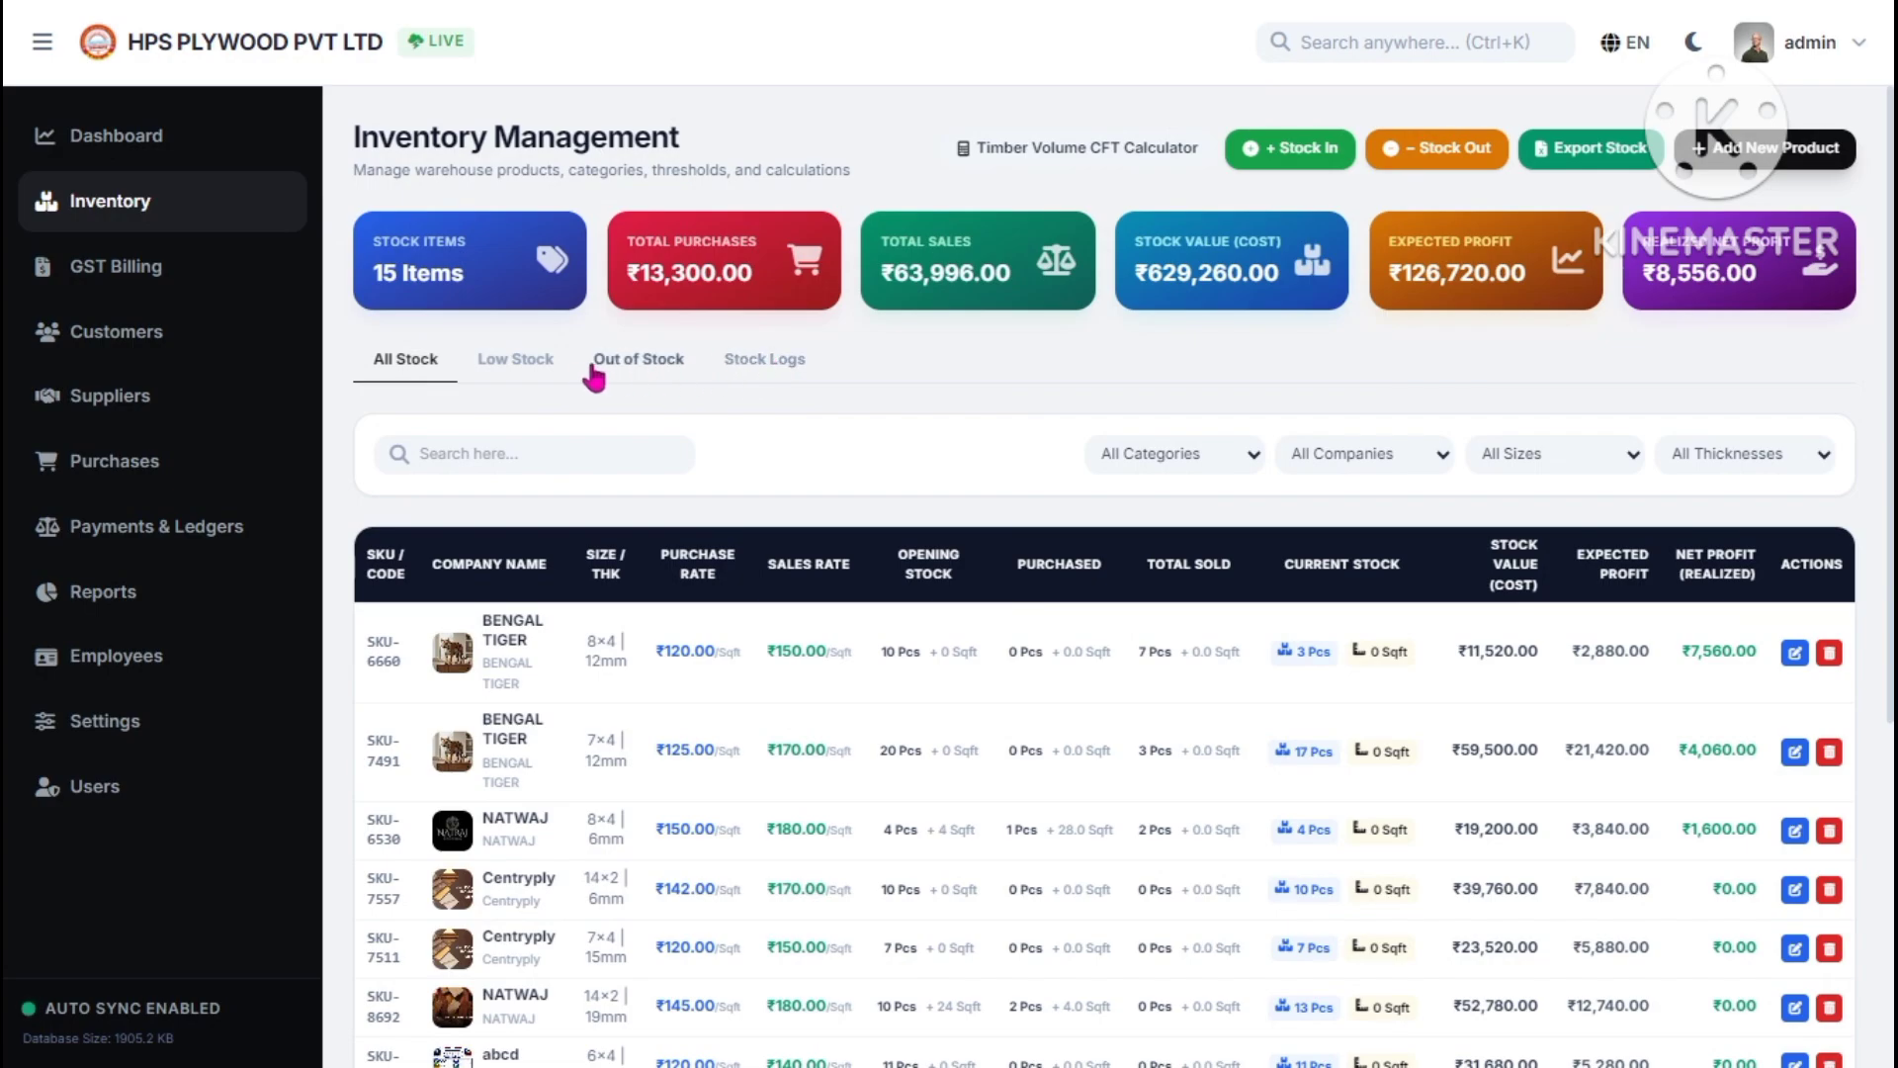
click(532, 376)
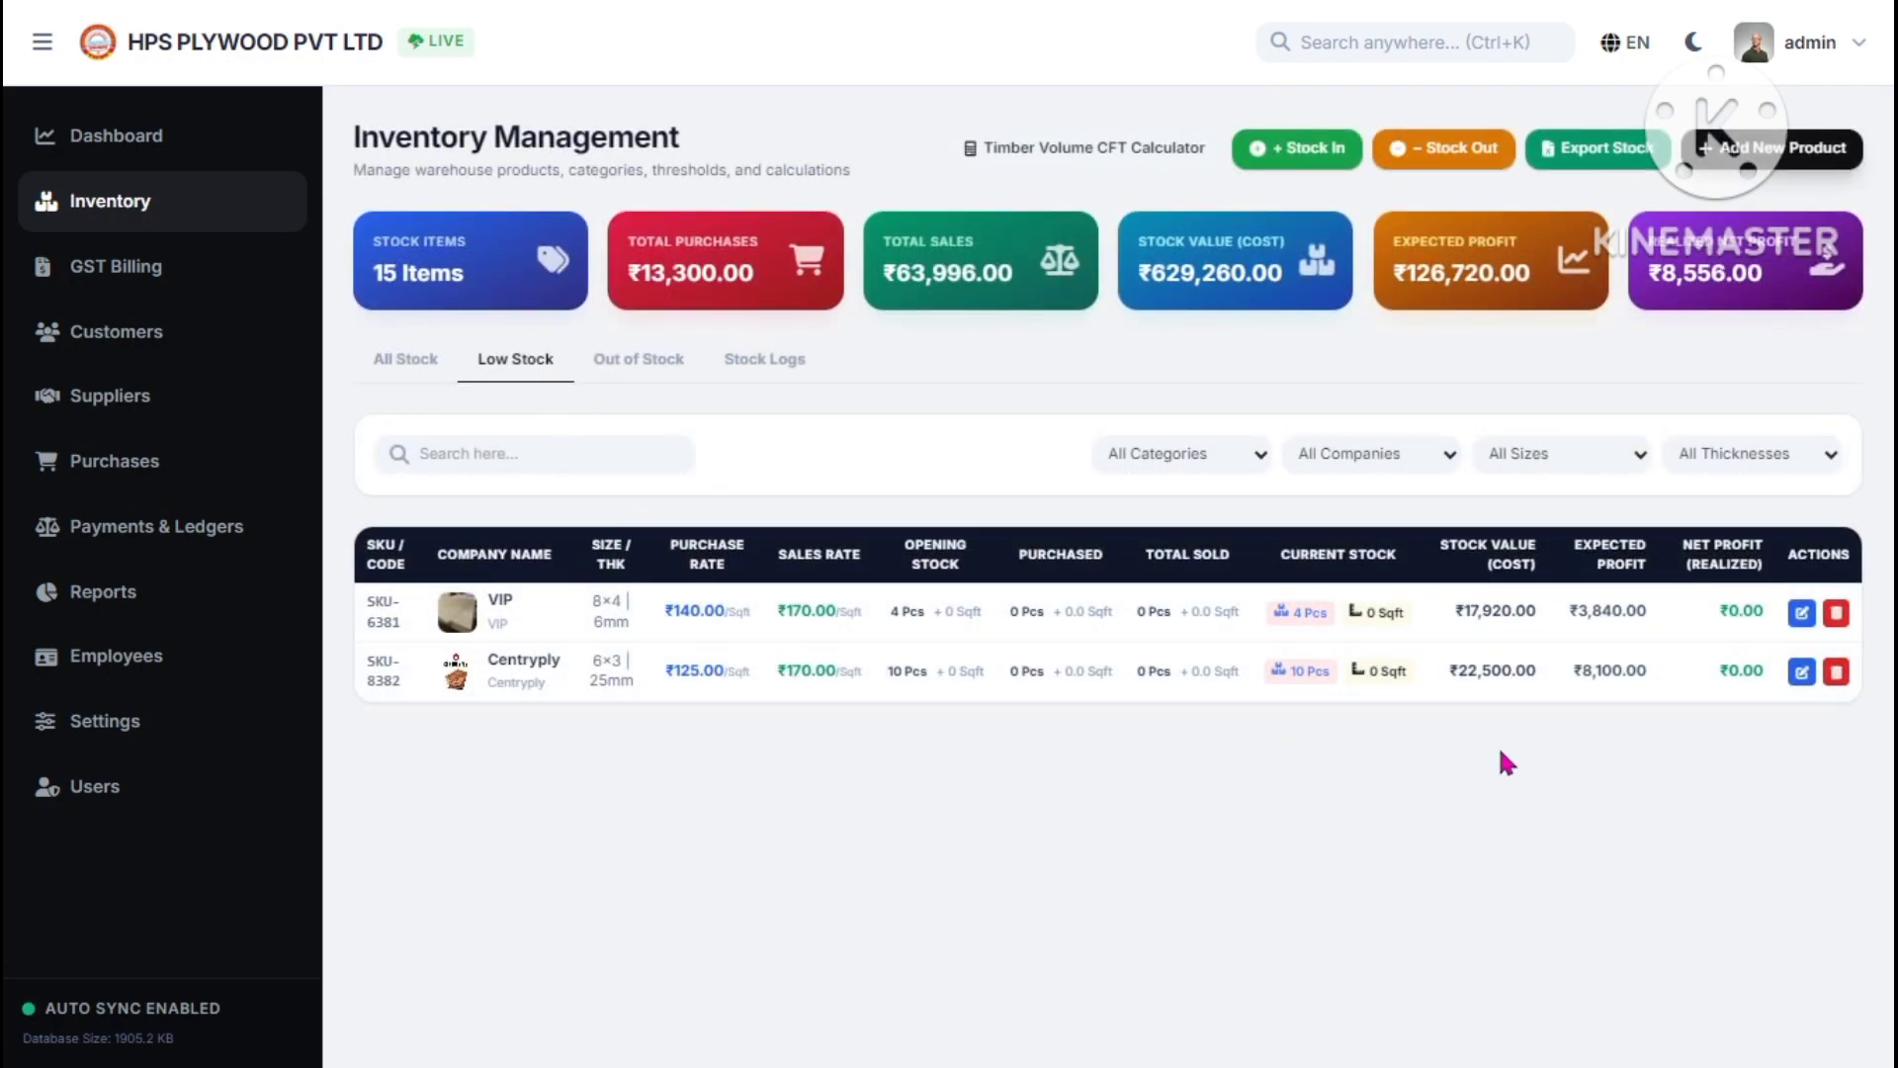
click(637, 366)
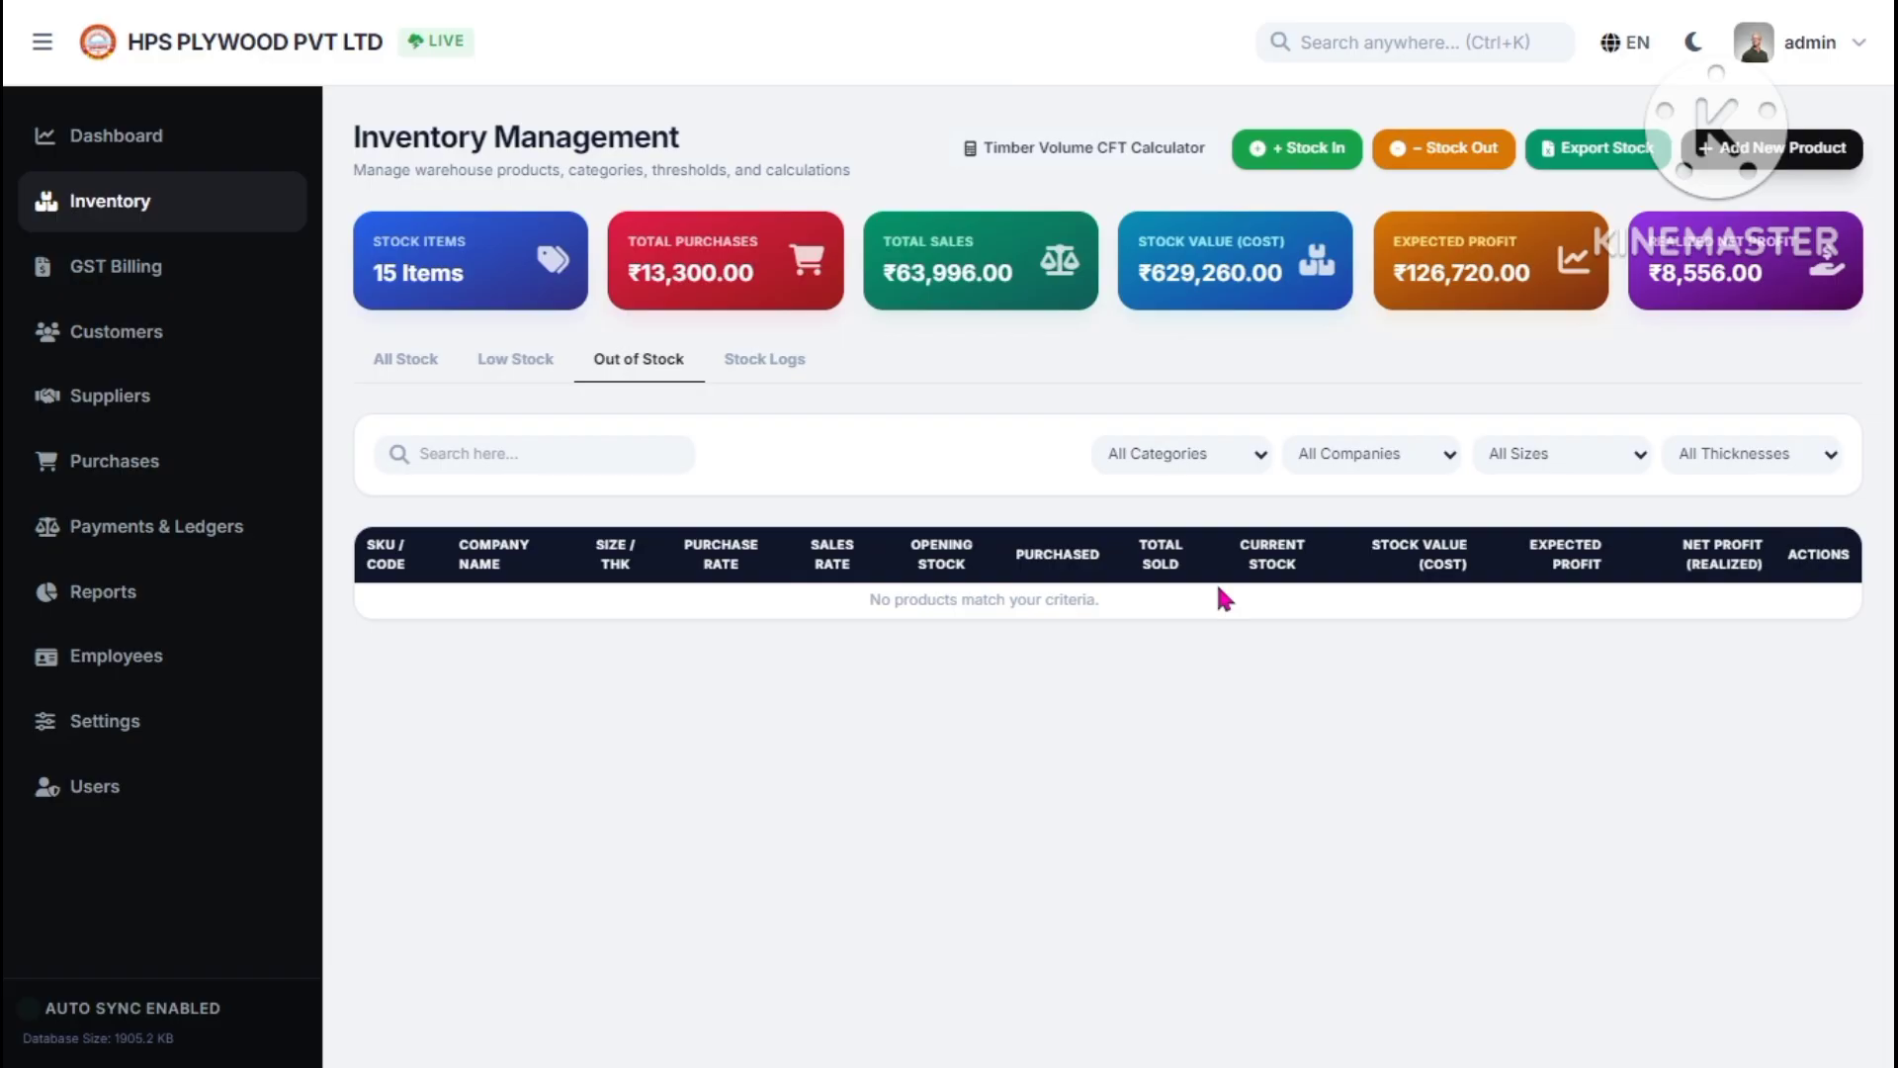
click(751, 368)
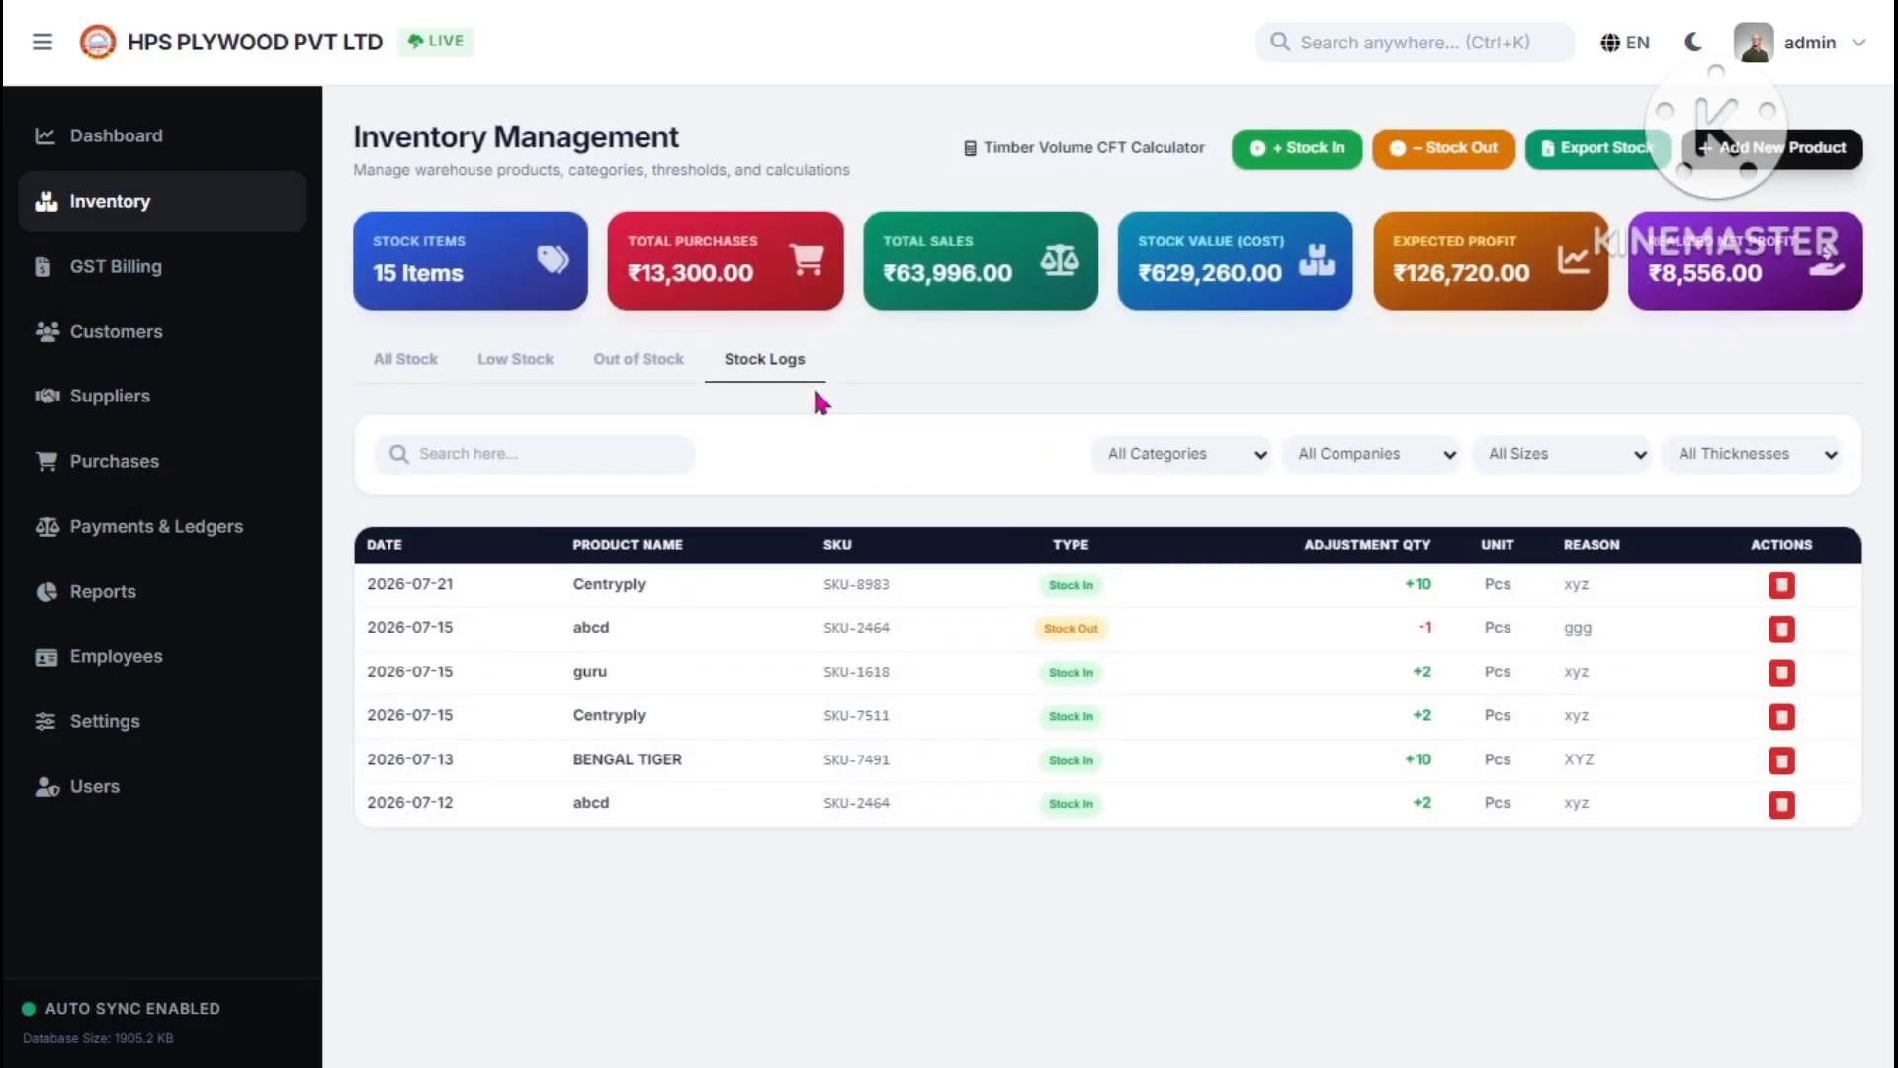
click(1461, 157)
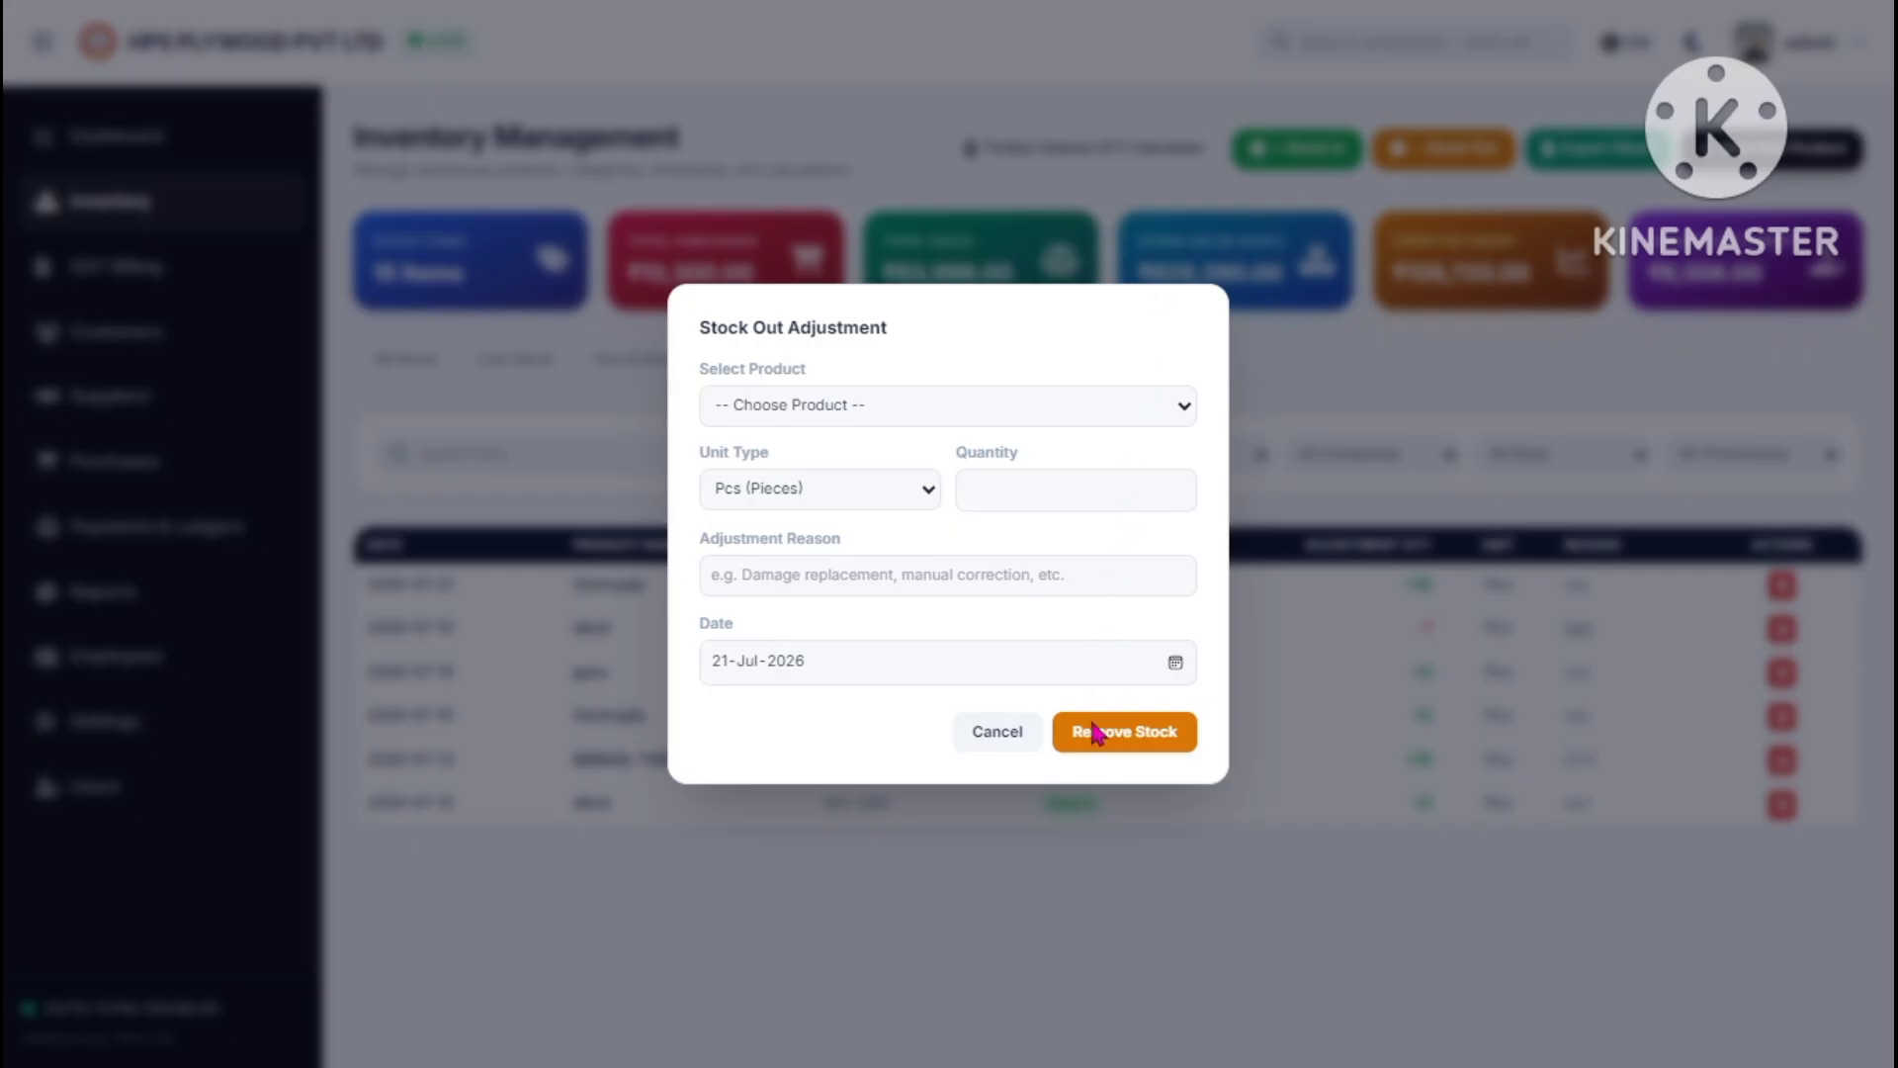
click(999, 733)
click(1285, 151)
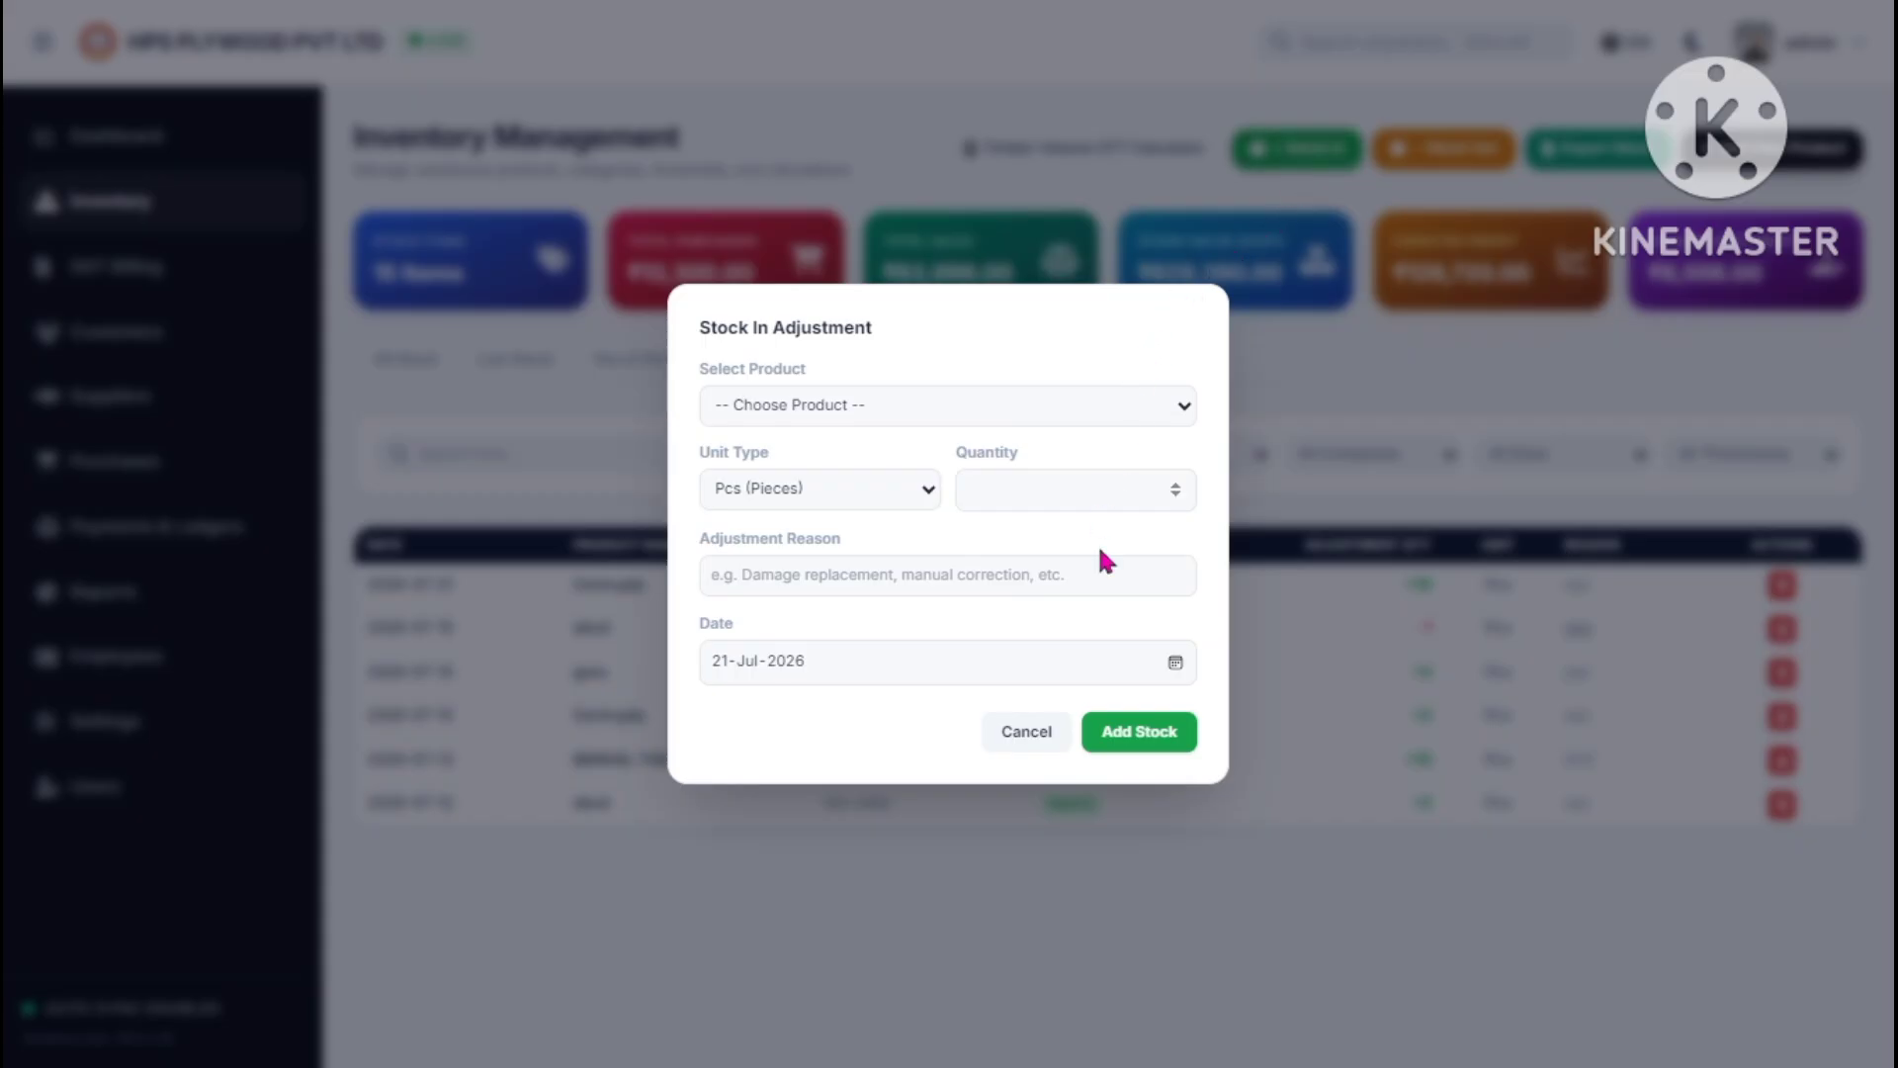
click(1051, 738)
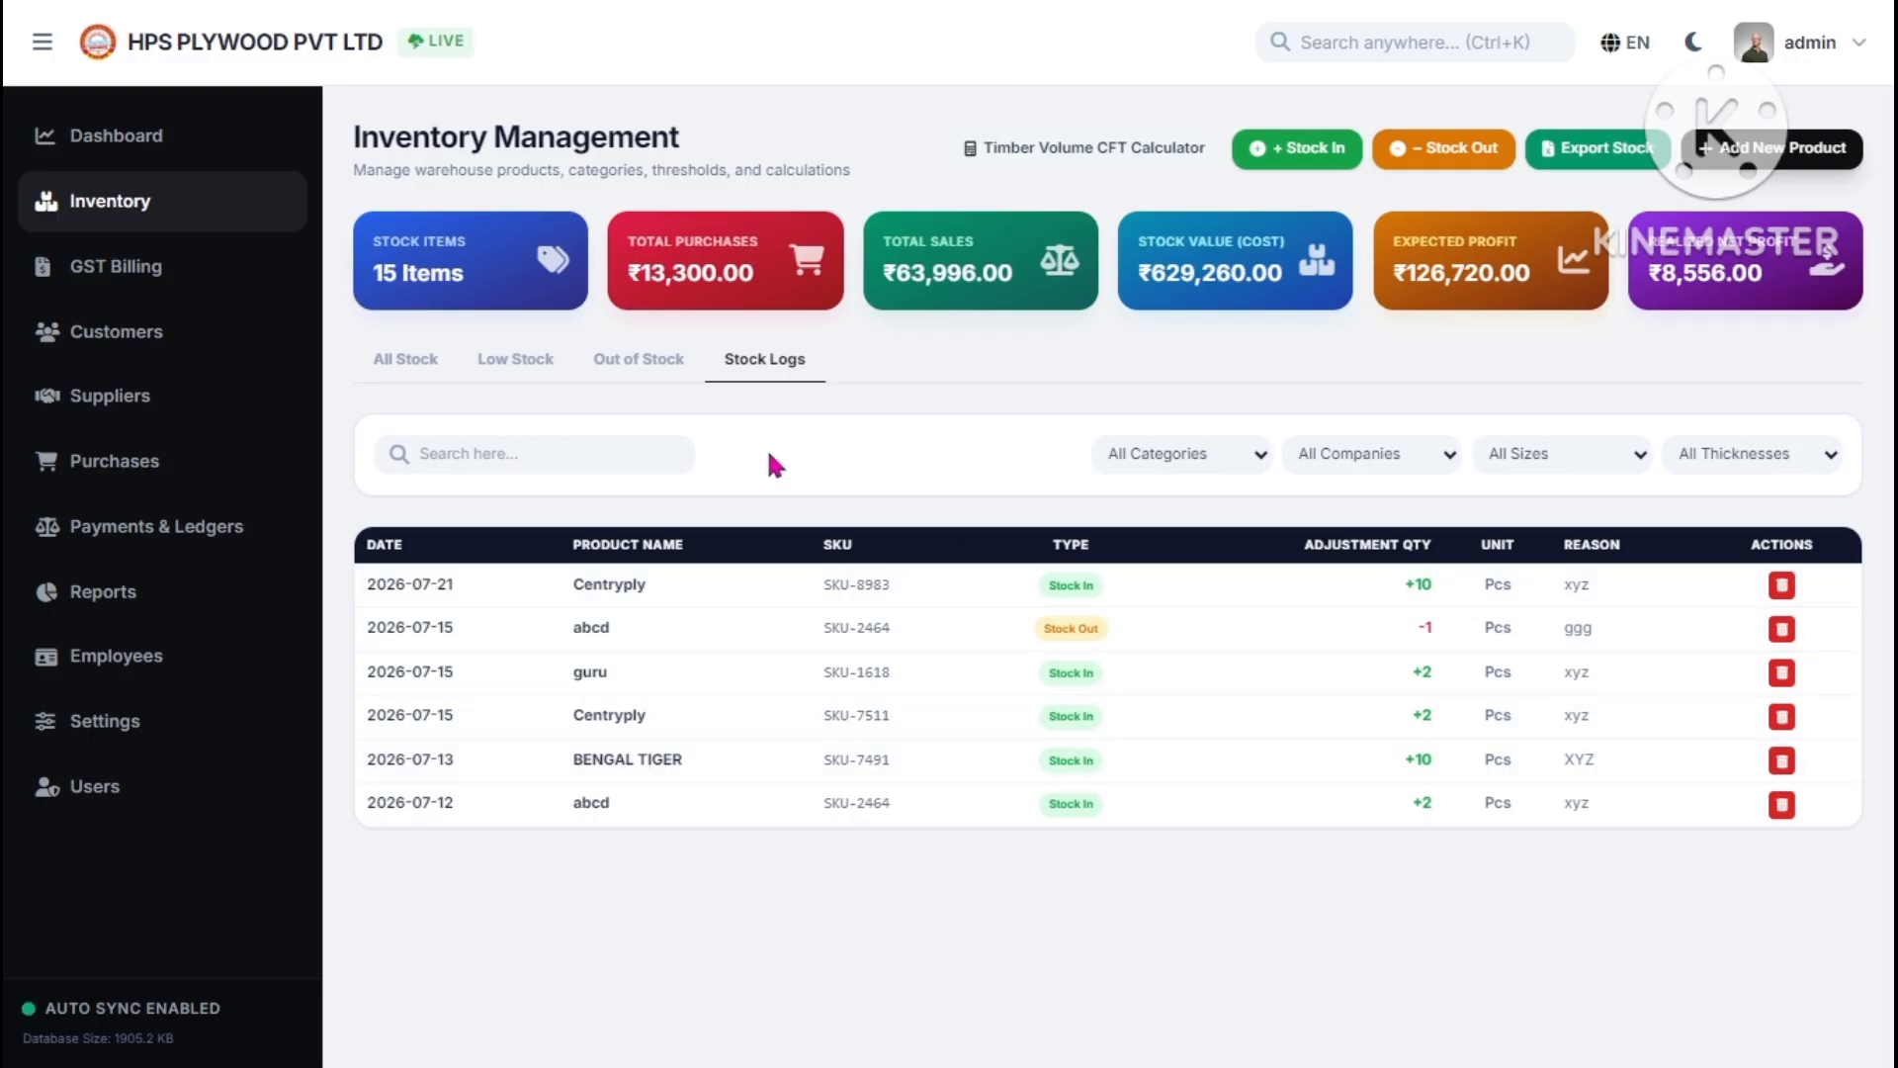
- Switch to the All Stock list and highlight the ₹629,260 stock value, ₹126,720 expected profit and ₹8,556 net profit
click(443, 383)
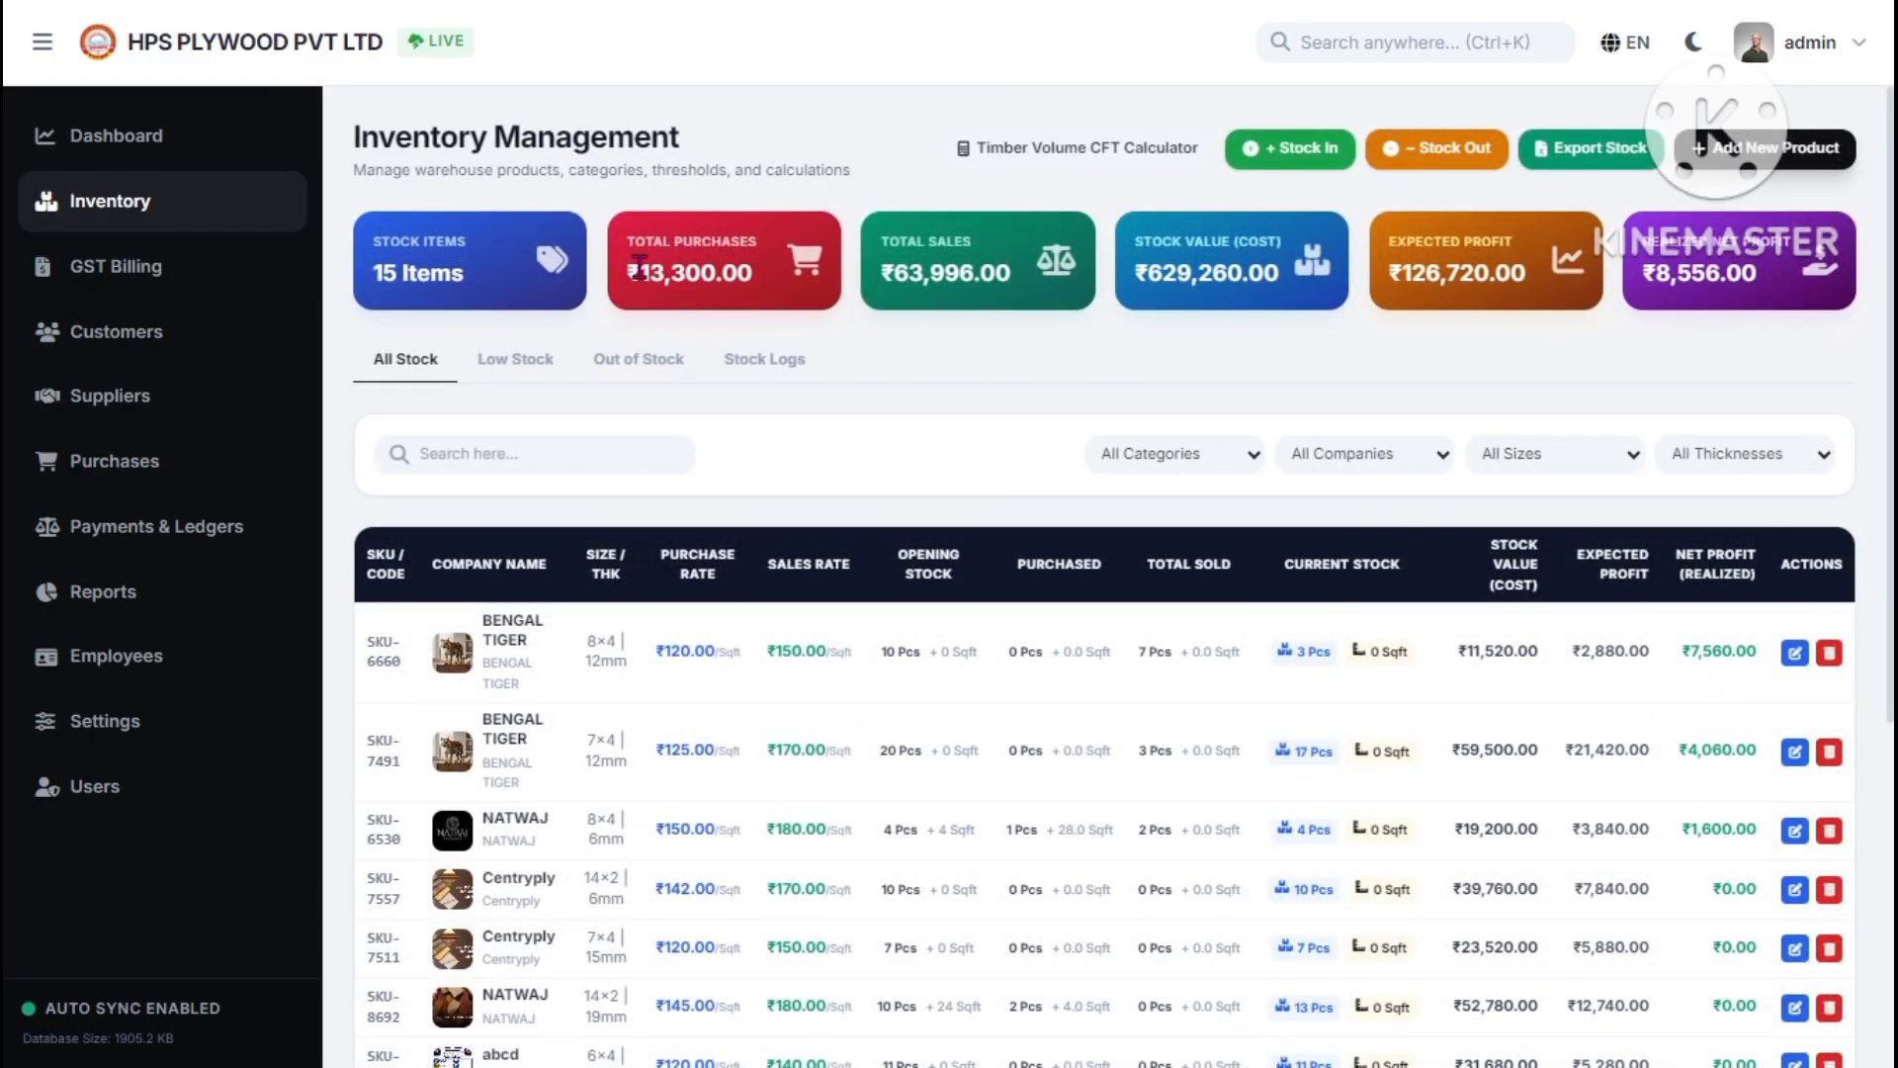
double_click(1164, 279)
click(1208, 297)
drag(1389, 277, 1535, 289)
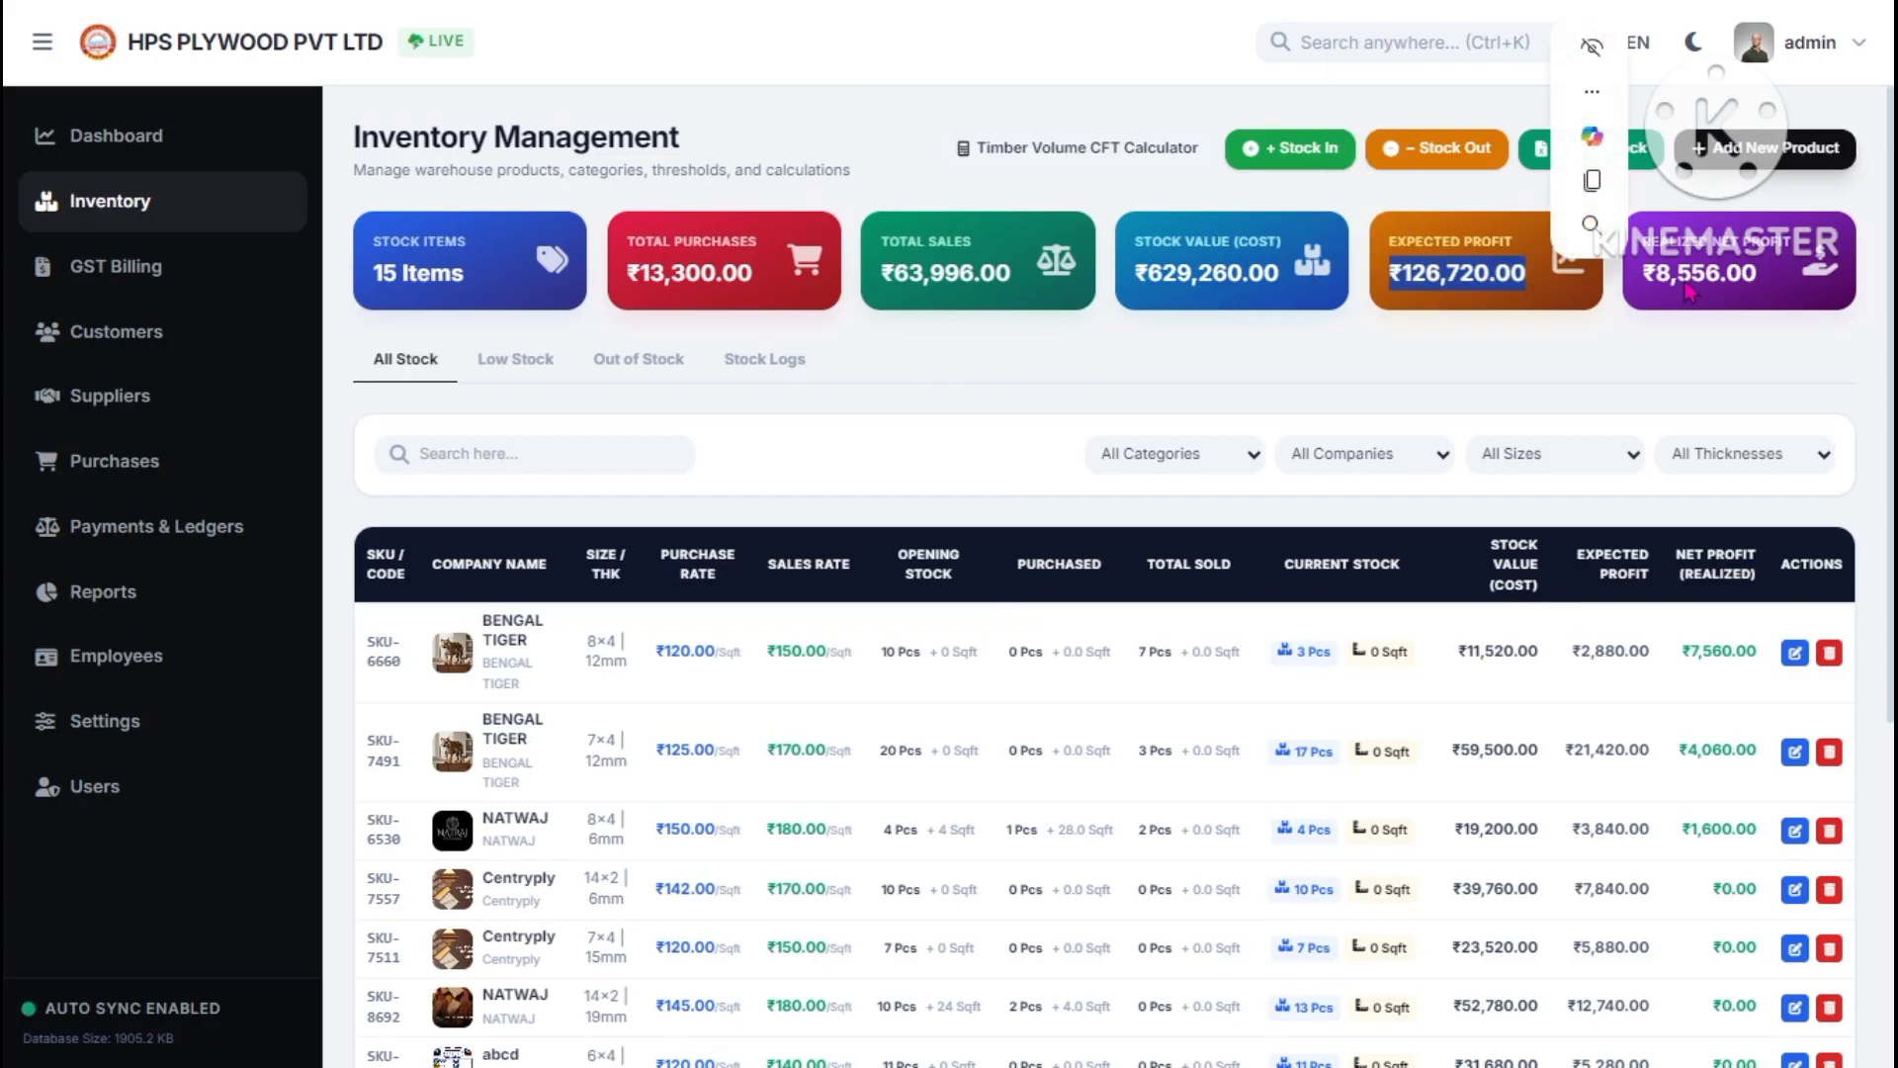
drag(1678, 277, 1794, 292)
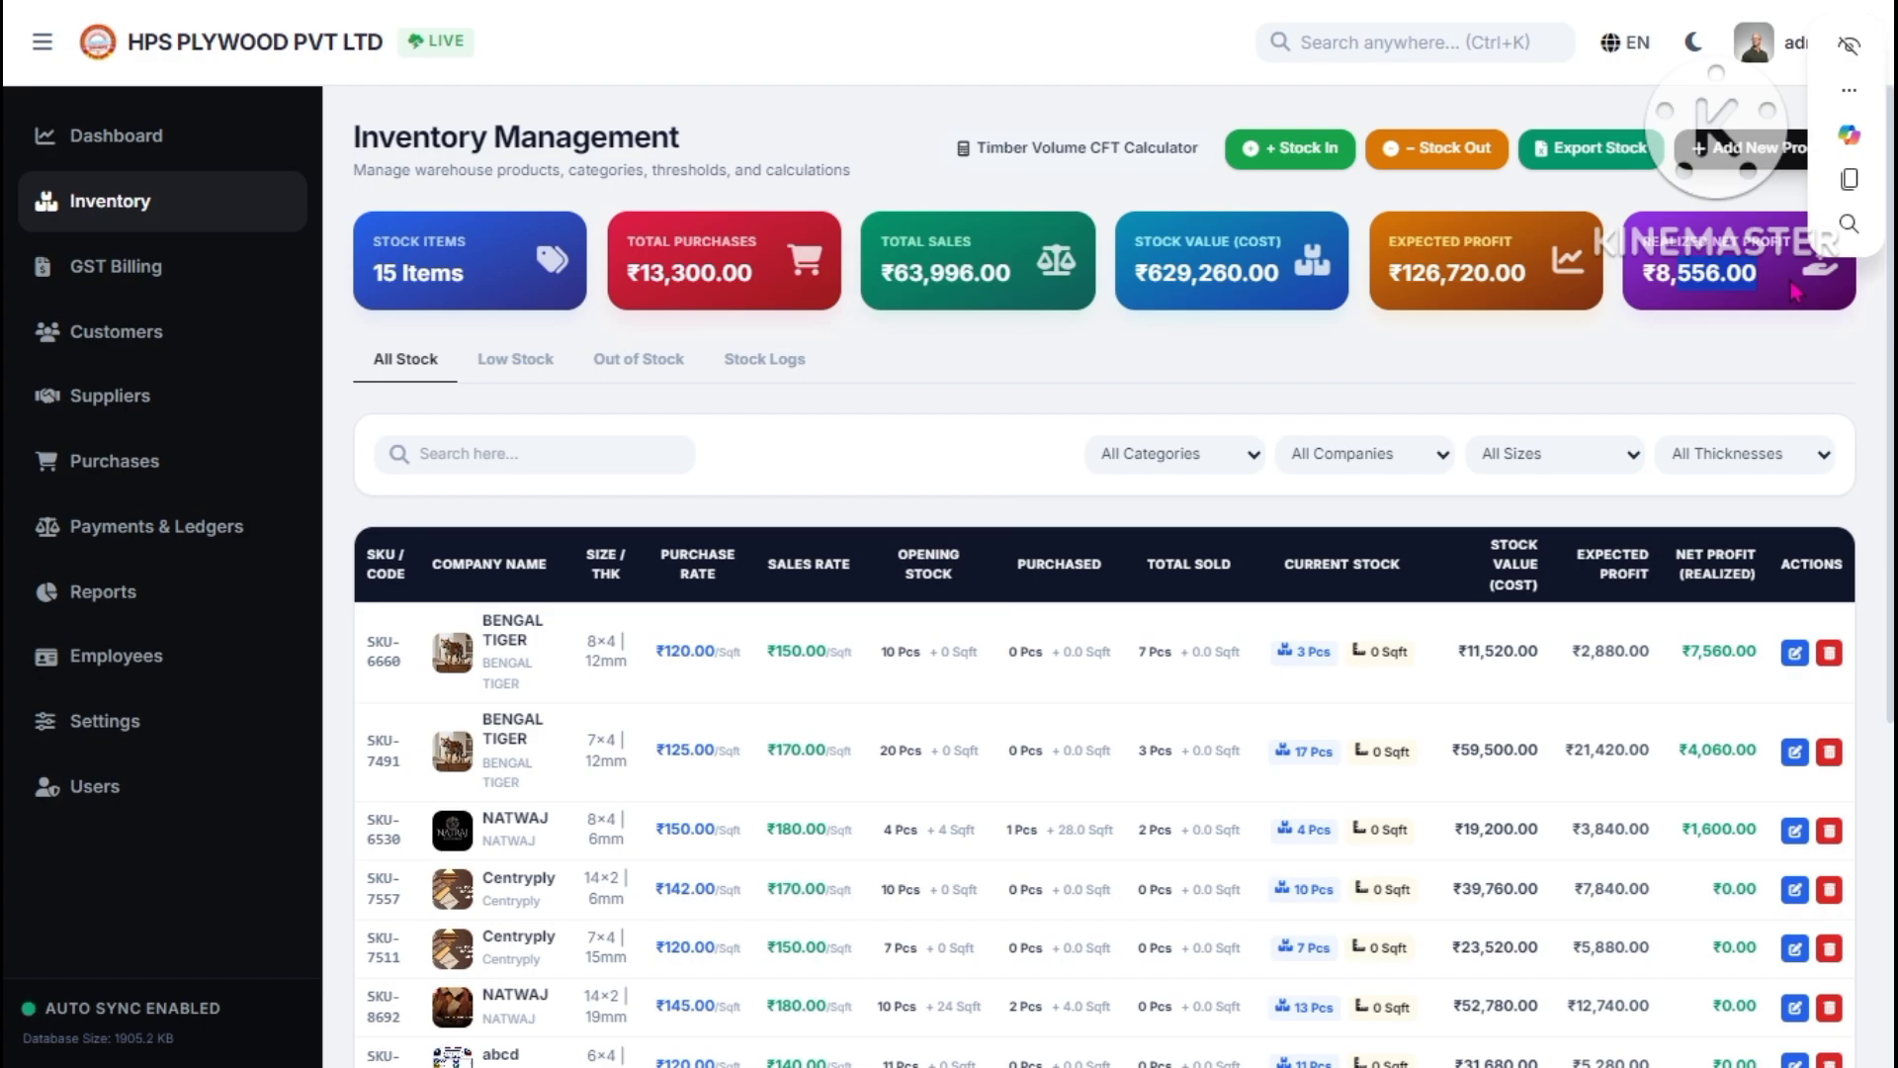
click(1795, 292)
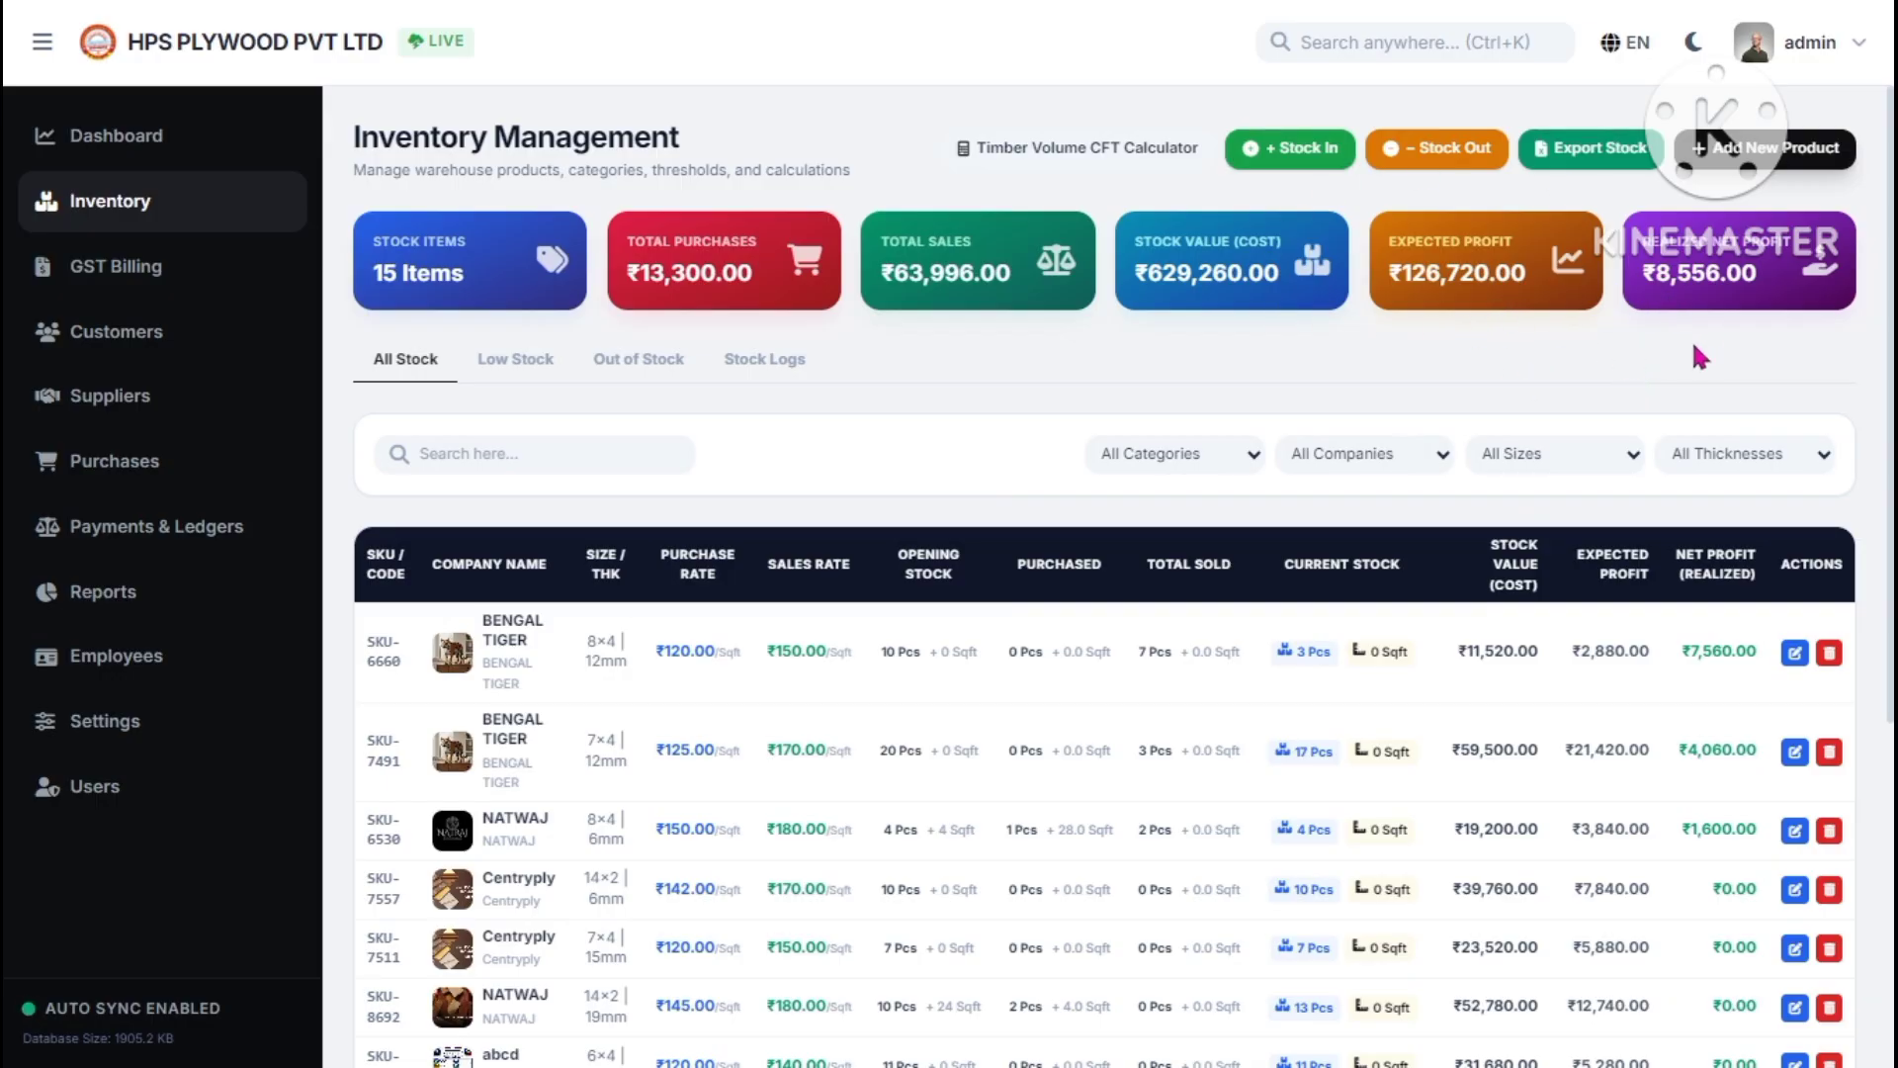
- Bring up the GST Billing POS terminal and keep the invoice type as Sale
click(169, 265)
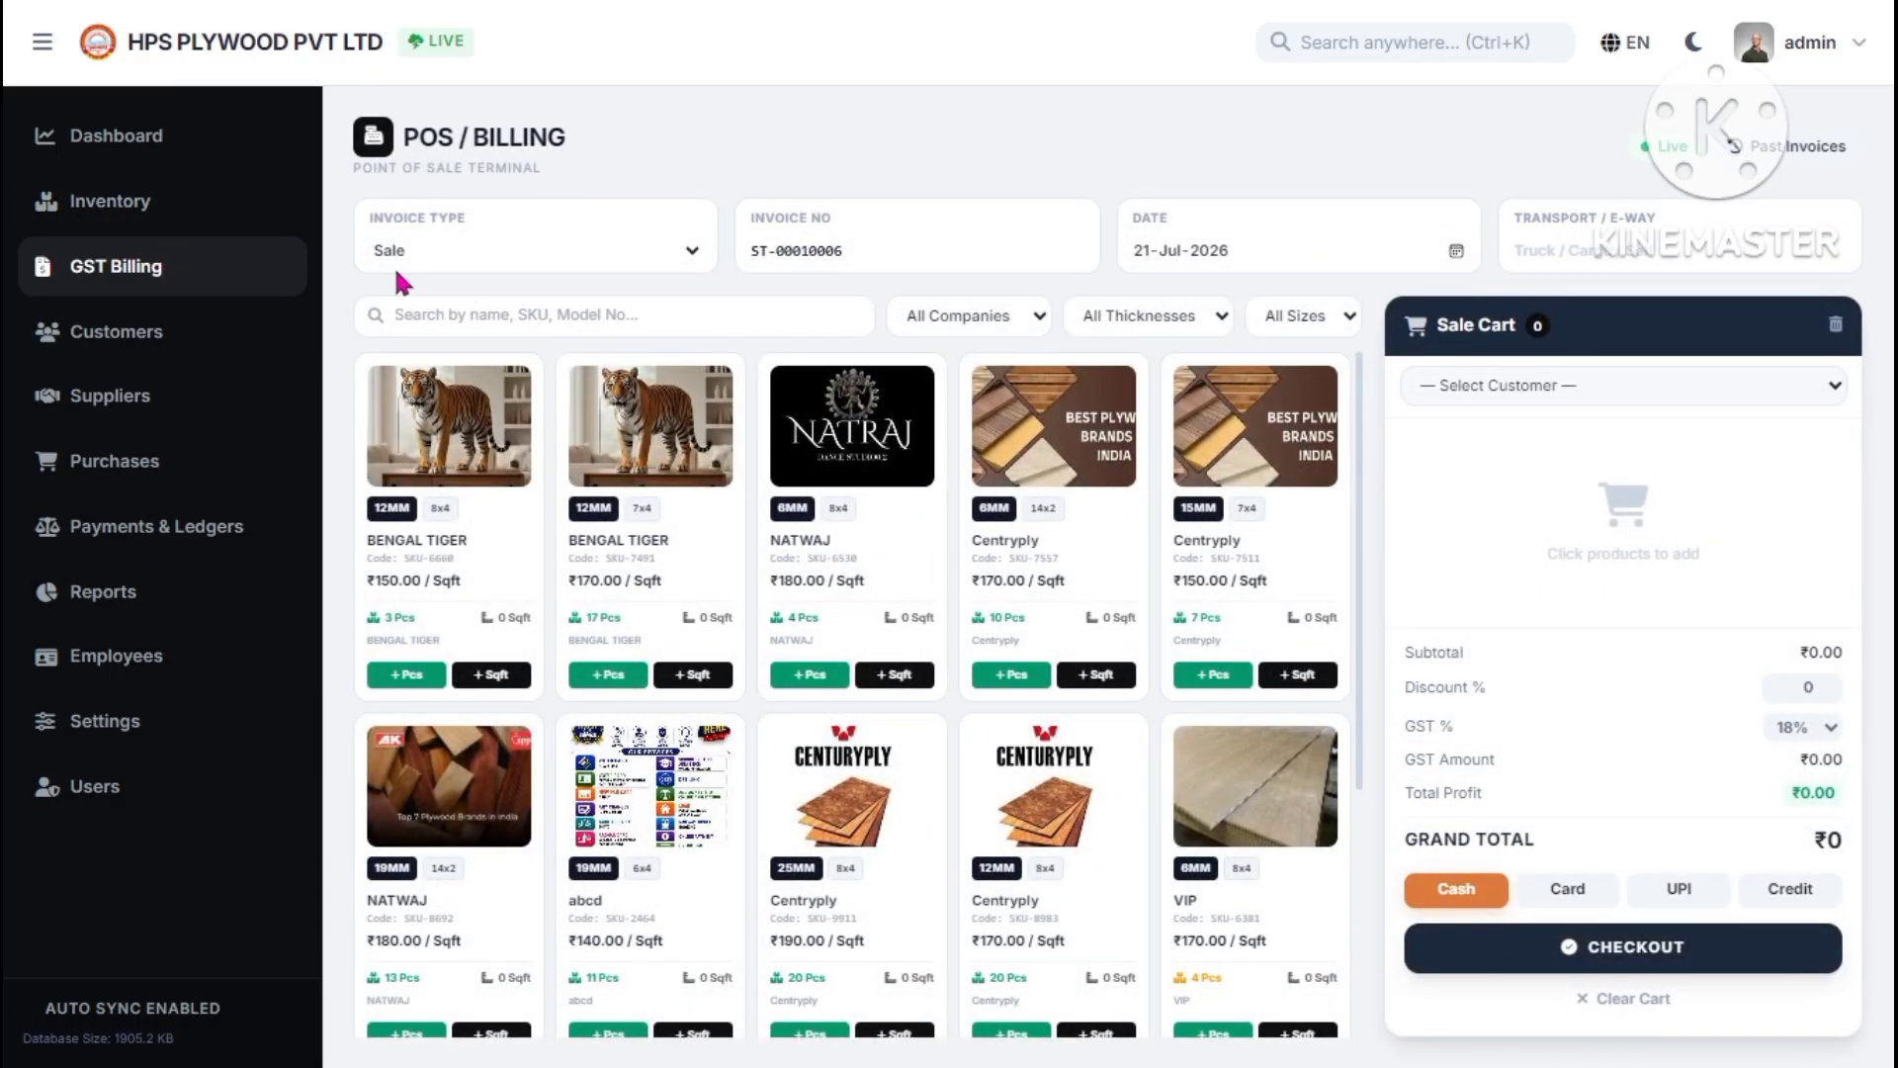
click(441, 247)
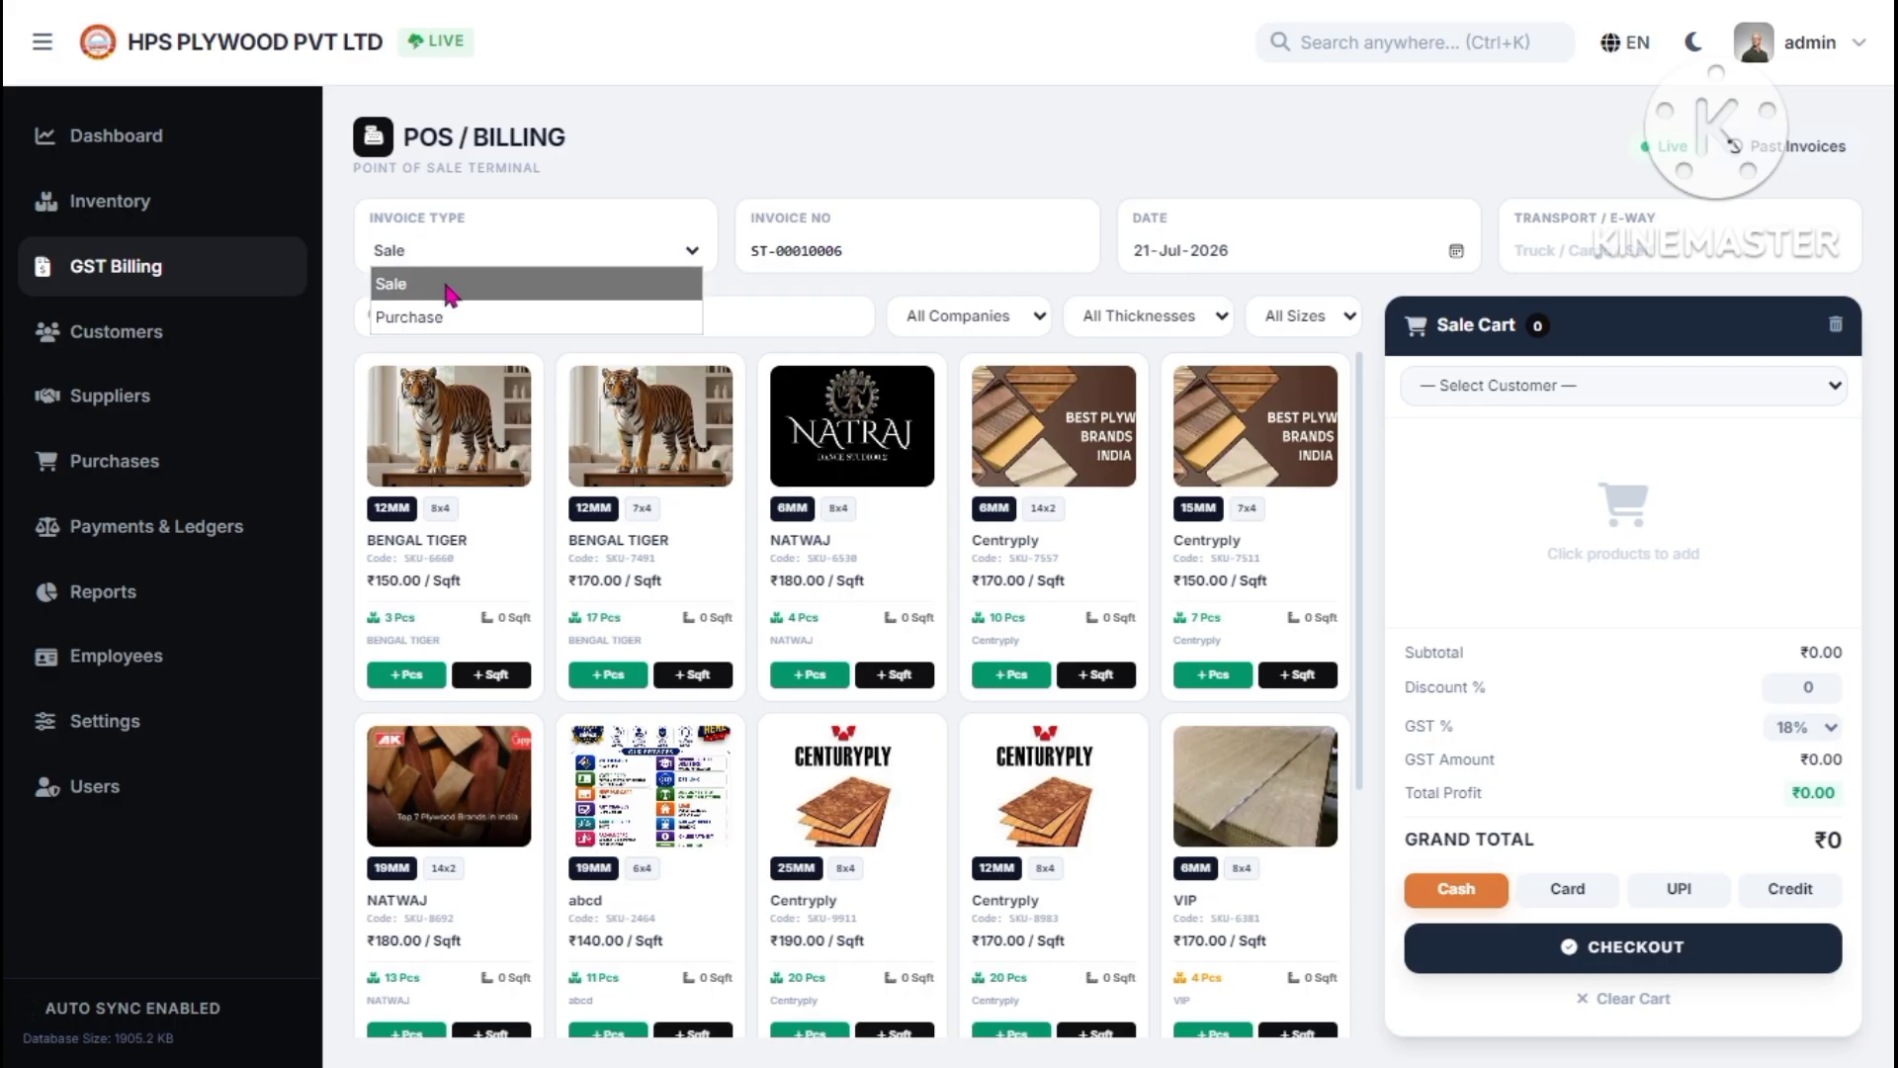
click(460, 249)
click(461, 251)
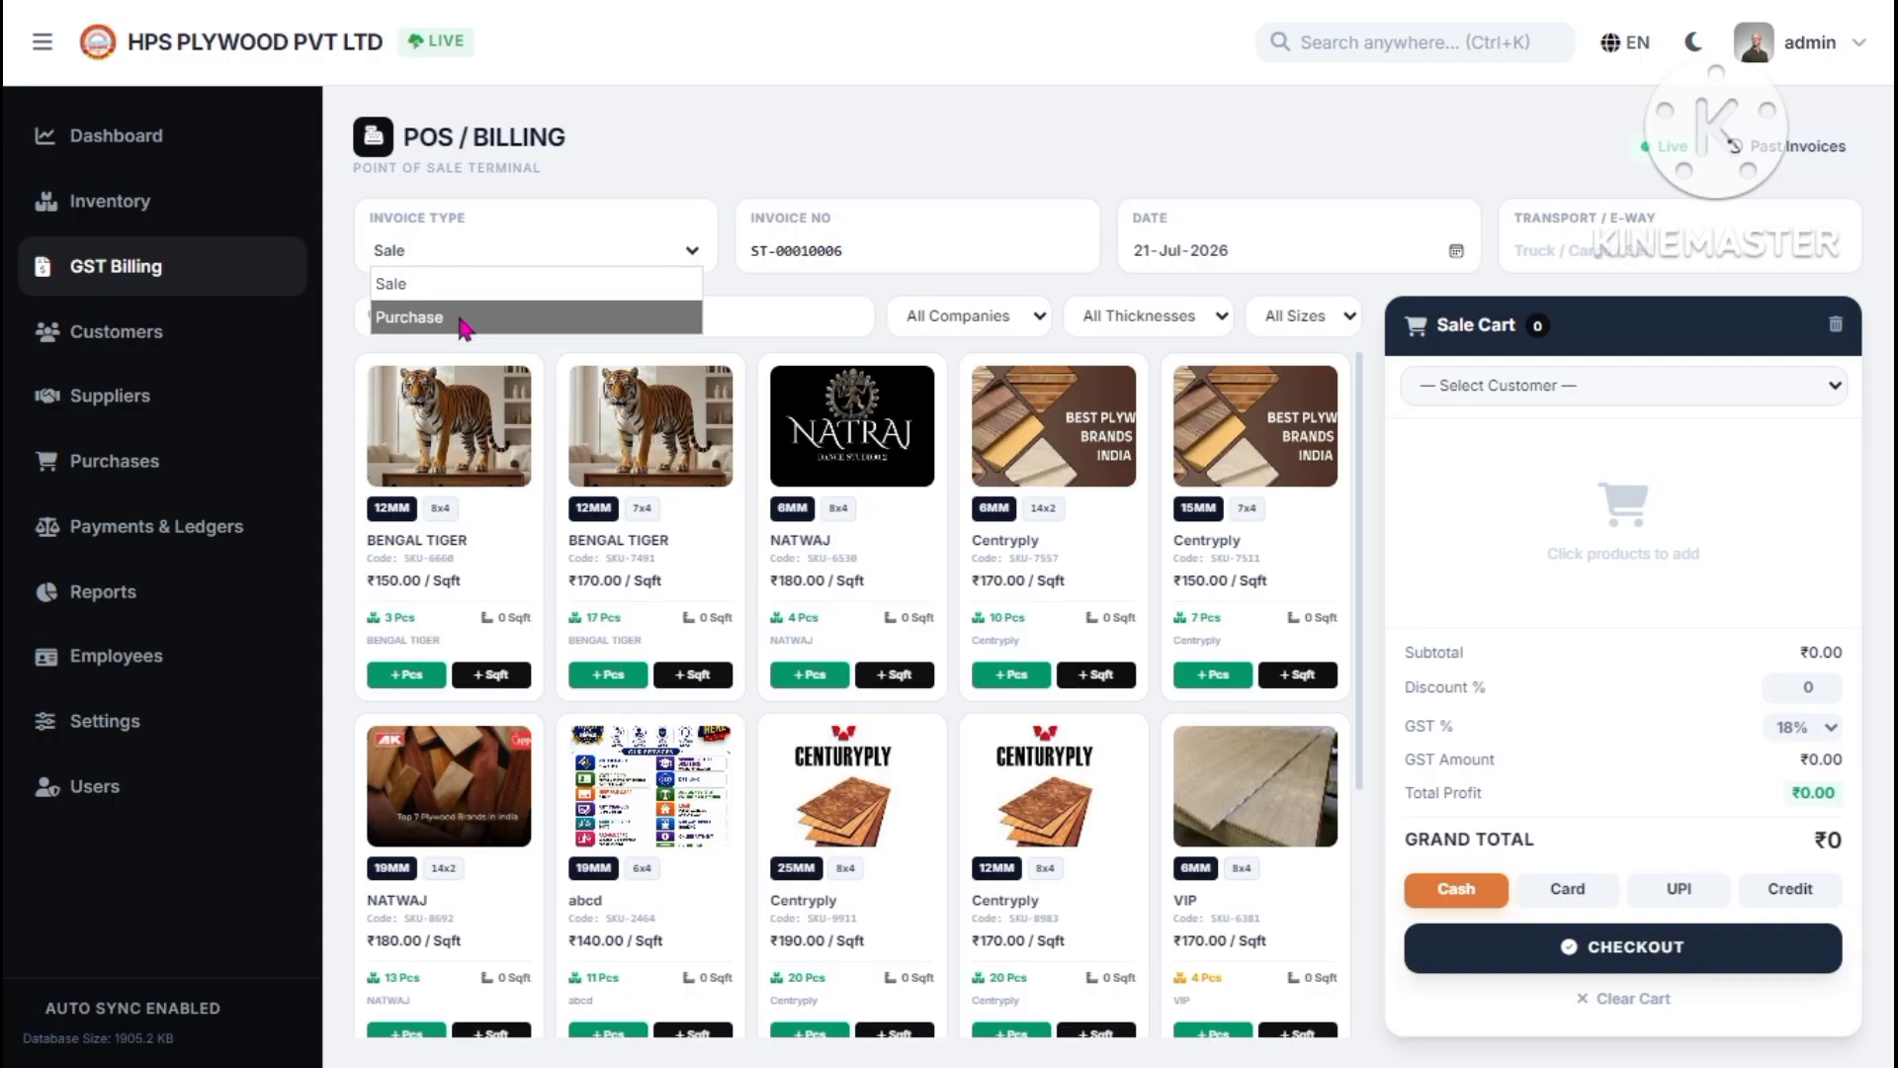
click(473, 297)
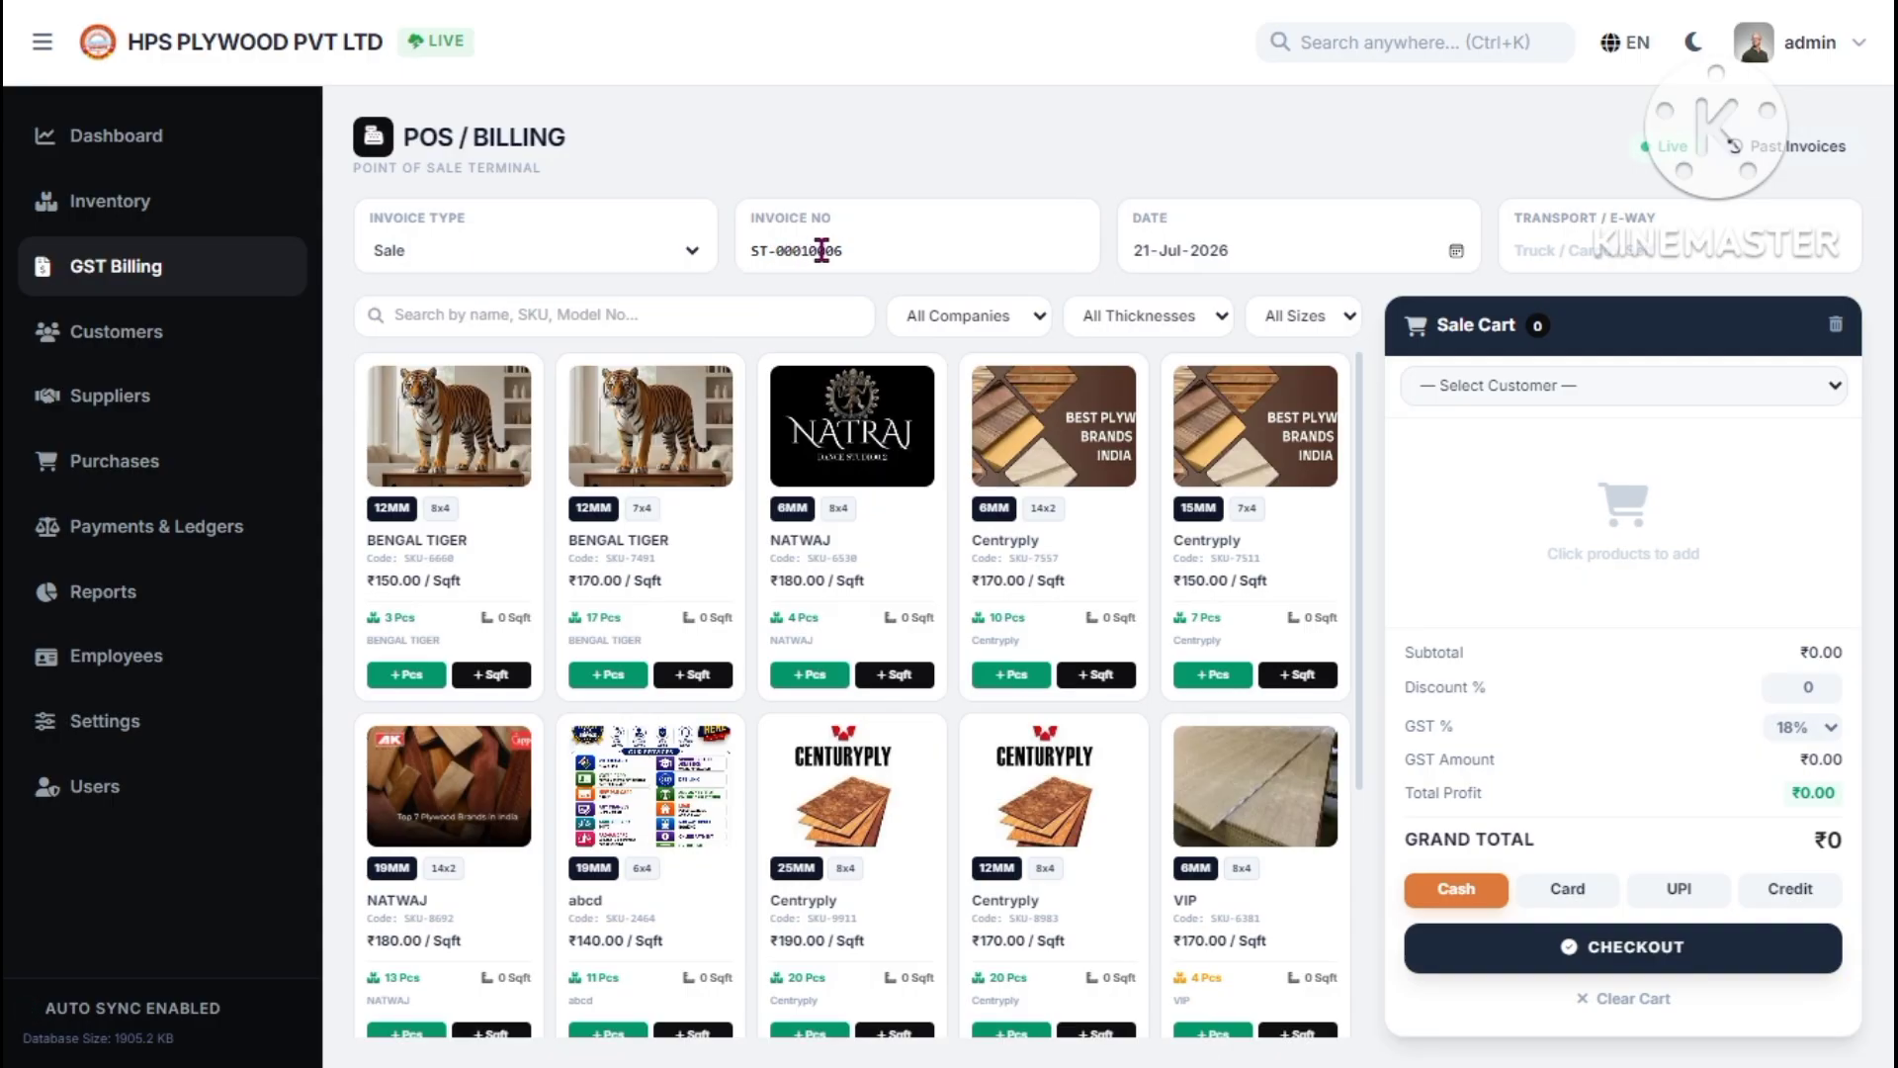
drag(847, 253, 770, 252)
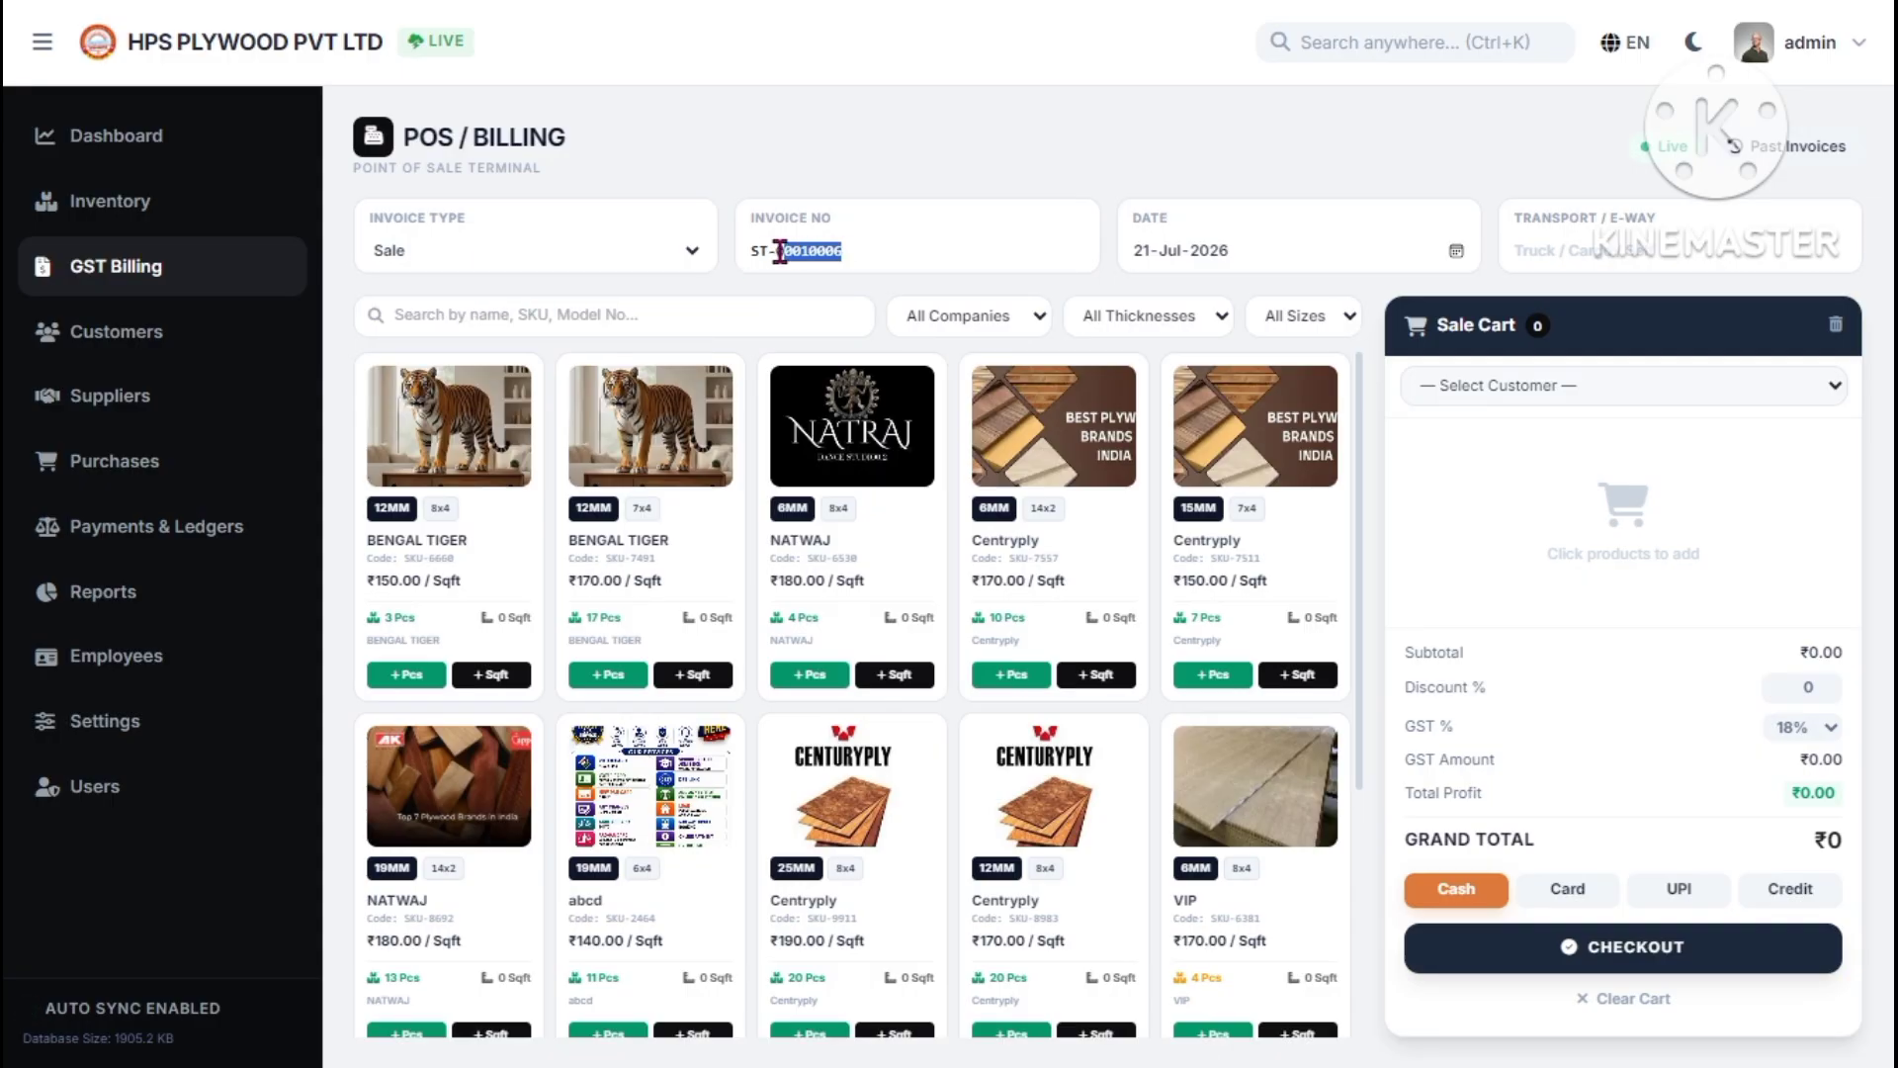
click(897, 243)
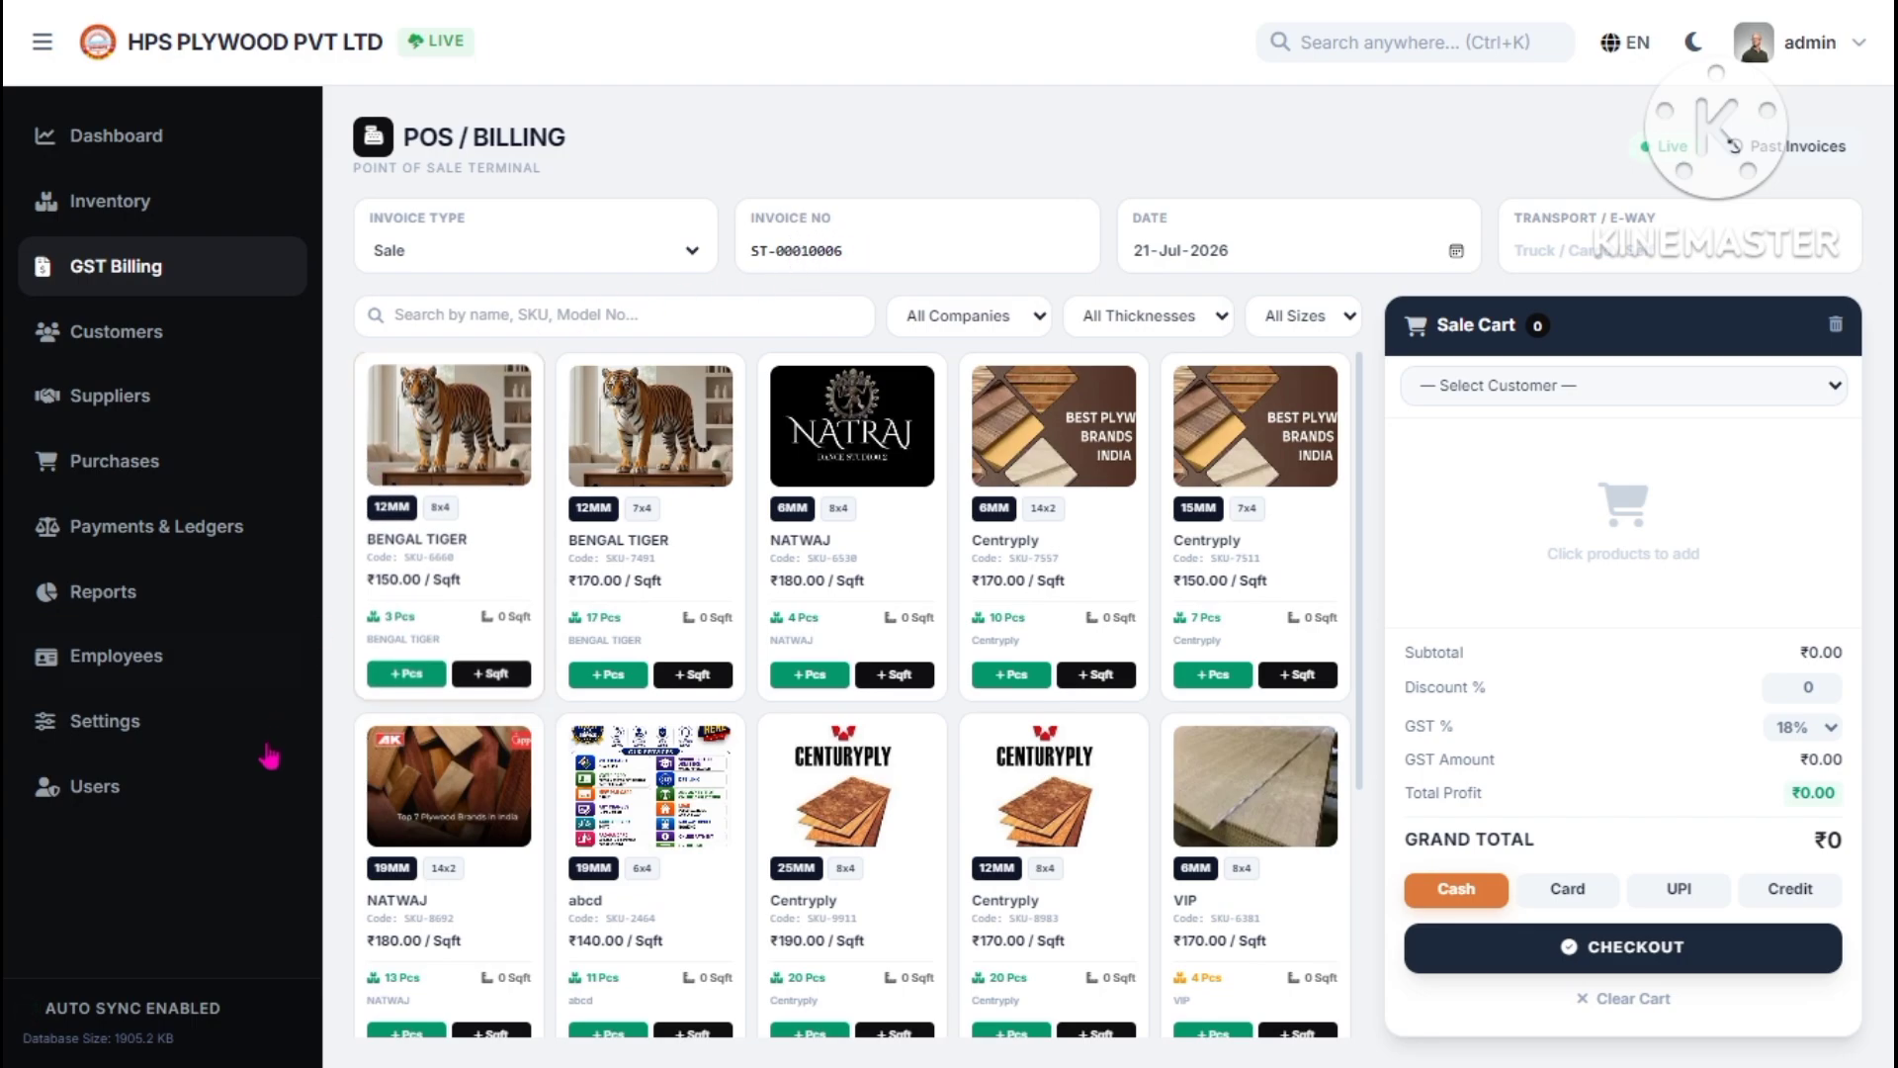
- Open the business Settings and review the trade name, GSTIN, office address and e-mail fields
click(206, 745)
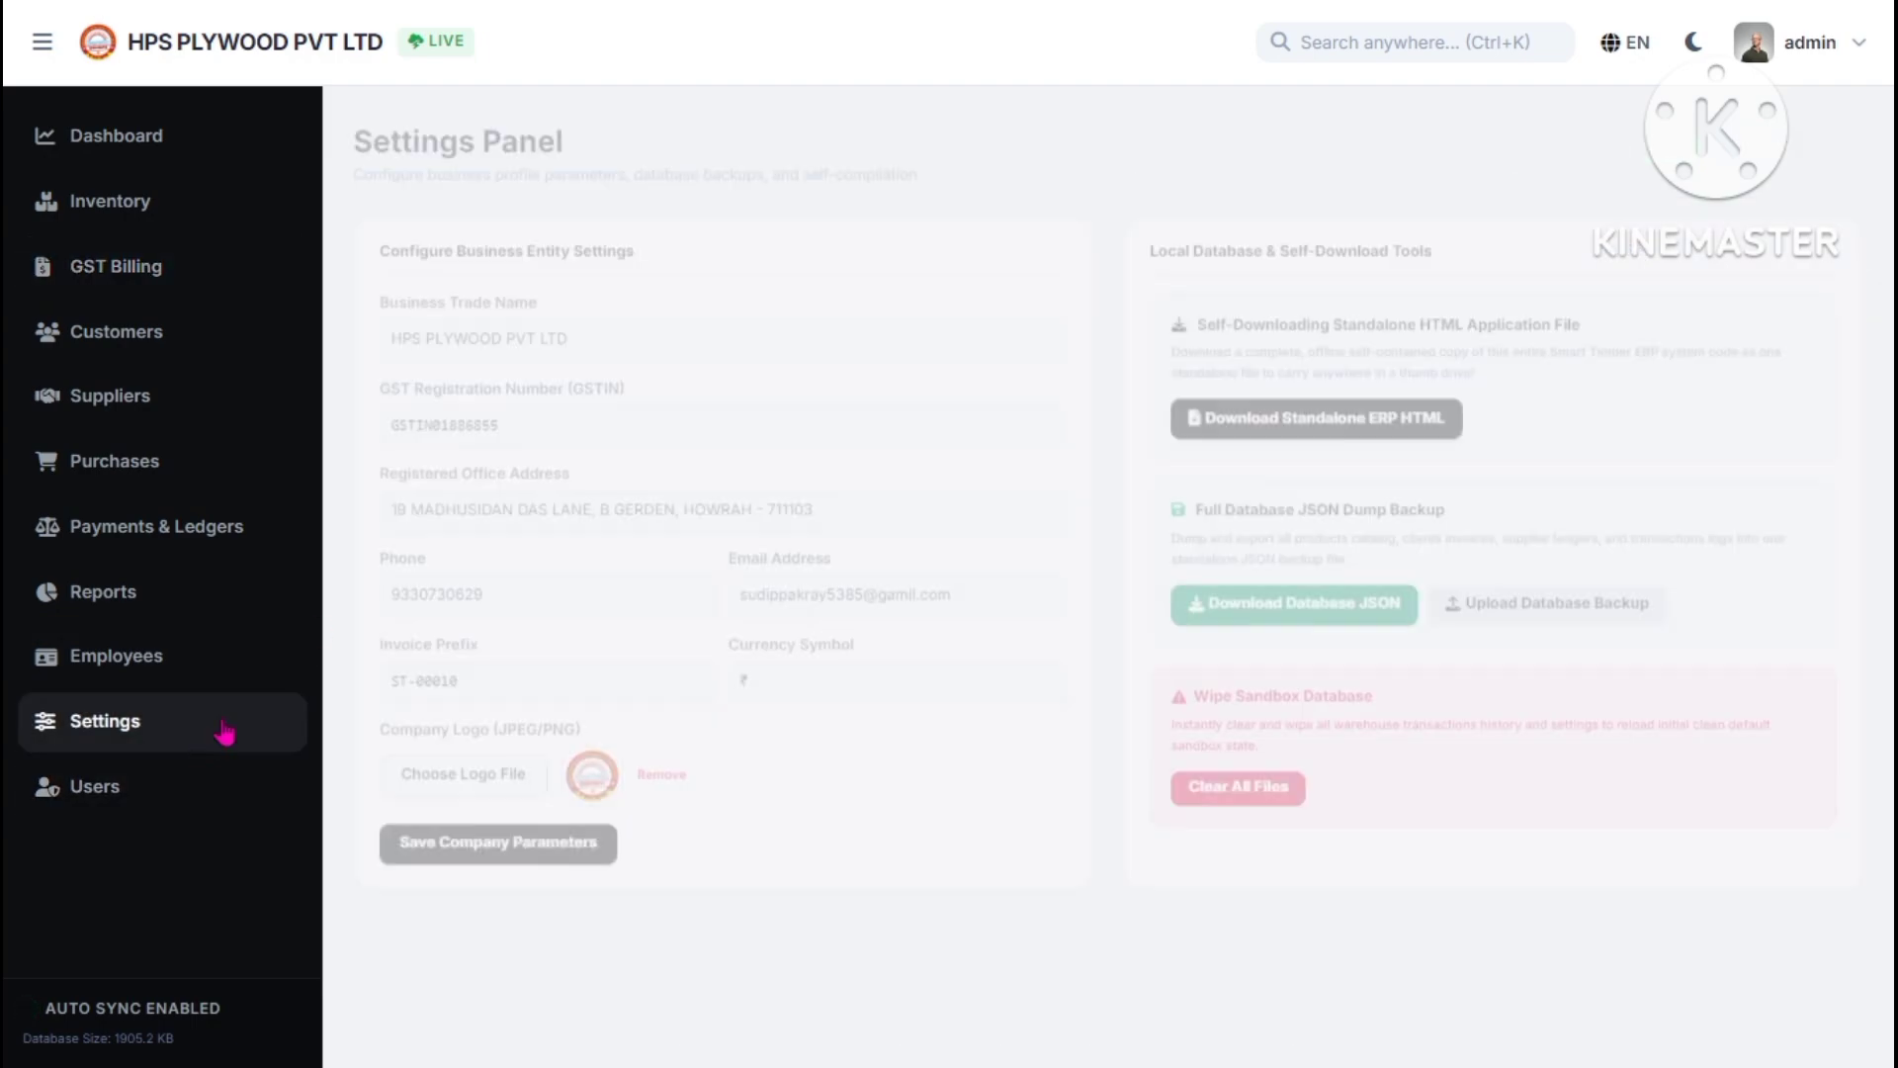
drag(589, 331, 394, 356)
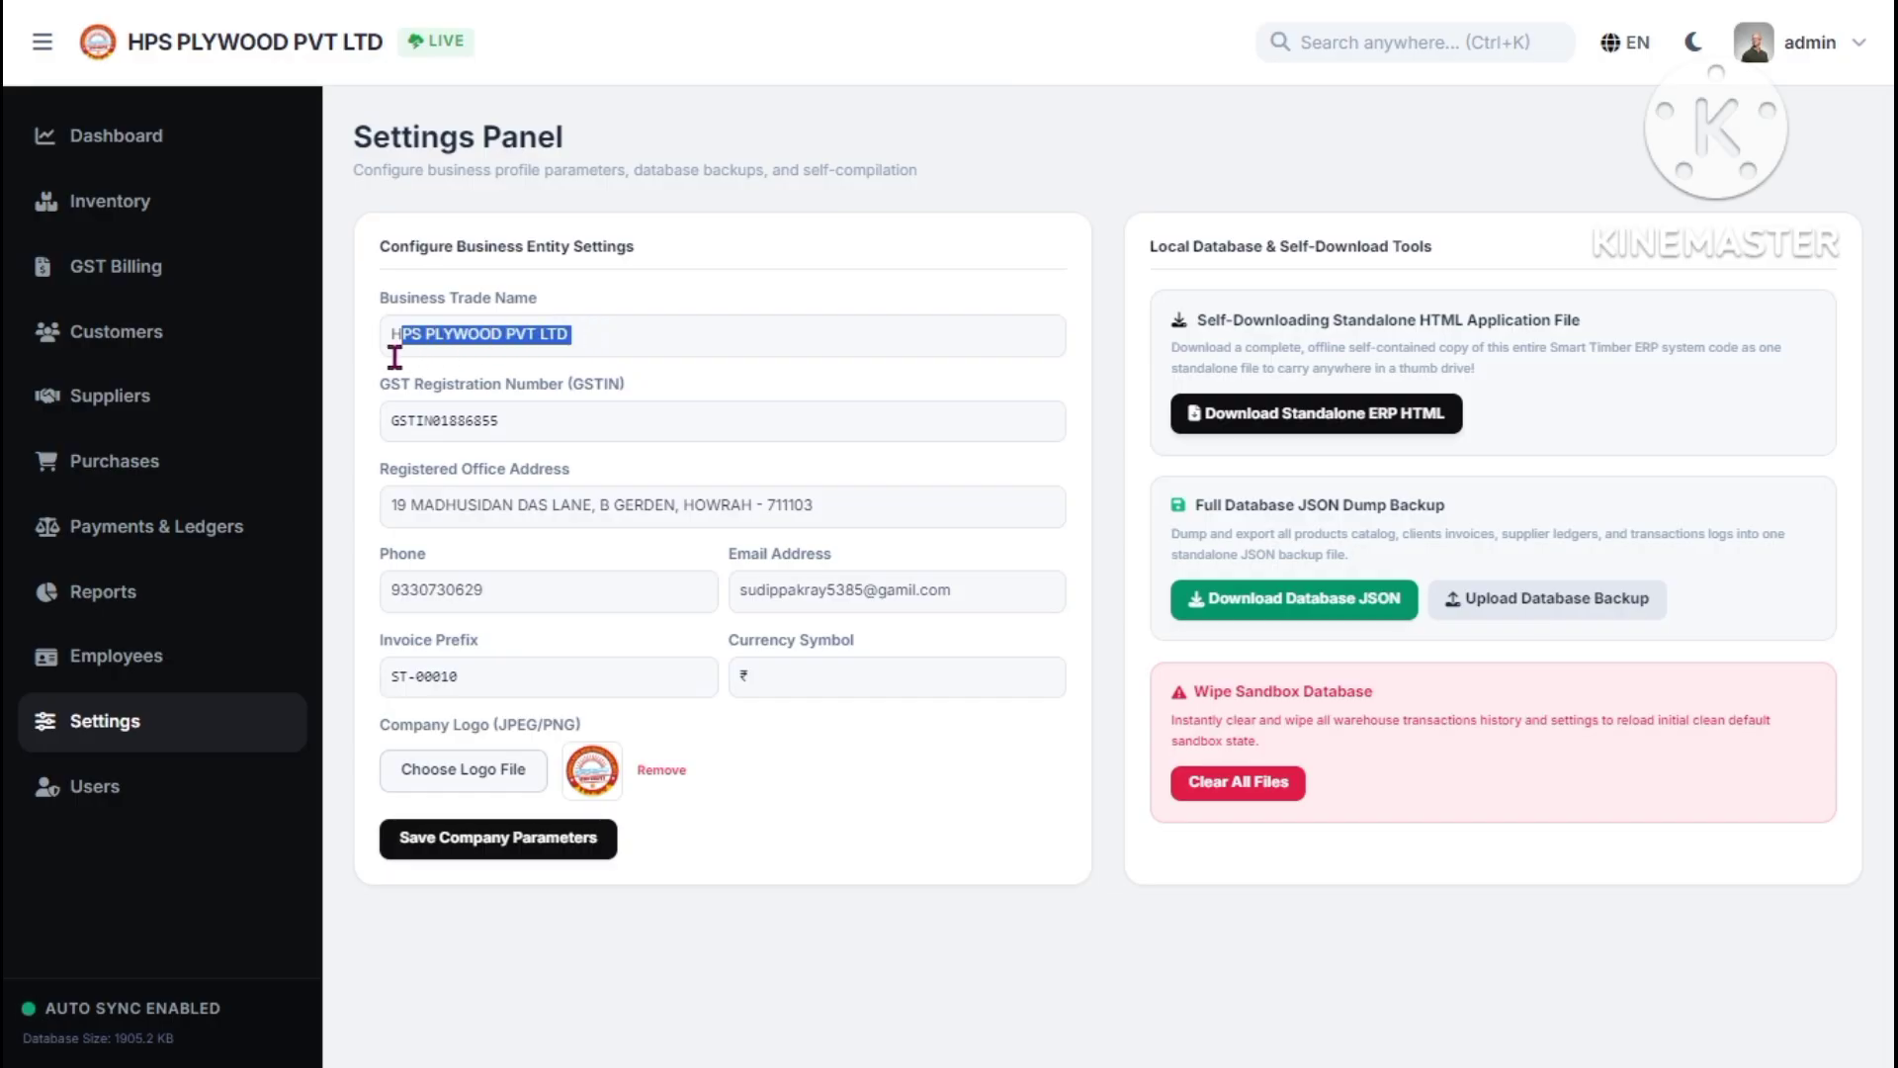
drag(522, 423, 395, 463)
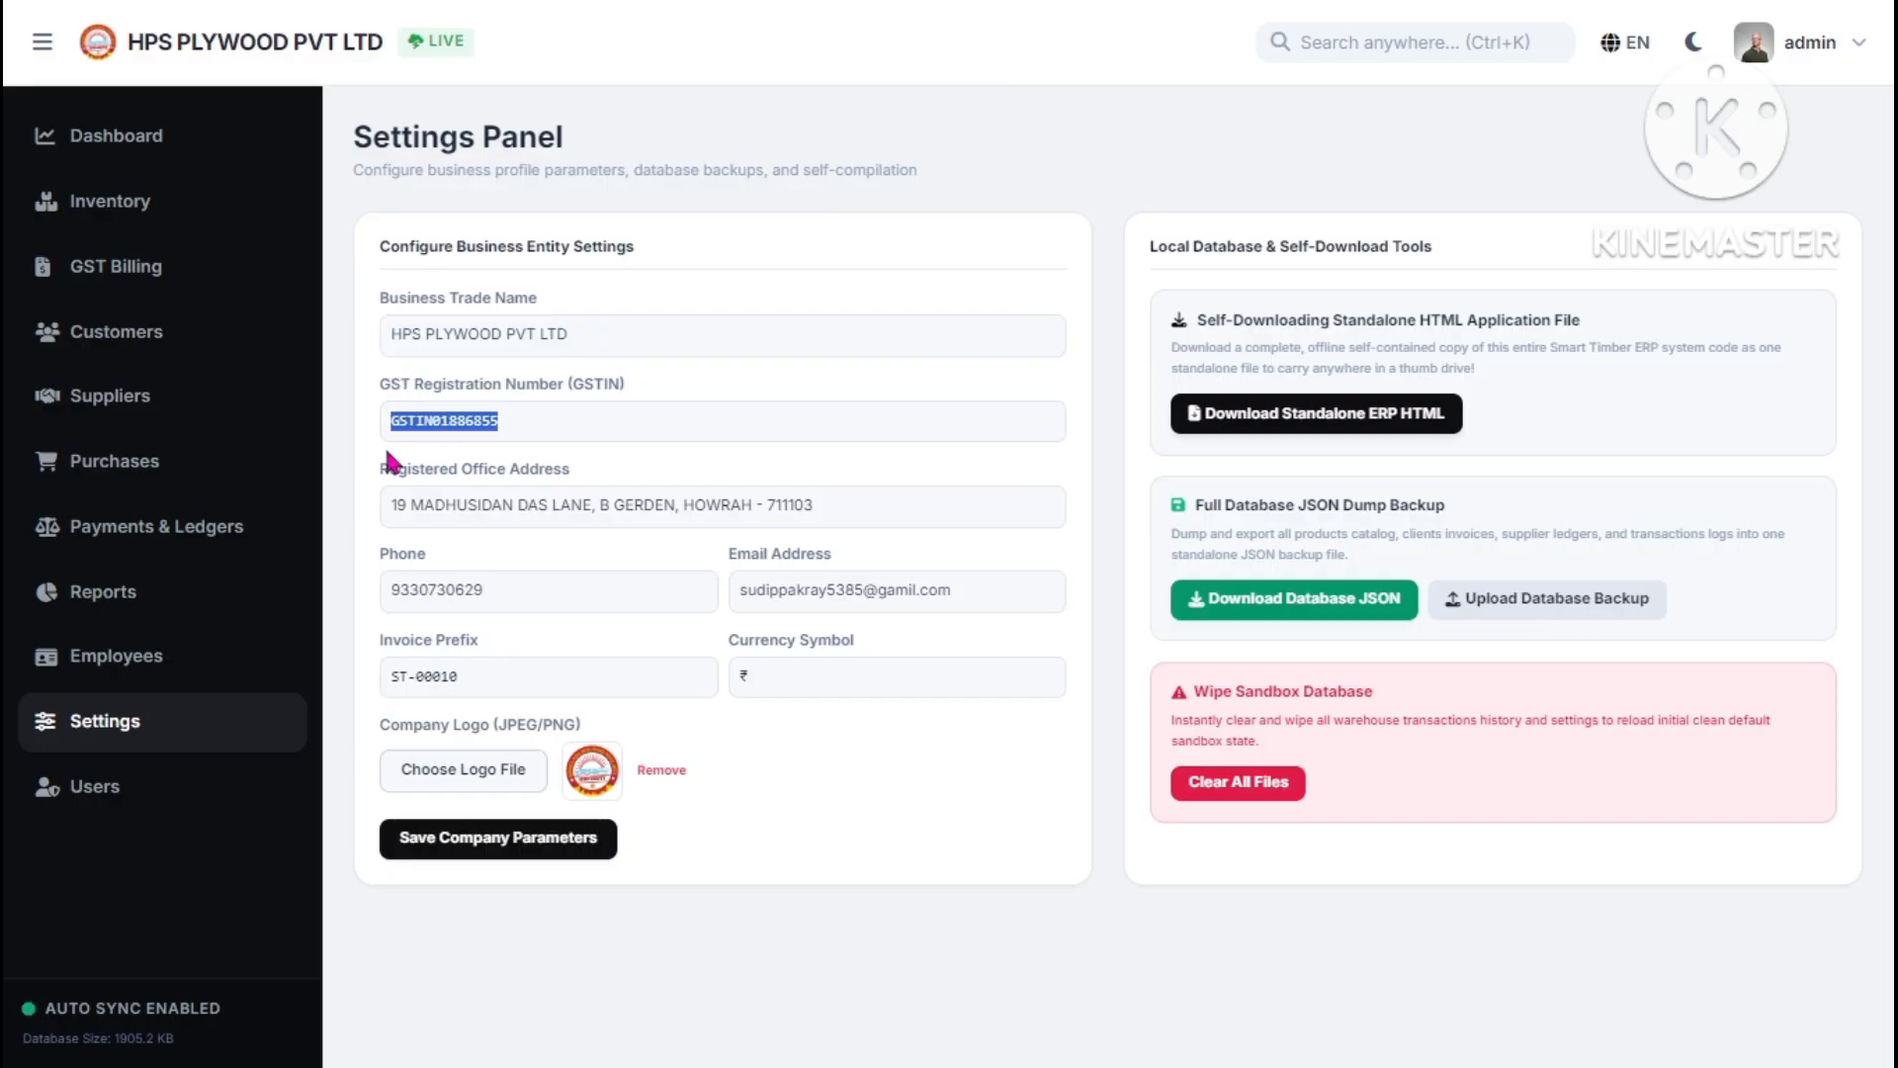
drag(678, 505, 540, 505)
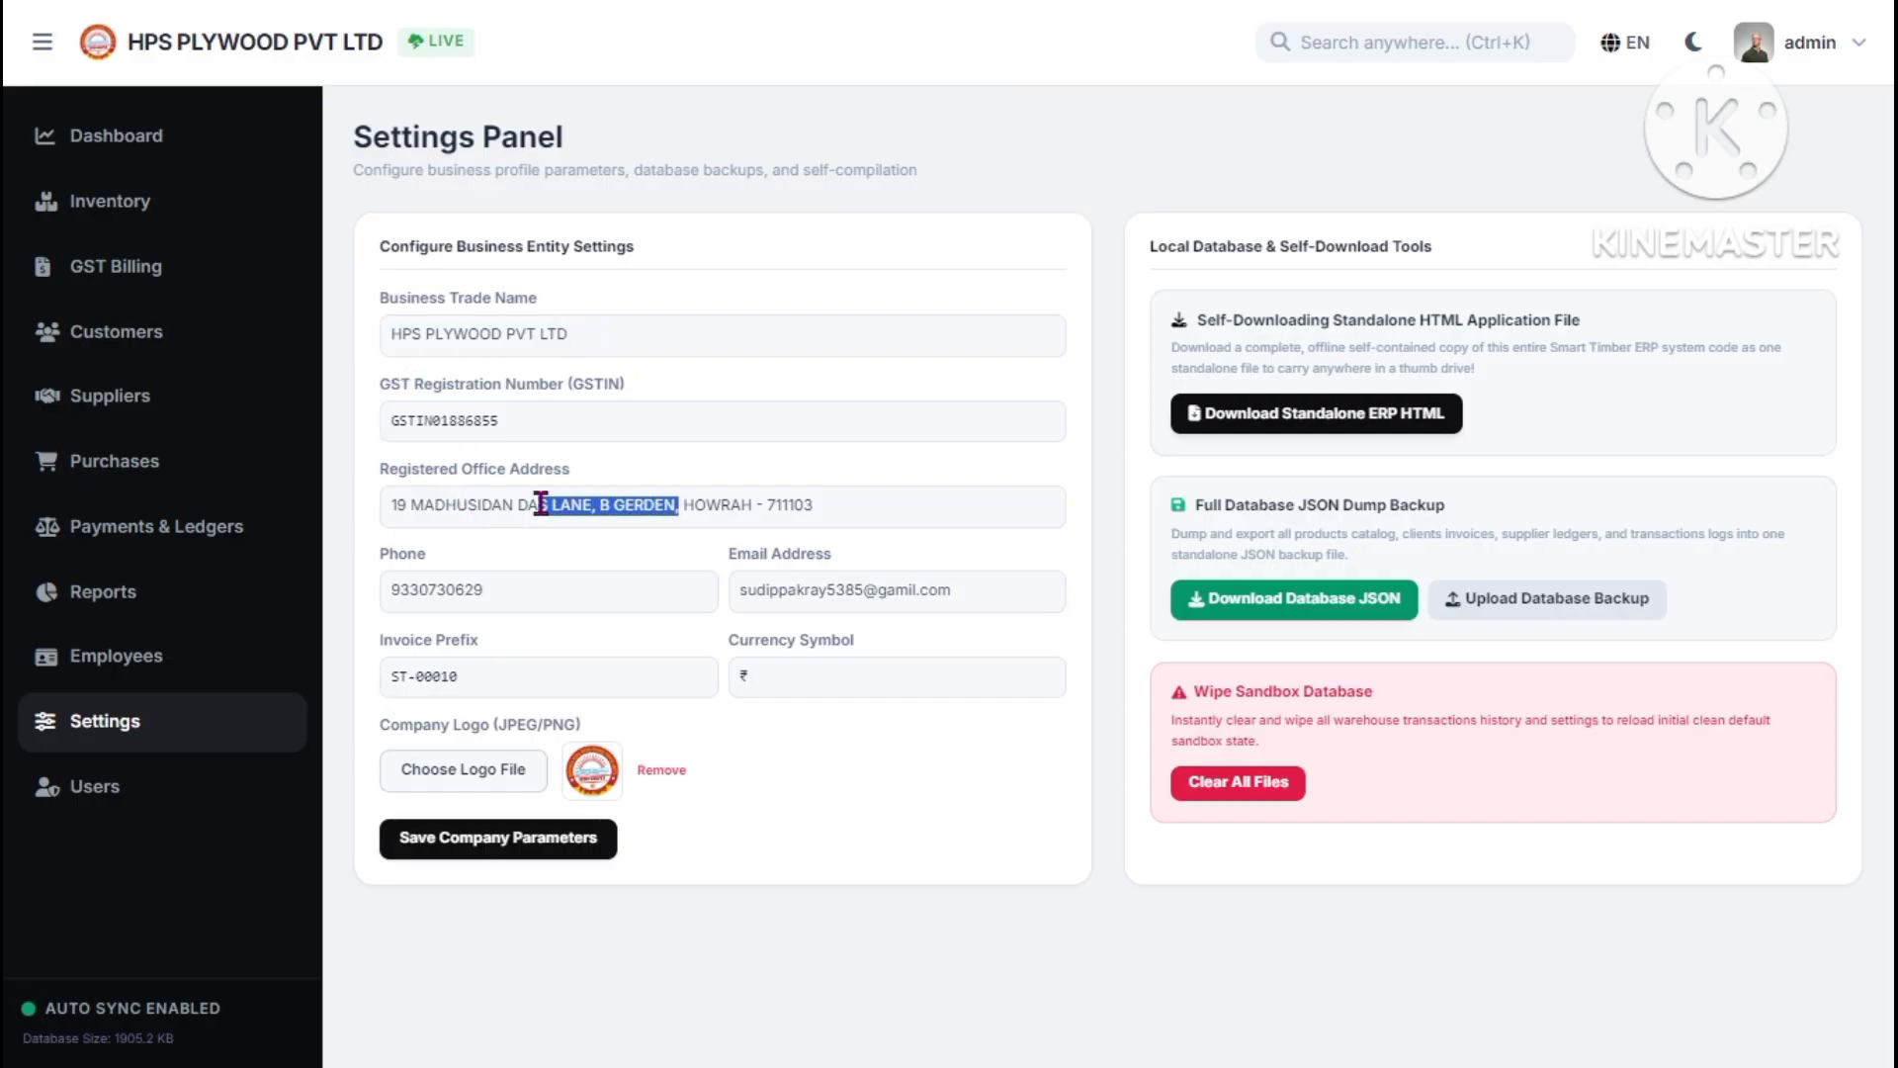
click(518, 601)
drag(879, 591, 865, 590)
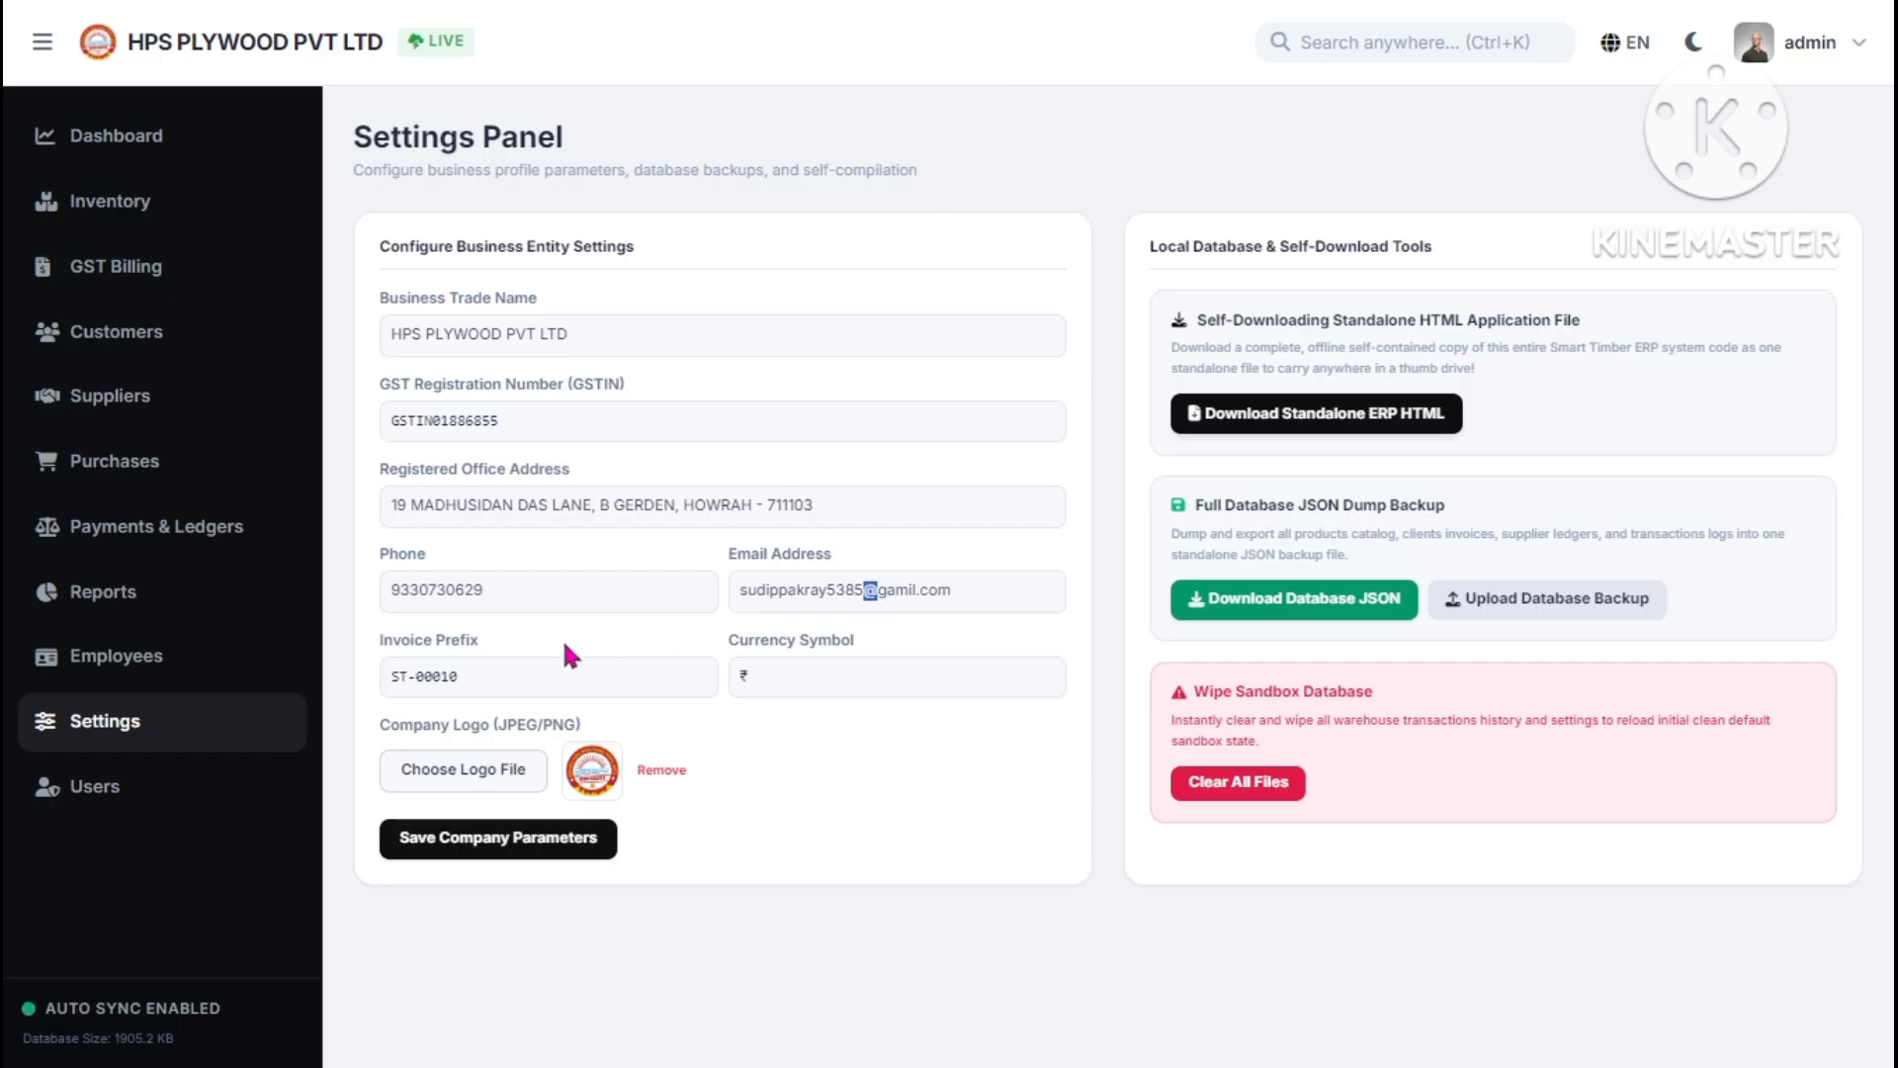
- Replace invoice prefix ST-00010 with SP-001 and save the company parameters
click(501, 686)
key(BackSpace)
key(BackSpace)
key(BackSpace)
key(BackSpace)
key(BackSpace)
key(BackSpace)
key(BackSpace)
click(436, 848)
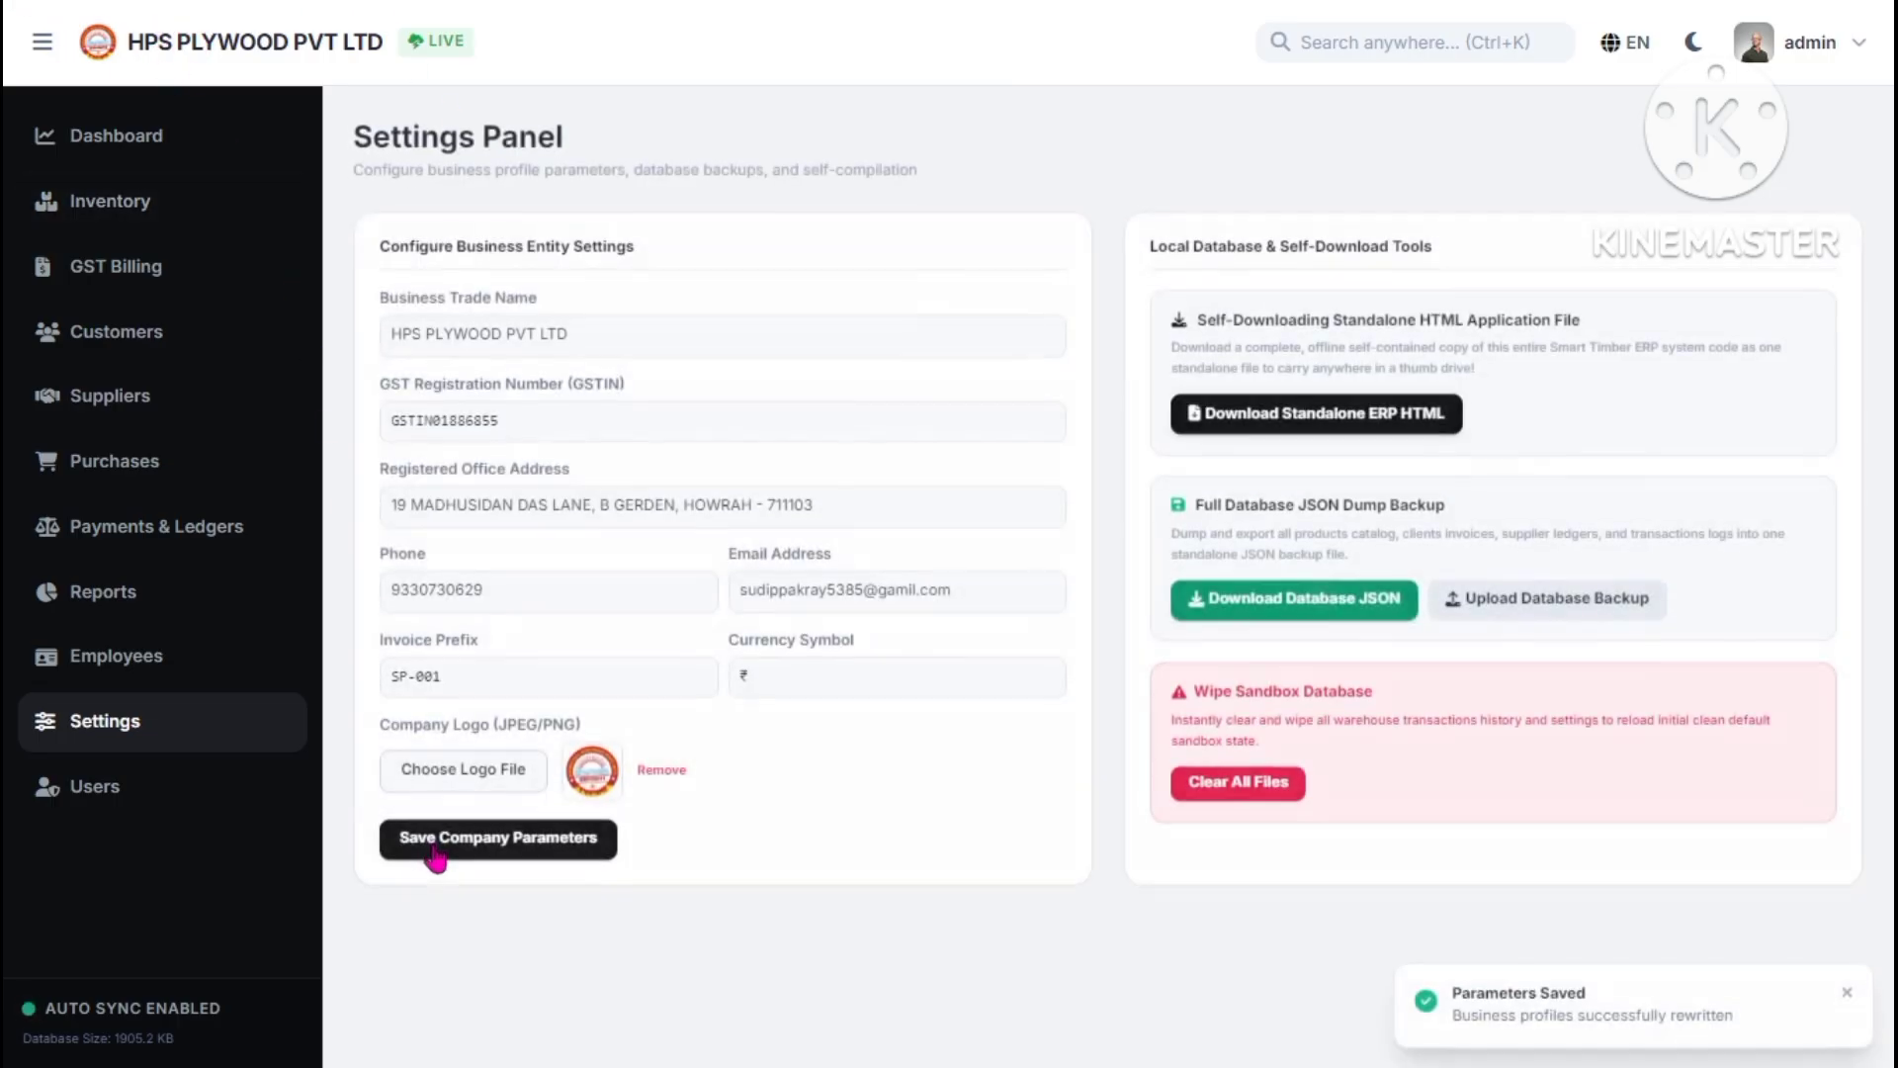
- Return to billing and inspect the new invoice number SP-001006 with its SP-001 prefix
click(149, 266)
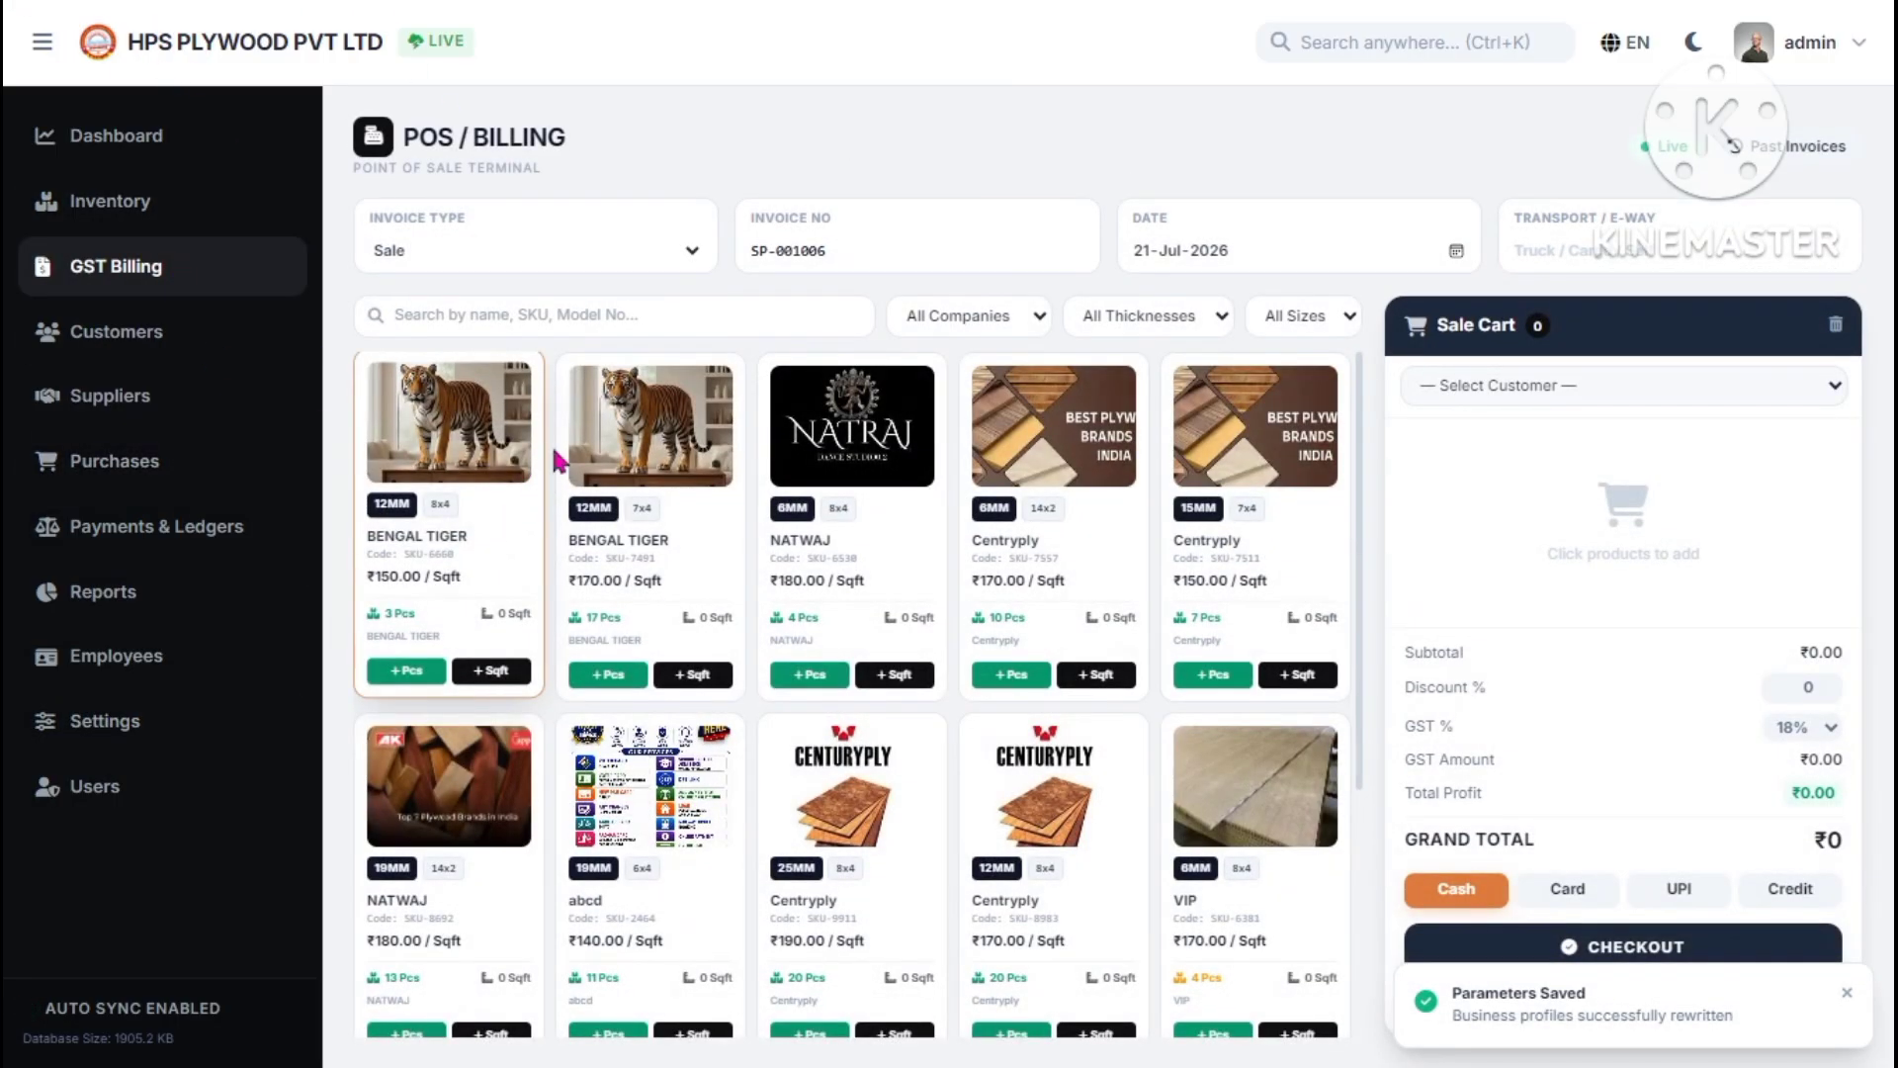
triple_click(843, 252)
click(844, 252)
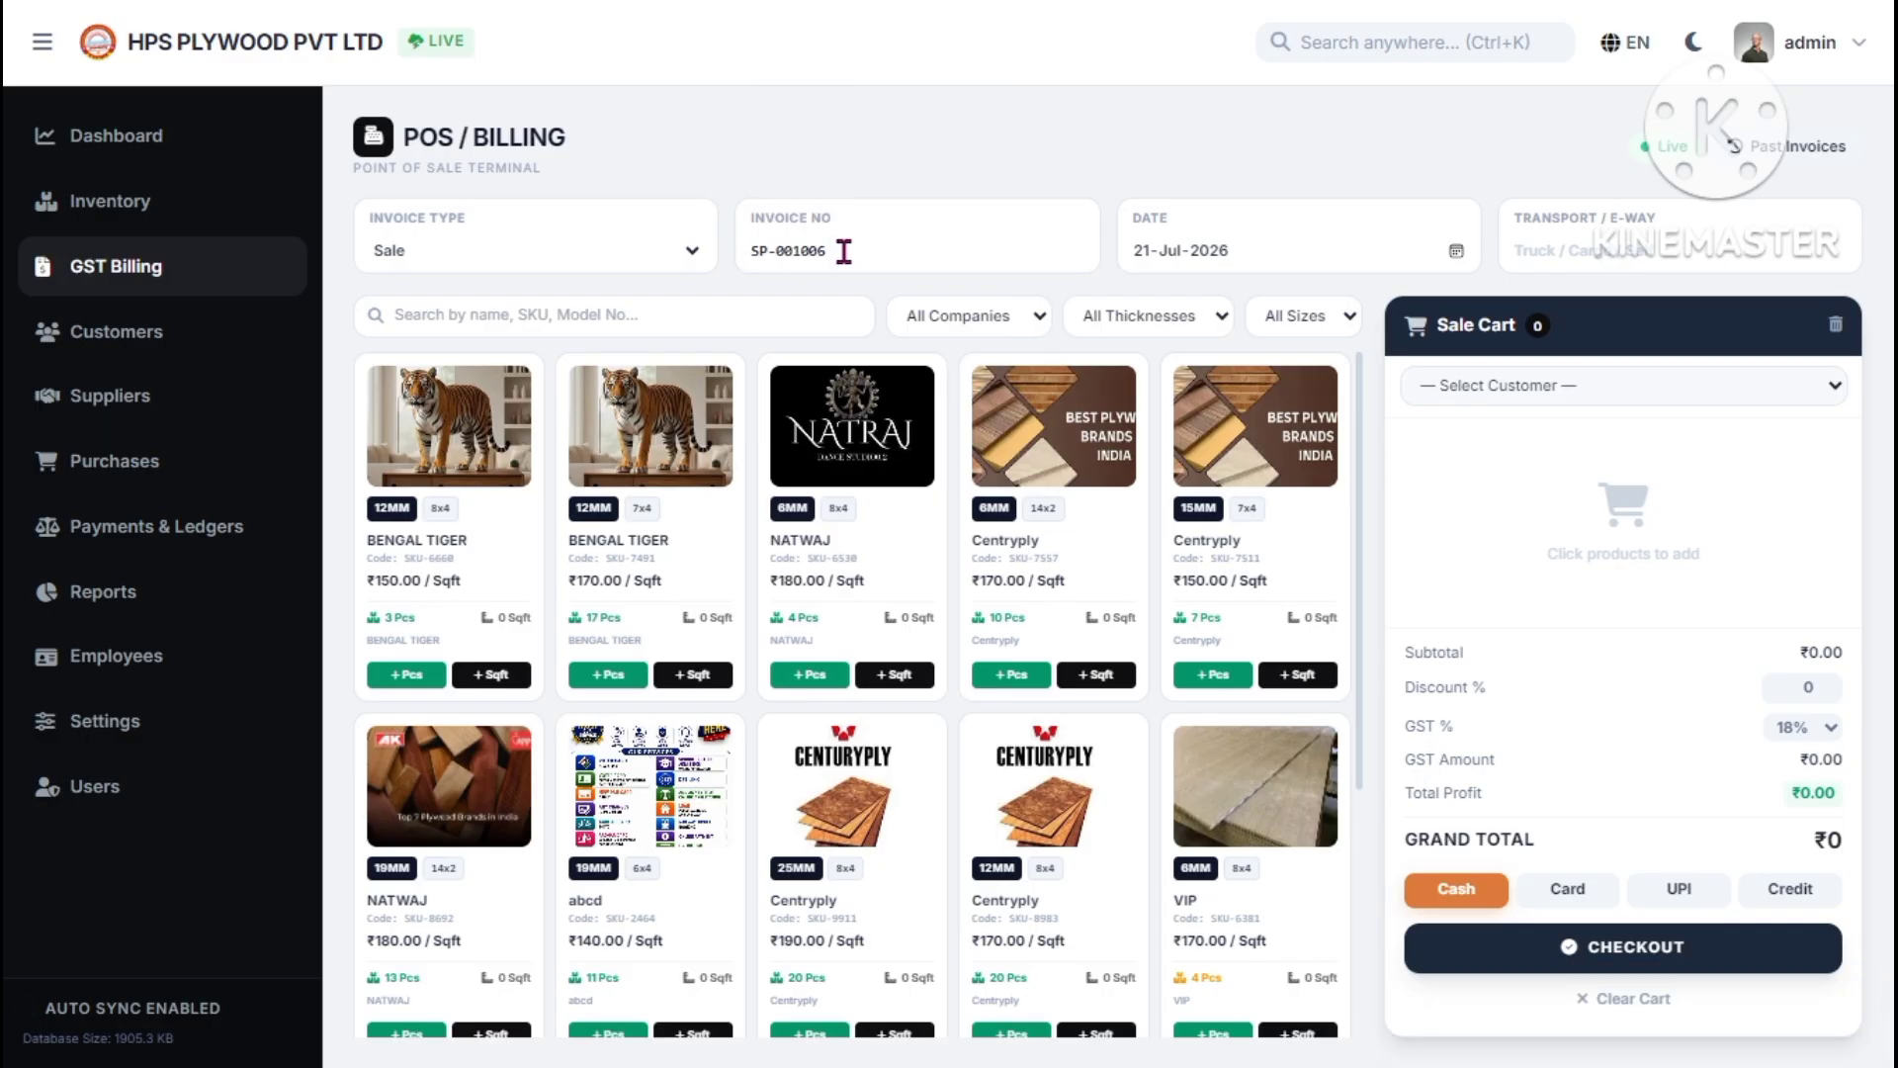
drag(845, 252, 817, 255)
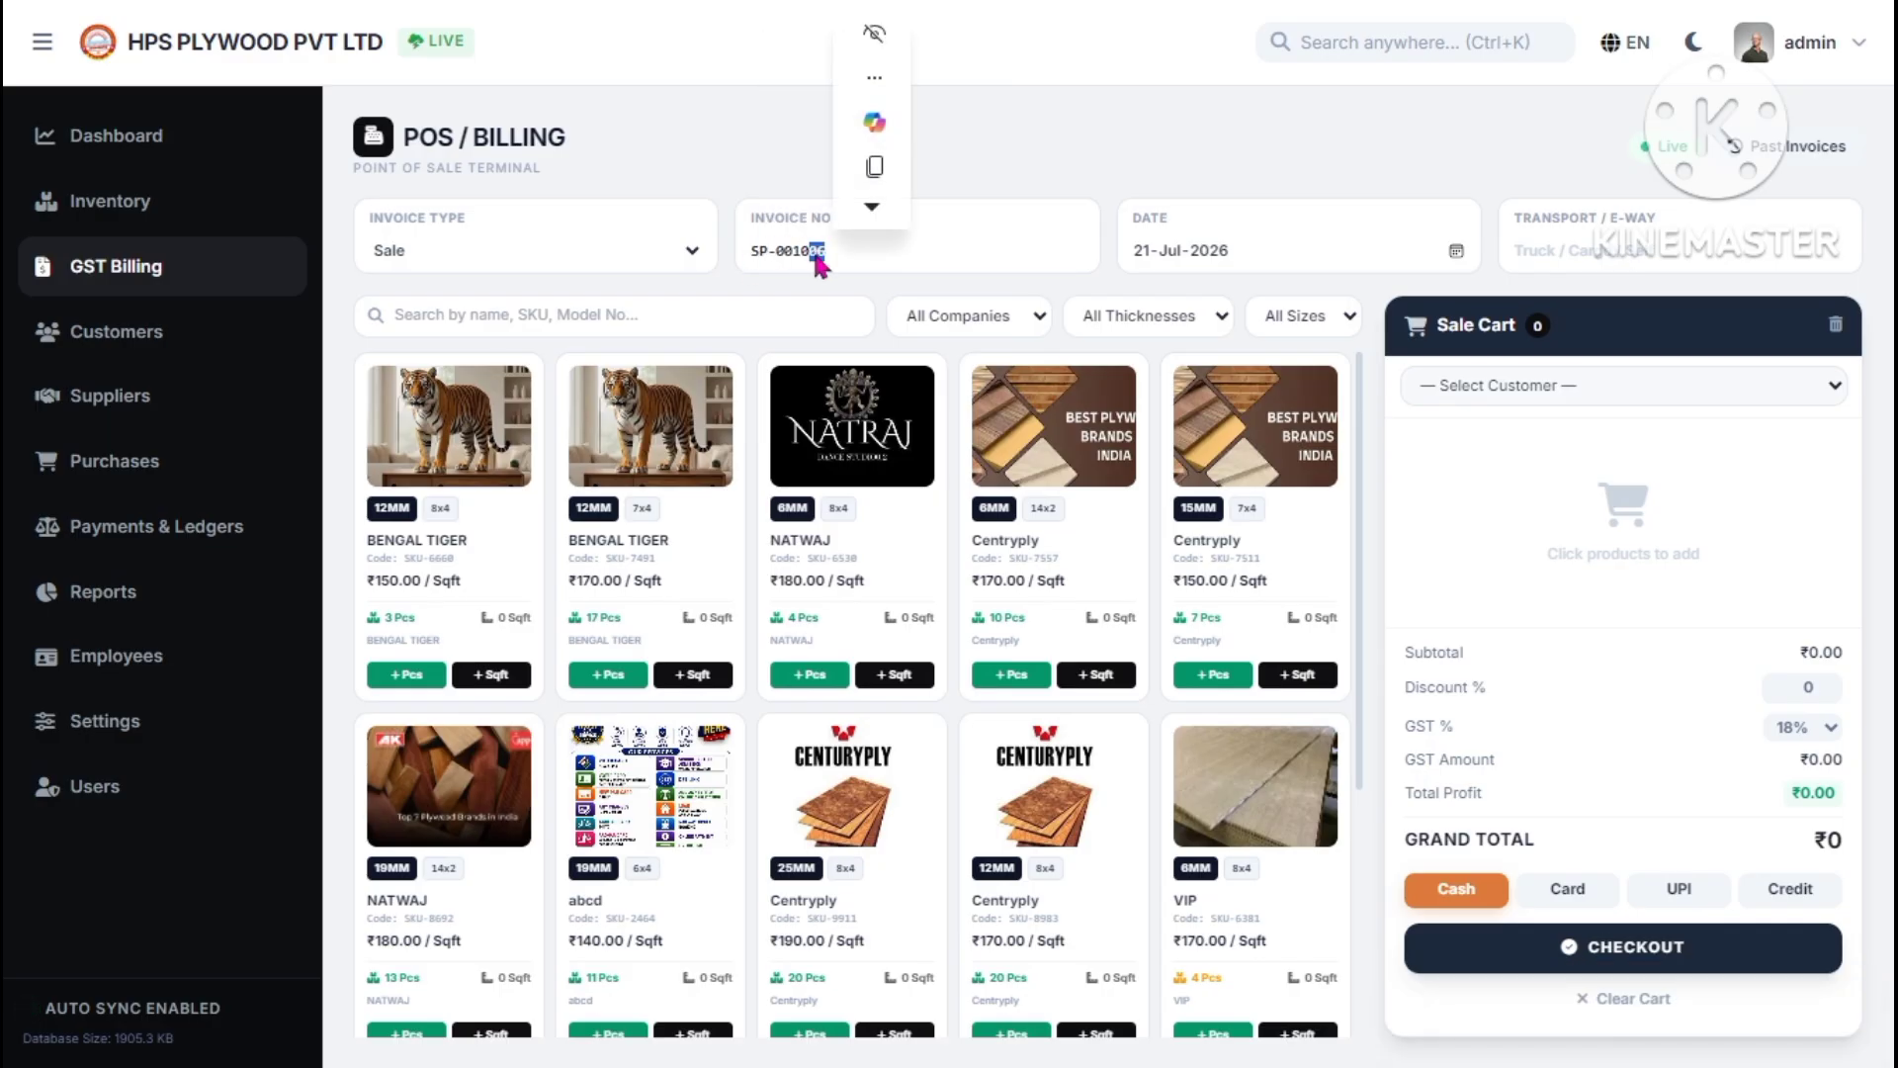
click(843, 262)
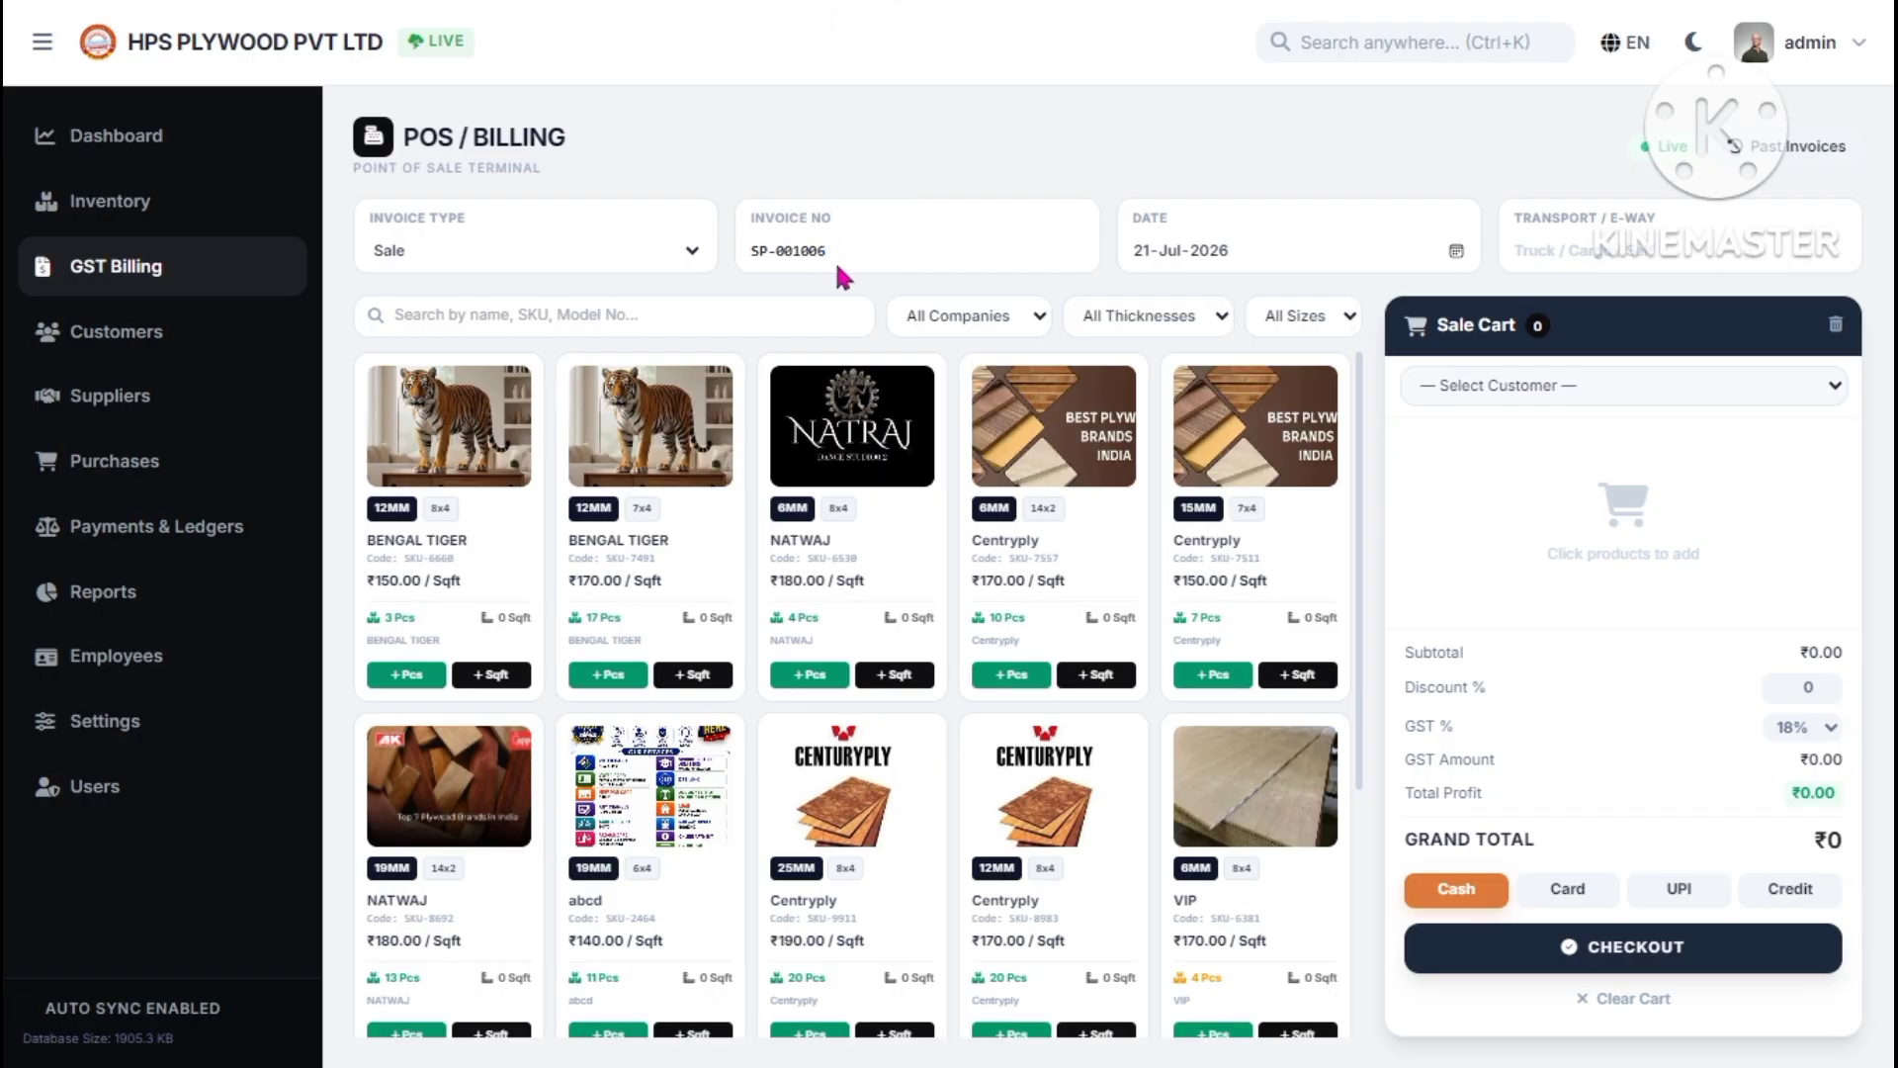
drag(806, 251, 752, 257)
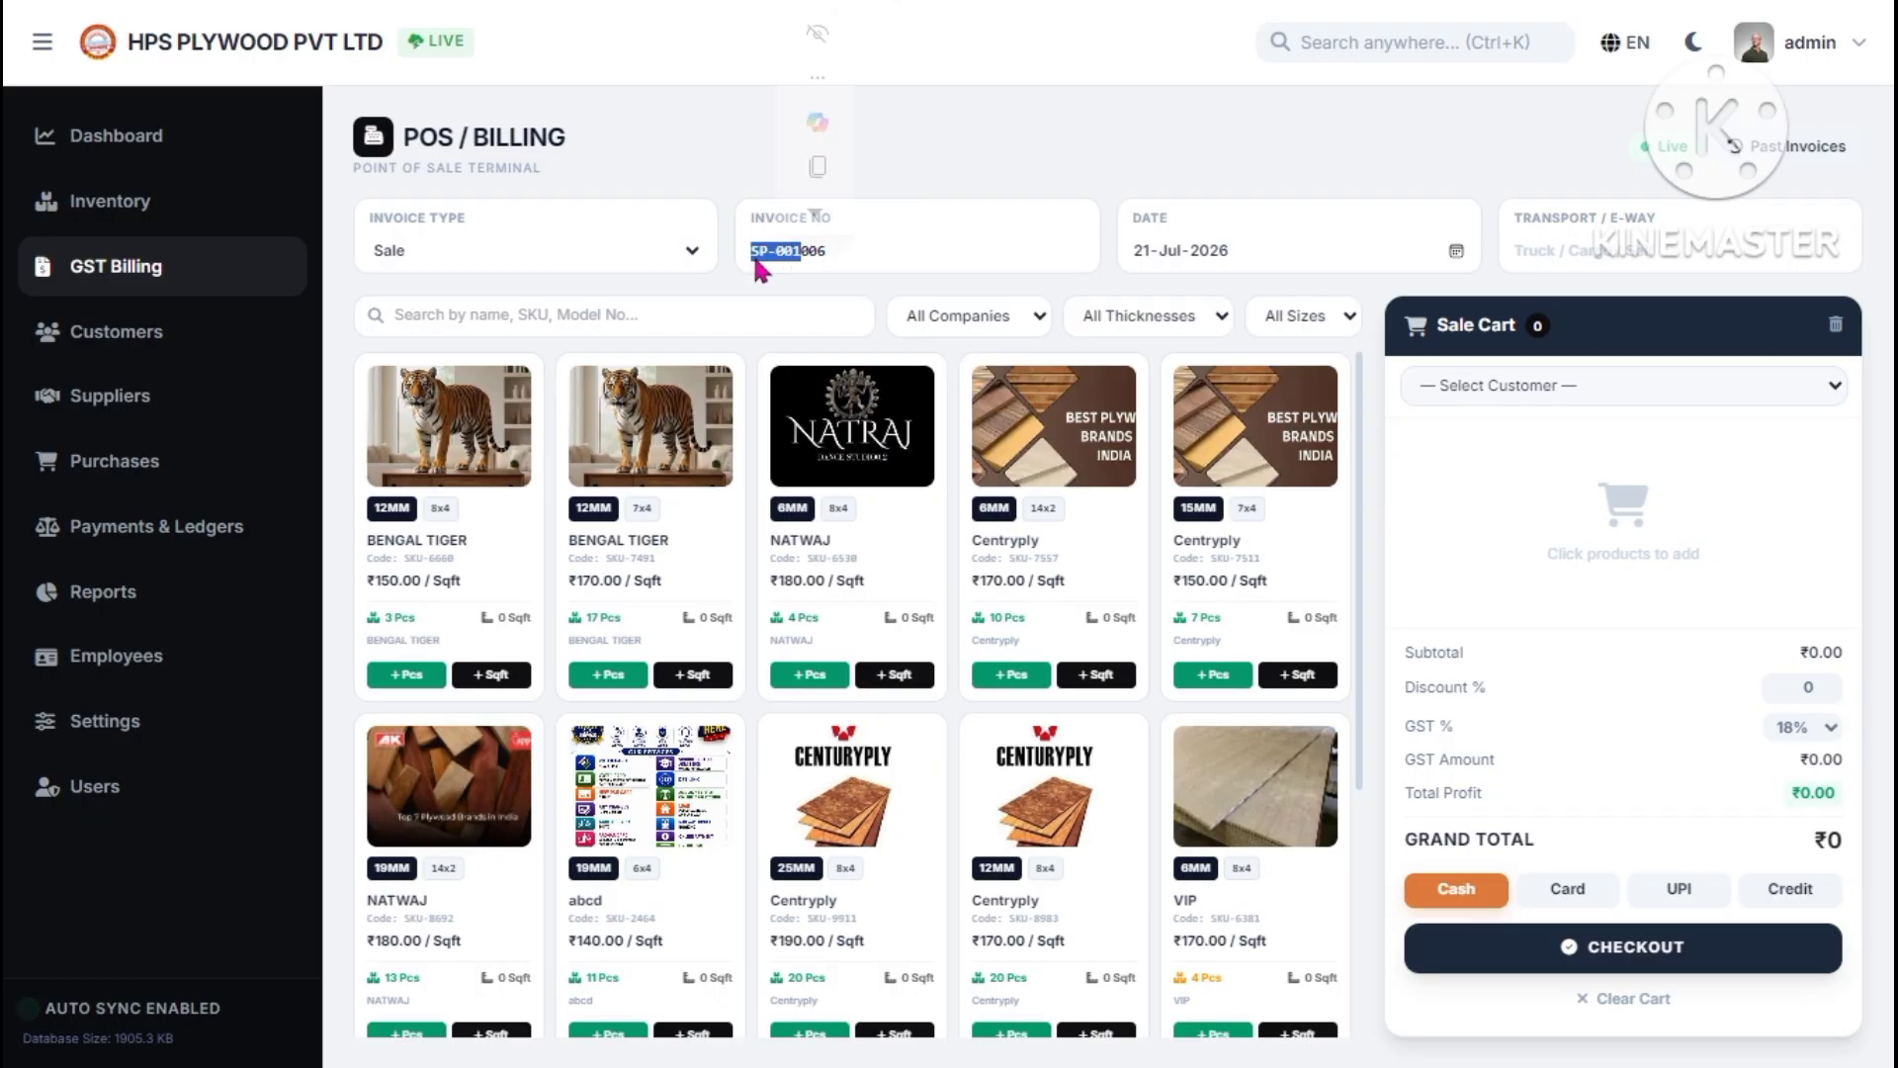
click(874, 251)
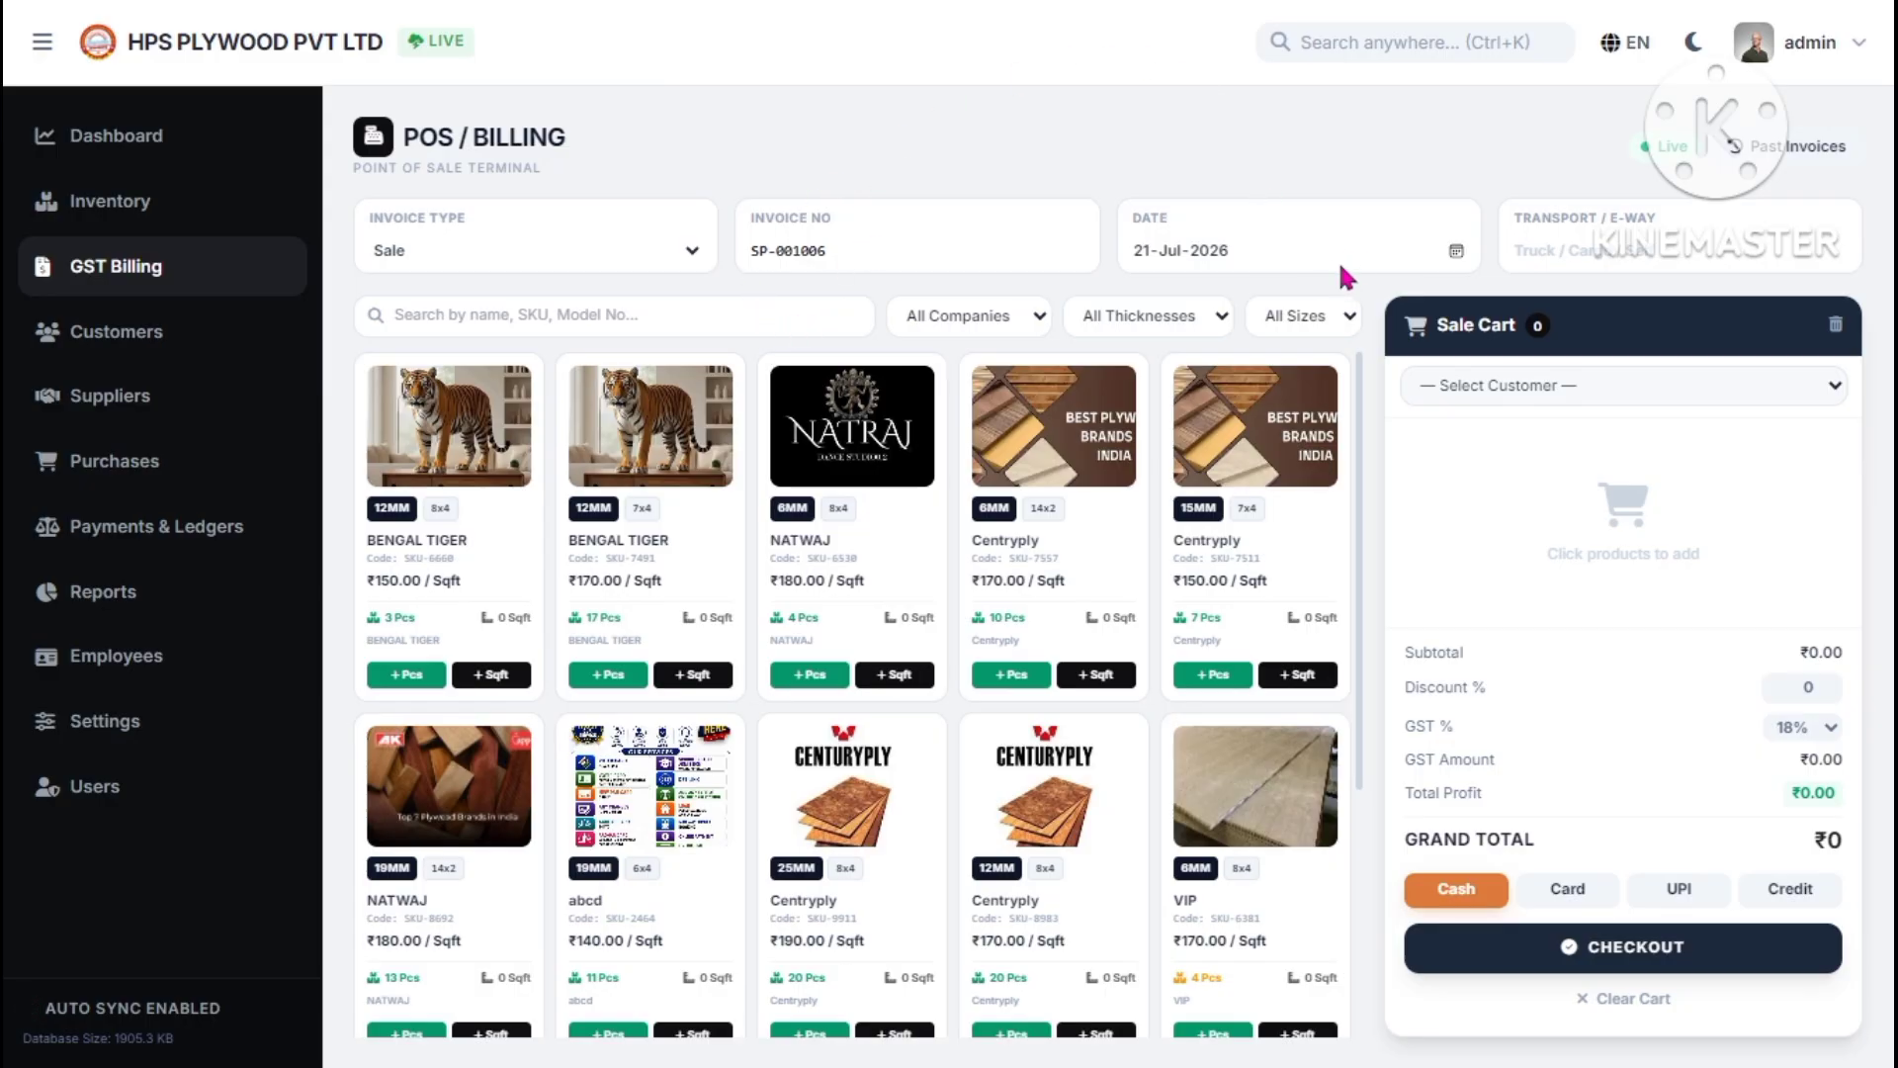
- Check the invoice date calendar without changing it, and list the available customers
click(1455, 251)
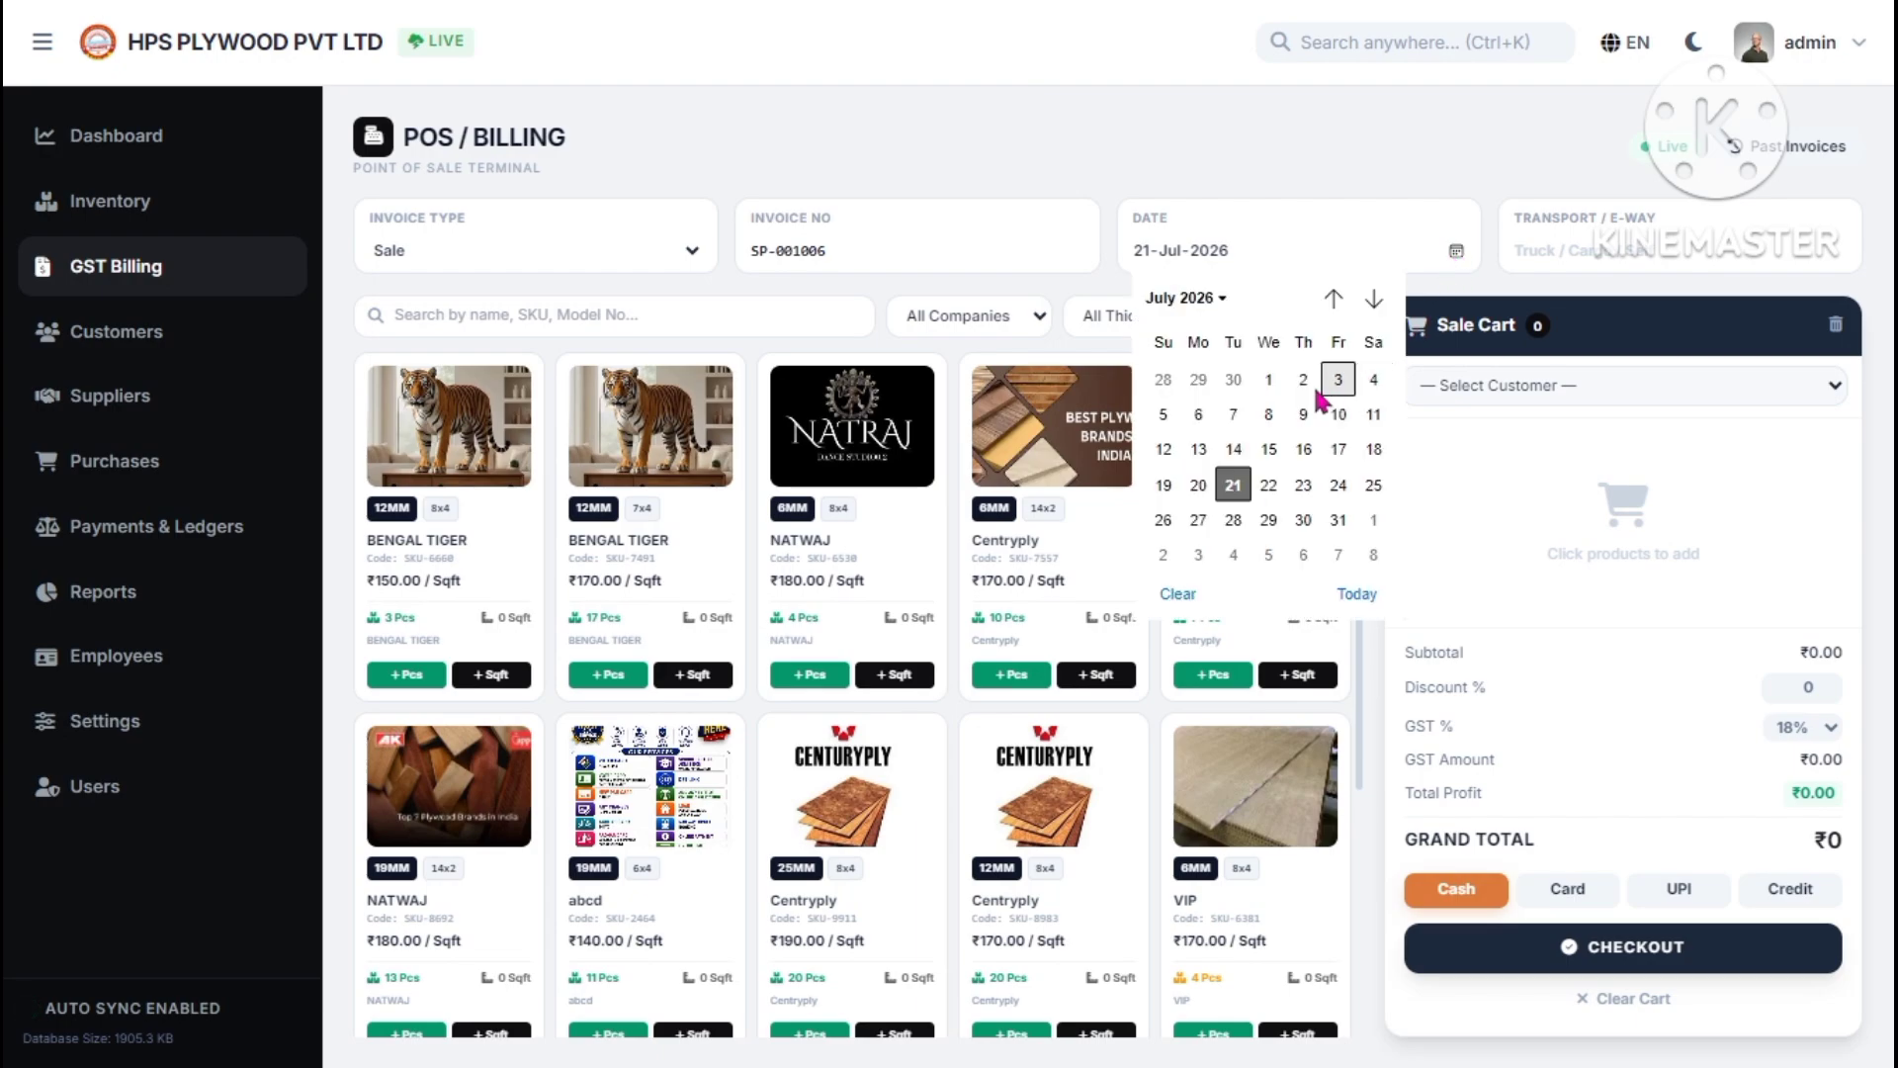
click(1350, 257)
click(1557, 250)
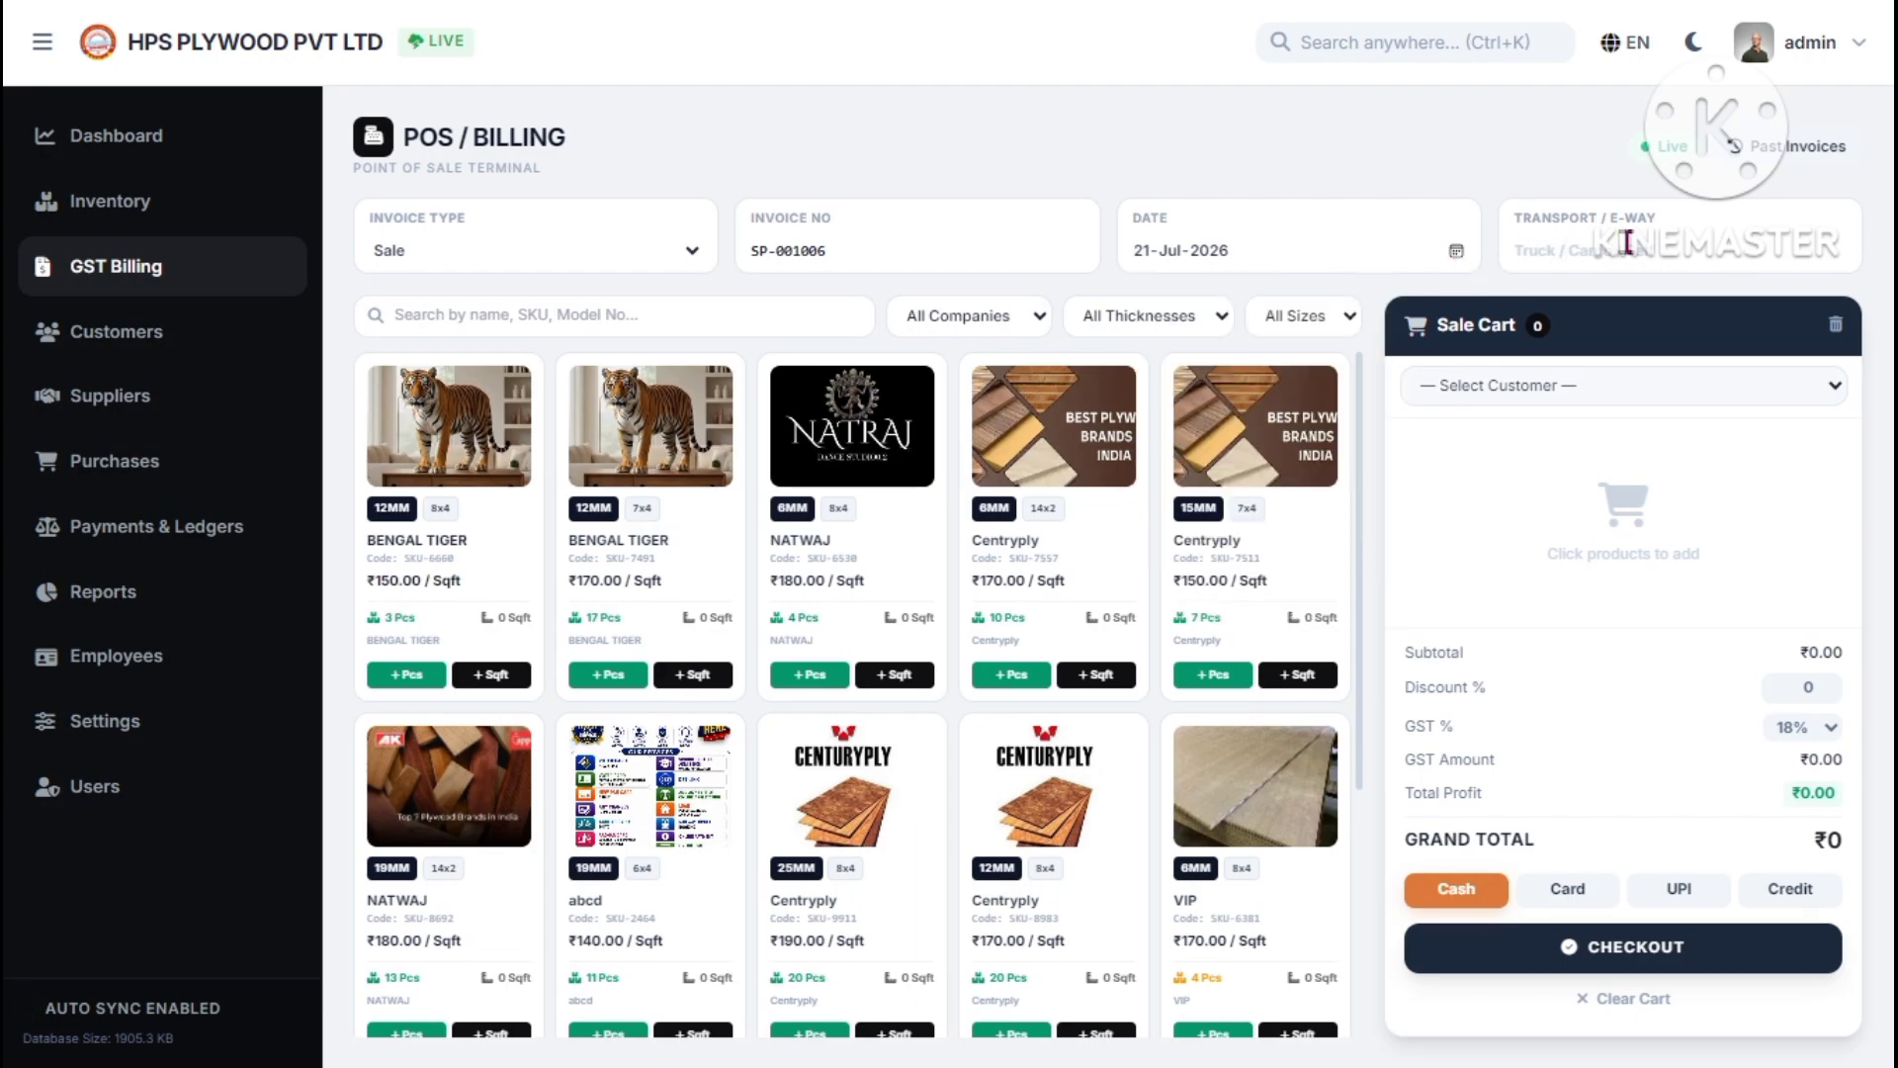
click(1533, 387)
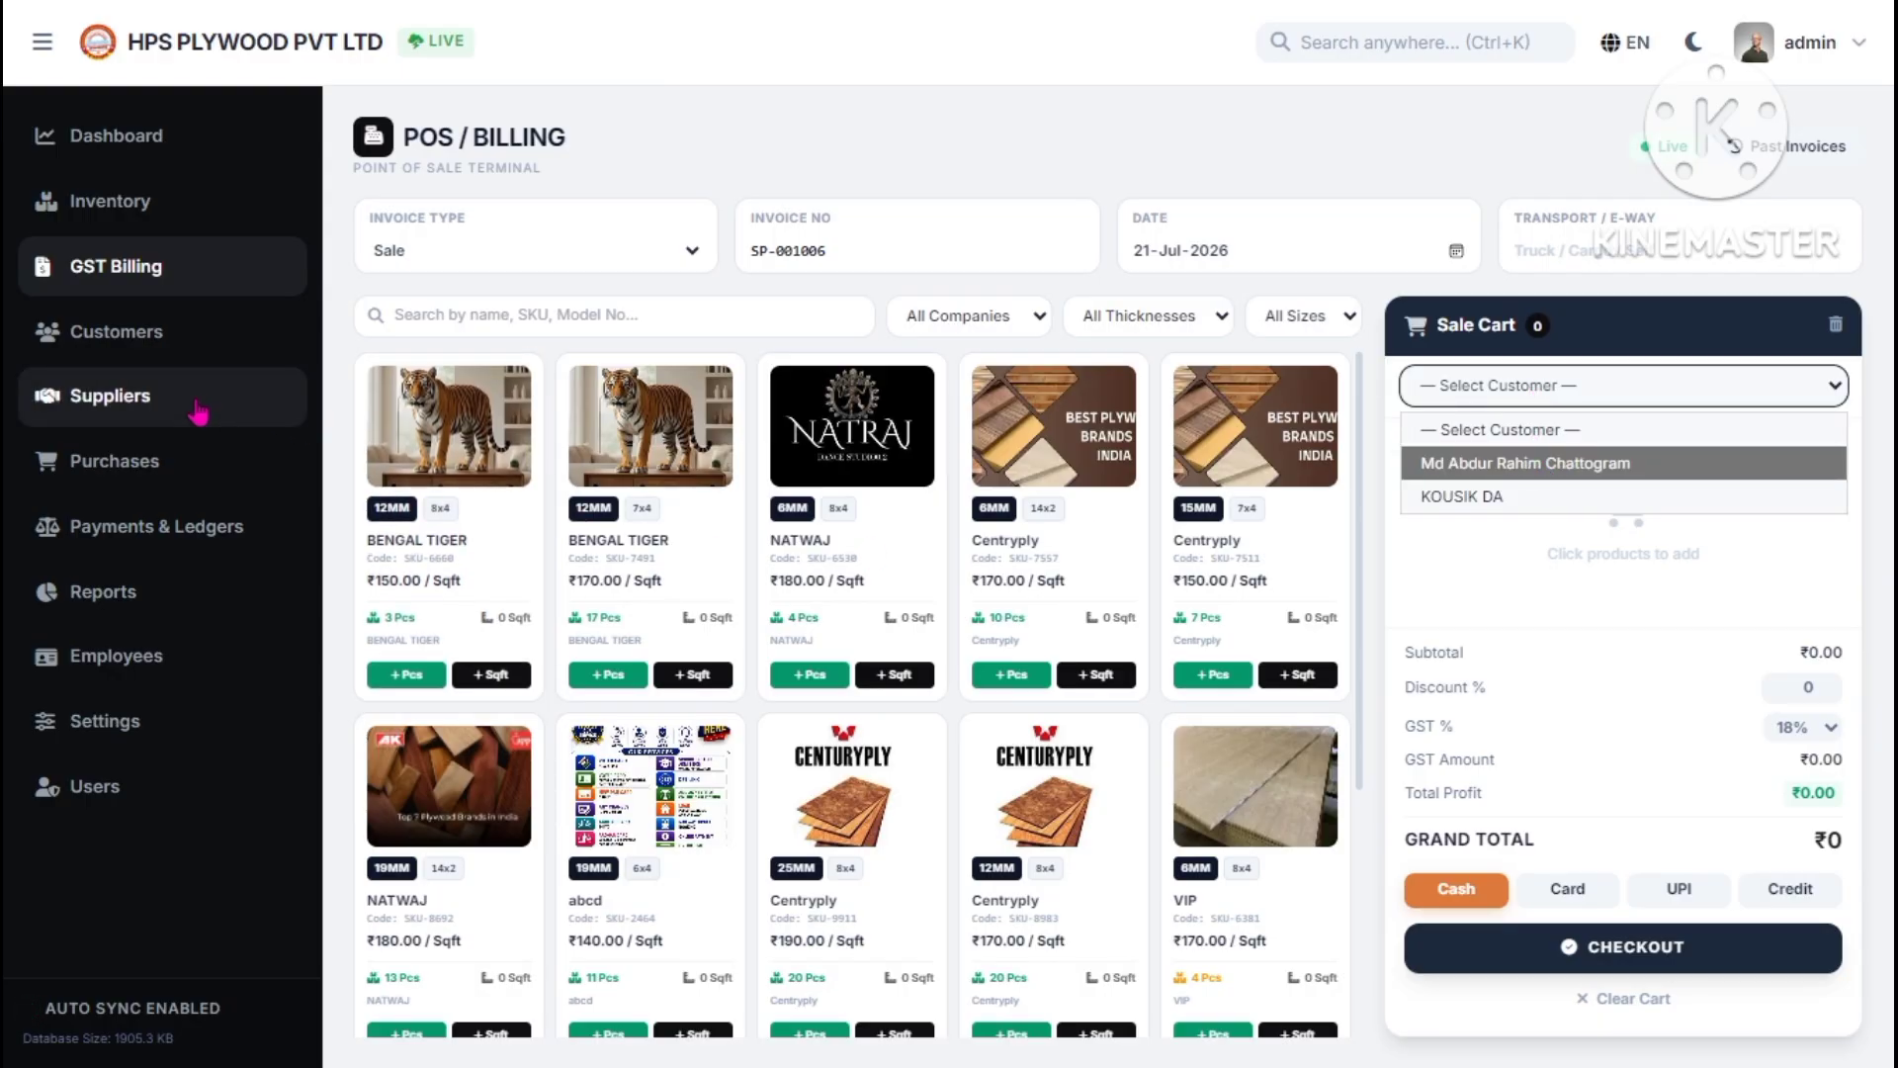
click(209, 337)
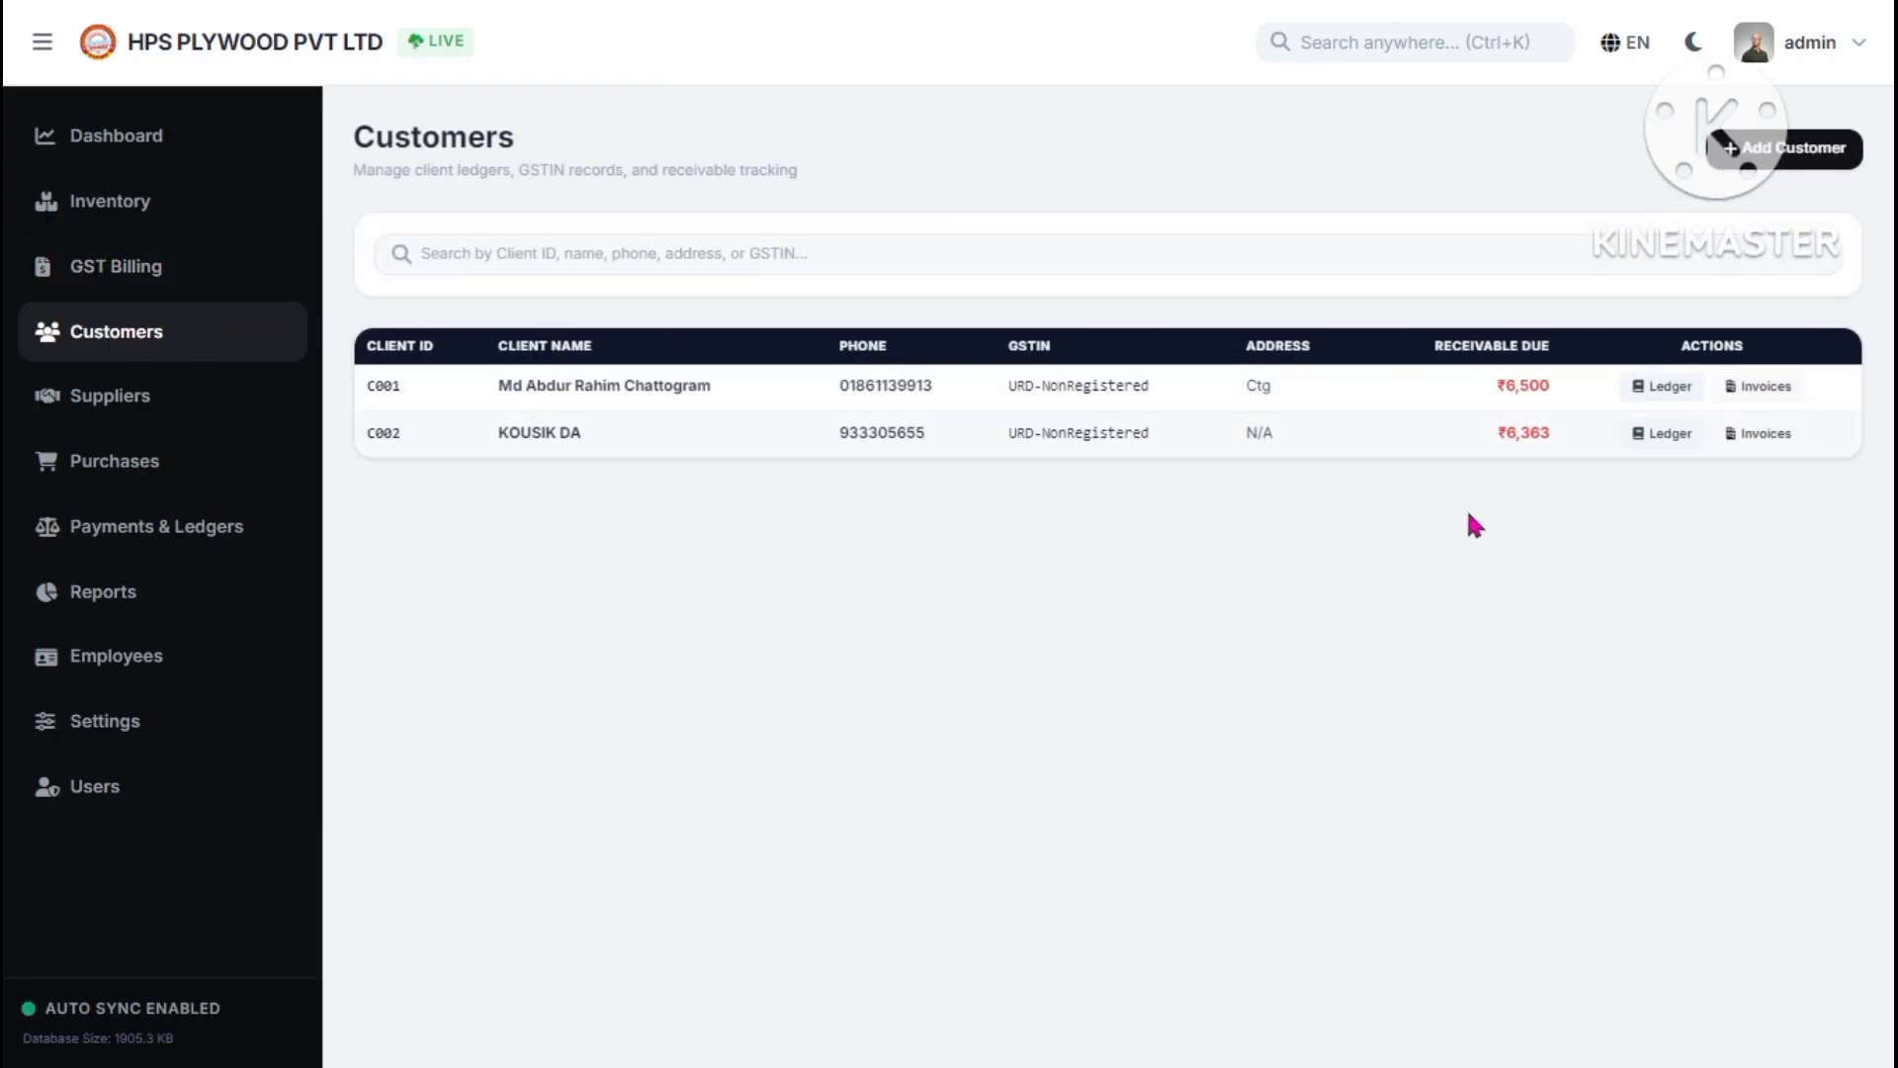
click(156, 401)
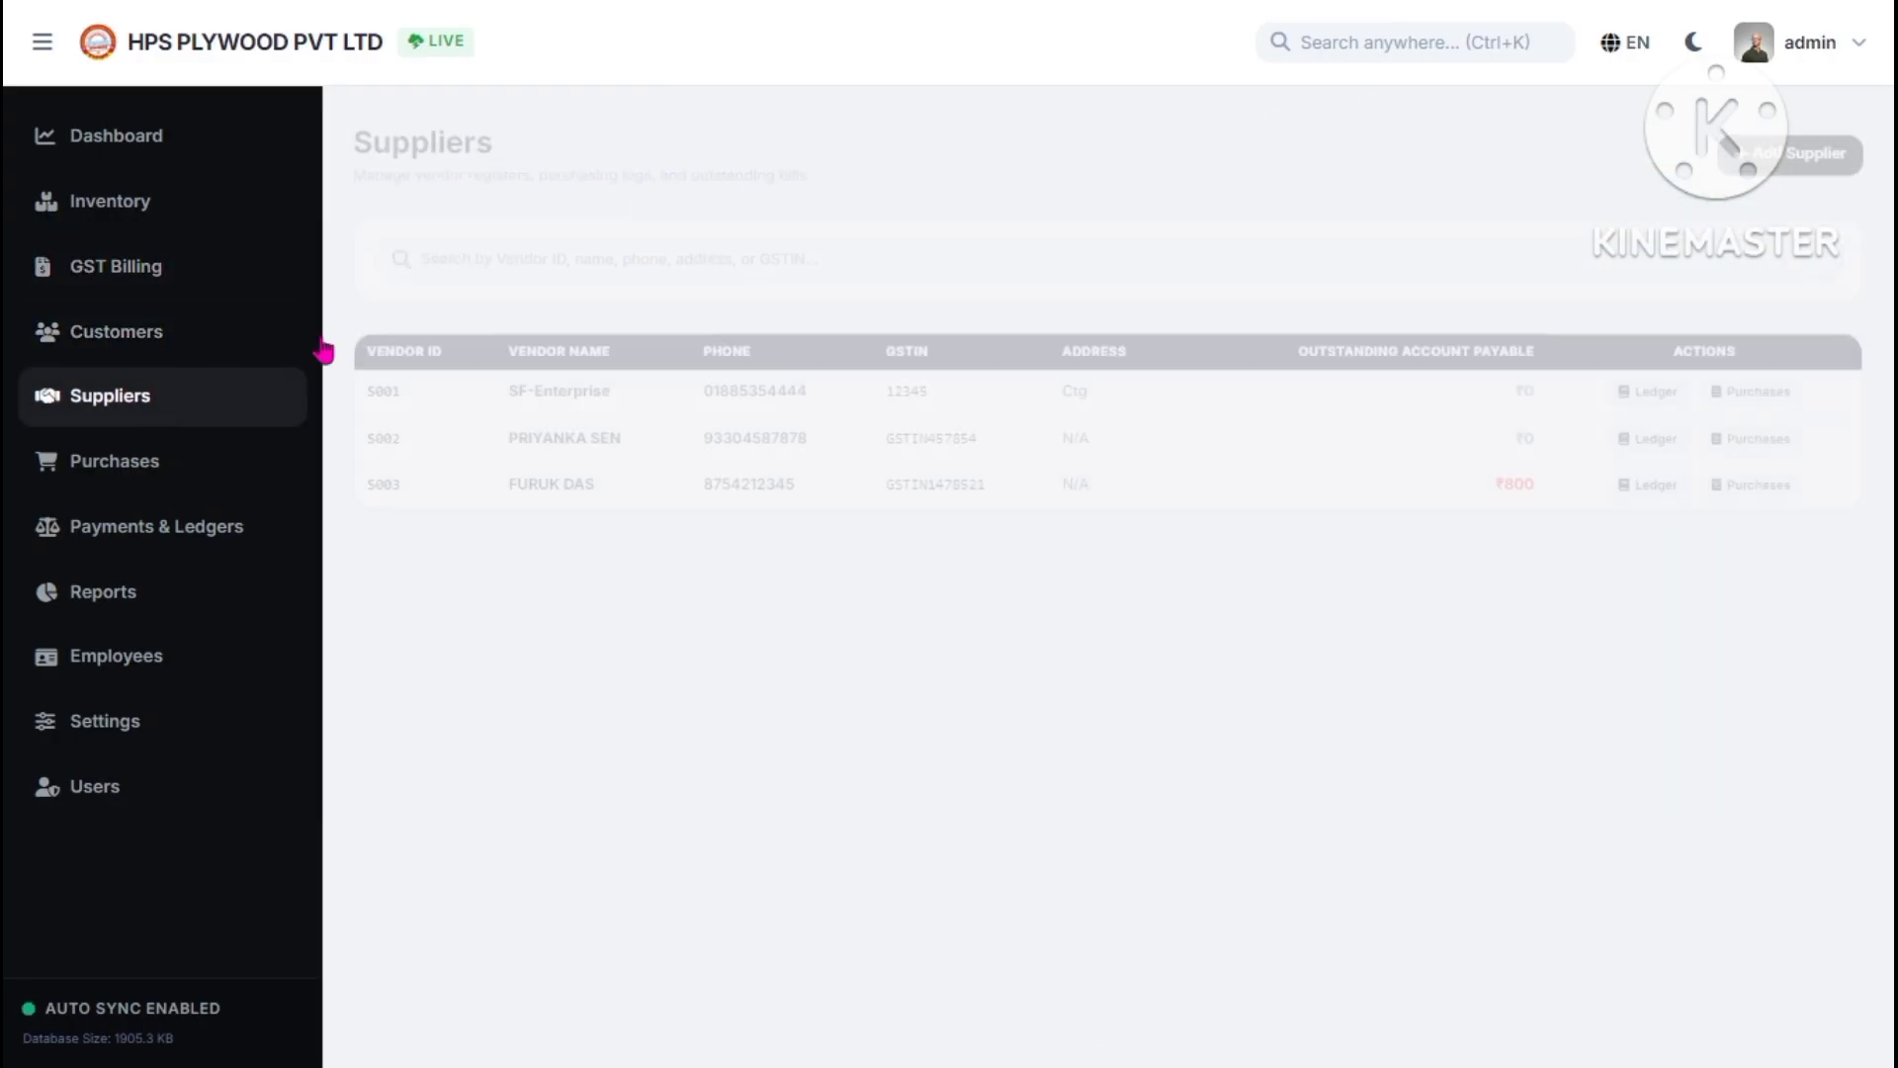
click(1829, 158)
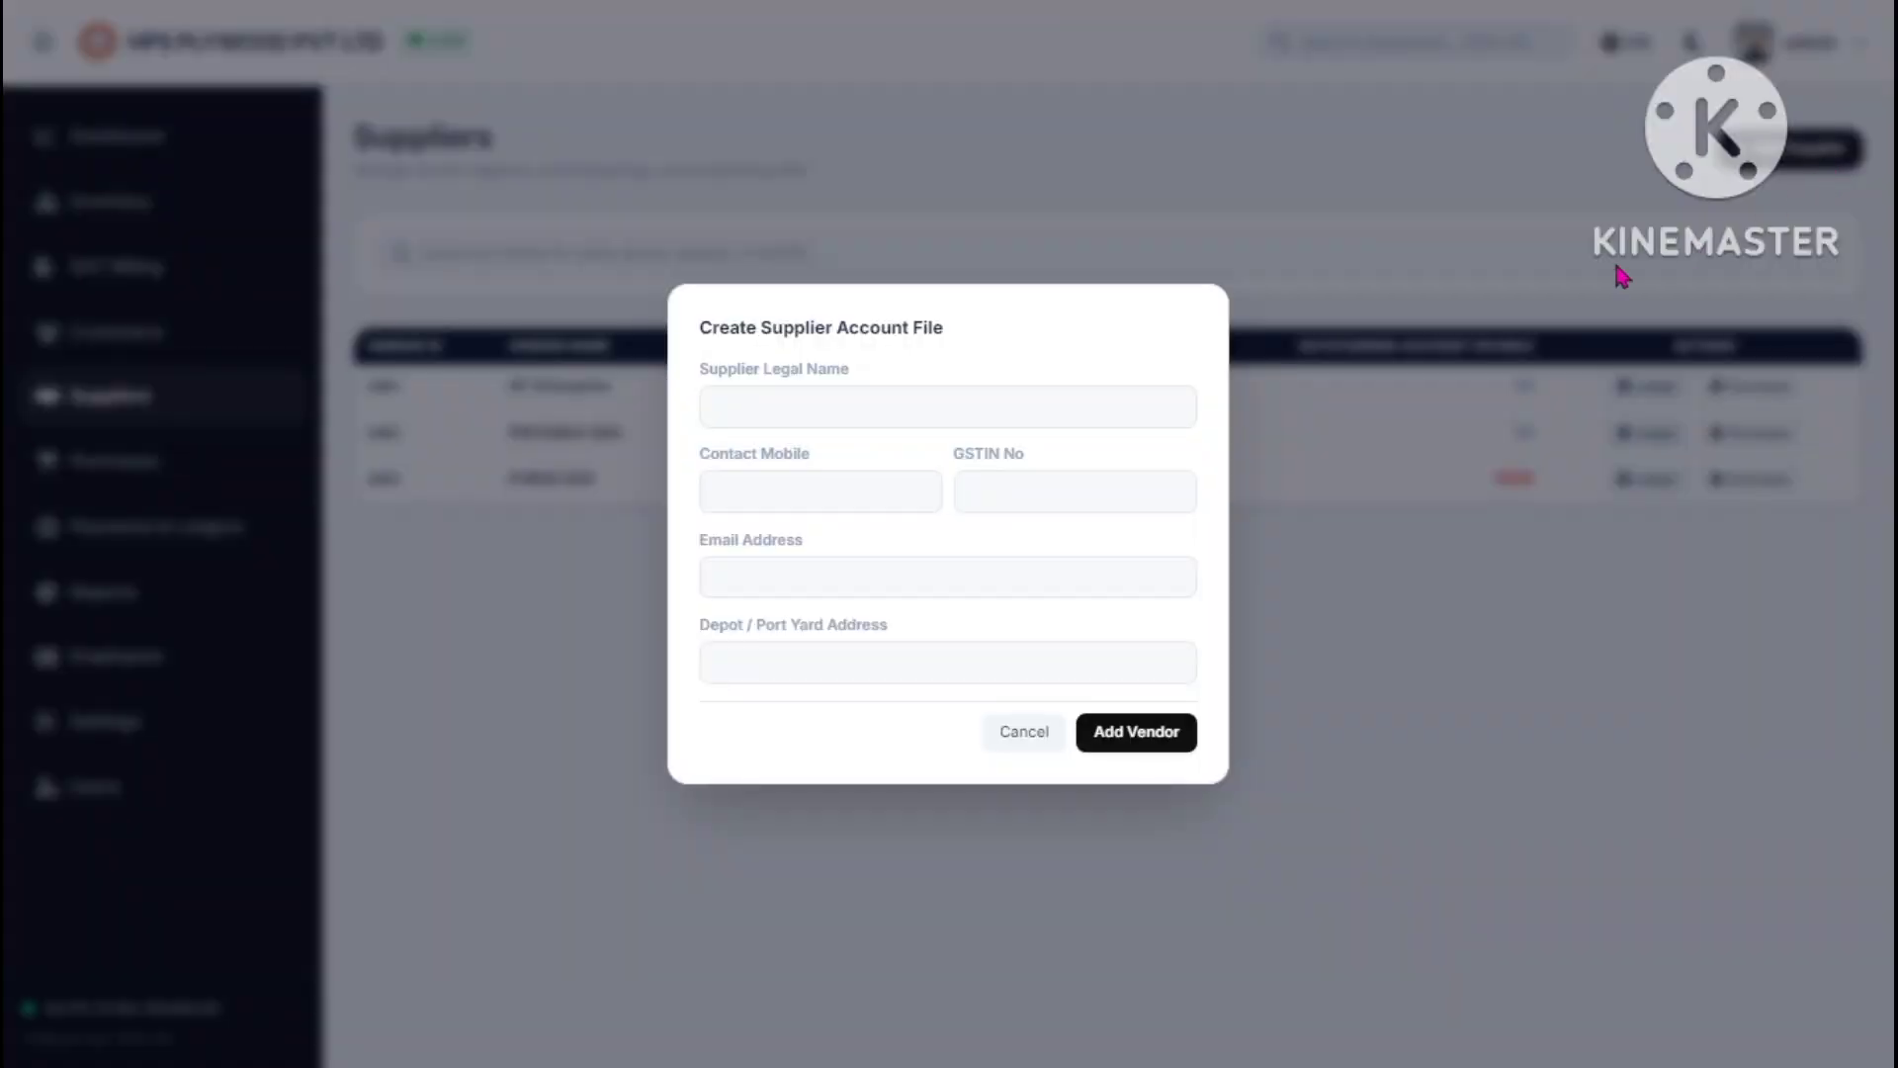
click(790, 487)
click(1012, 504)
click(1026, 742)
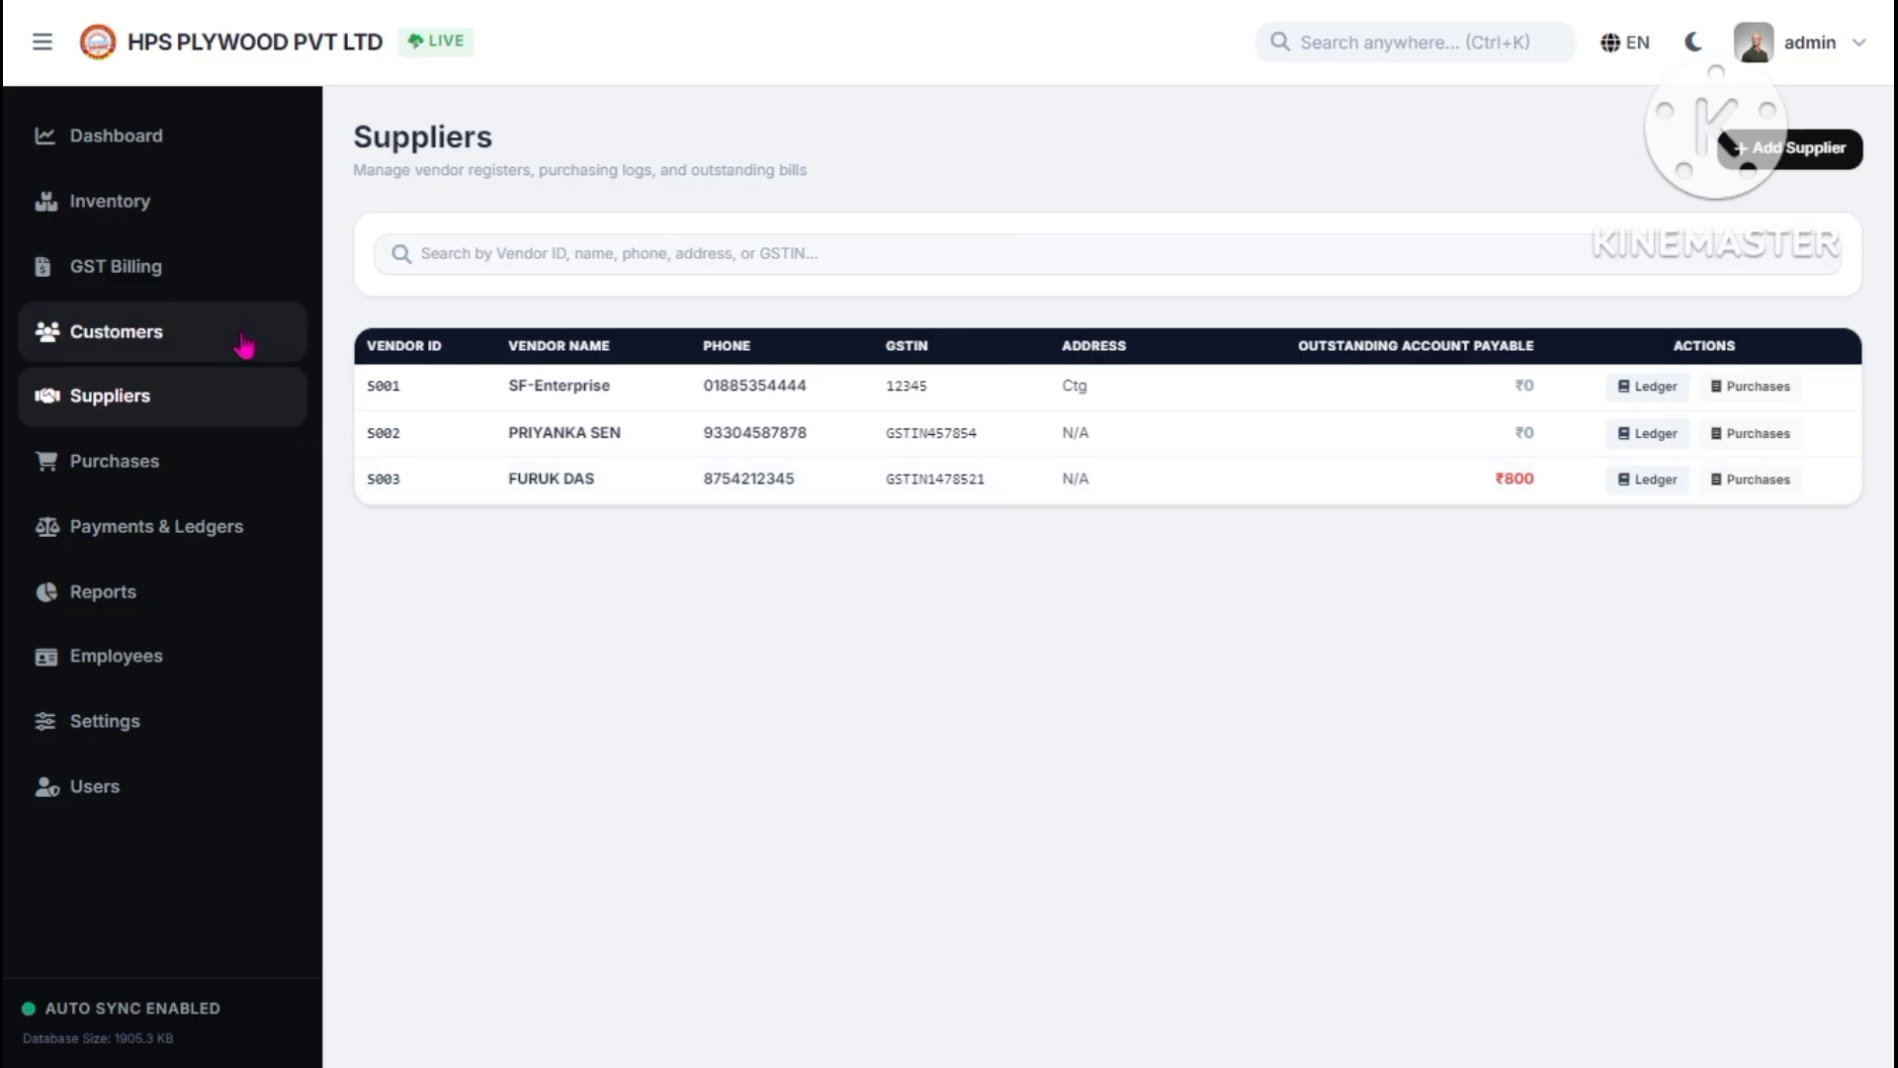
click(245, 276)
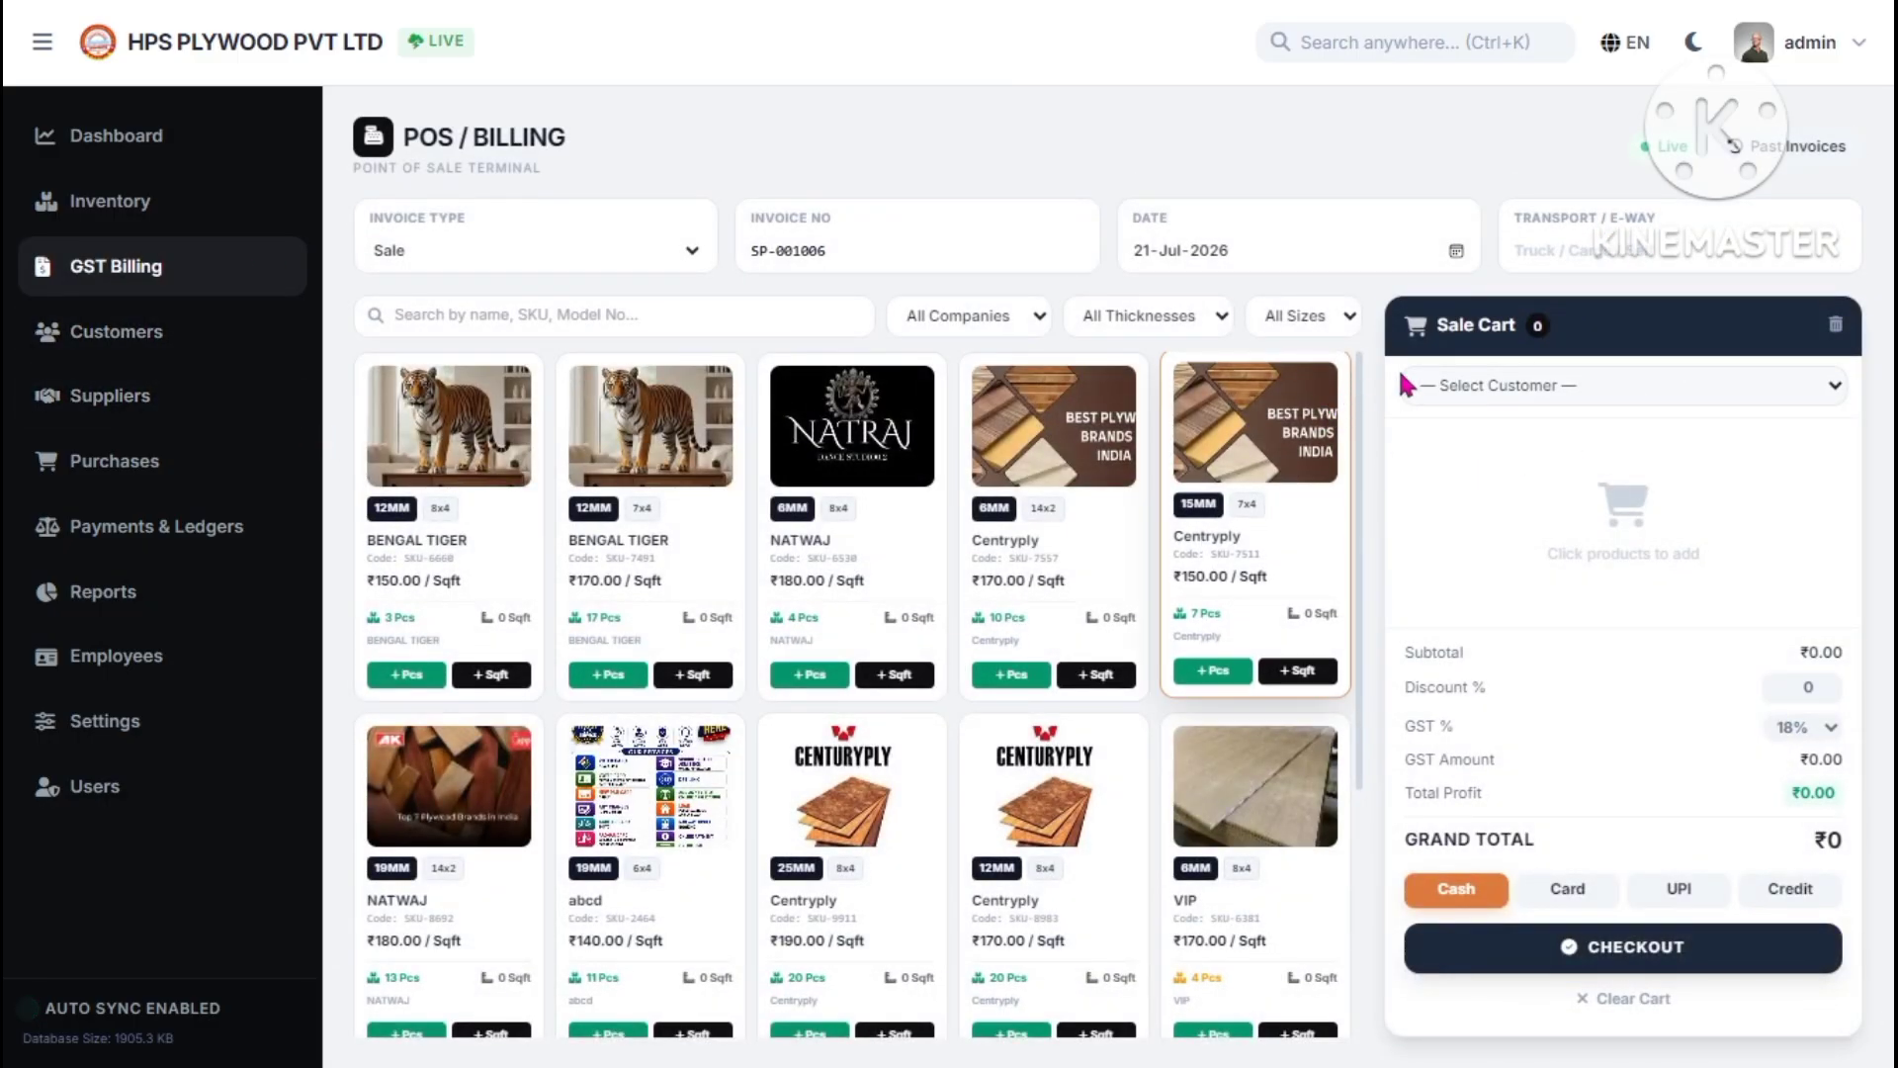
- Bill the sale to the second listed customer and filter products by company to BENGAL TIGER
click(1532, 386)
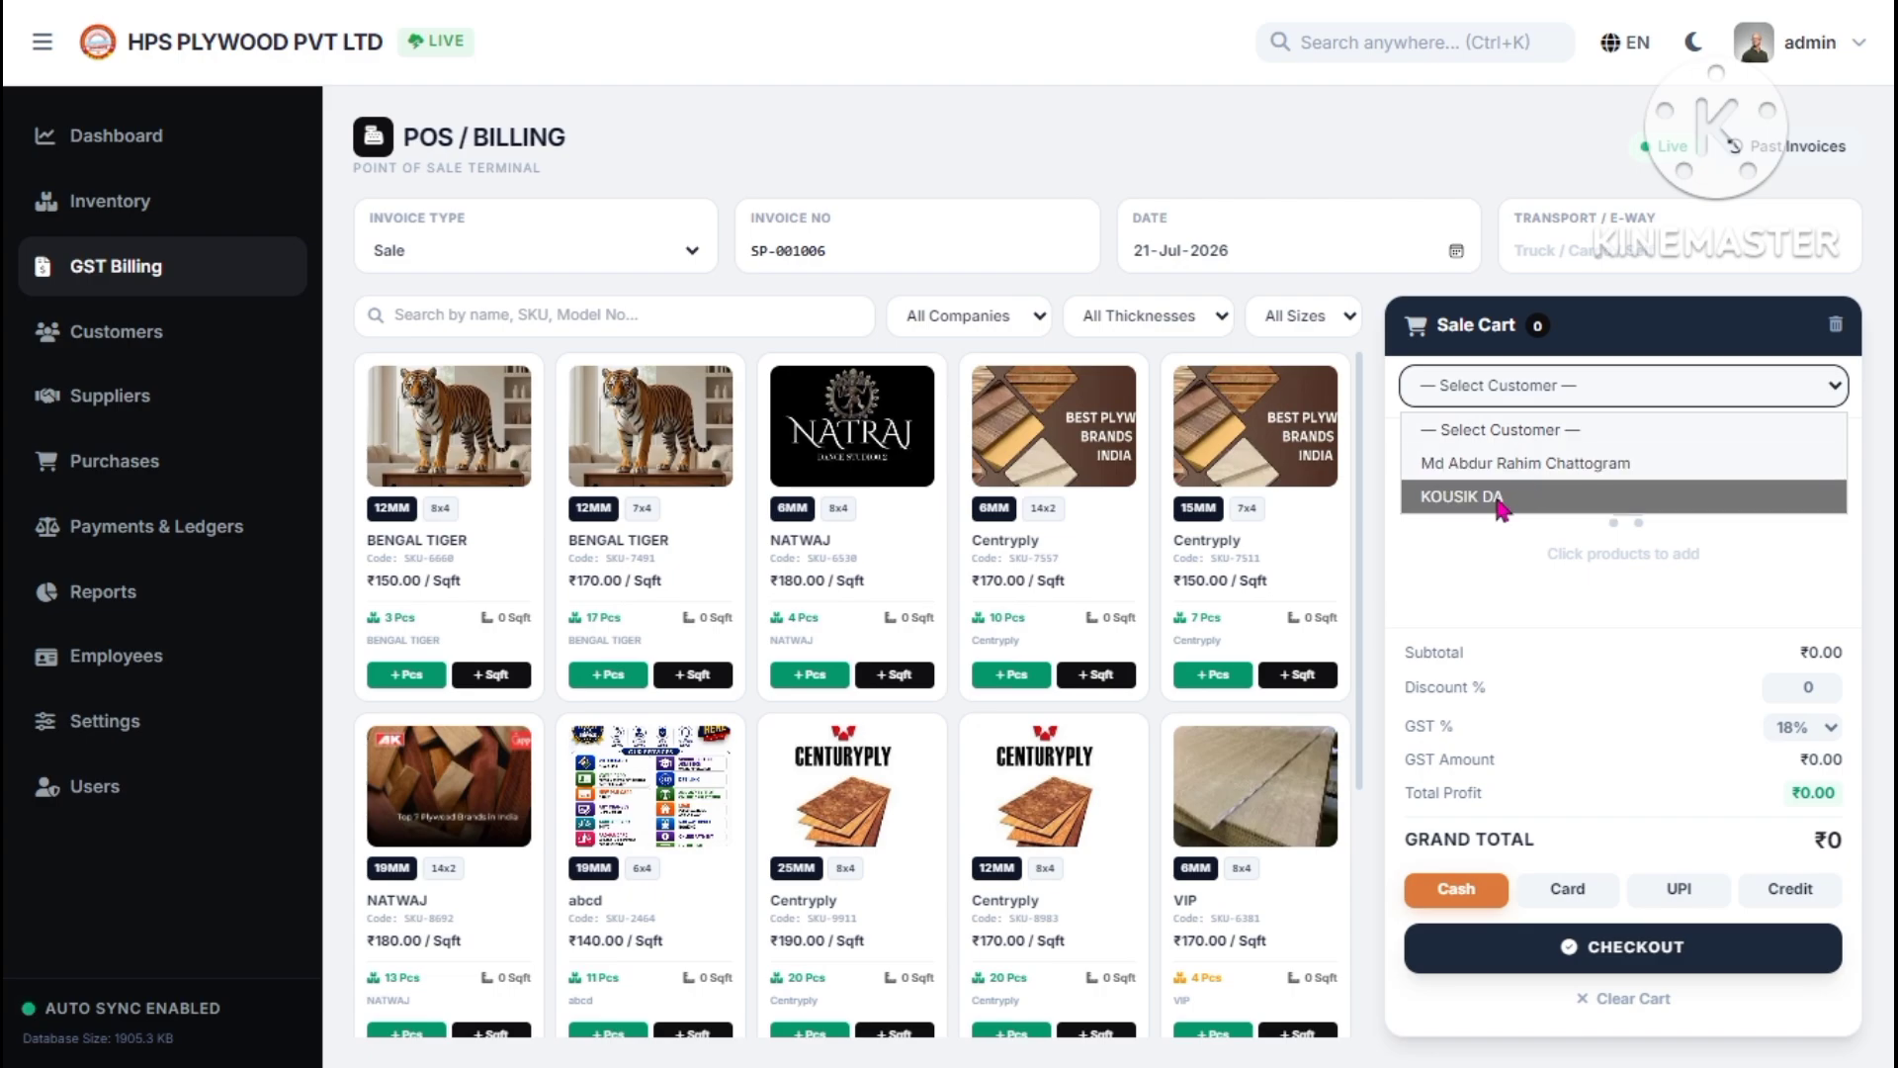
click(1508, 502)
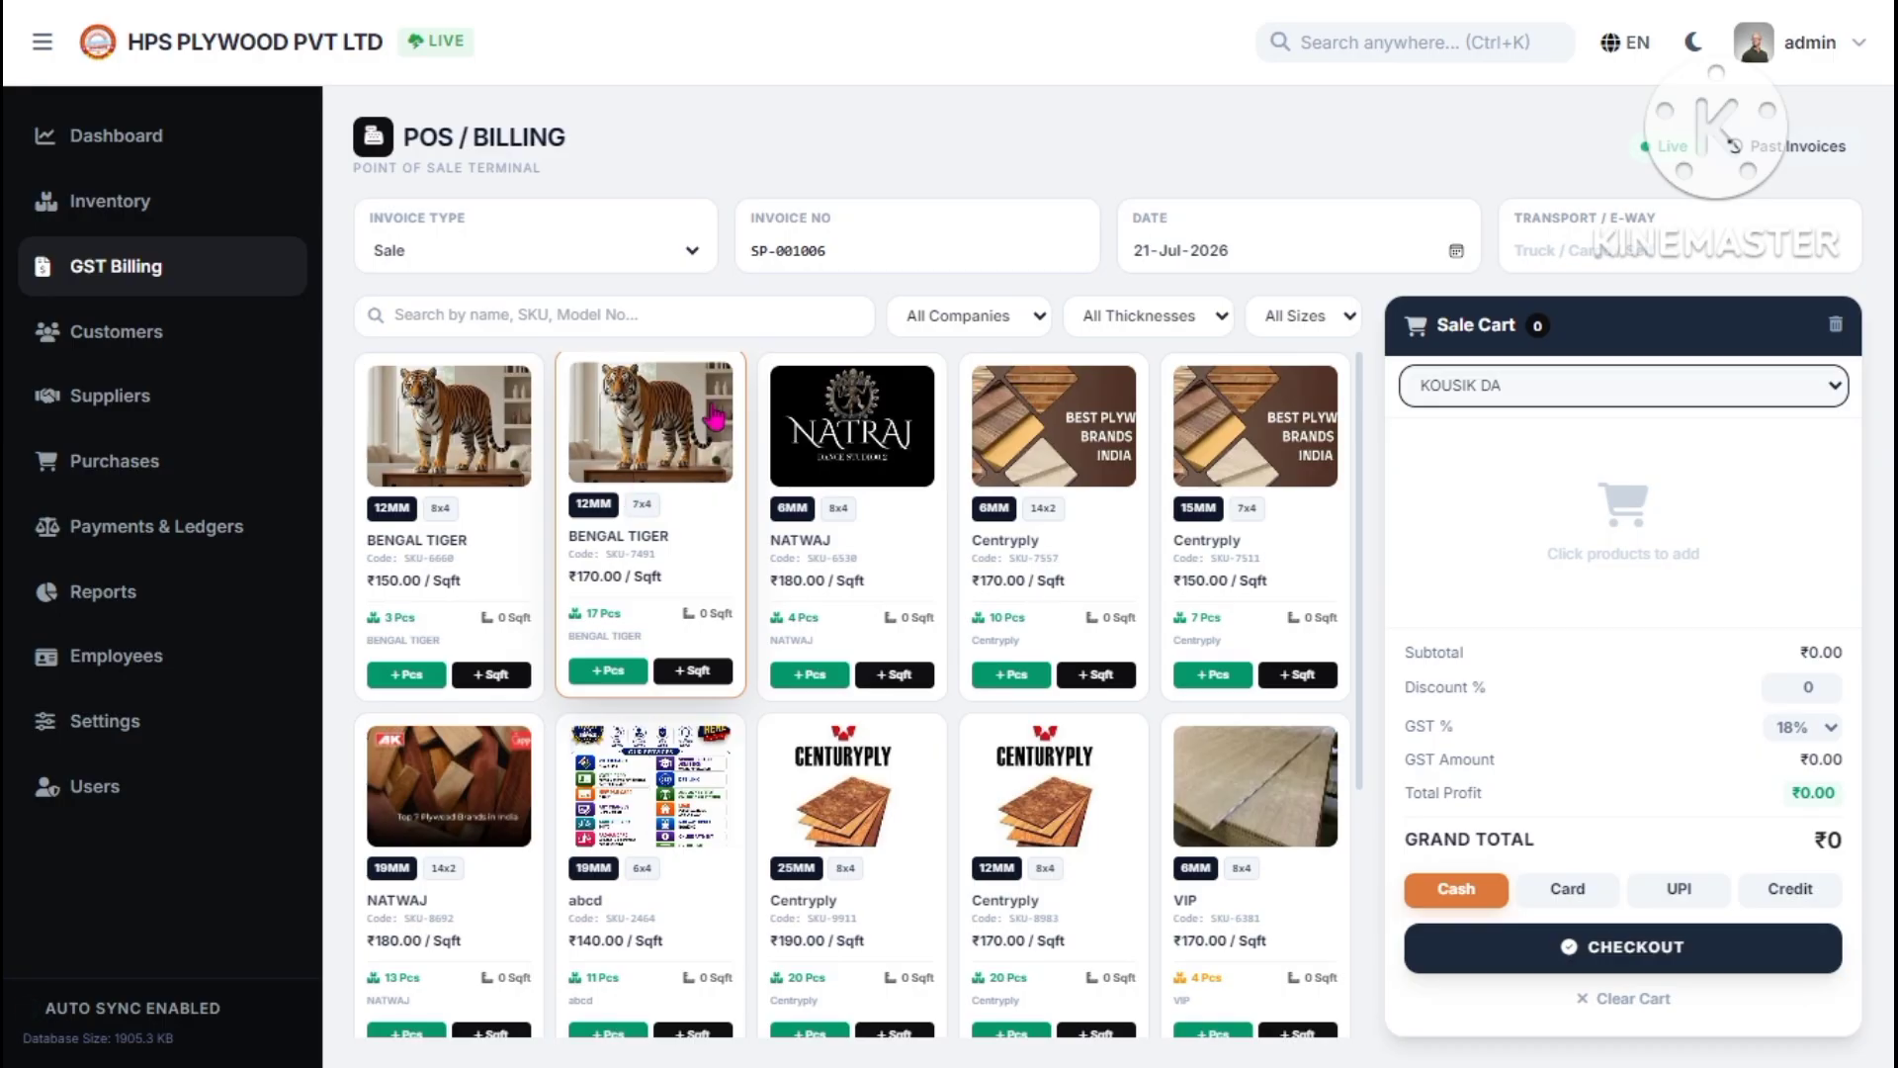
click(984, 331)
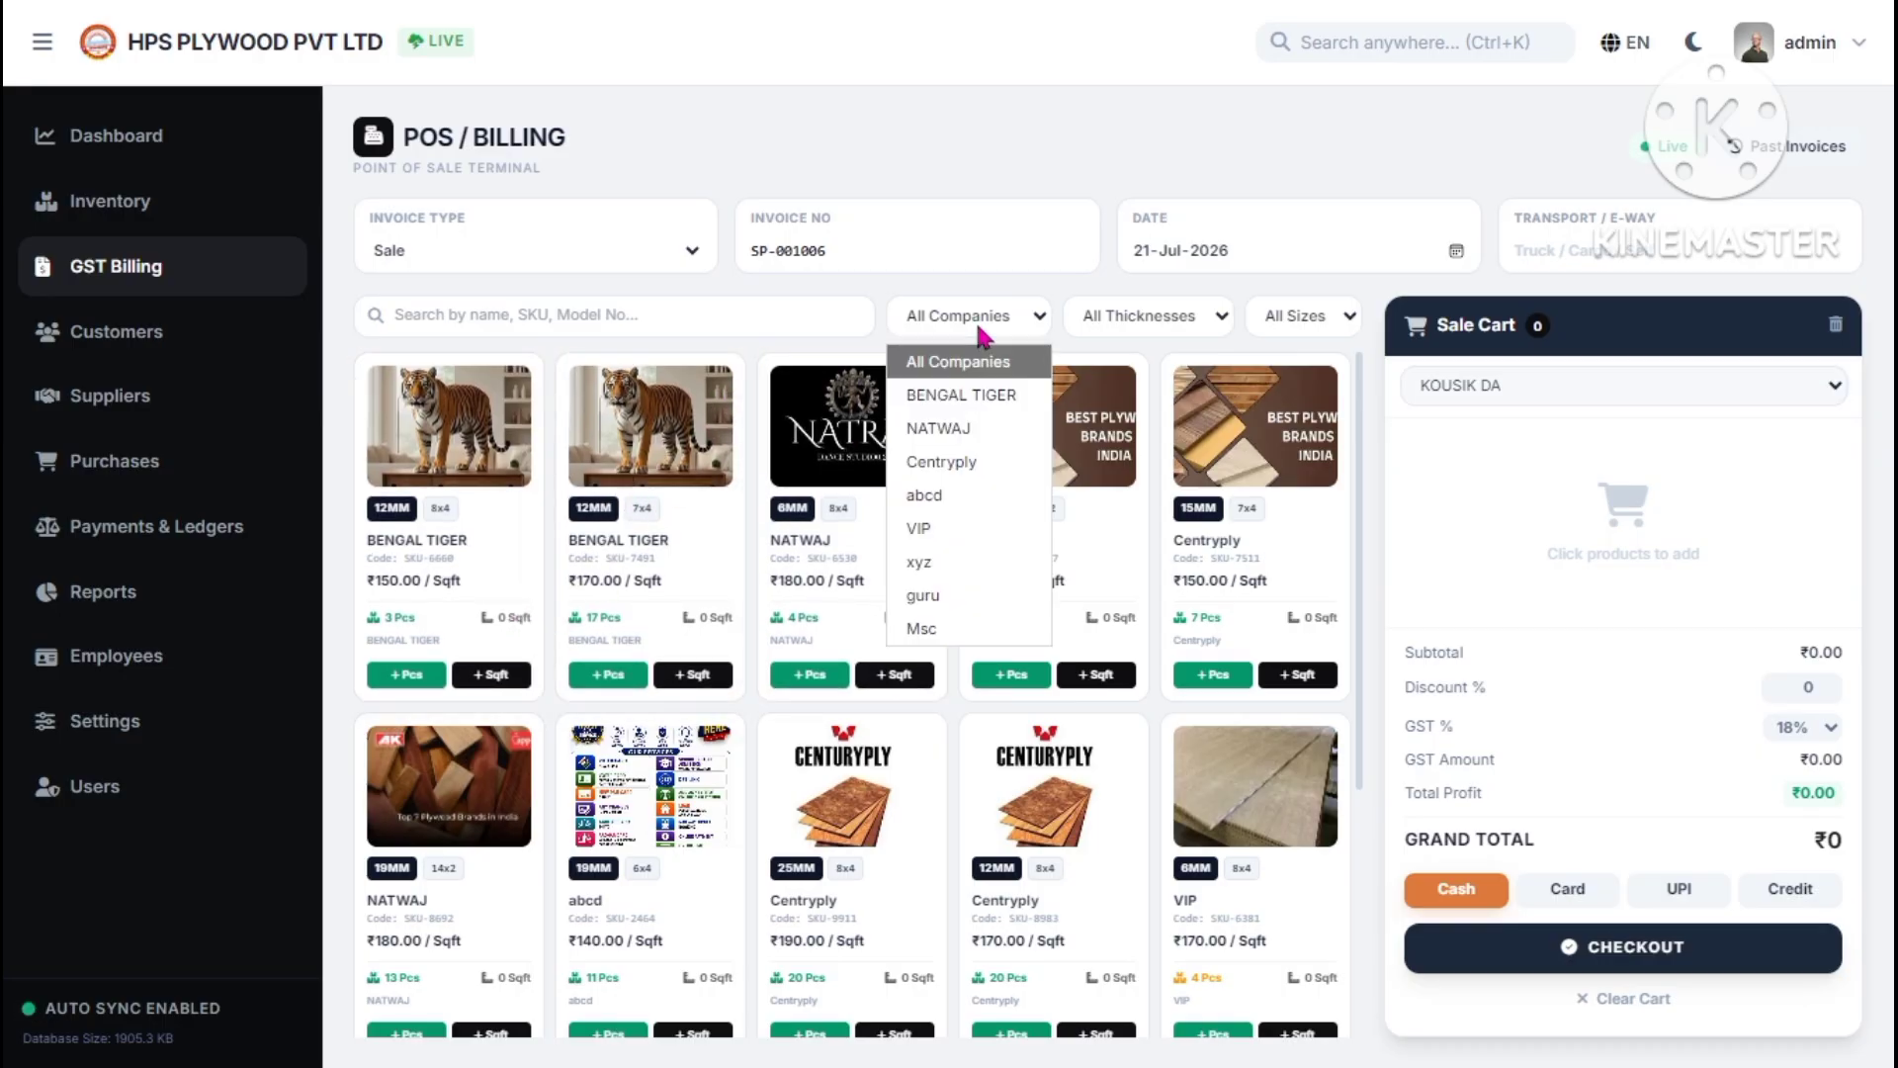
click(1156, 319)
click(1267, 318)
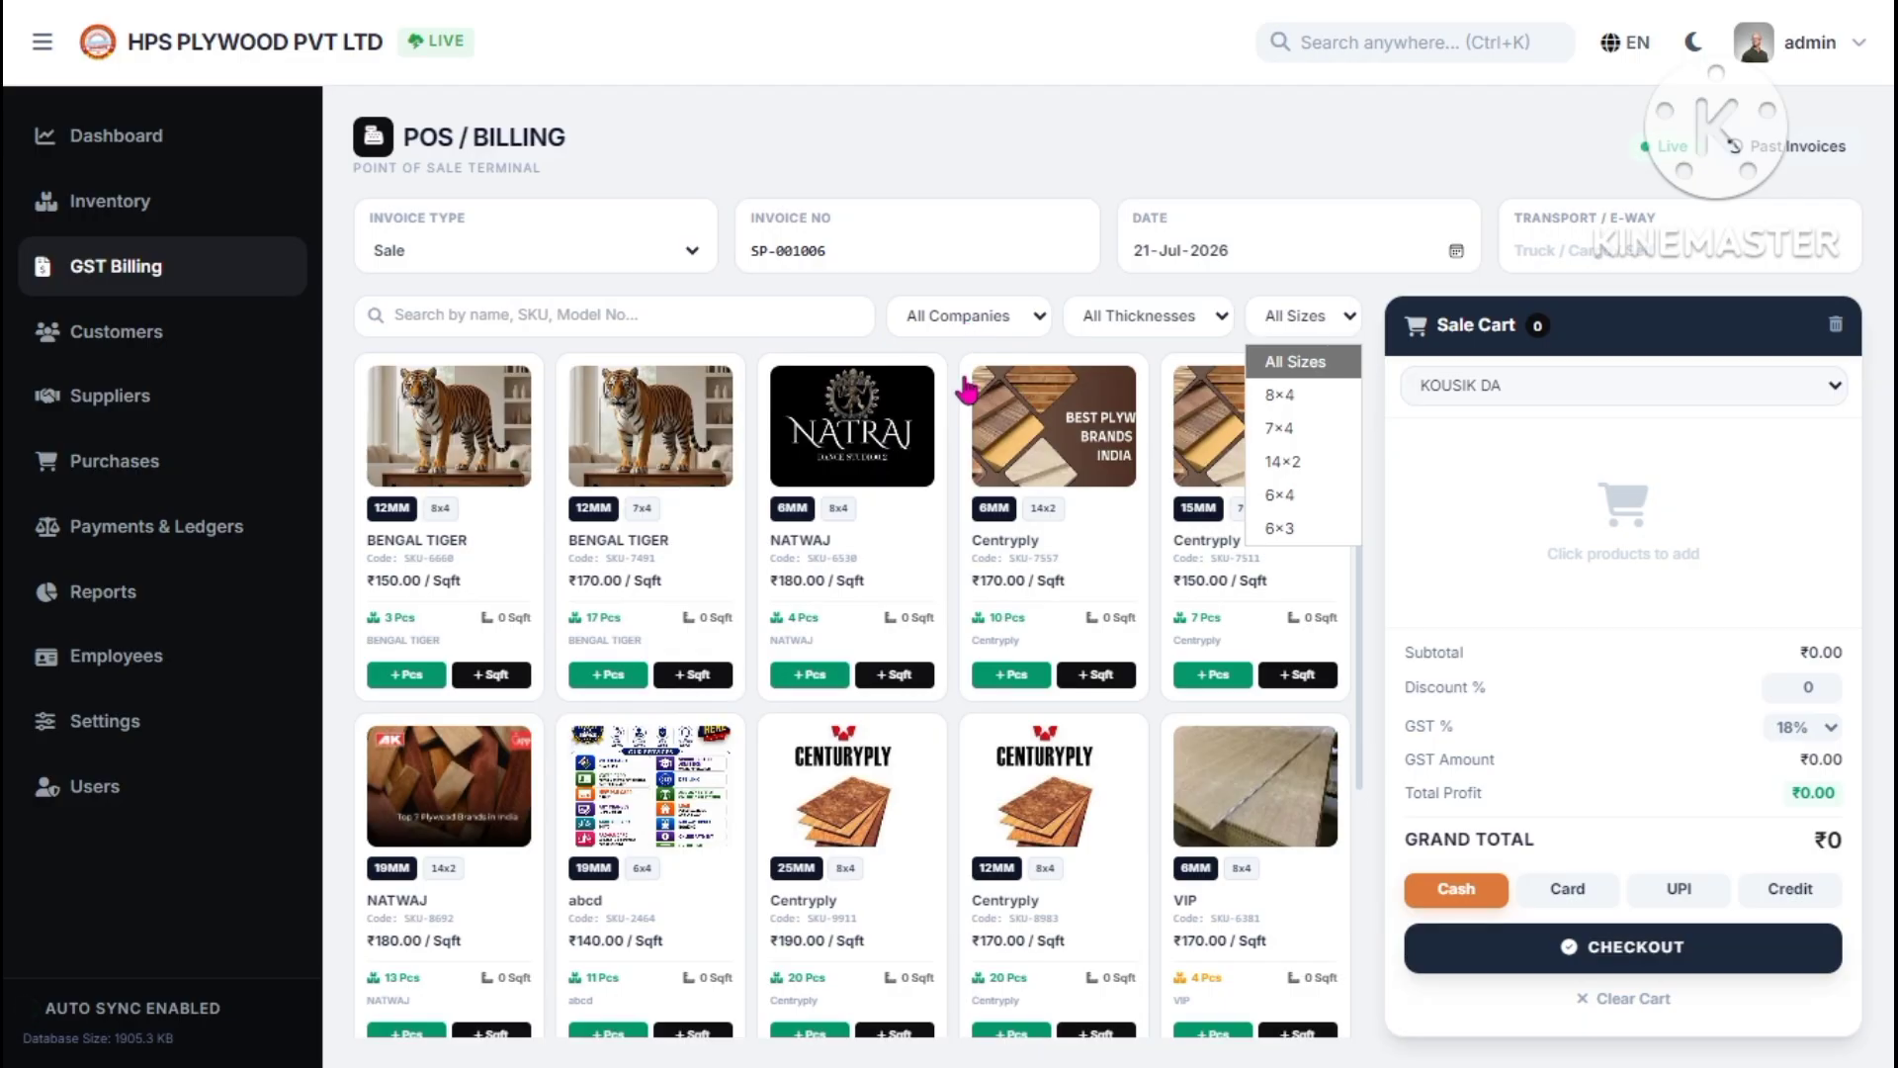
click(988, 315)
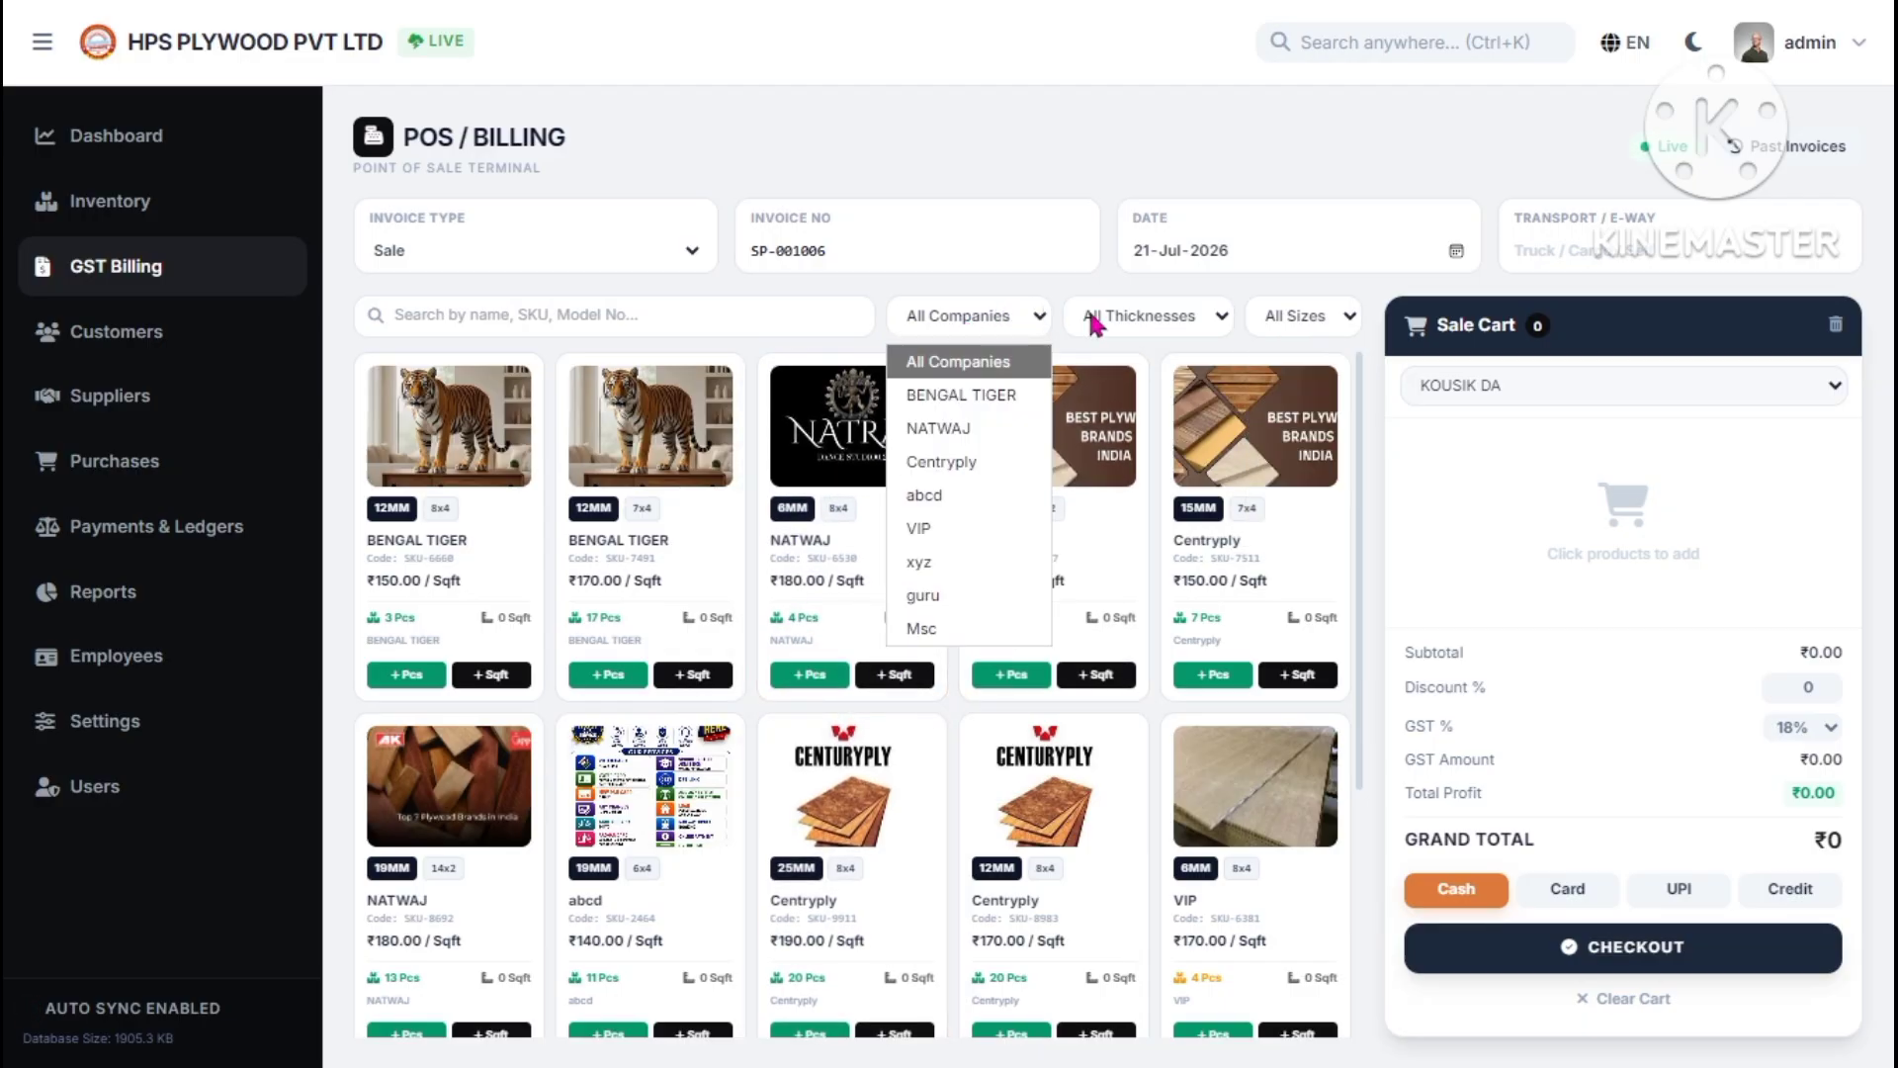
click(961, 397)
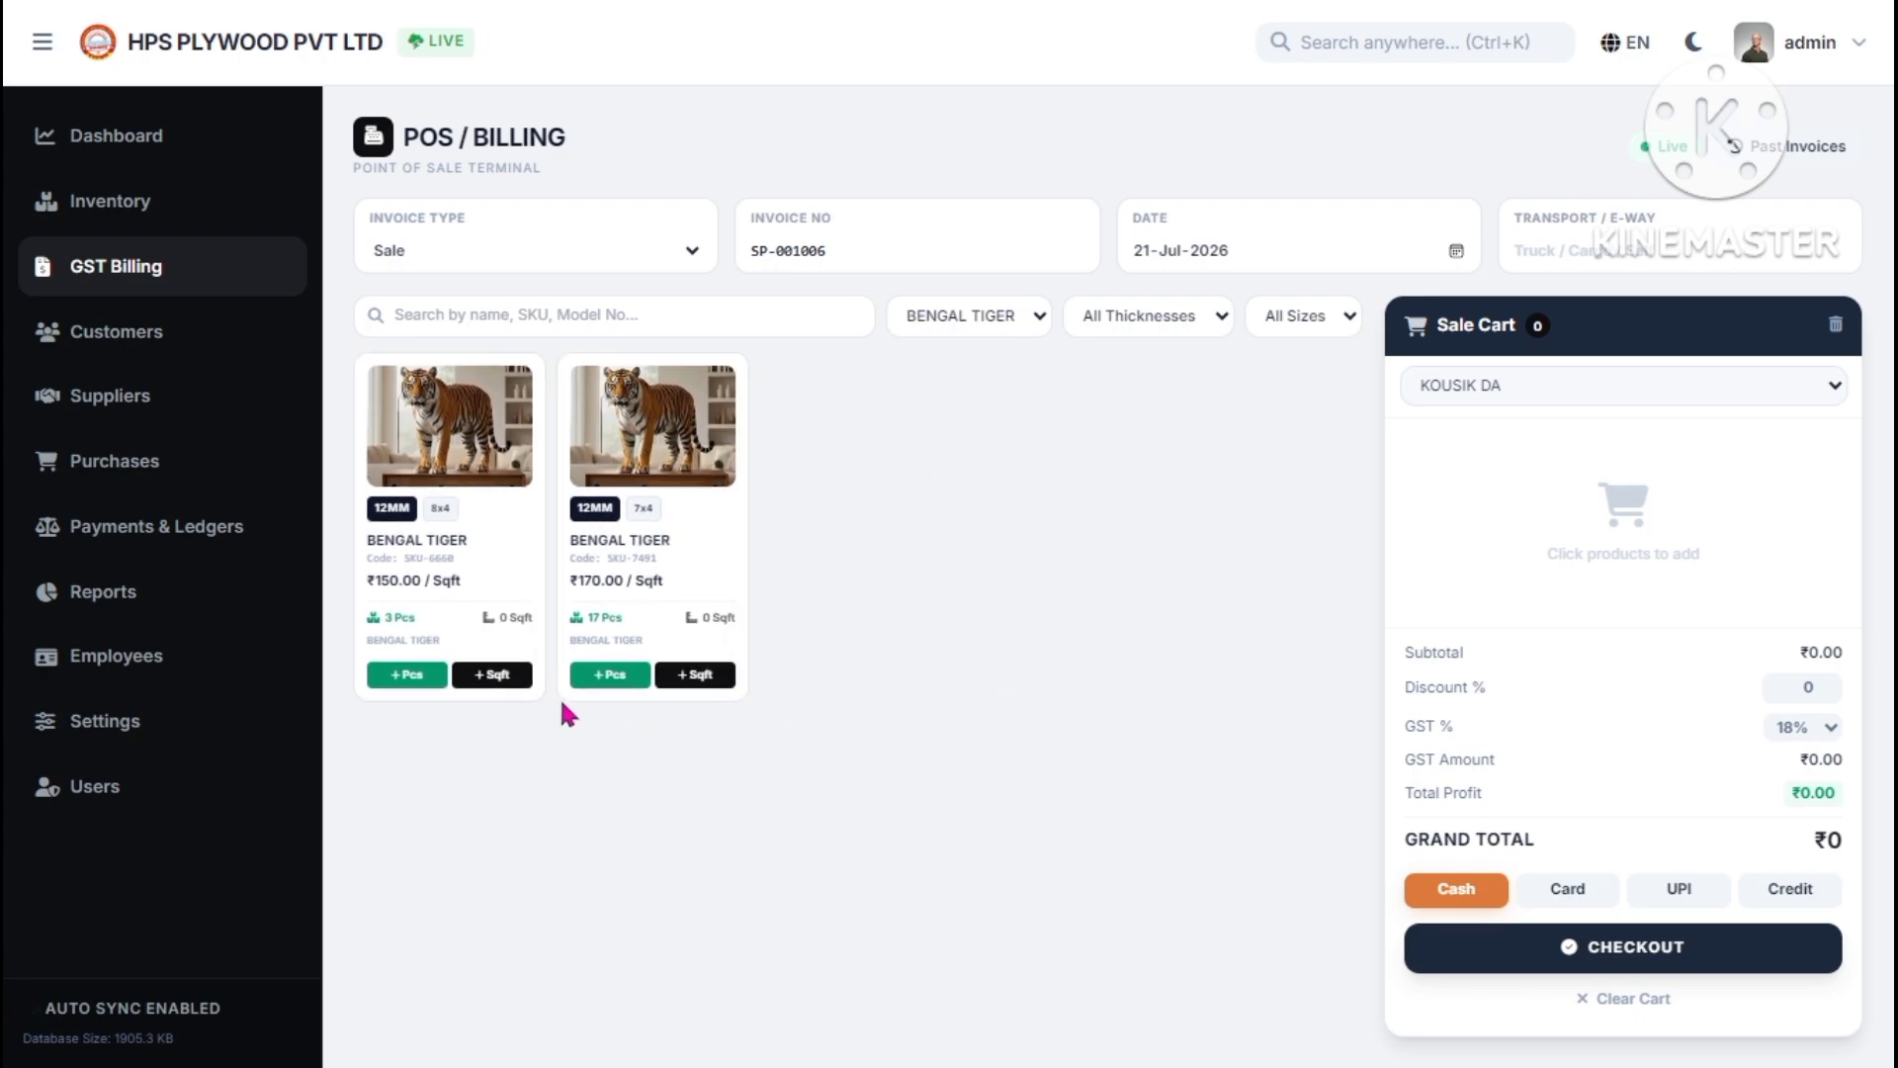
- Add one 8x4 BENGAL TIGER piece plus 20 Sqft, then two 7x4 BENGAL TIGER pieces to the cart
click(421, 676)
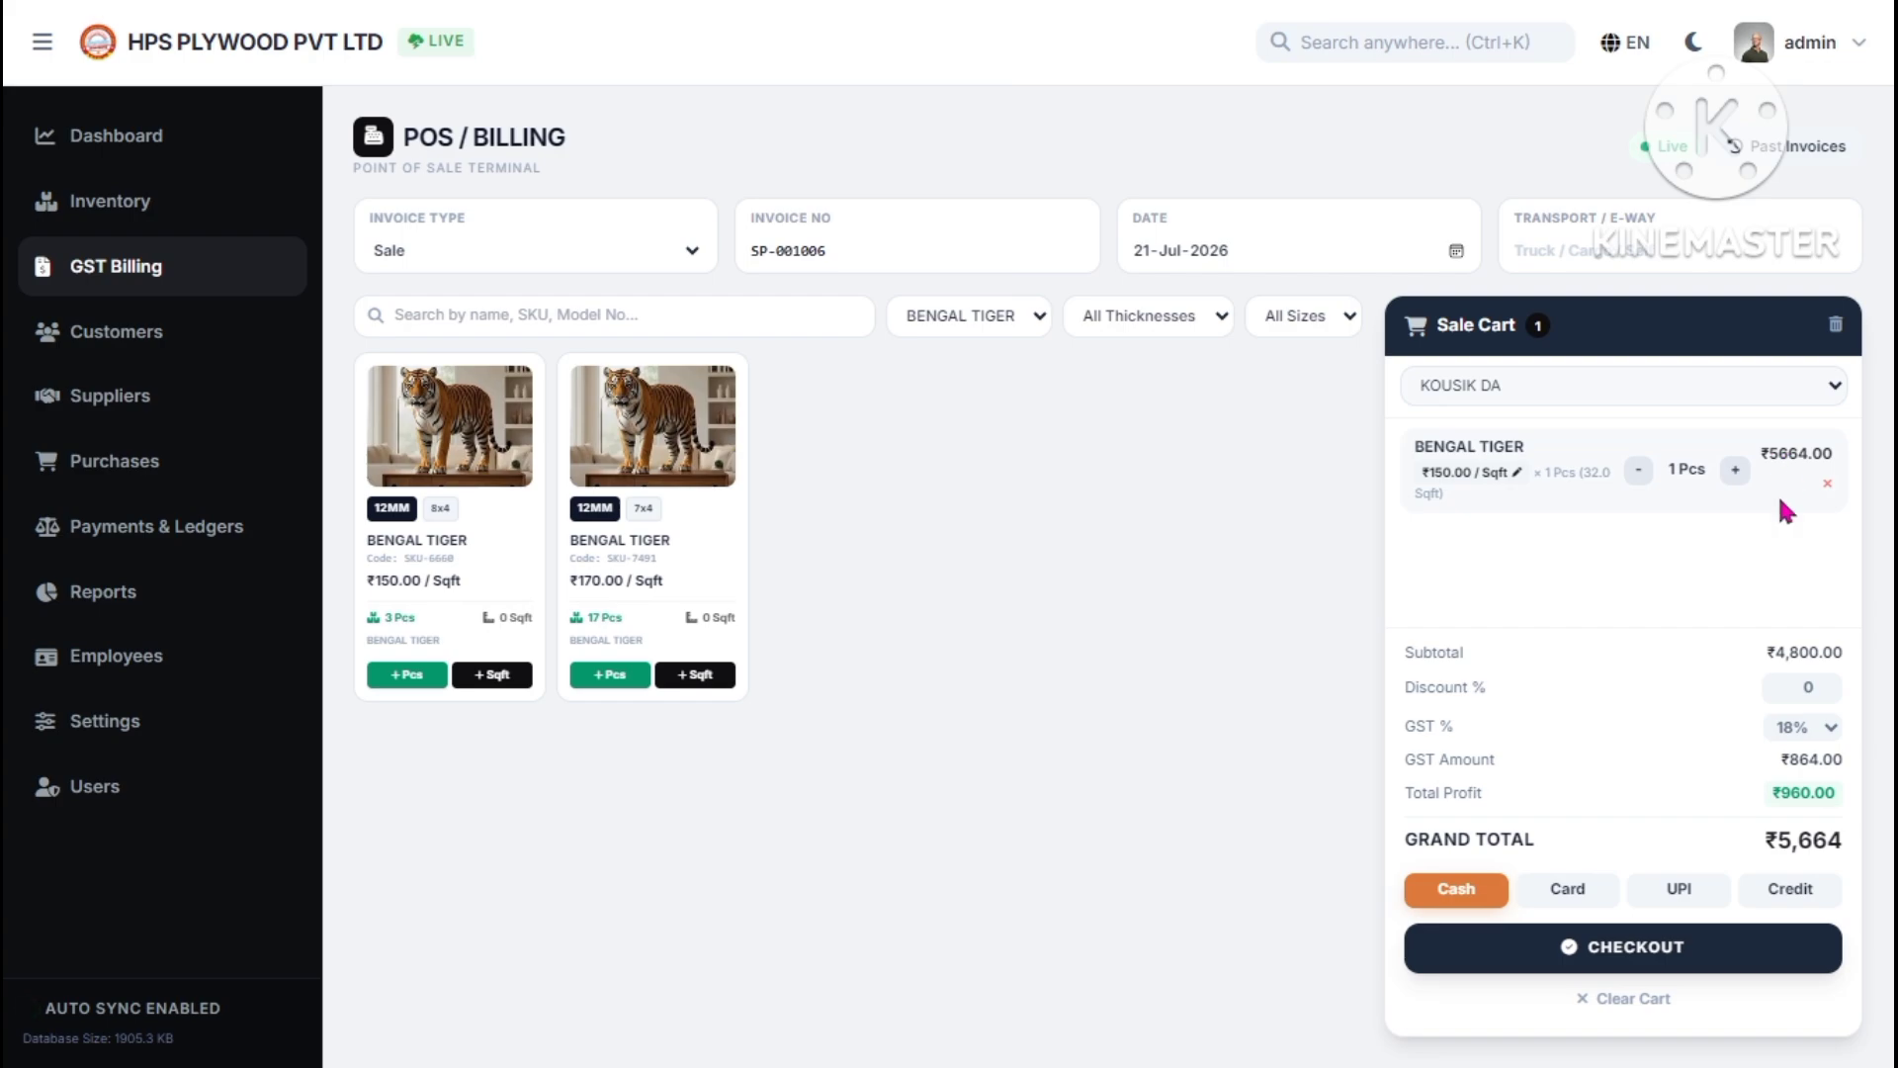
click(499, 674)
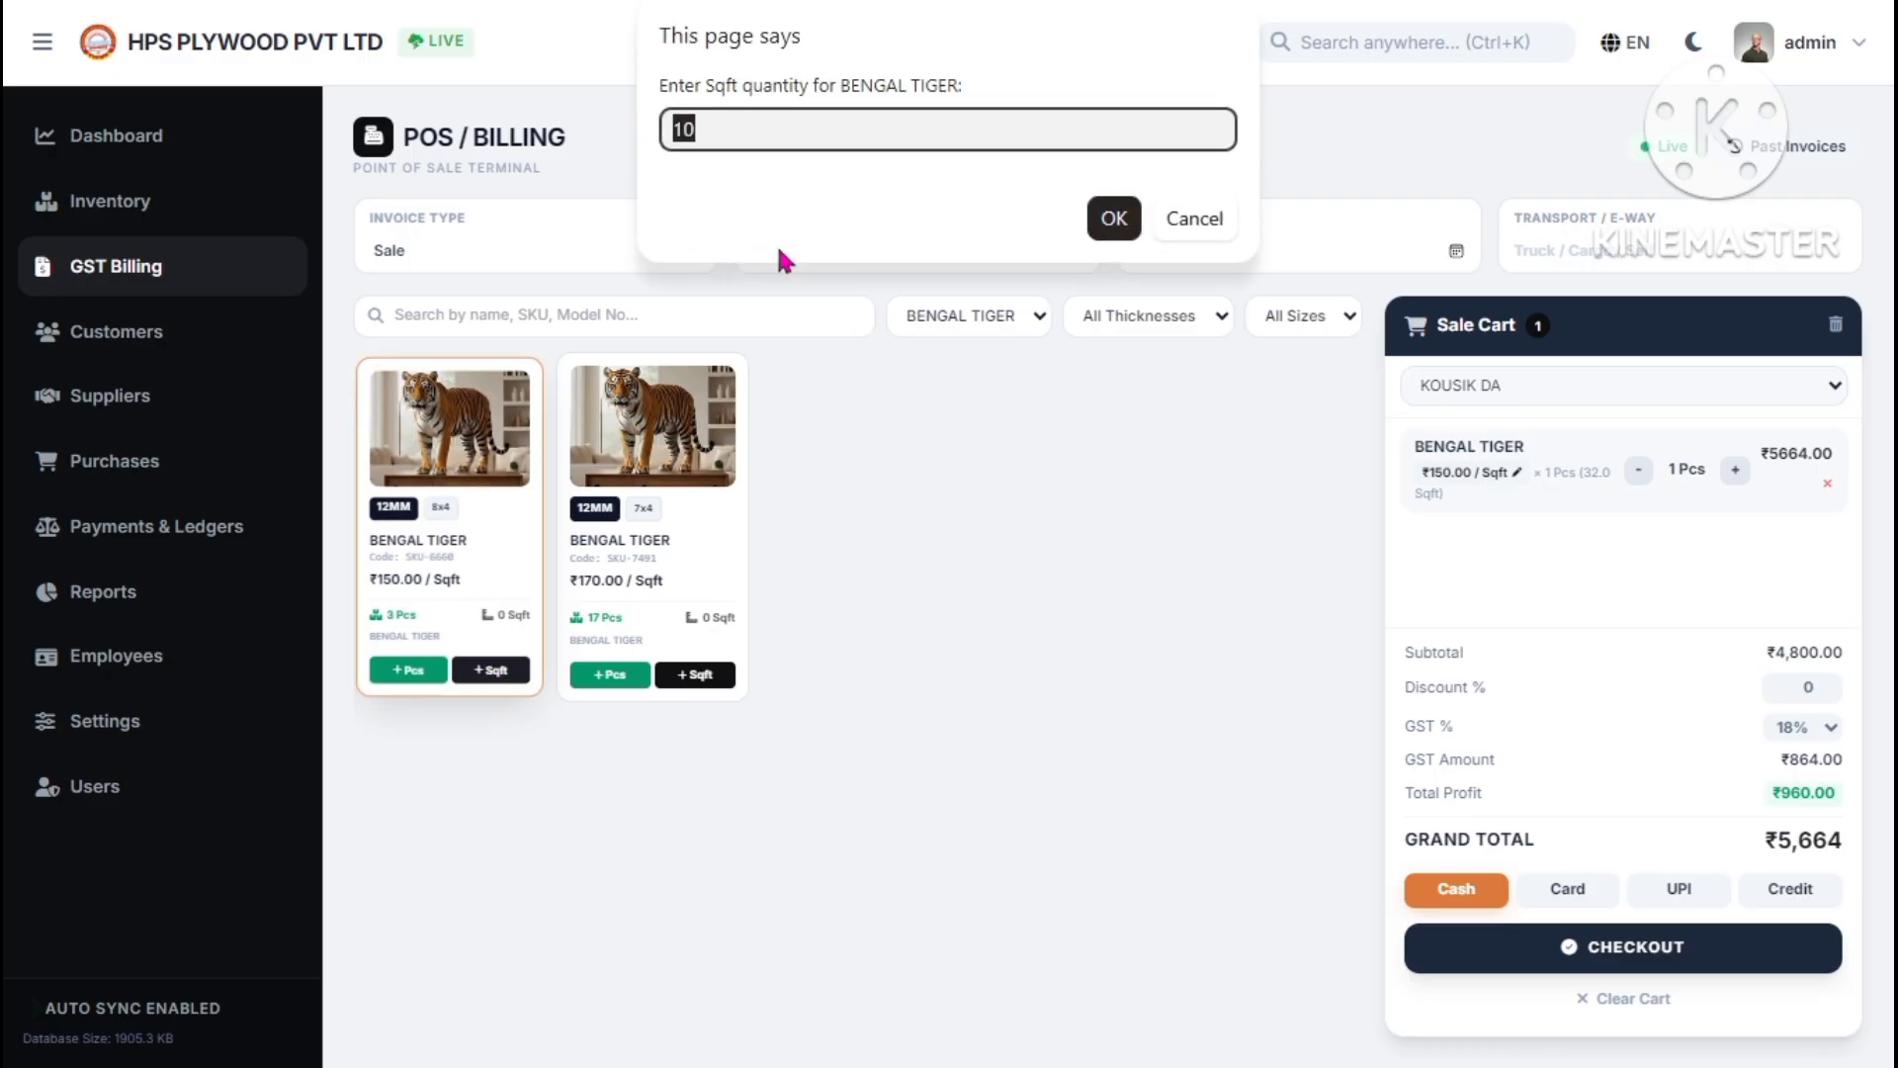
key(BackSpace)
click(1114, 218)
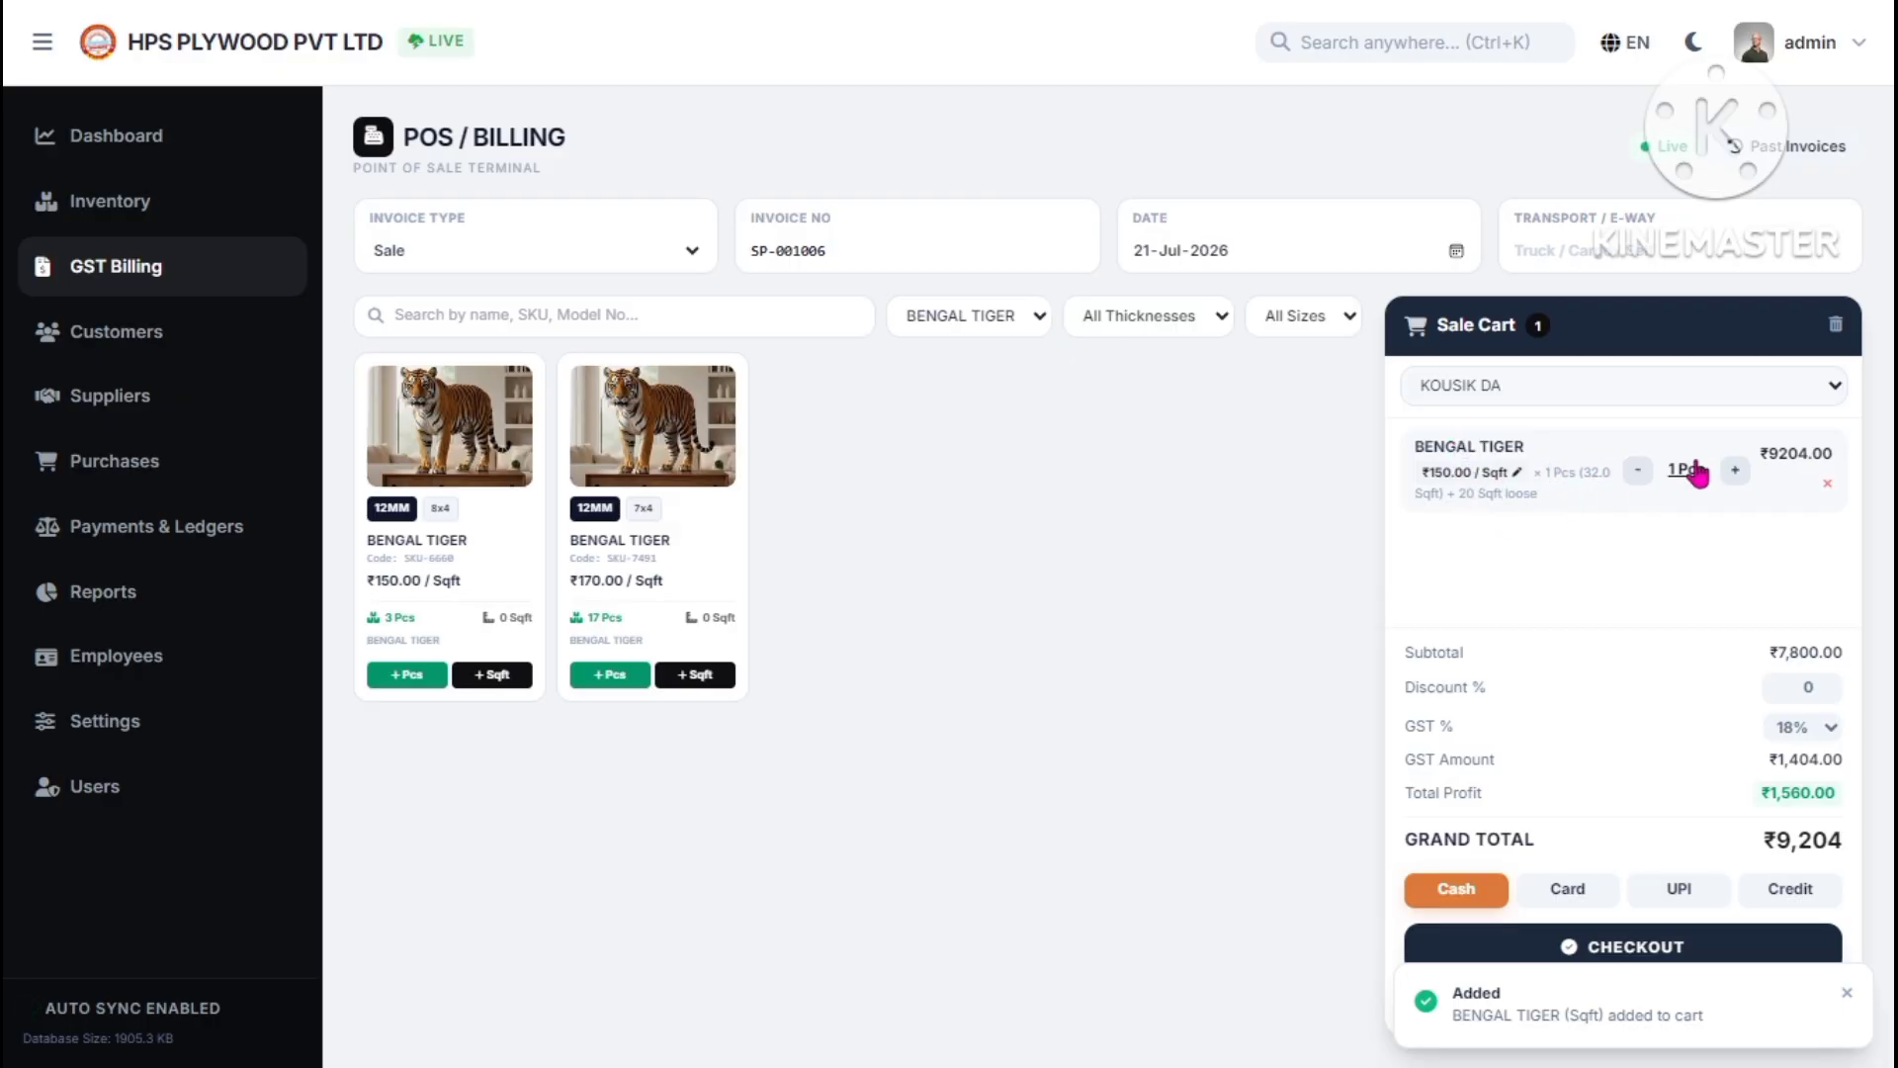
double_click(1772, 460)
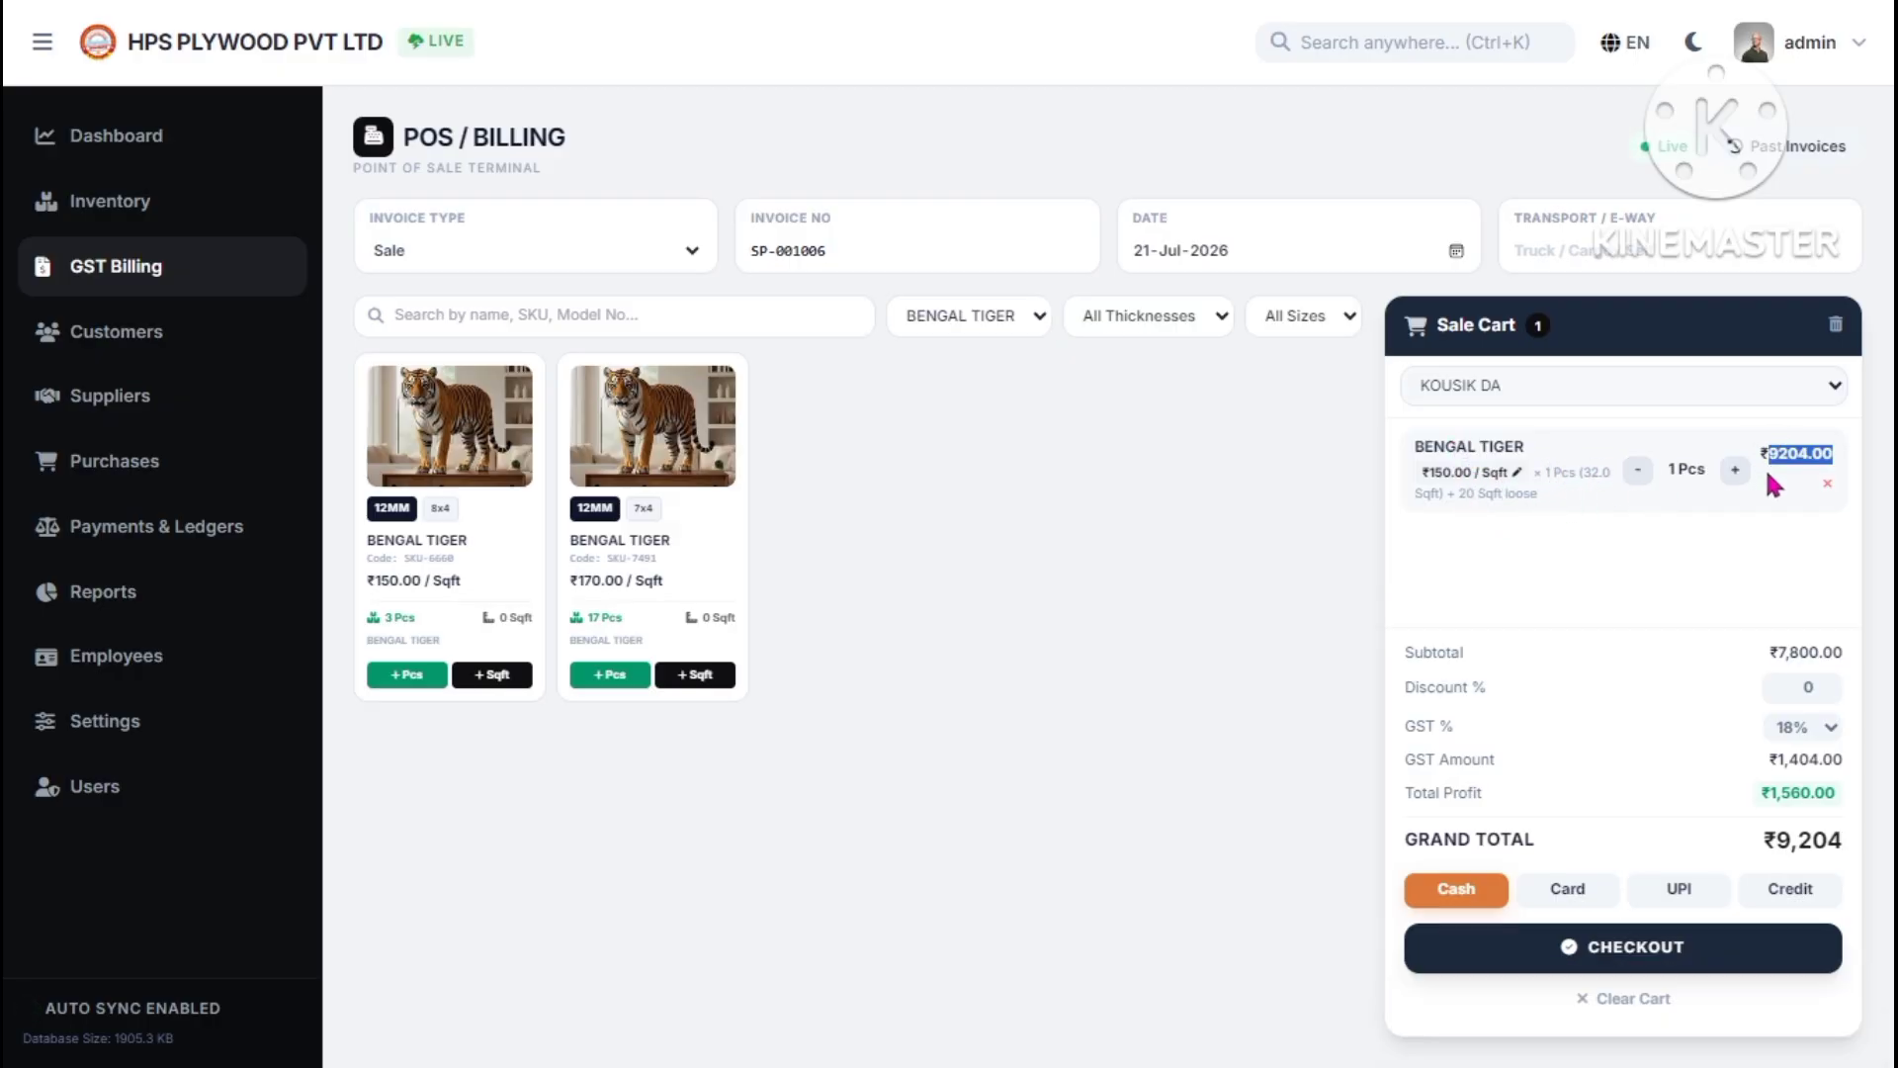
click(1611, 547)
click(636, 674)
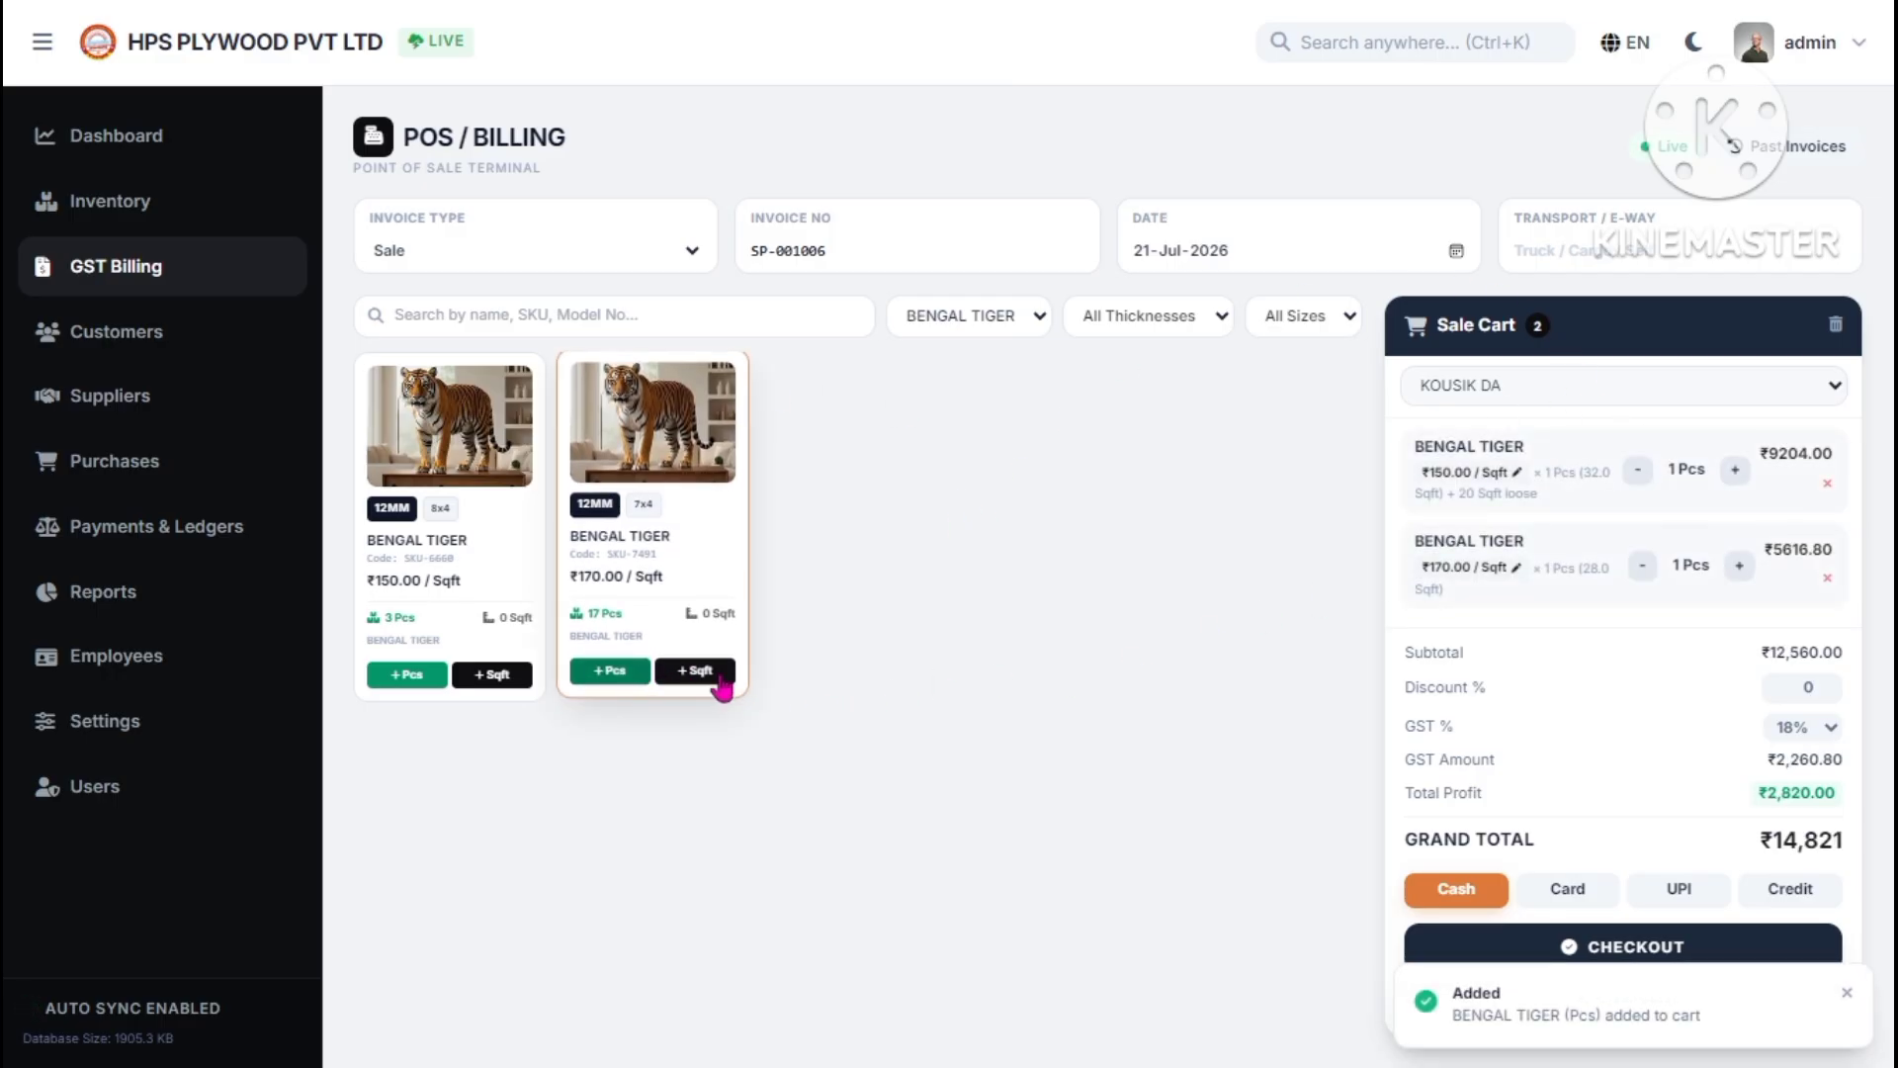
click(1740, 571)
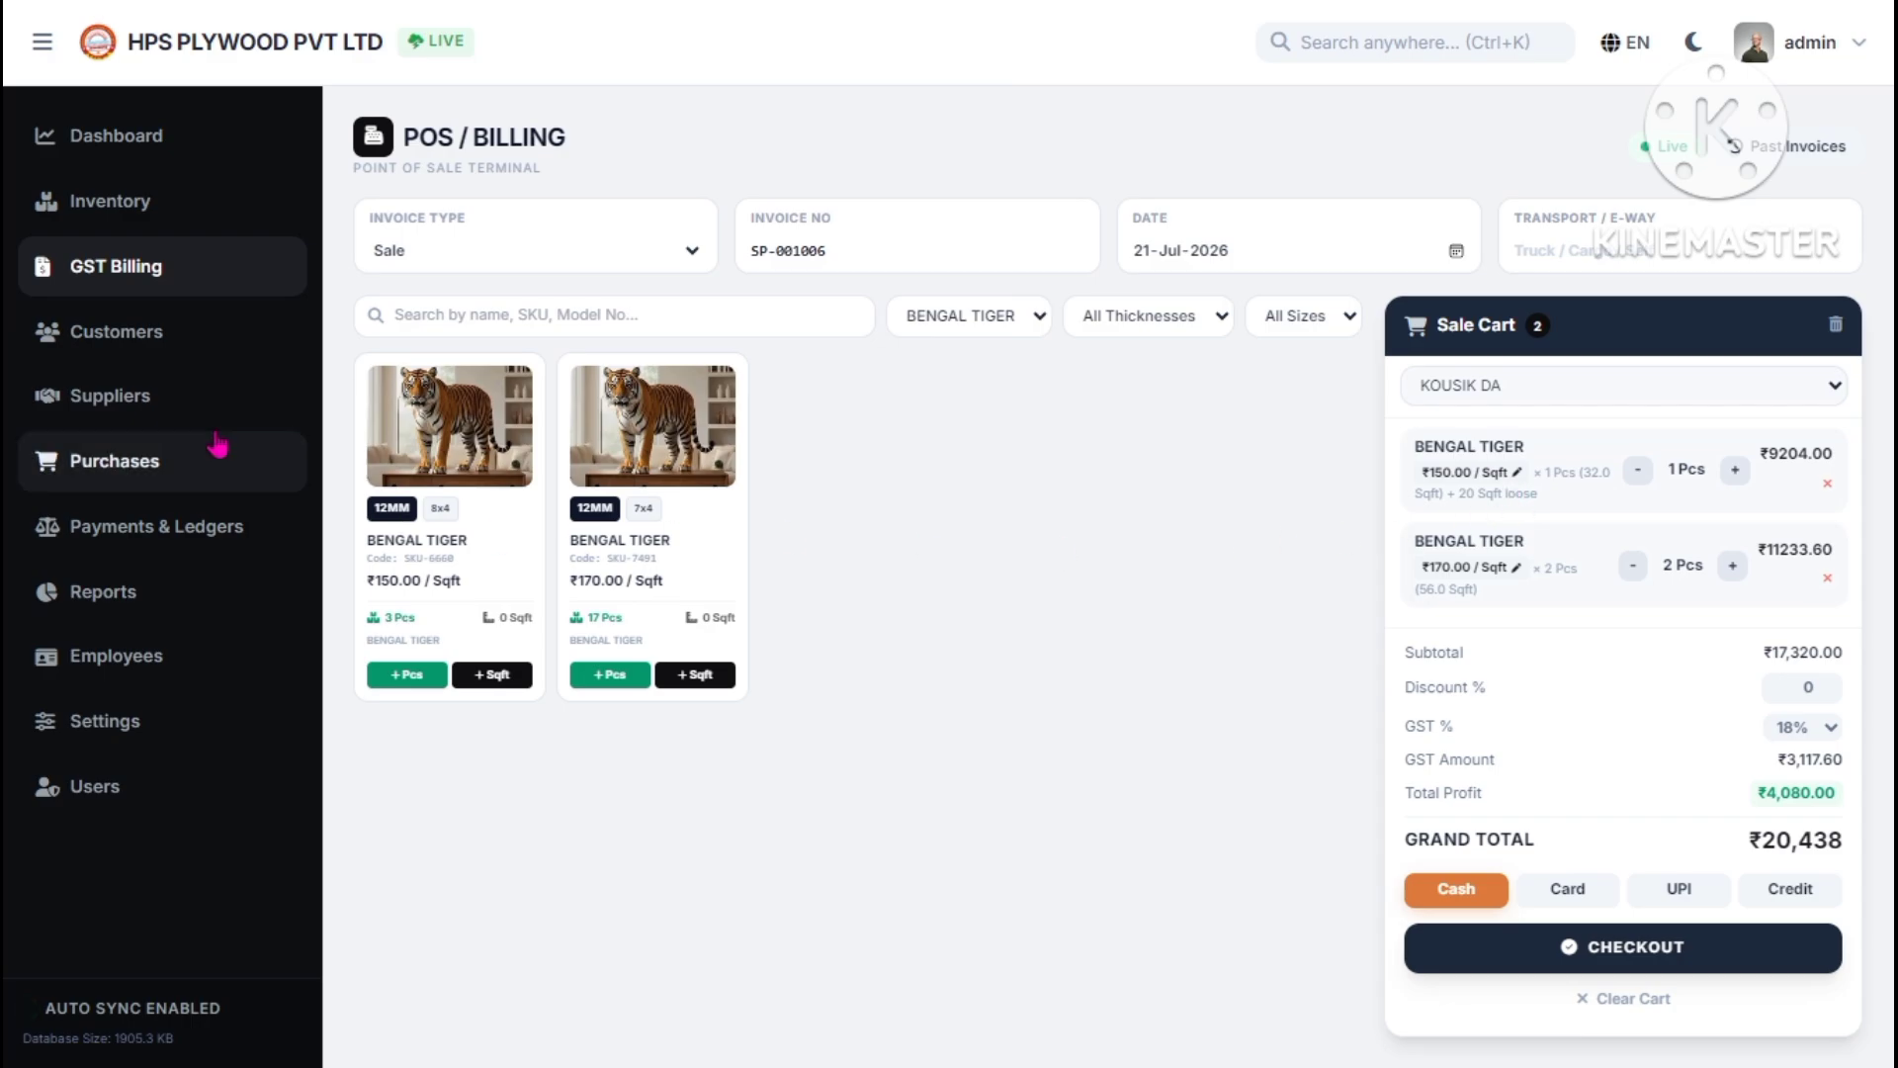
- Reprice the cart lines: 7x4 BENGAL TIGER to ₹180 per Sqft and 8x4 to ₹140
click(212, 216)
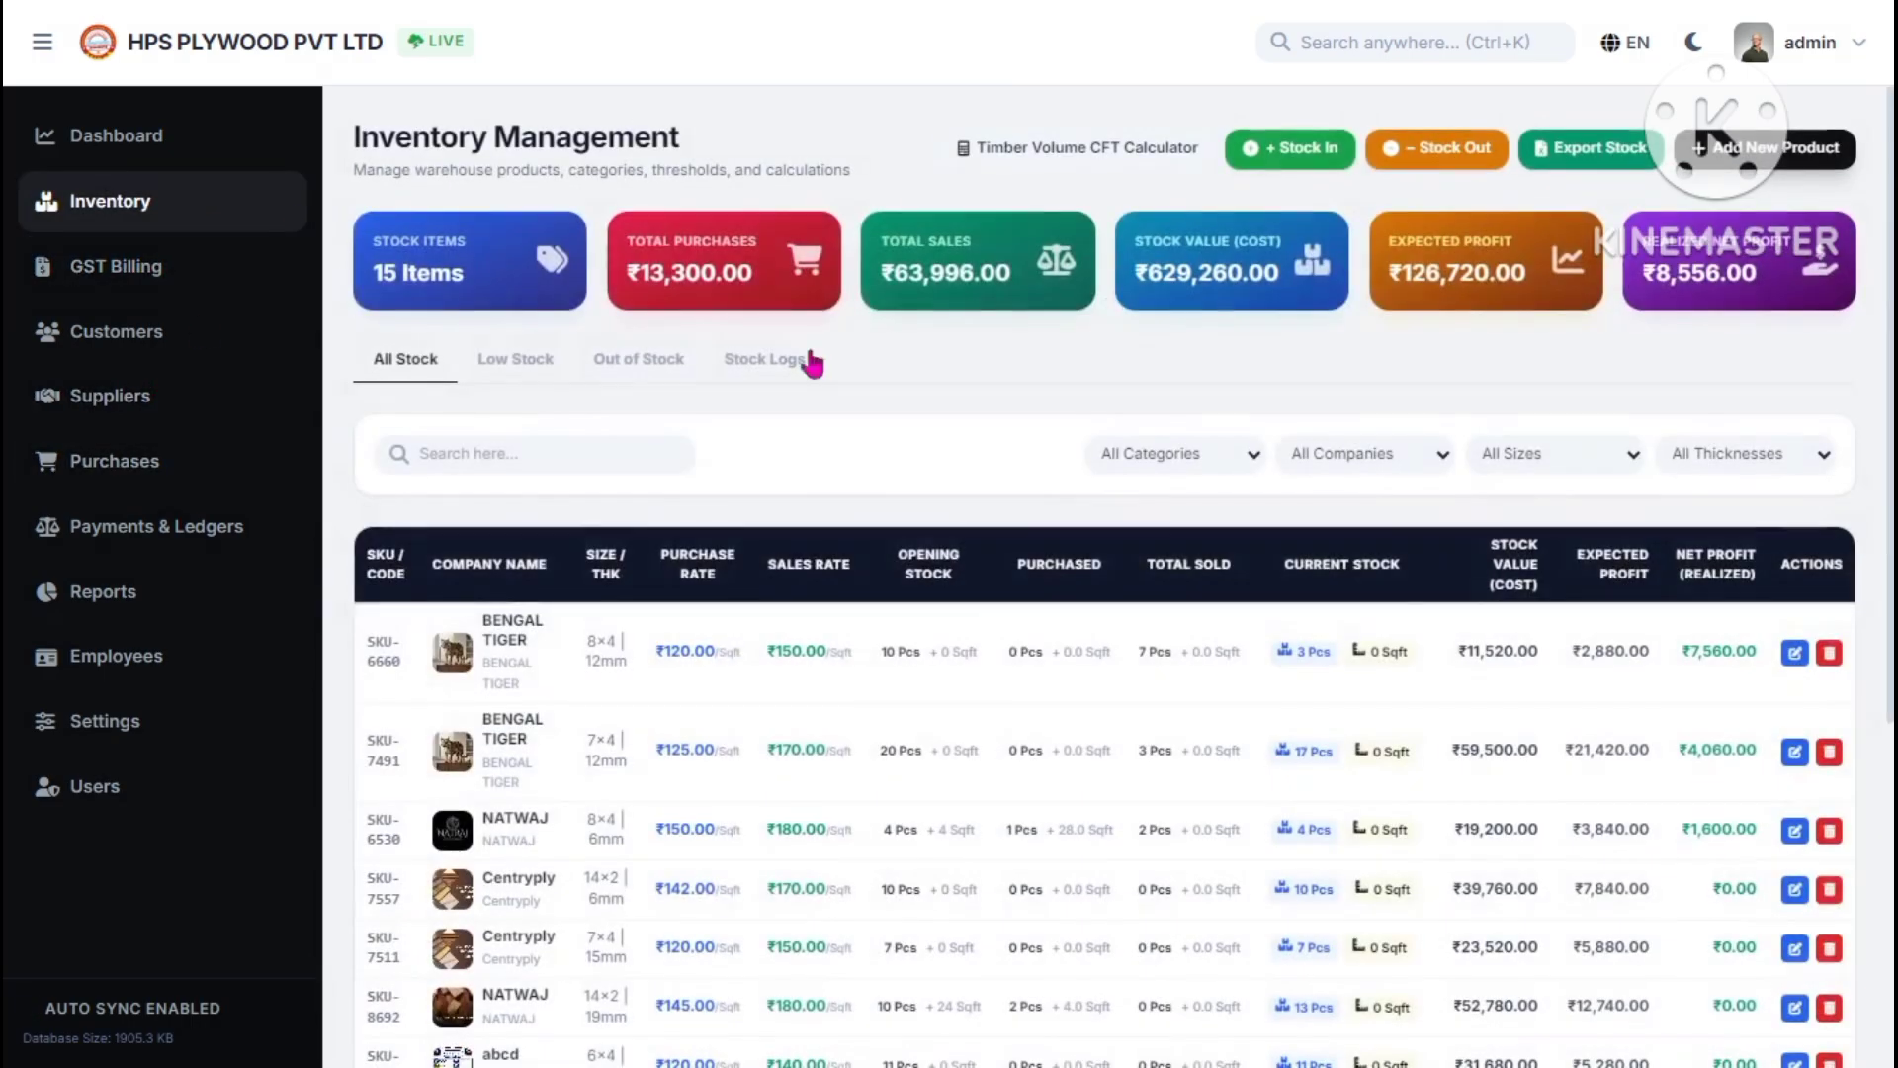
click(241, 285)
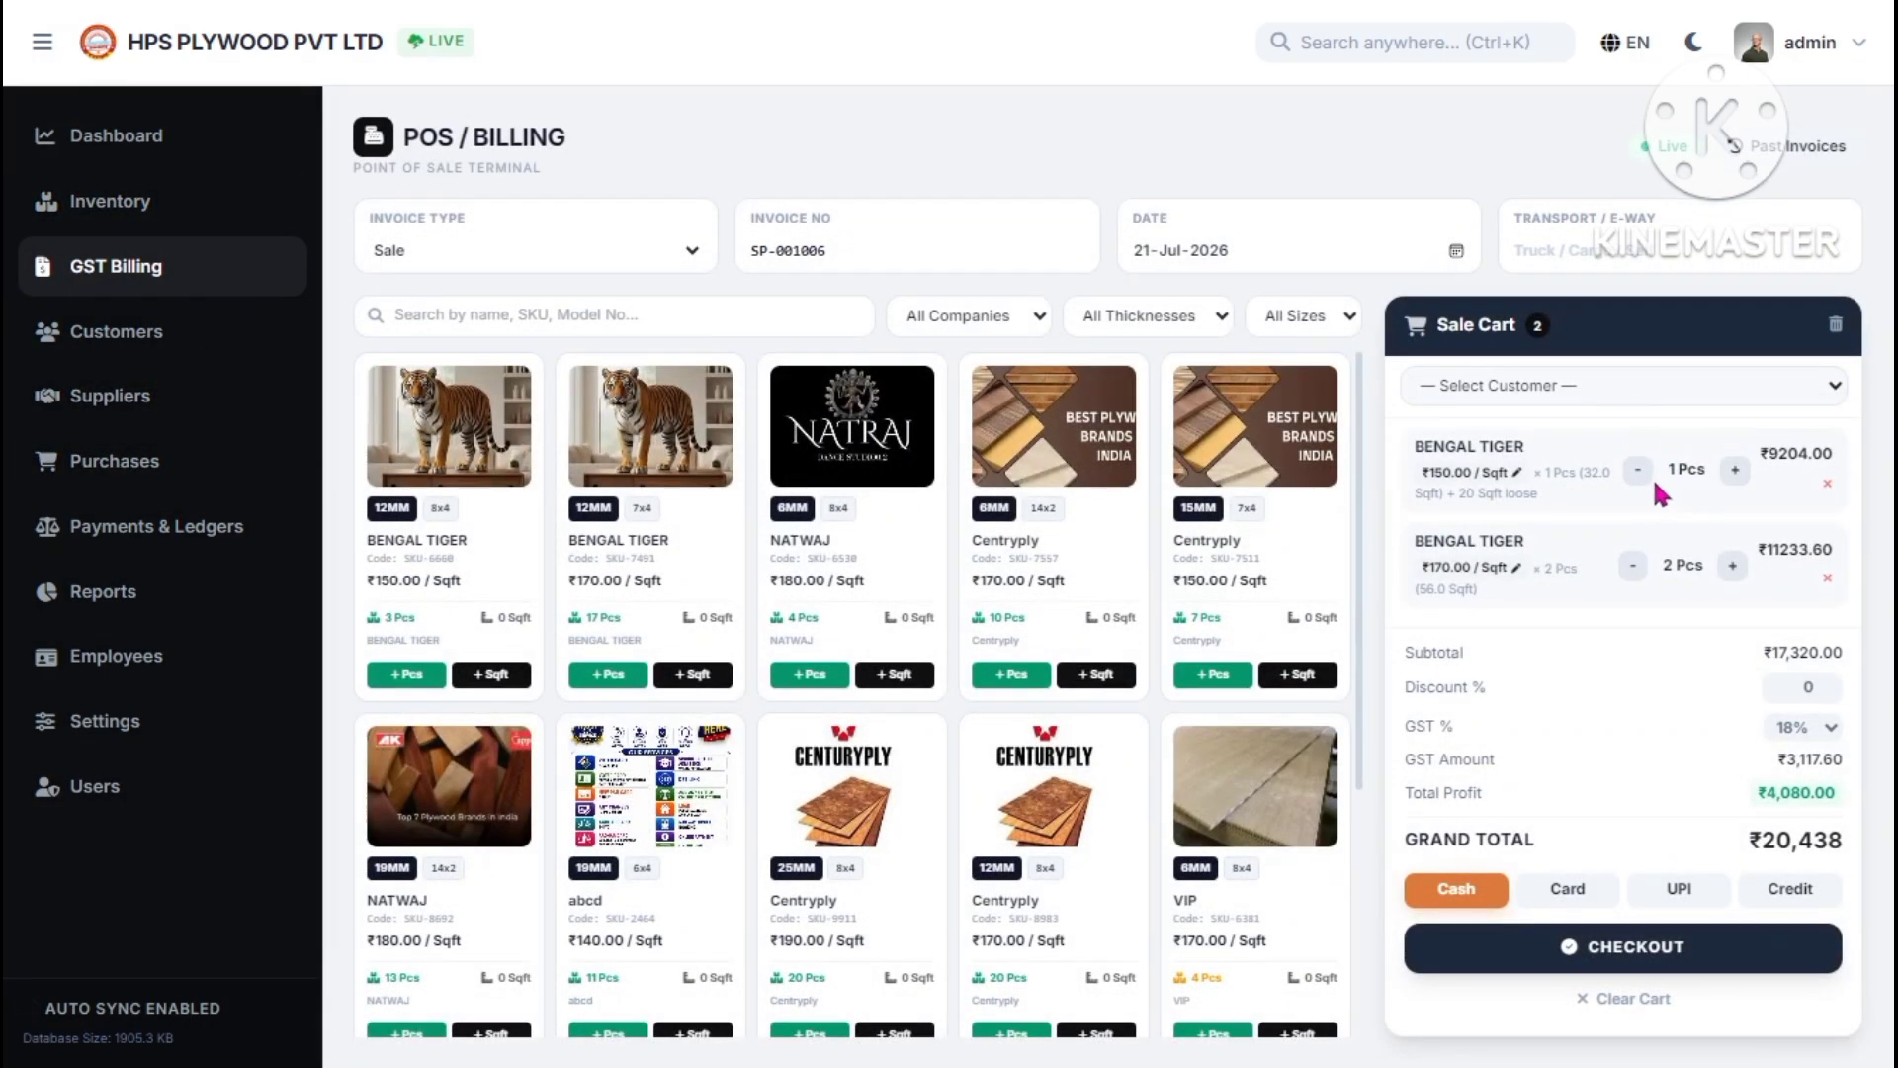
click(1515, 568)
key(BackSpace)
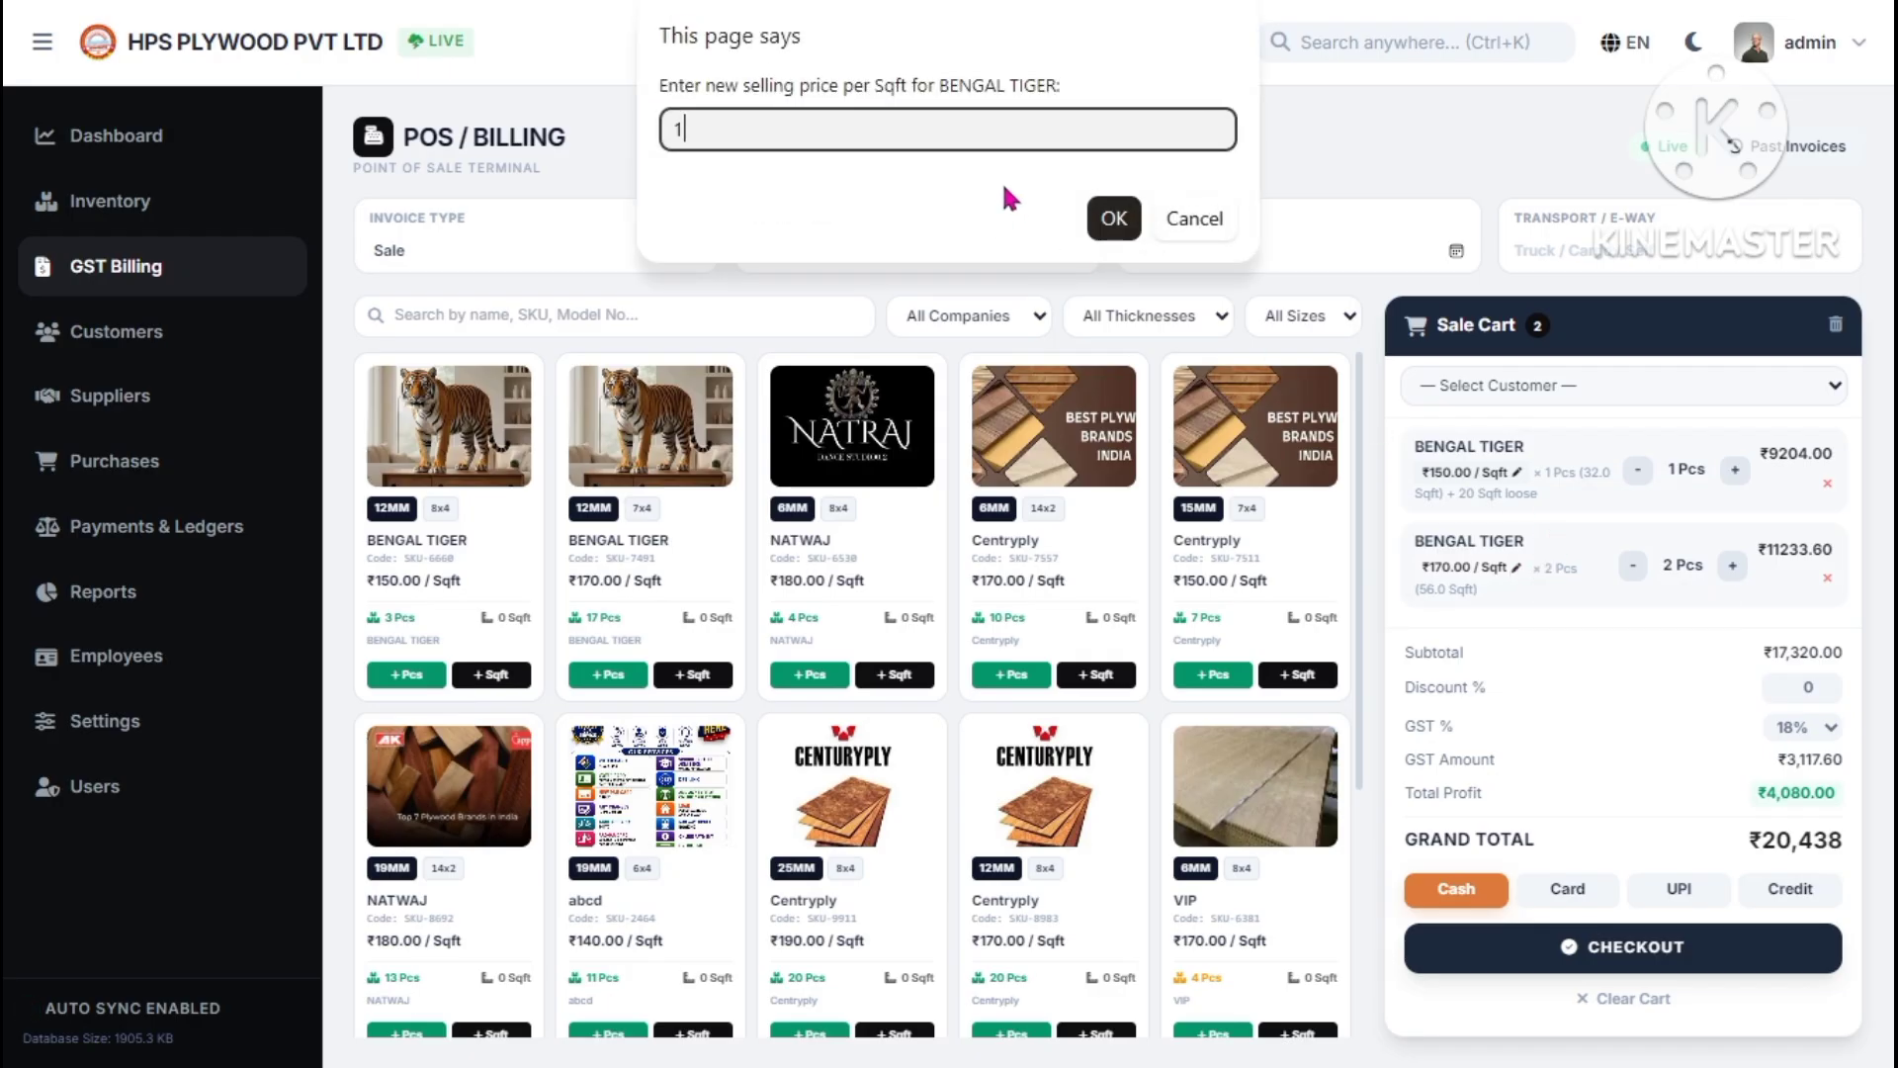
click(1112, 217)
click(1516, 471)
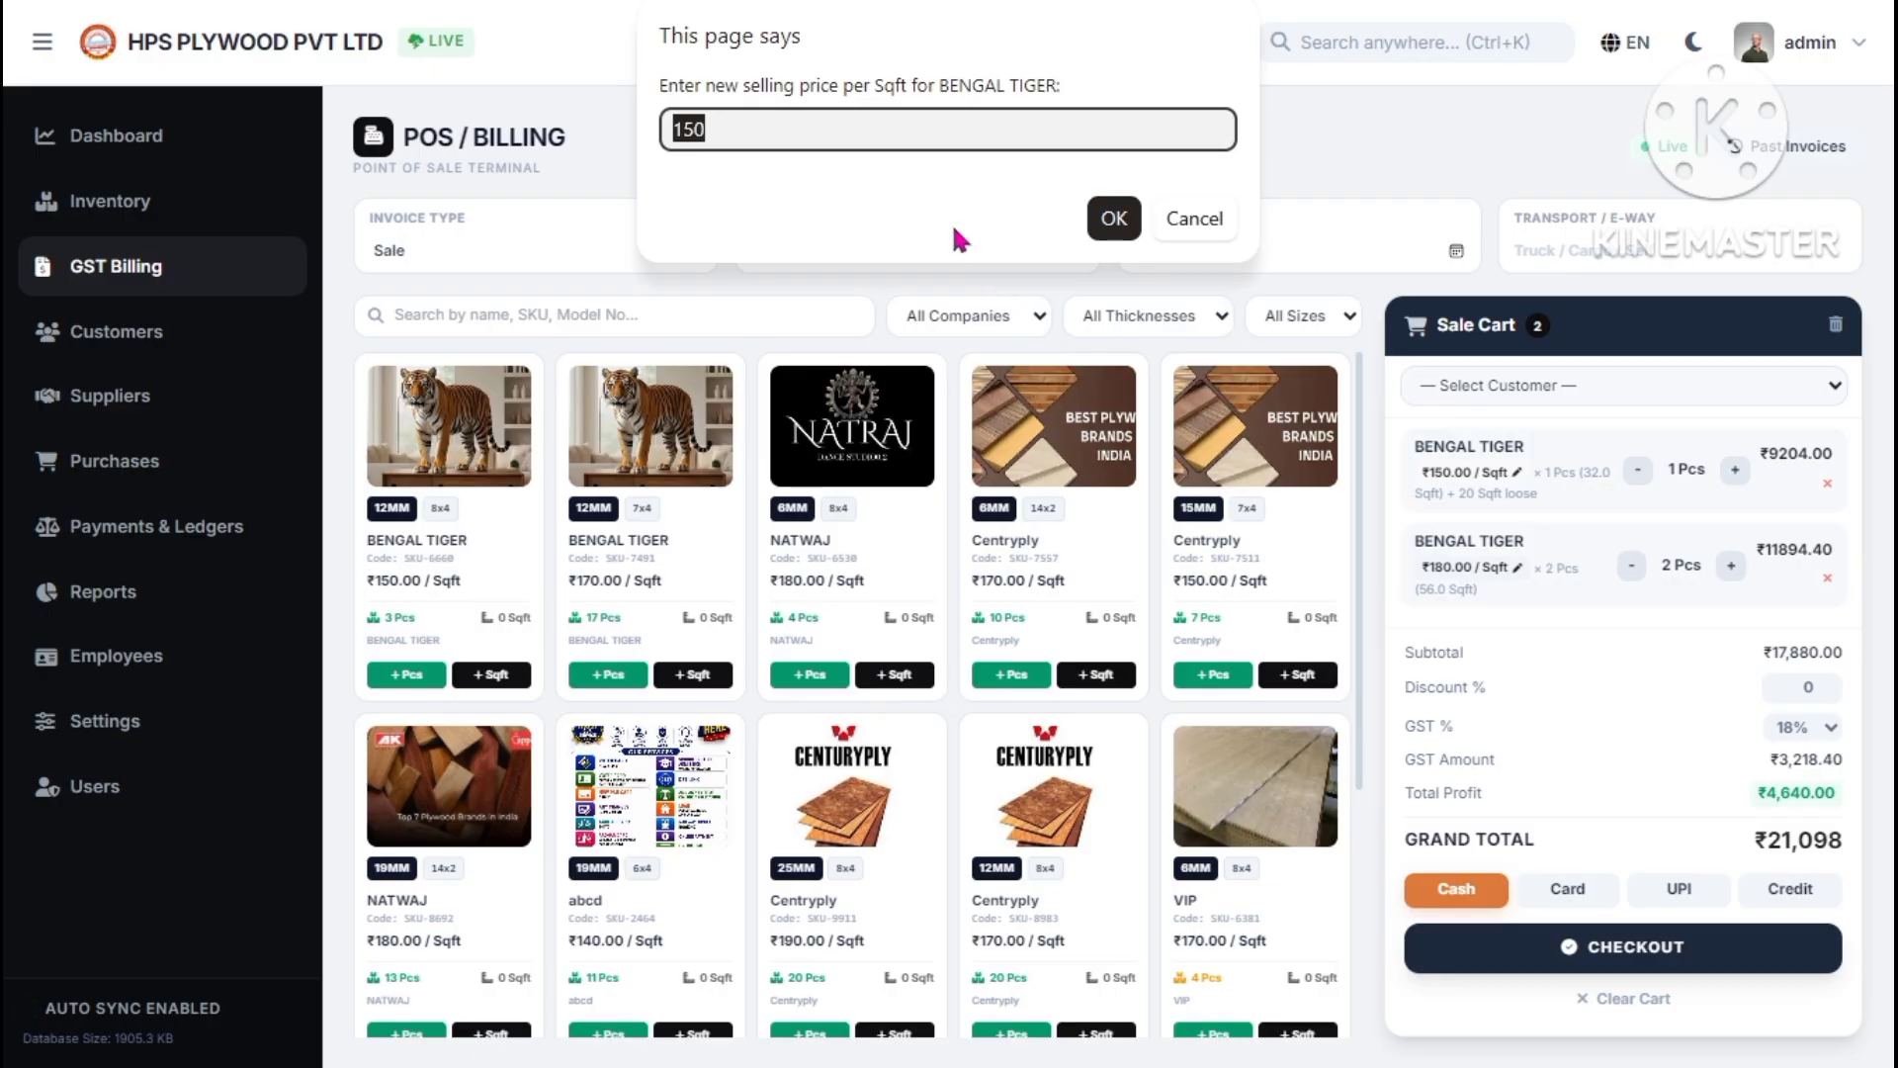
key(BackSpace)
click(1114, 219)
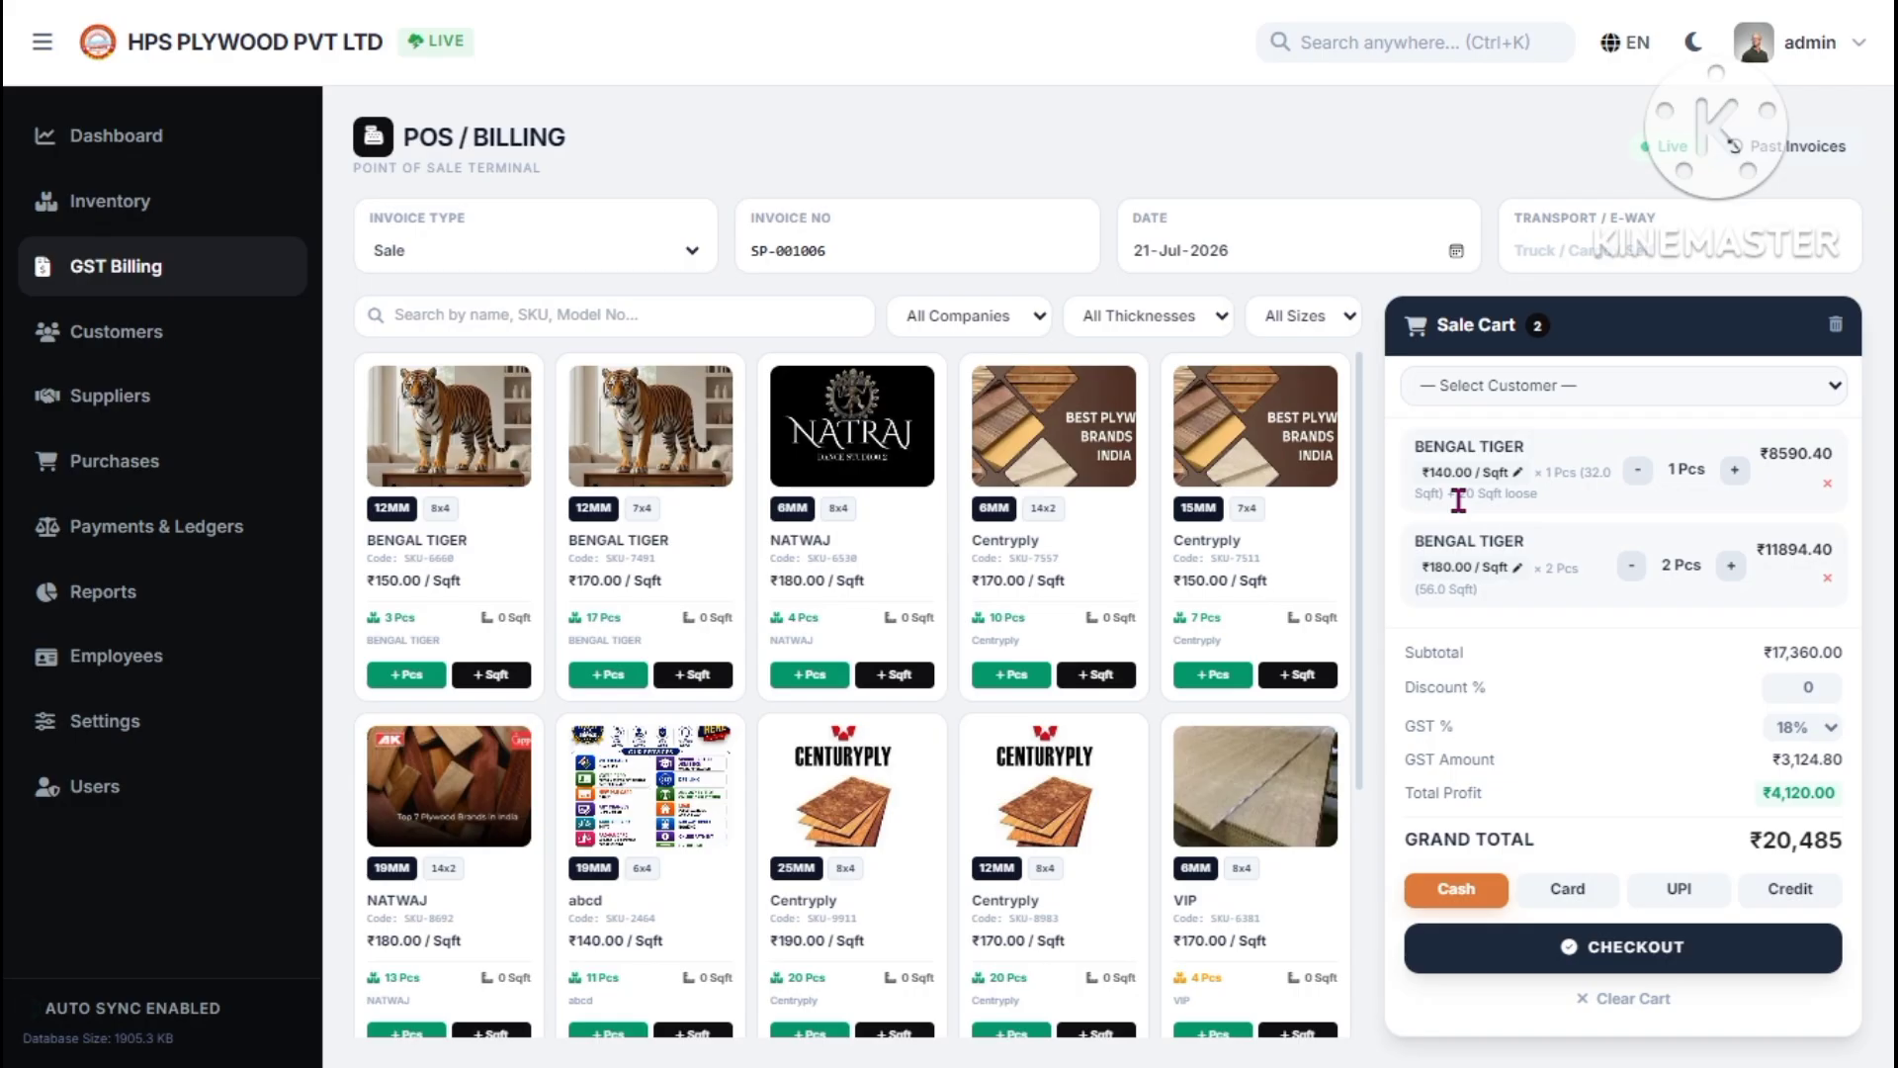
- Apply discount 10 and 12% GST and choose Credit payment, totalling ₹17,499
click(1801, 690)
text(1)
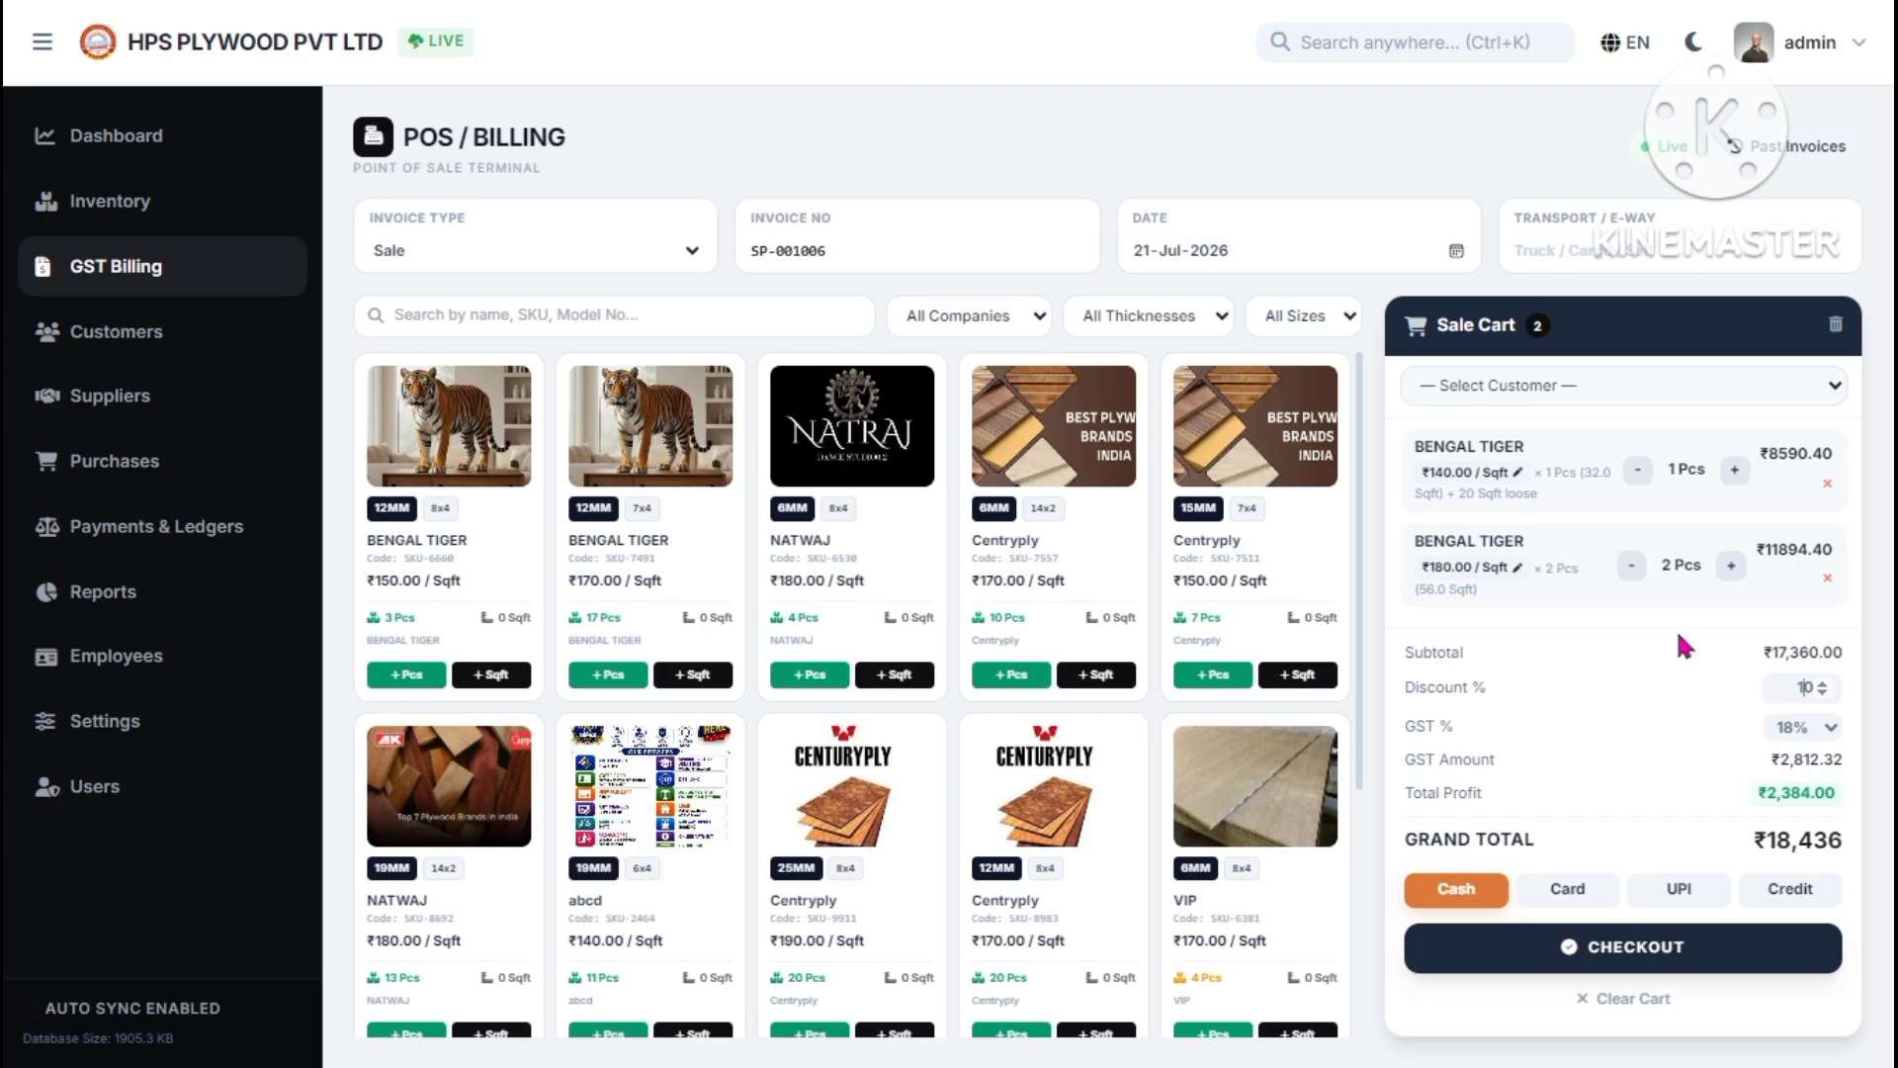
click(1830, 735)
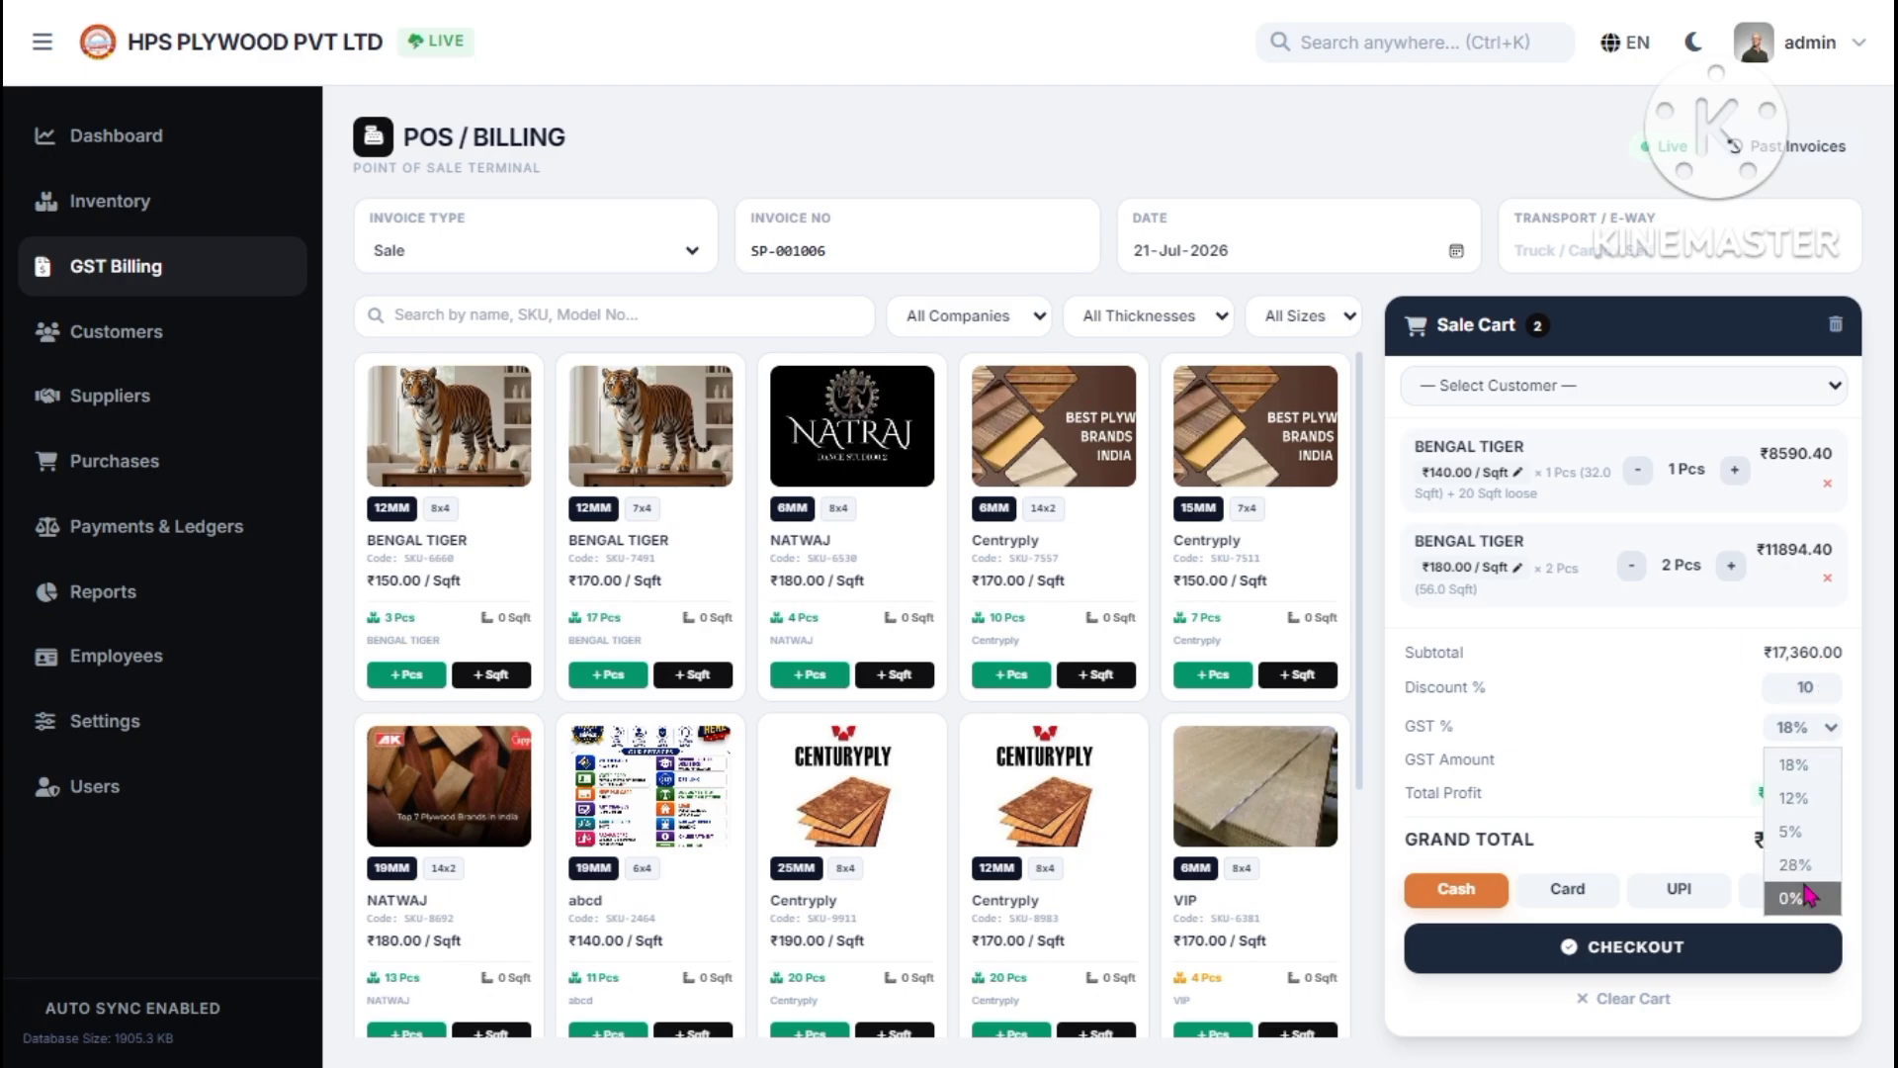
click(1811, 803)
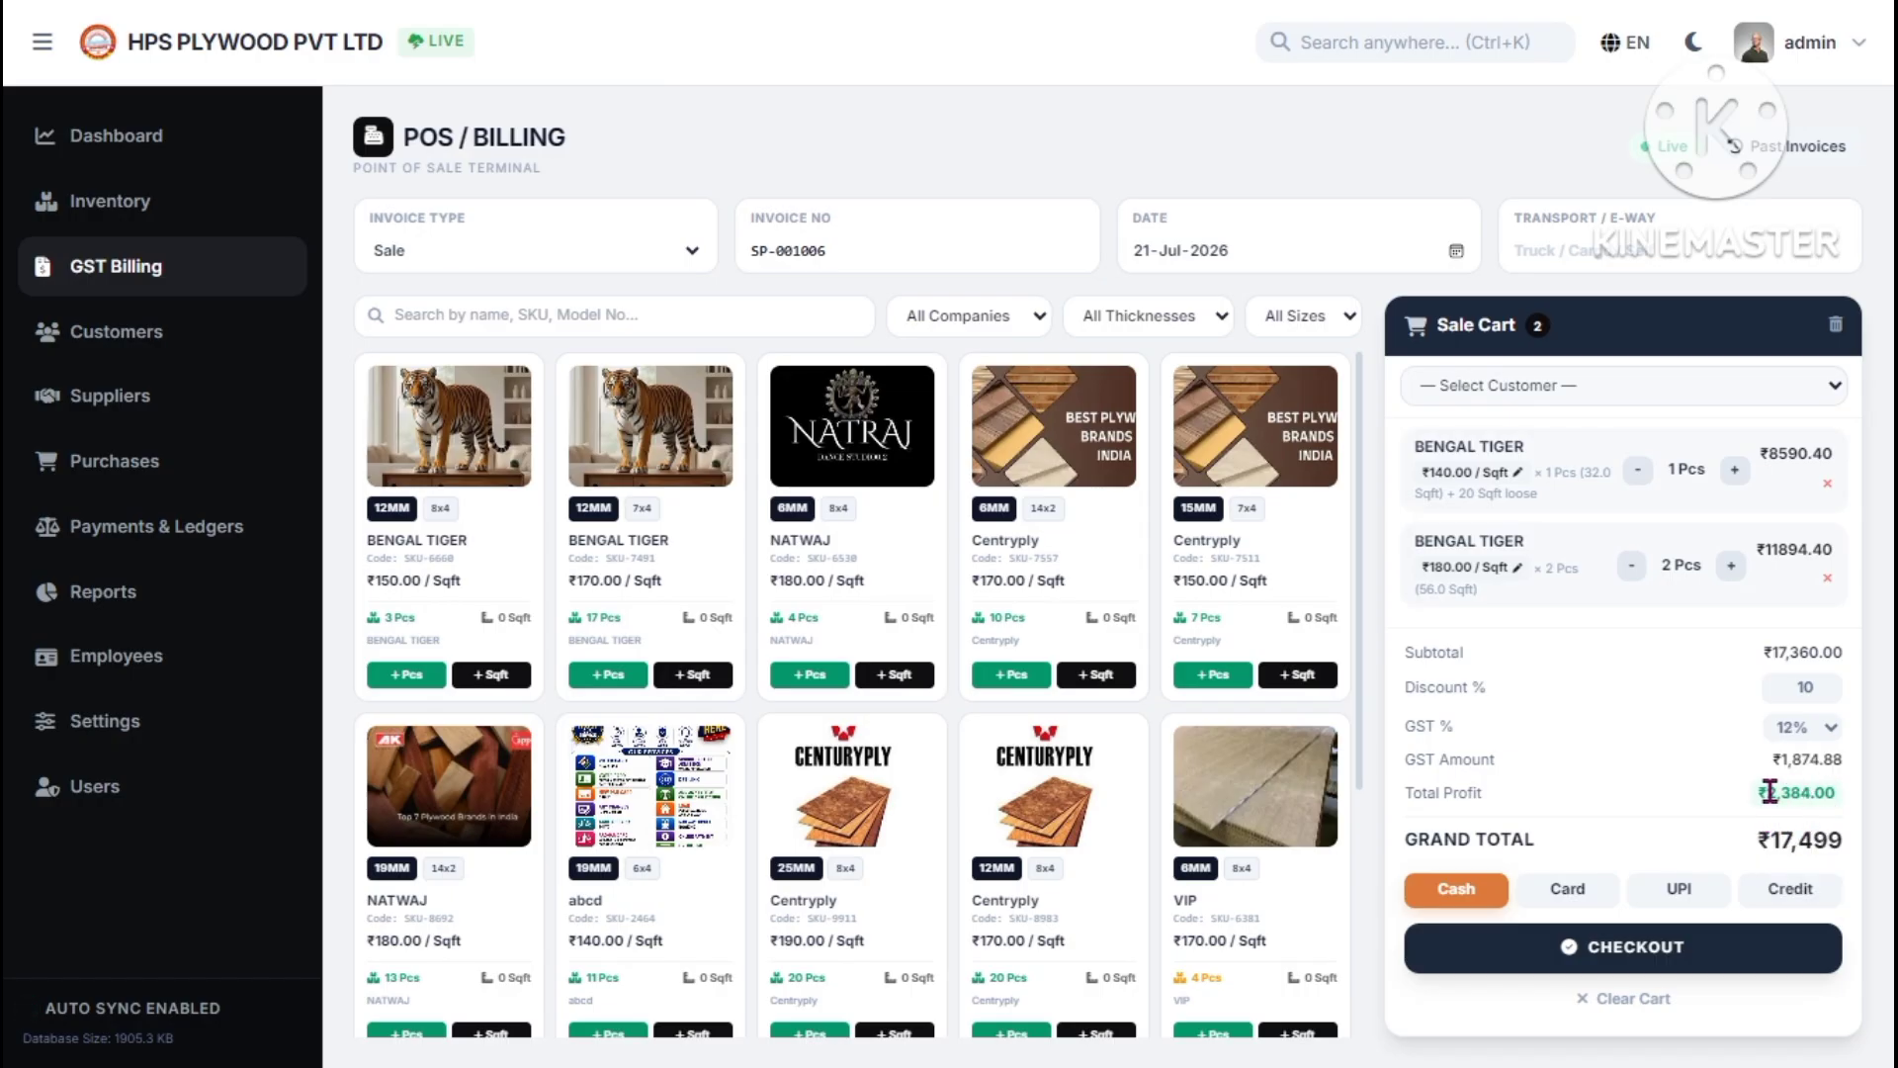
drag(1758, 797, 1844, 840)
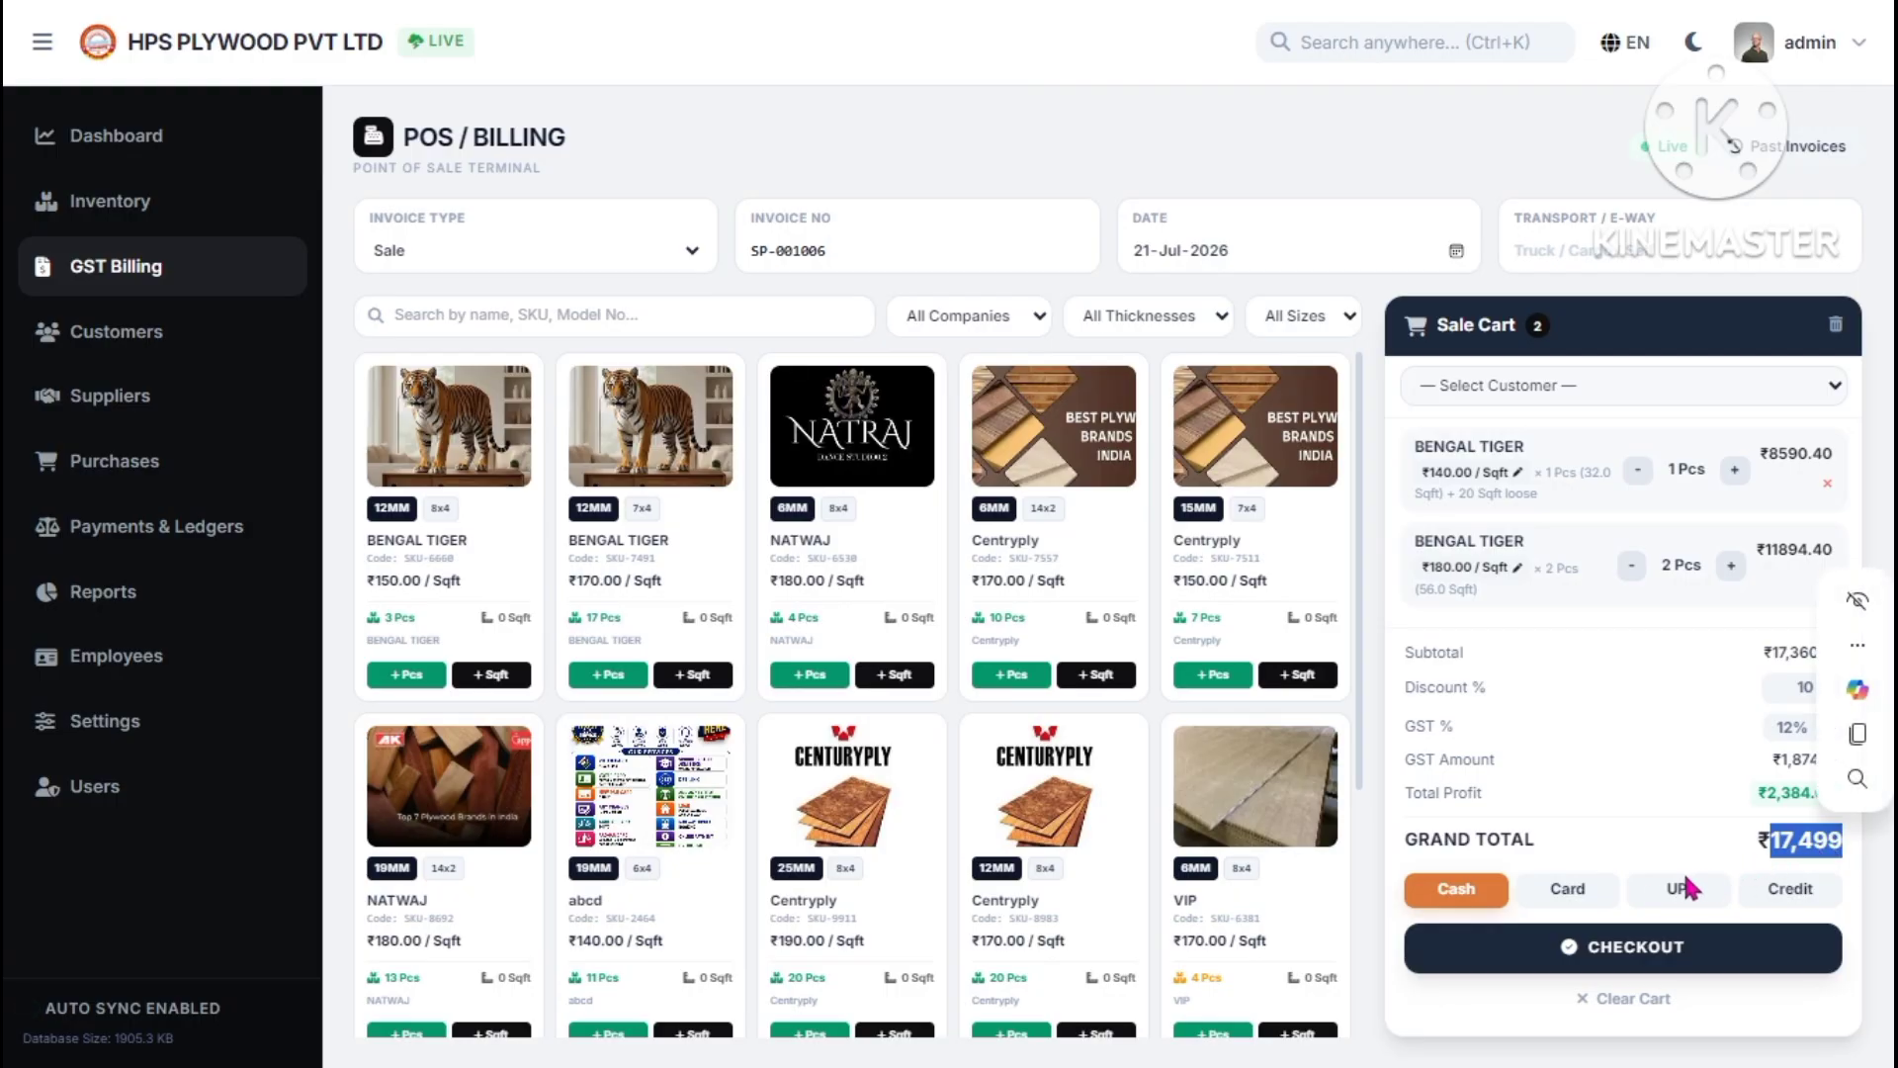
click(1629, 850)
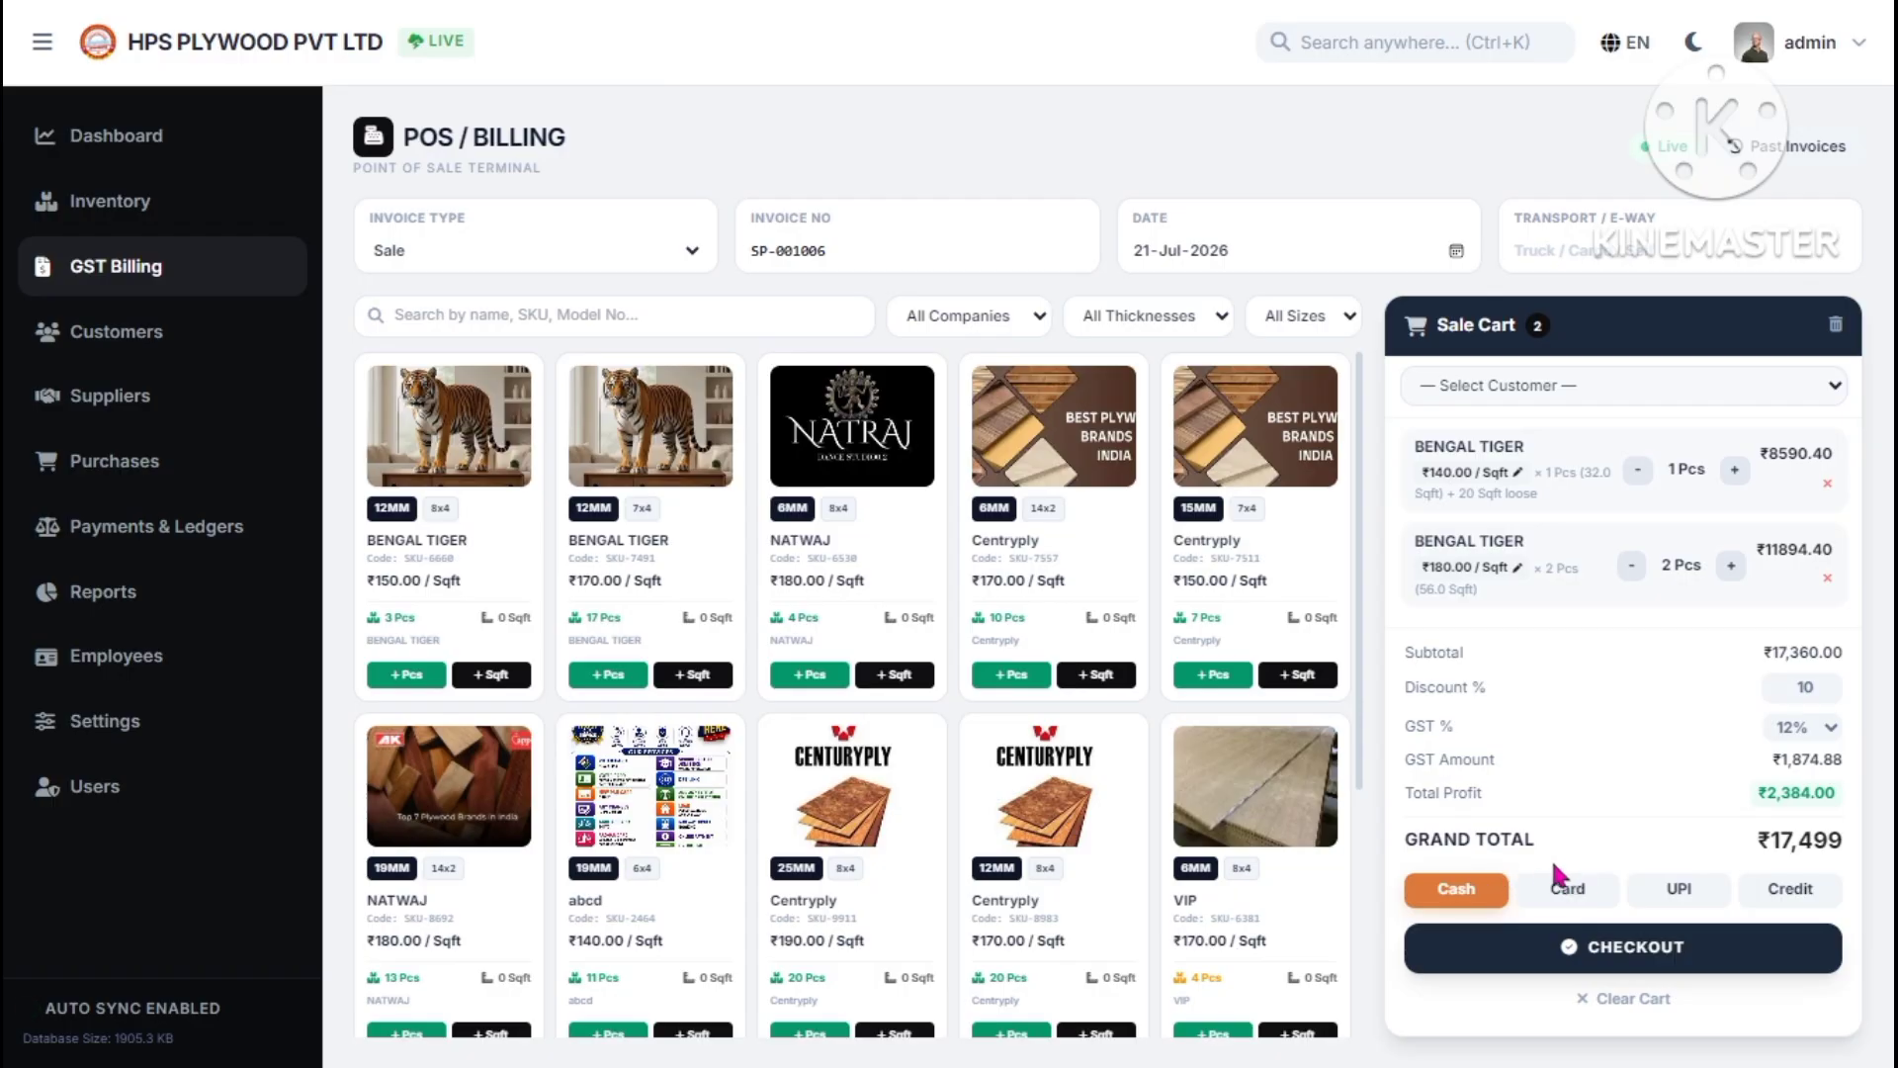
click(1788, 895)
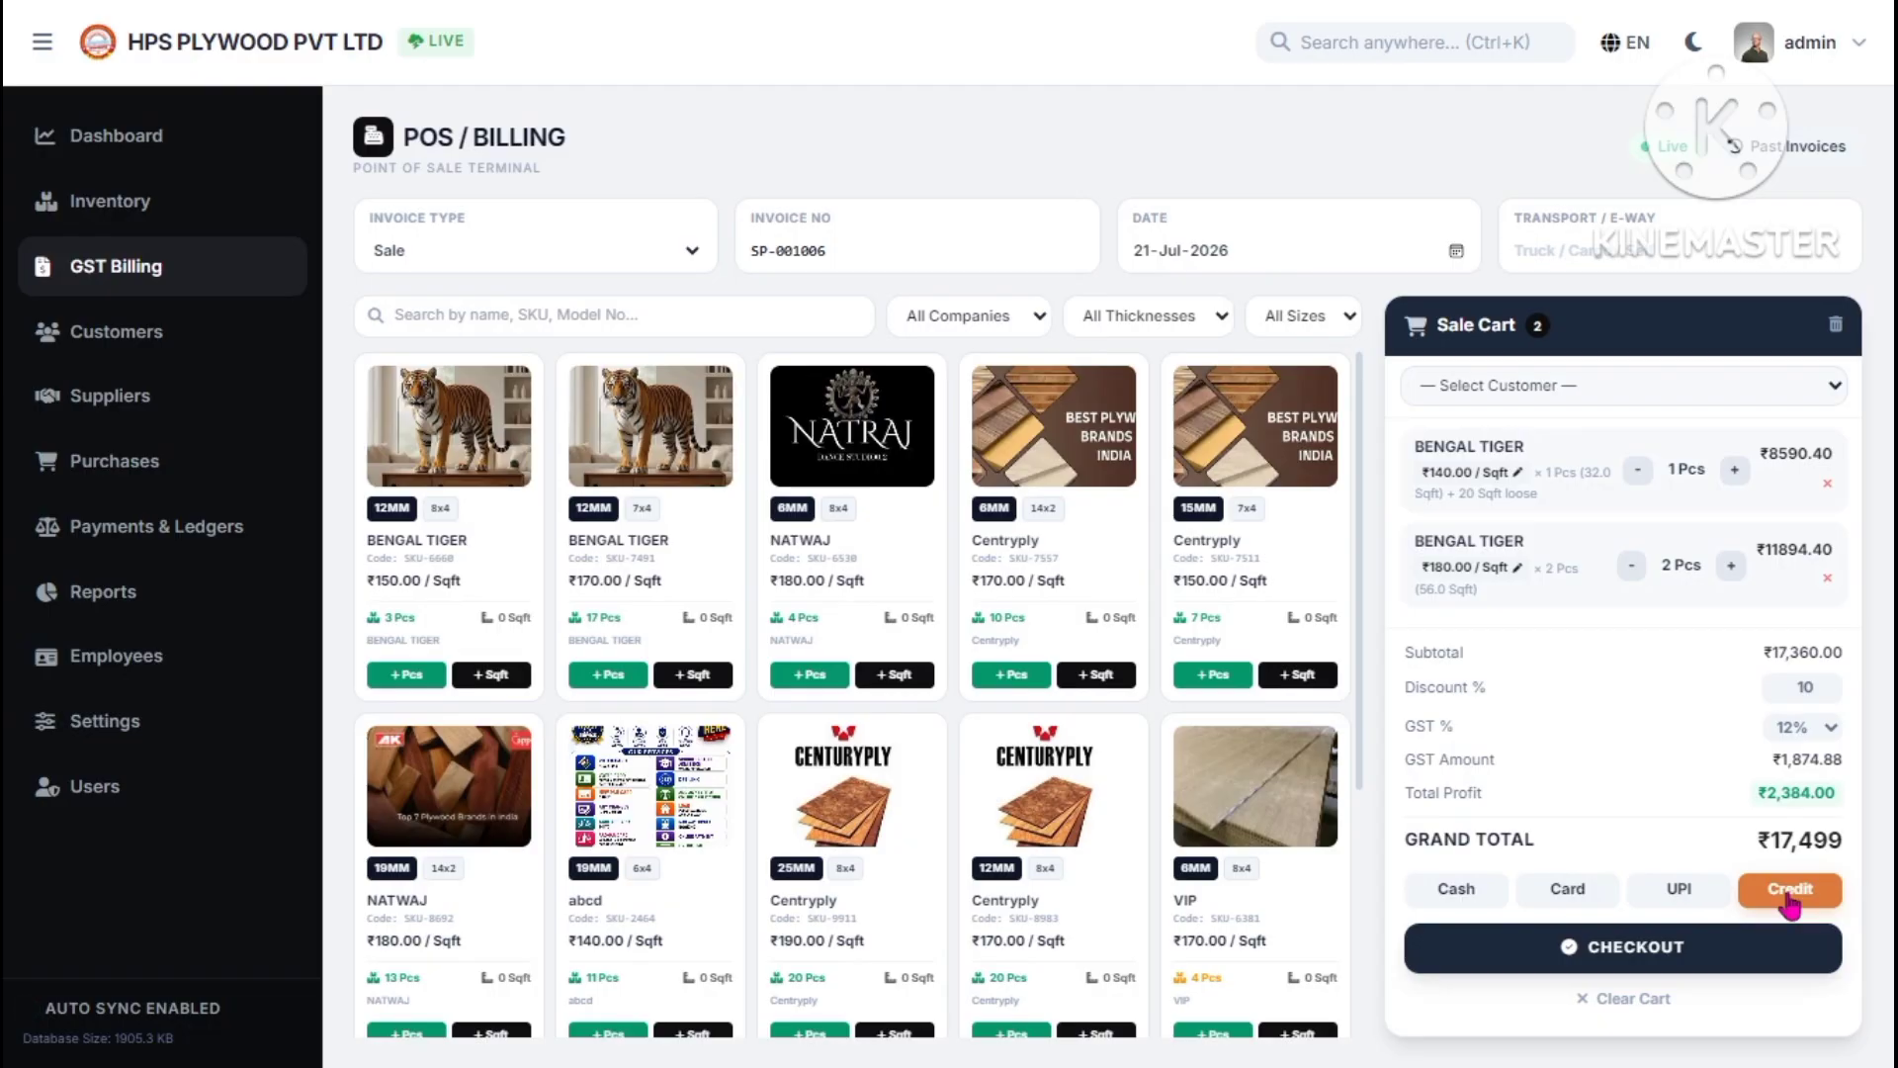
- Check out the cart to generate invoice SP-001006 and inspect its consignee and first-row details
click(1589, 966)
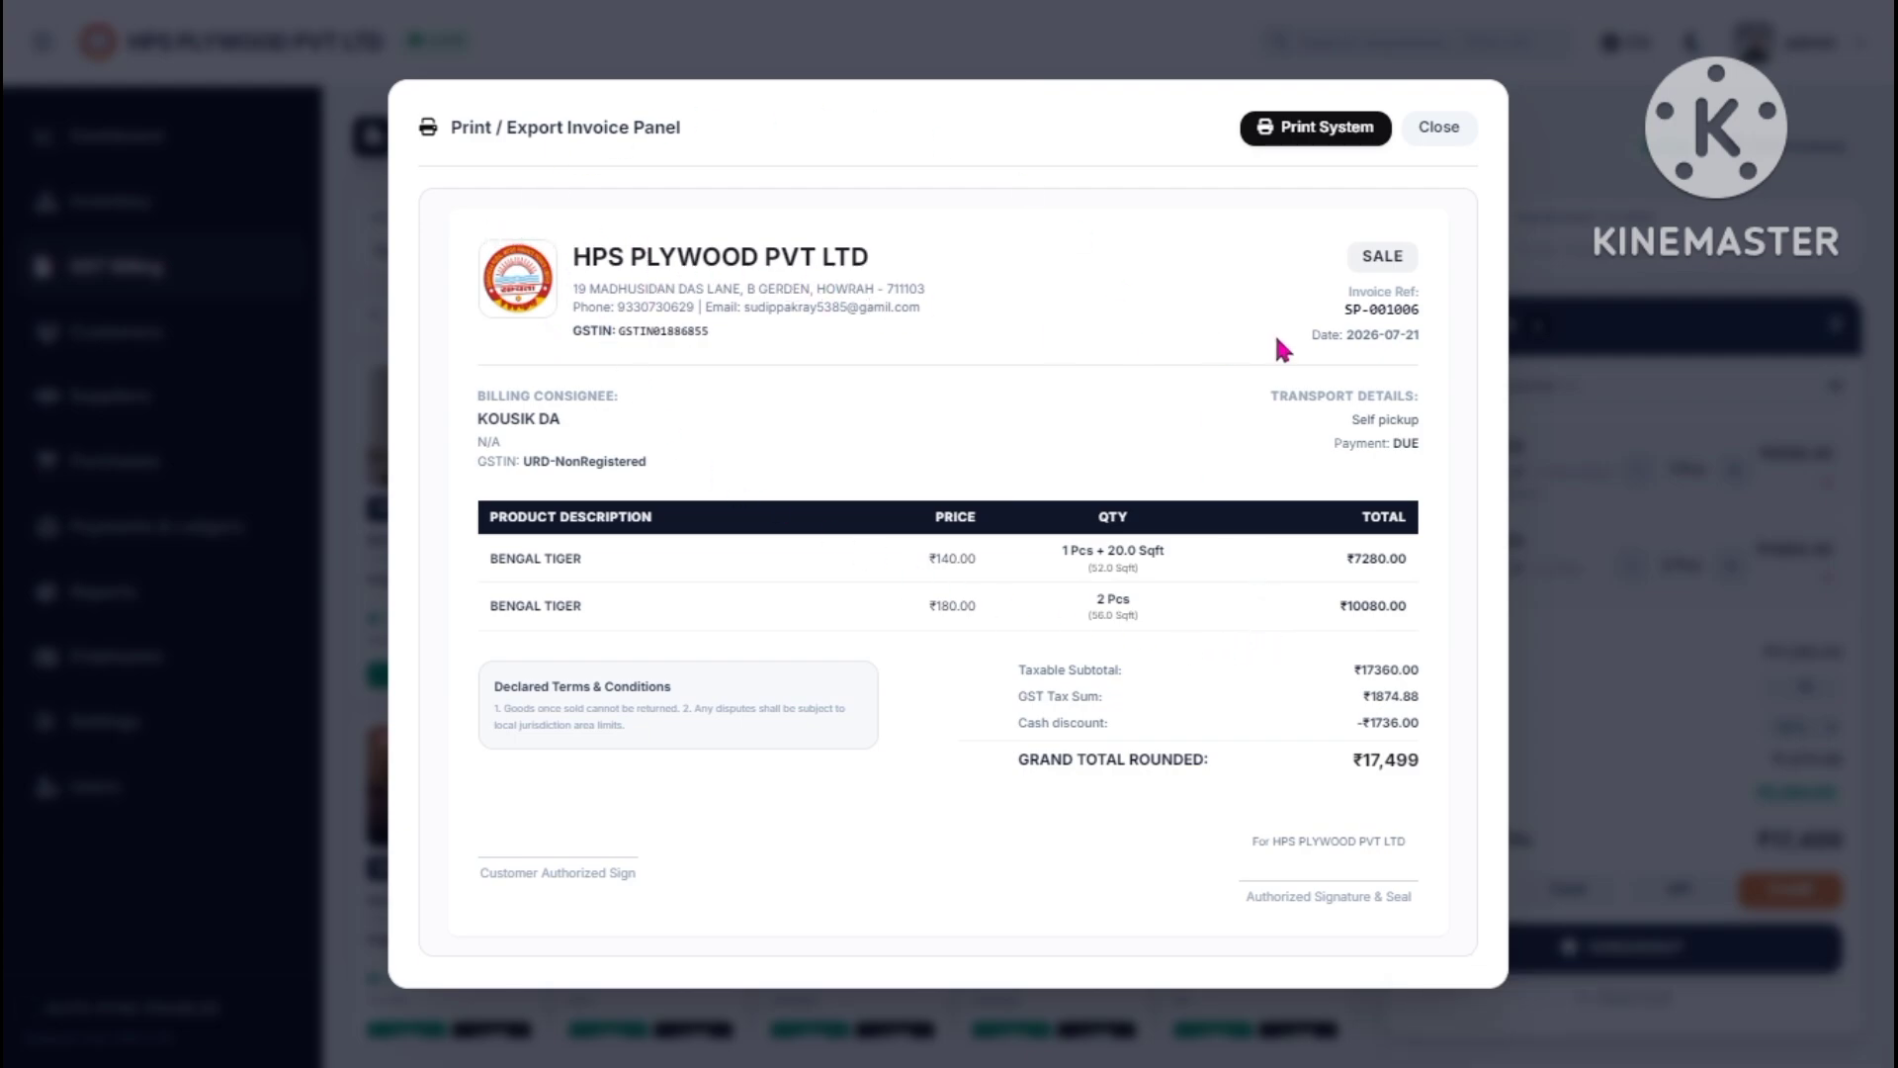
drag(479, 395, 499, 445)
click(709, 451)
drag(527, 559, 955, 561)
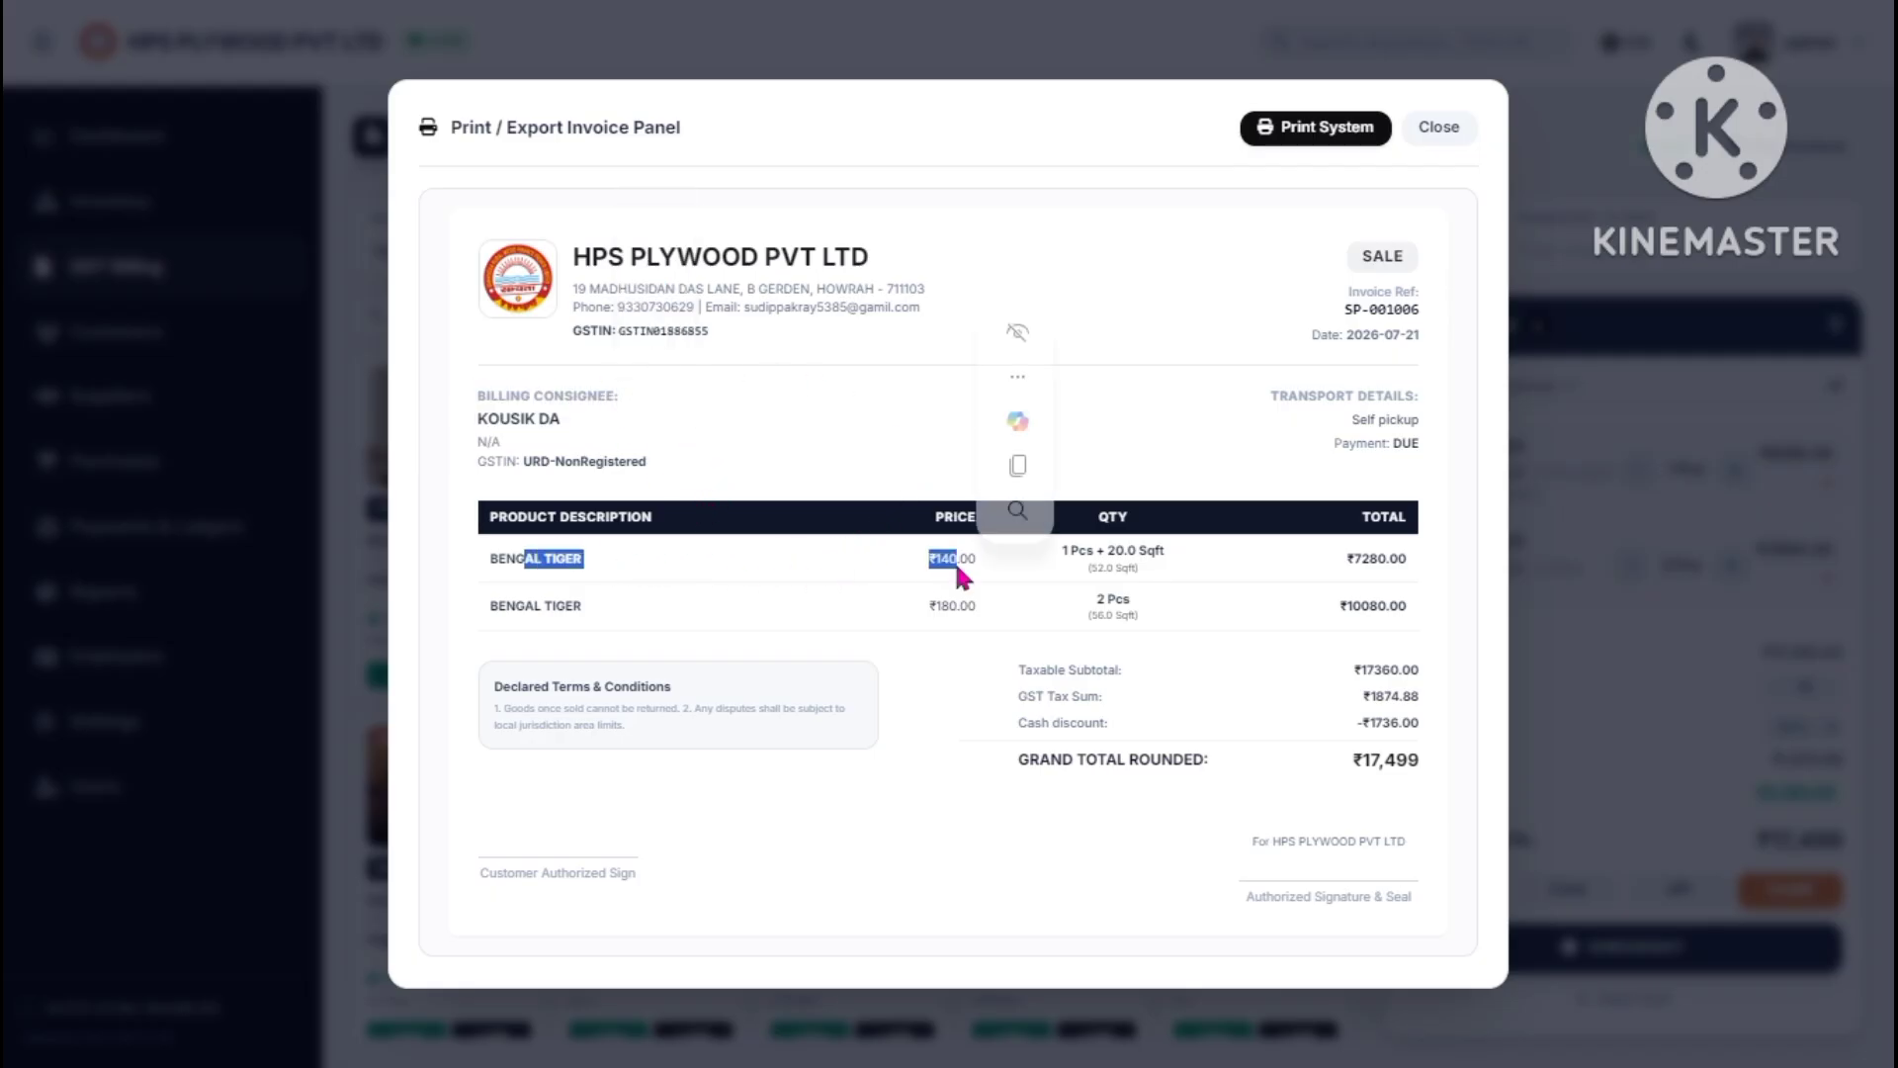
click(1103, 548)
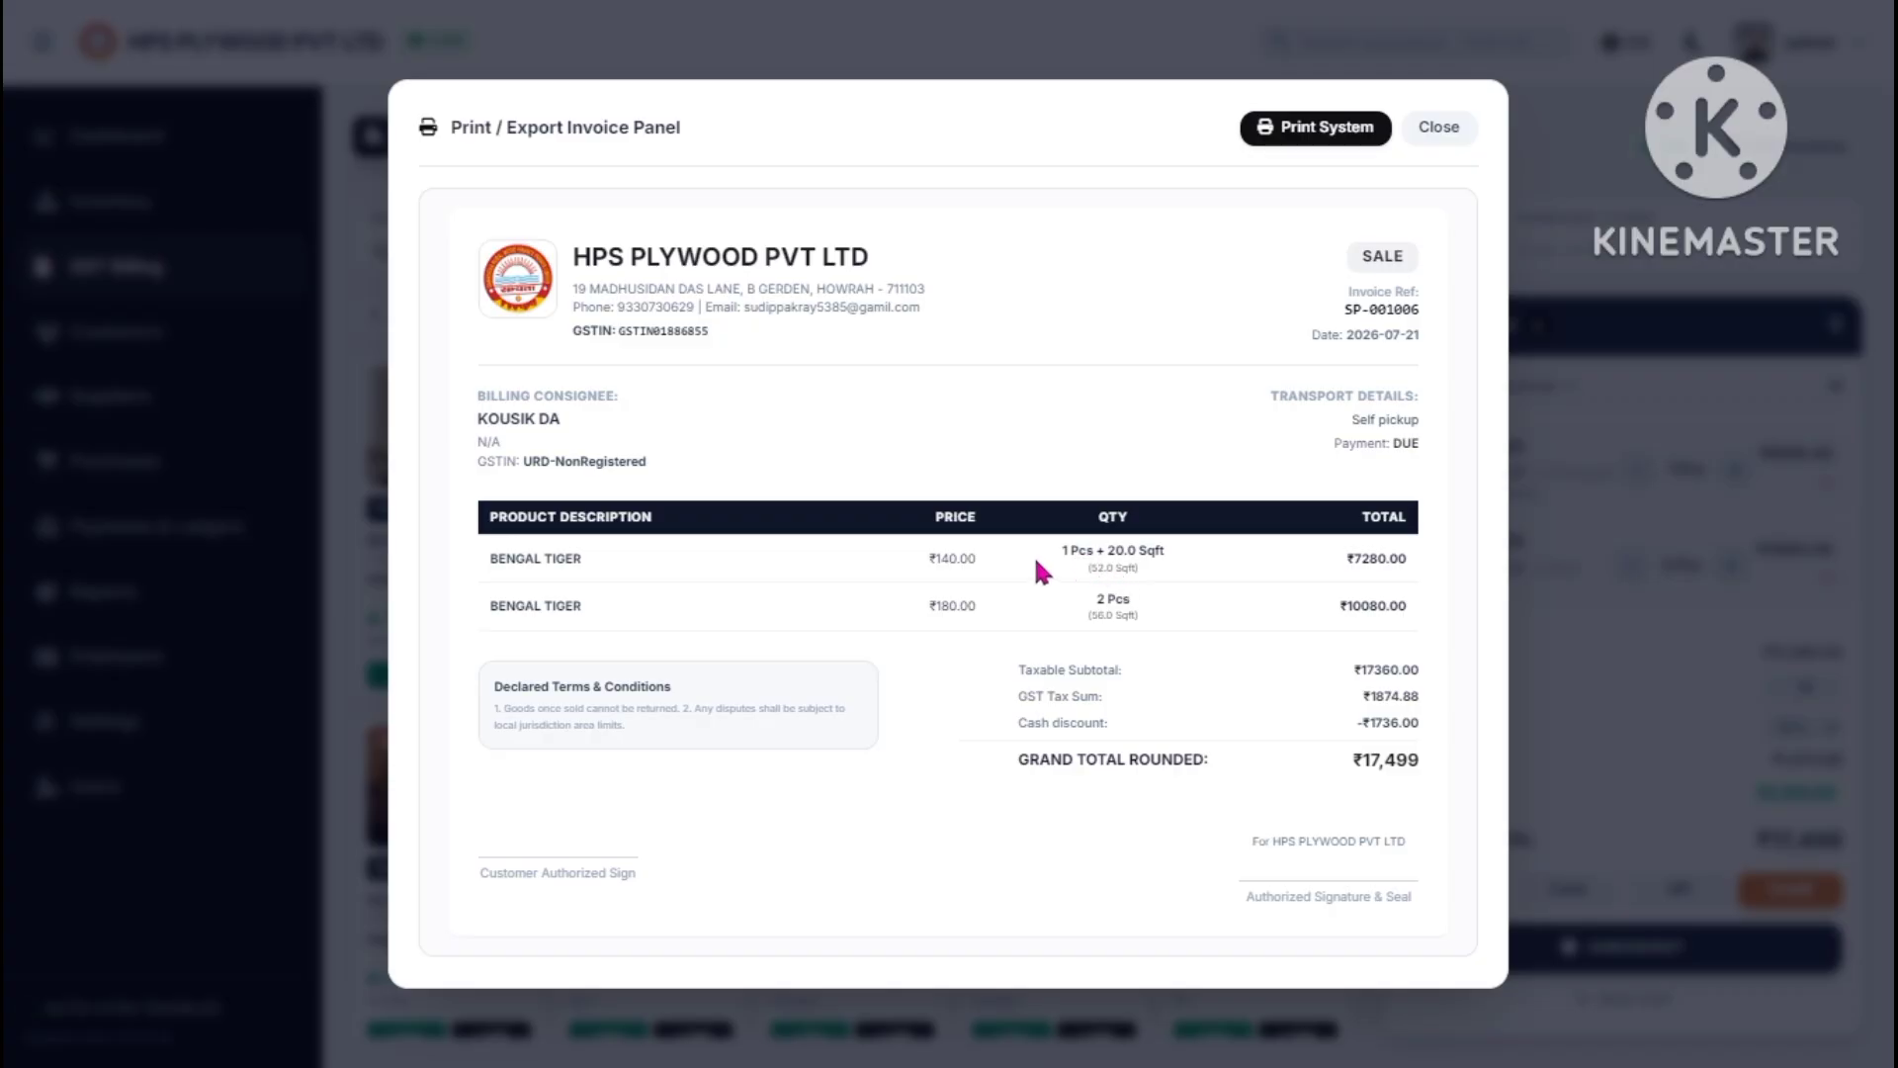
drag(1056, 547, 1080, 553)
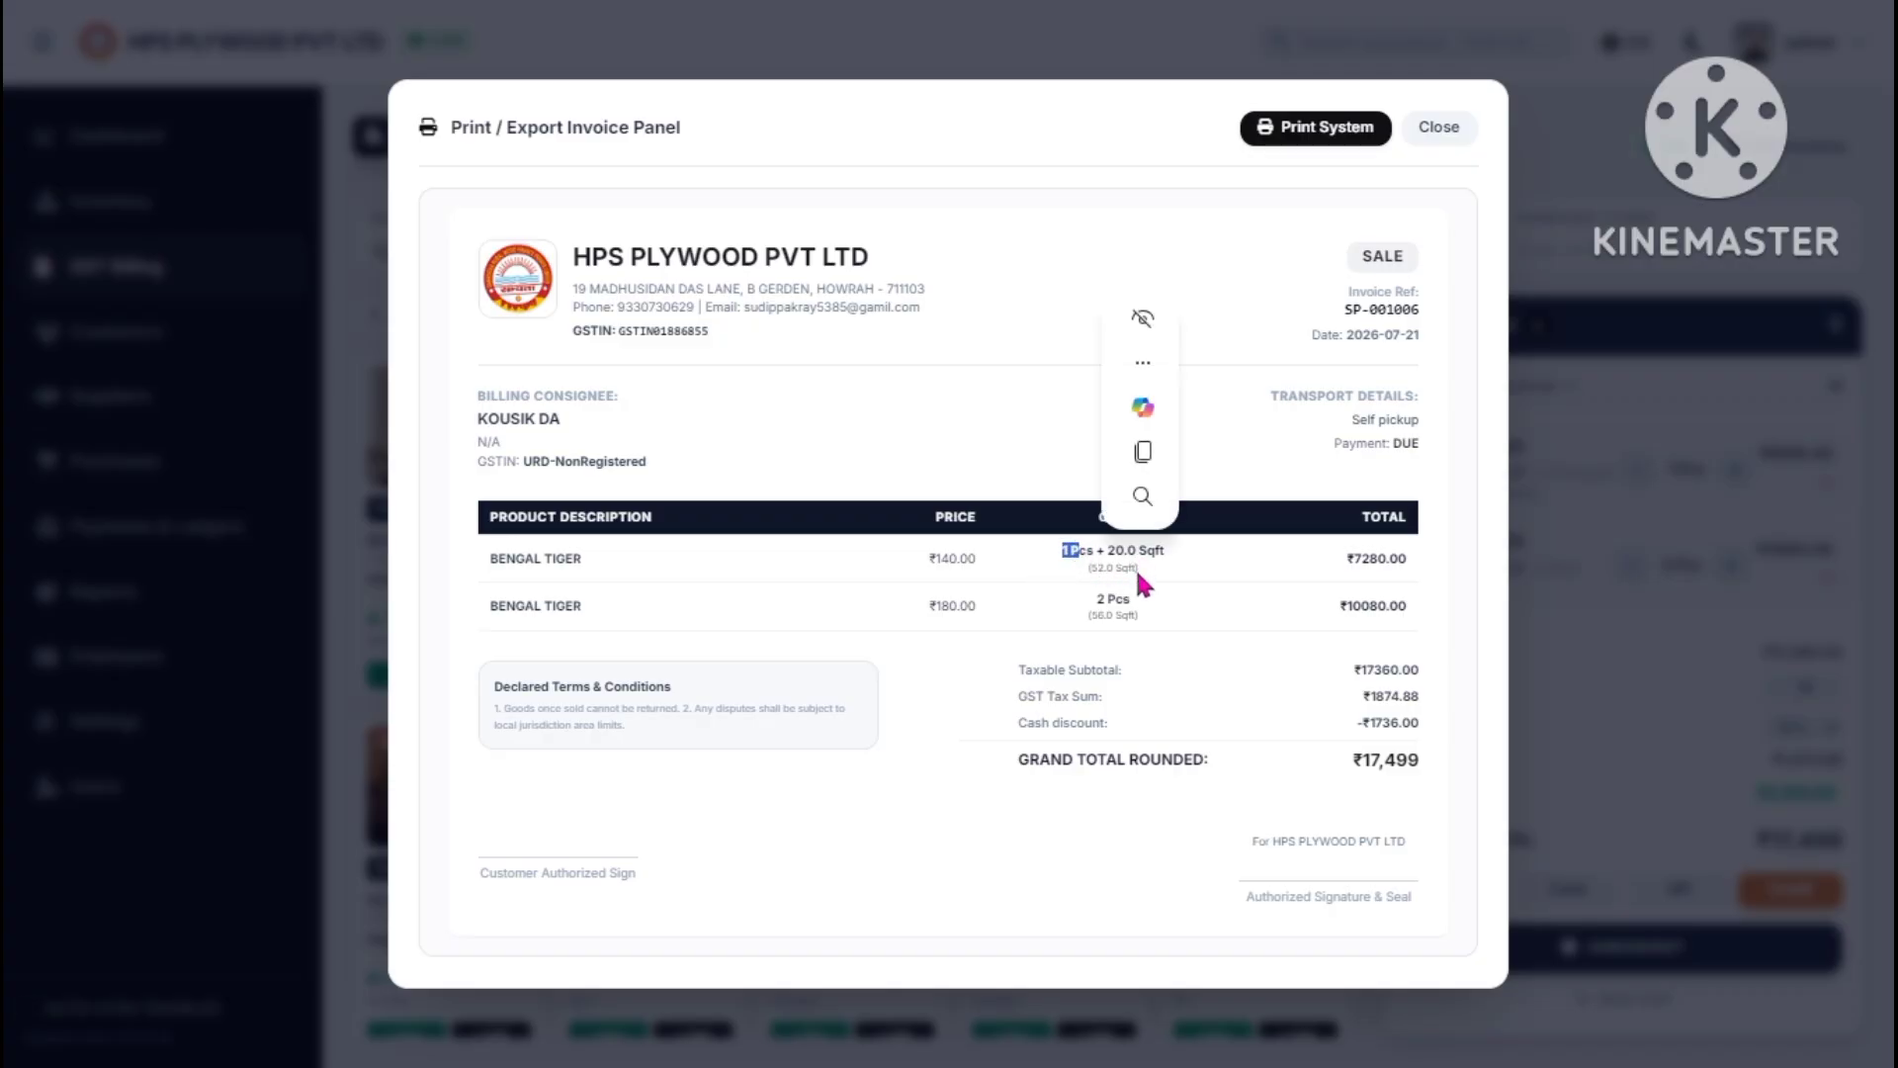
drag(1347, 559, 1388, 562)
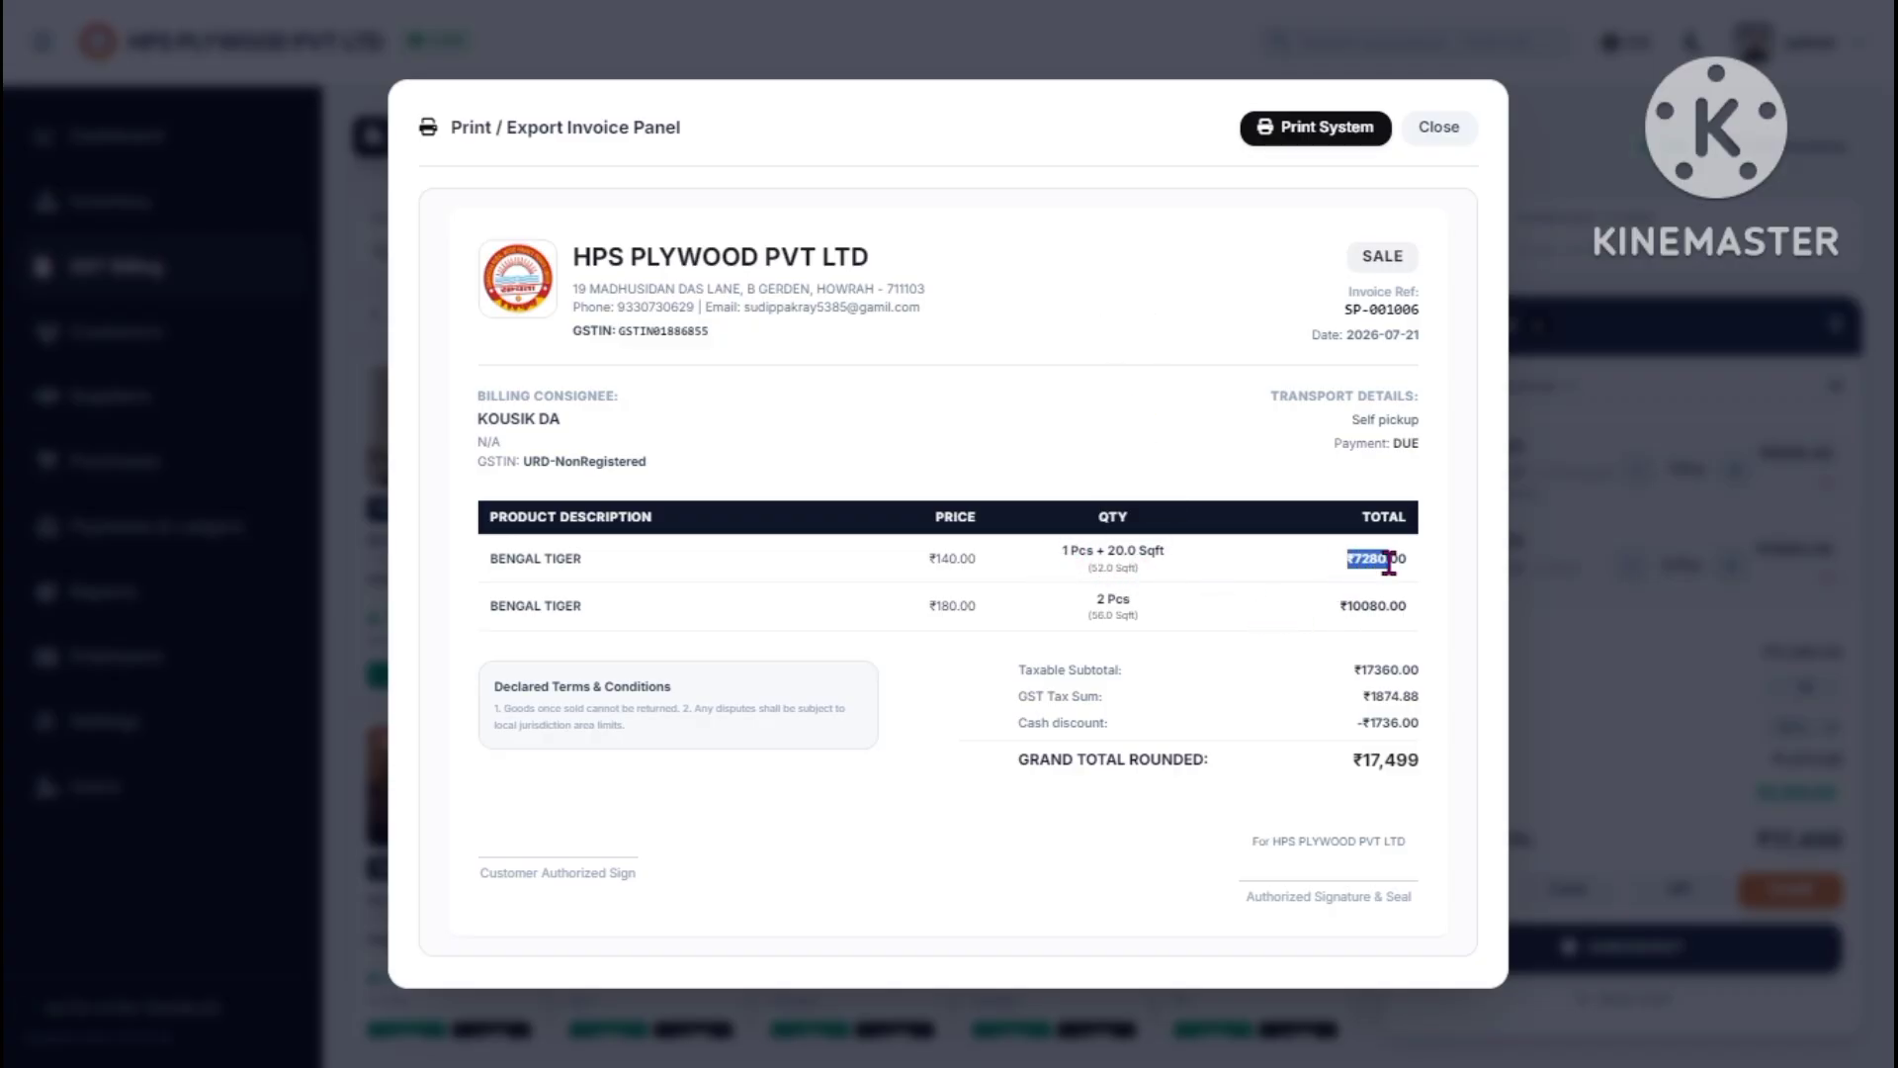
- Start printing the invoice, cancel the print, and close the invoice preview
click(1332, 143)
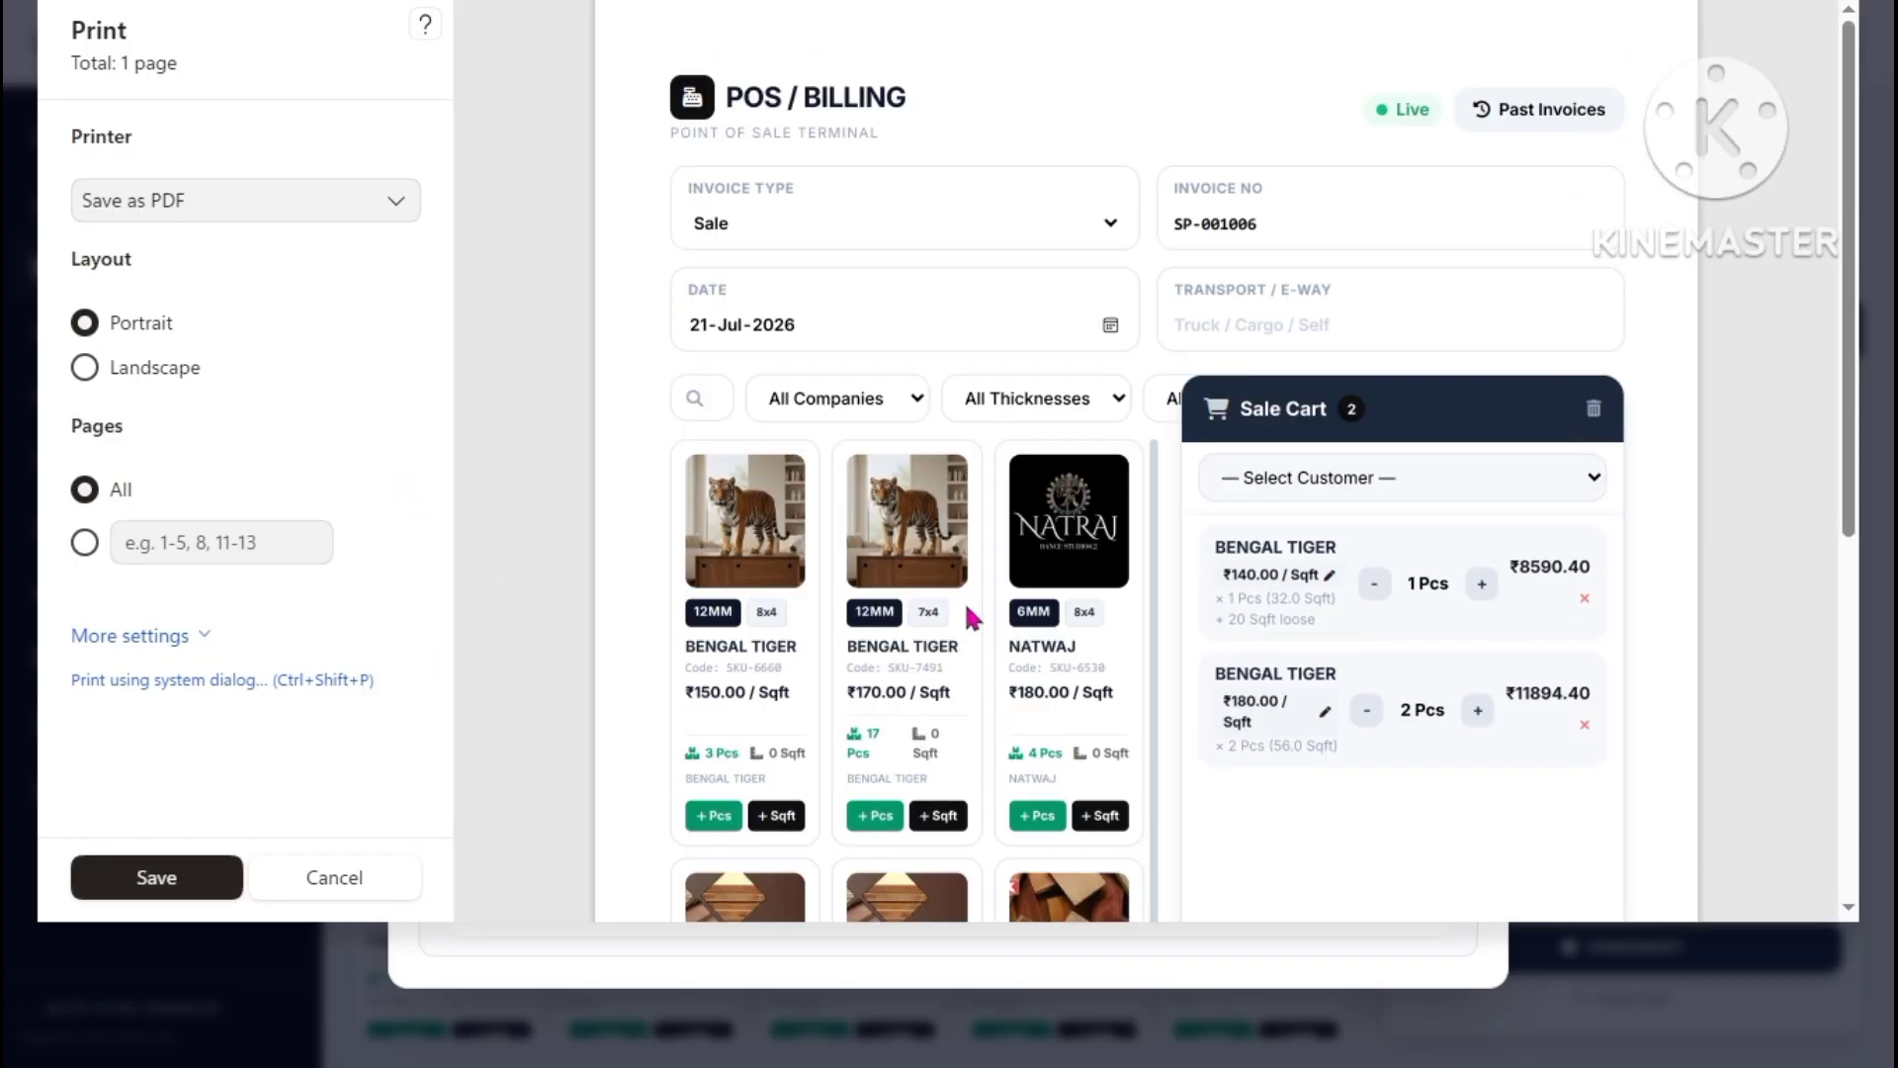
click(330, 877)
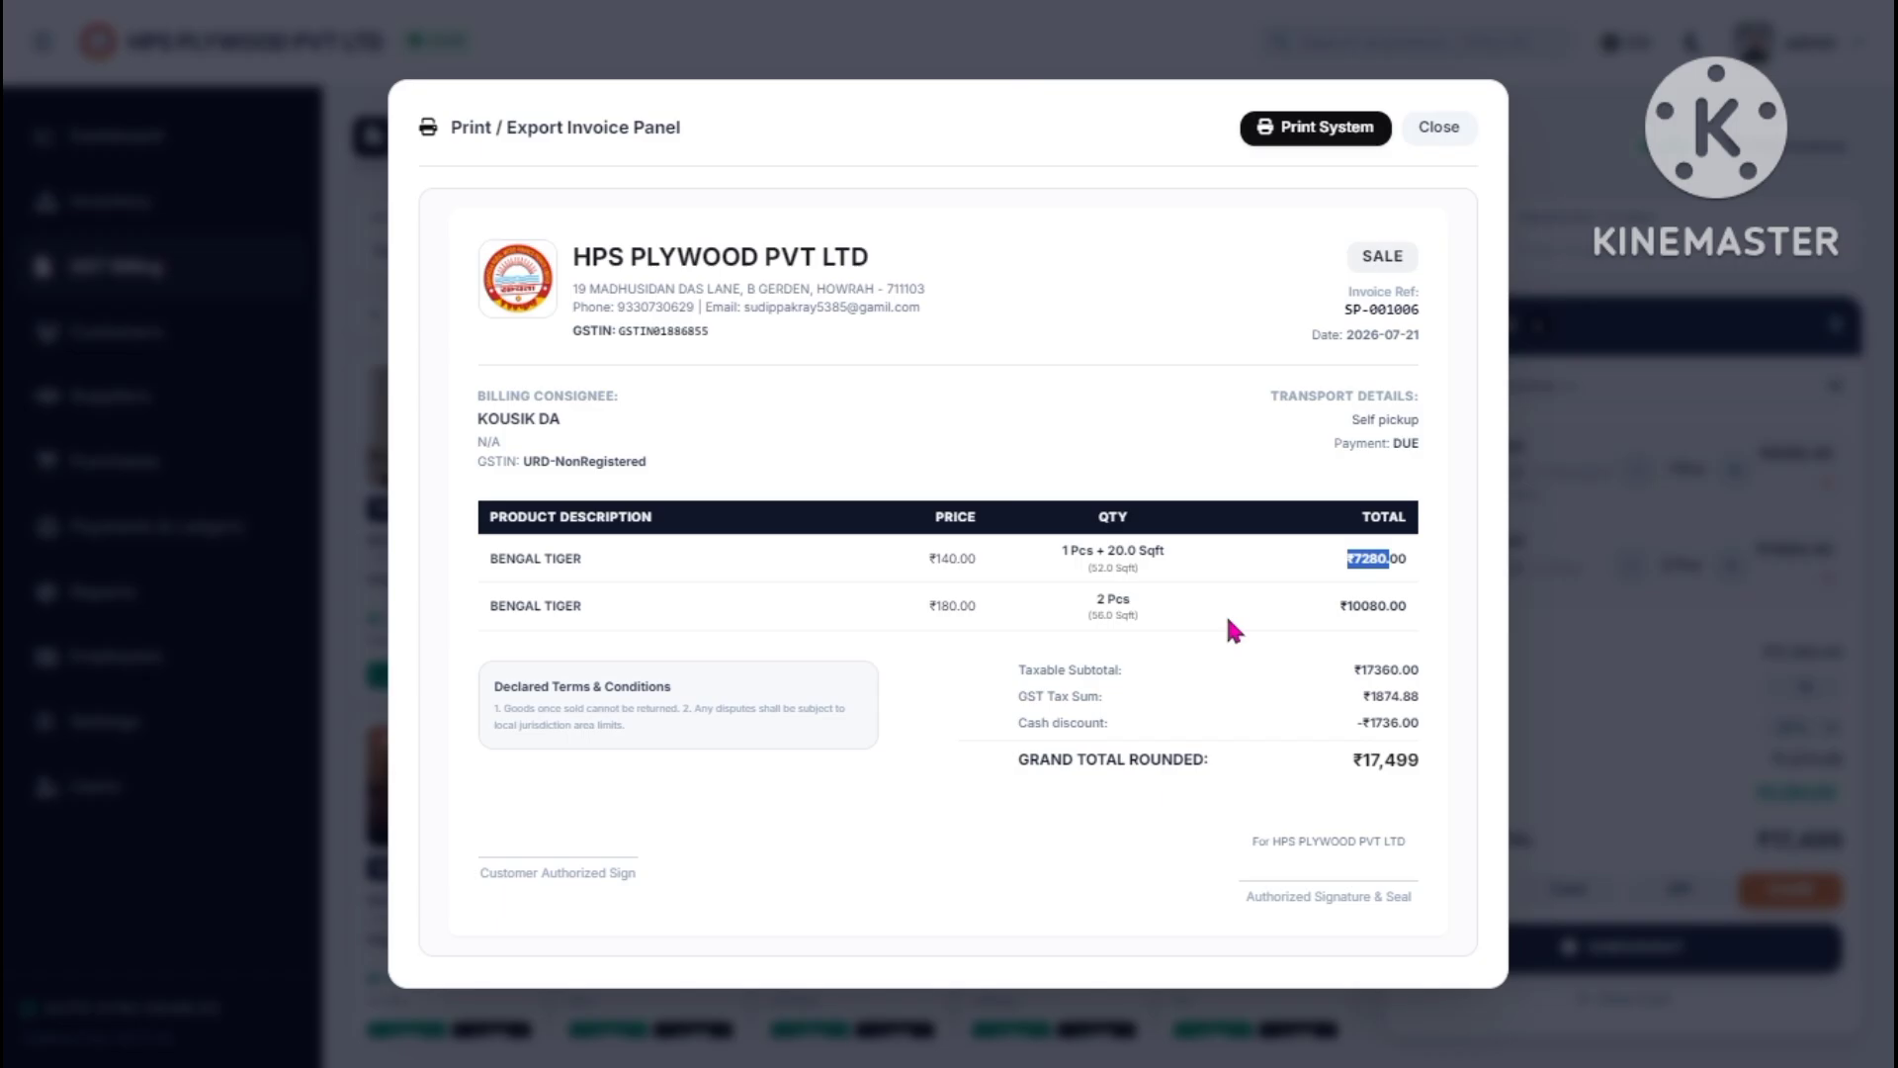
click(1429, 138)
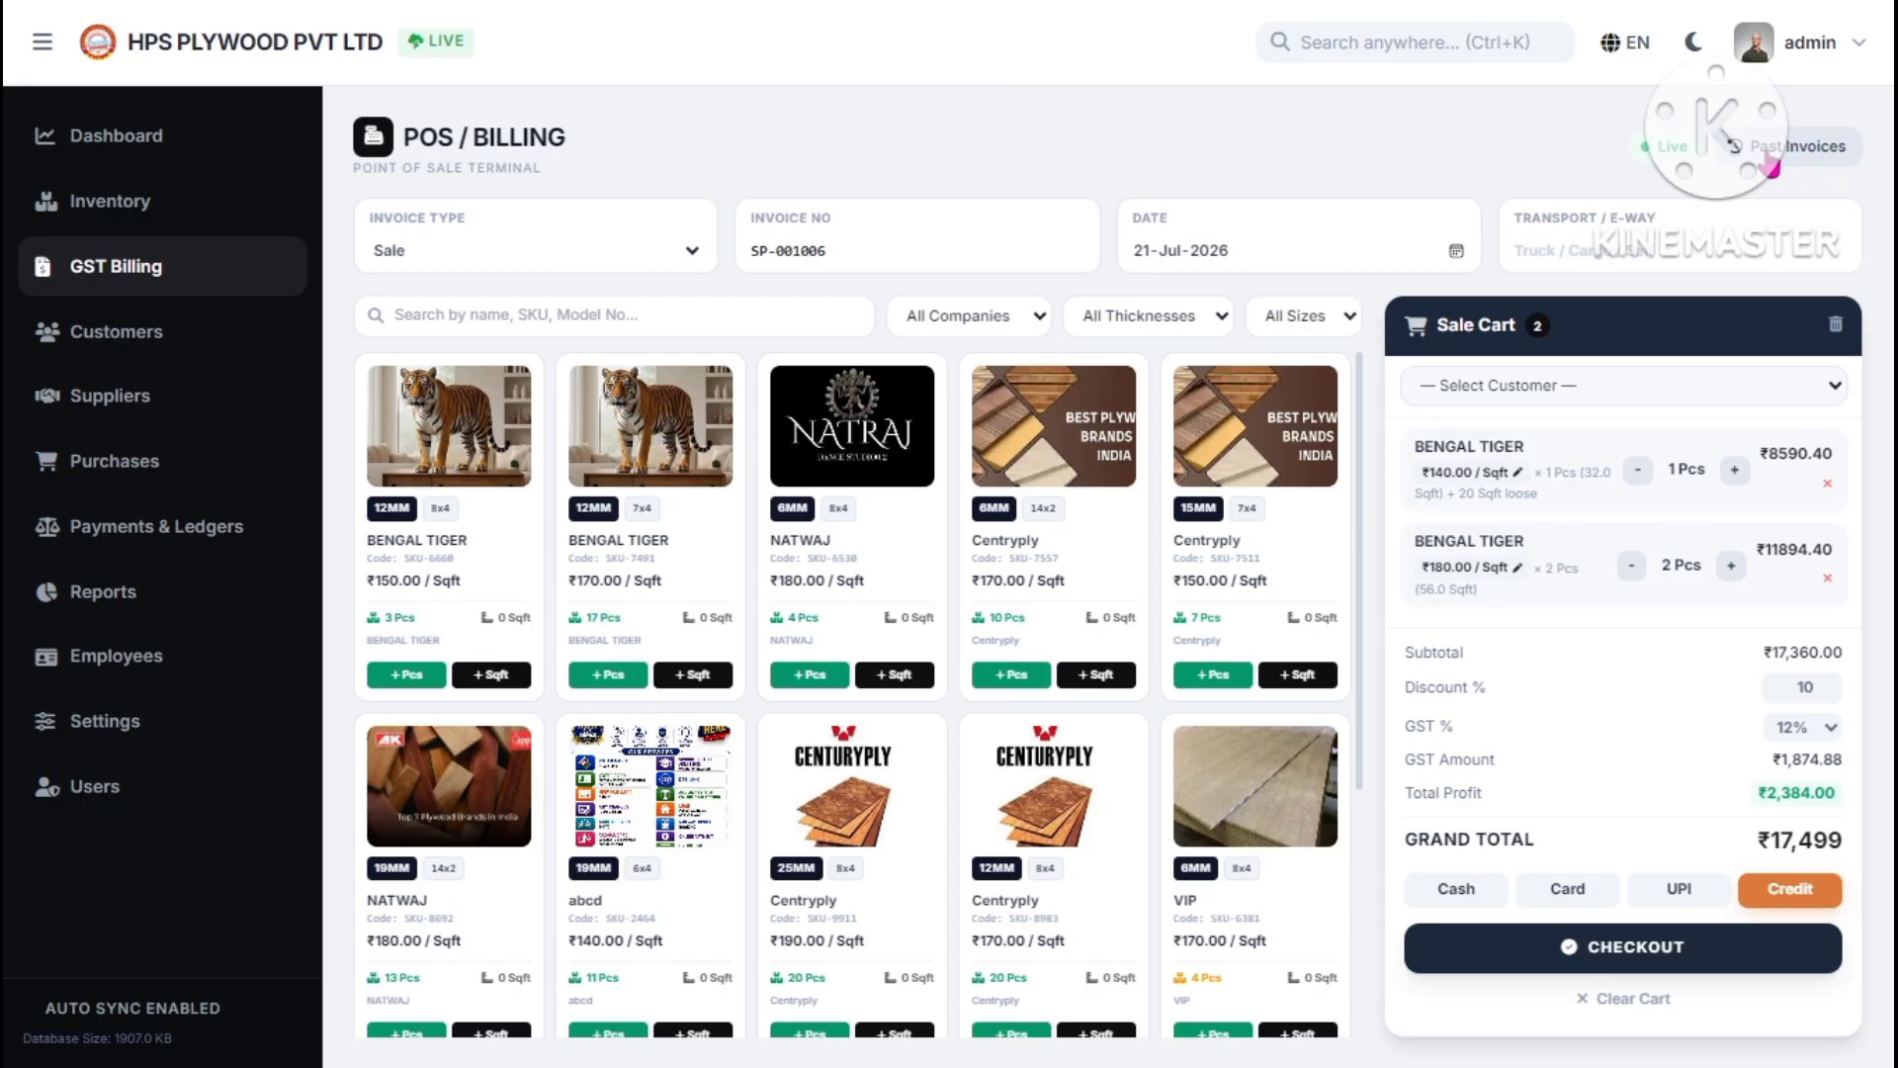
- Open Past Invoices, filter to one customer, then restore all customers
click(1789, 159)
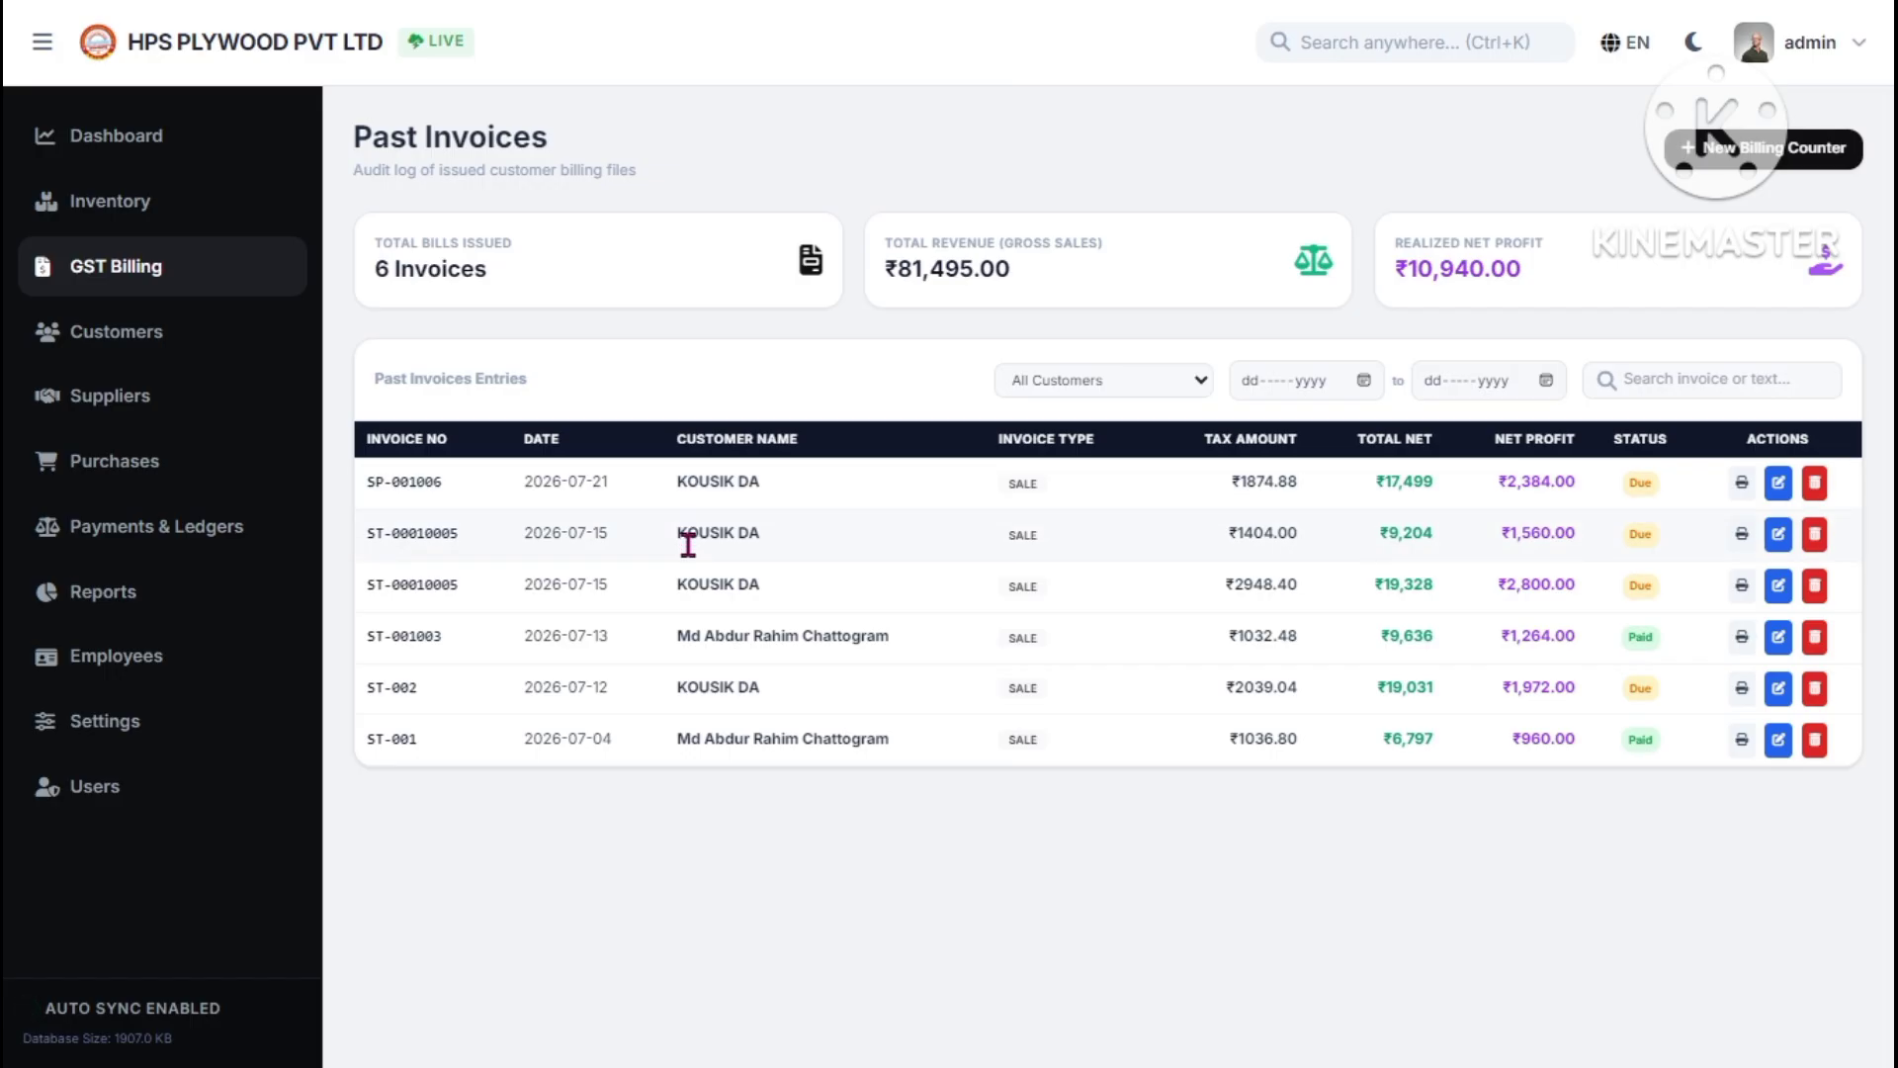
click(1195, 380)
click(1094, 457)
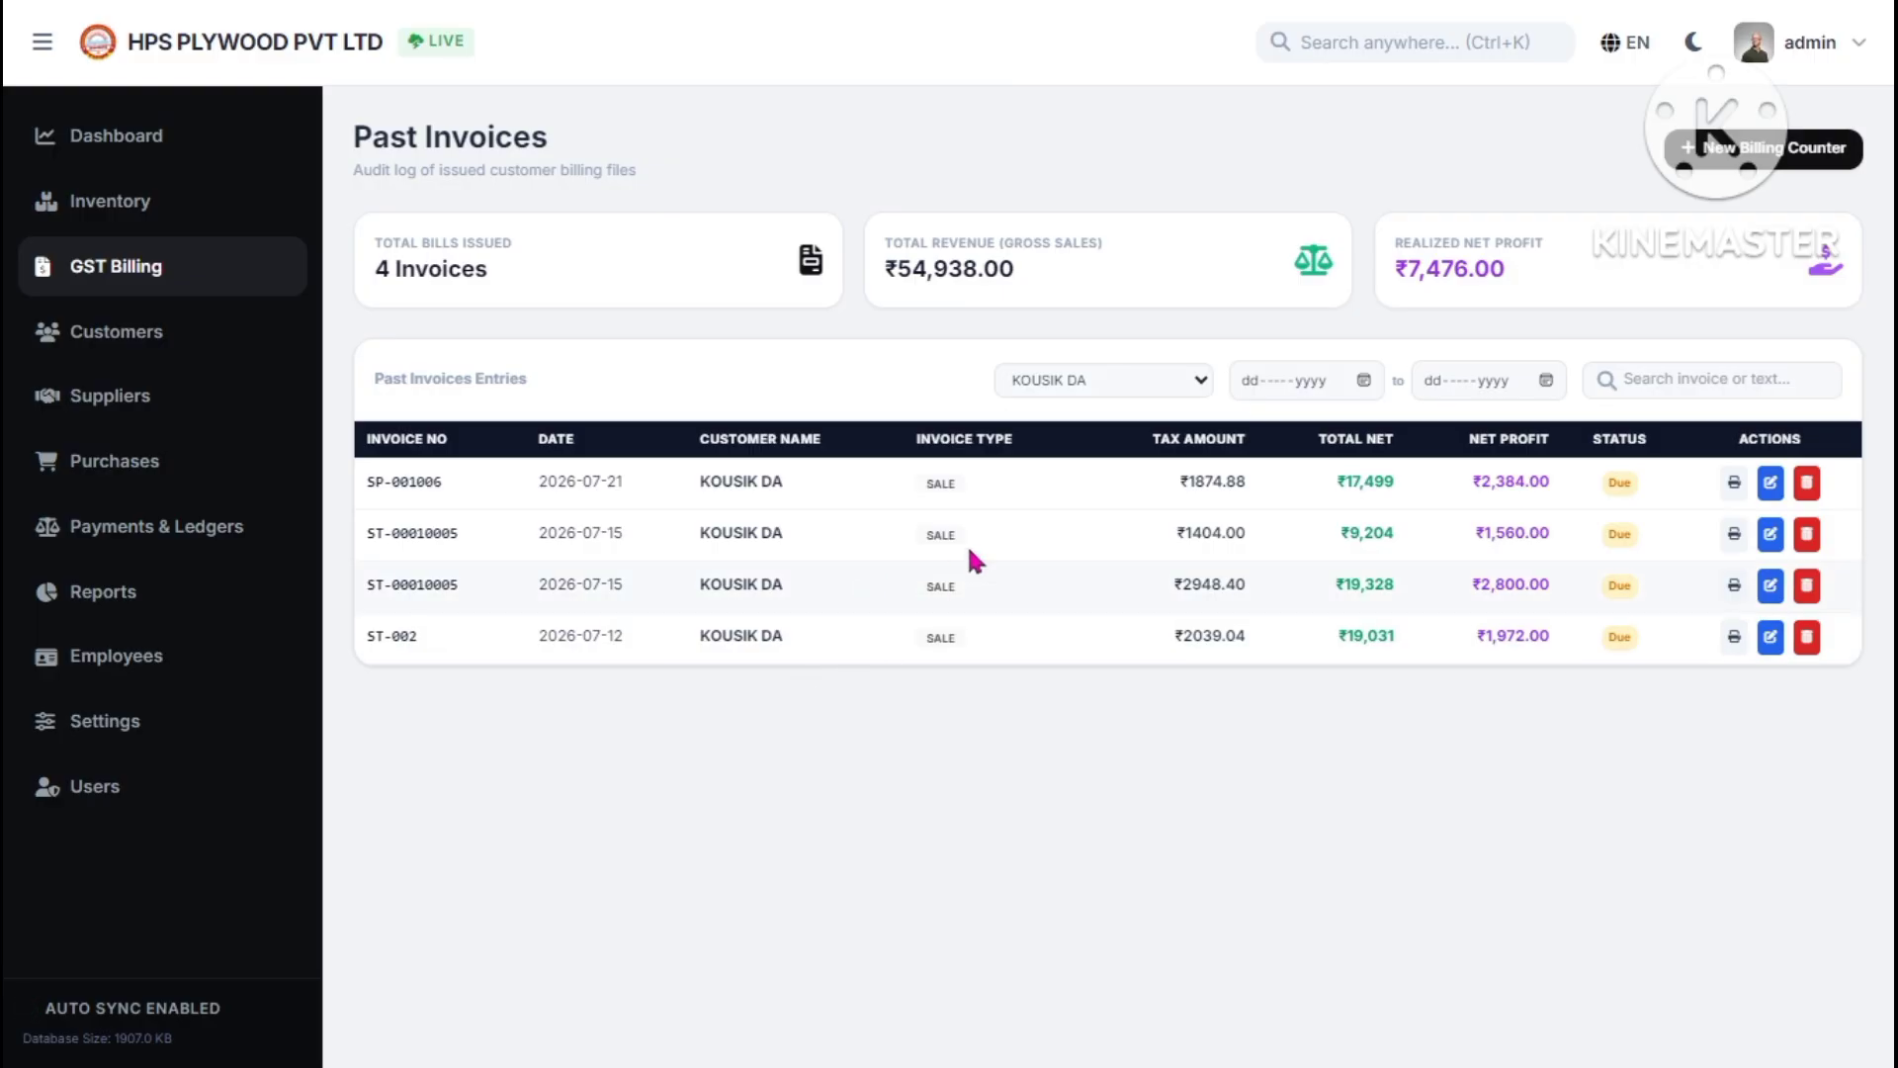
click(1140, 391)
click(1127, 421)
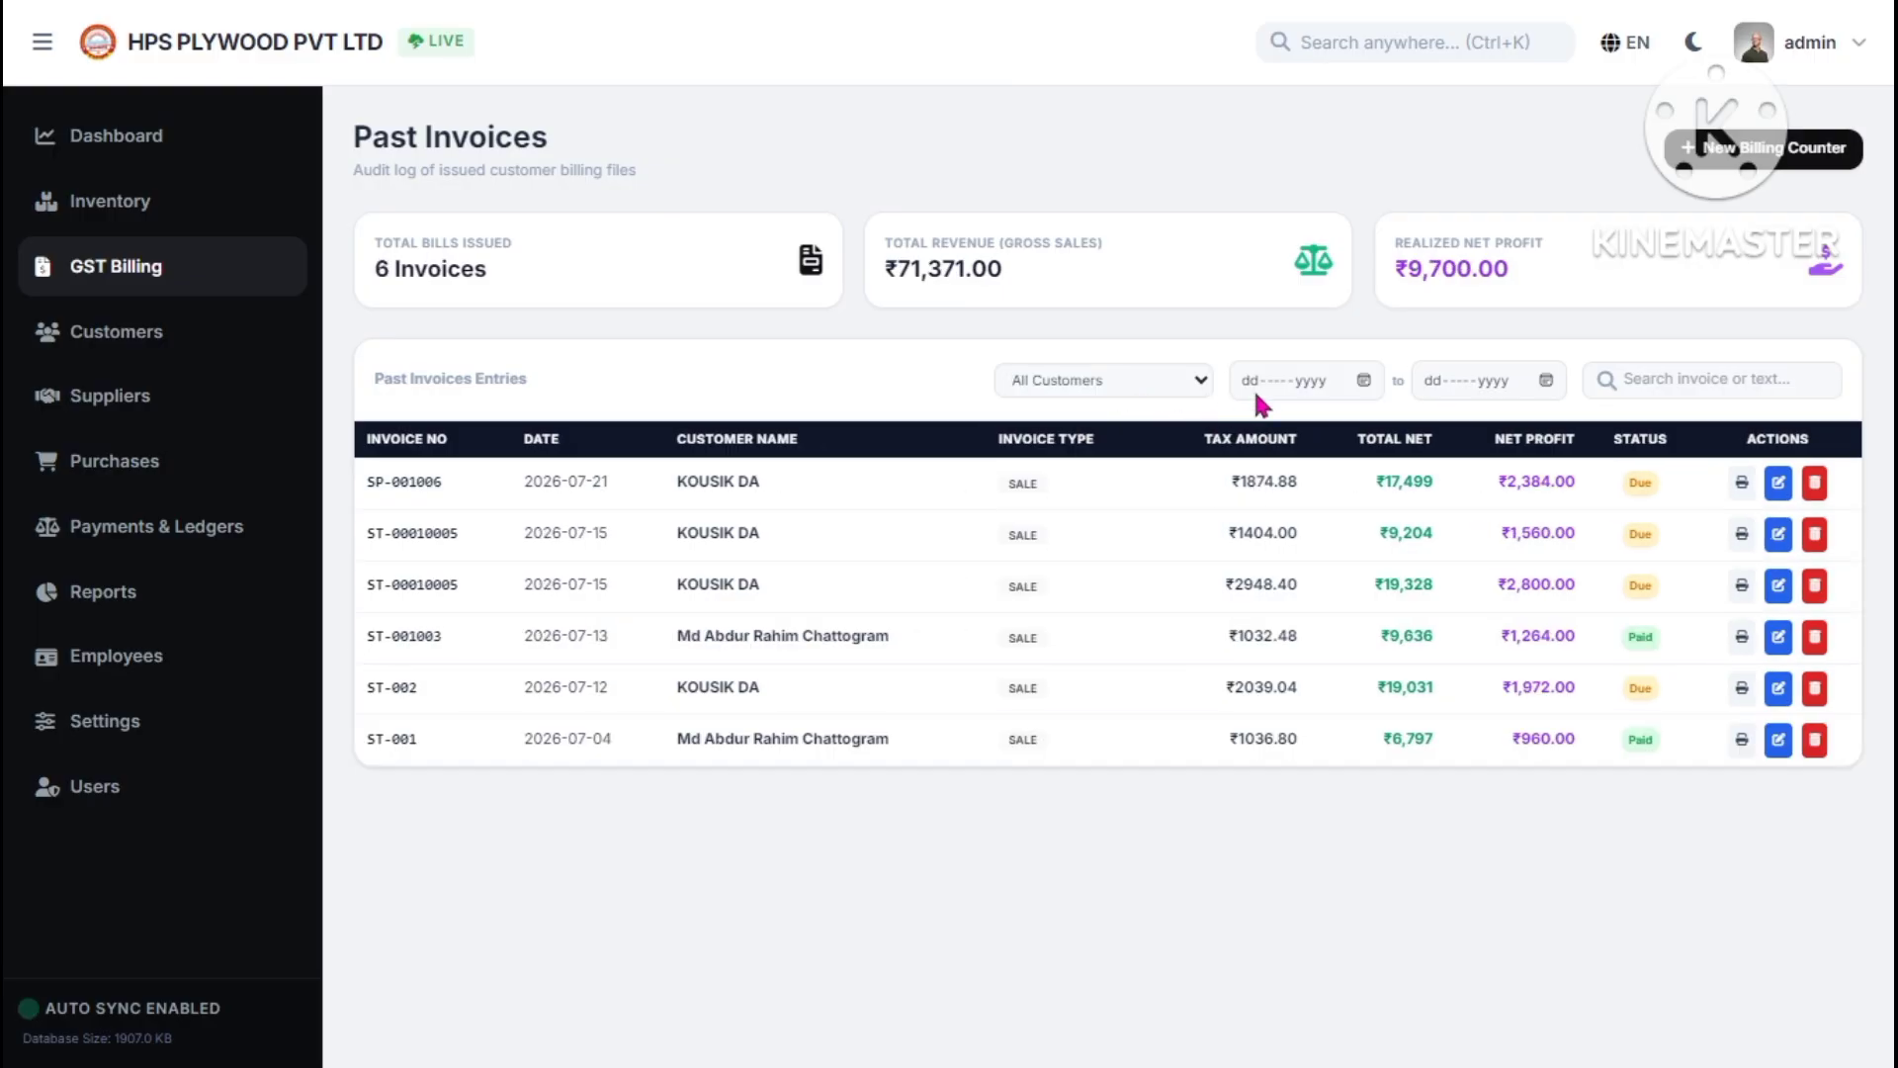
- Limit invoices to 20-Jul-2026 through 30-Jul-2026, review bills issued and revenue, and open Customers
click(1363, 382)
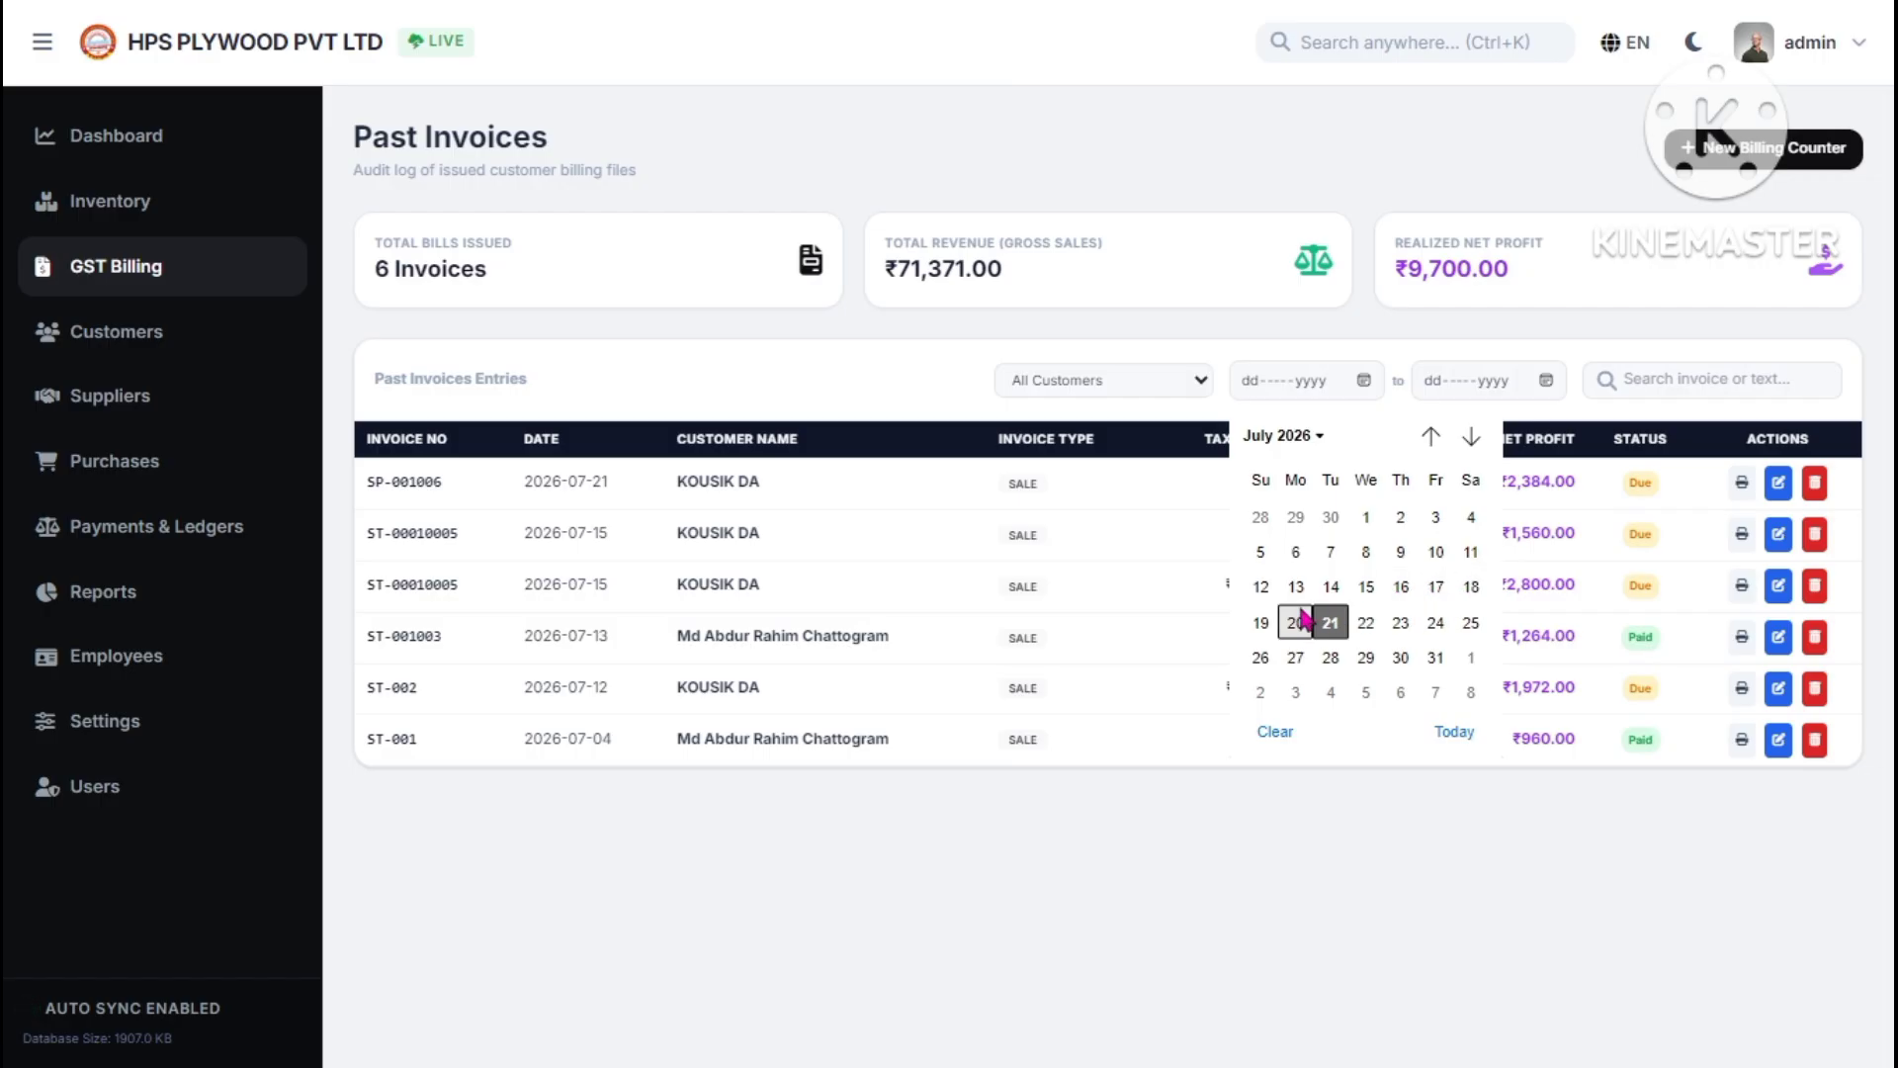
key(Escape)
click(1546, 380)
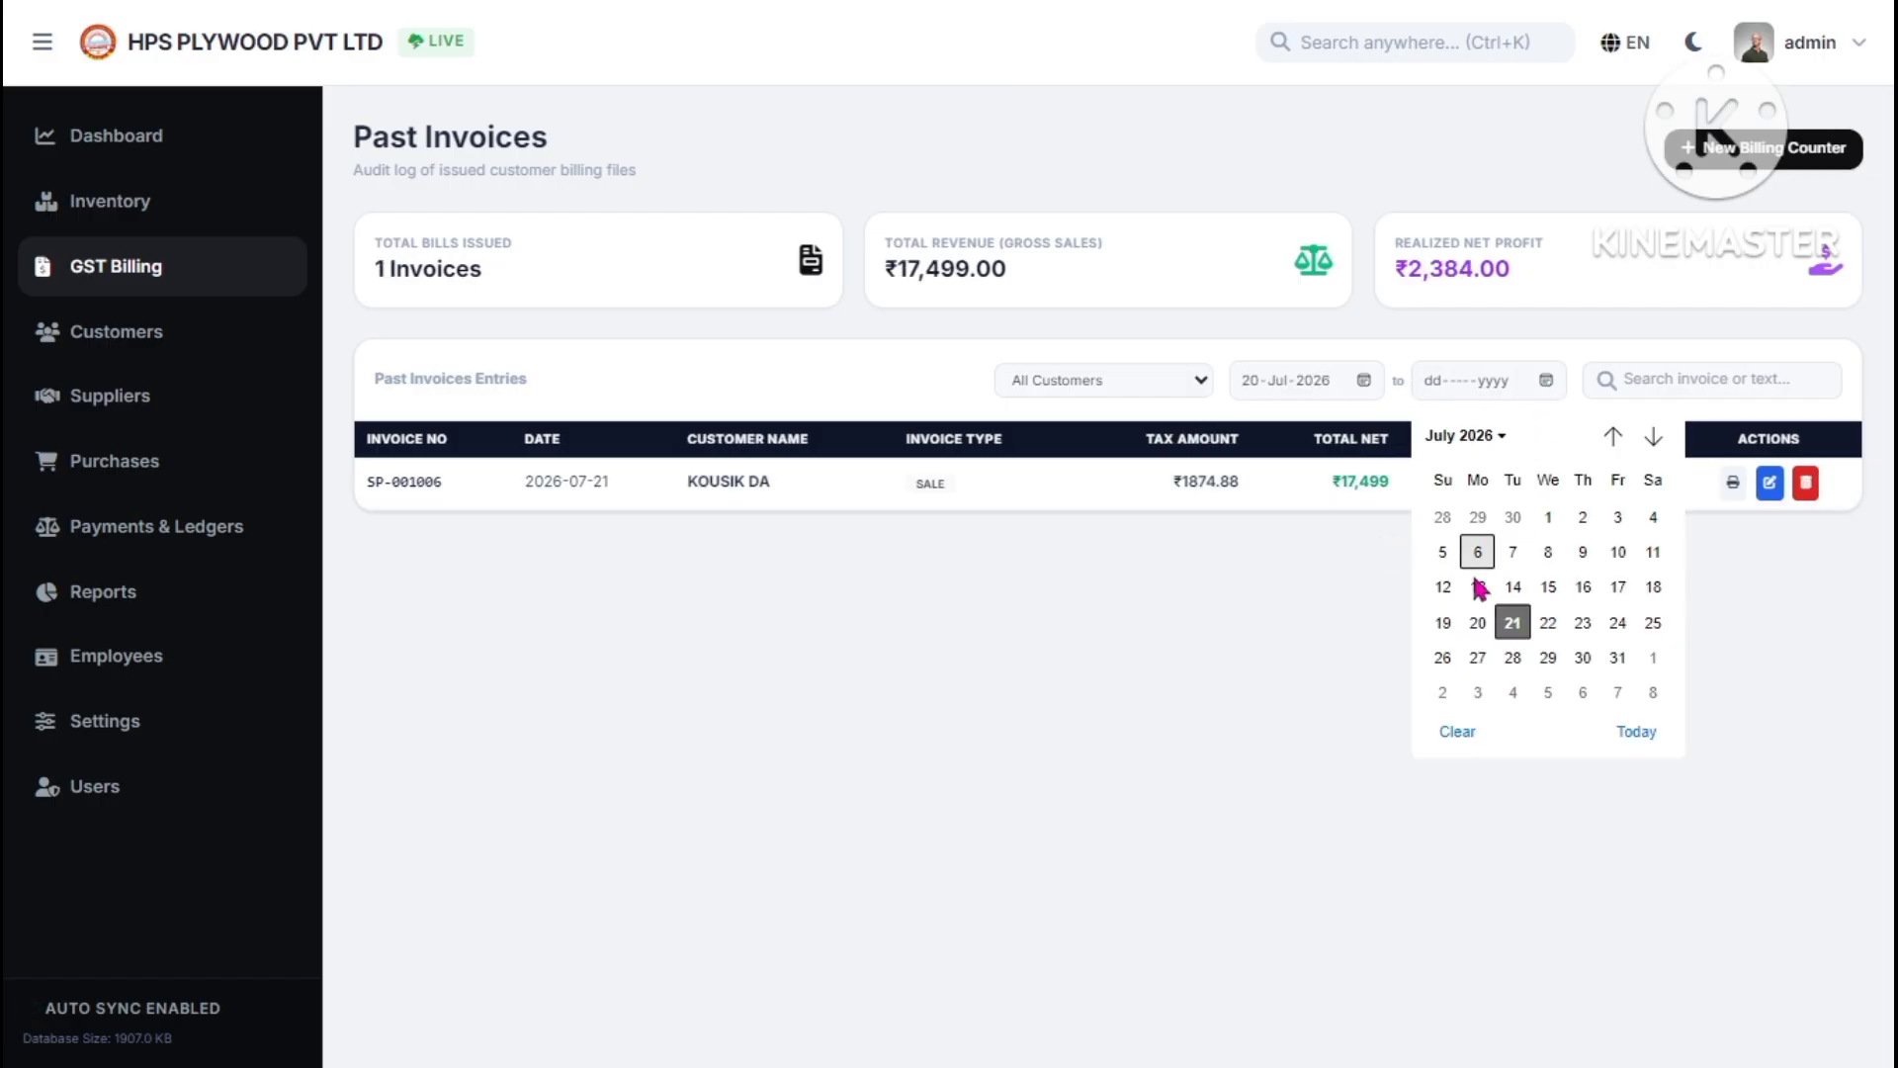
click(1583, 658)
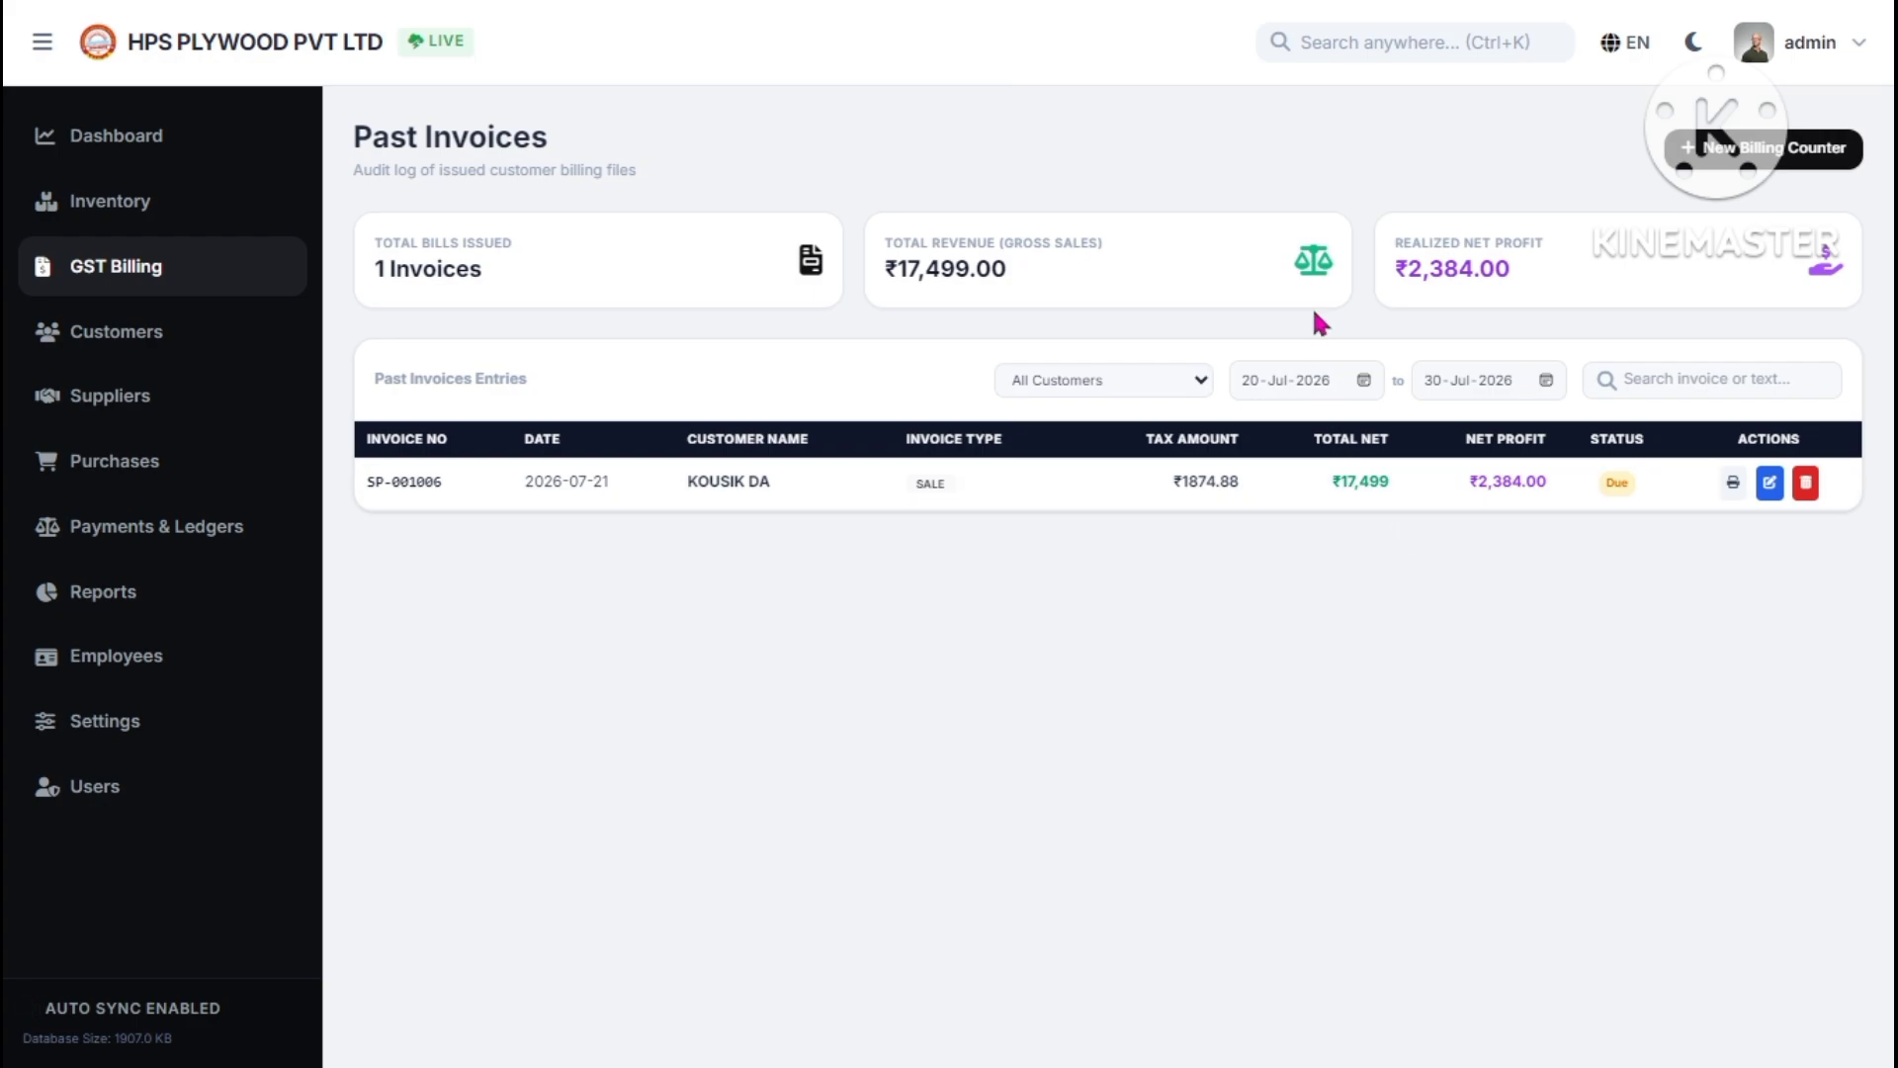
click(1152, 384)
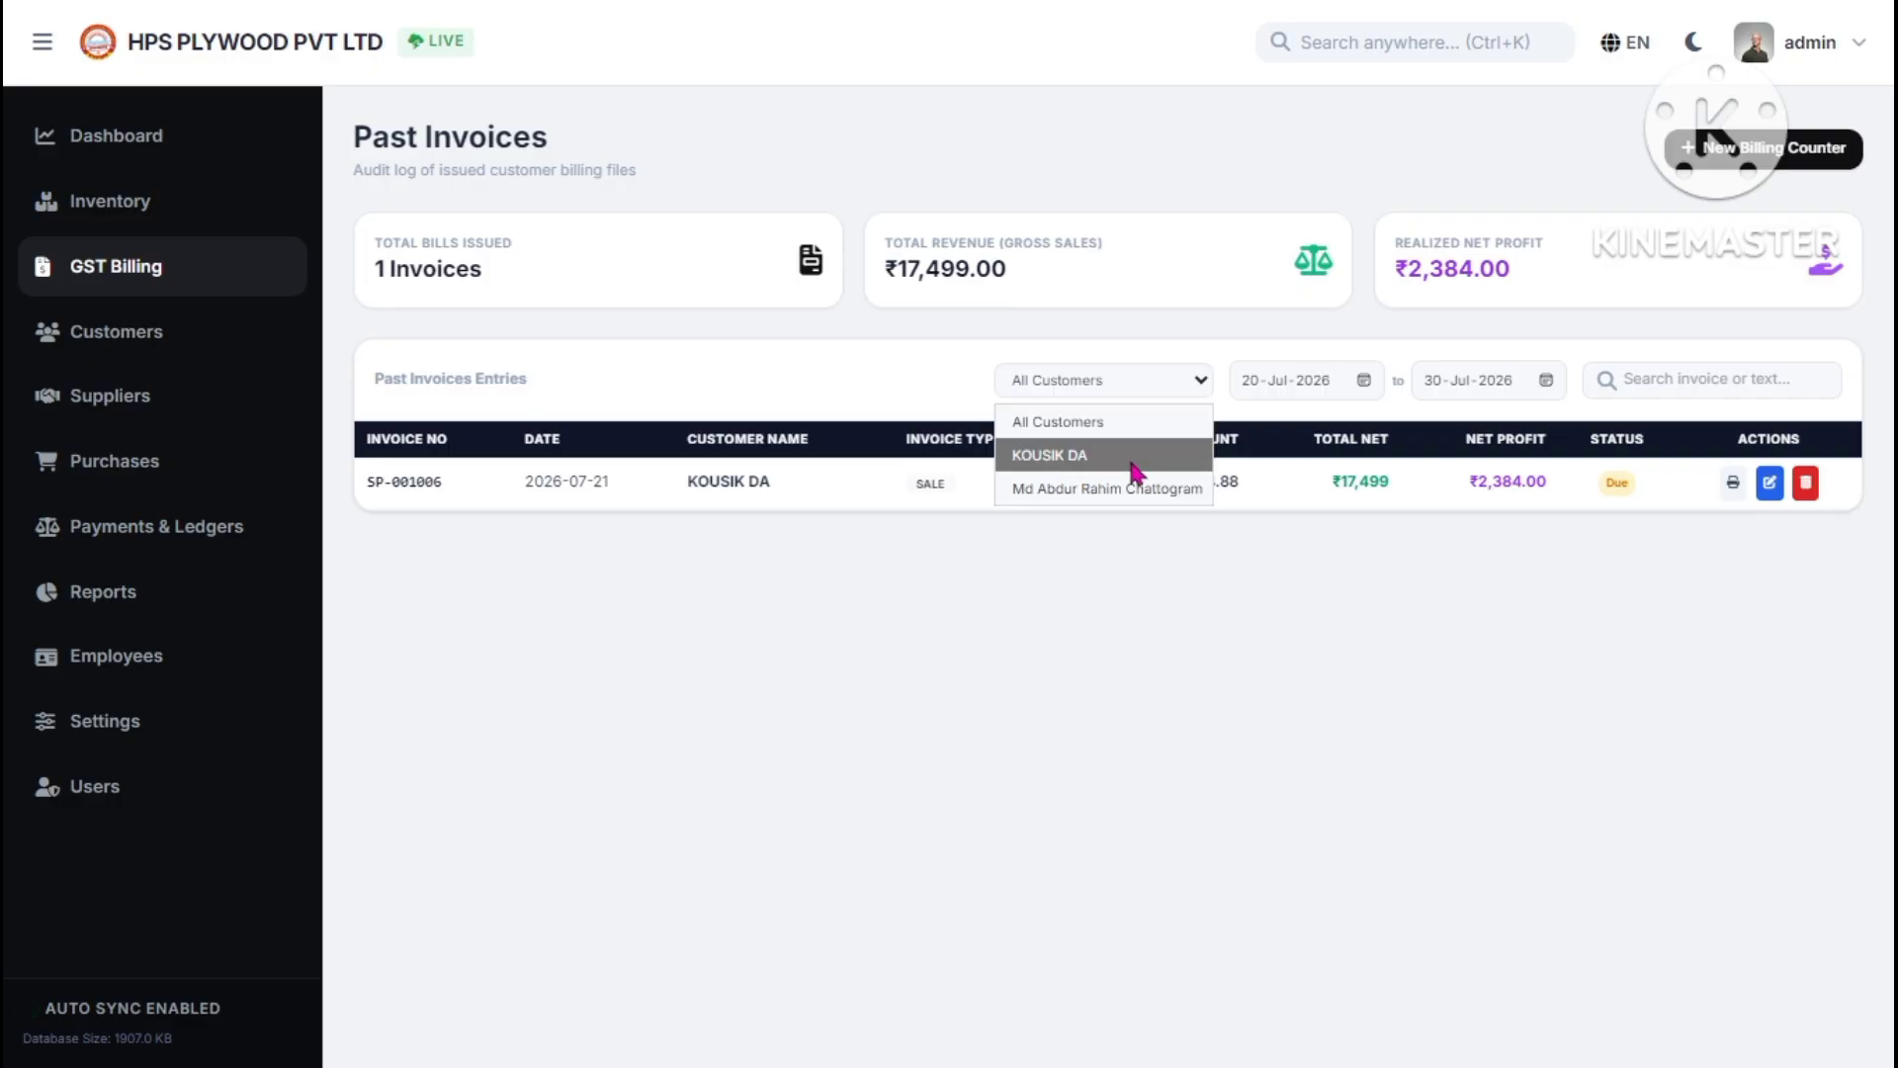
click(1750, 382)
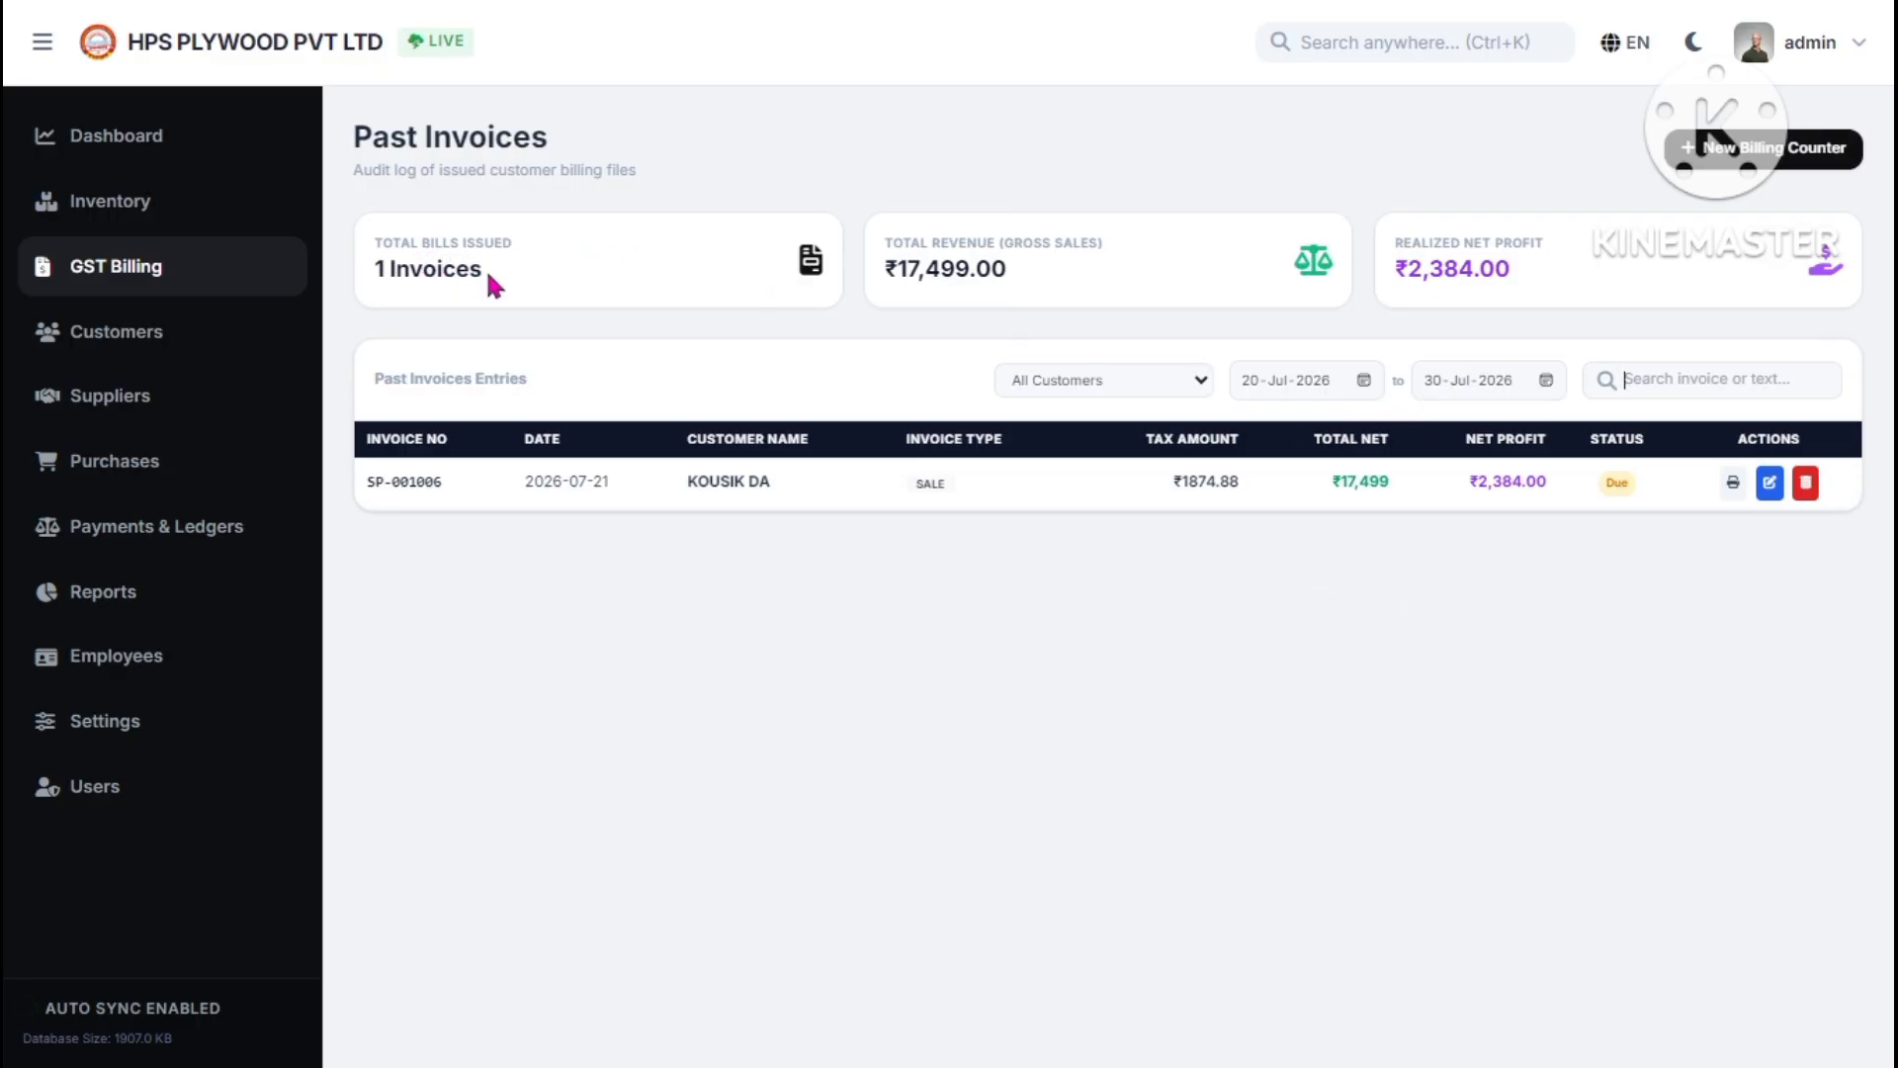
drag(455, 269, 341, 277)
drag(920, 270, 1007, 271)
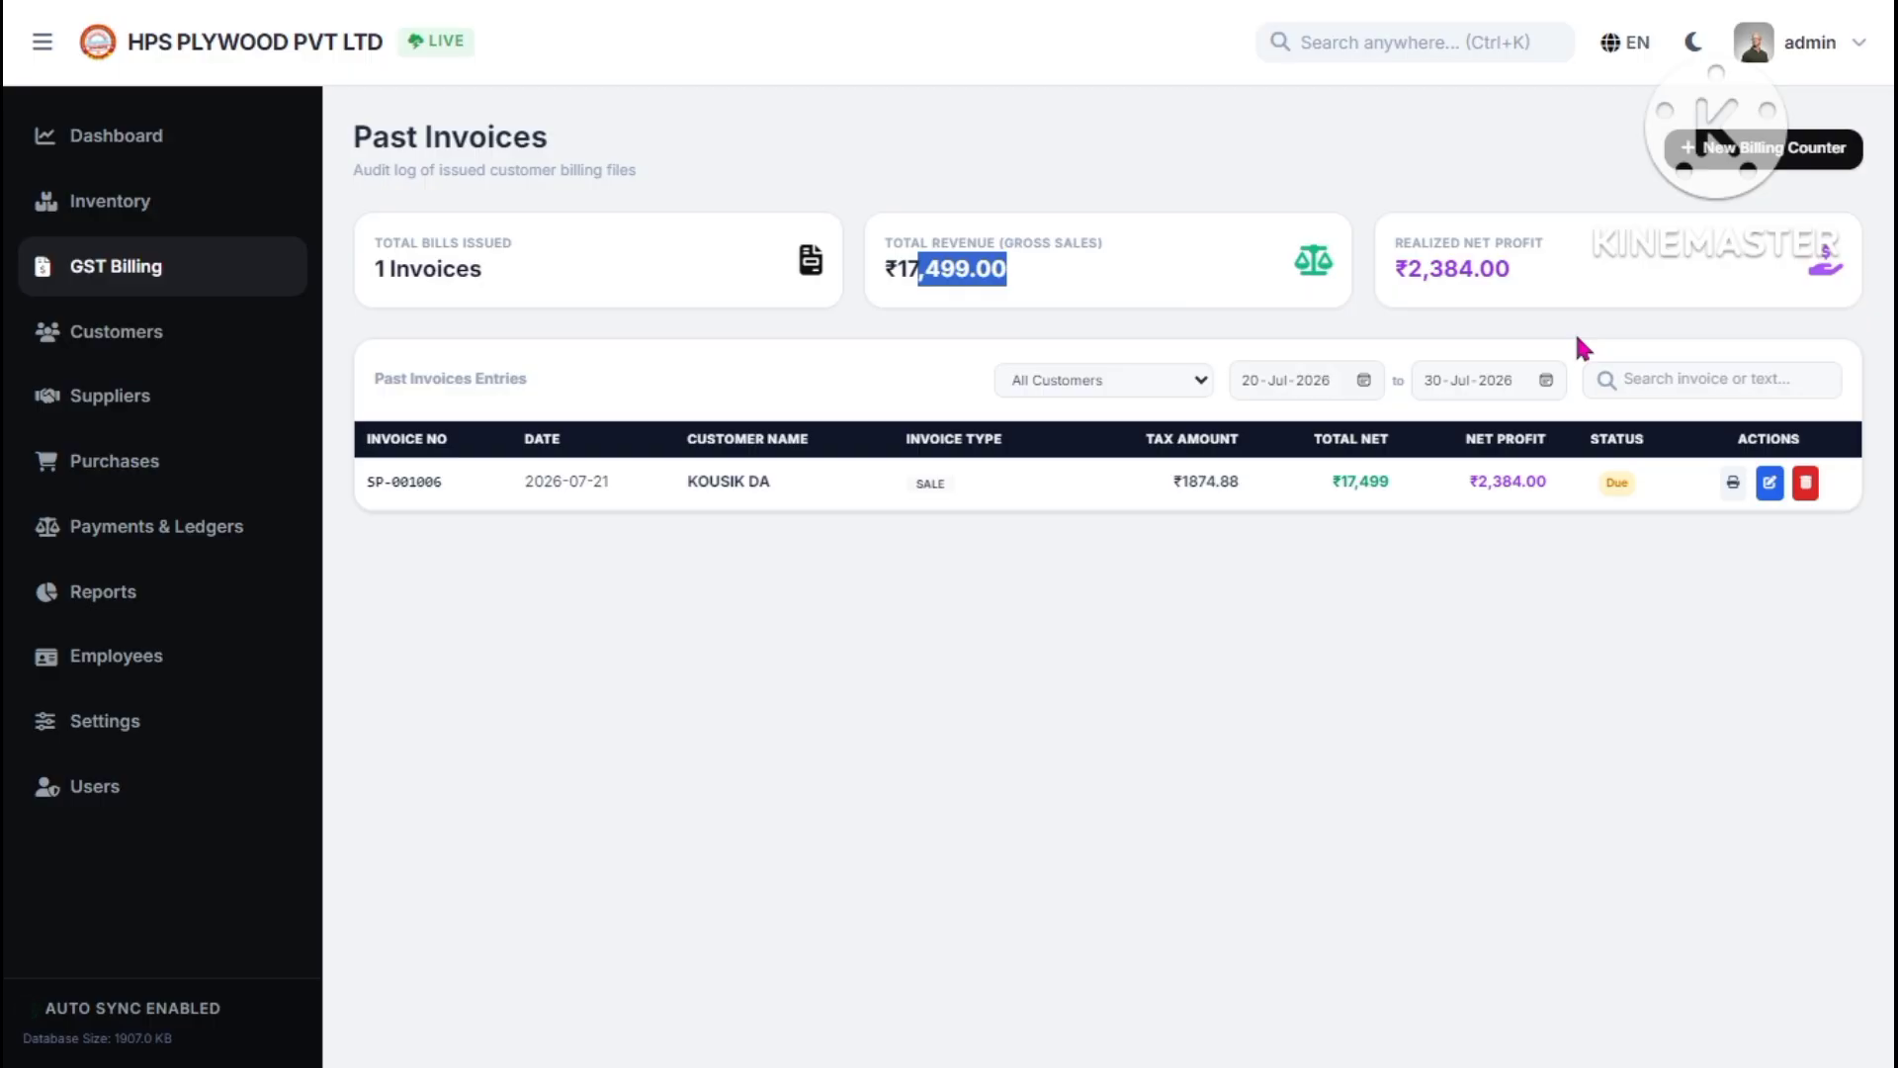
click(263, 329)
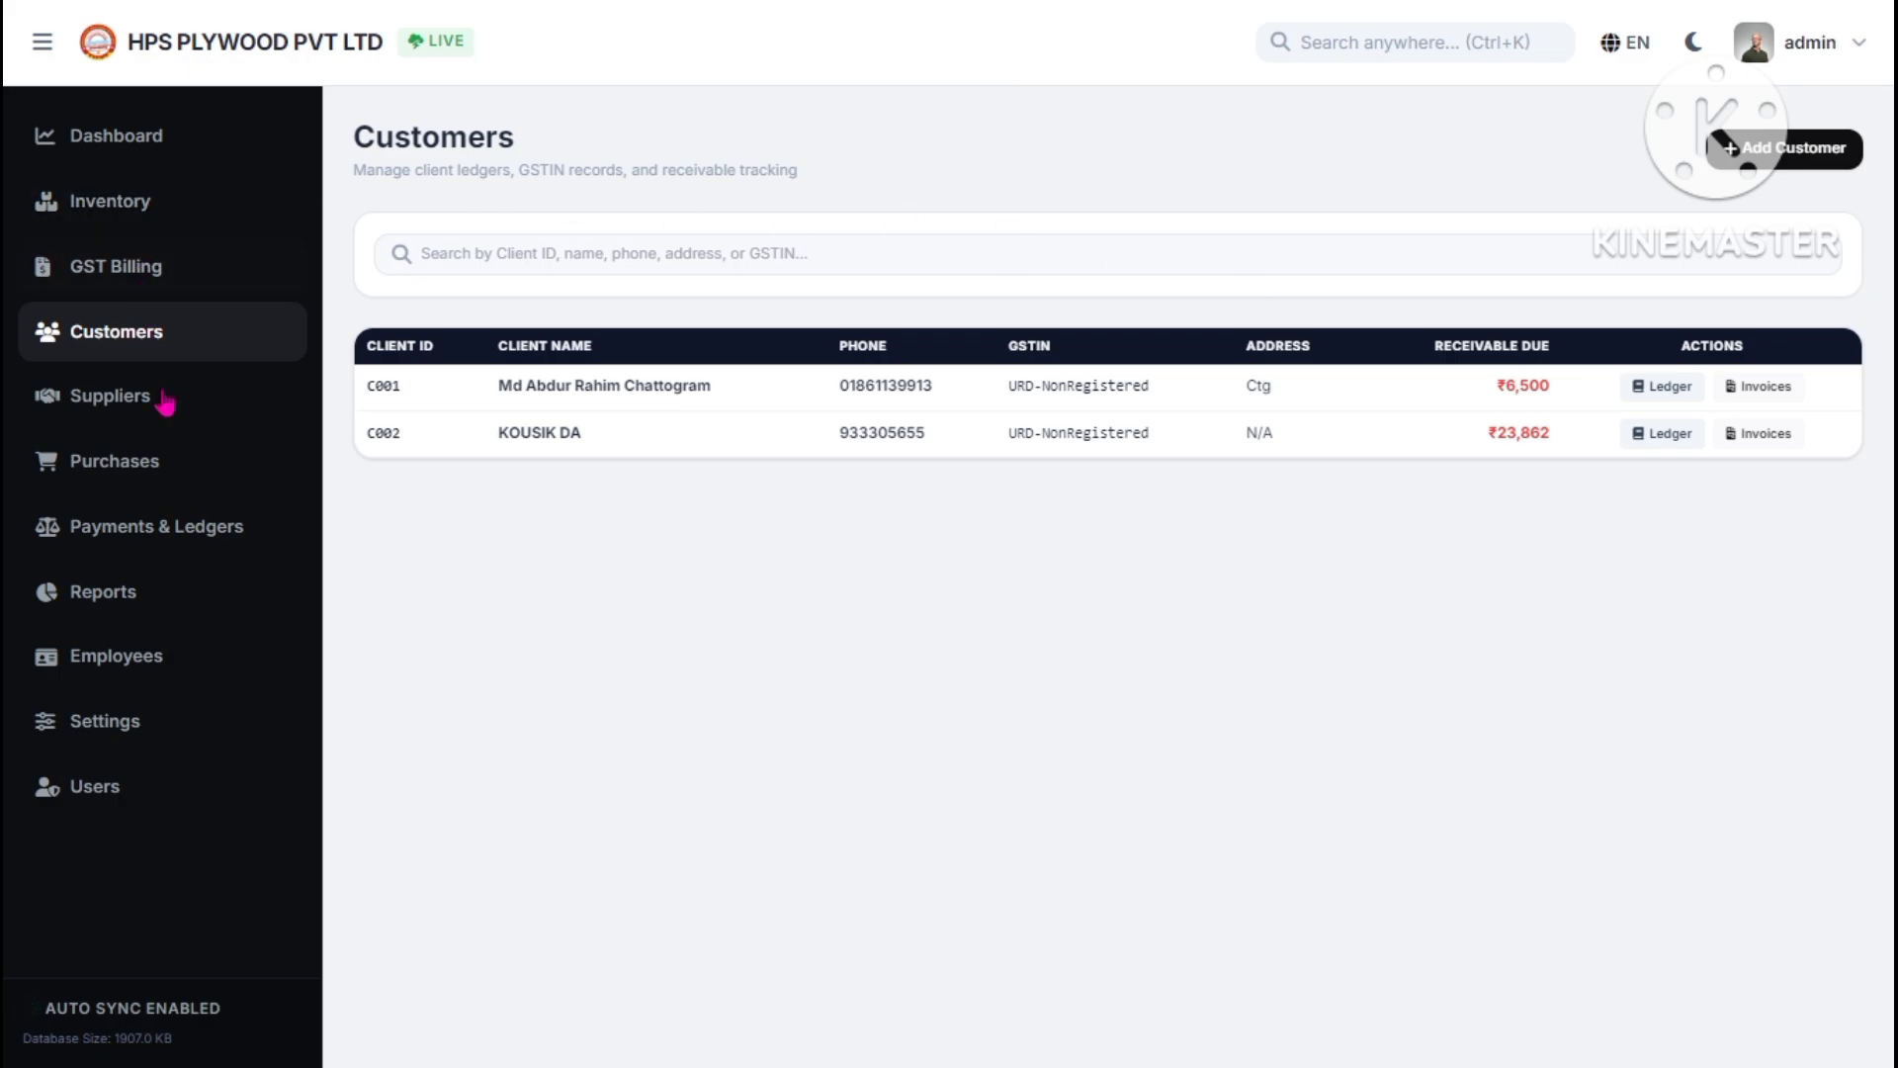
- Browse Suppliers and Purchases, start then cancel a new purchase bill, and check billing invoice types
click(233, 453)
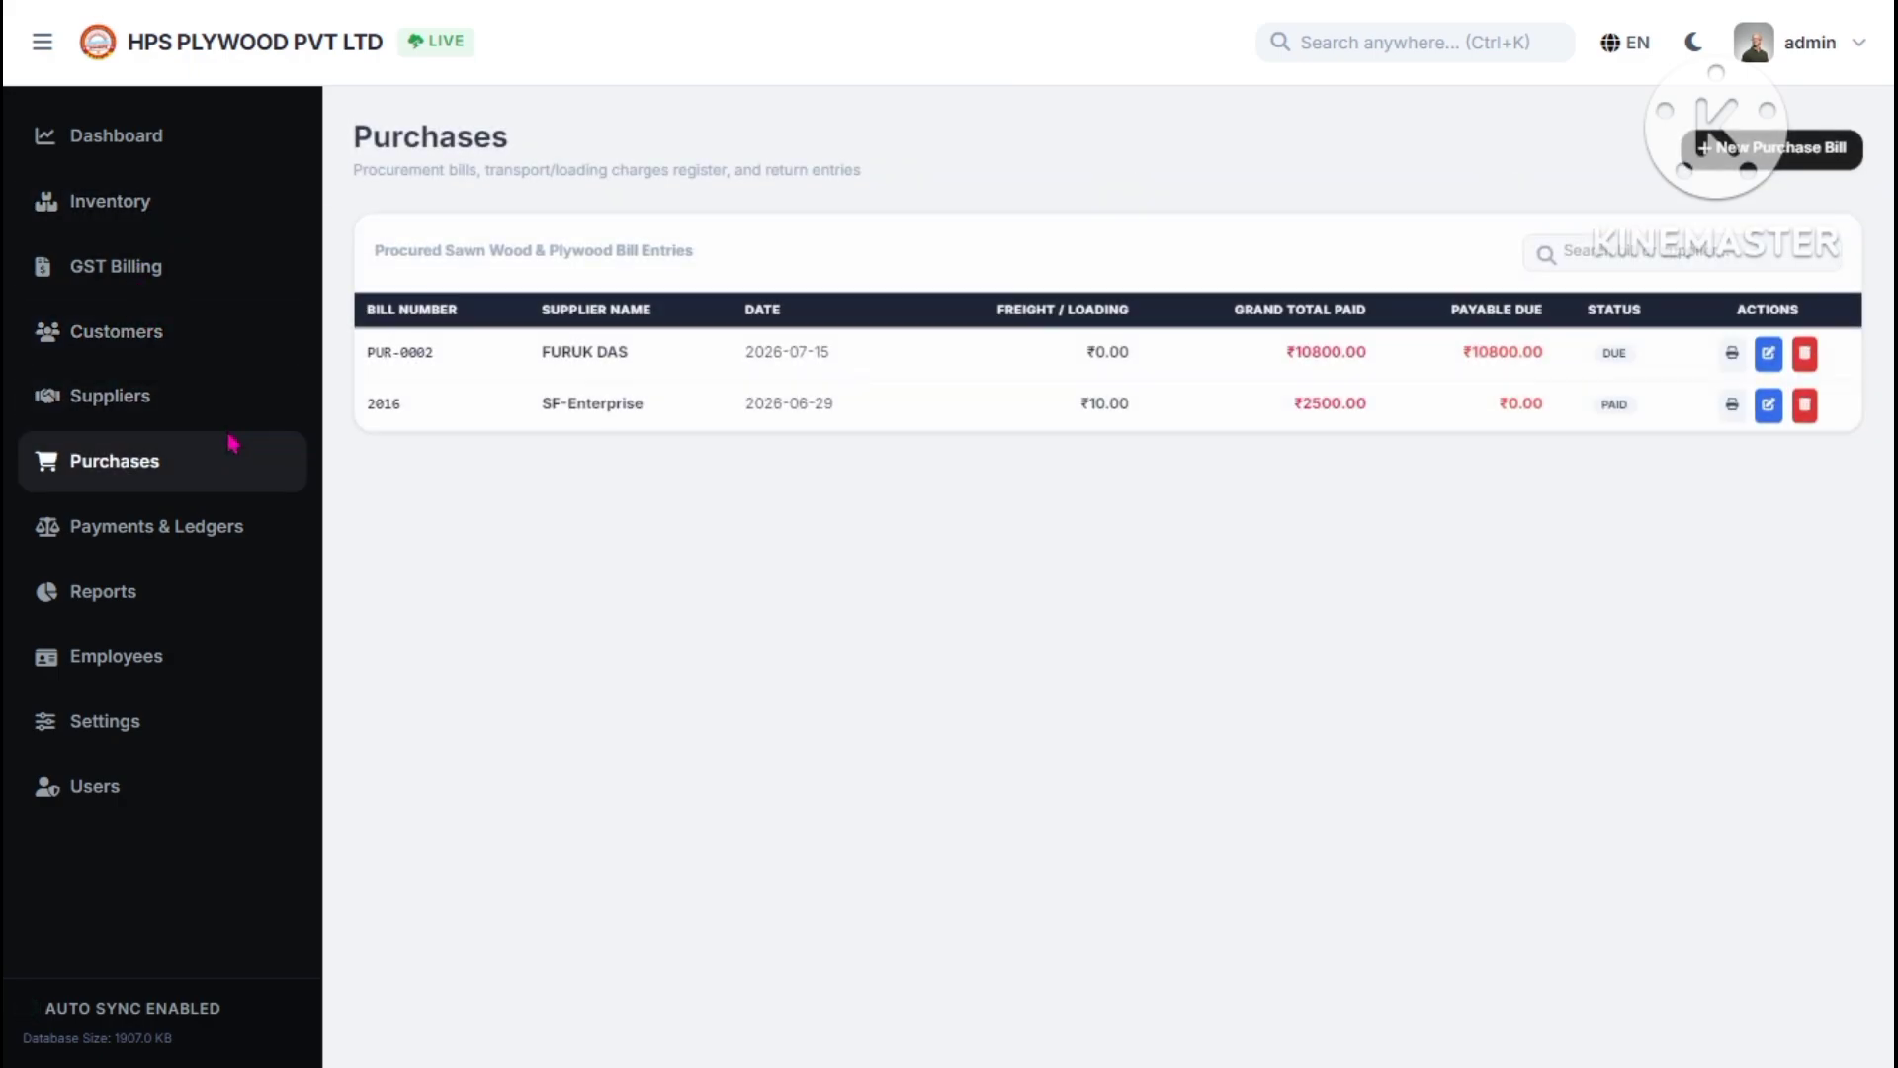
click(205, 417)
click(203, 473)
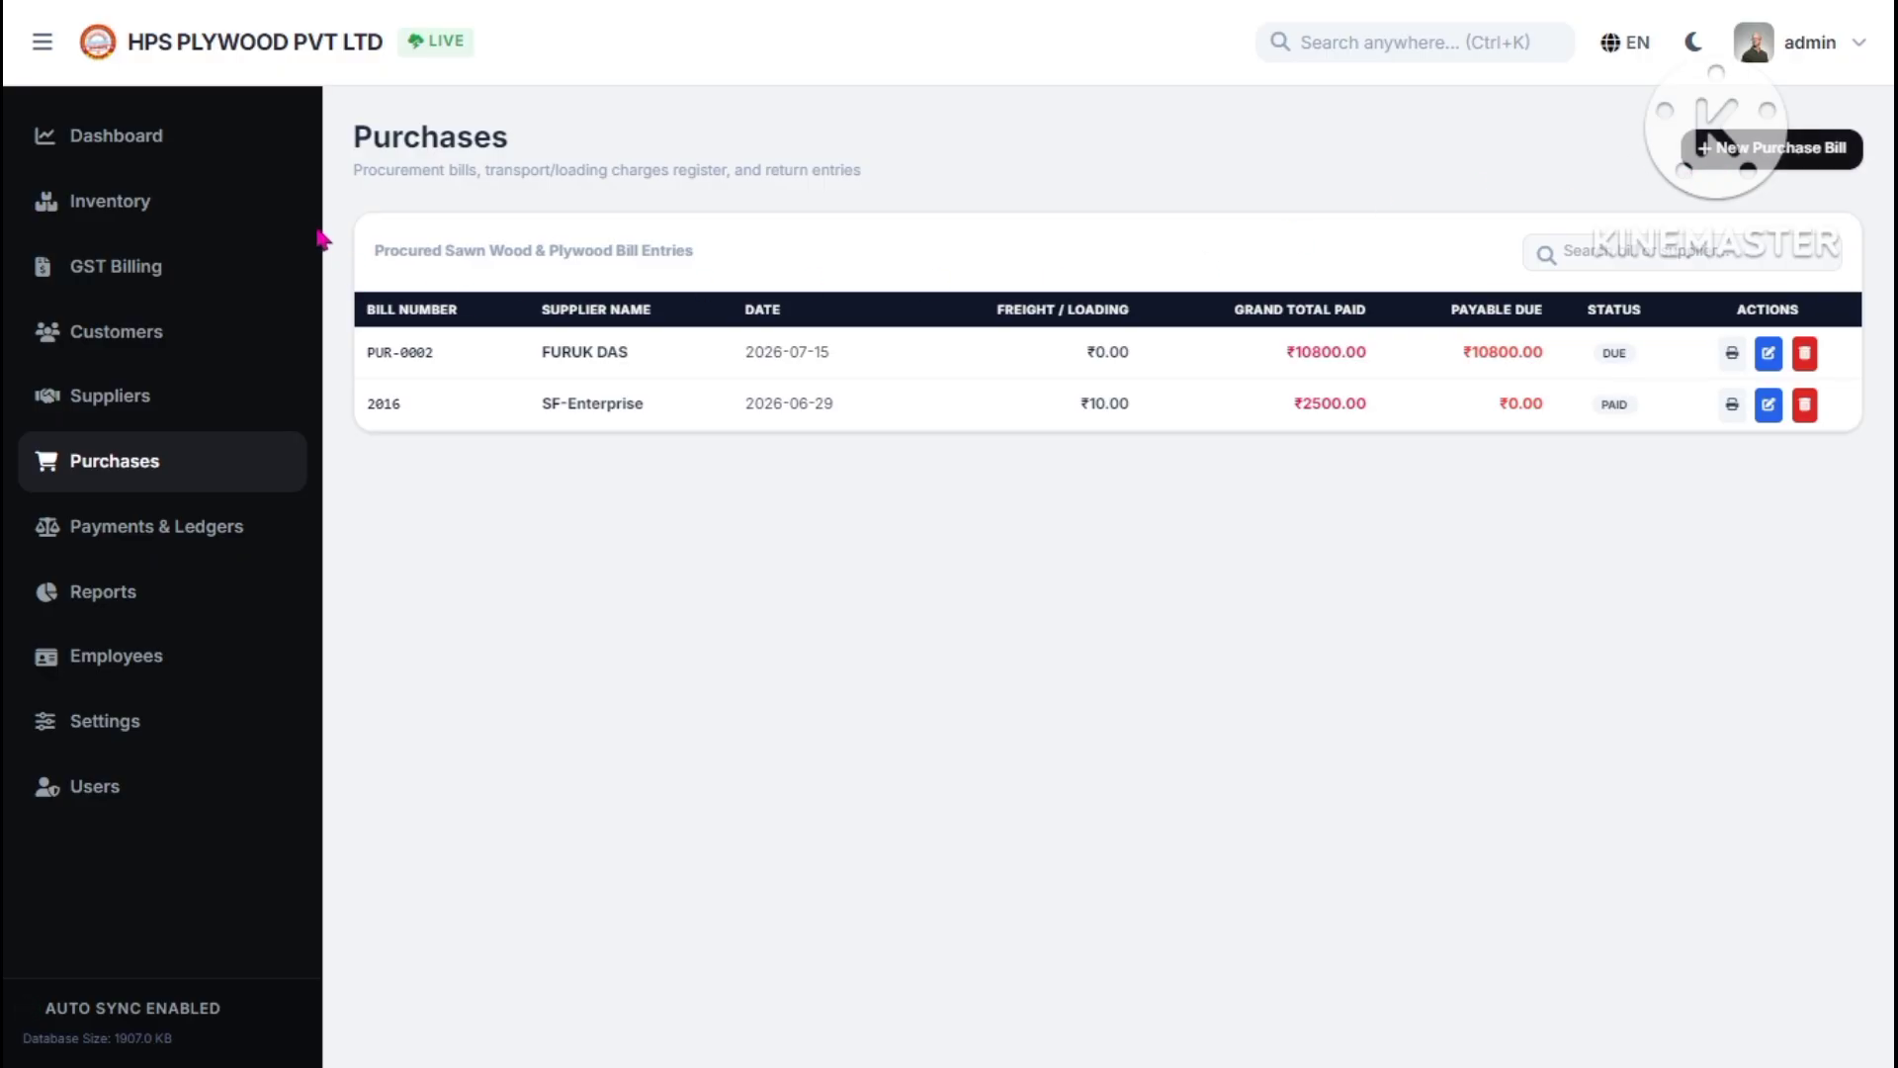
click(1710, 148)
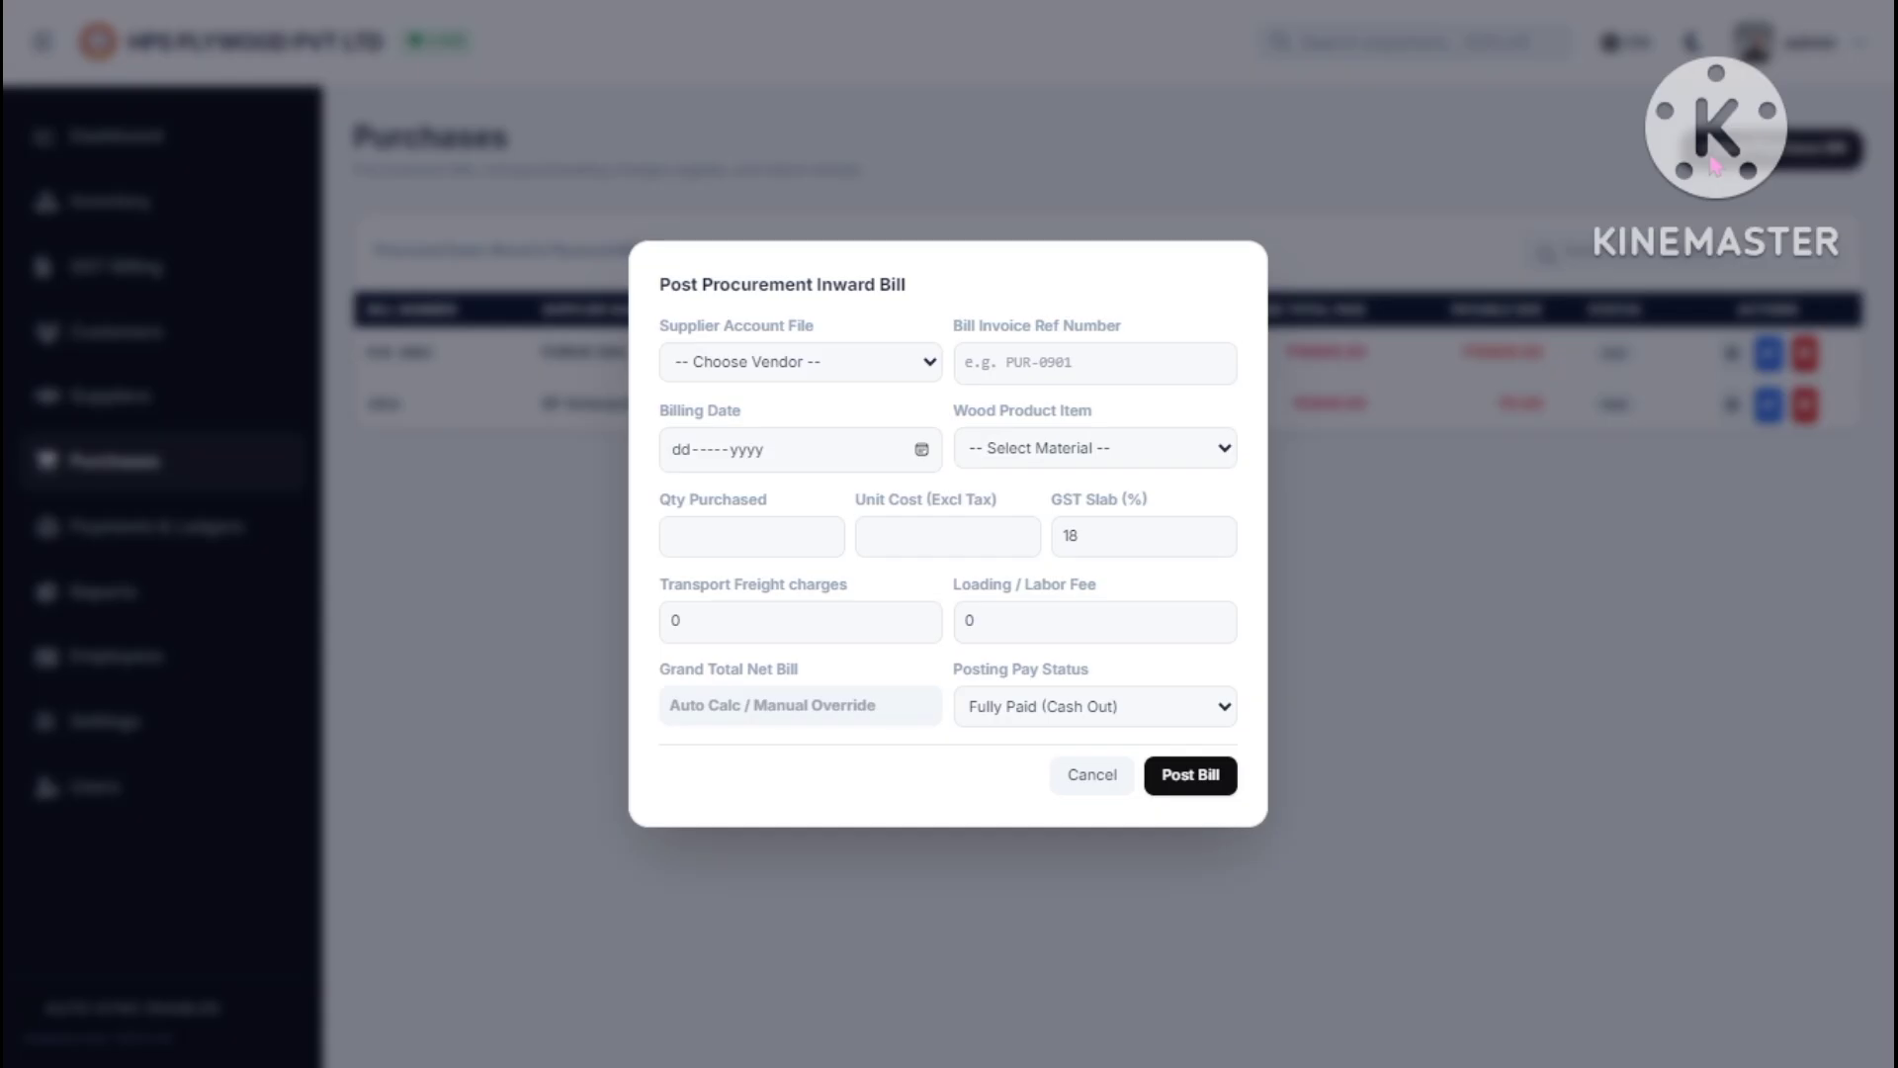
click(818, 367)
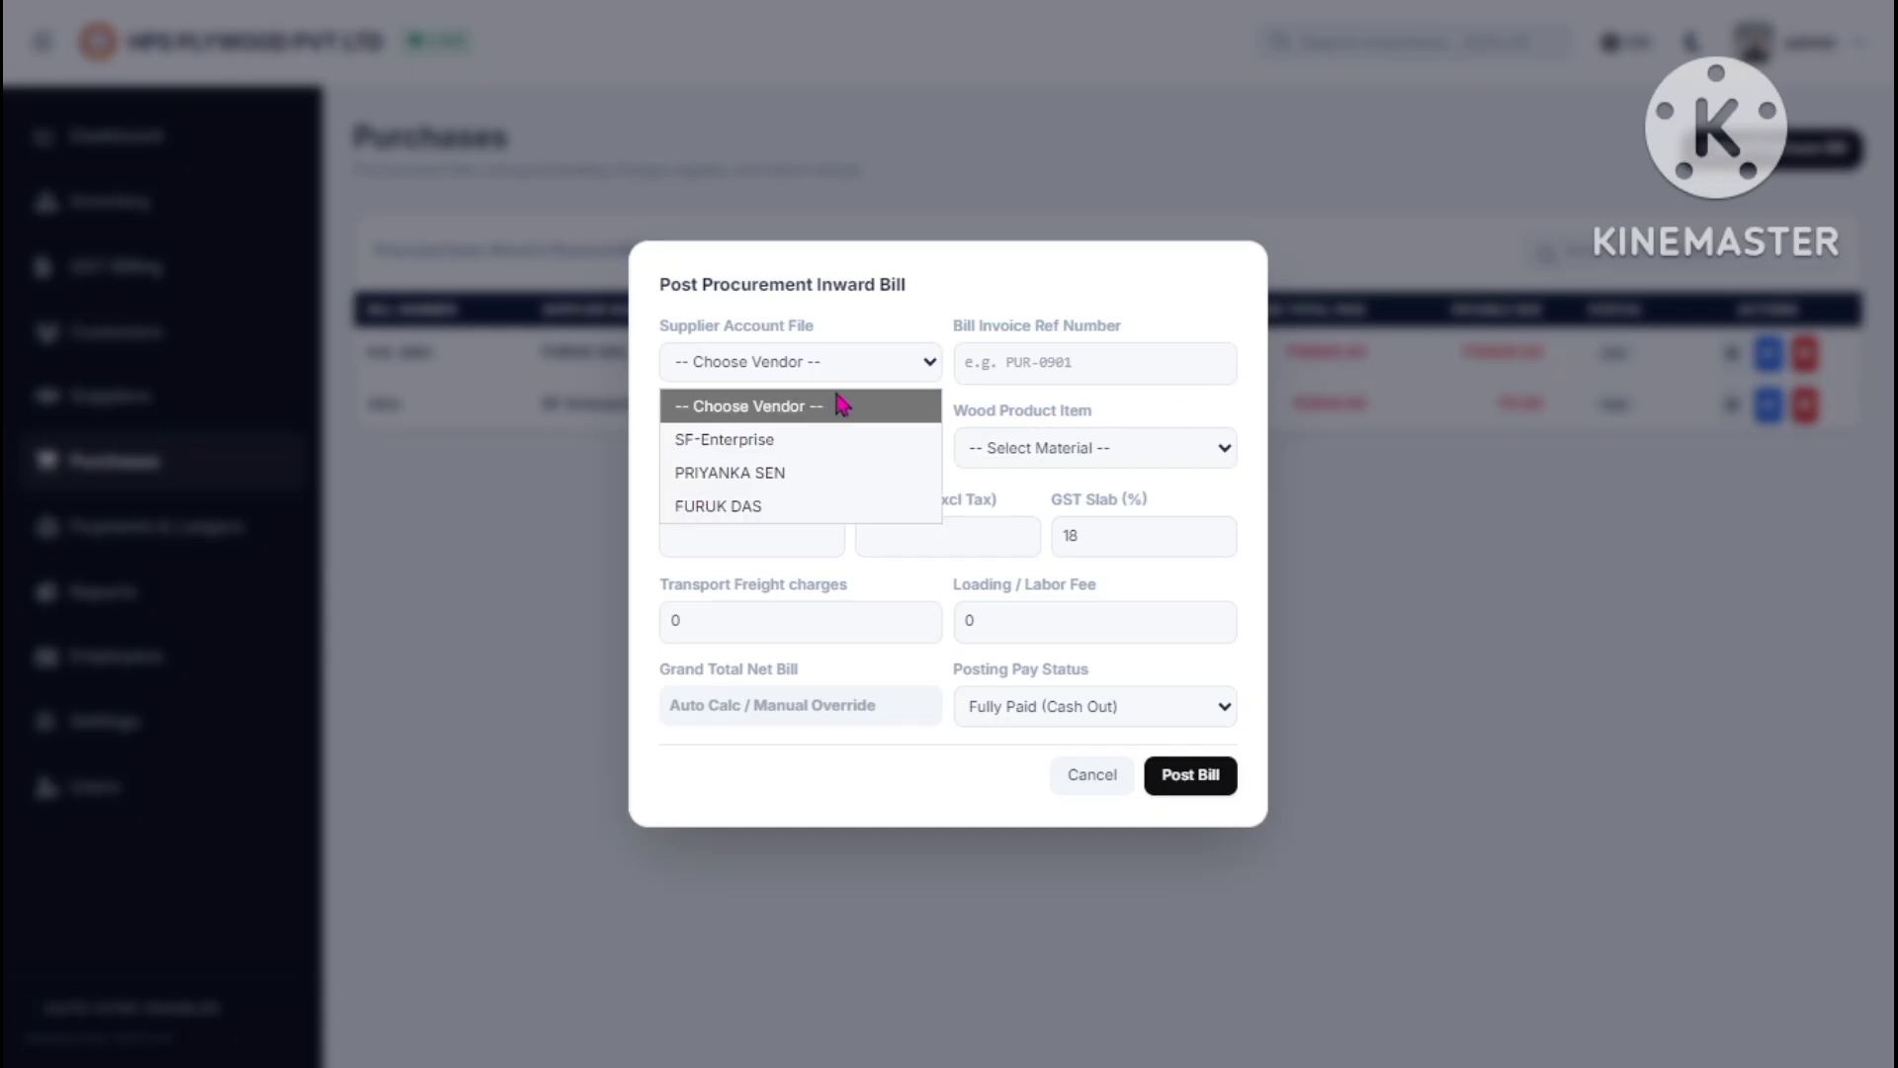
click(1093, 774)
click(252, 280)
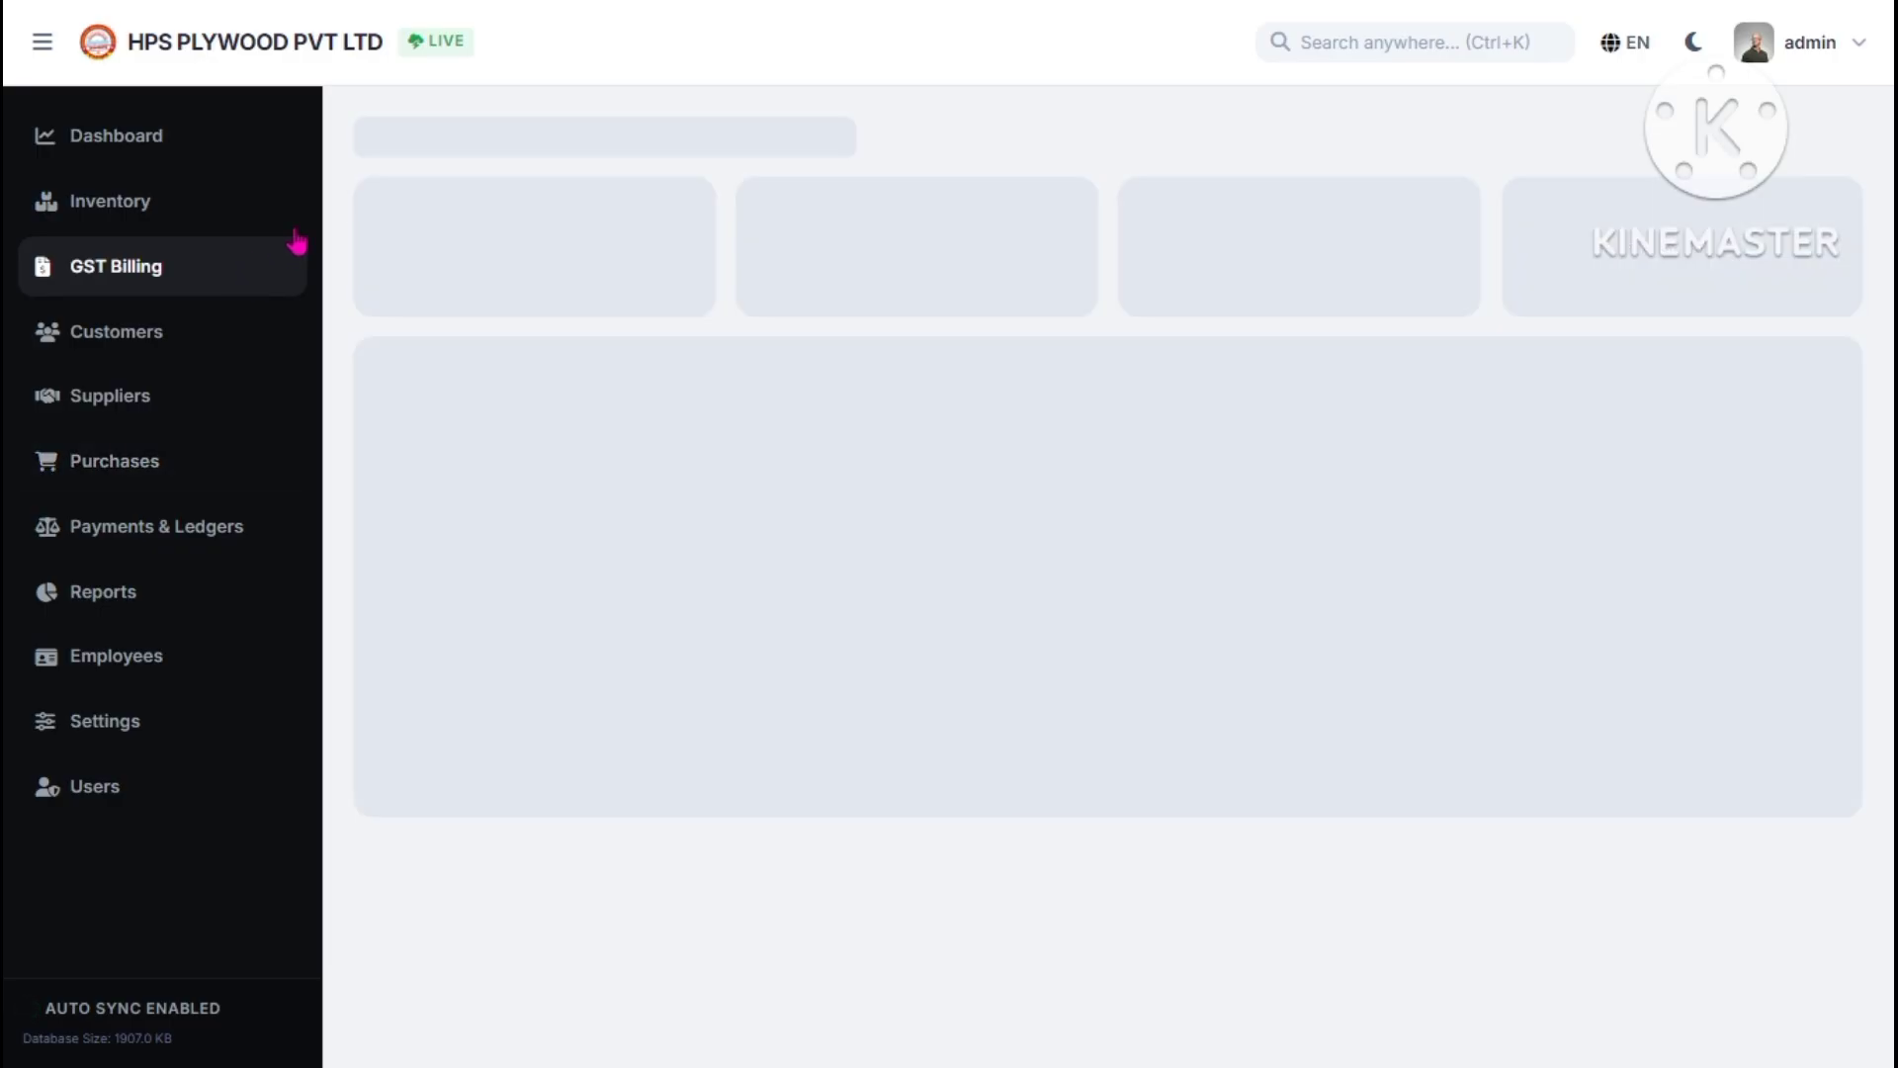
click(459, 250)
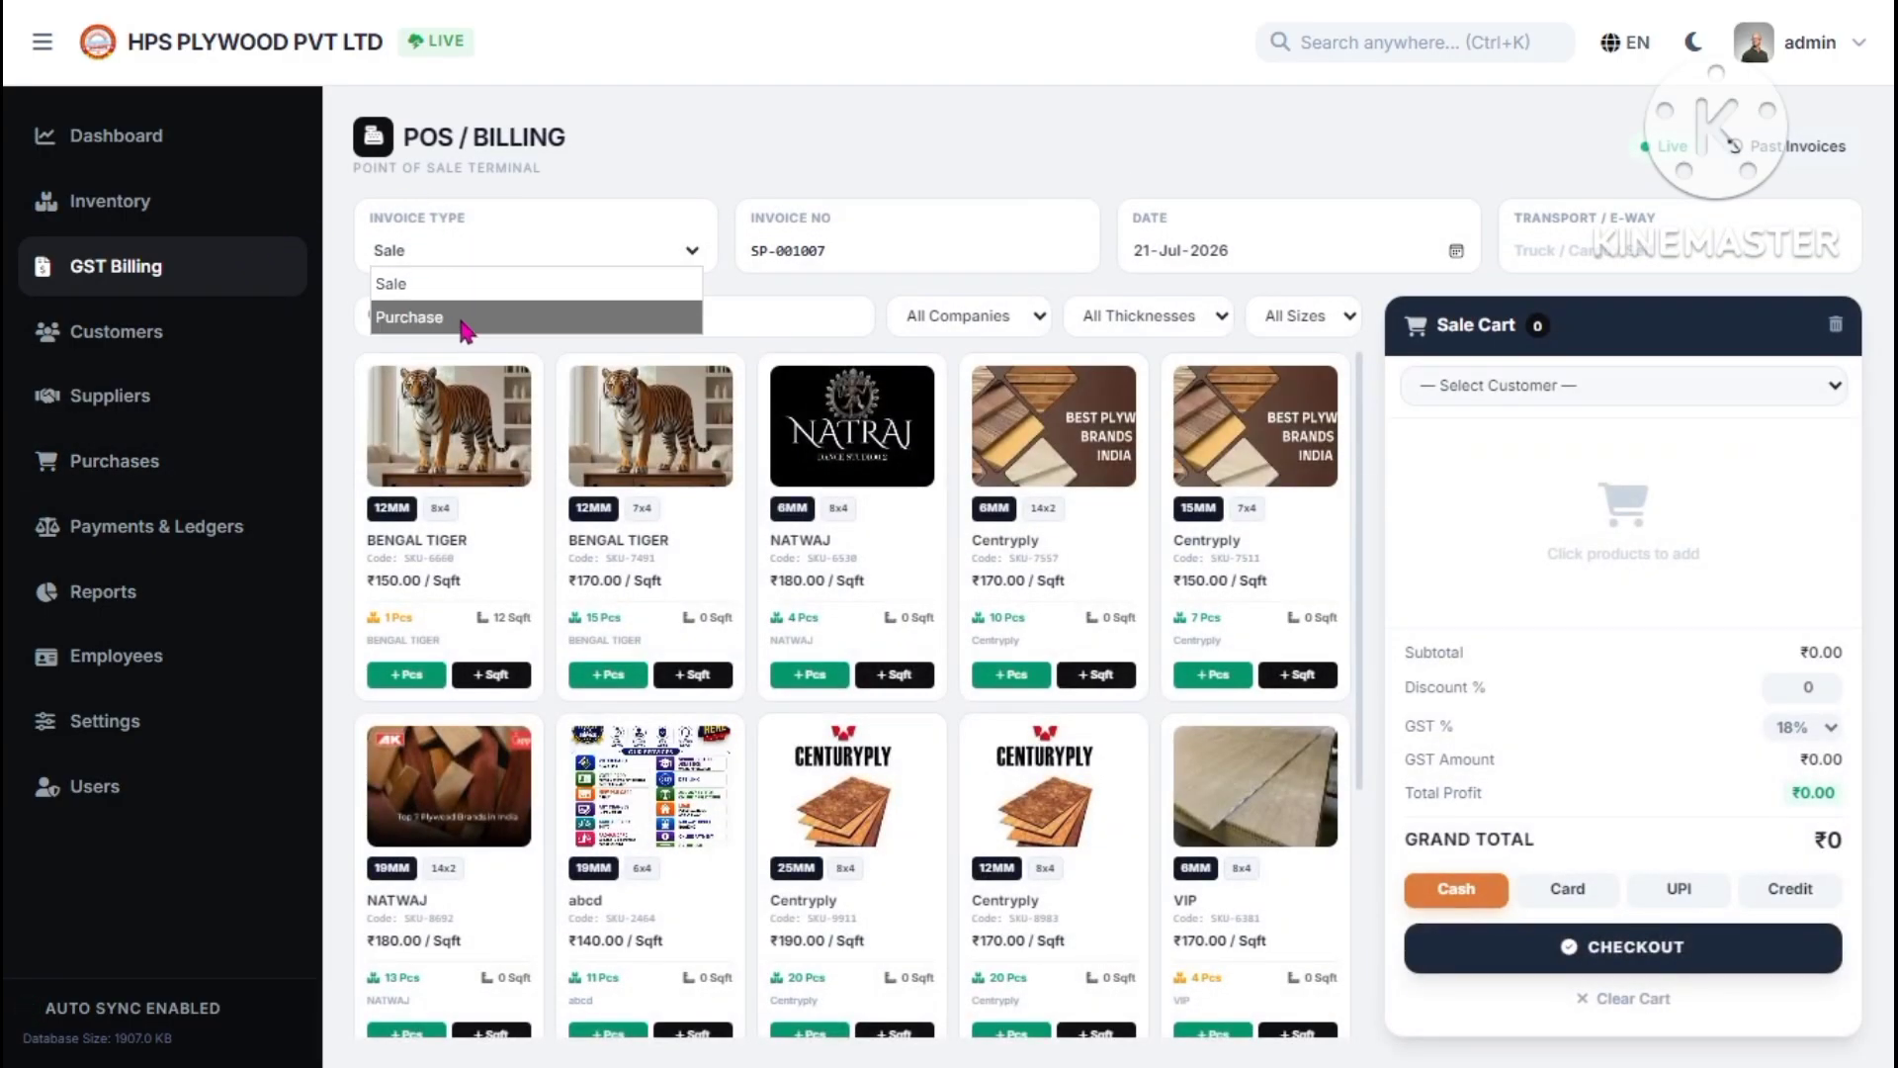
- Draft a purchase bill for the second supplier with NATWAJ, discard it, and open Payments & Ledgers
click(155, 457)
click(1696, 158)
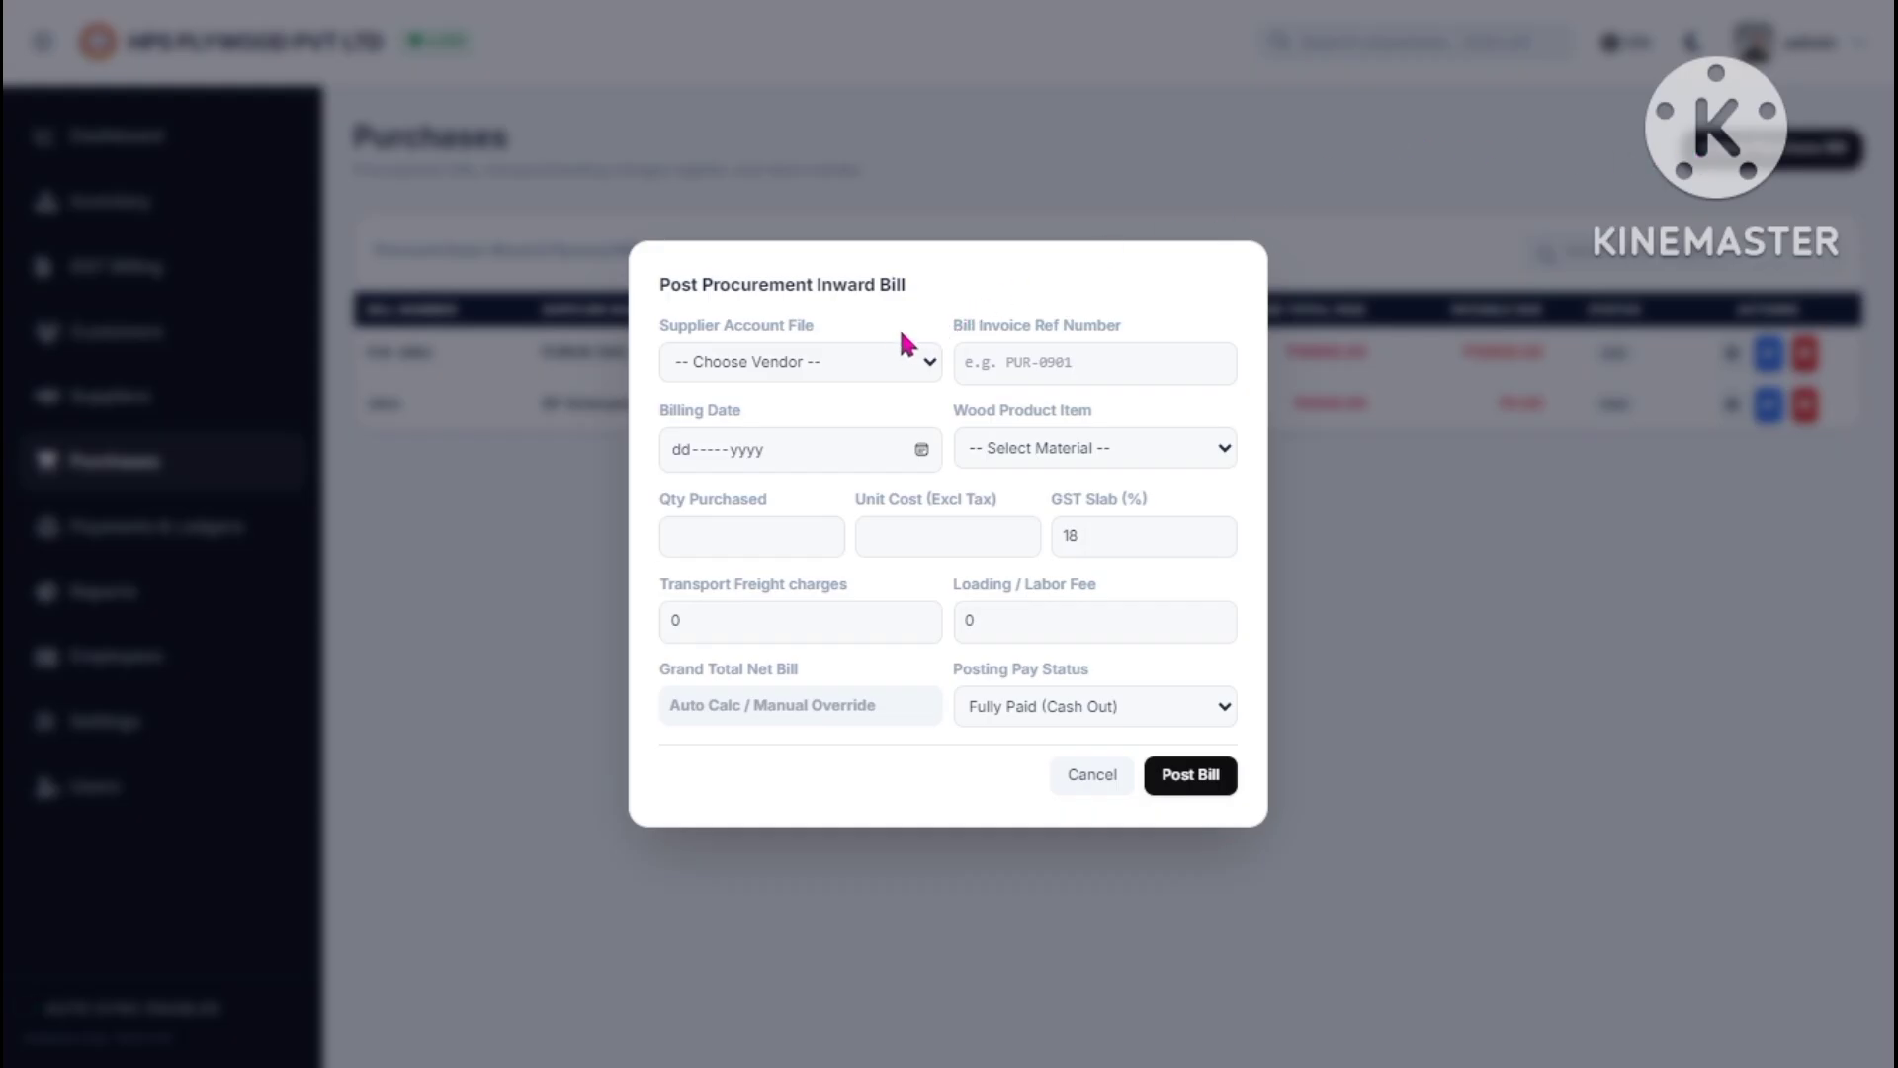
click(893, 357)
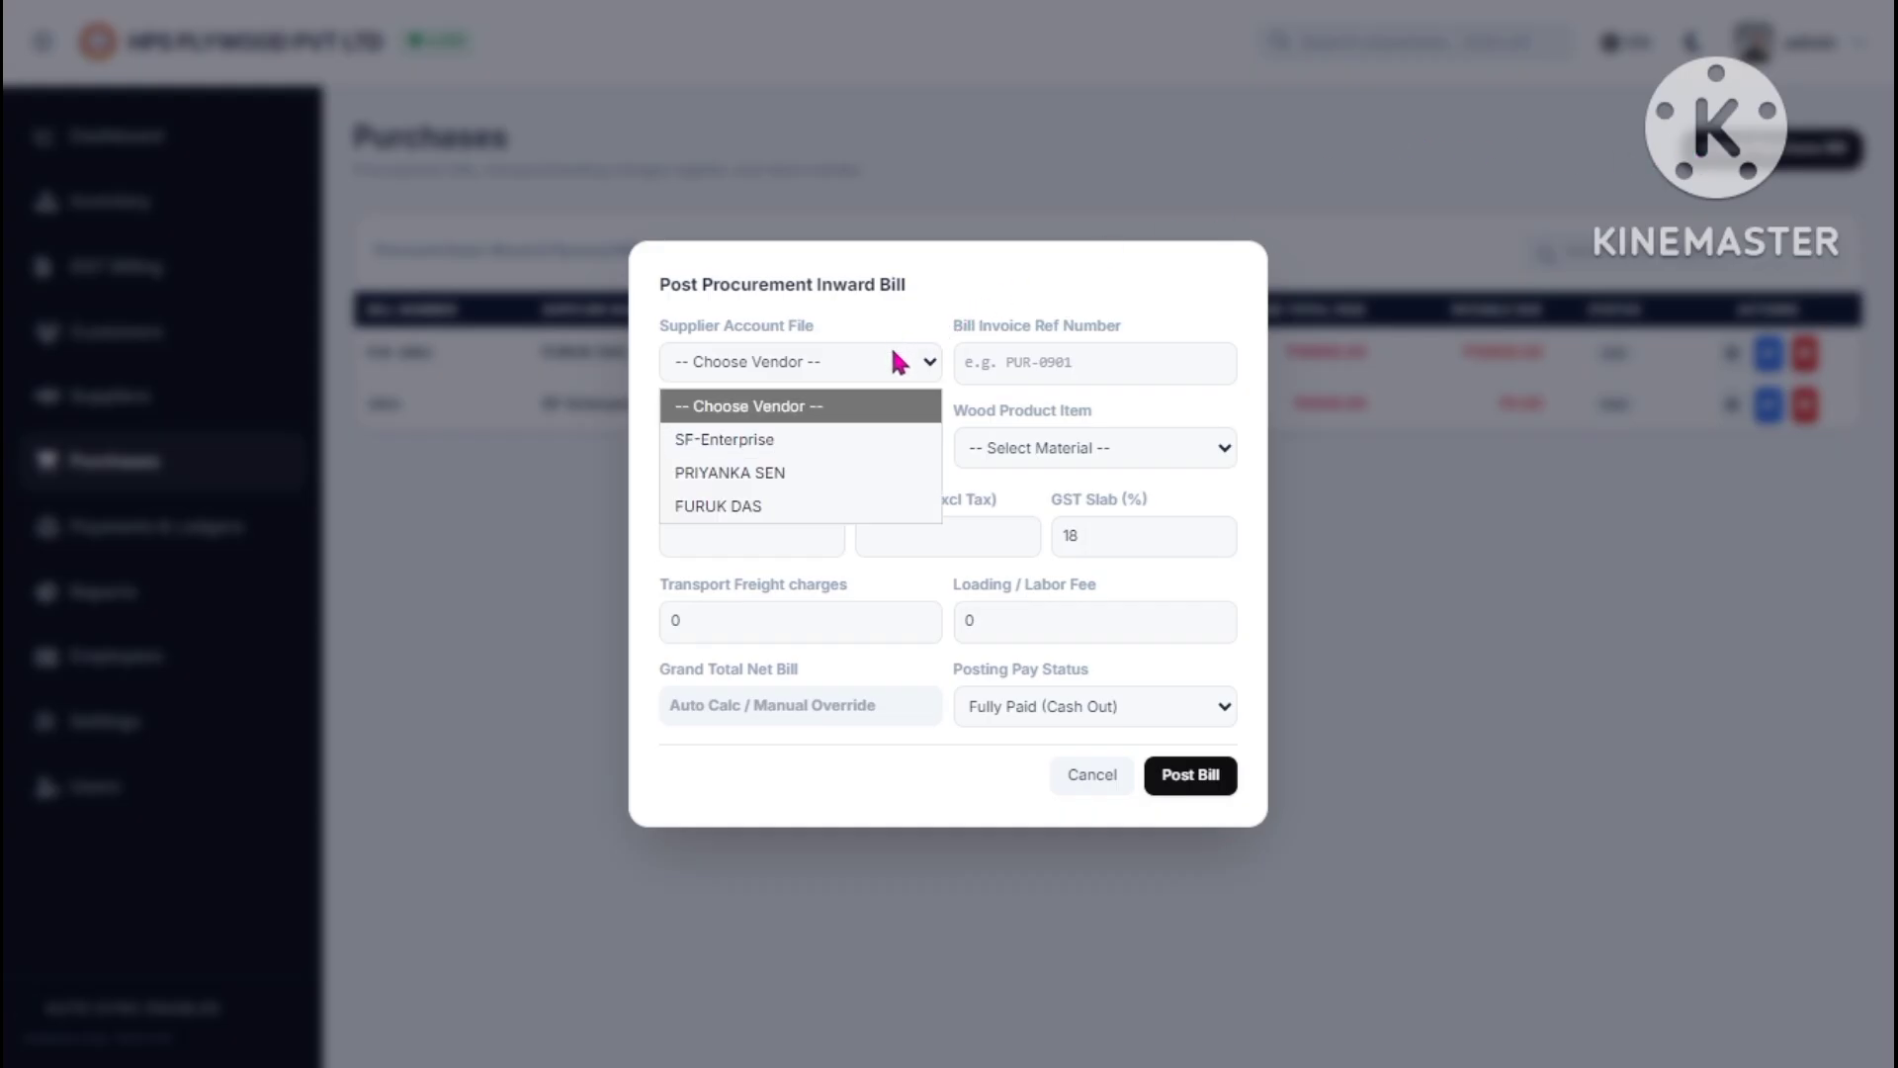
click(781, 474)
click(1114, 377)
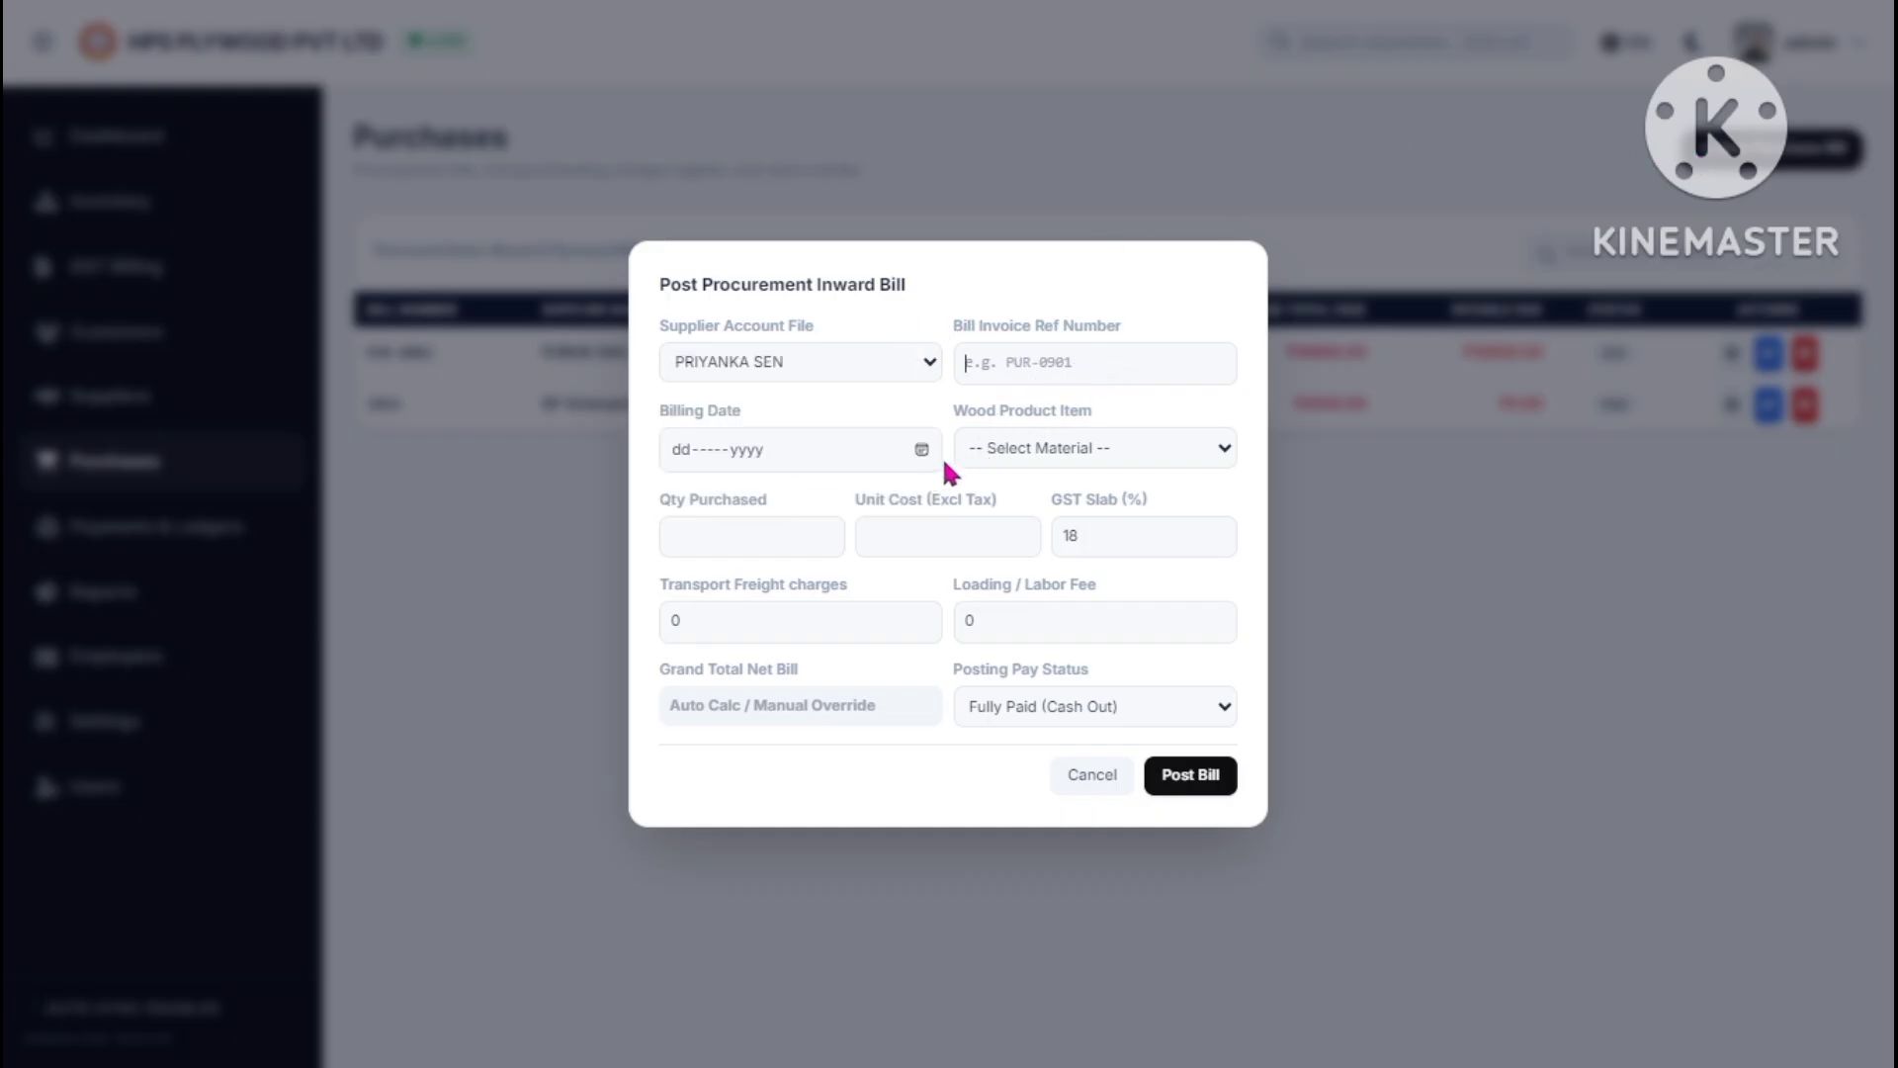
click(921, 451)
click(1231, 453)
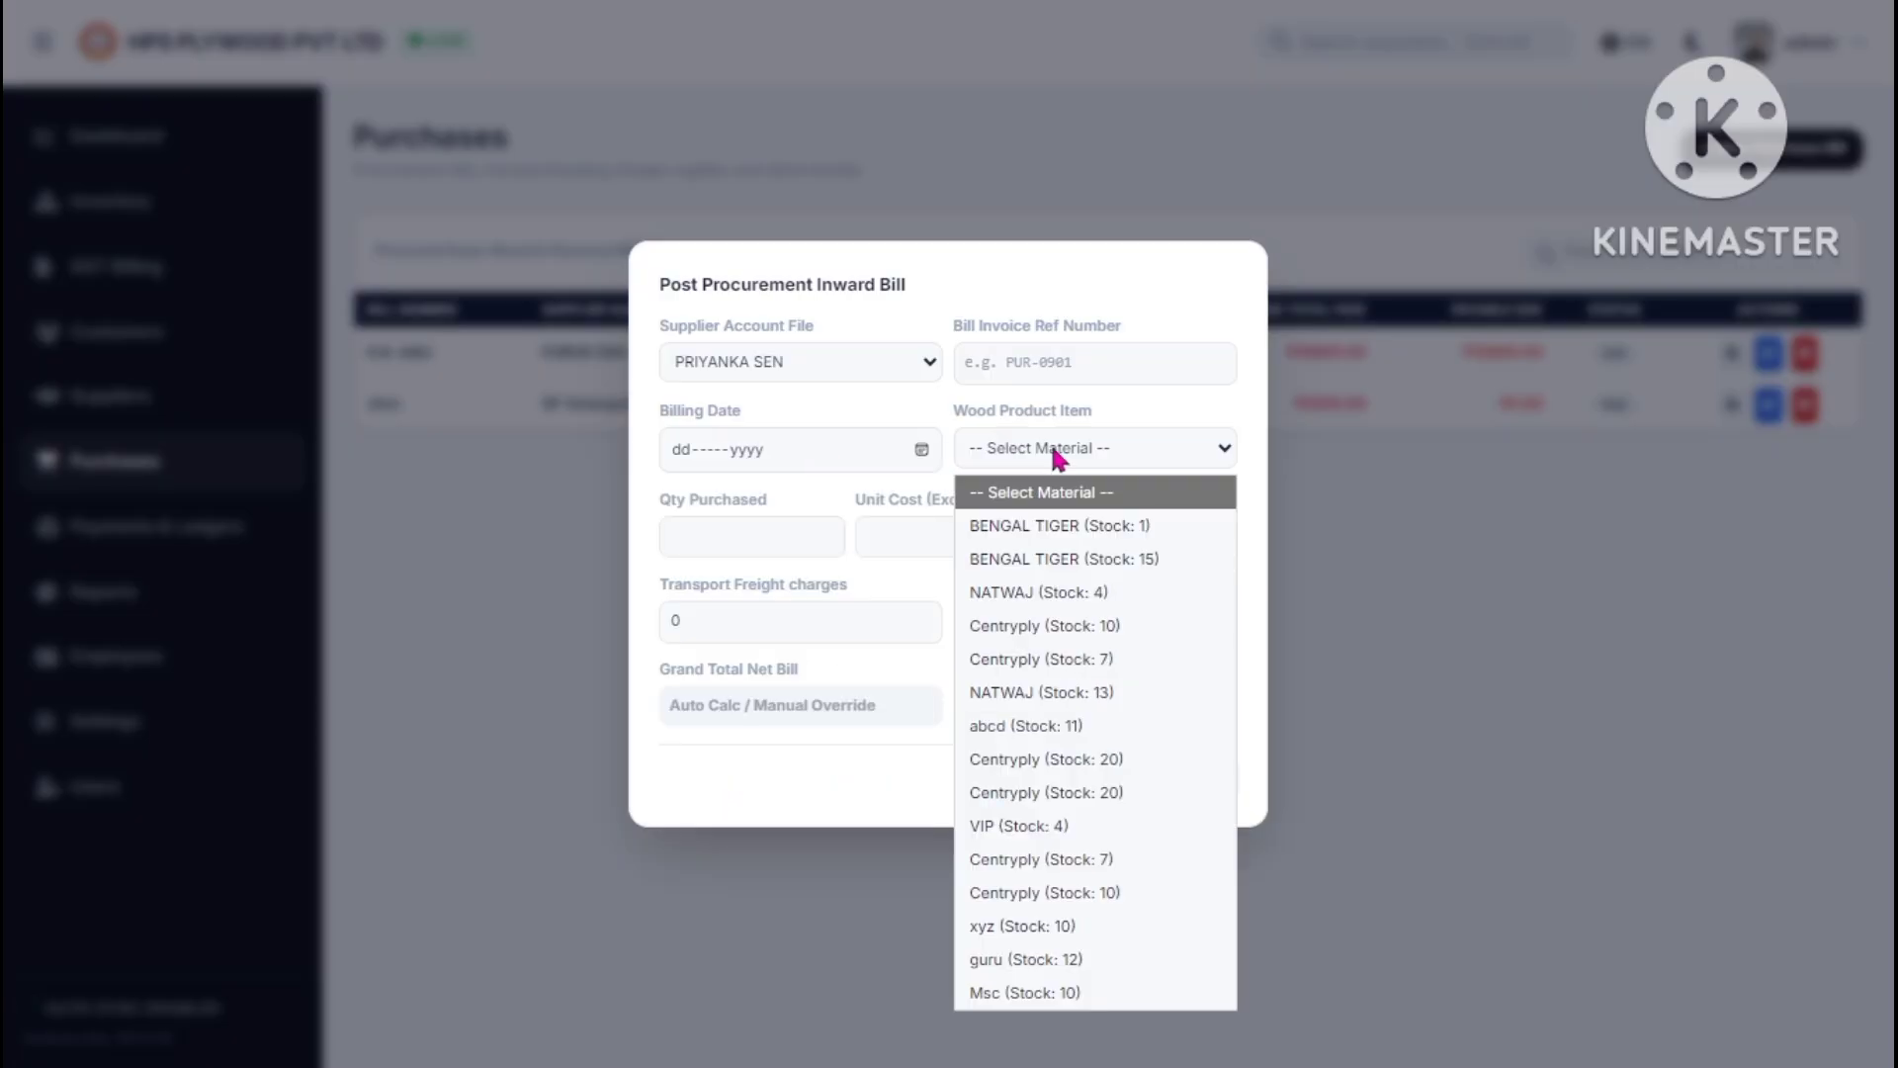
click(1065, 698)
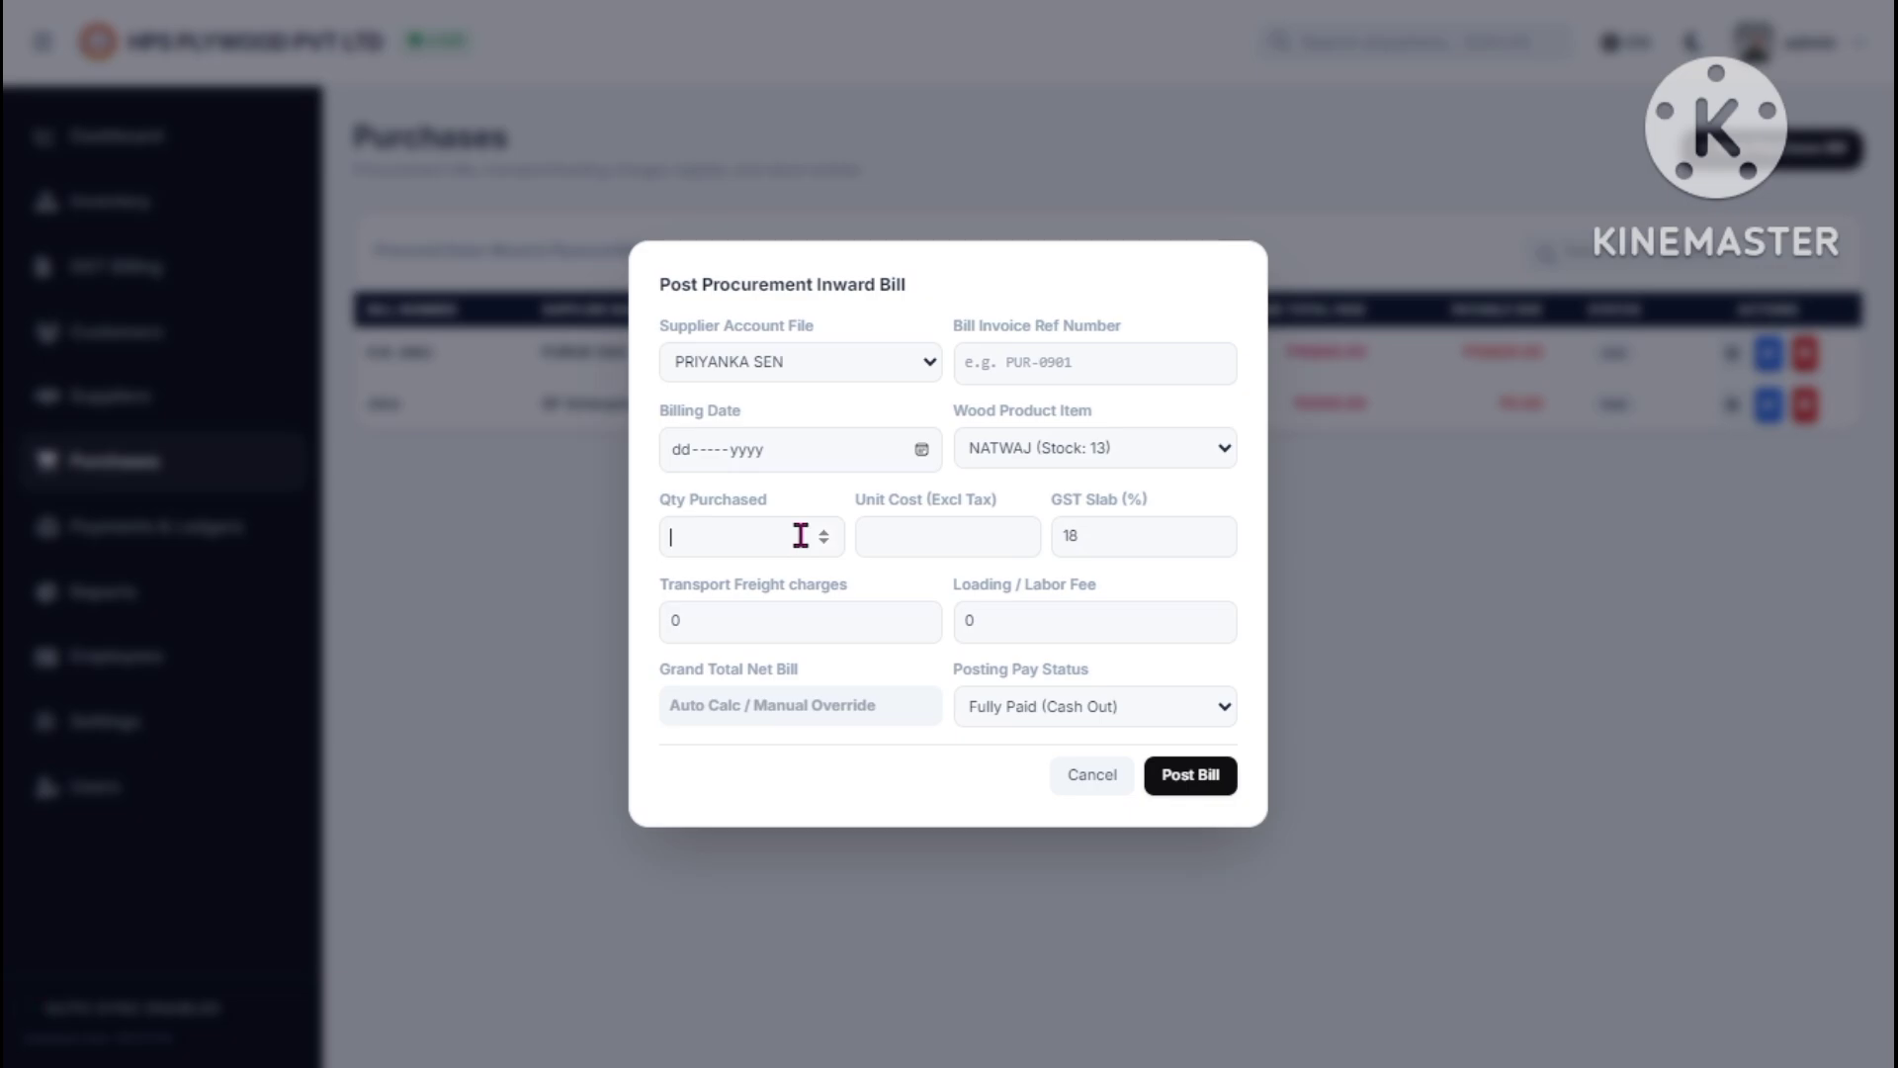
click(759, 619)
click(1039, 612)
click(1102, 779)
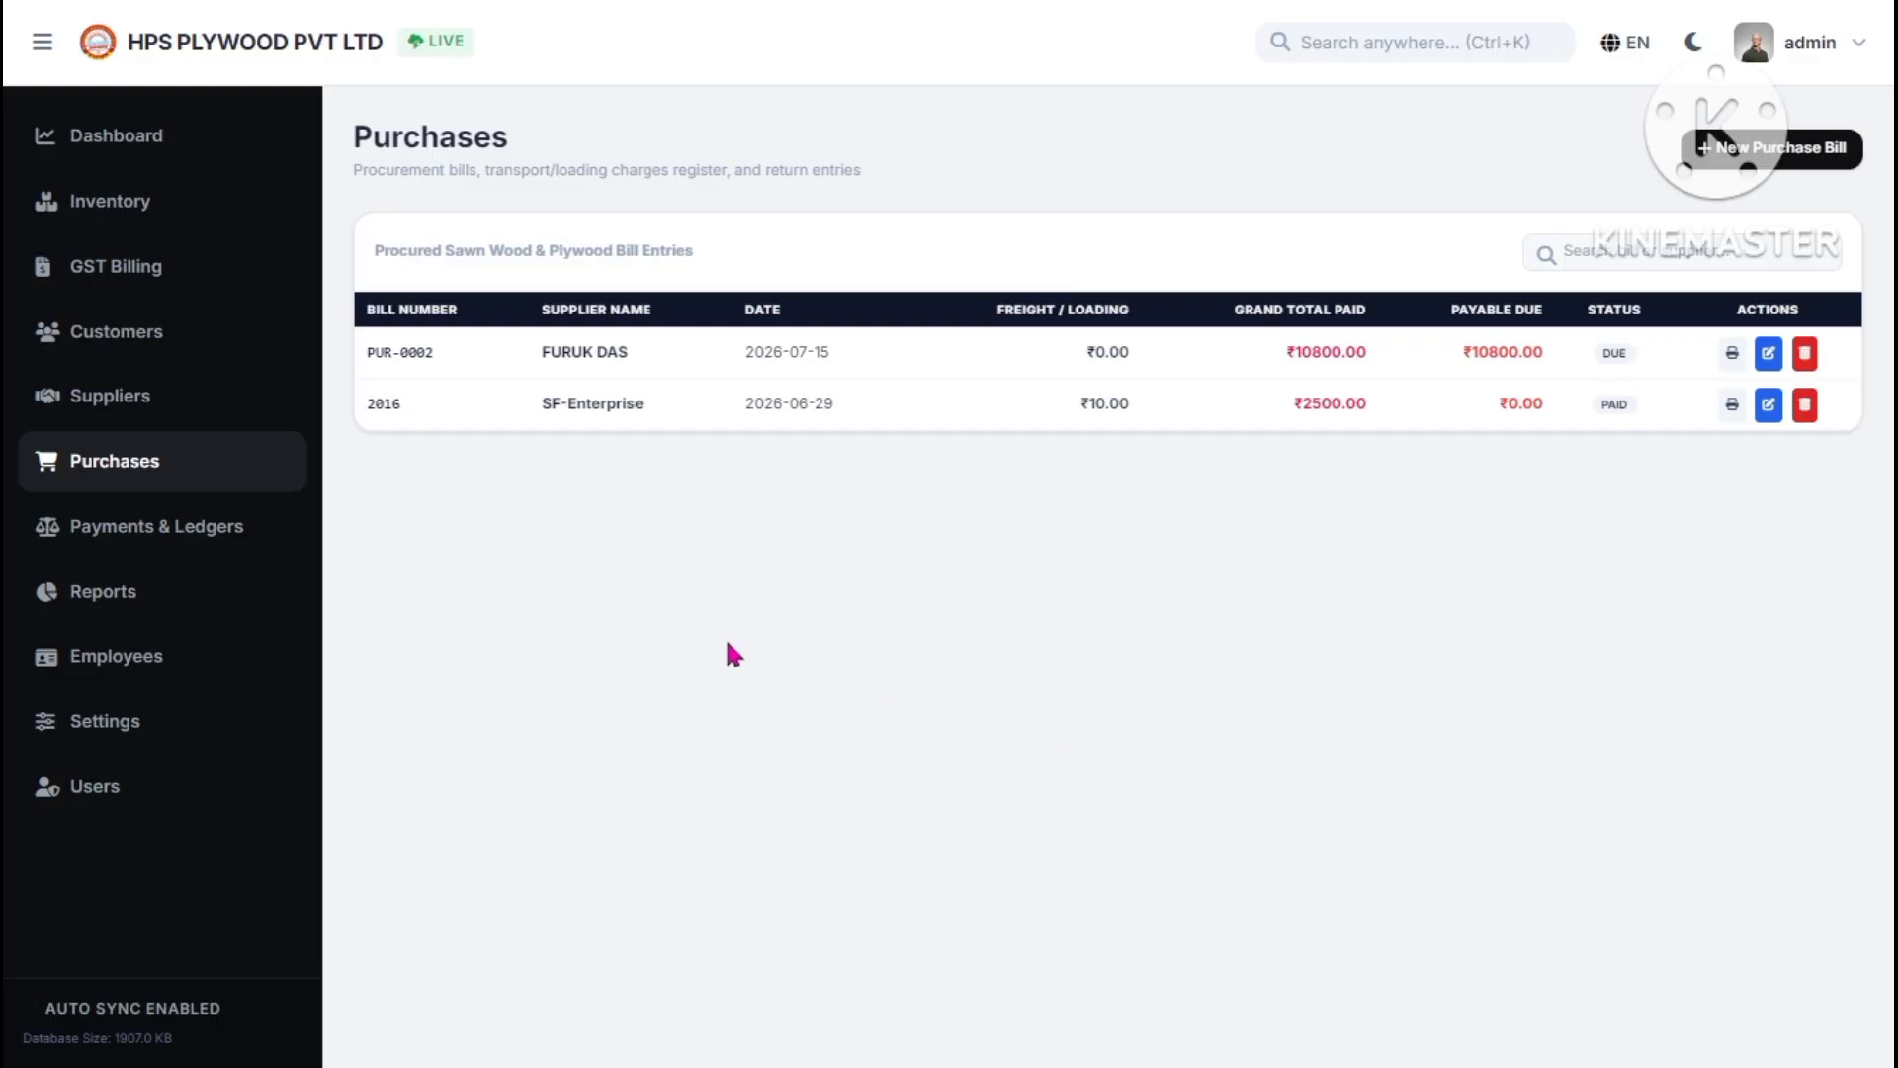
click(254, 541)
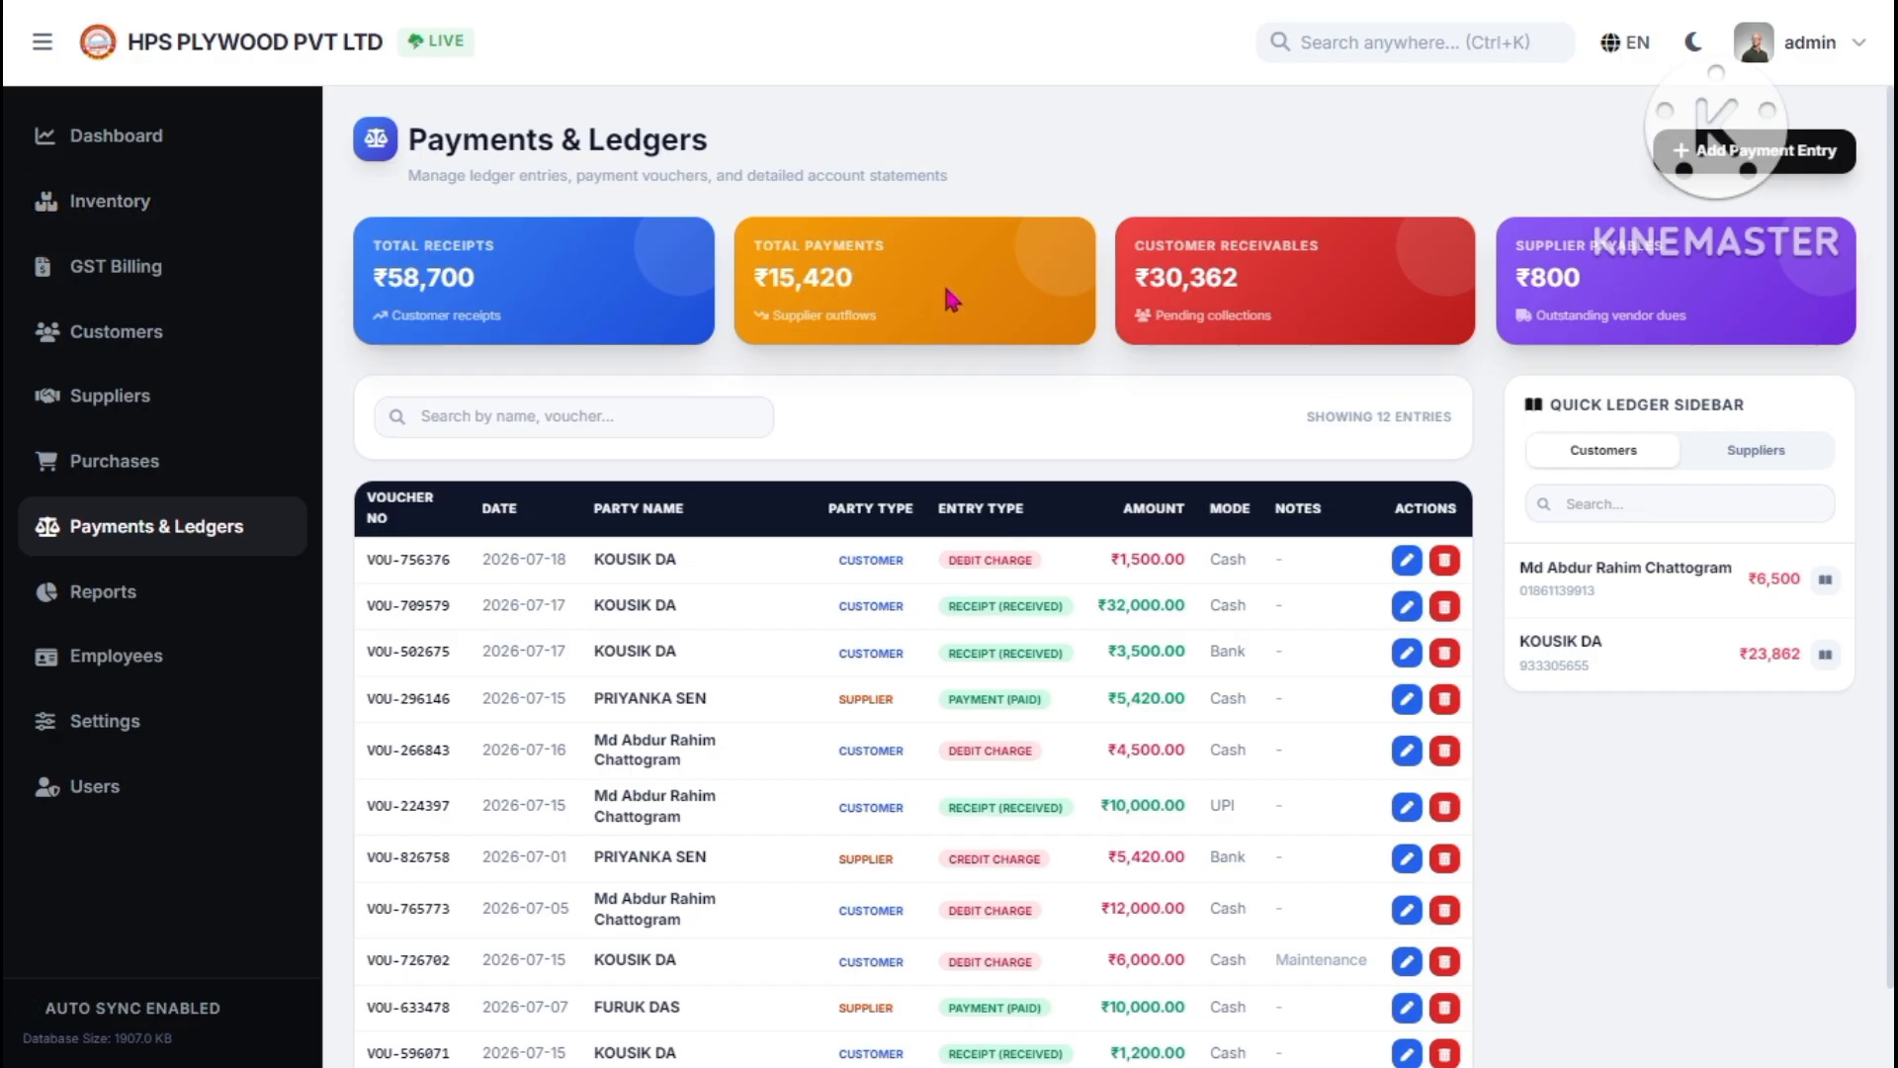
drag(1183, 277, 1267, 281)
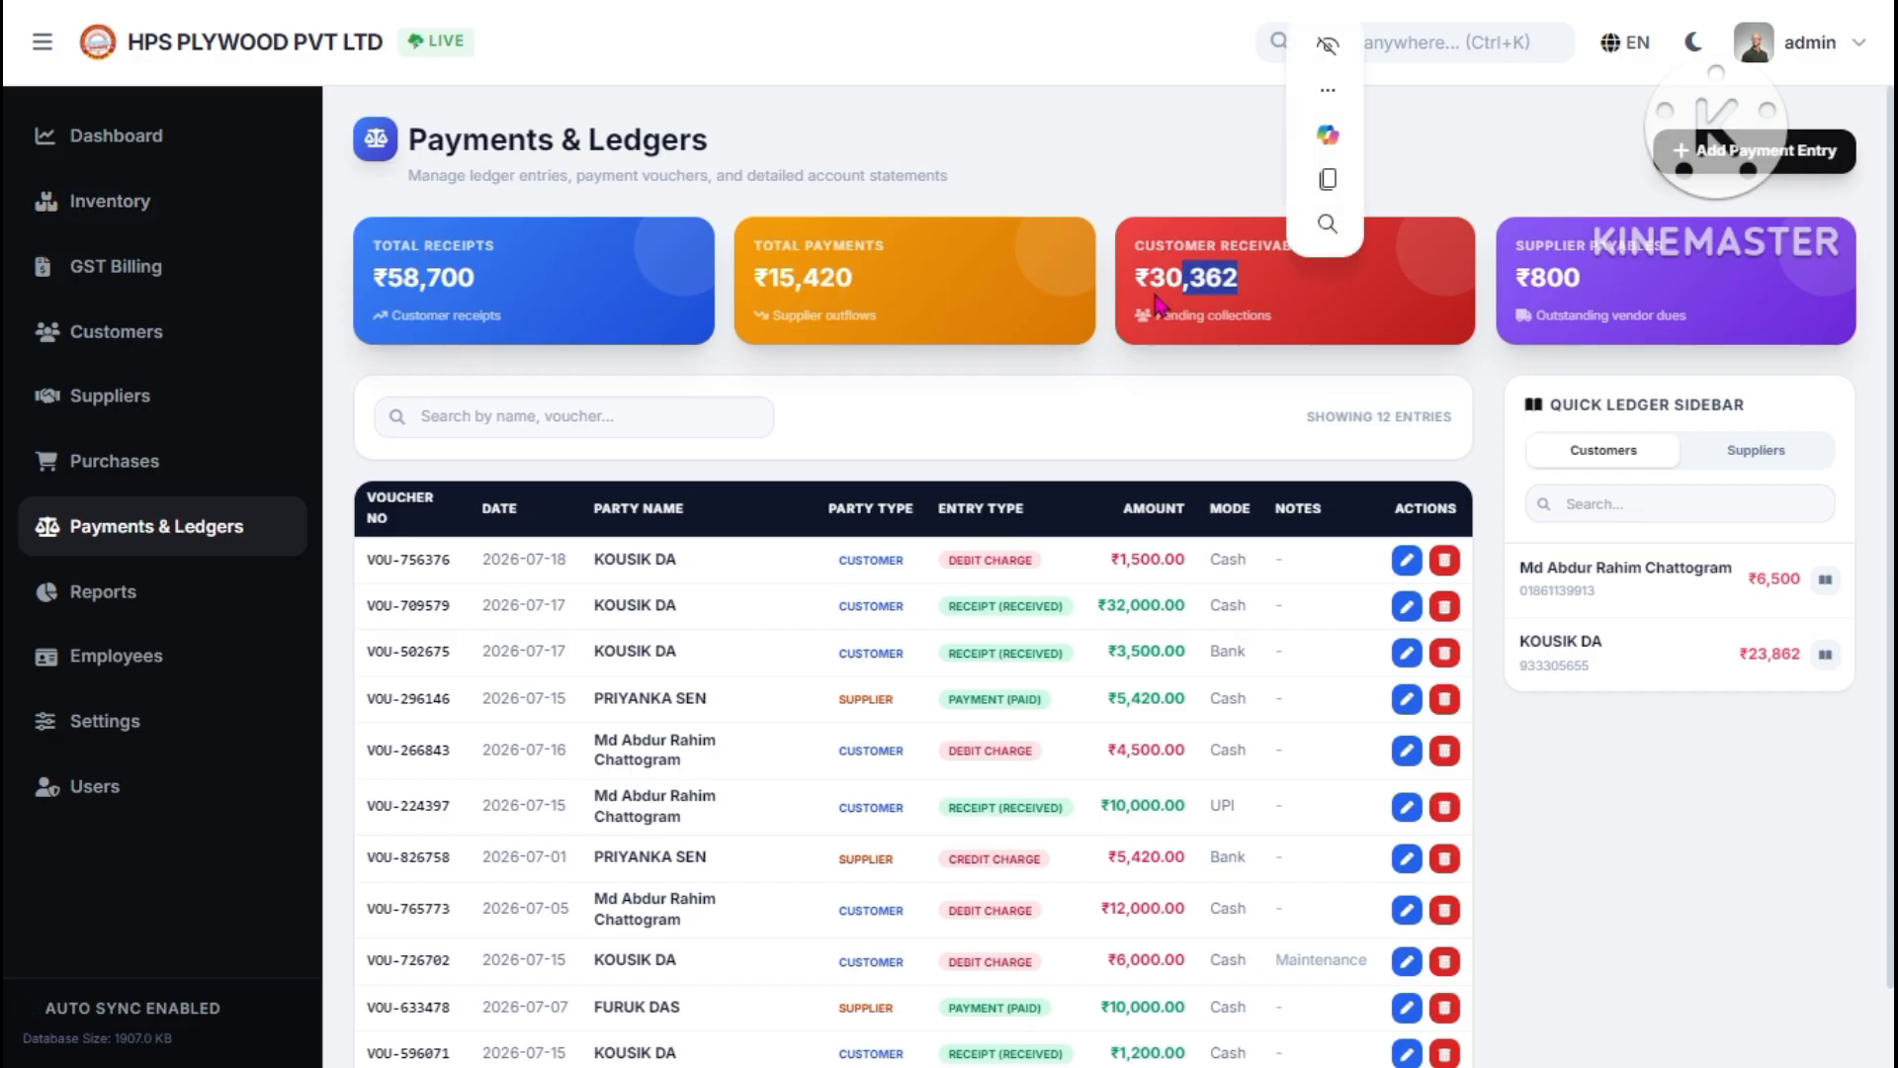
drag(1137, 281, 1248, 275)
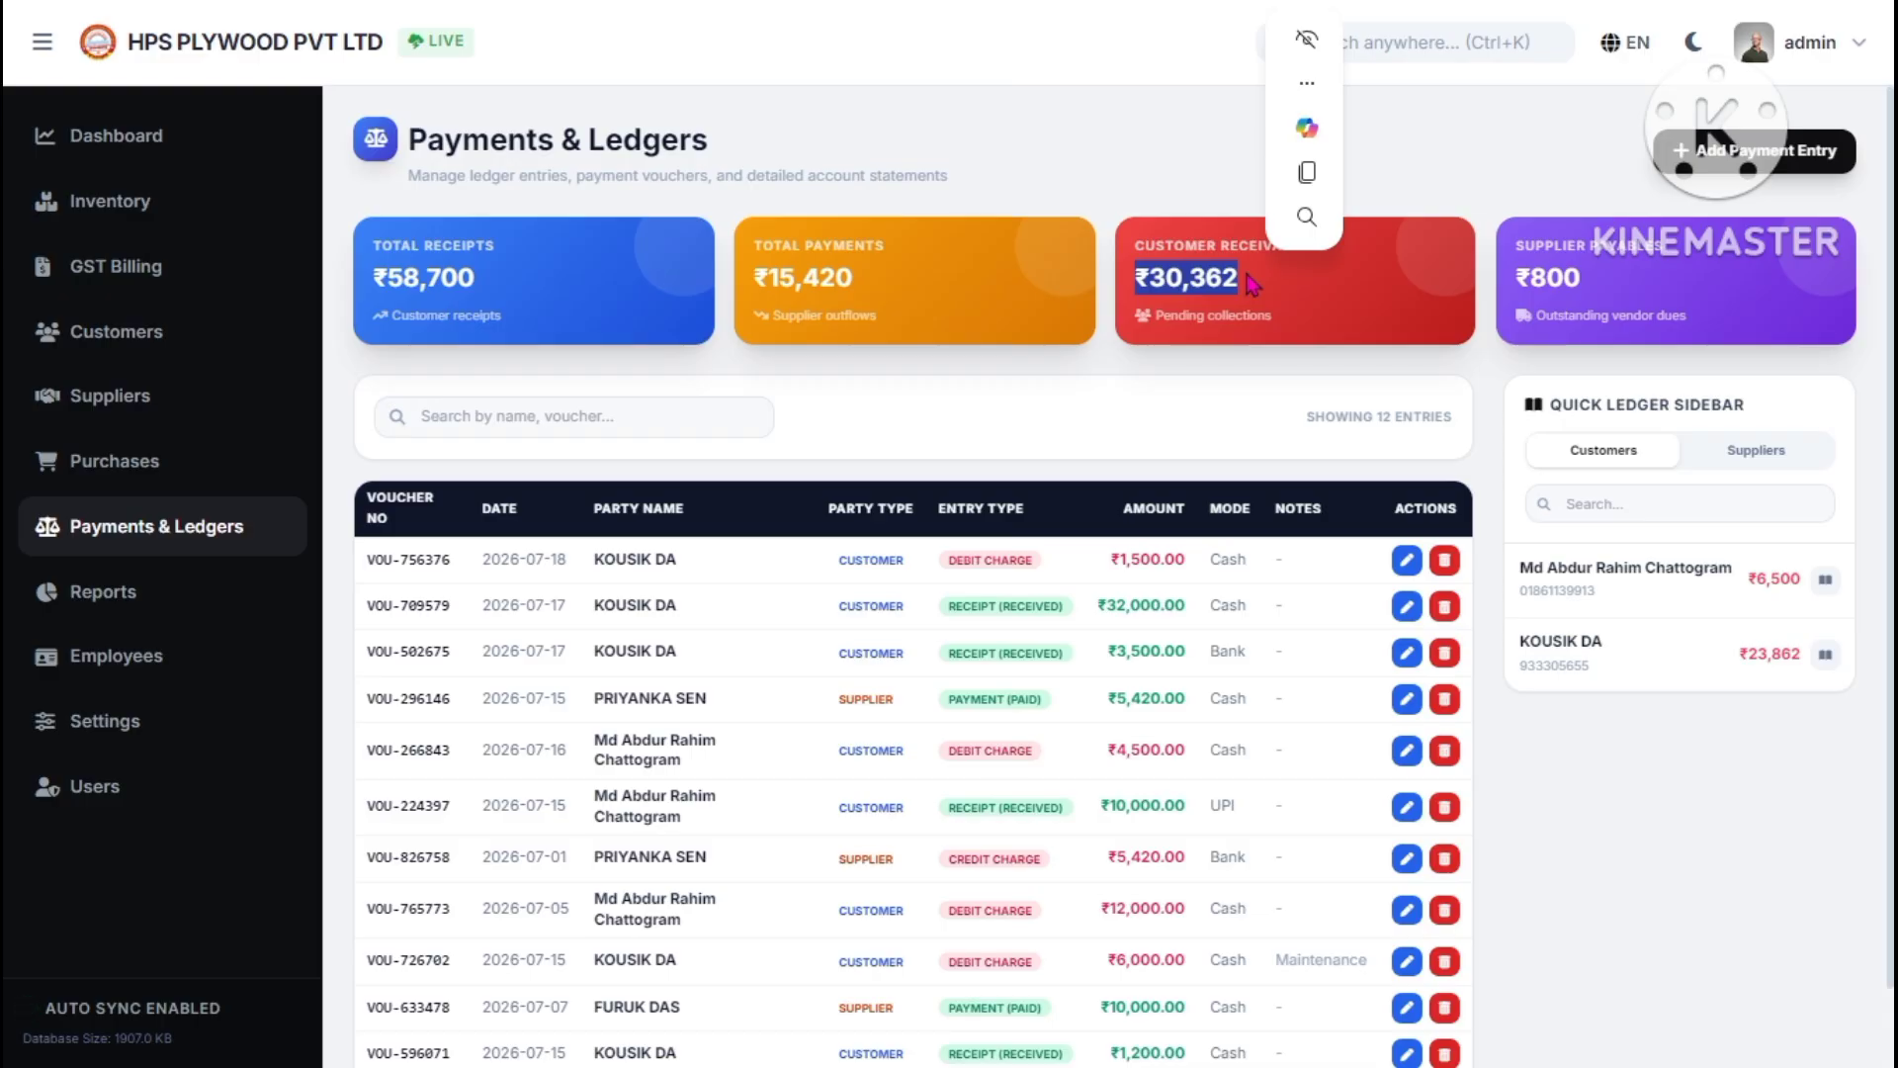
drag(1531, 281, 1594, 295)
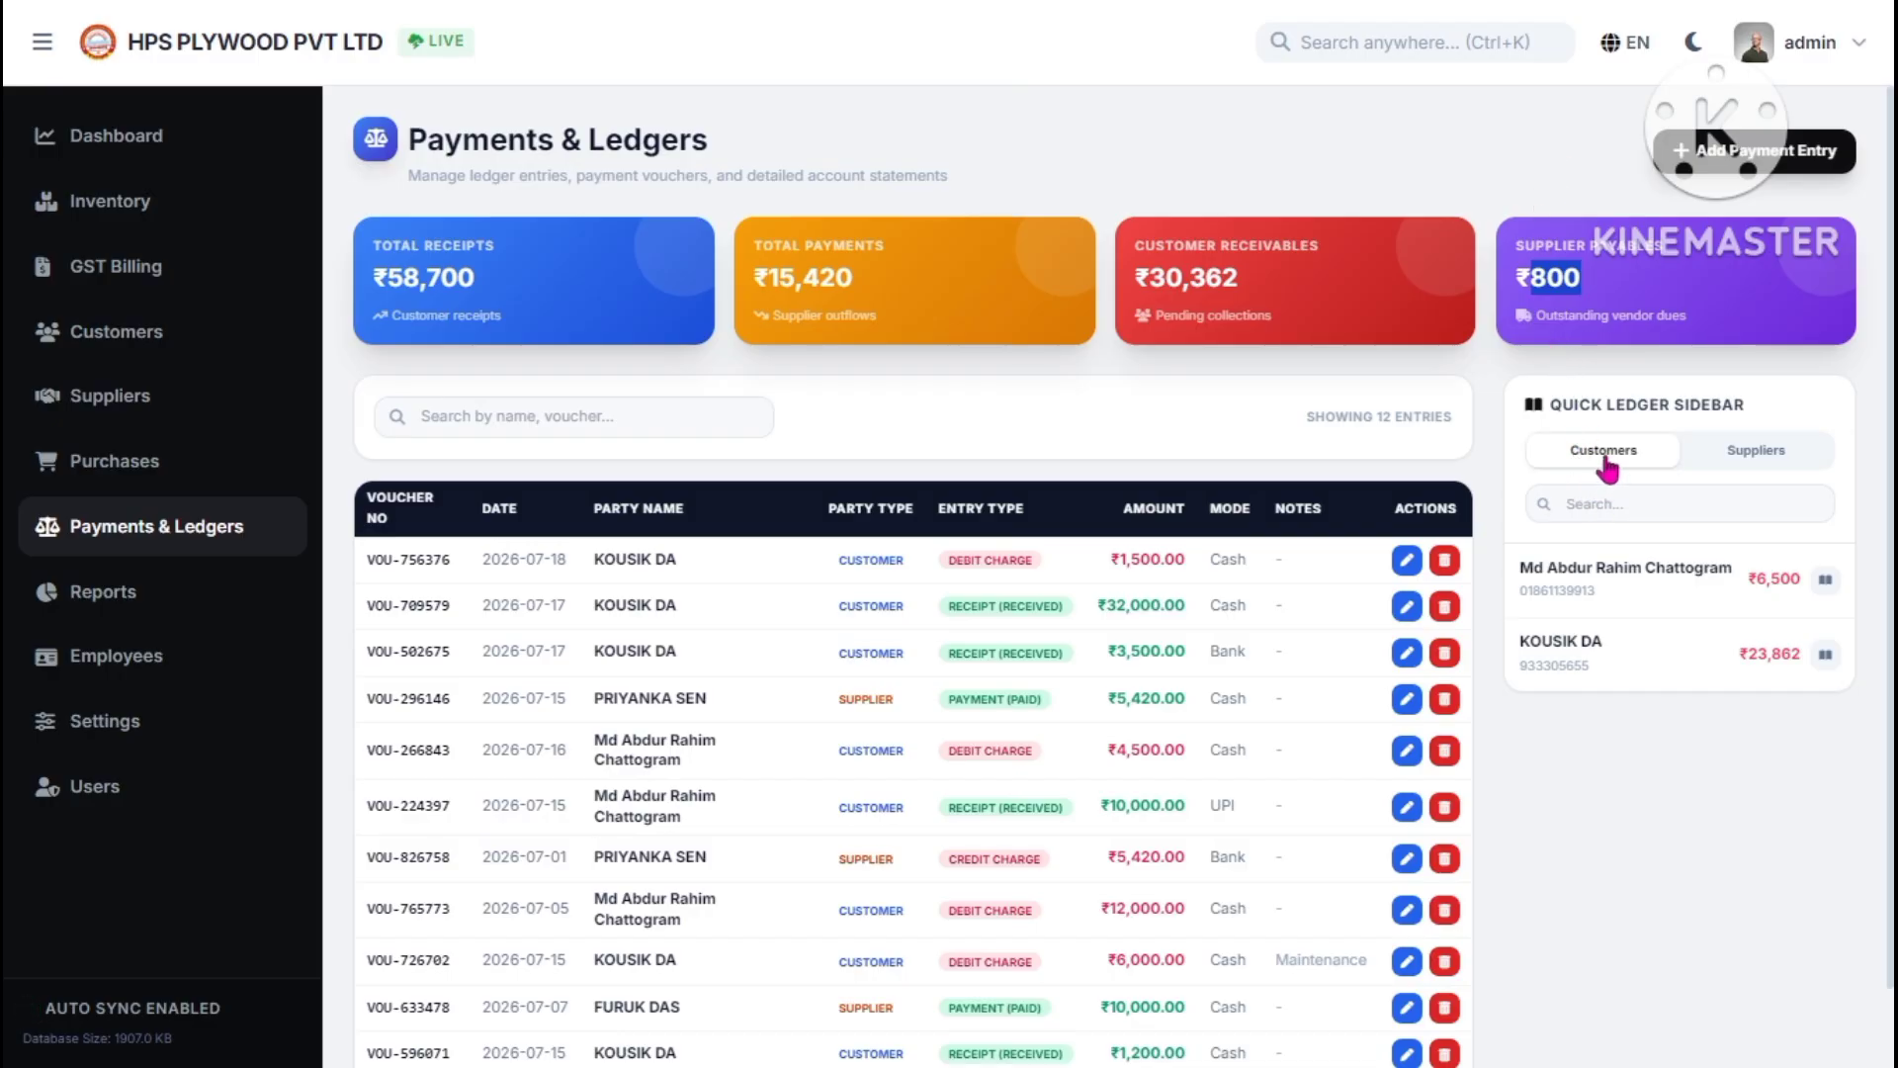
click(1717, 435)
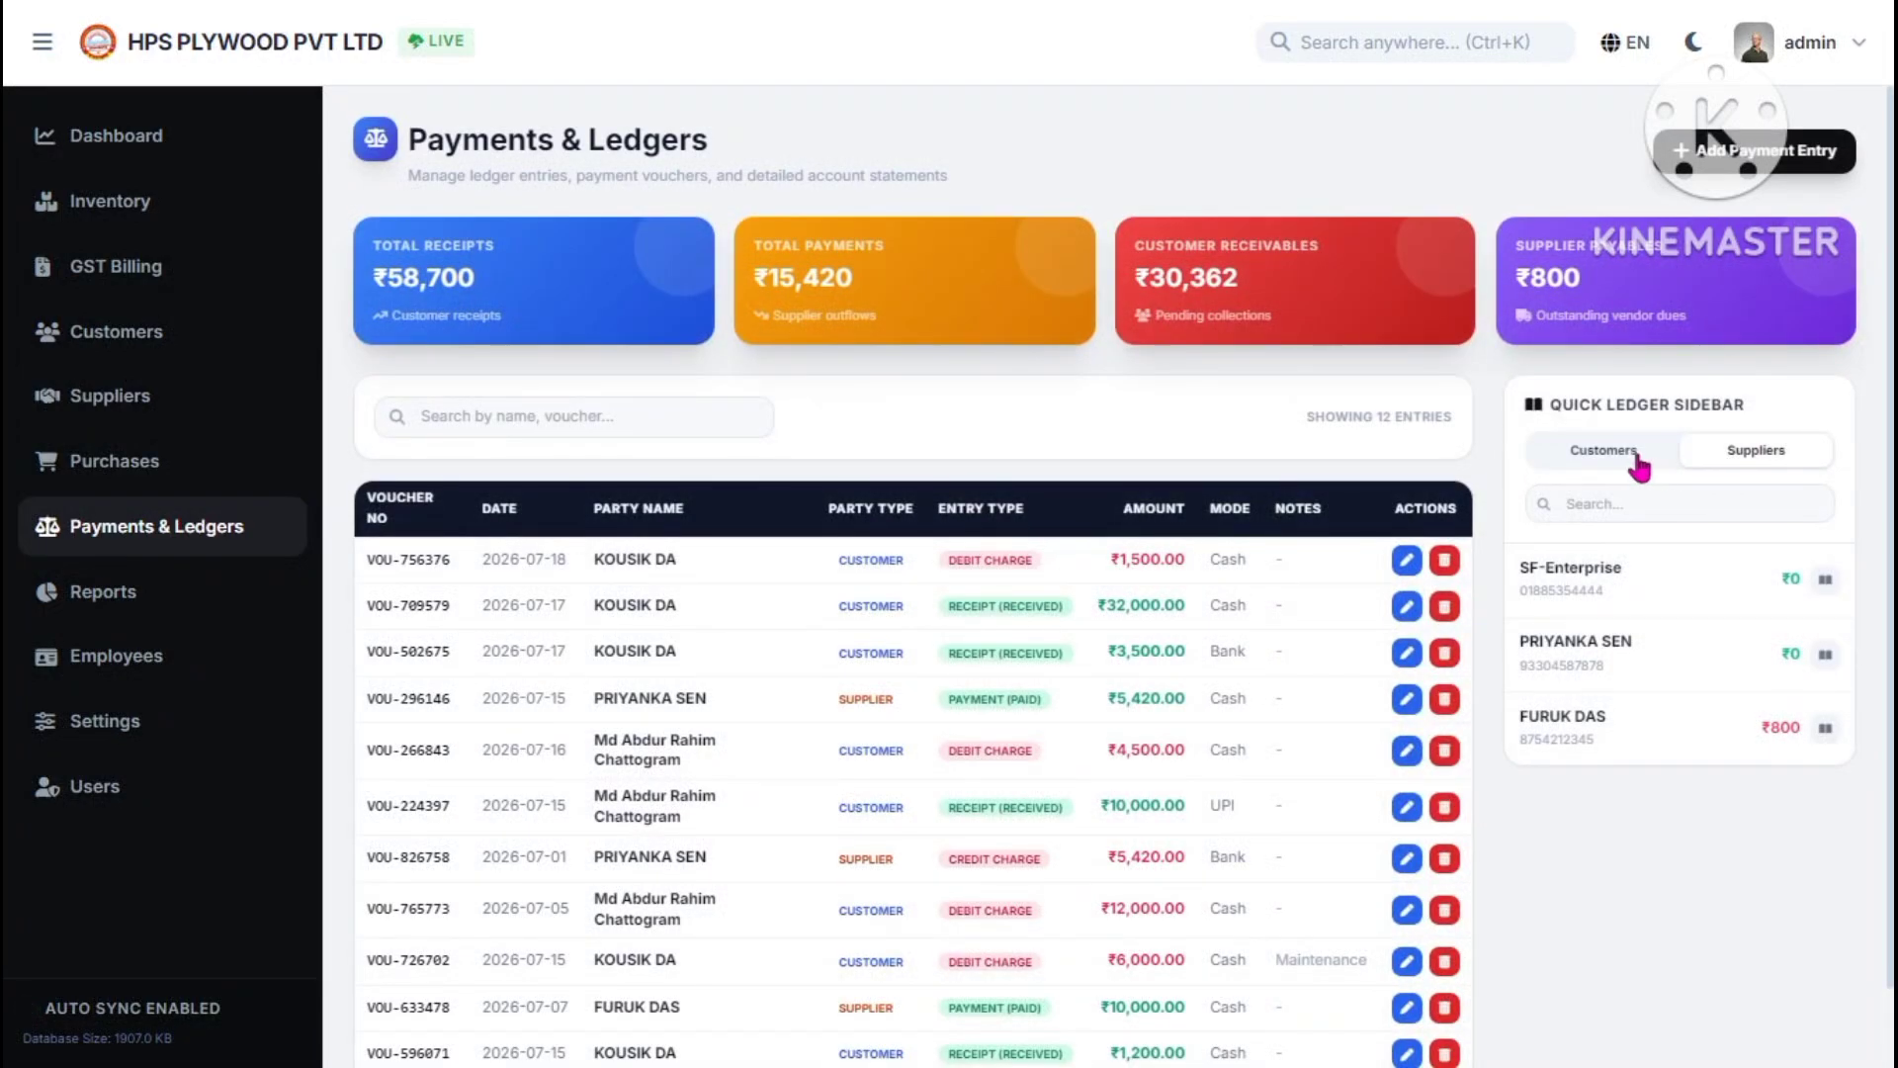
click(1636, 457)
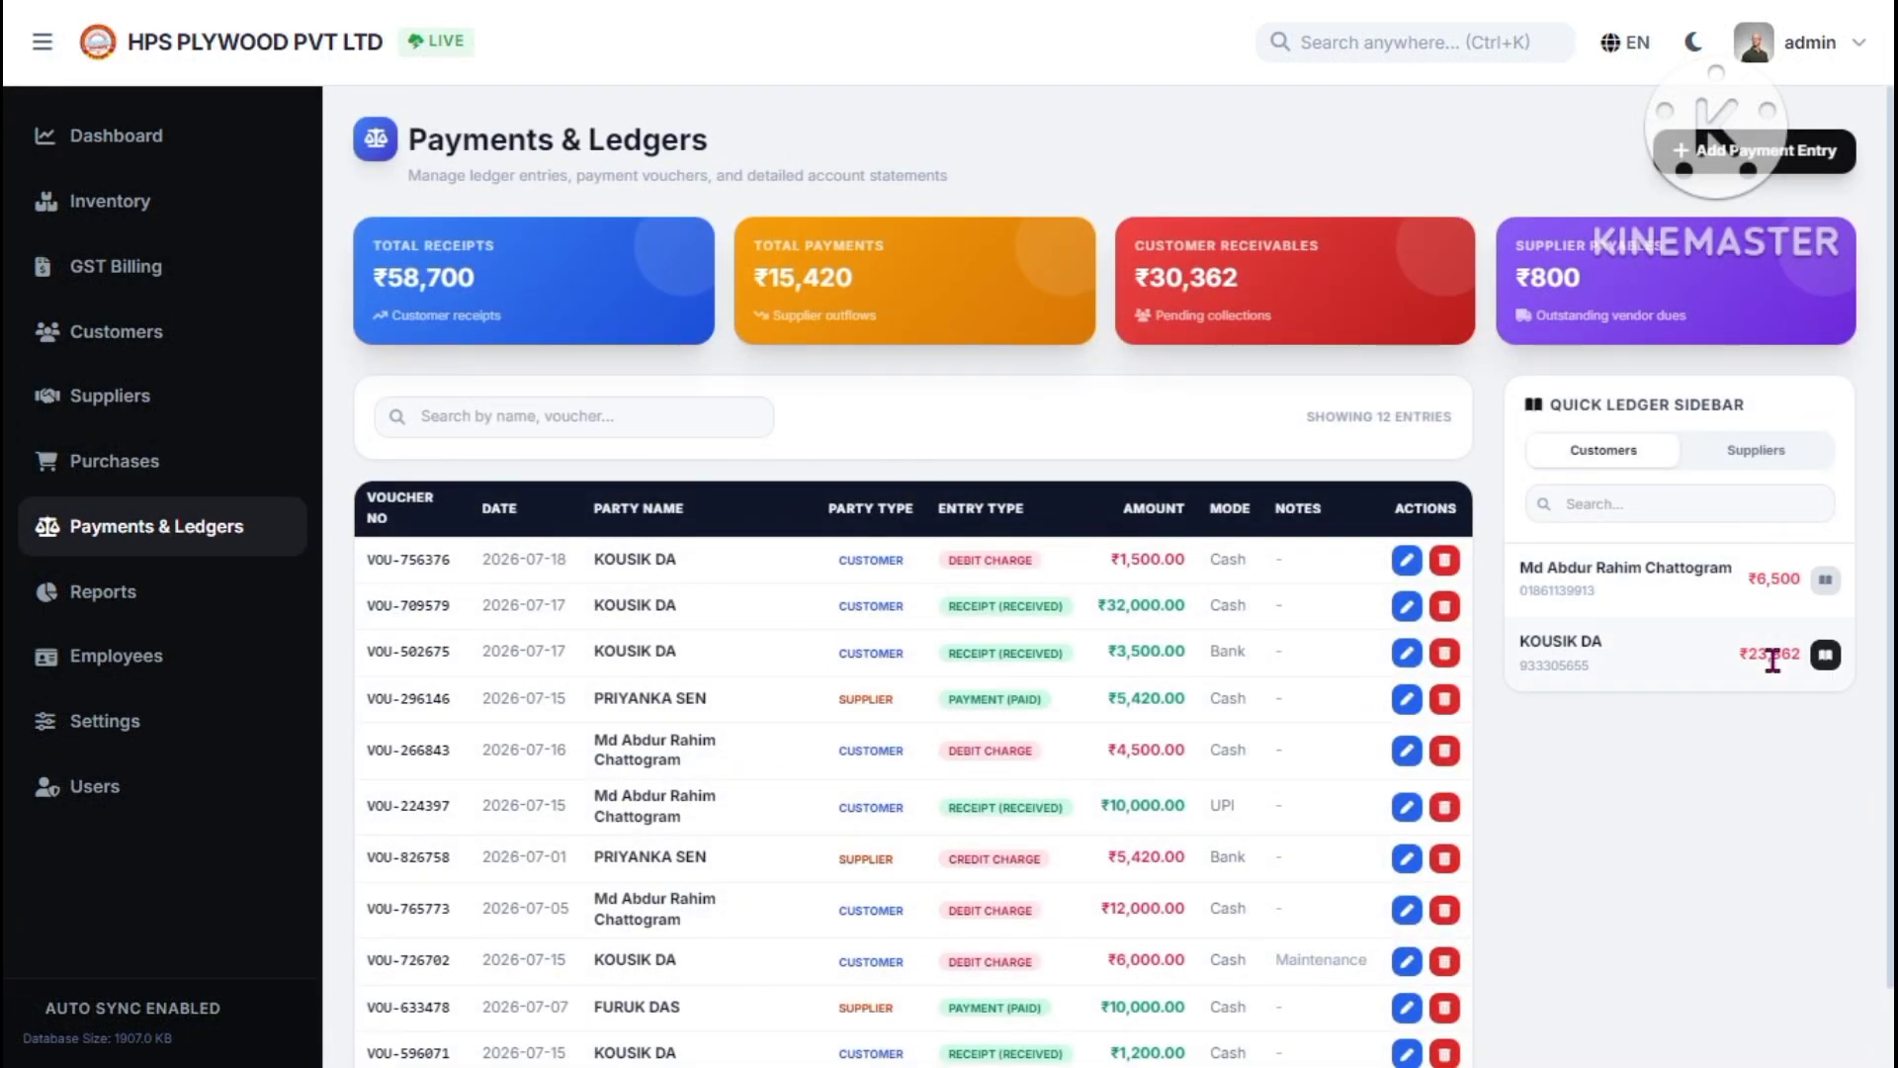
click(1725, 457)
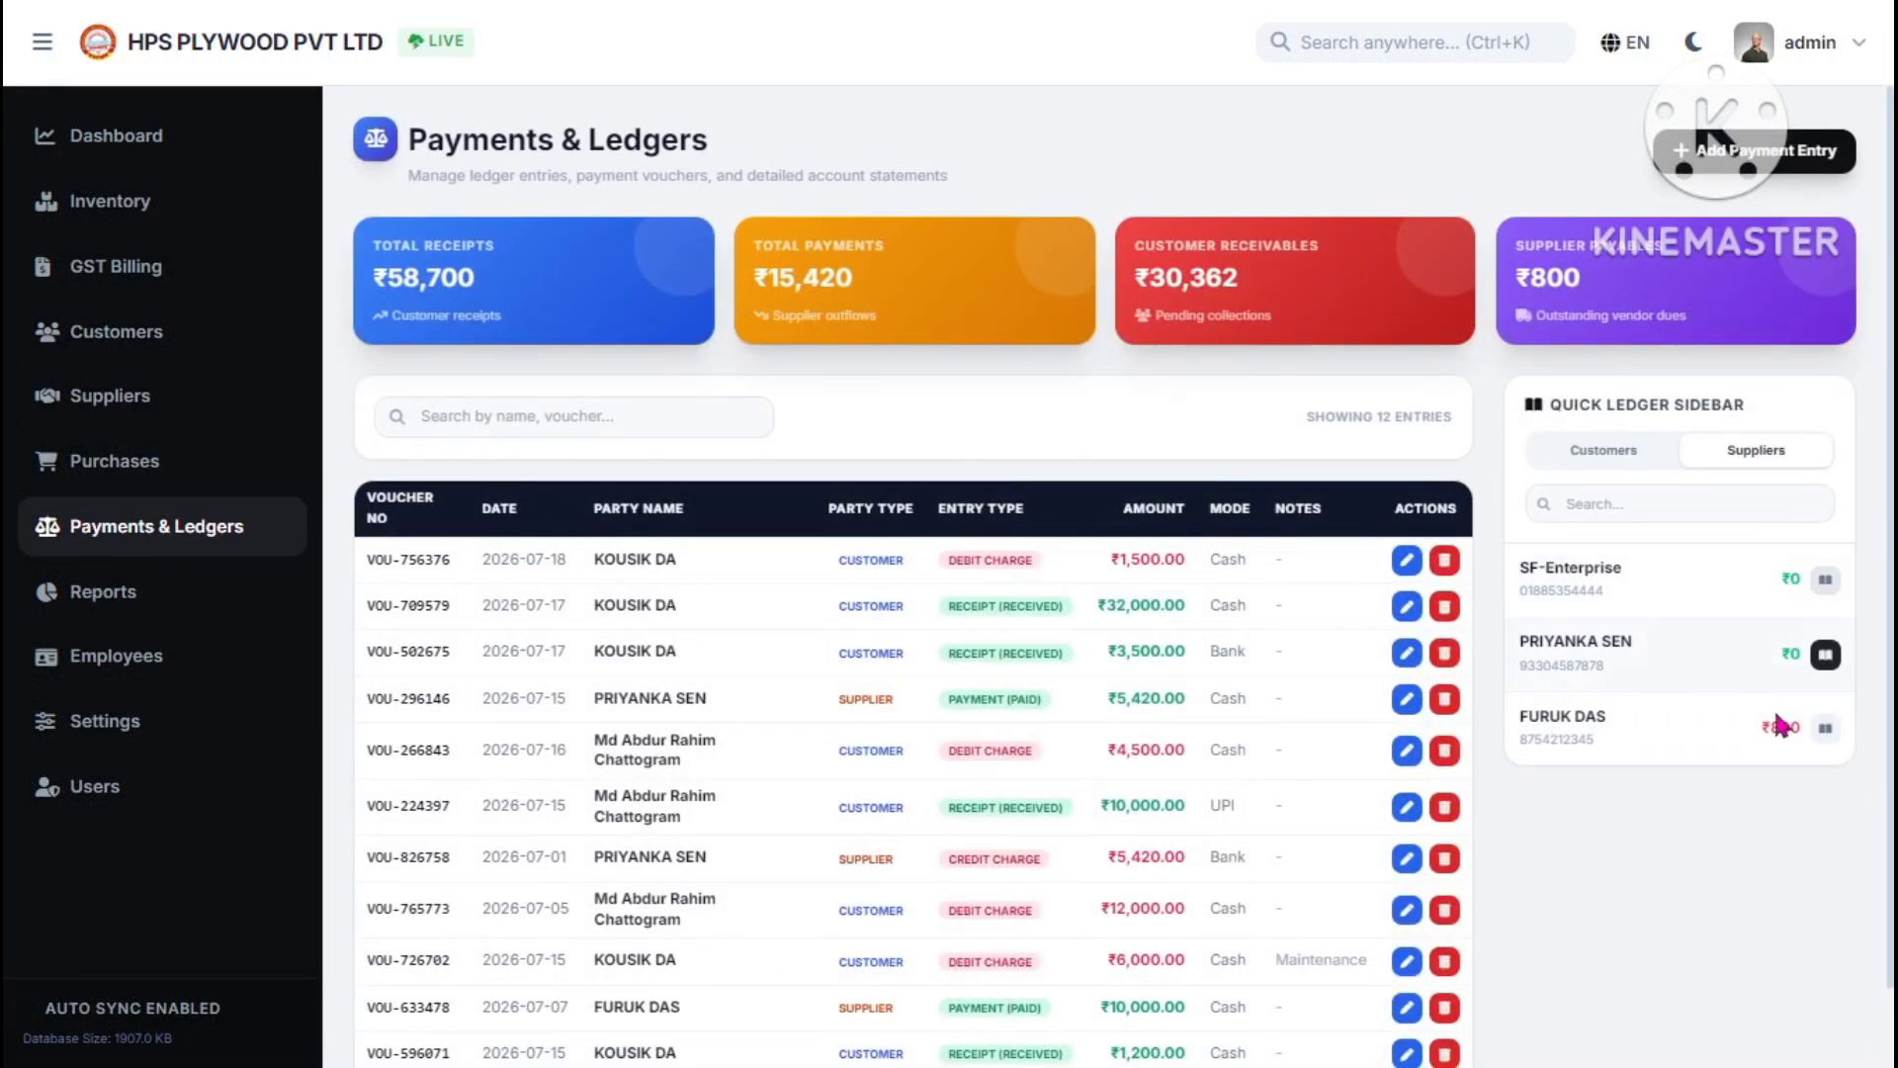
click(1637, 453)
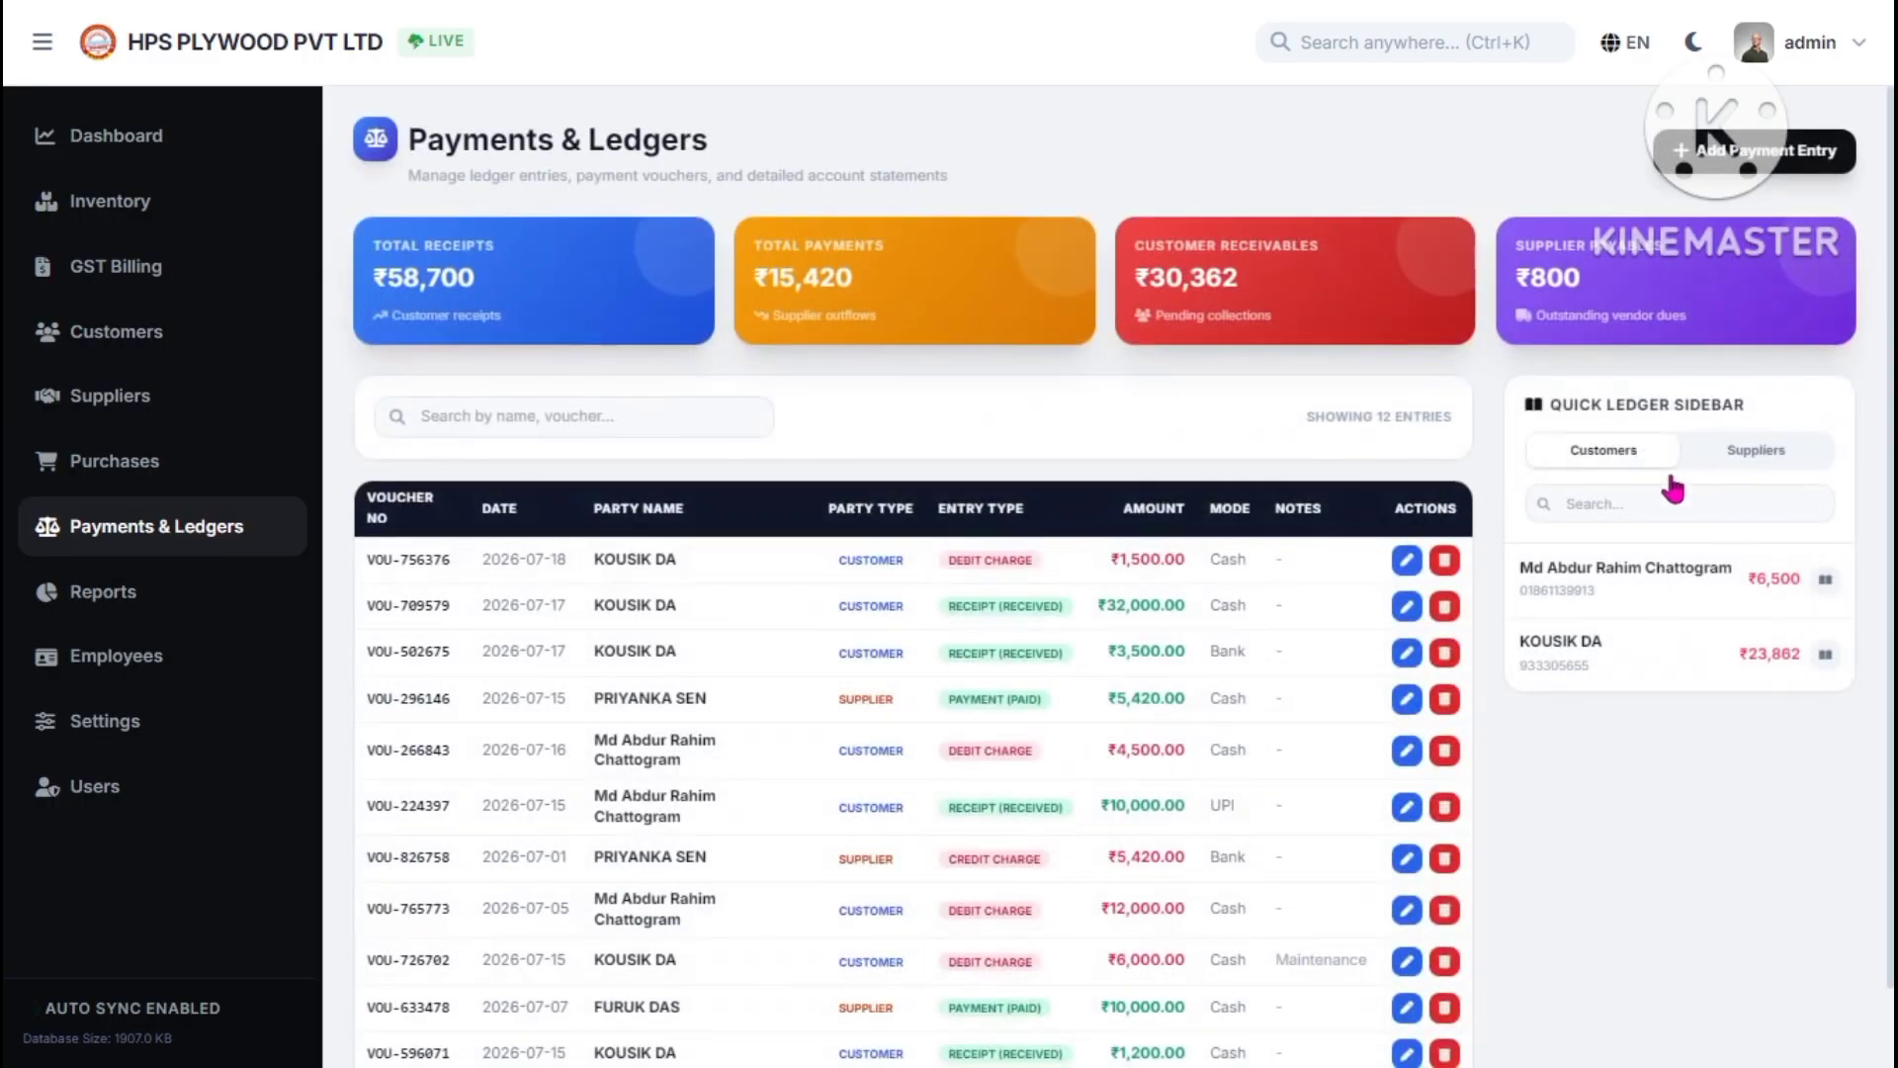
- Open the ₹6,500 customer's detailed account ledger and review its balance and invoice rows
click(1828, 583)
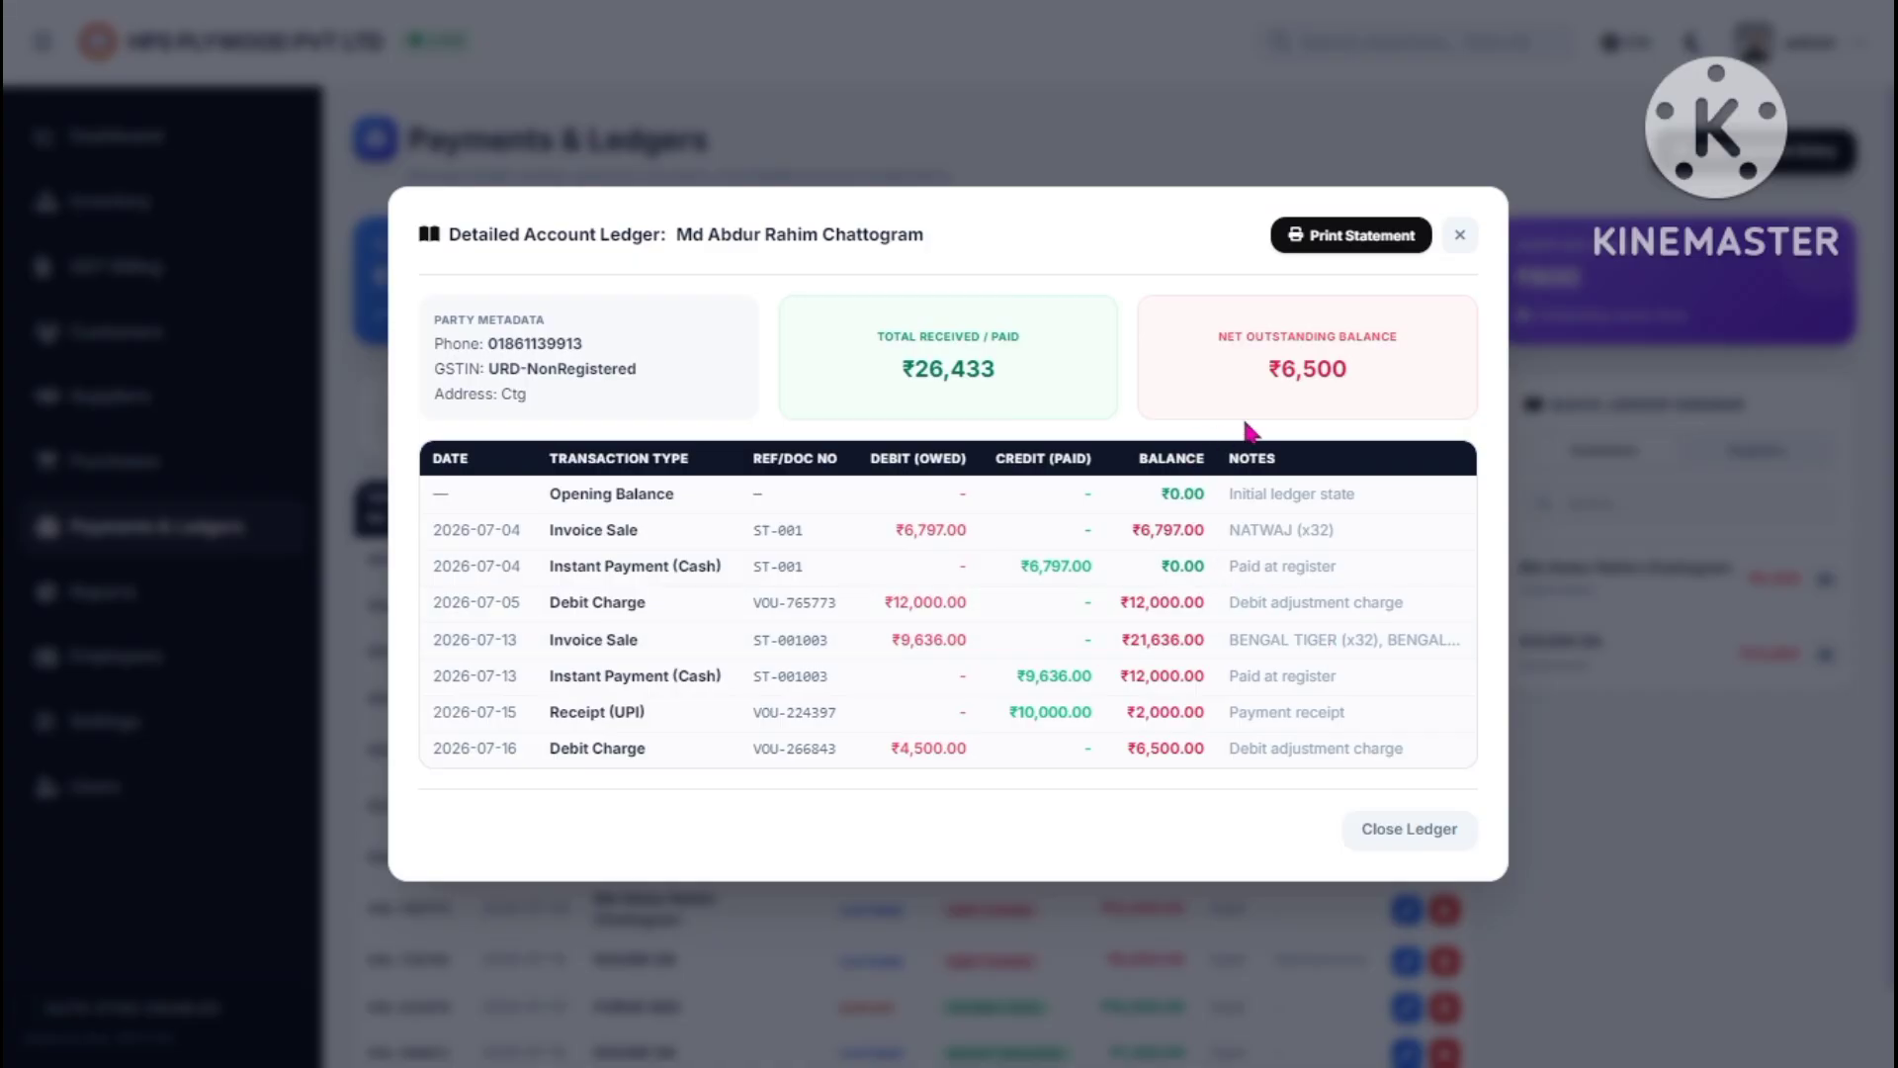
drag(1268, 369, 1350, 367)
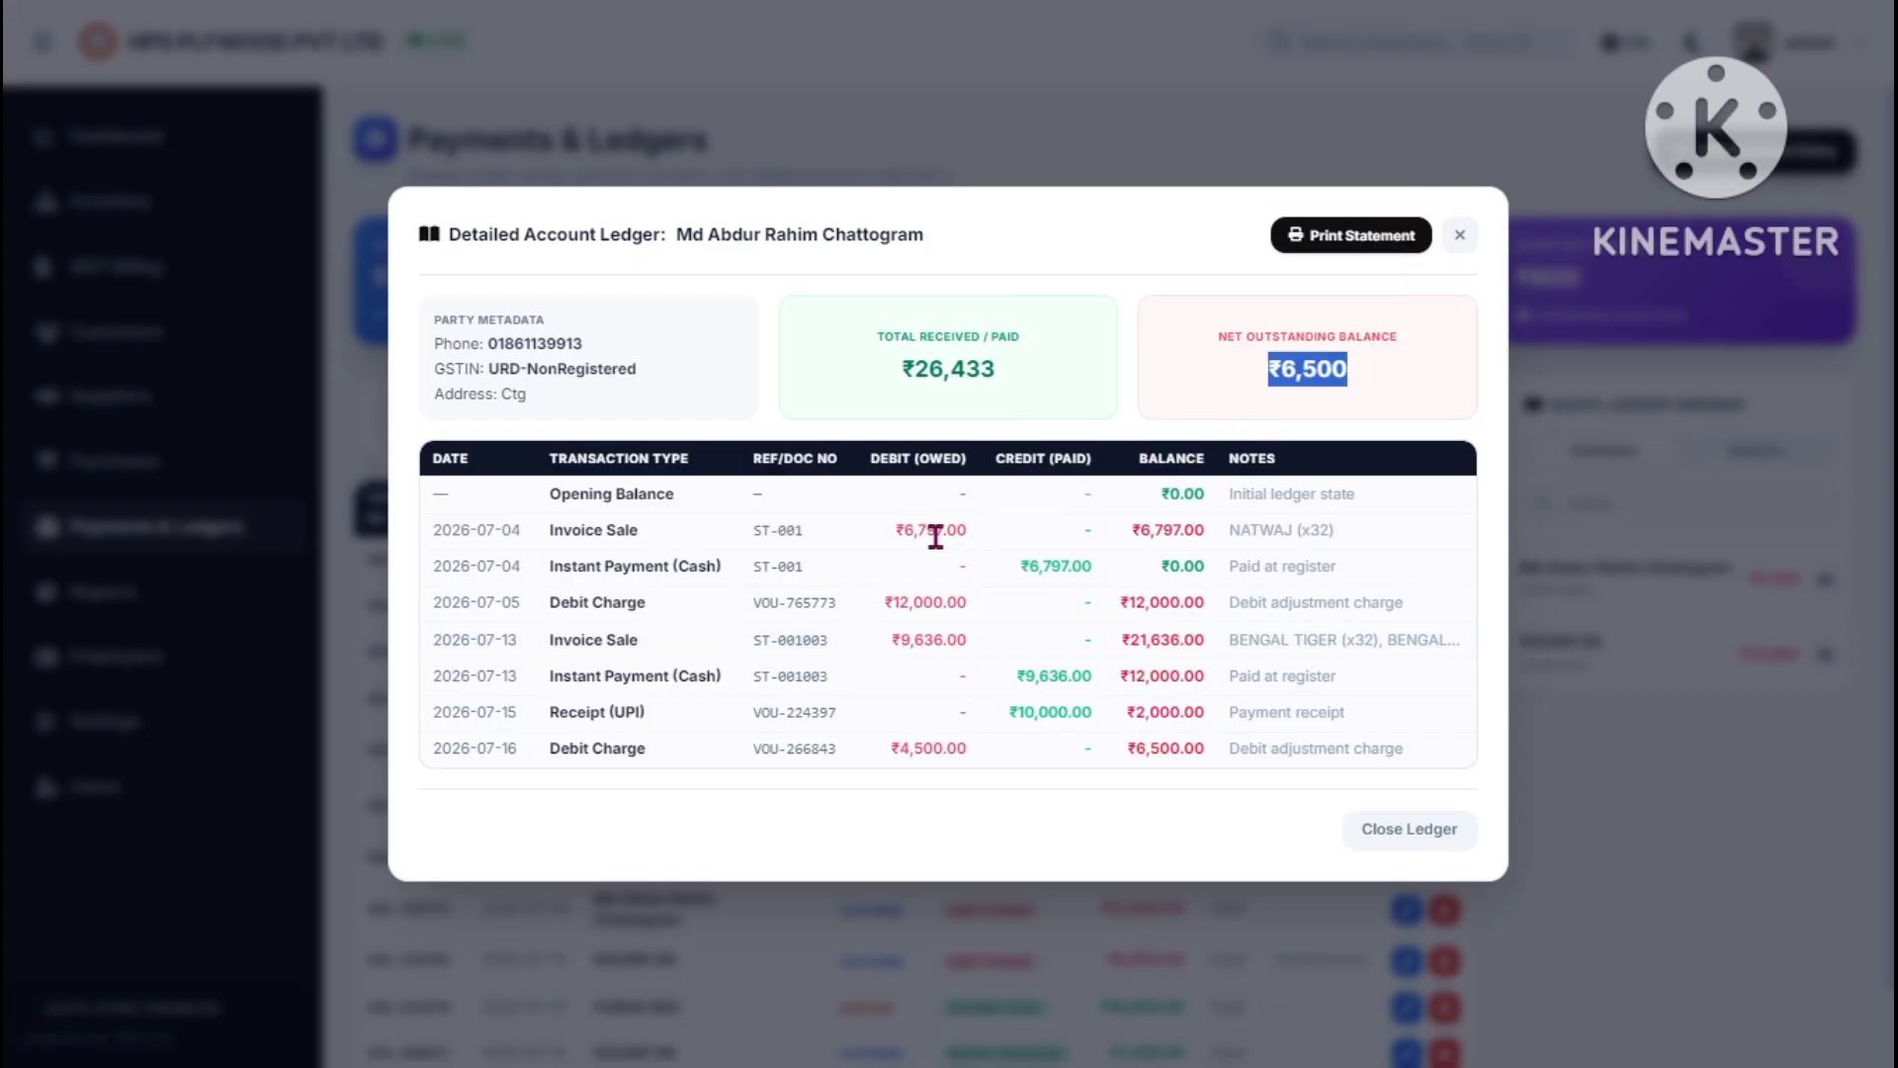
drag(914, 529, 976, 528)
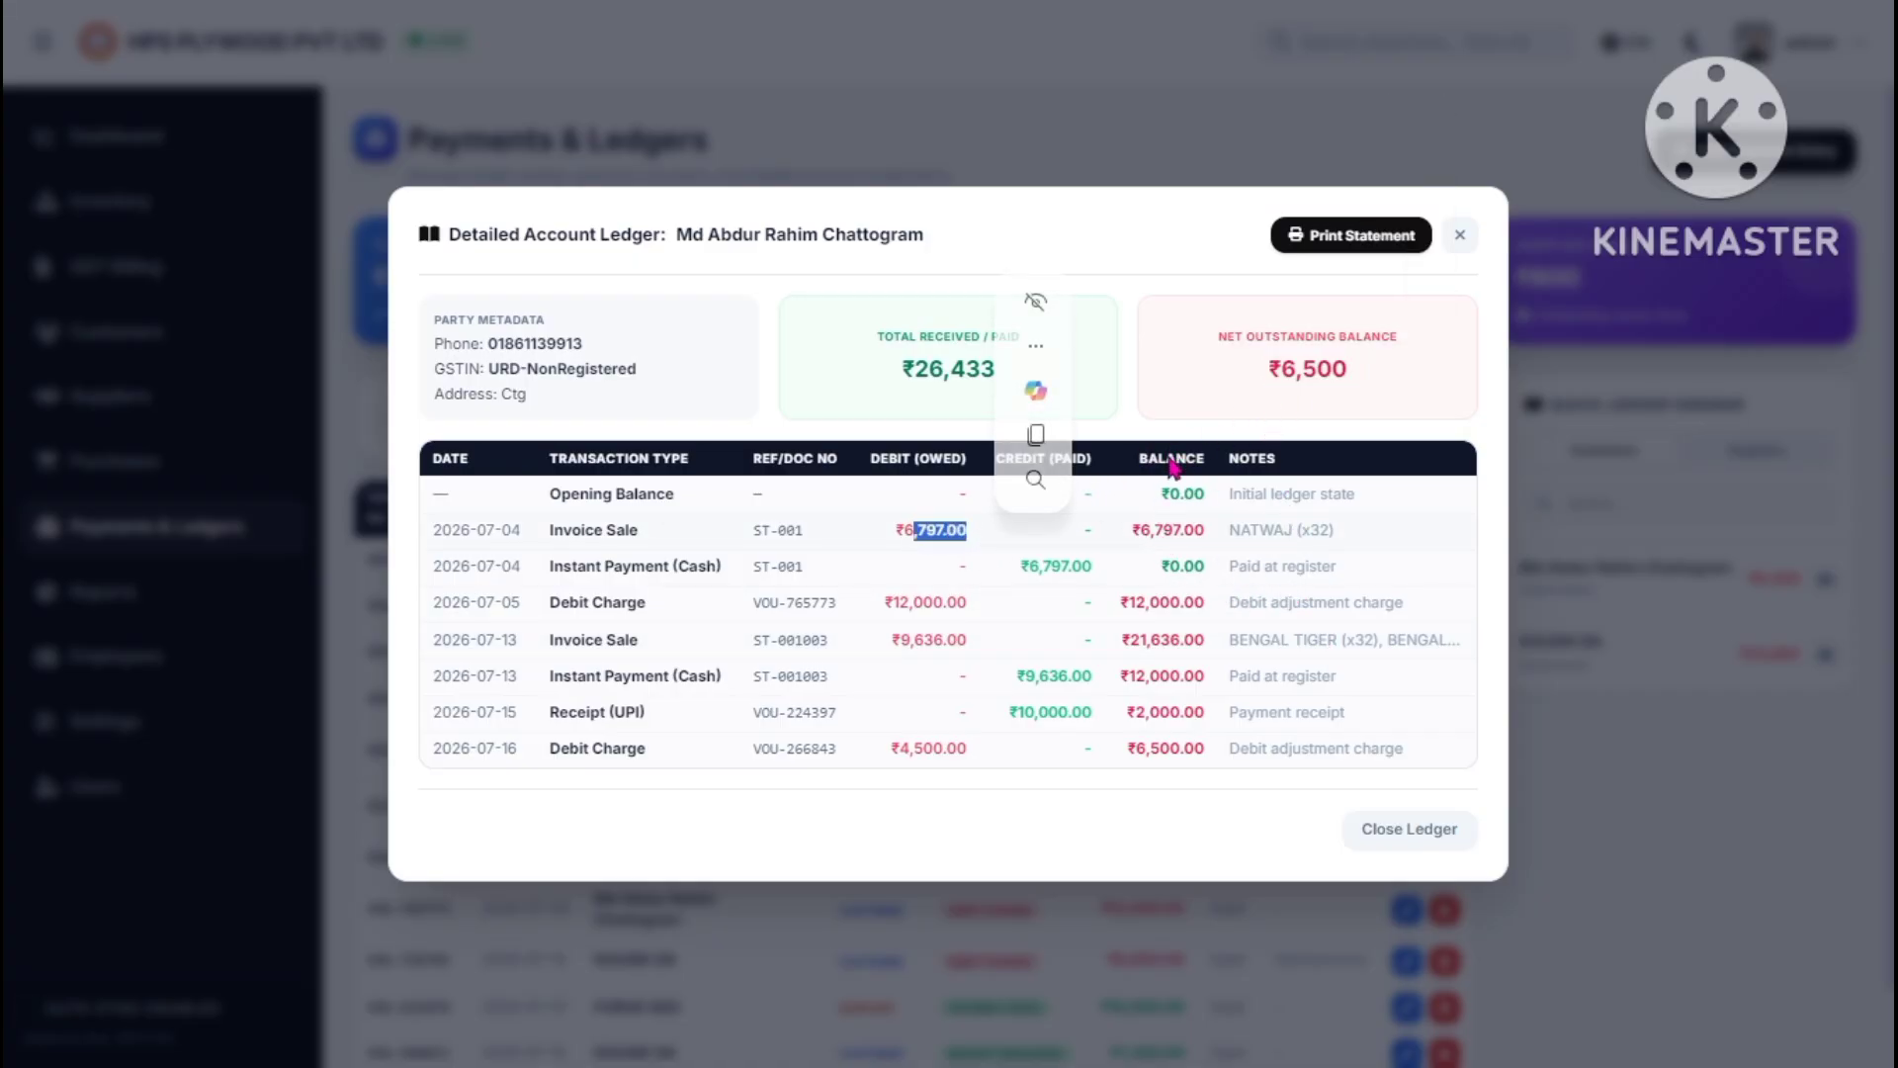
drag(1169, 457, 1170, 531)
click(1150, 701)
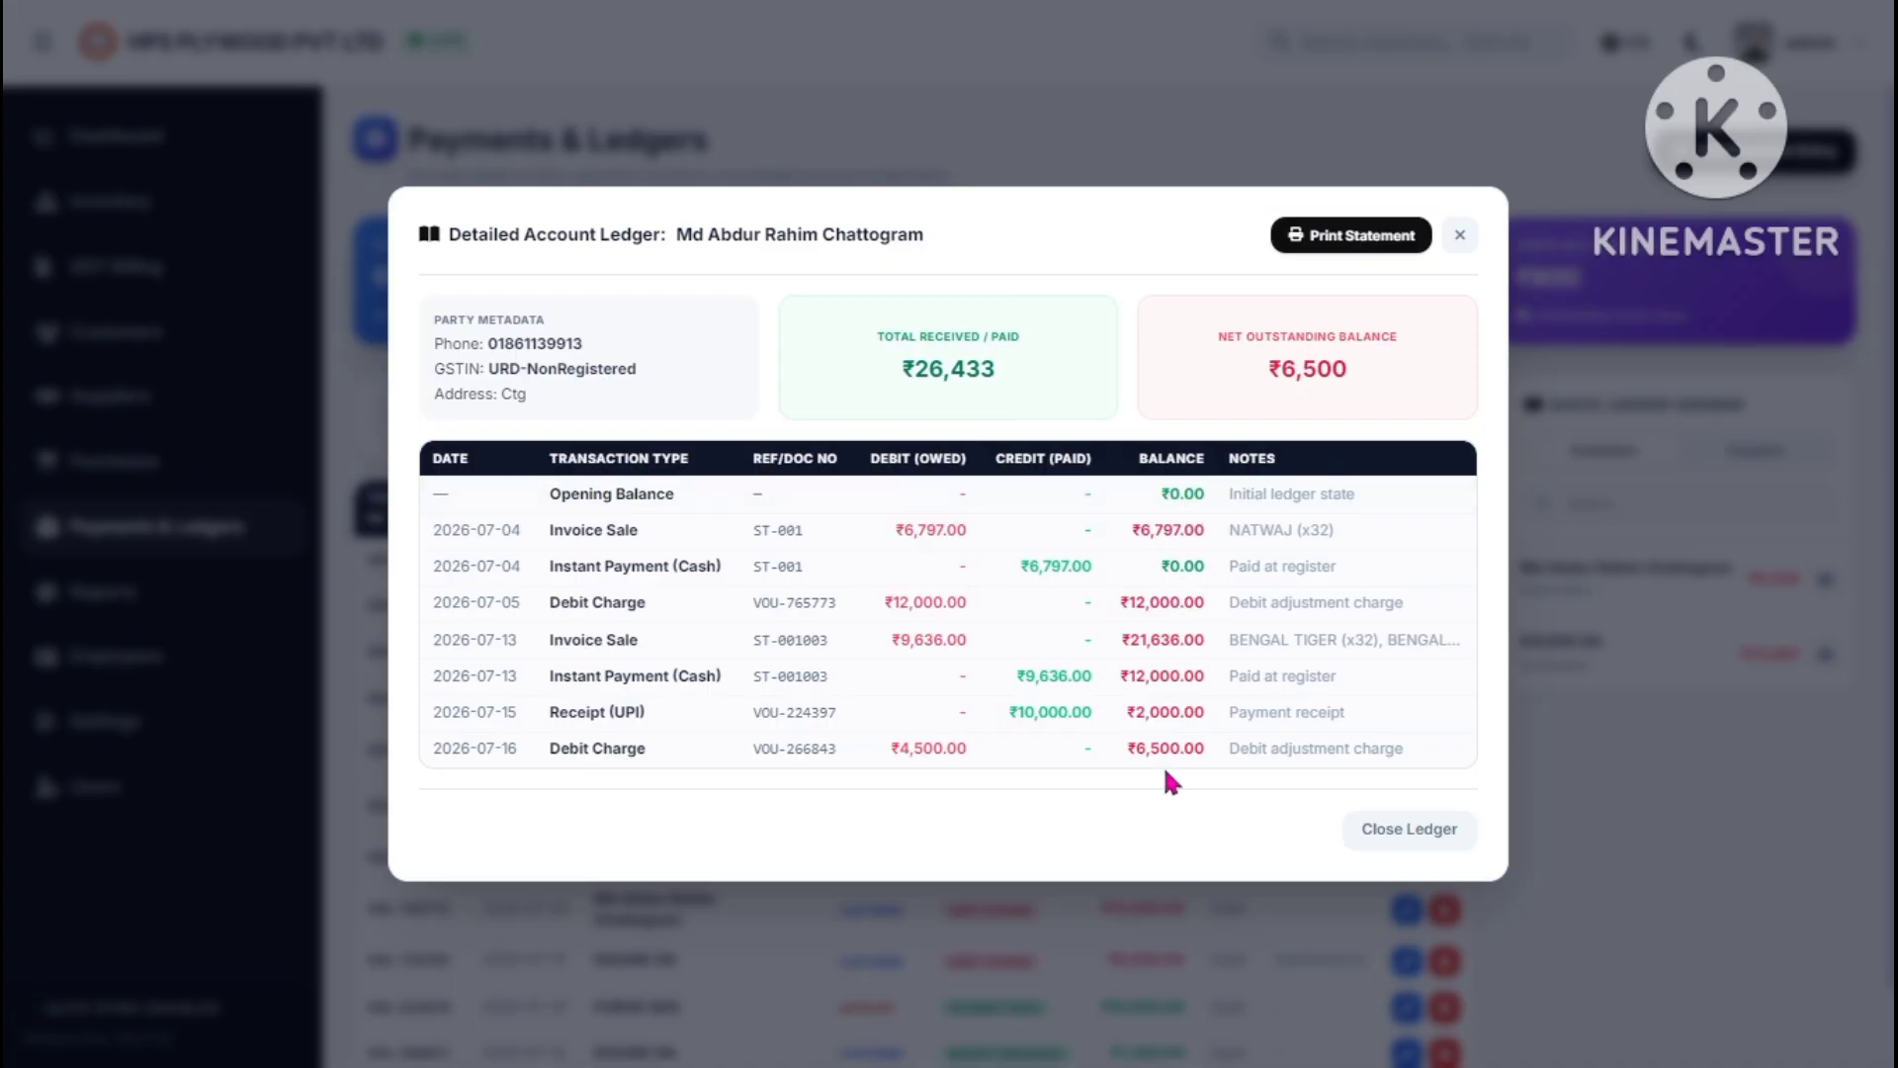
- Print the customer's ledger statement, return to the ERP tab and close the ledger
click(1351, 244)
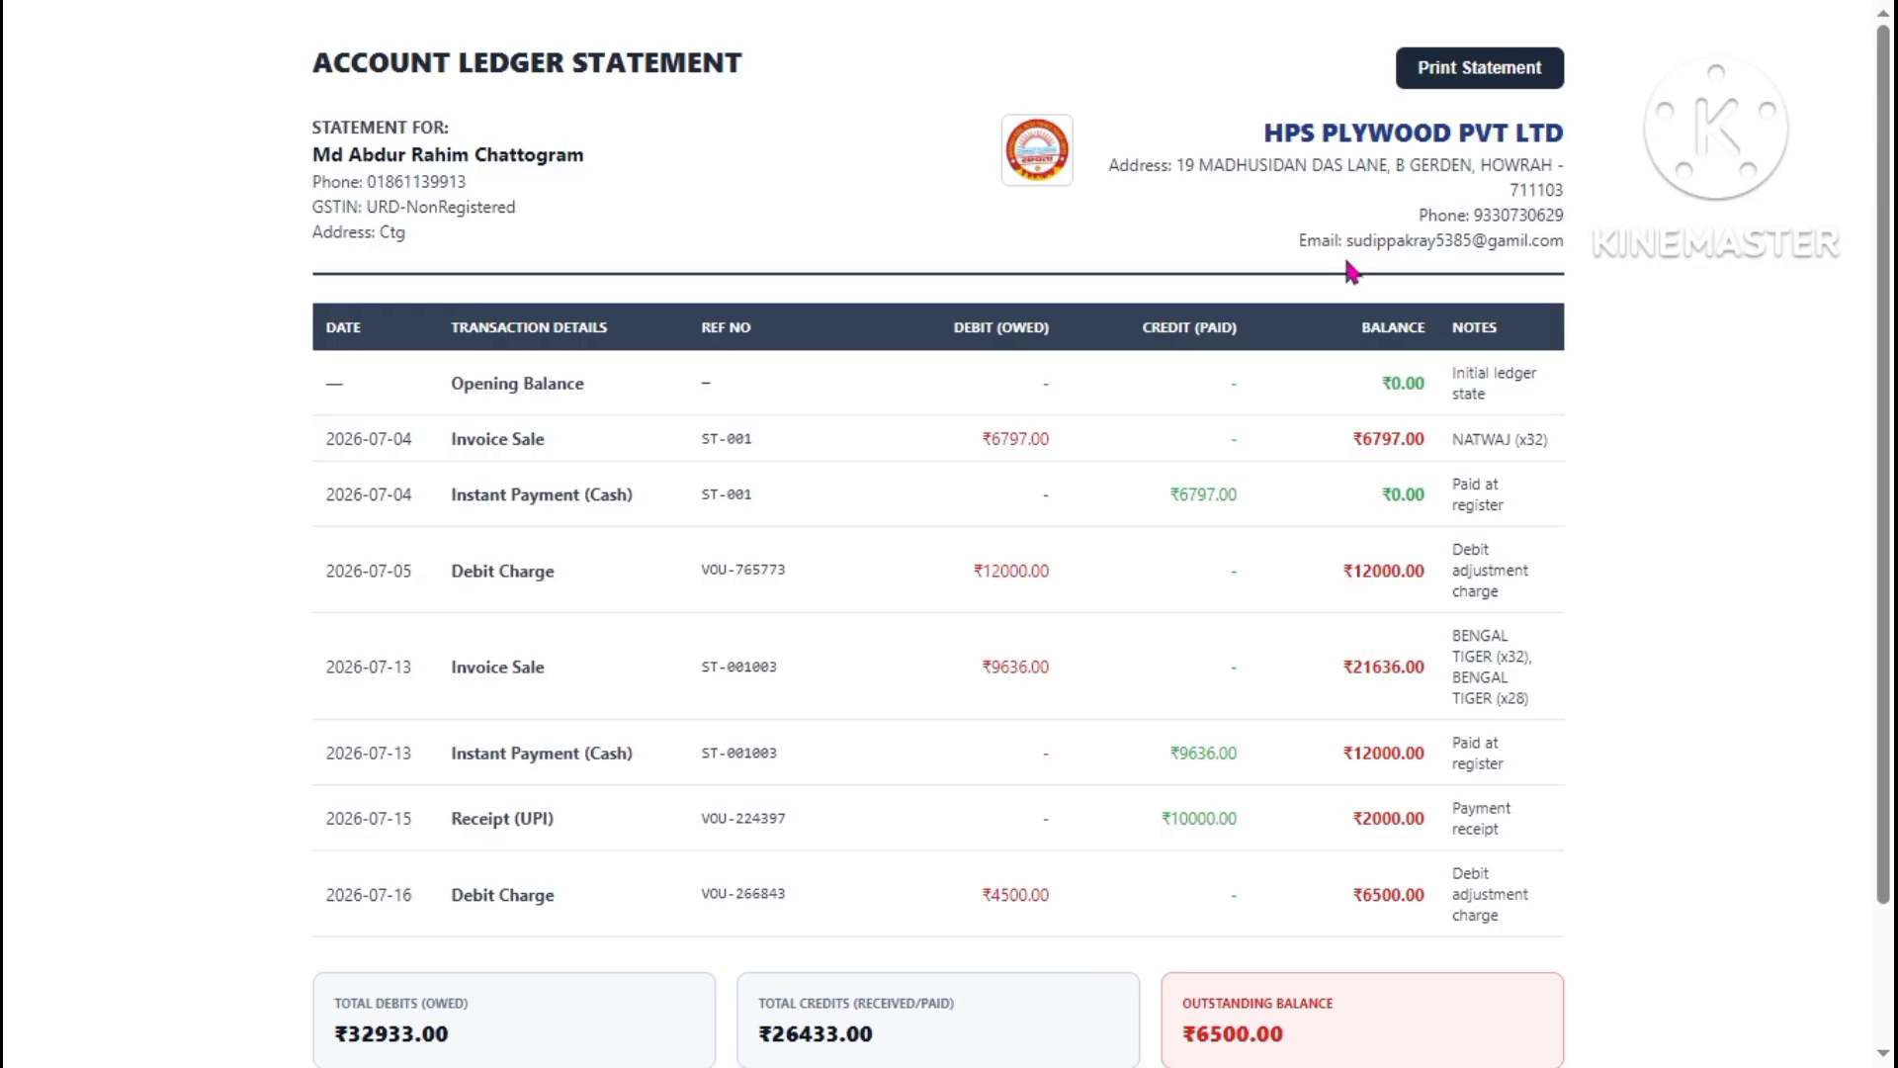
mouse_move(1046, 12)
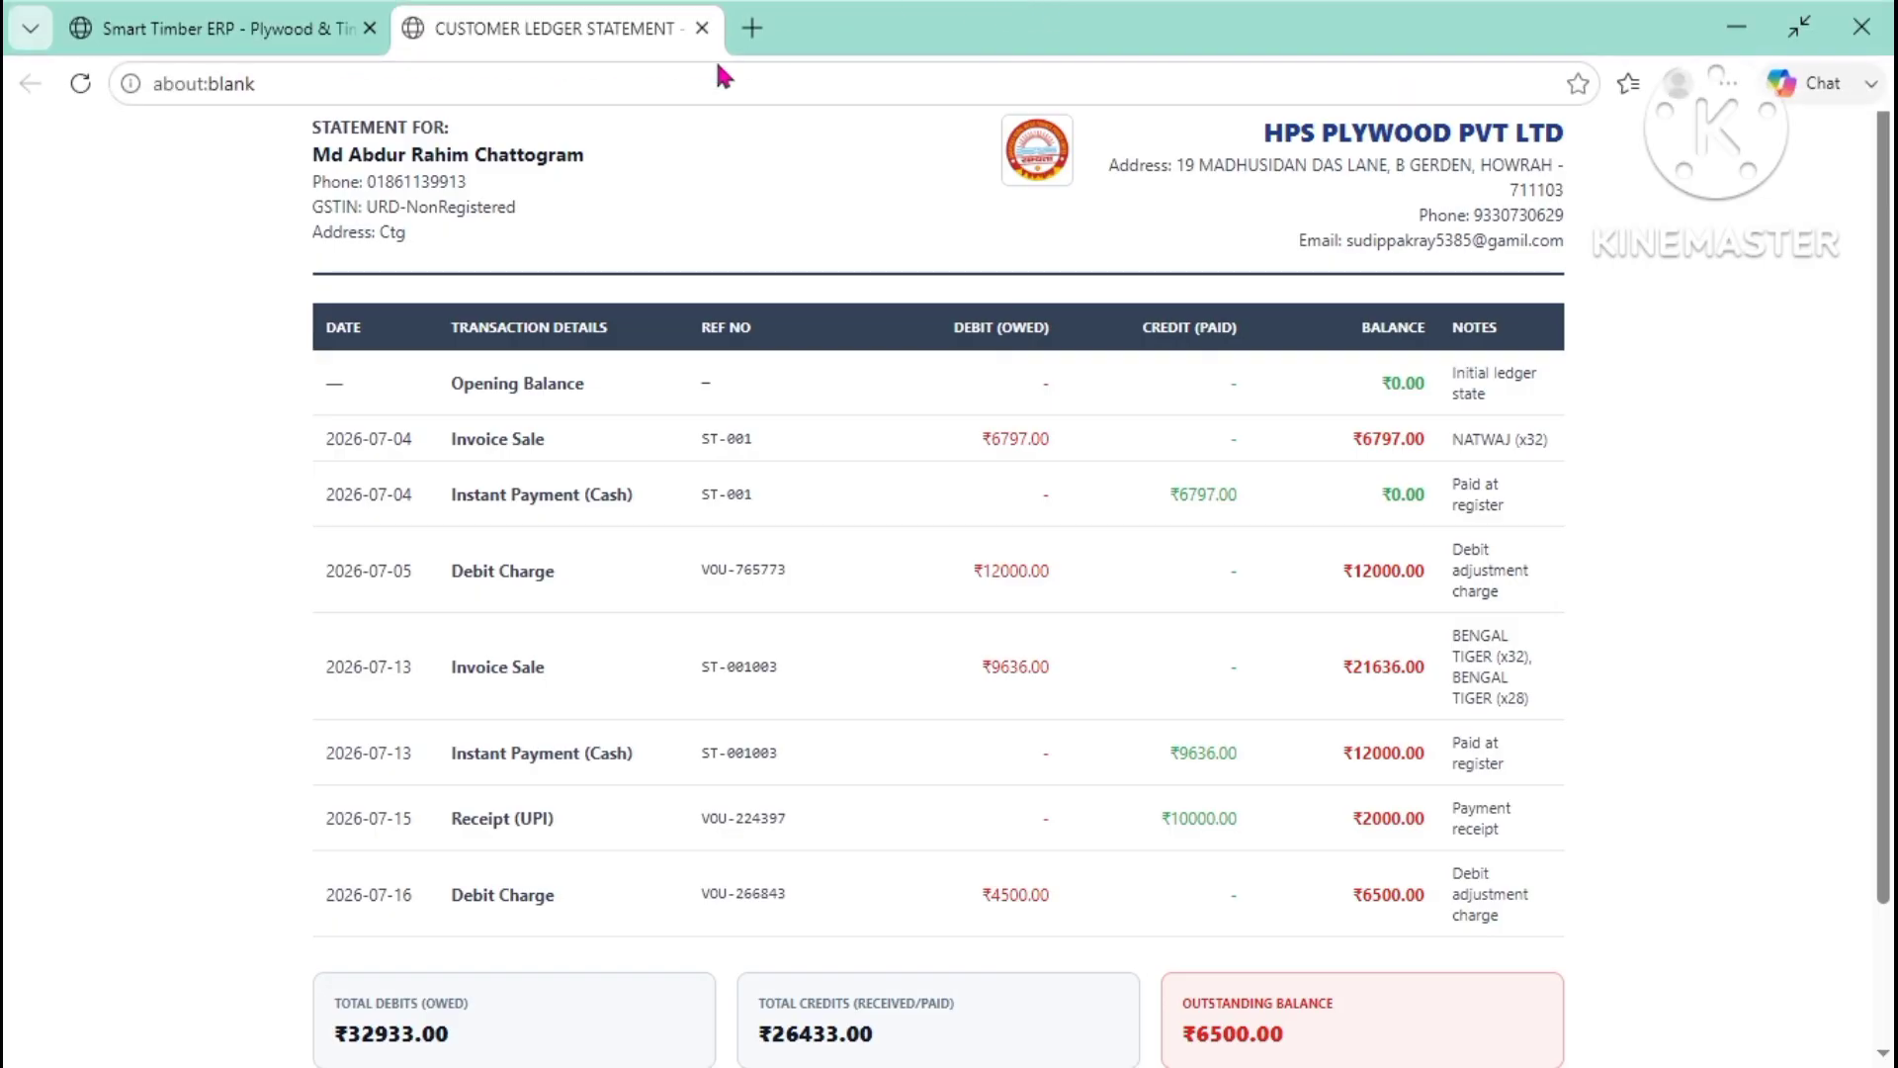
click(146, 28)
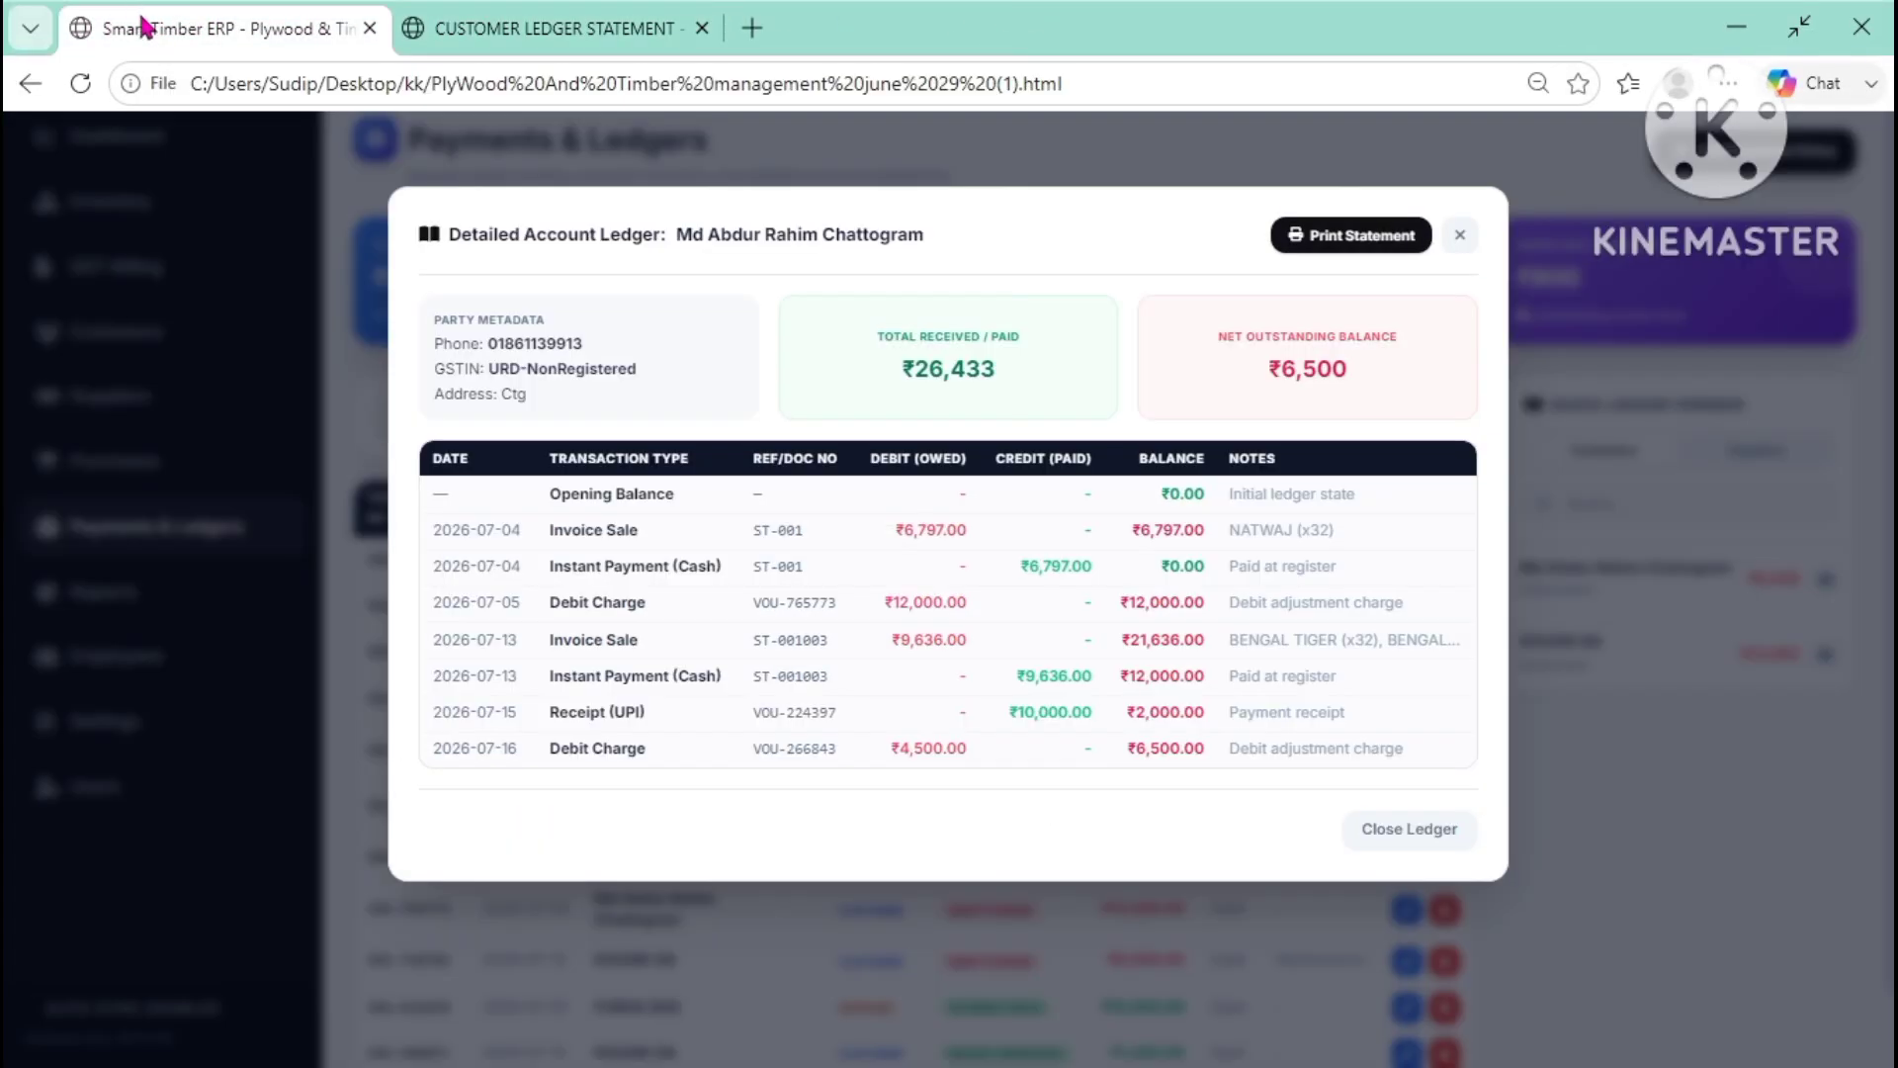
click(1460, 237)
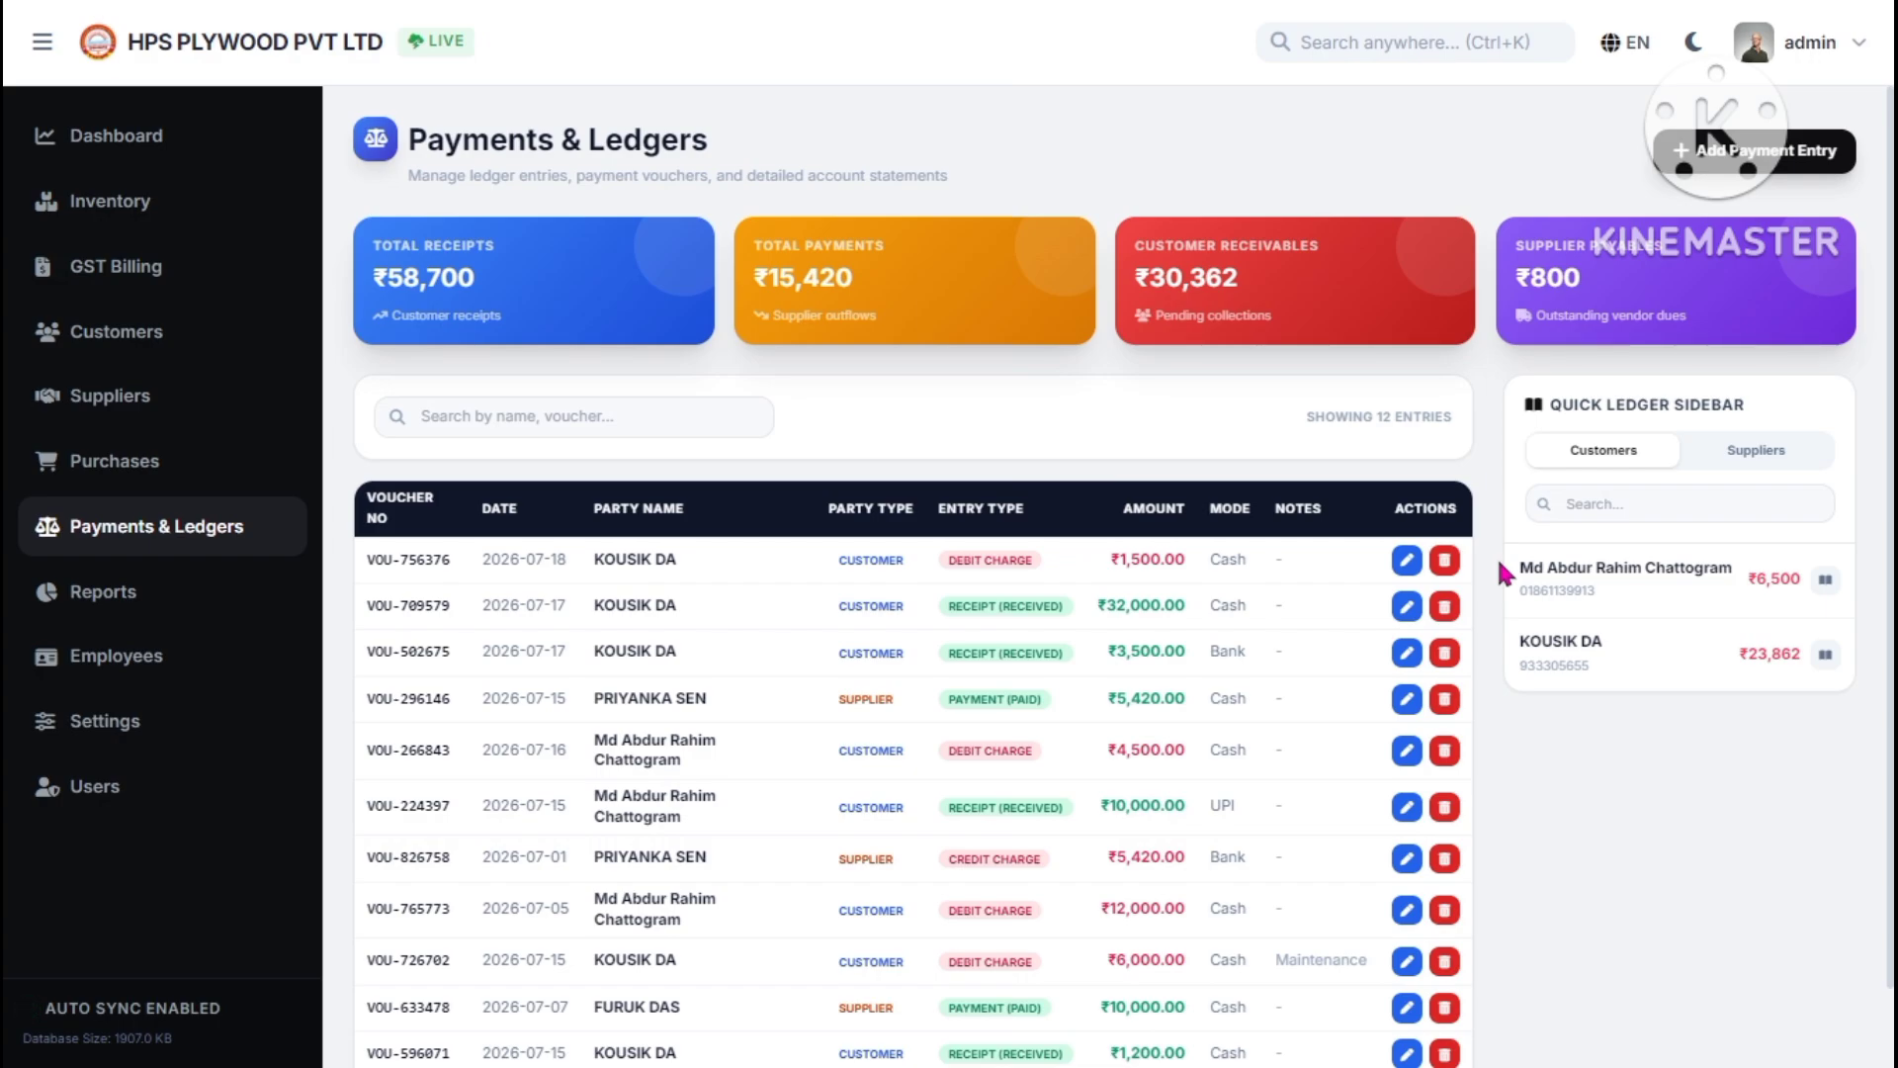
drag(1757, 582, 1817, 599)
click(1770, 597)
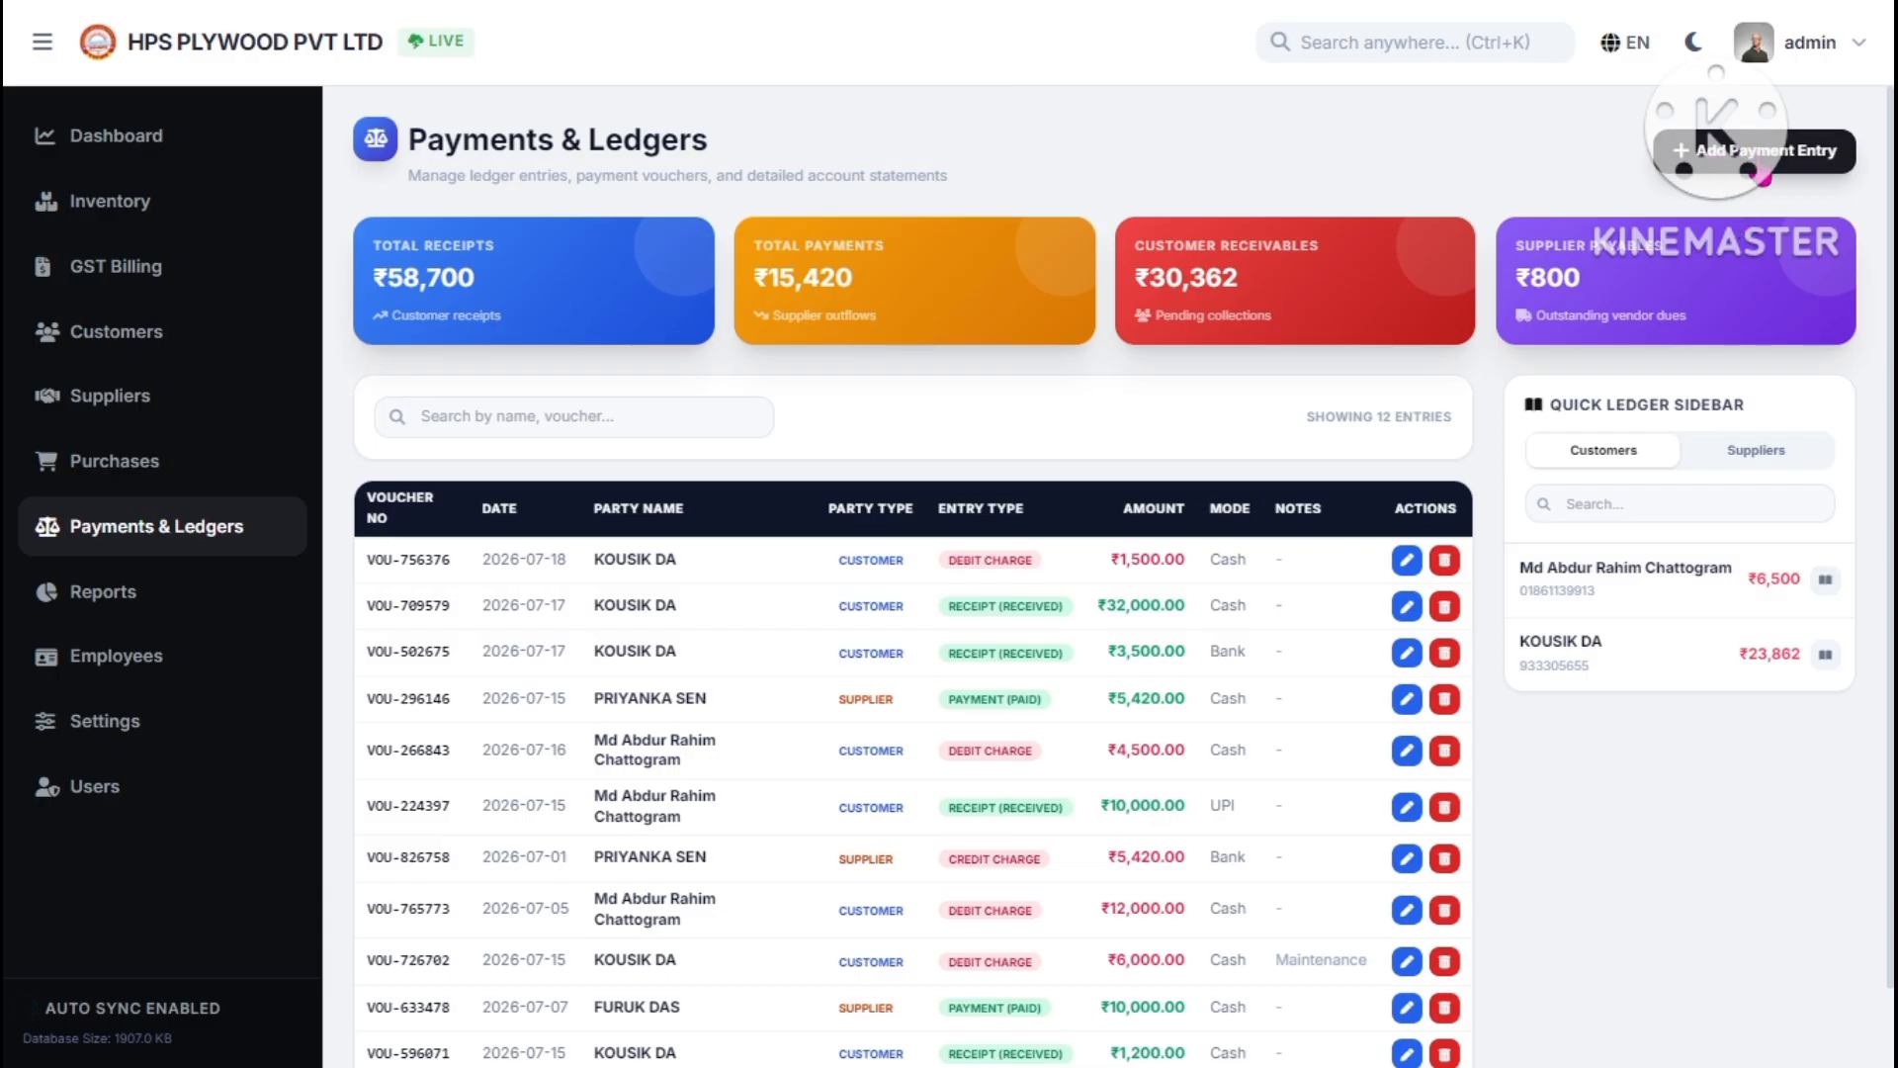
- Start a new entry with the ₹6,500 customer as party and Receipt as entry type
click(1716, 148)
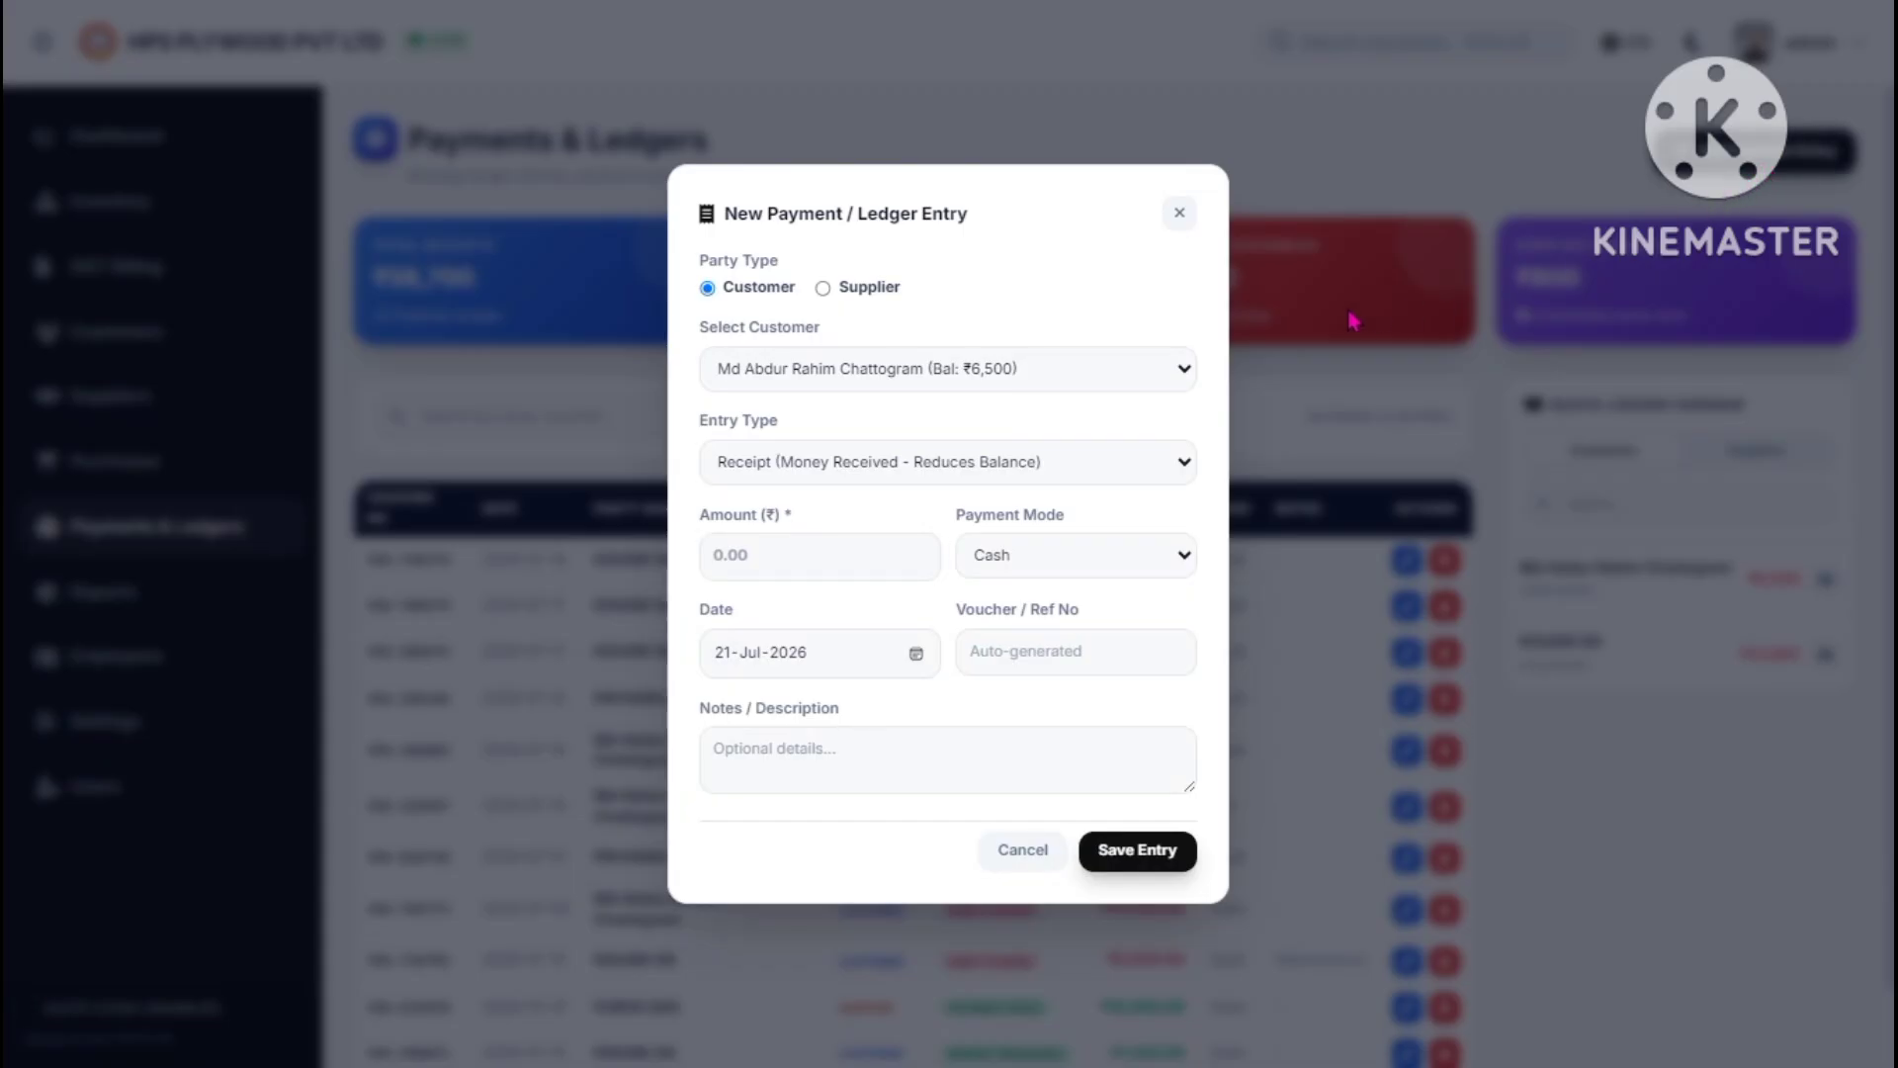
click(877, 293)
click(879, 366)
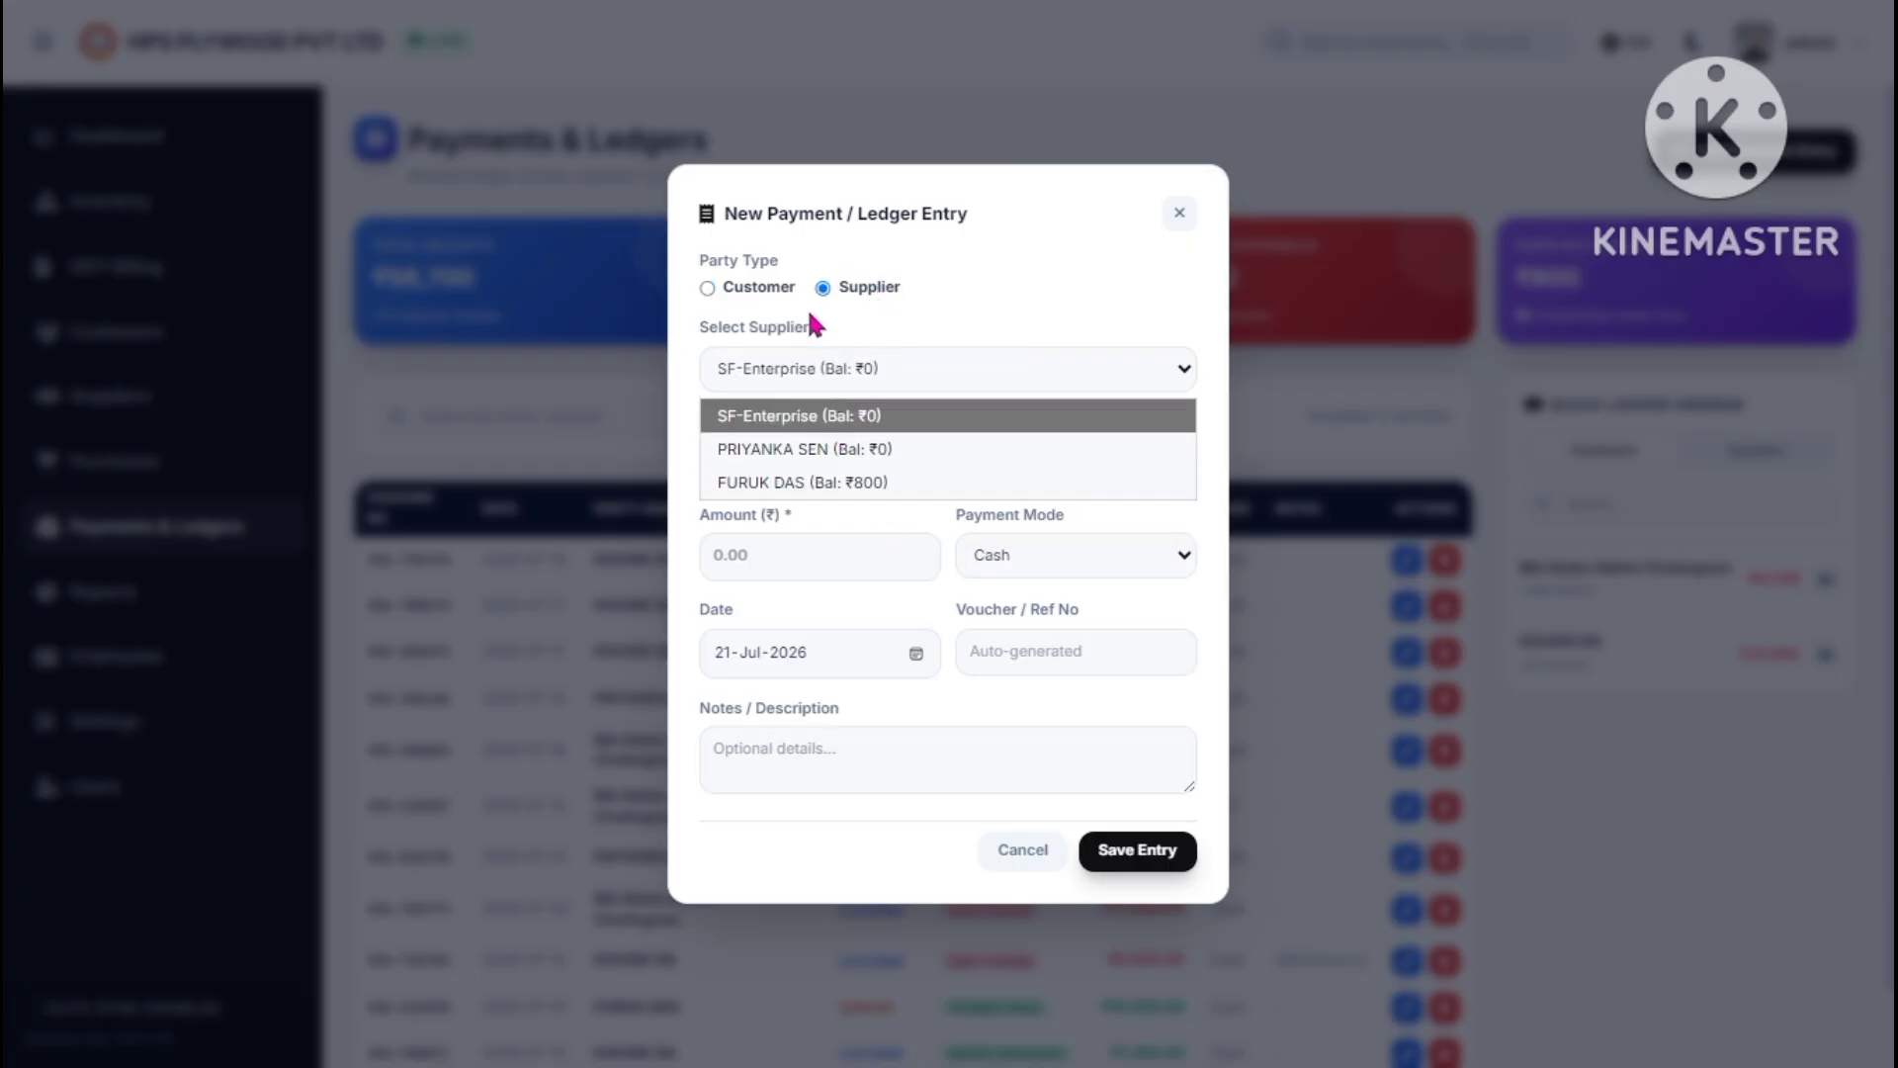
click(787, 288)
click(868, 365)
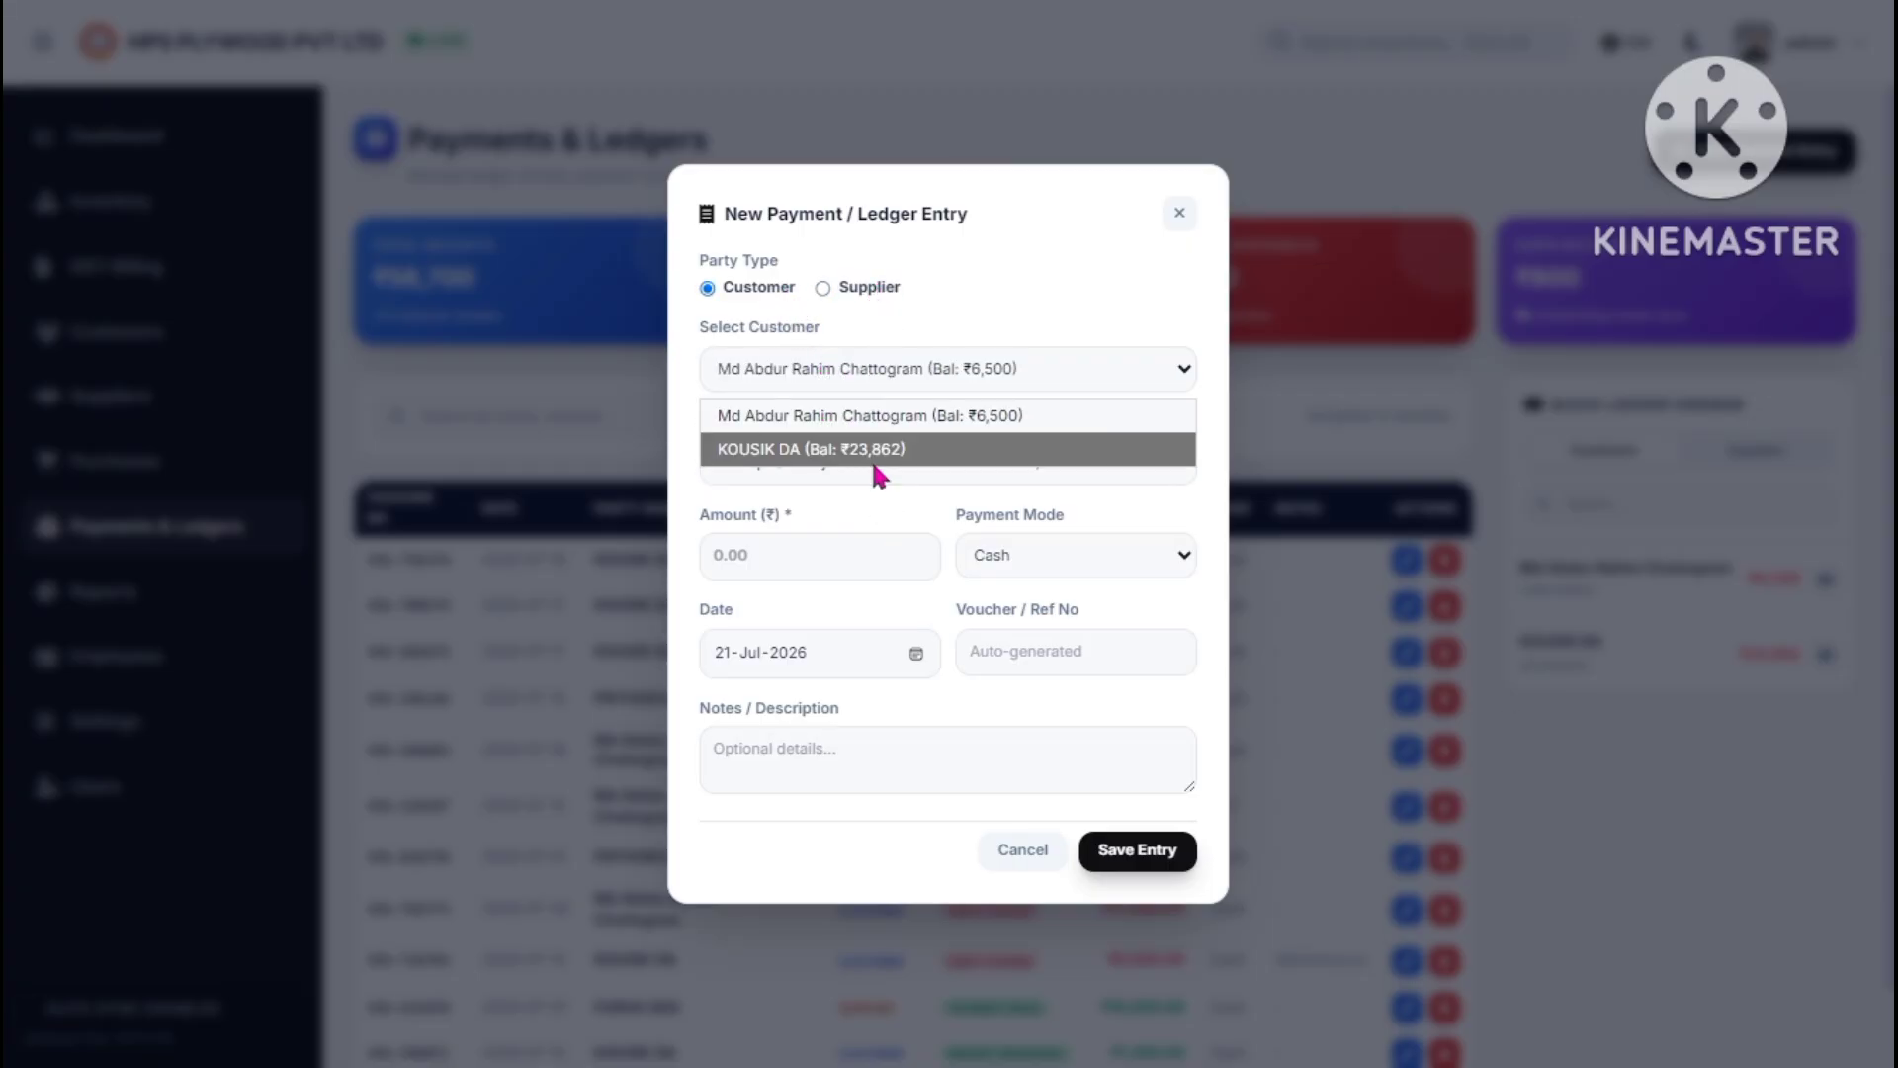
click(866, 421)
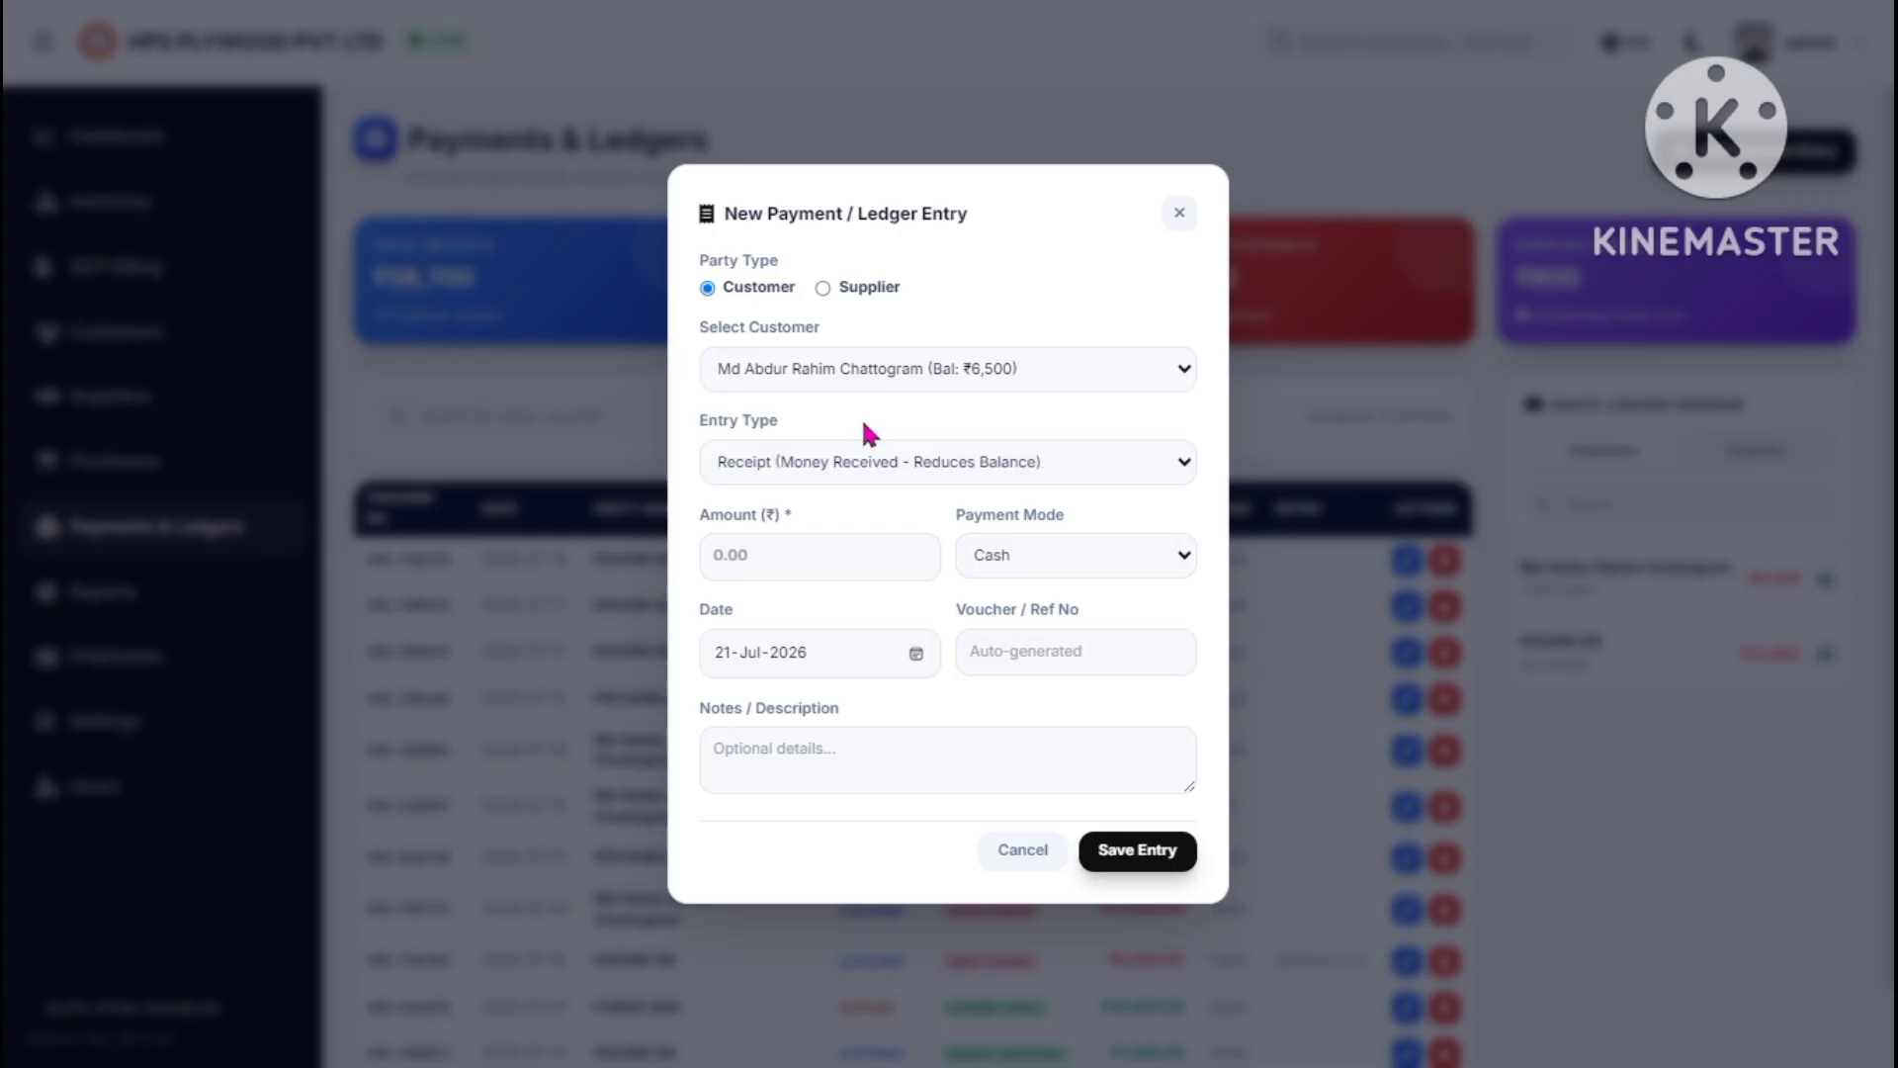
click(880, 470)
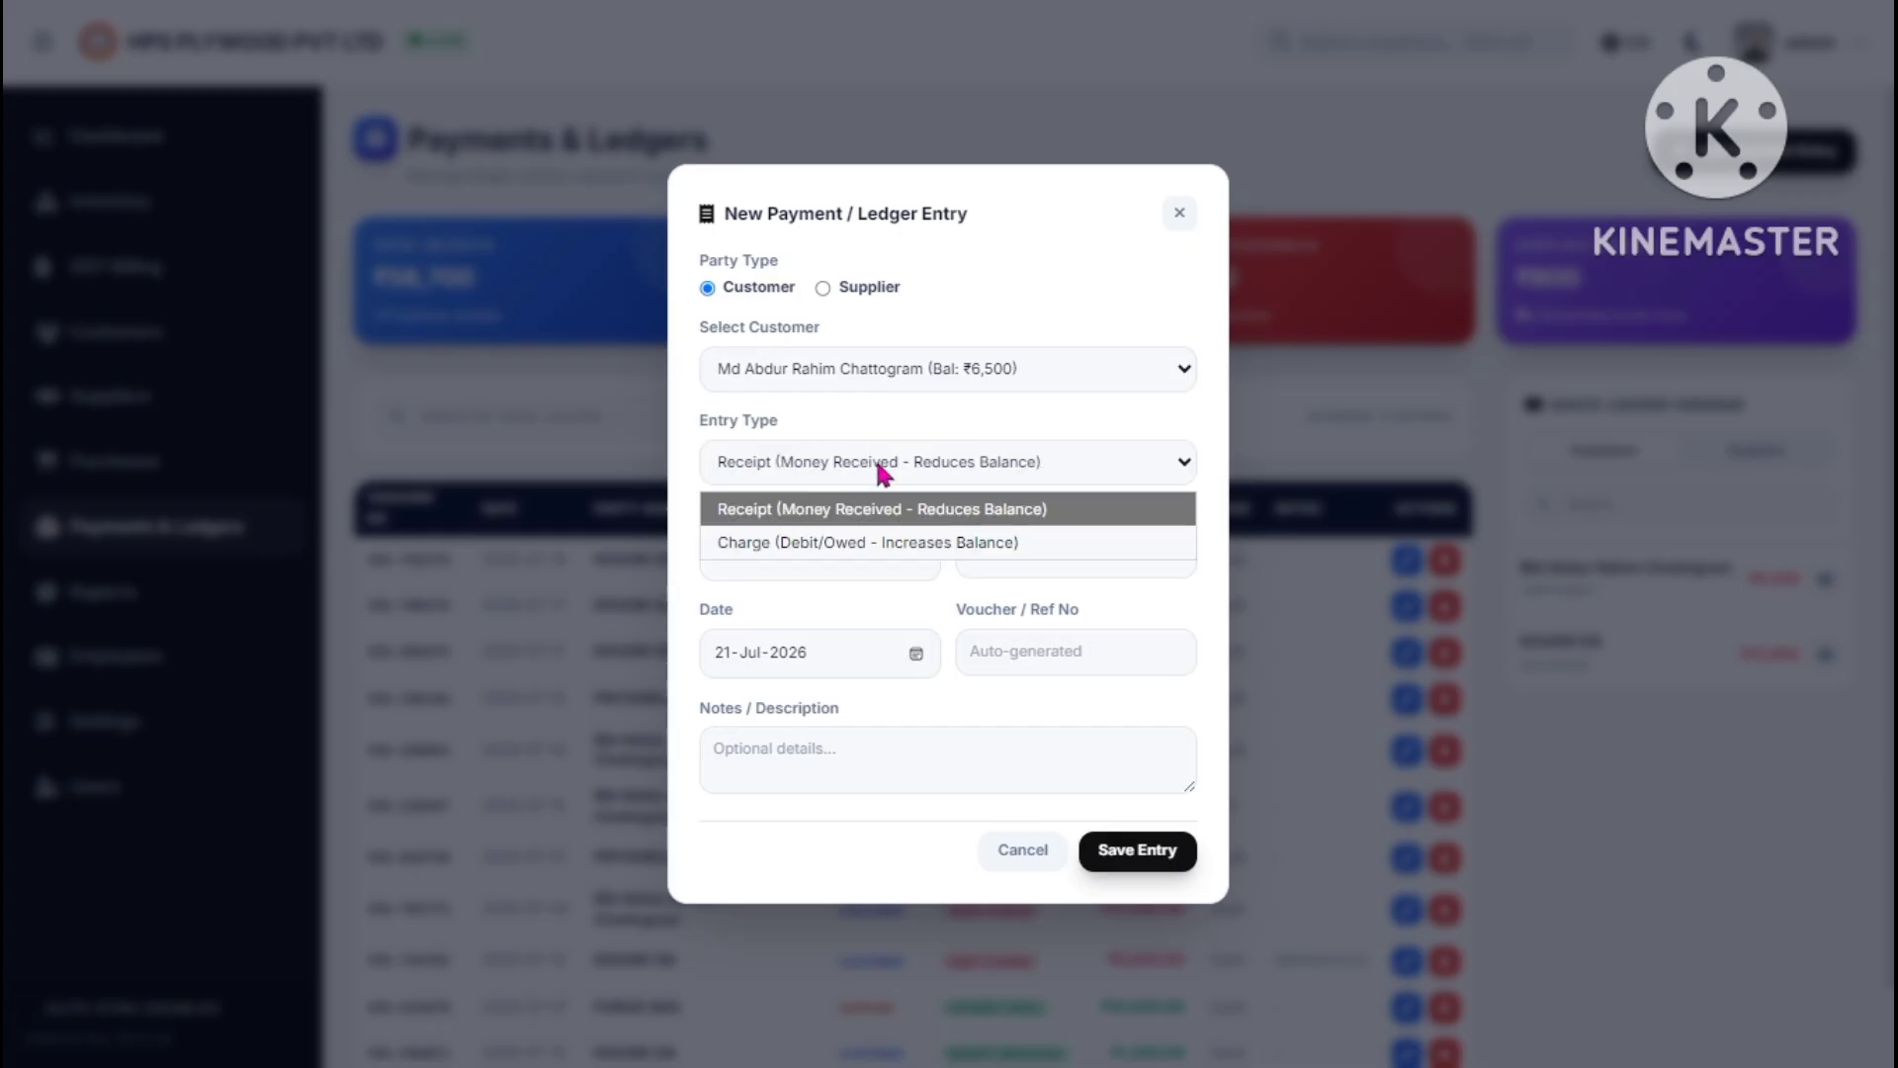
click(808, 516)
- Enter amount 5000, choose UPI / QR as payment mode, and save the receipt
click(803, 561)
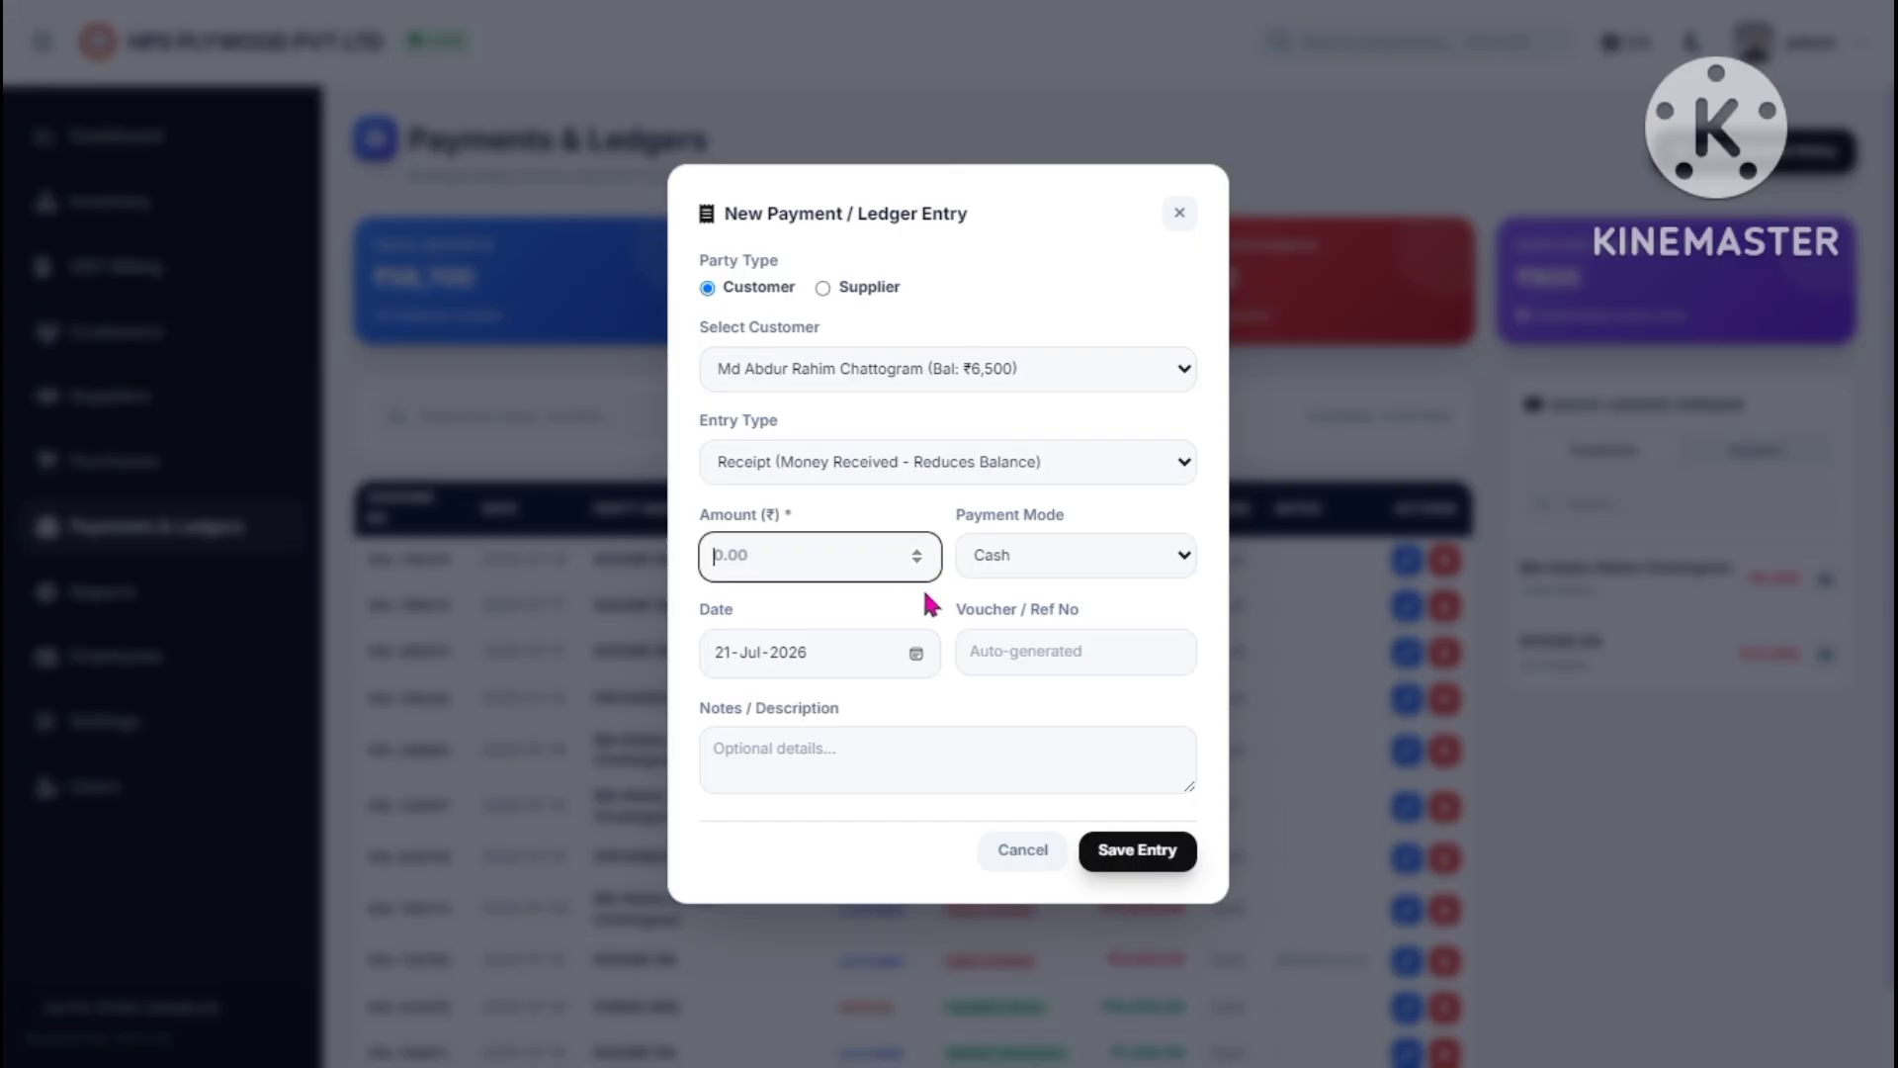
text(5000)
click(1004, 538)
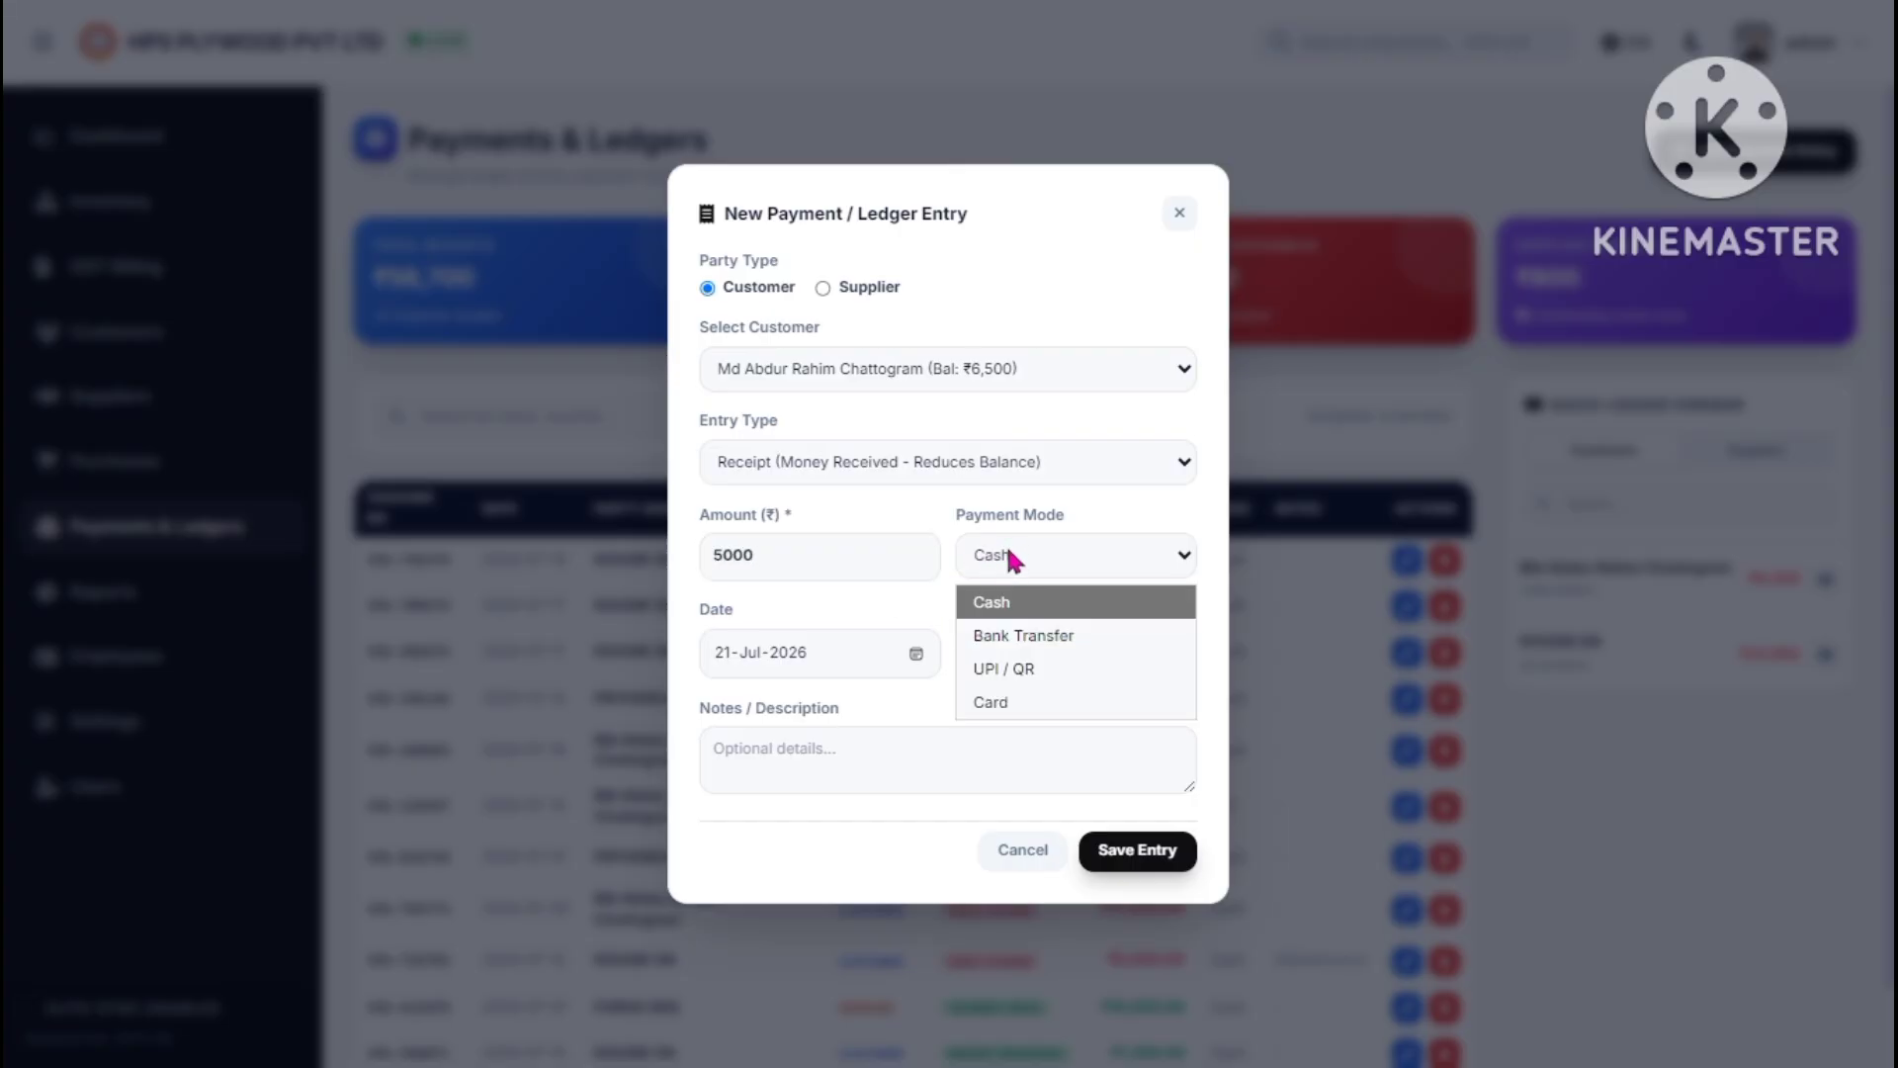
click(1028, 669)
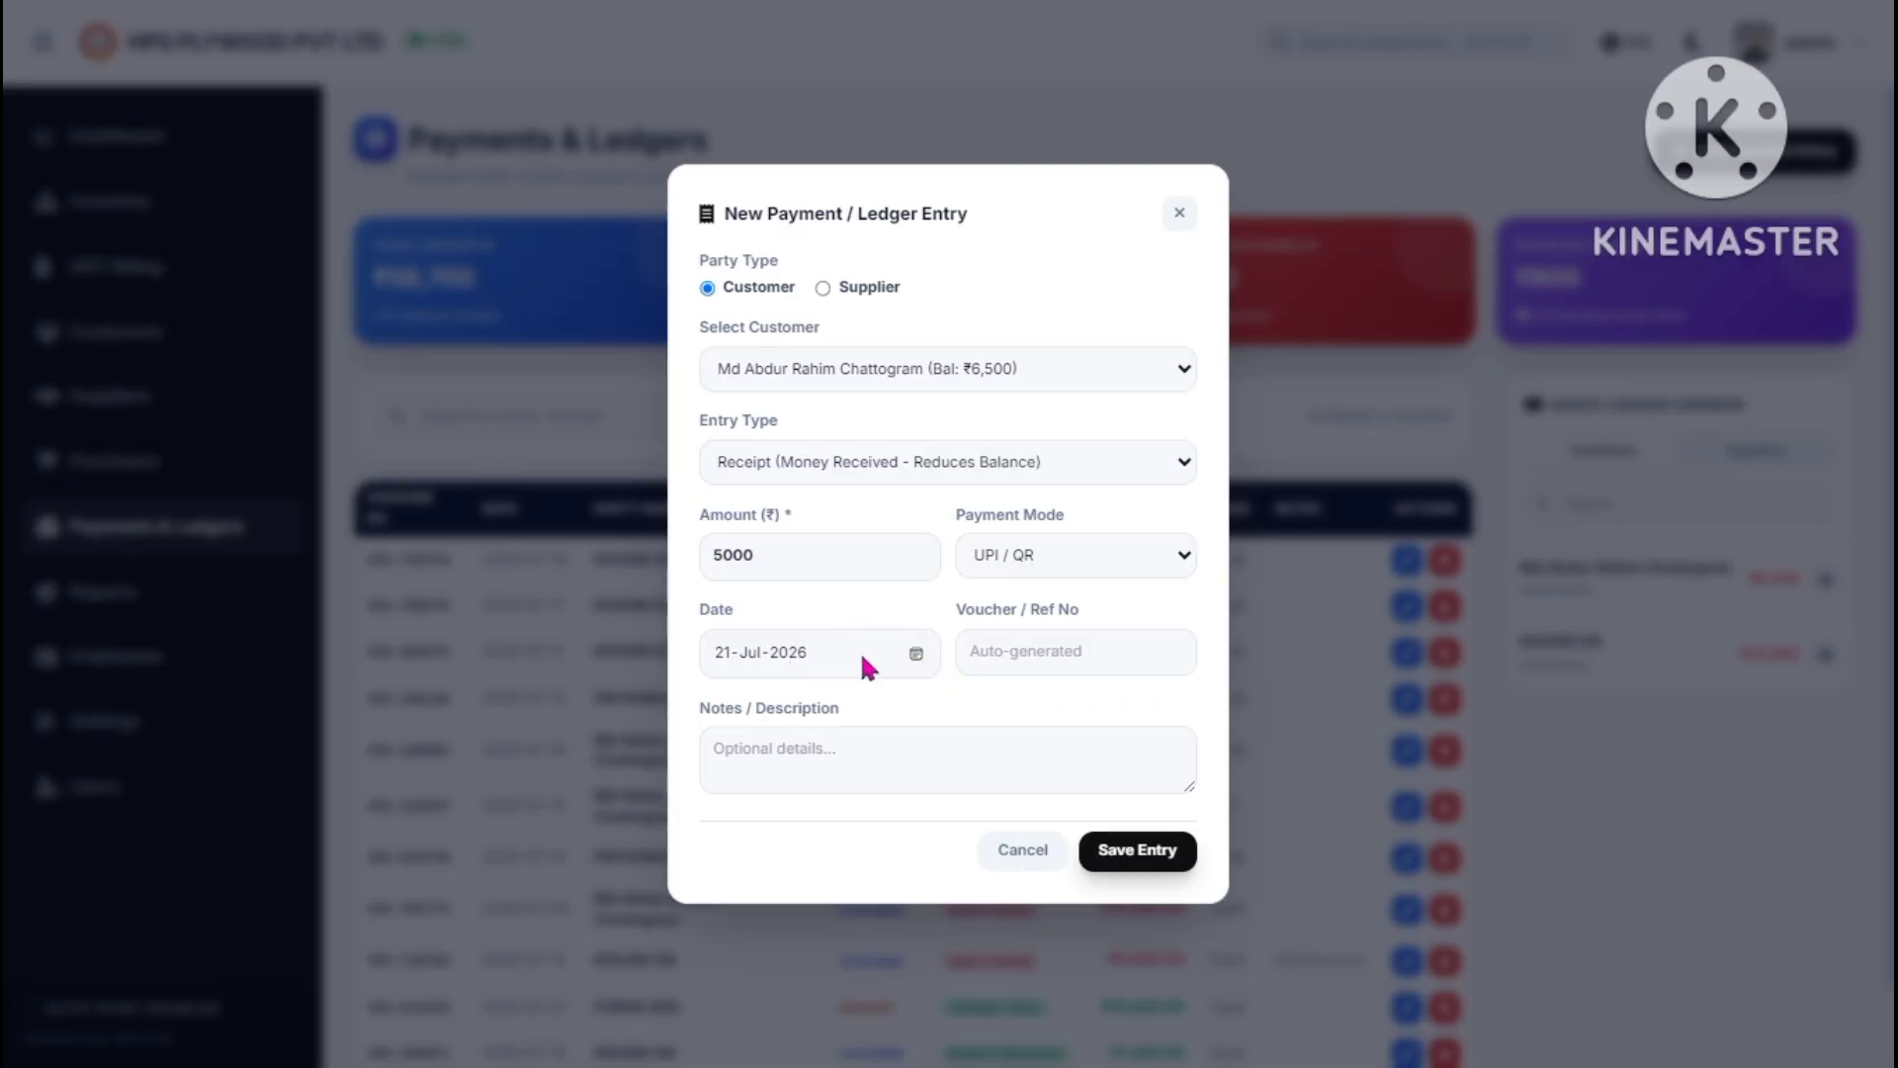
click(993, 655)
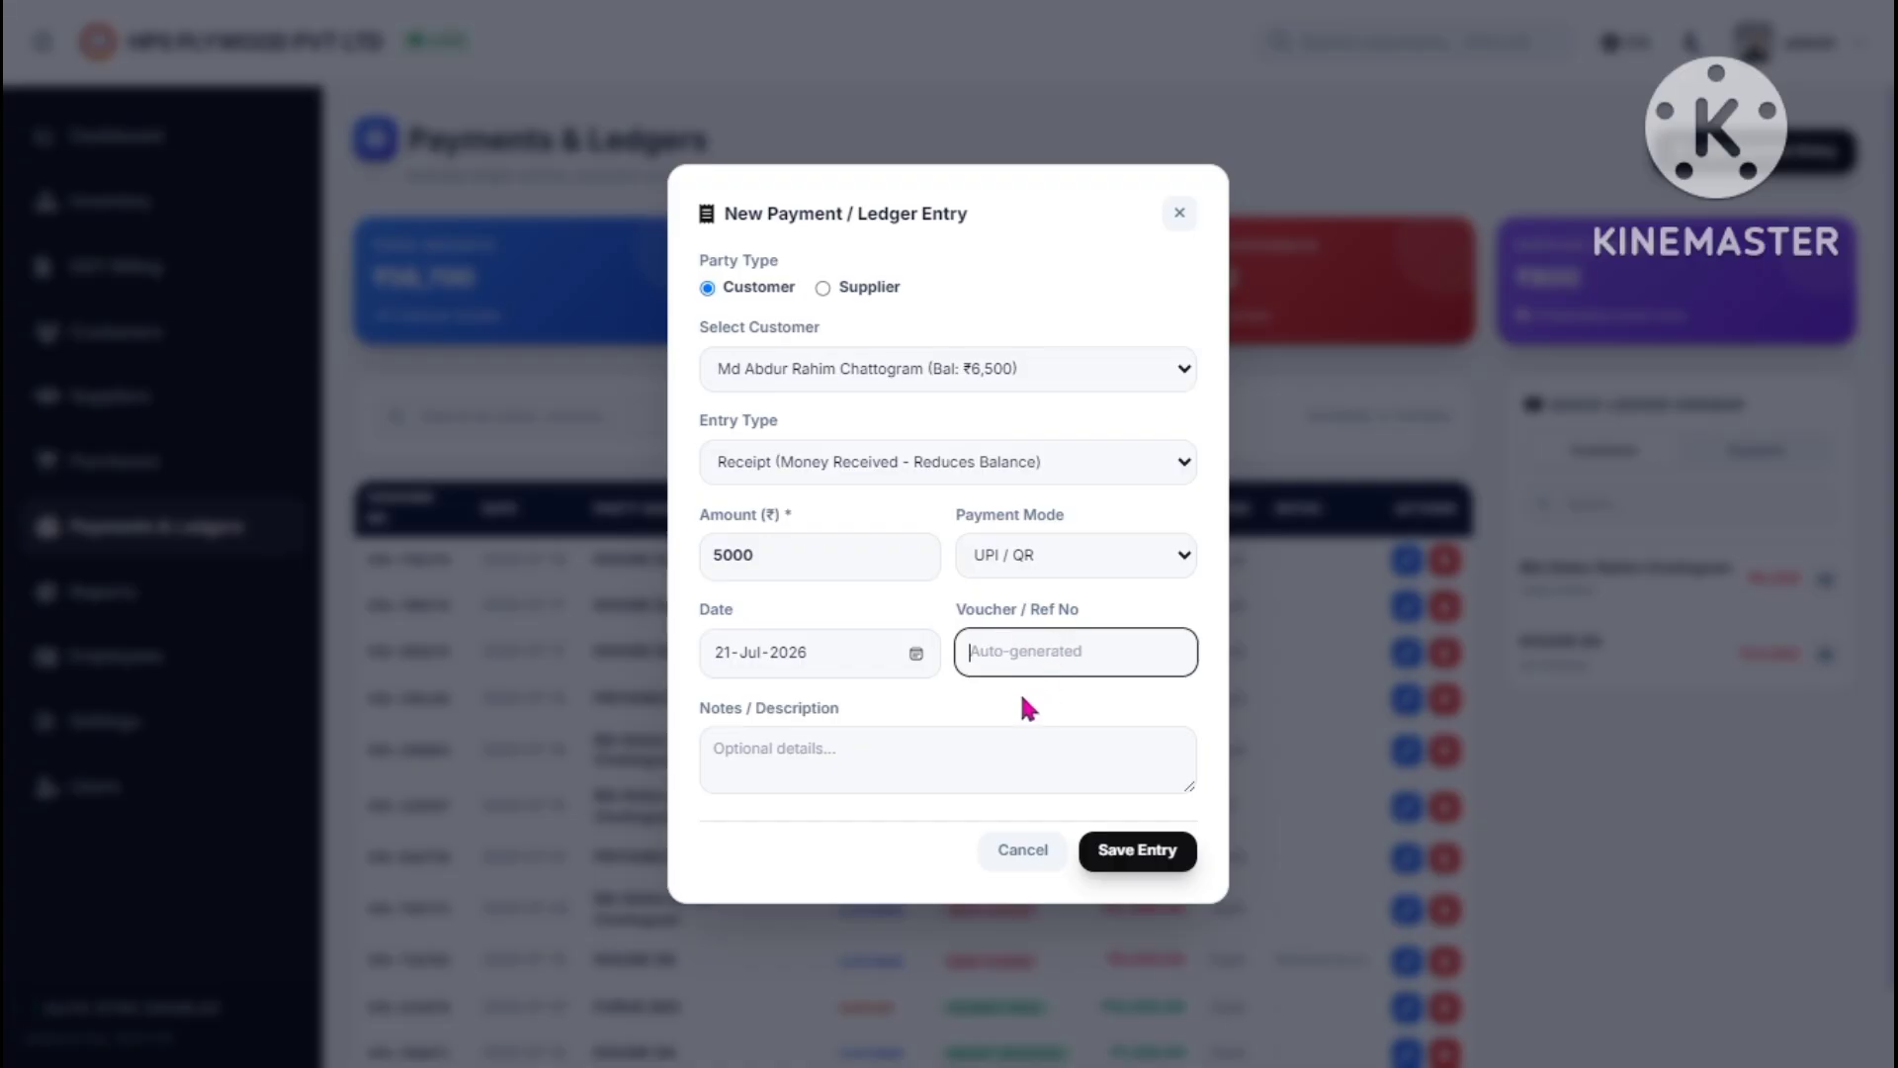
click(1127, 856)
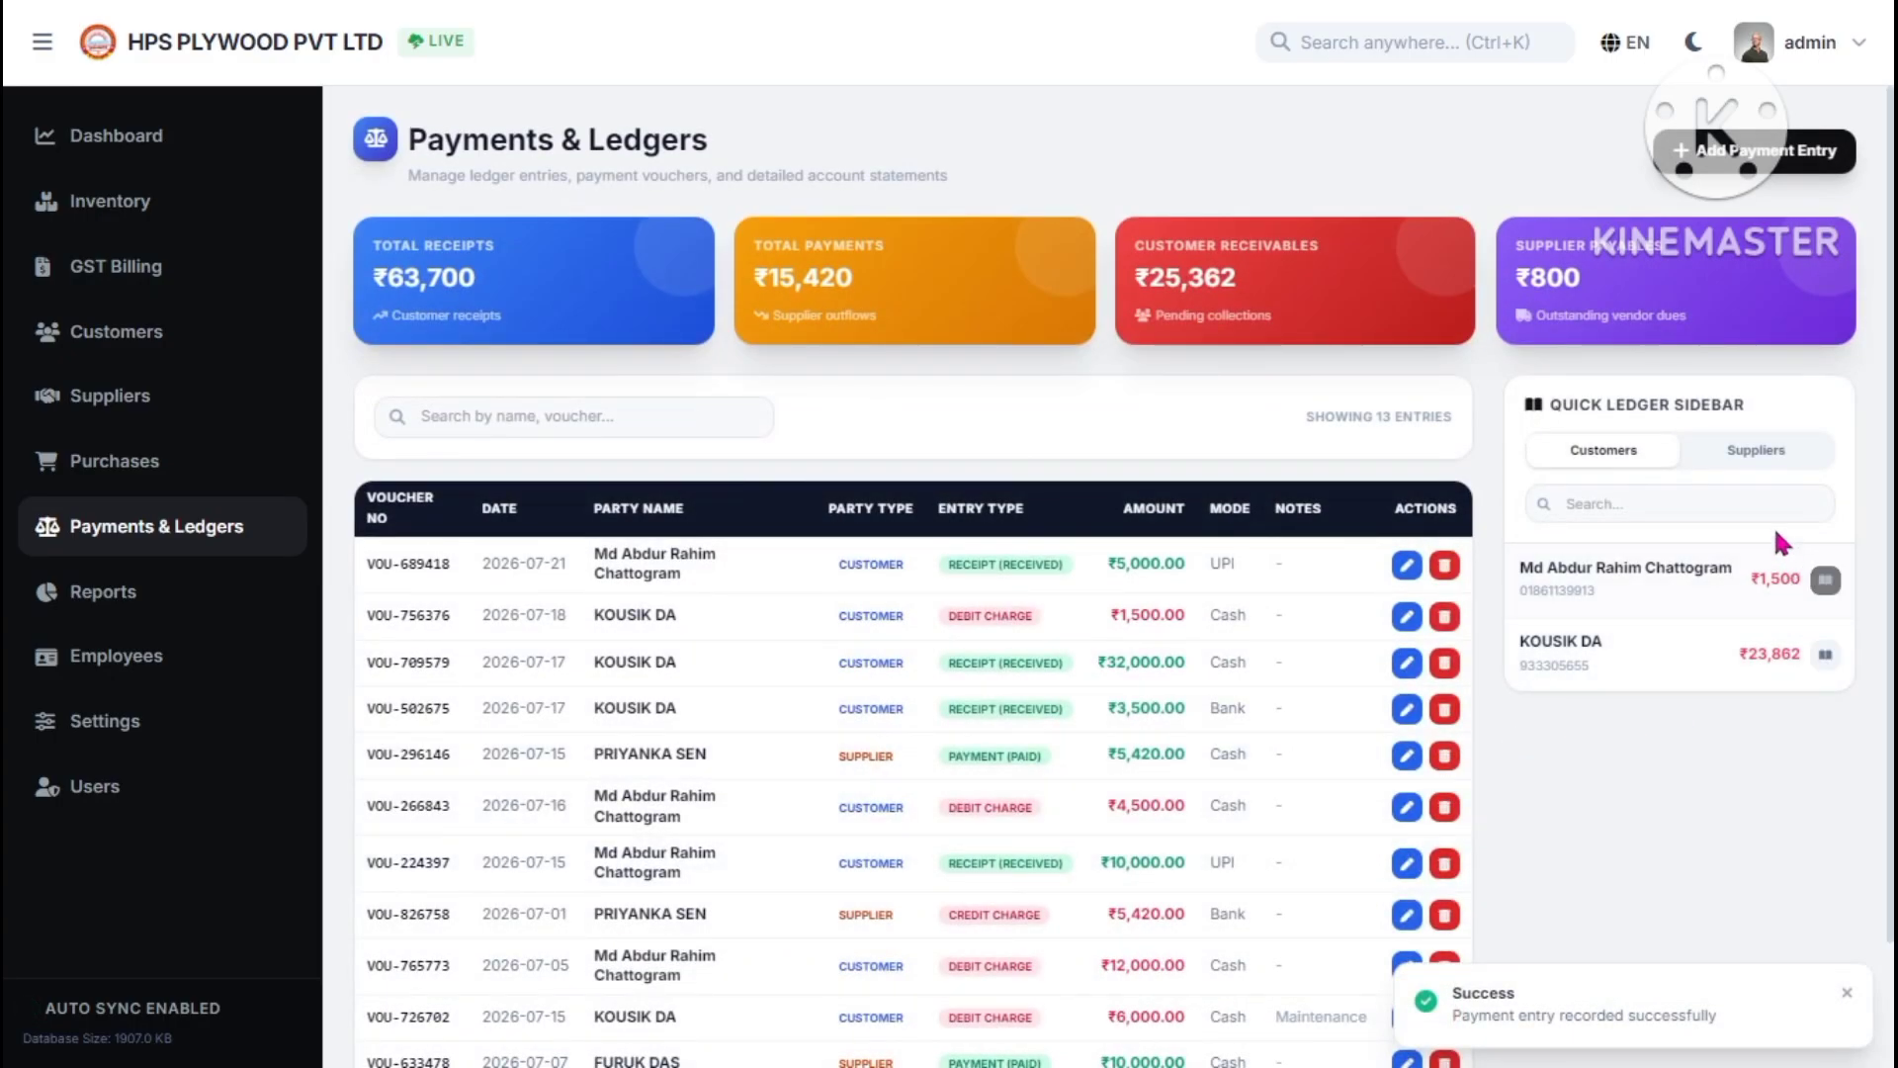
double_click(1767, 581)
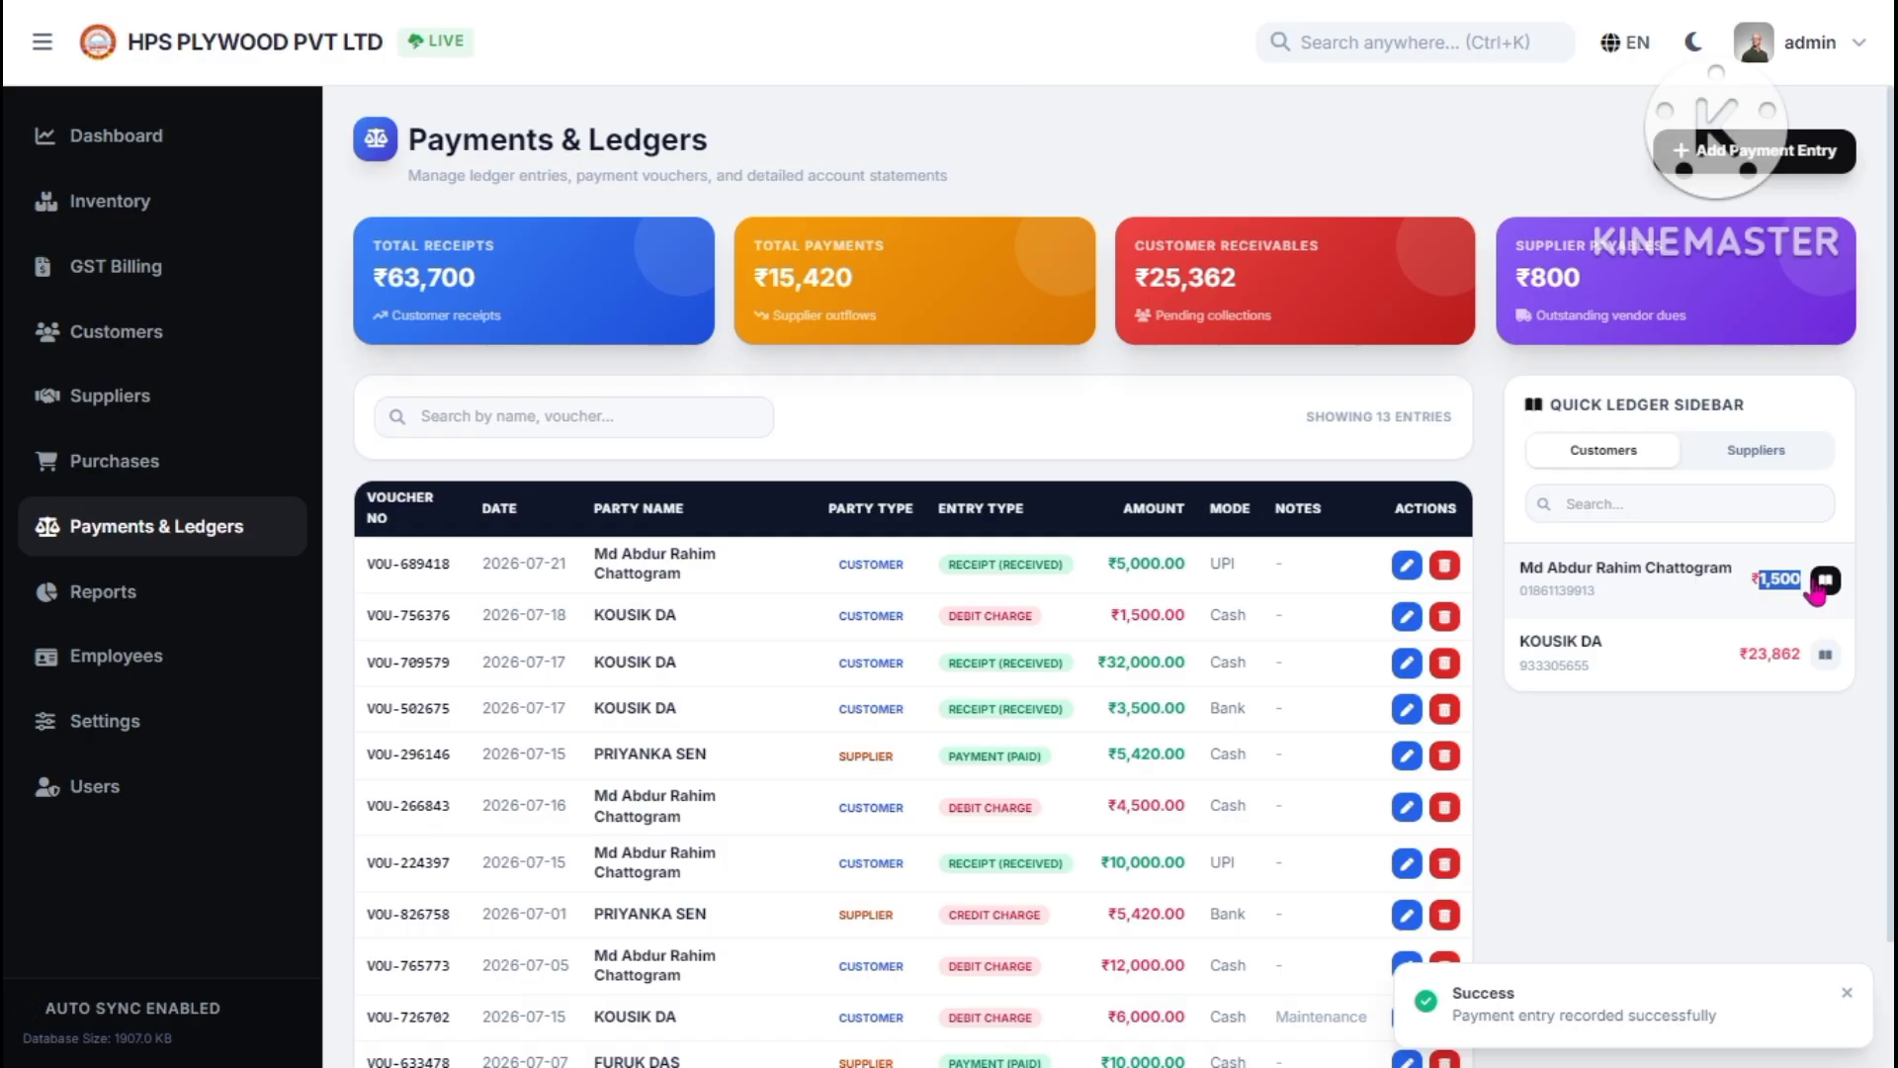
click(1825, 582)
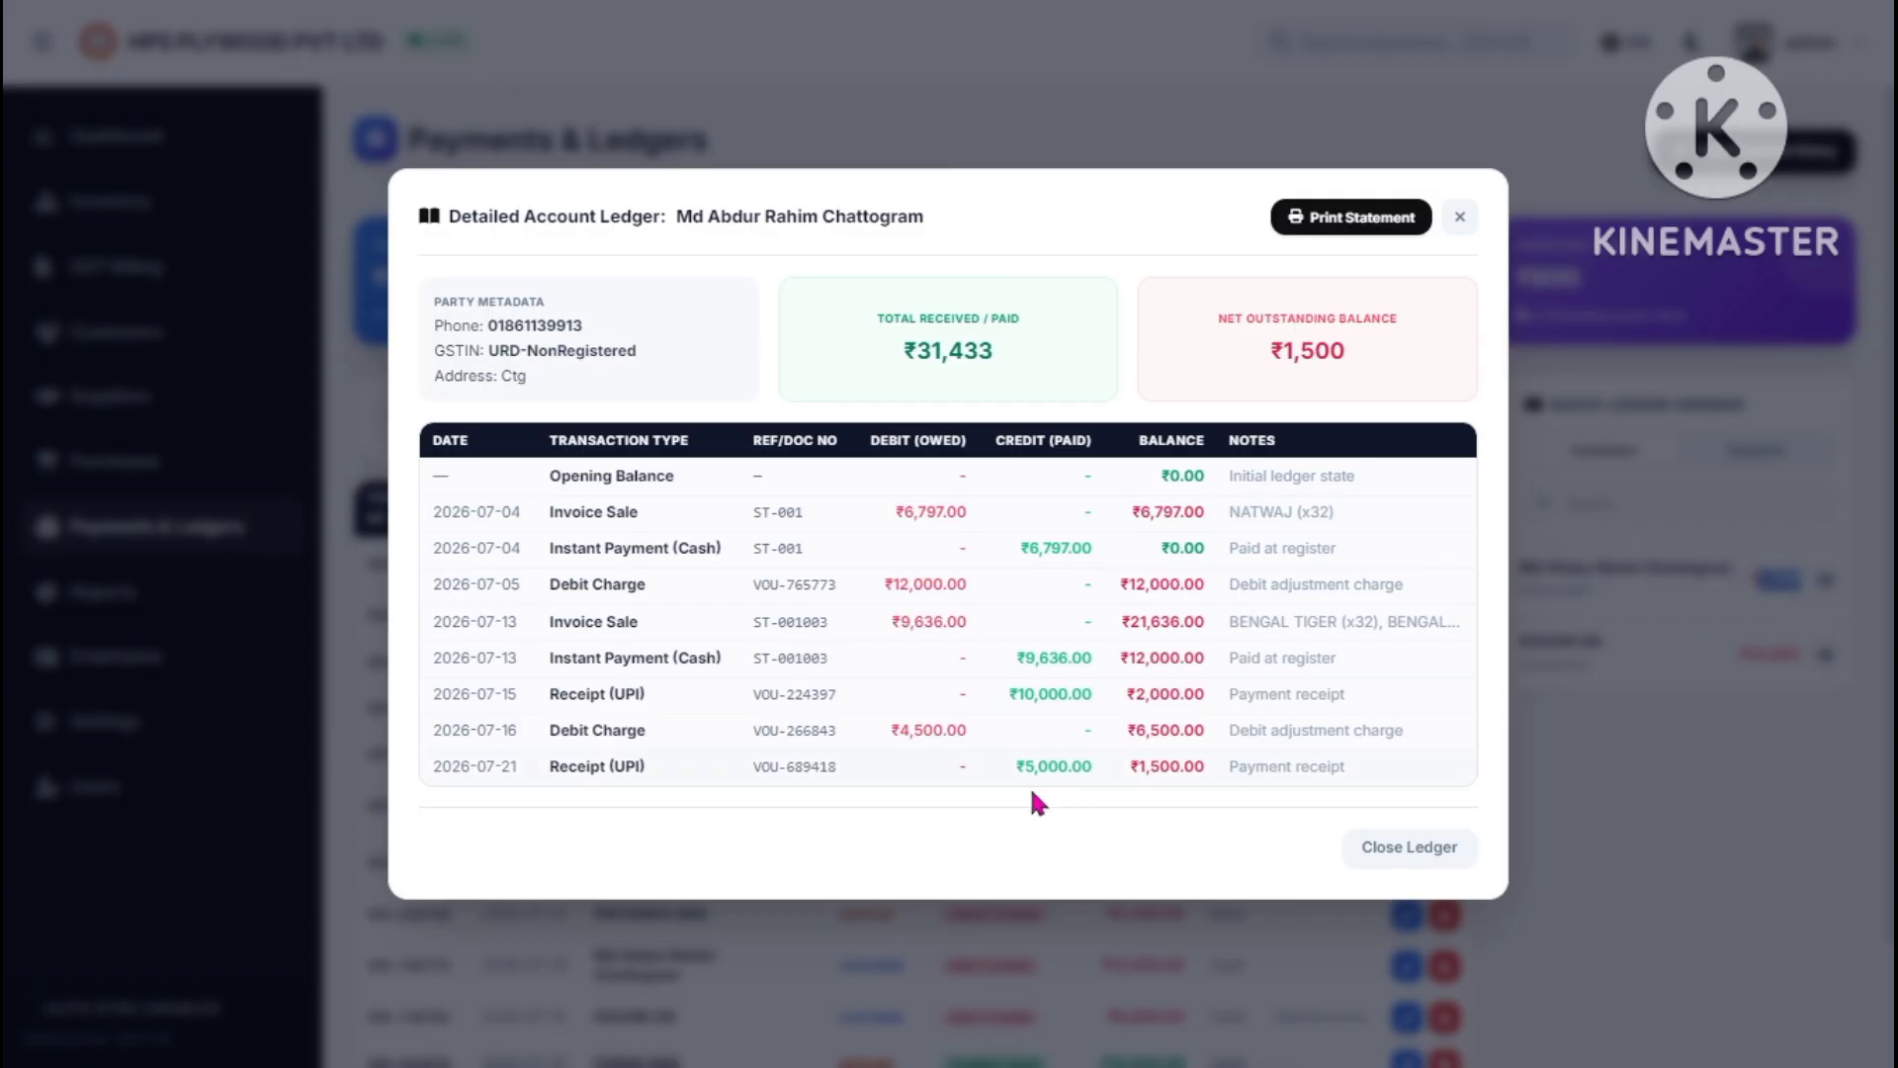
drag(1002, 770, 1214, 774)
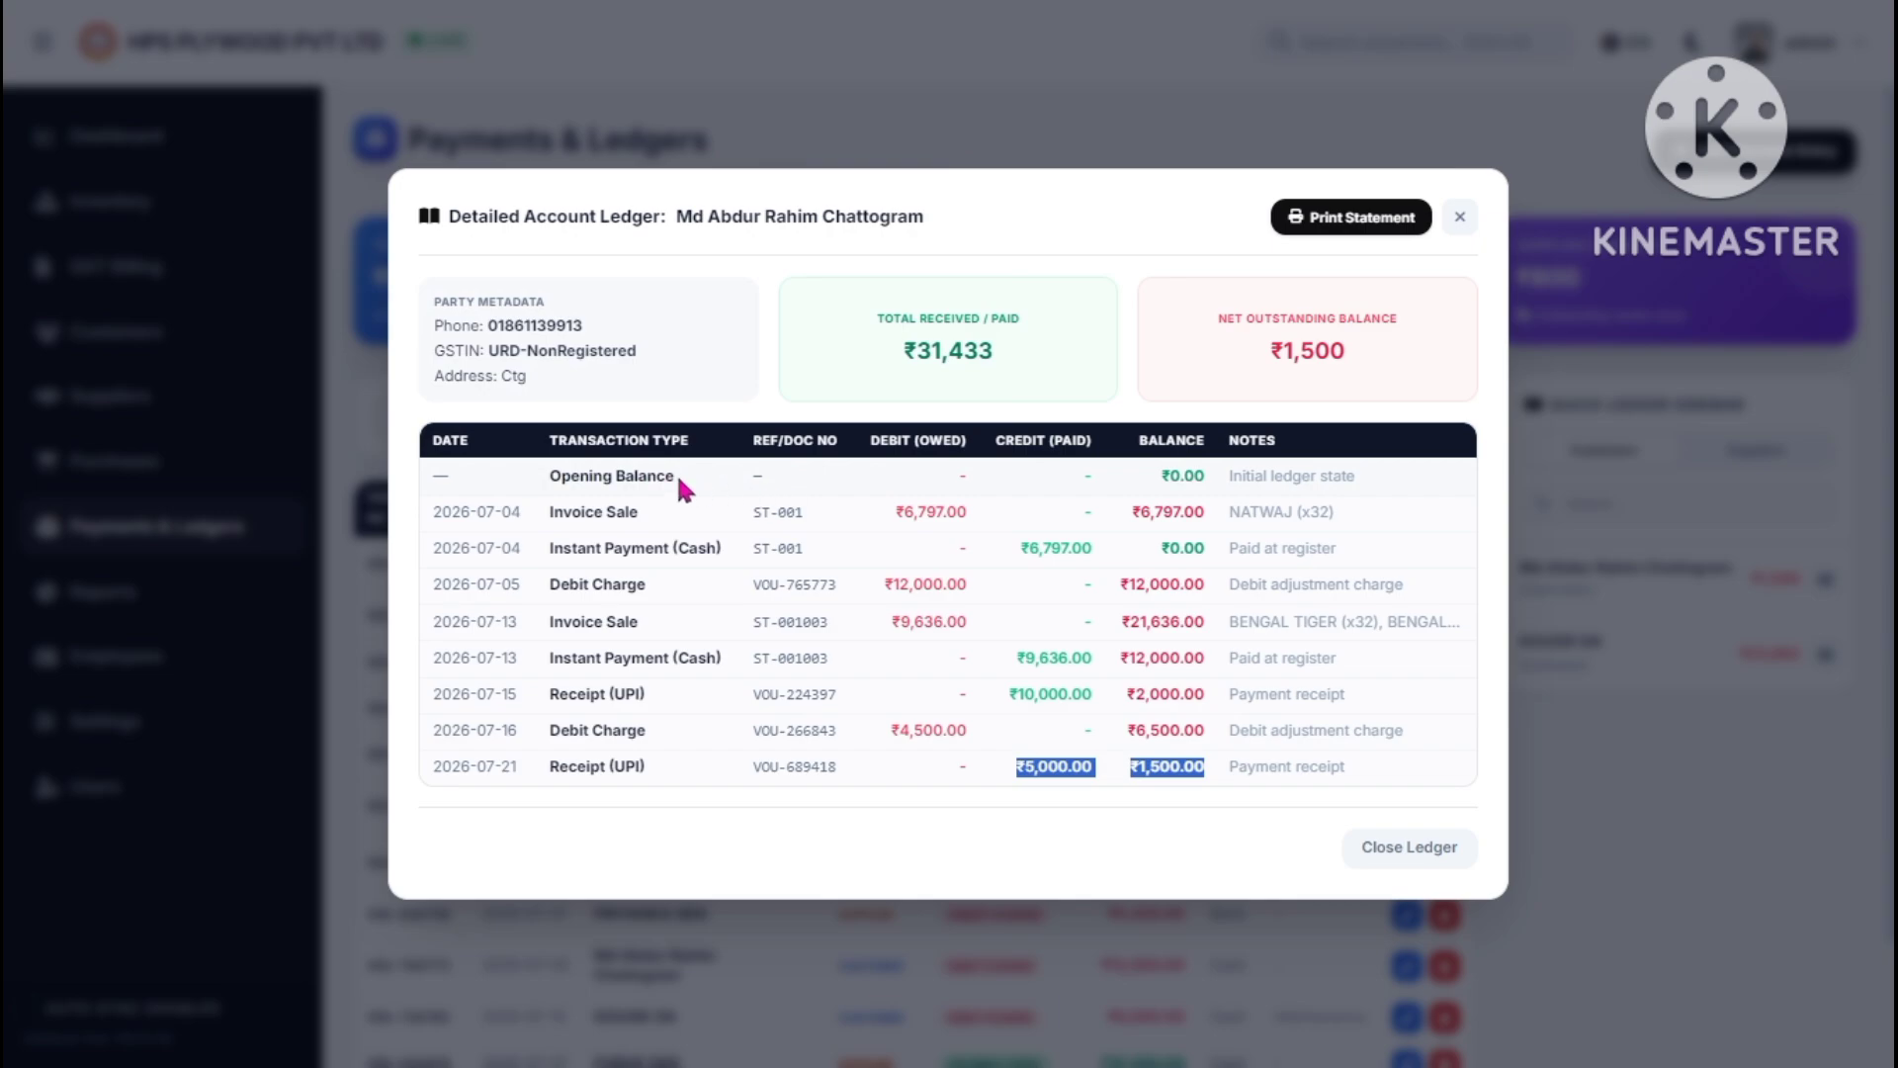
click(591, 479)
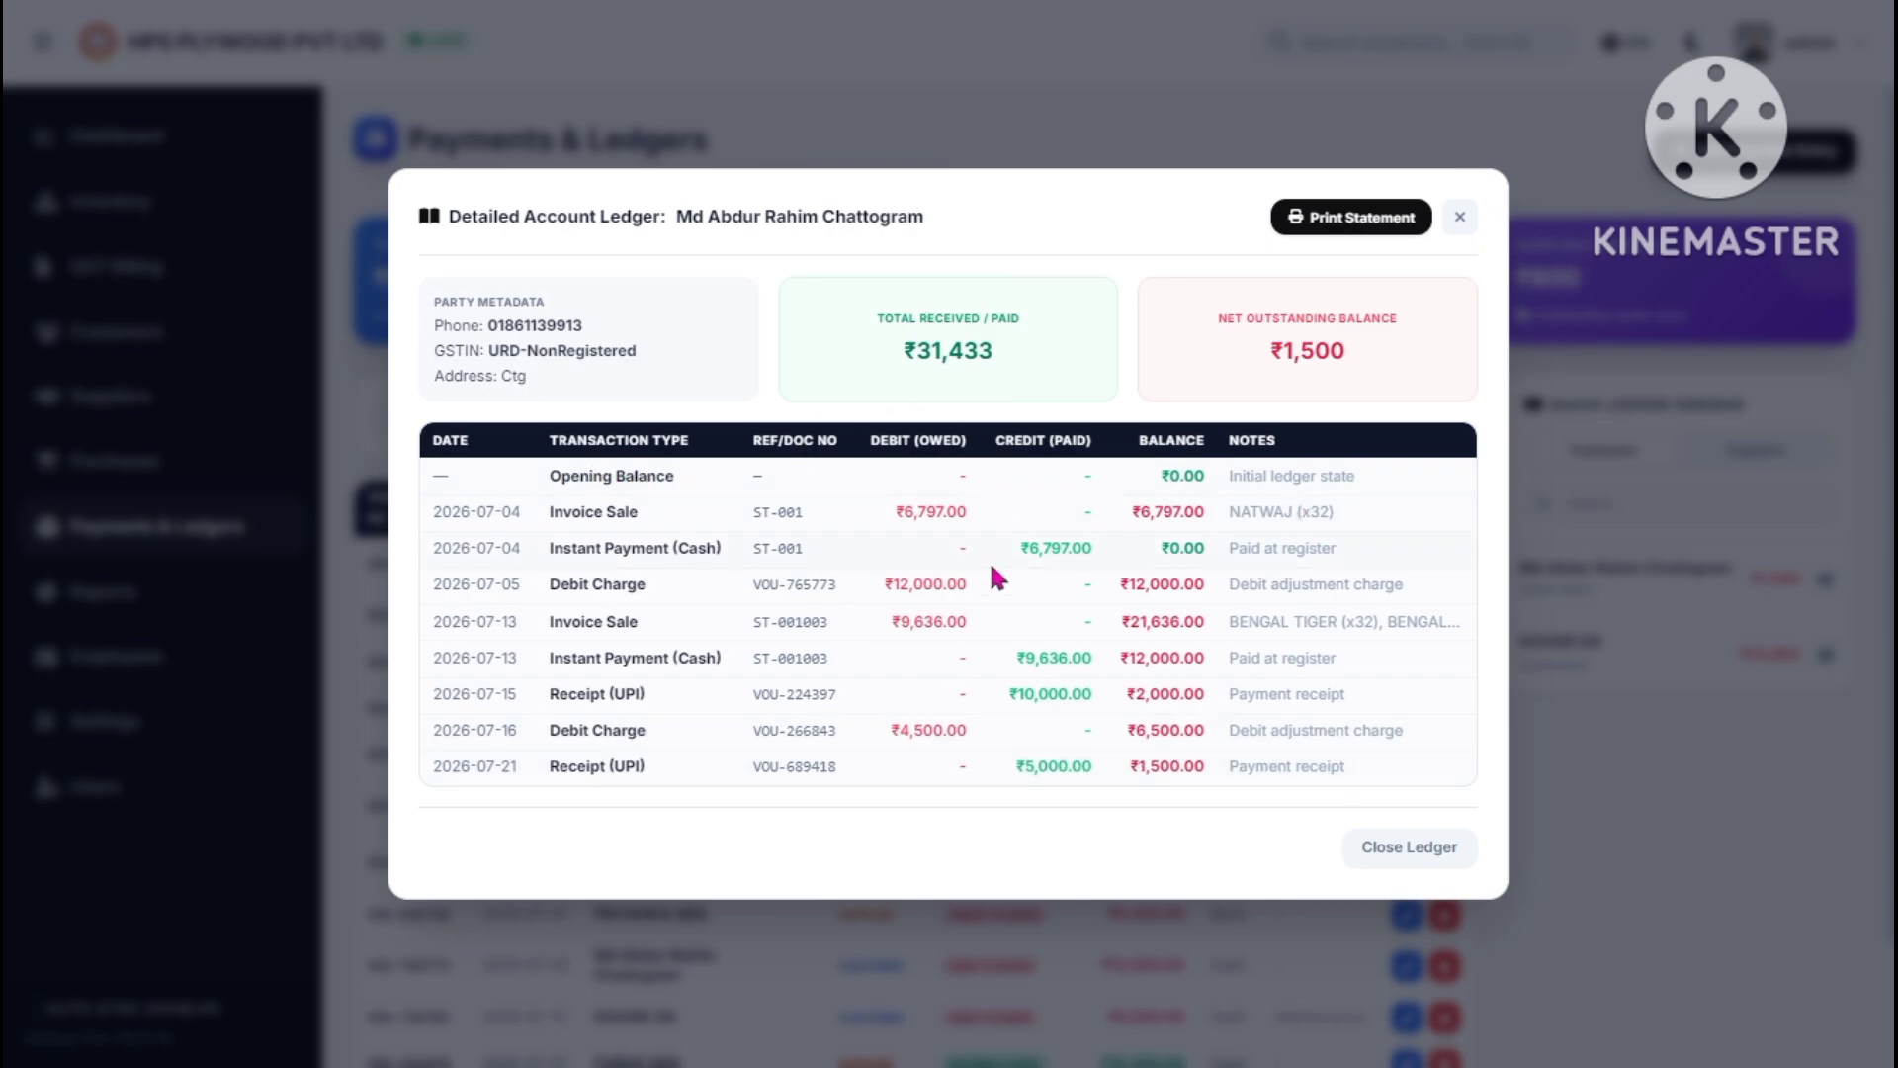
click(1465, 224)
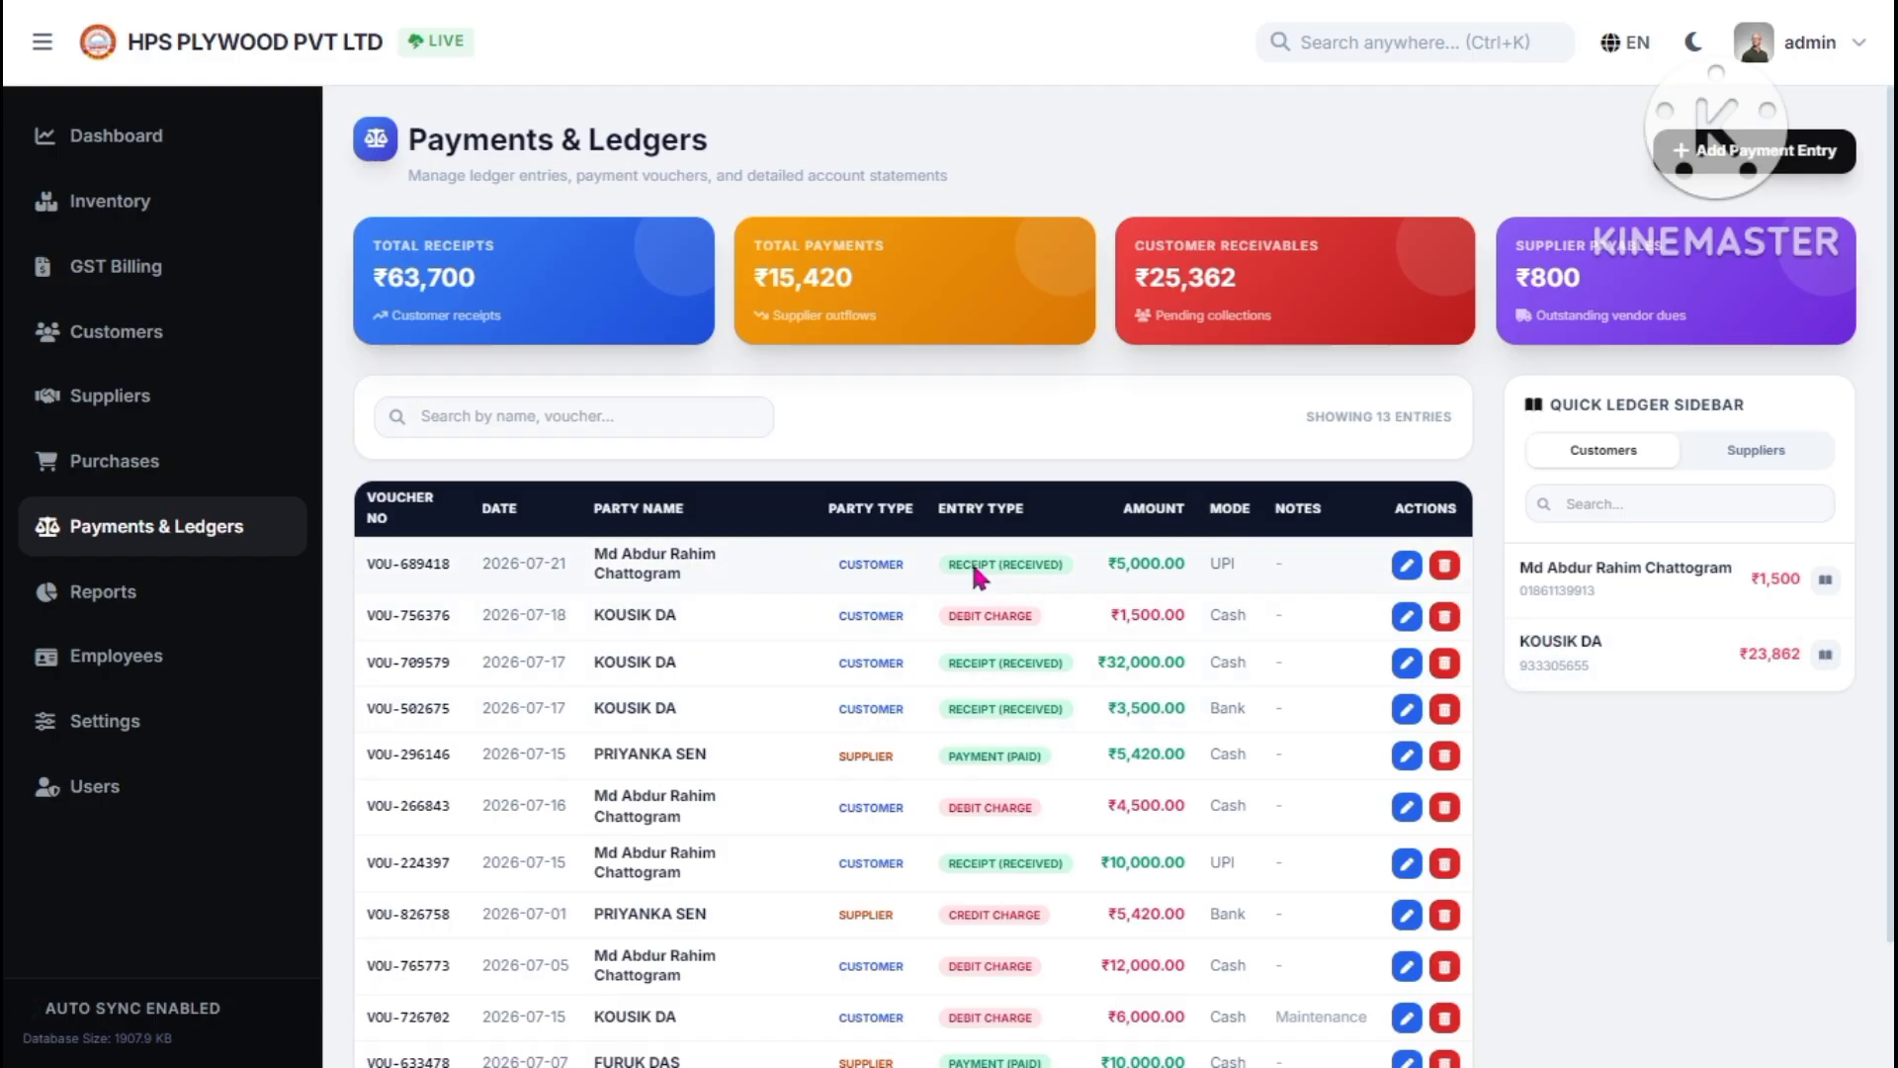
drag(643, 563, 1079, 564)
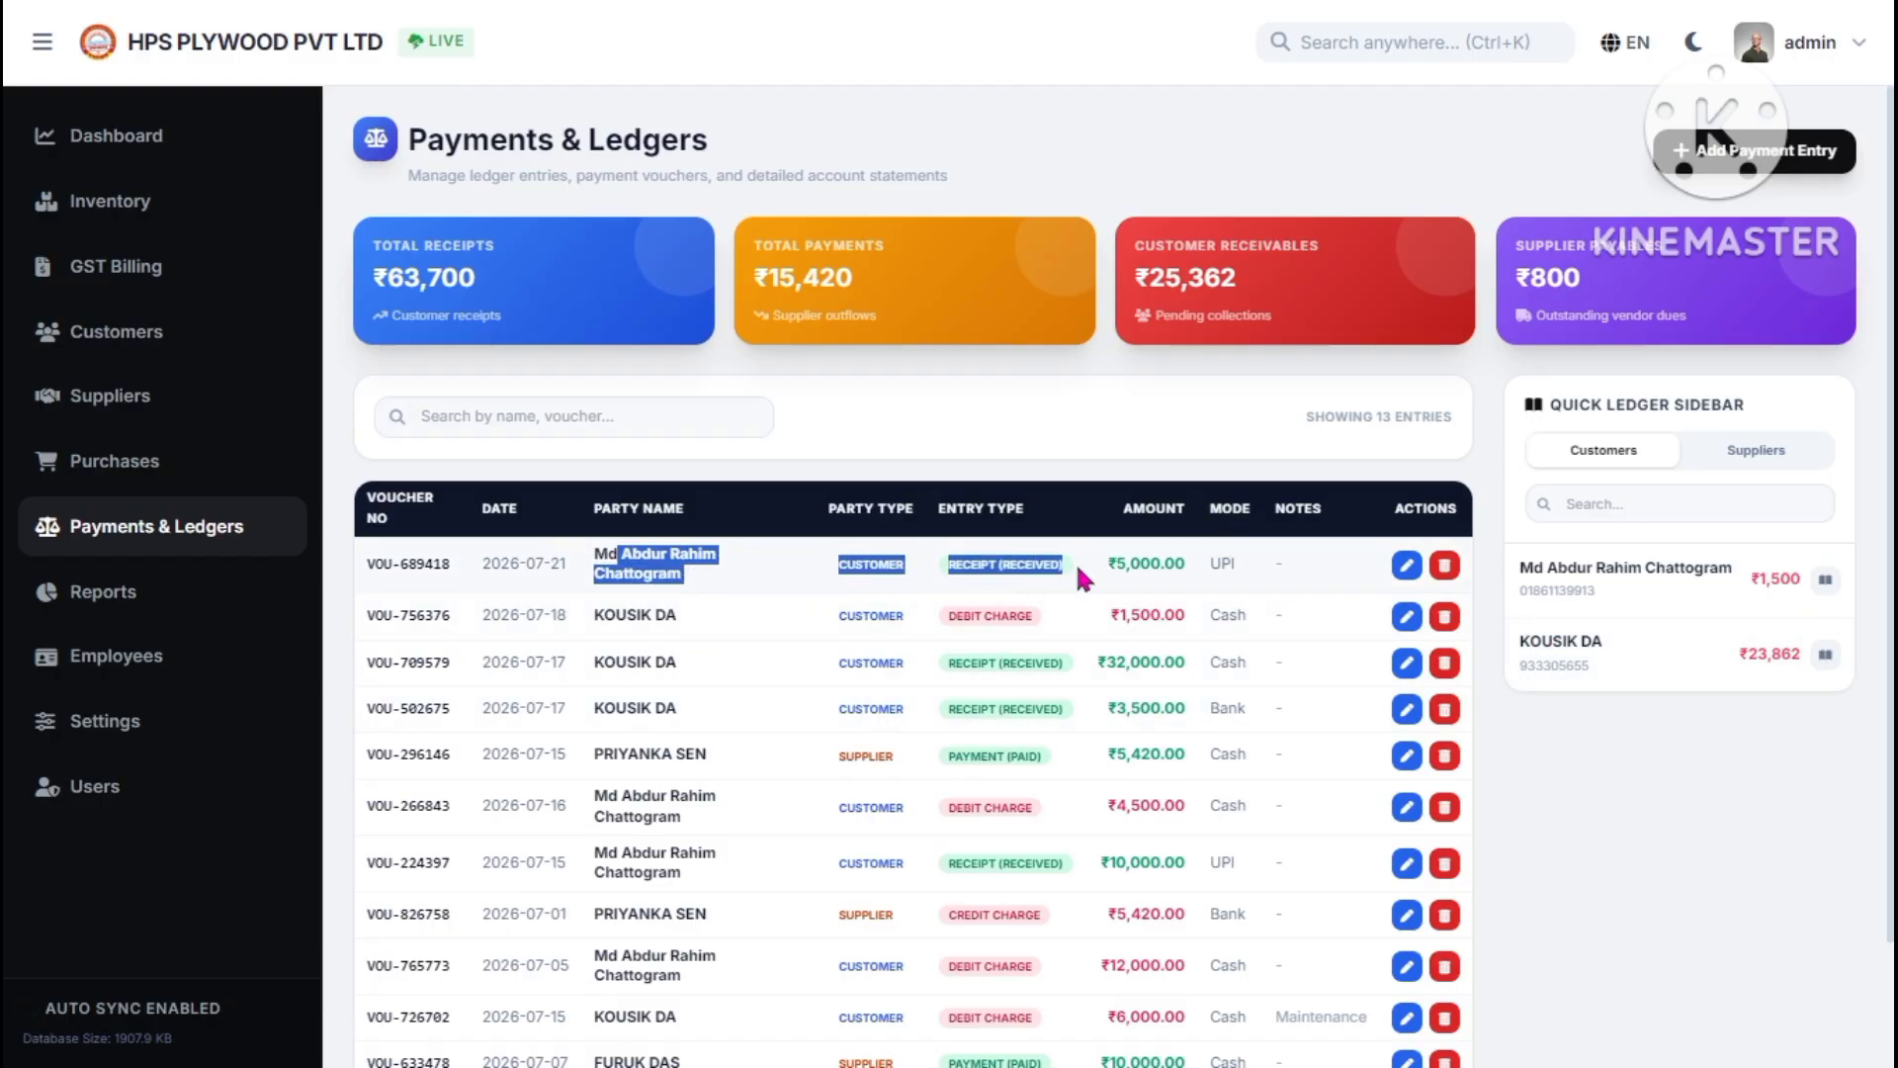
click(1279, 554)
- Edit the top receipt VOU-689418, change its amount to 5500 and save it
click(1405, 568)
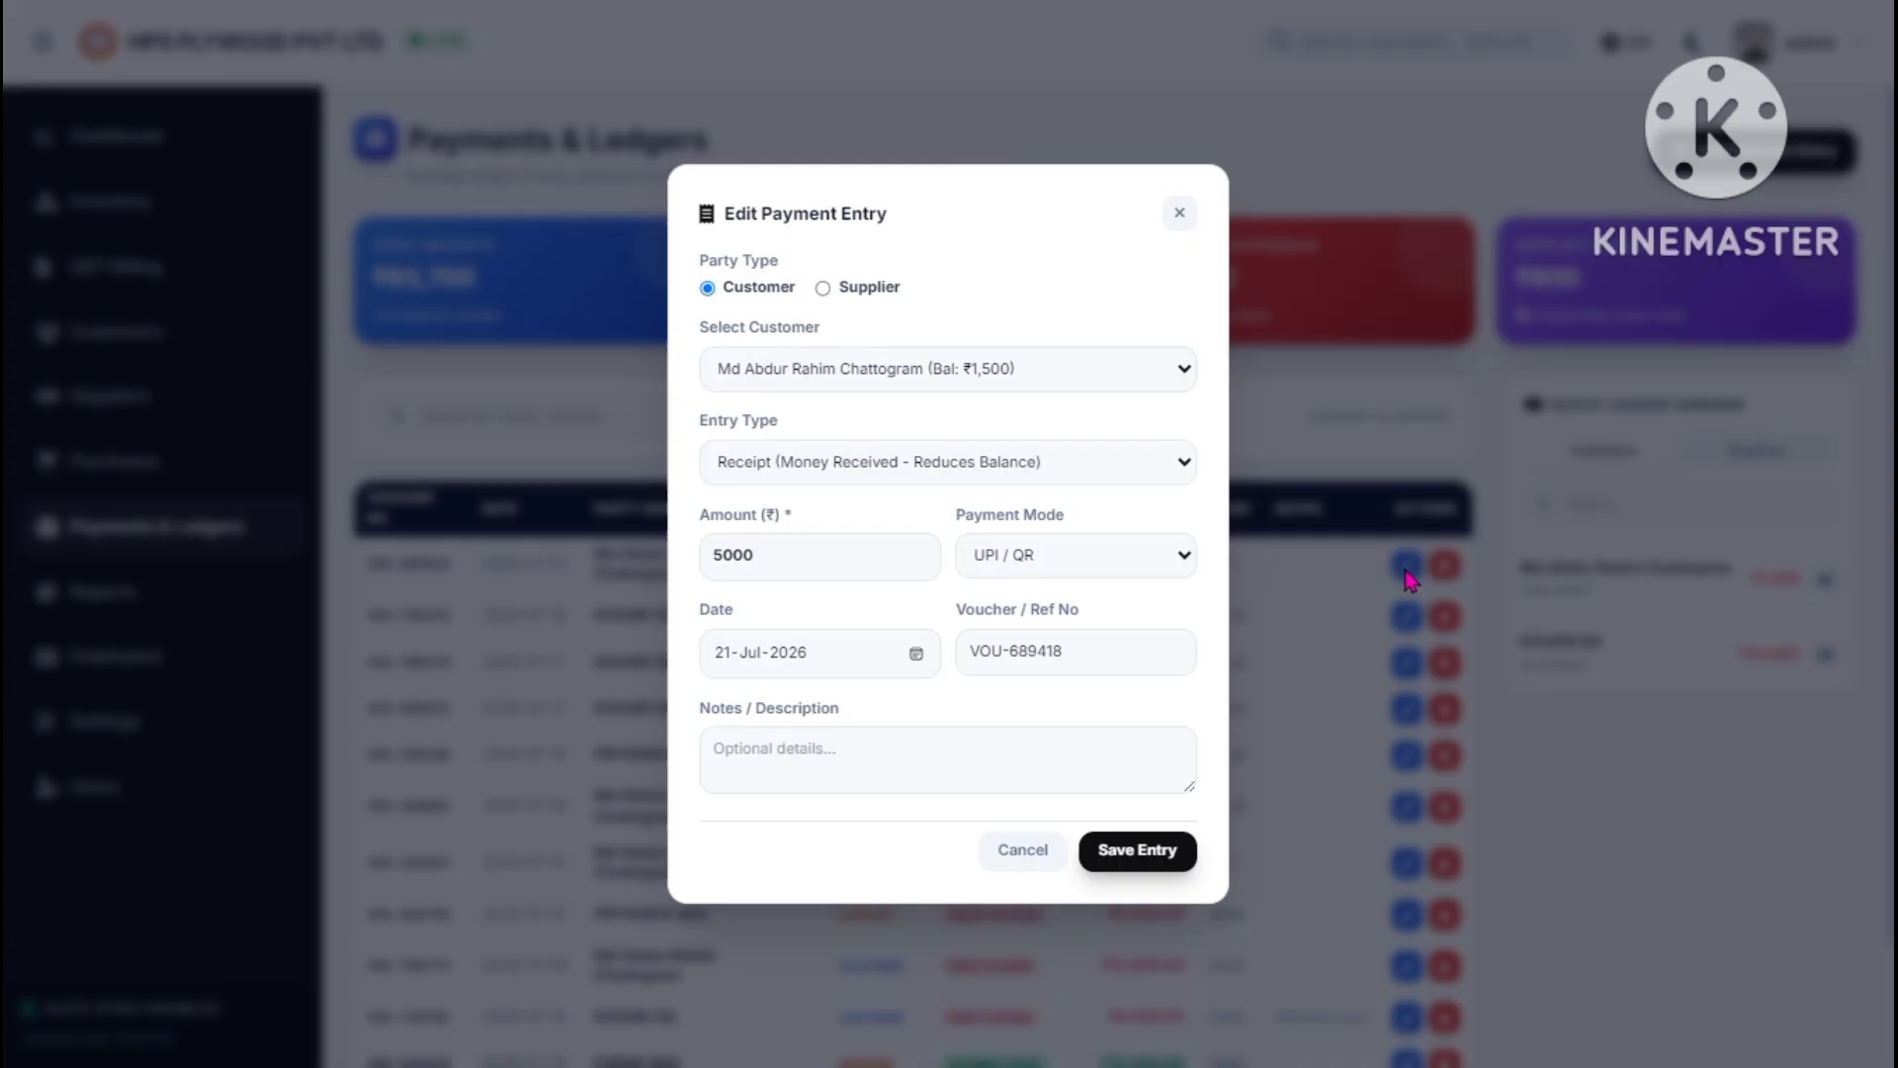
click(793, 549)
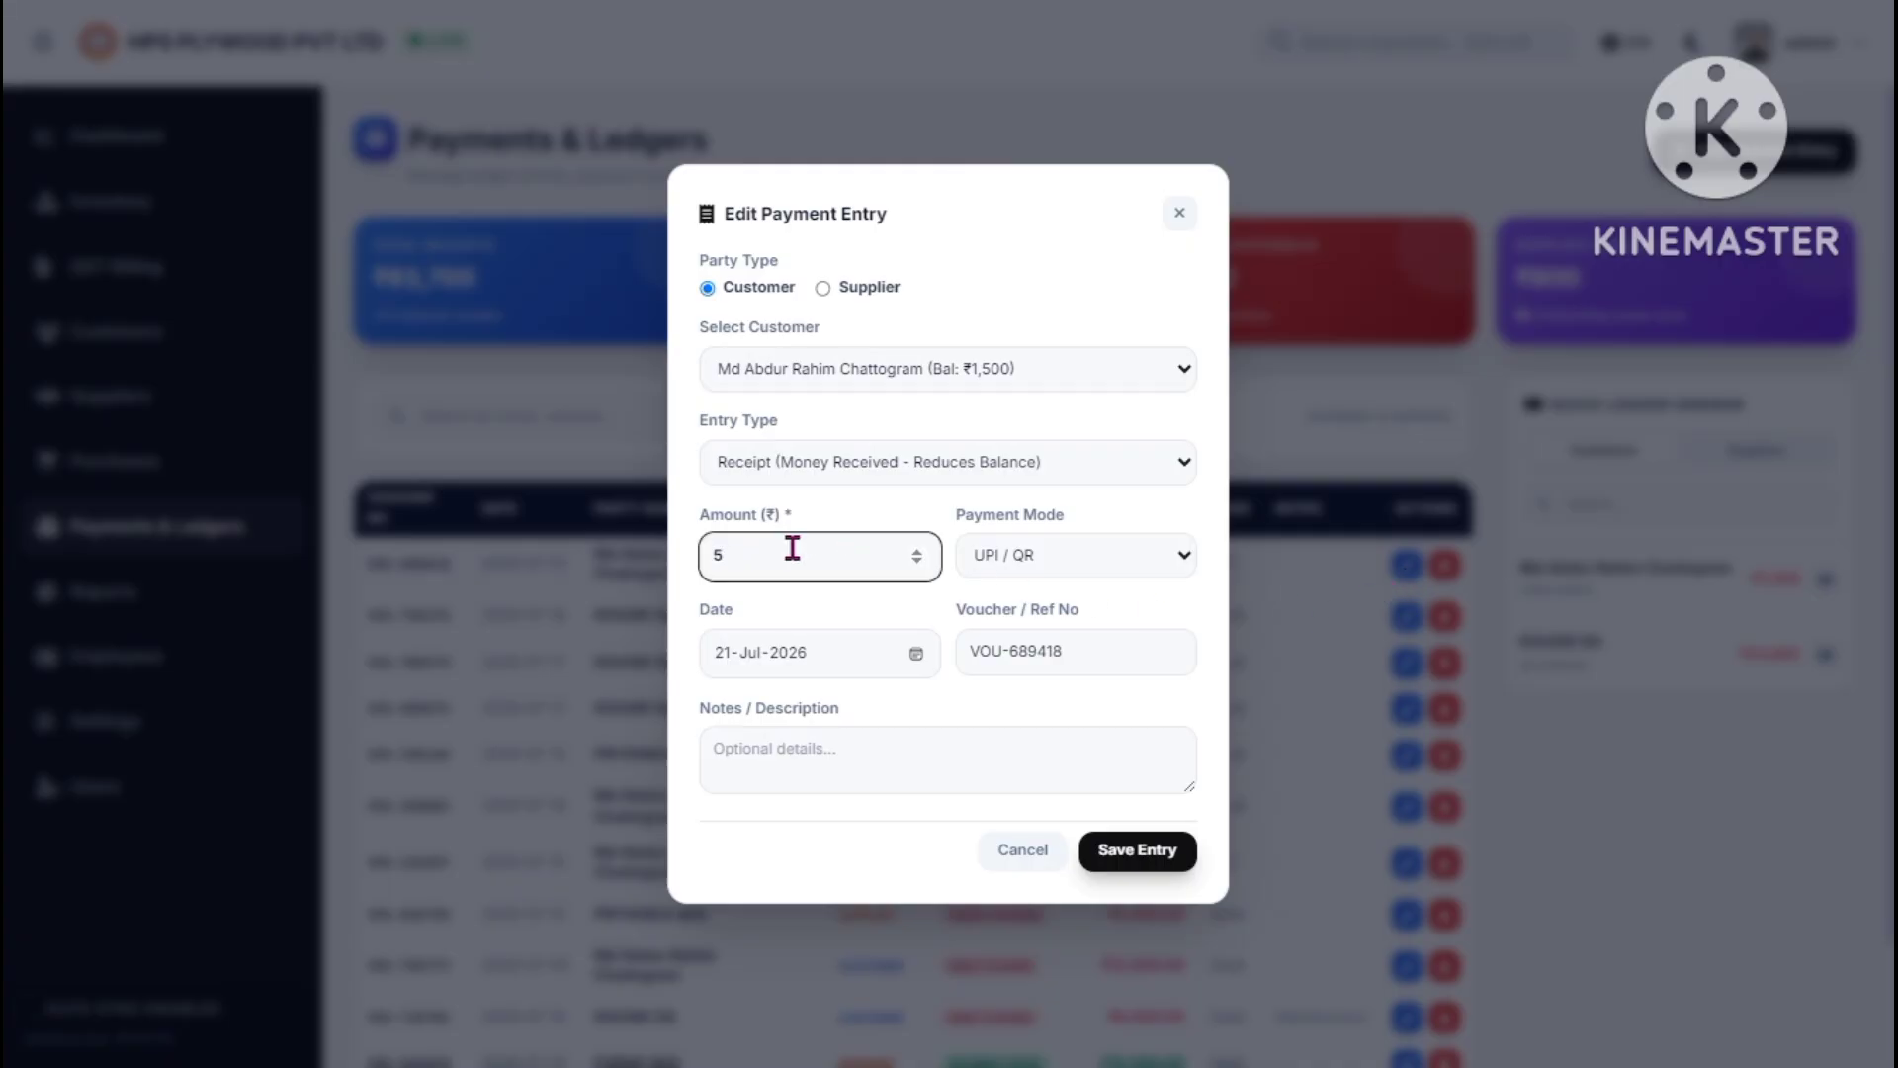
click(1114, 857)
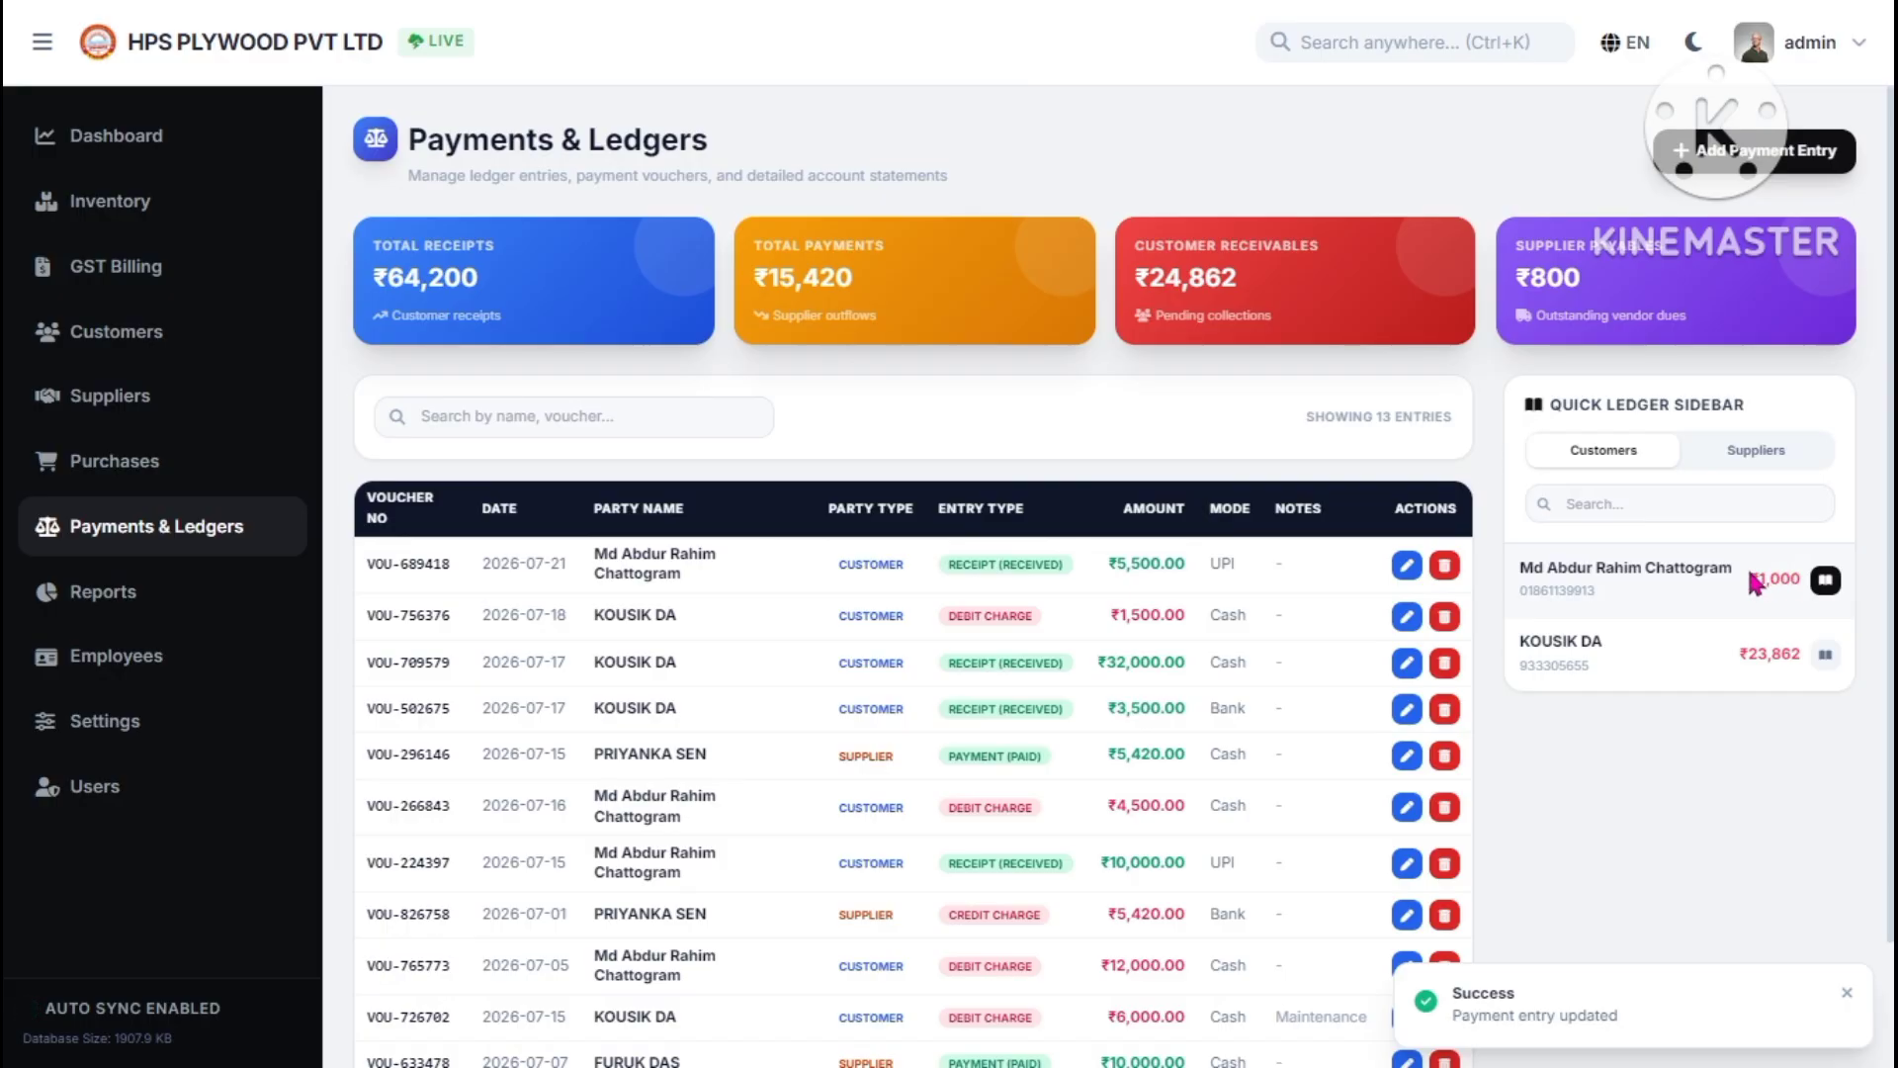
drag(1112, 564, 1189, 560)
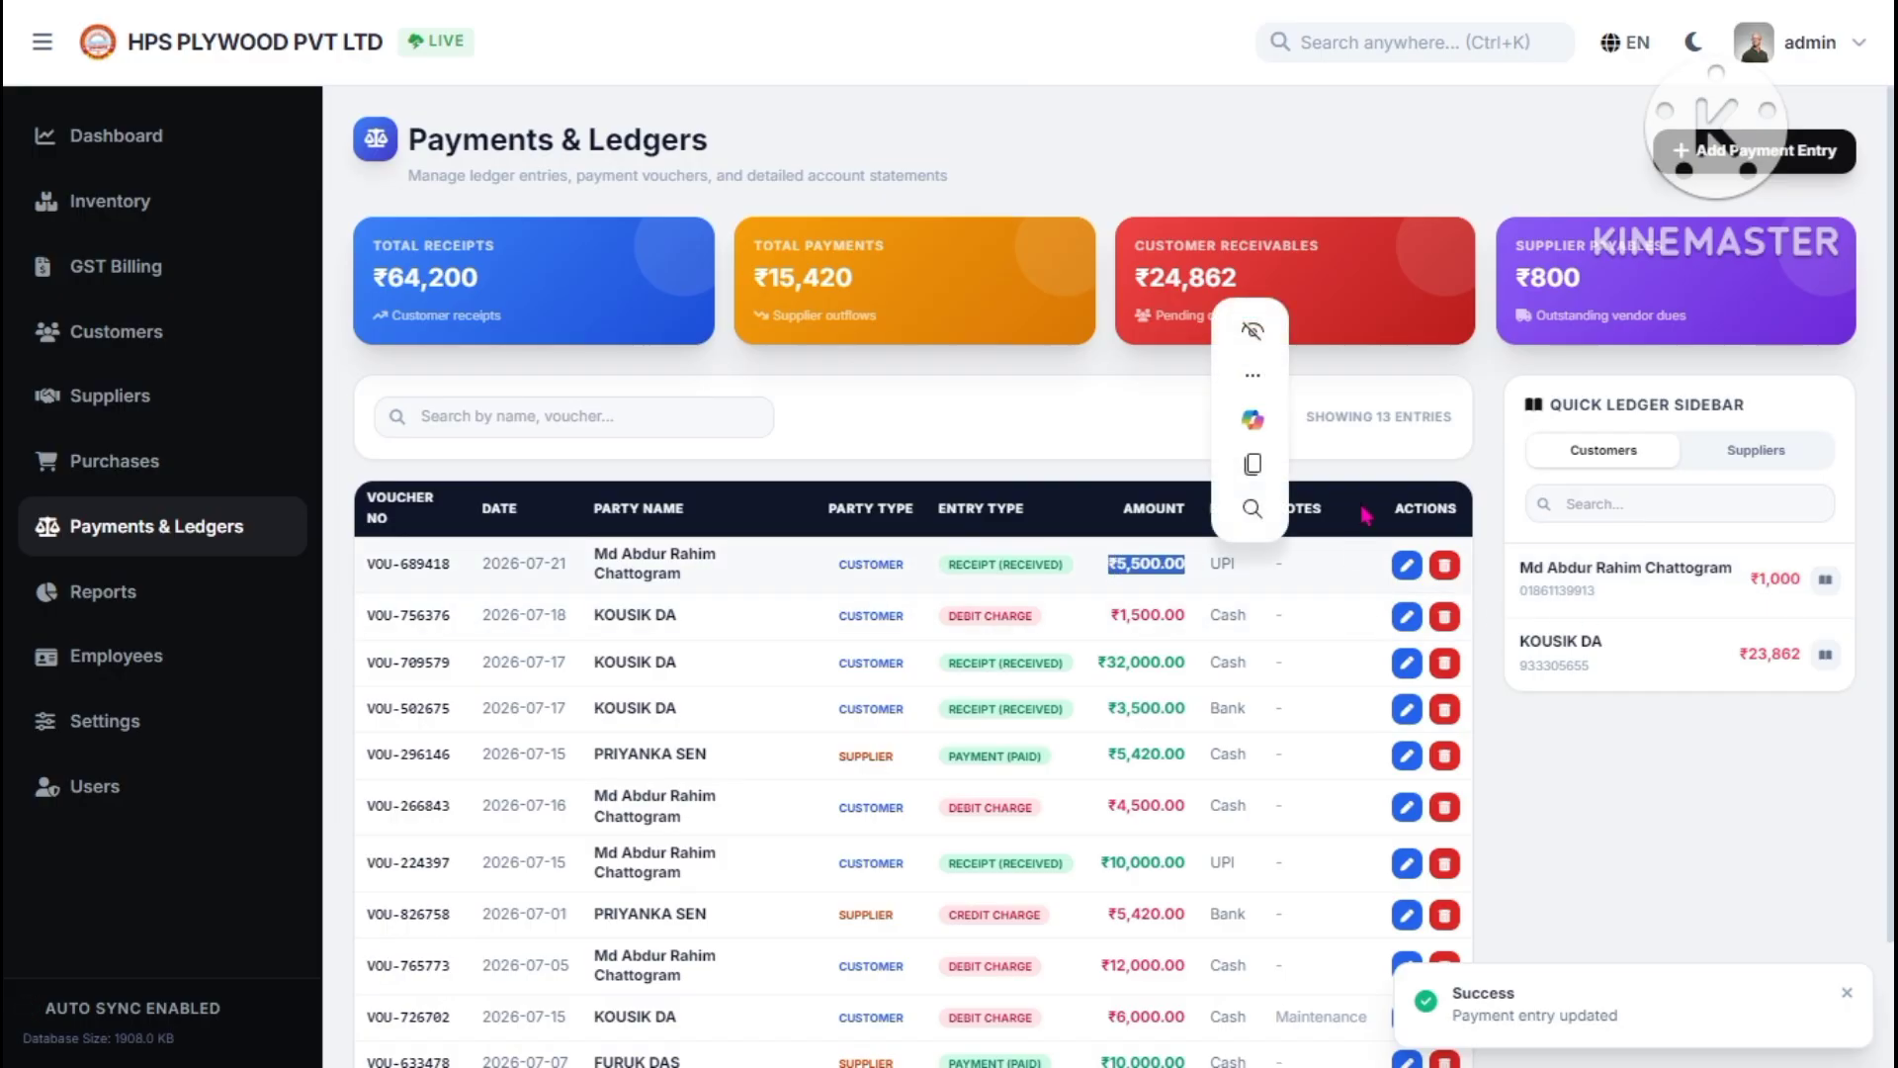
click(633, 417)
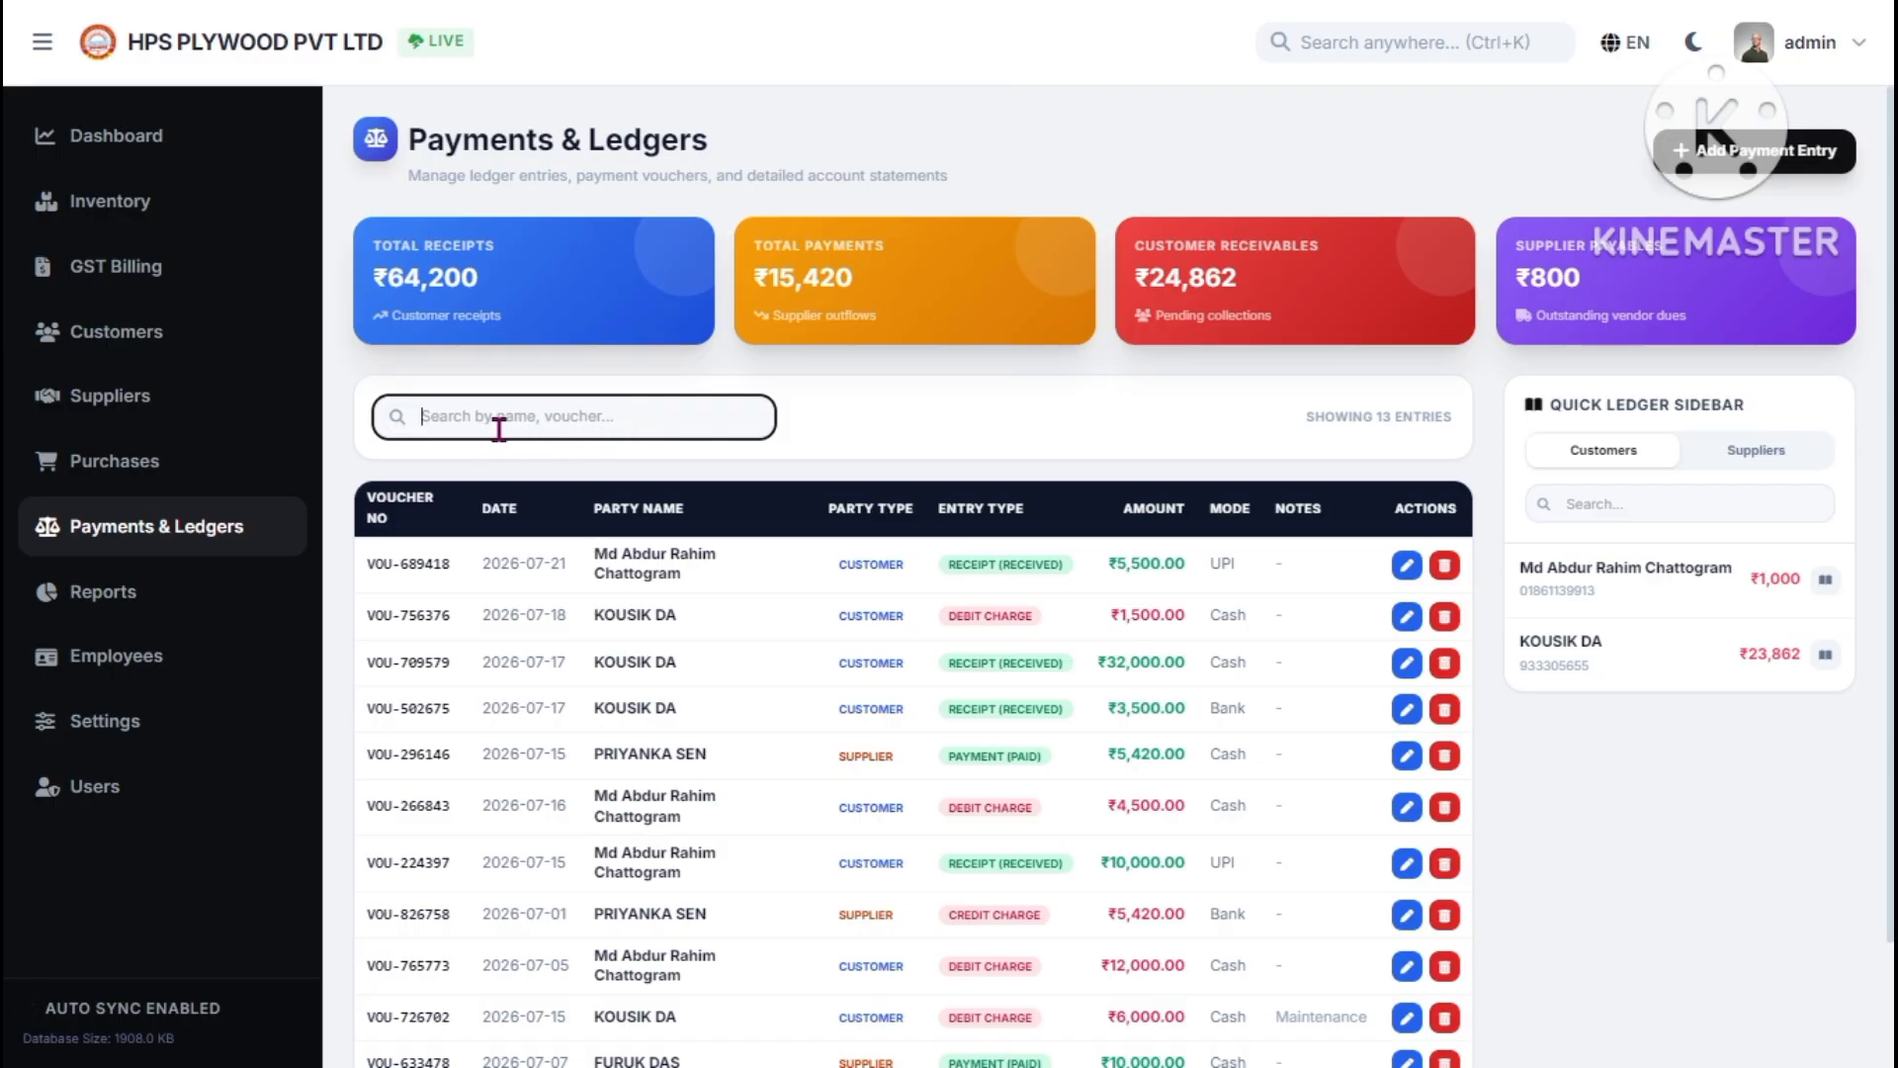
text(CUS)
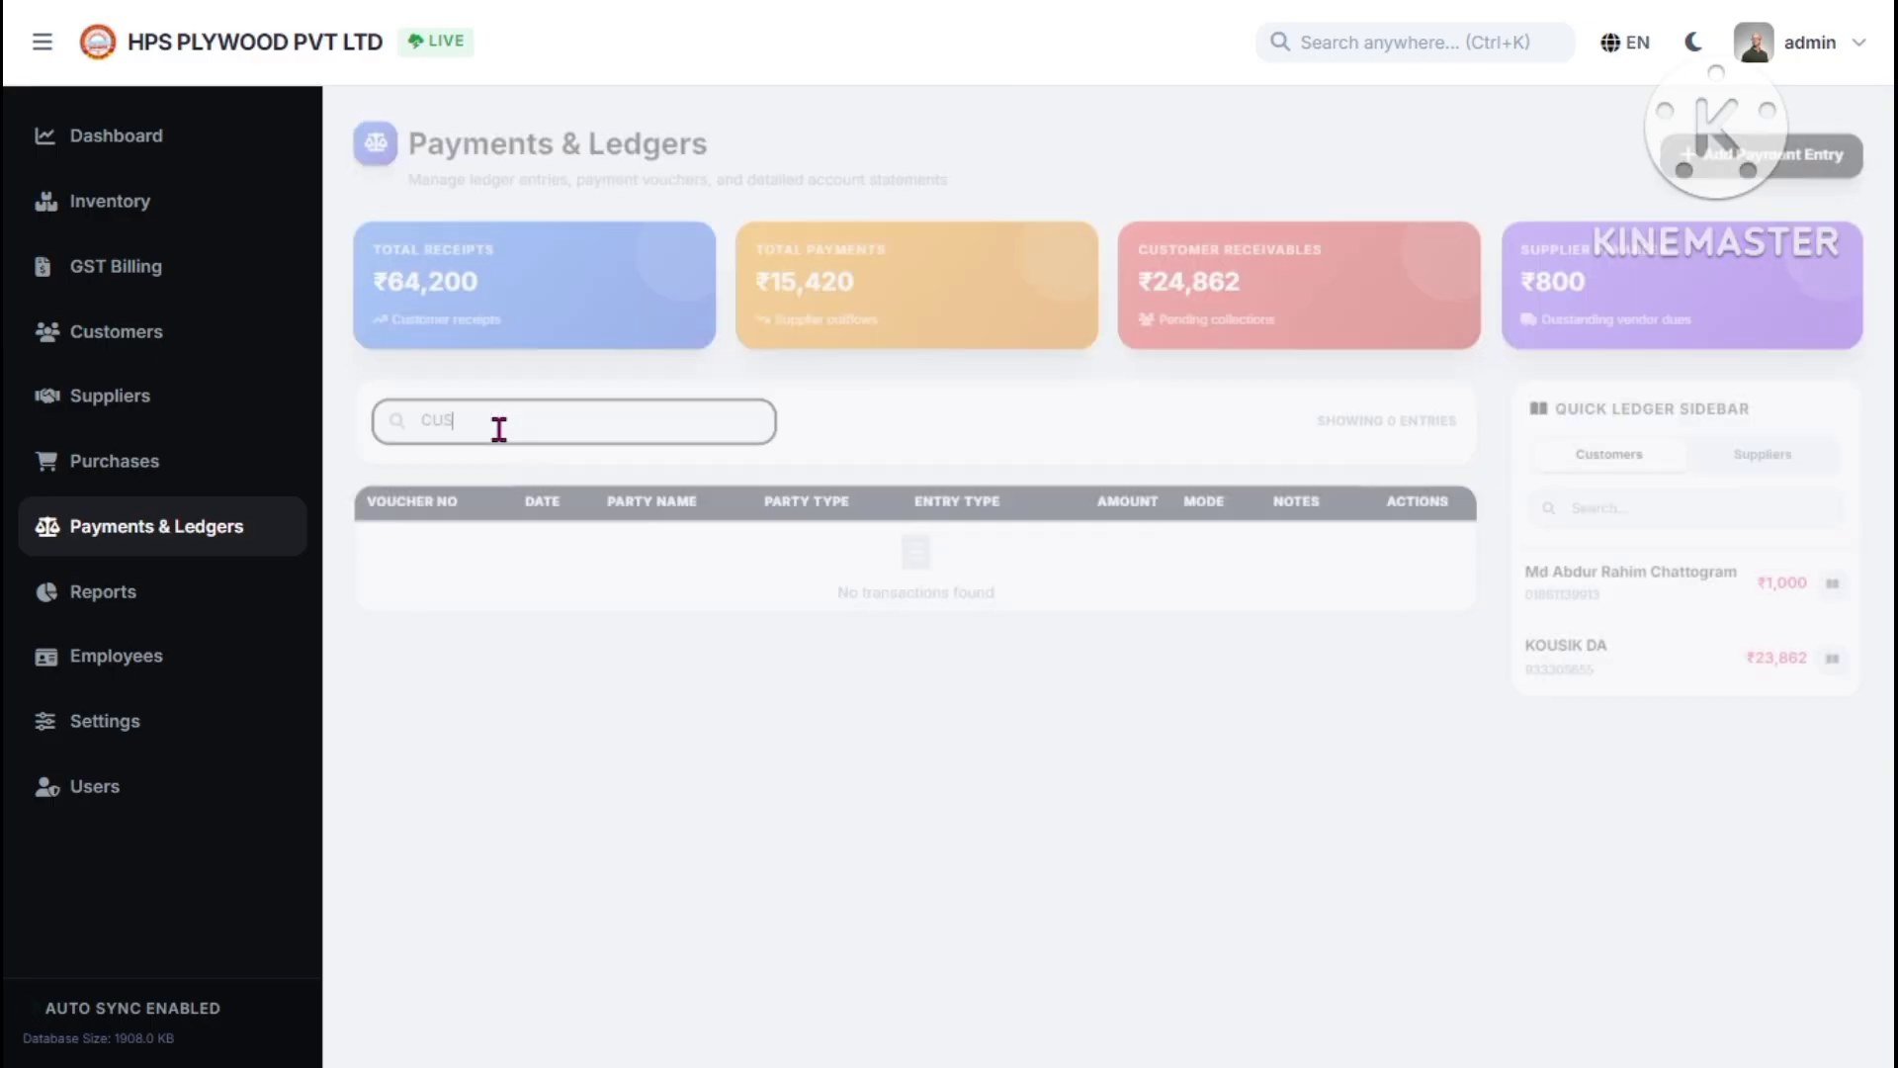
key(BackSpace)
key(BackSpace)
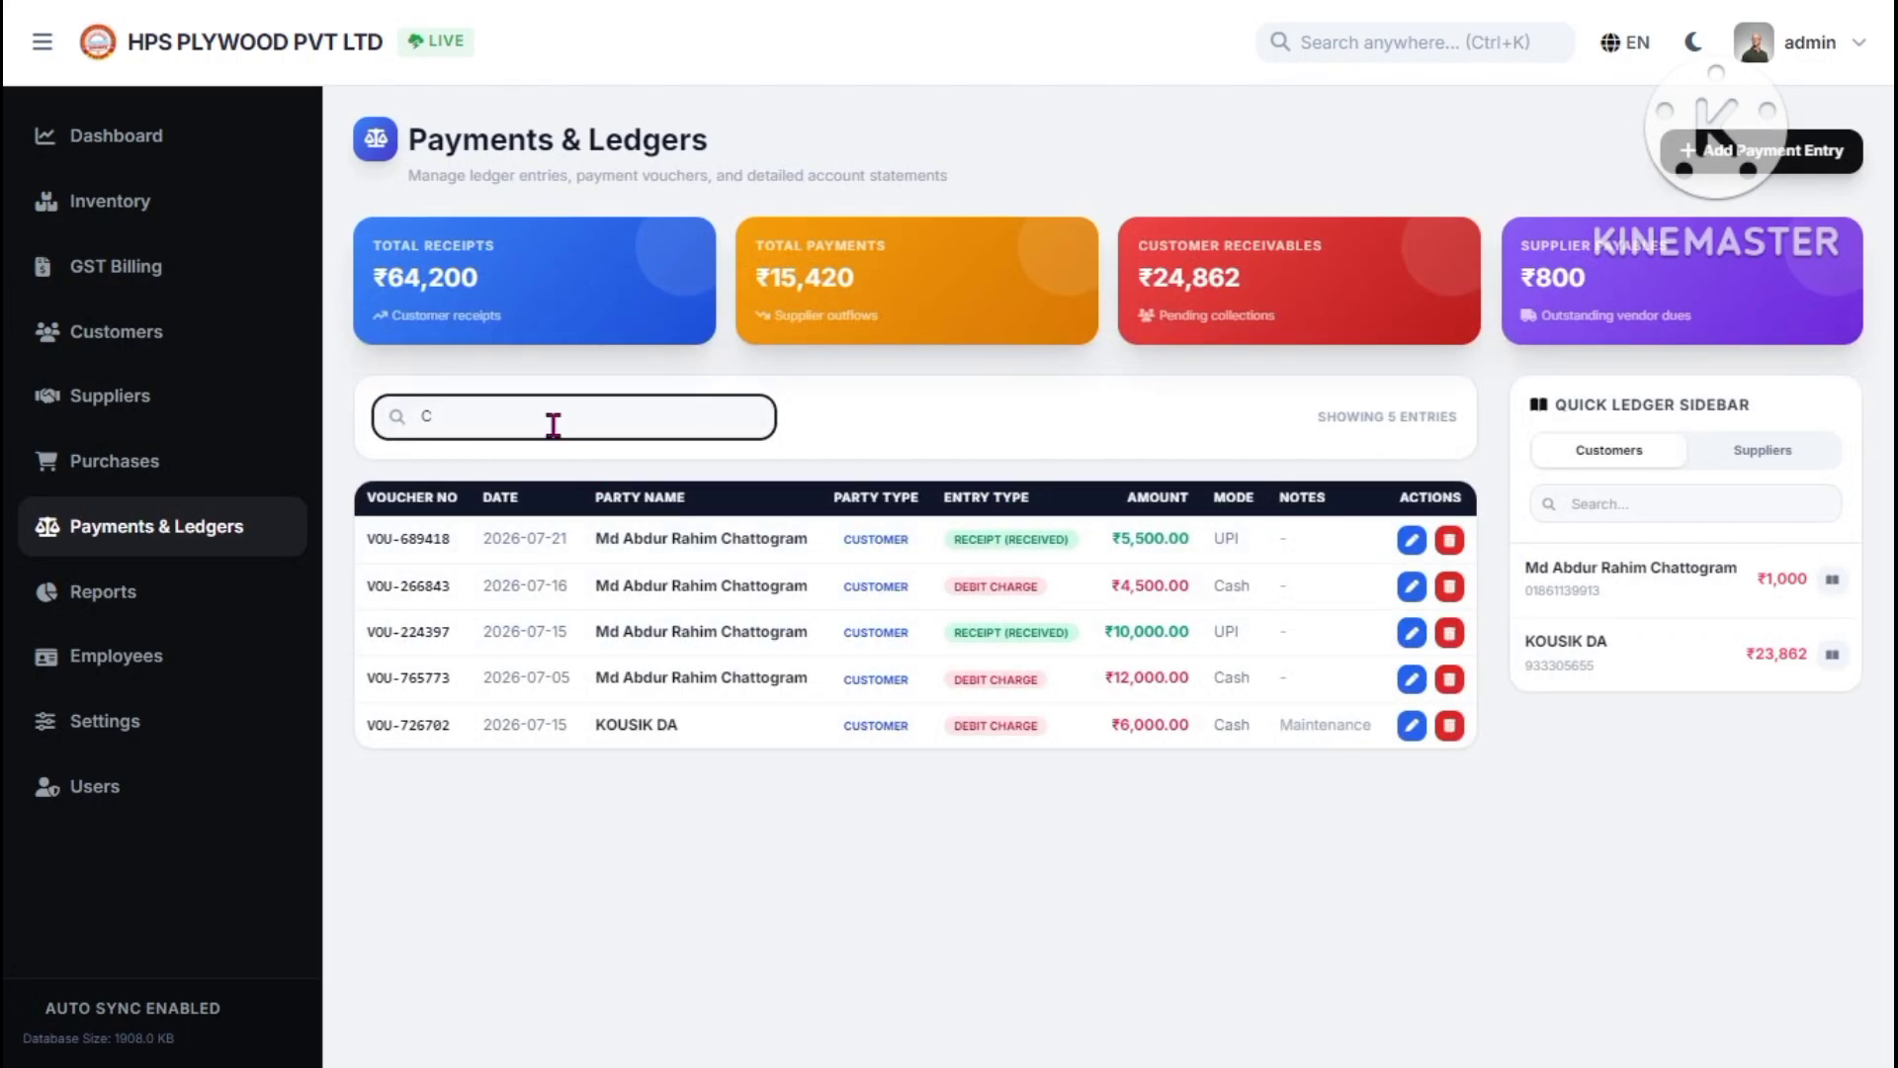
key(BackSpace)
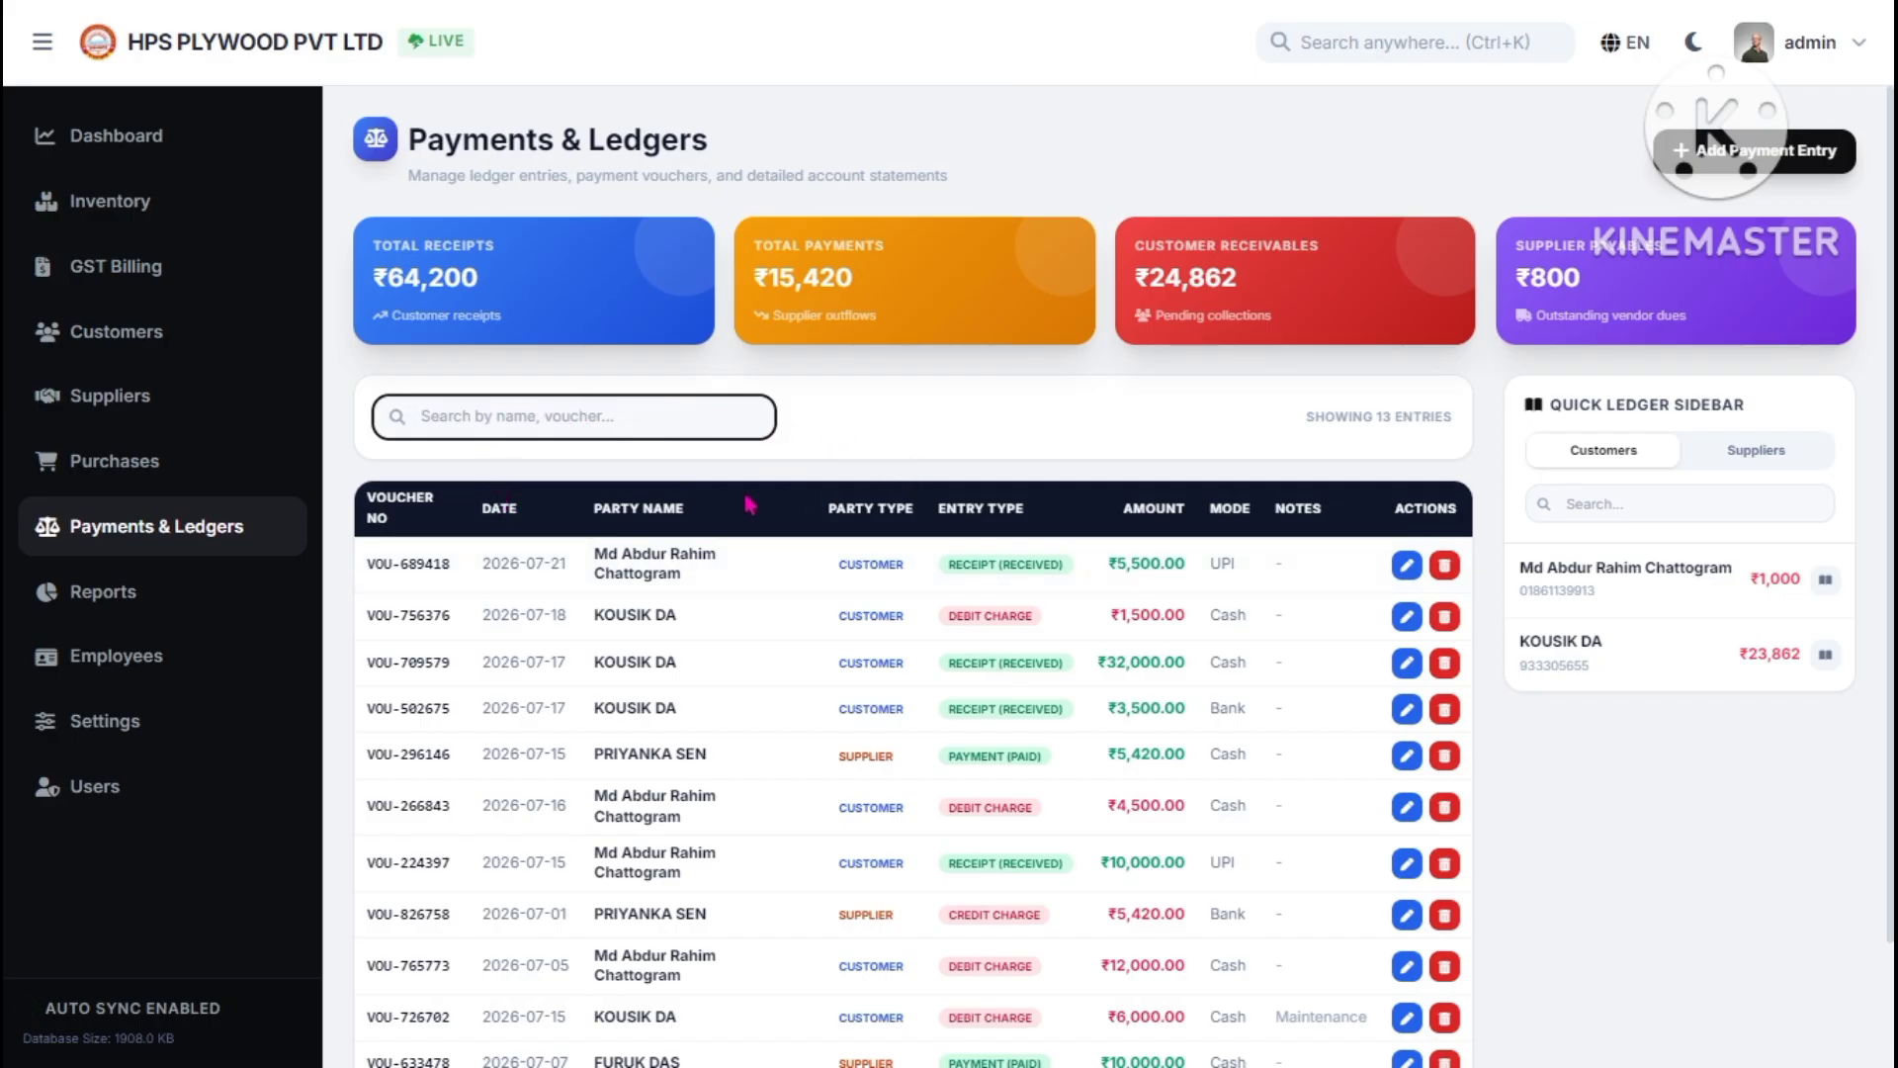
click(1737, 457)
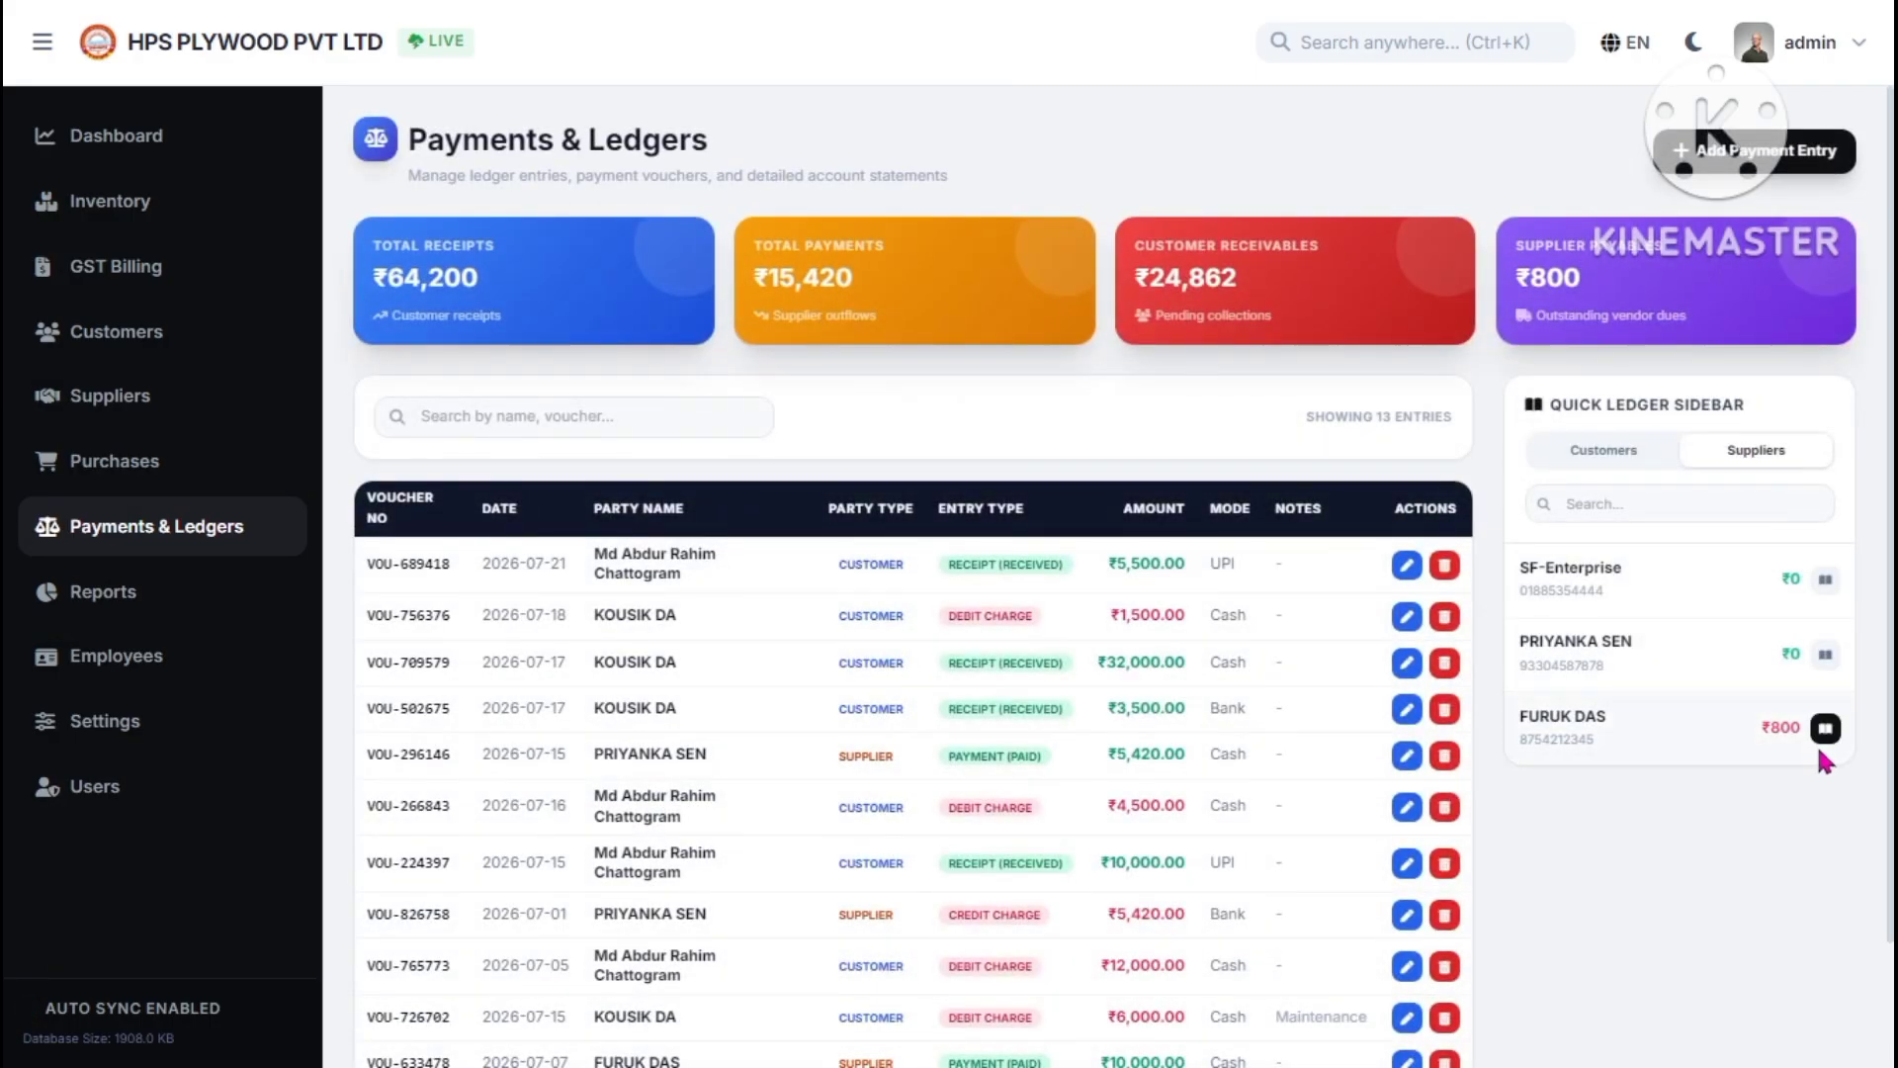
click(1726, 166)
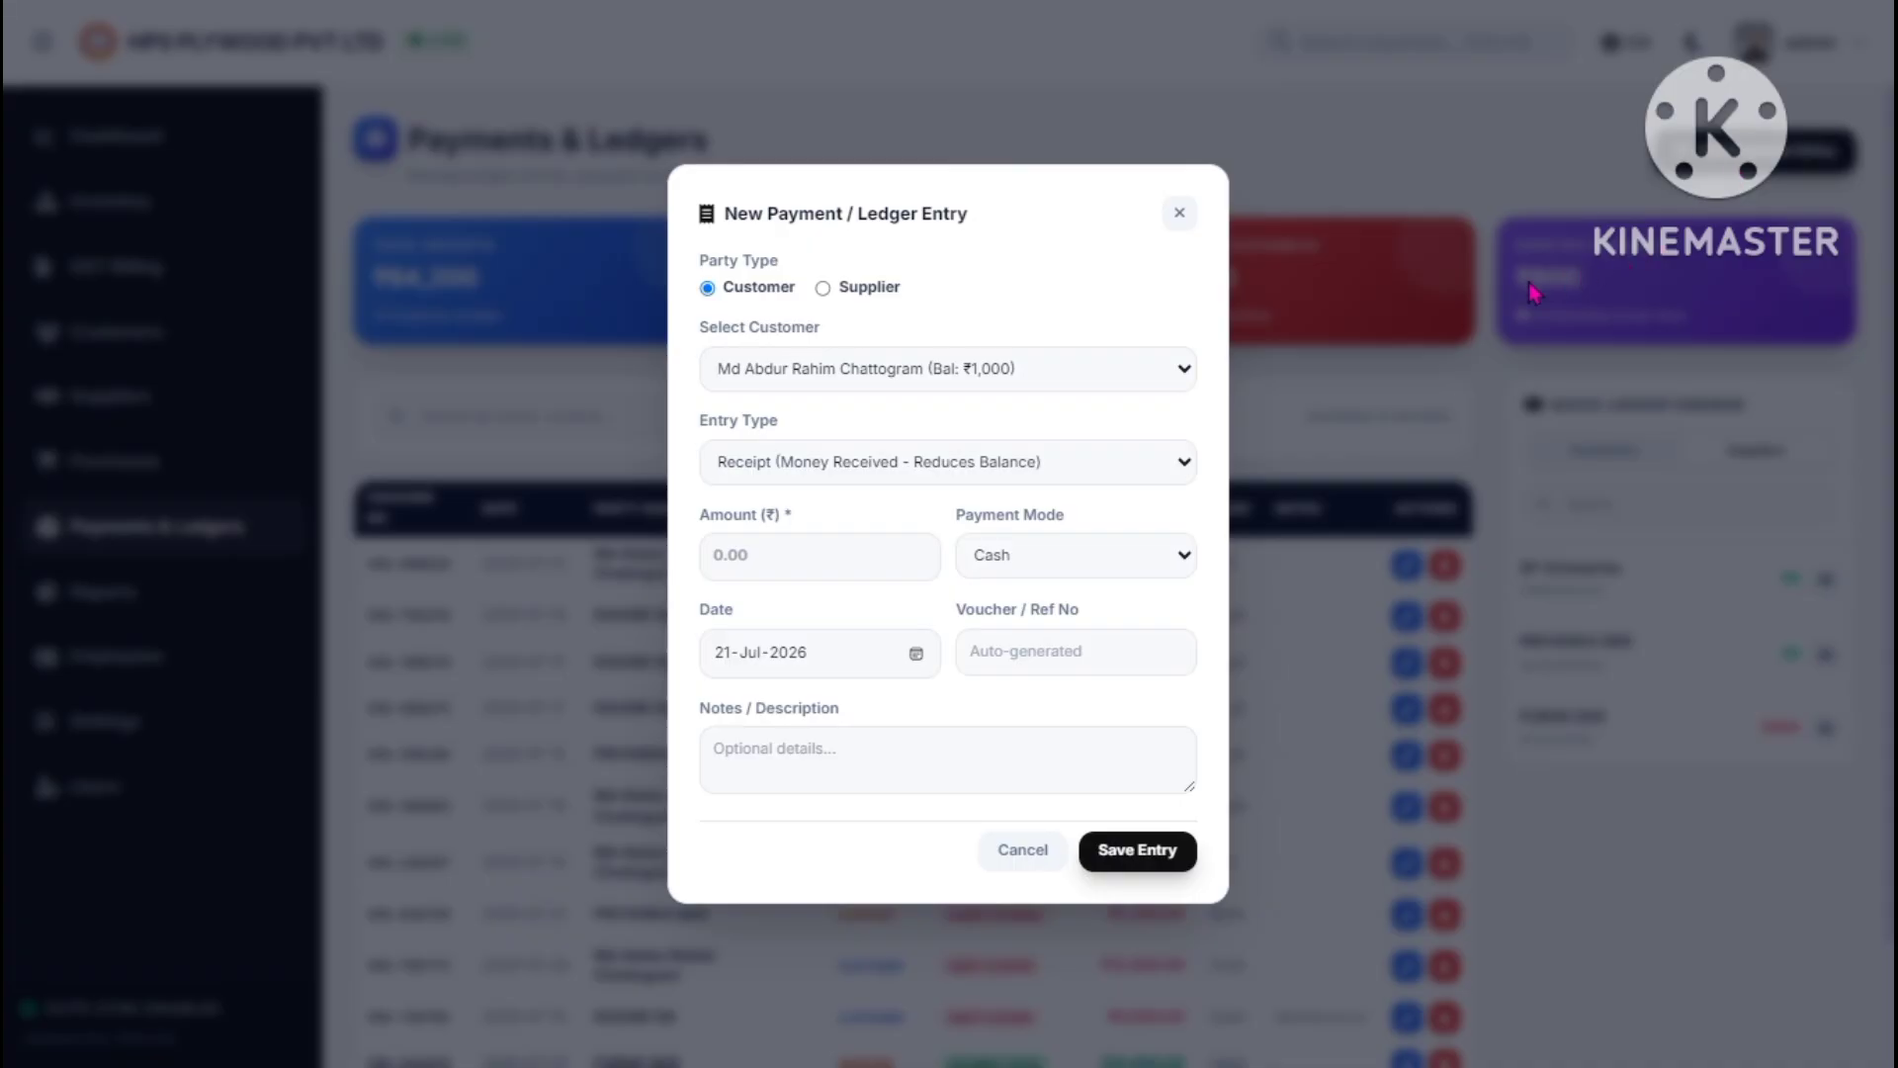
click(1180, 213)
click(1604, 452)
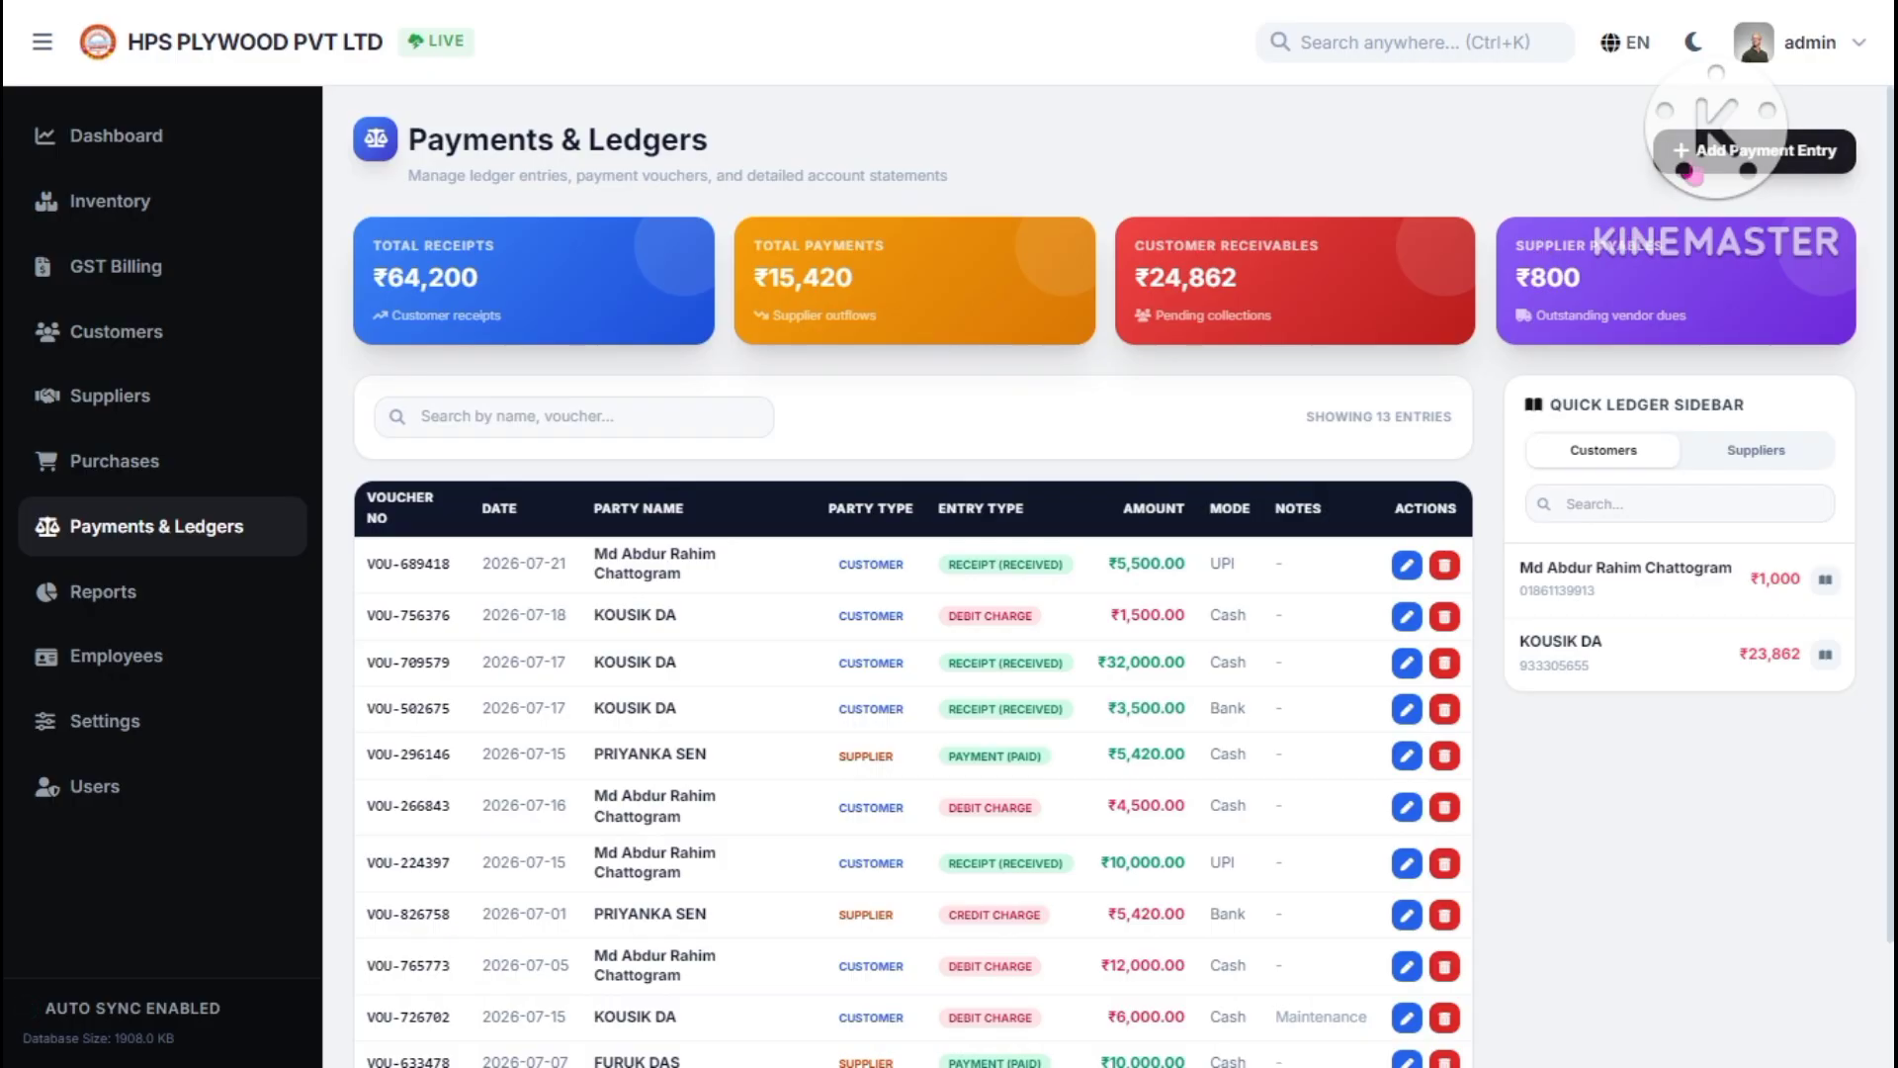
click(1745, 151)
- Save a ₹4,200 Charge entry dated 24 Jul 2026, lifting the customer's balance to ₹5,200
click(996, 469)
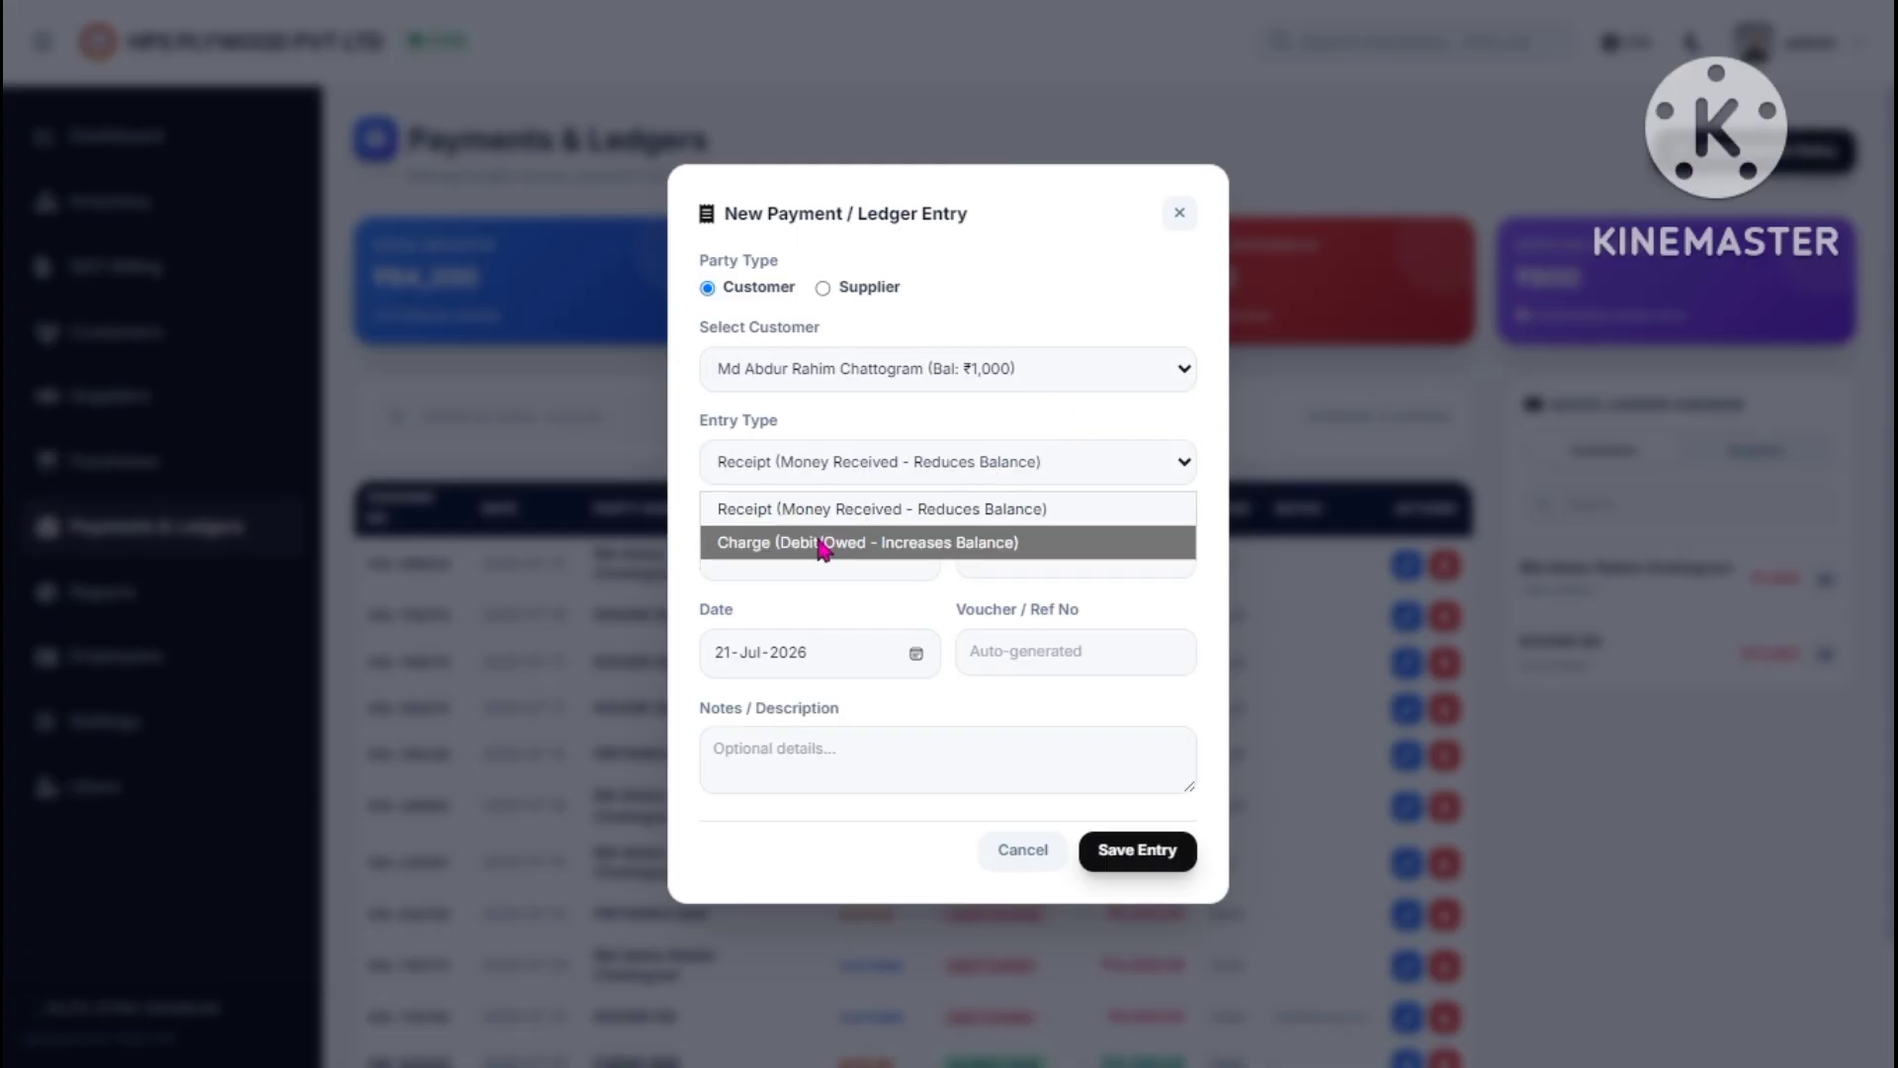
click(827, 540)
click(778, 571)
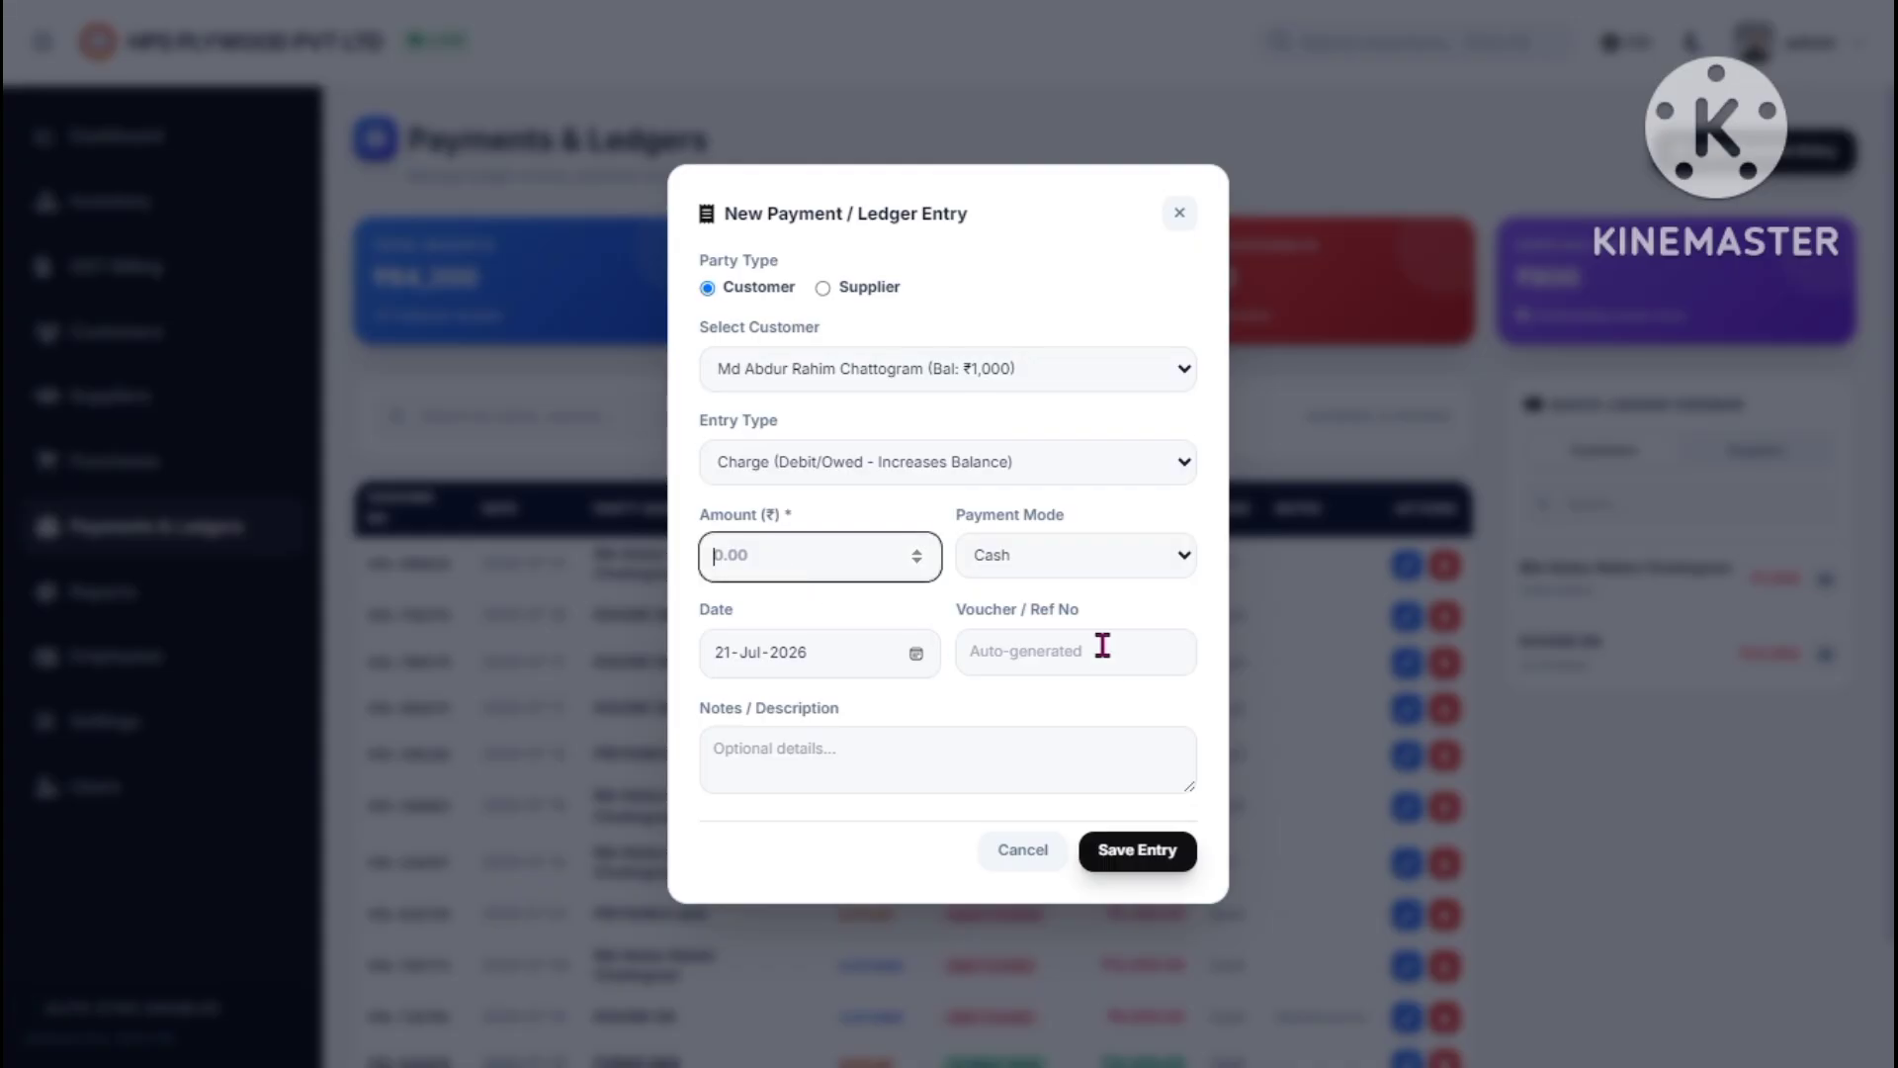
text(4200)
click(915, 653)
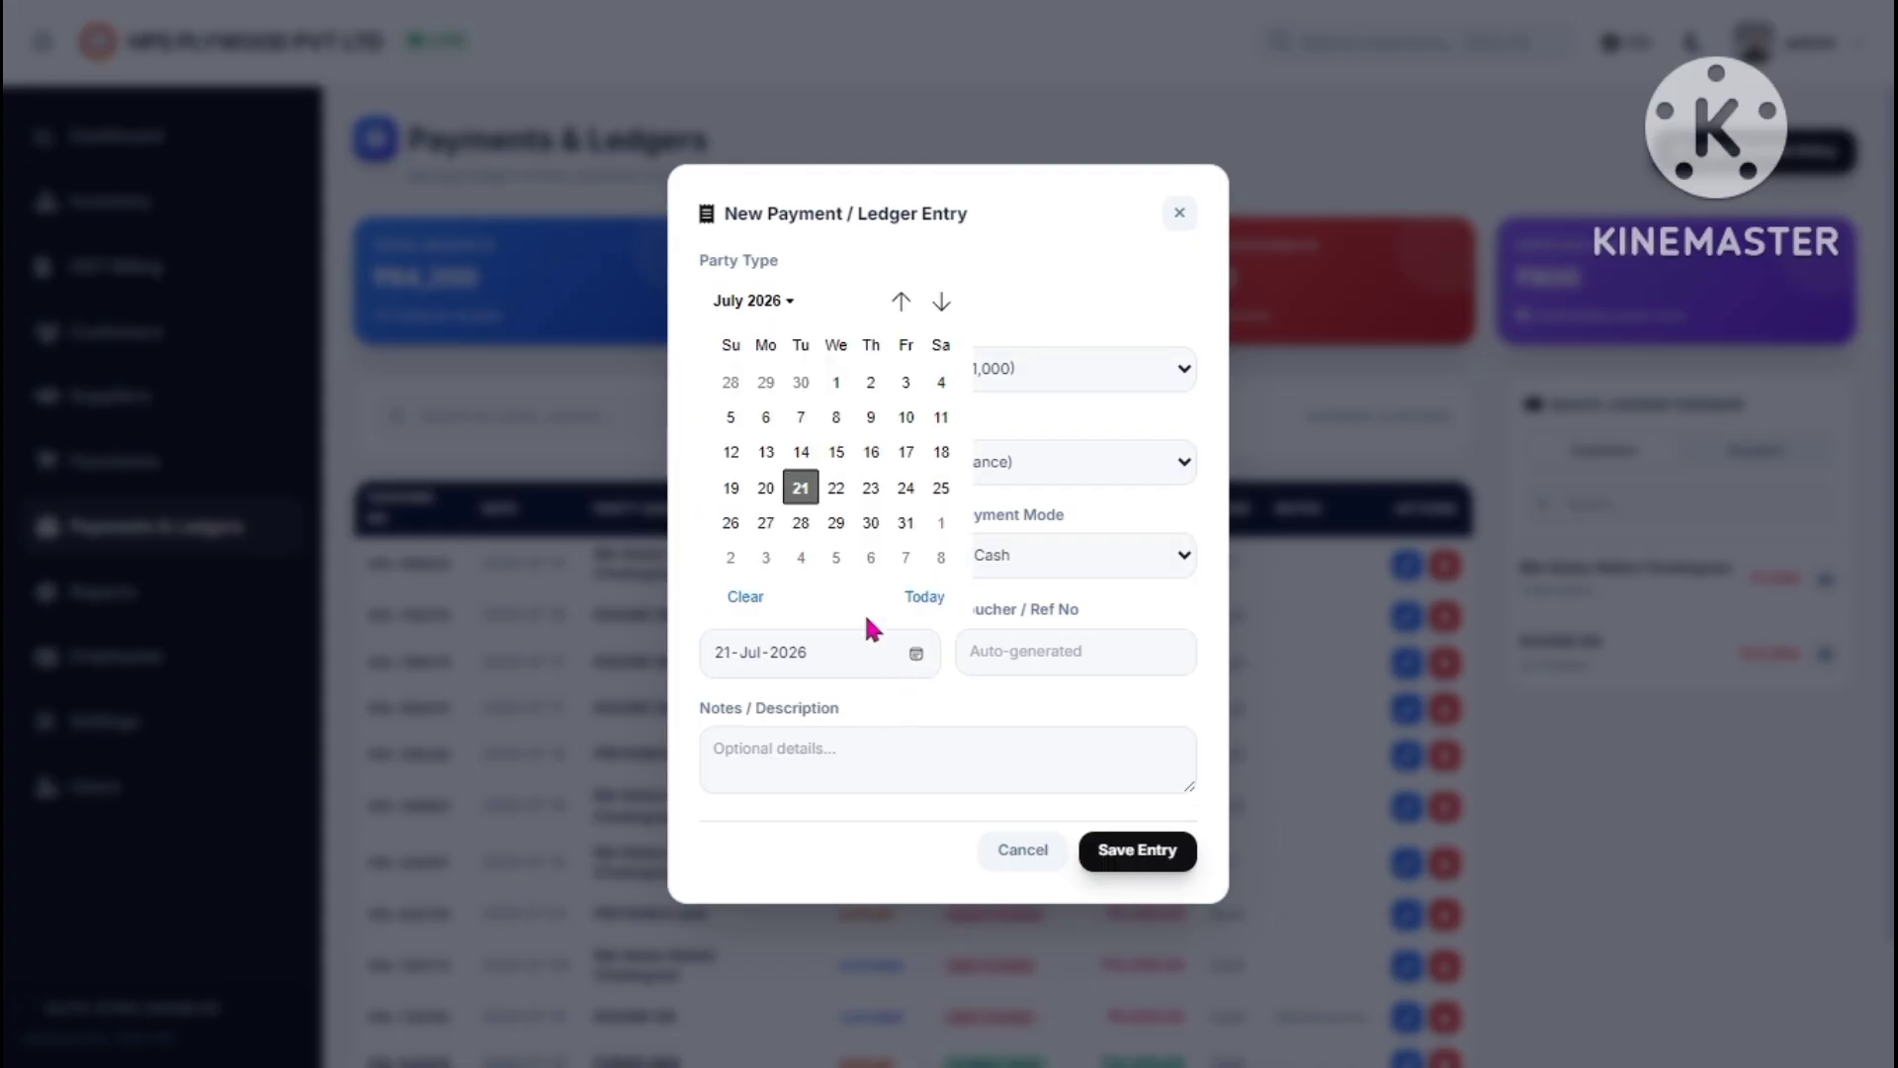
click(905, 489)
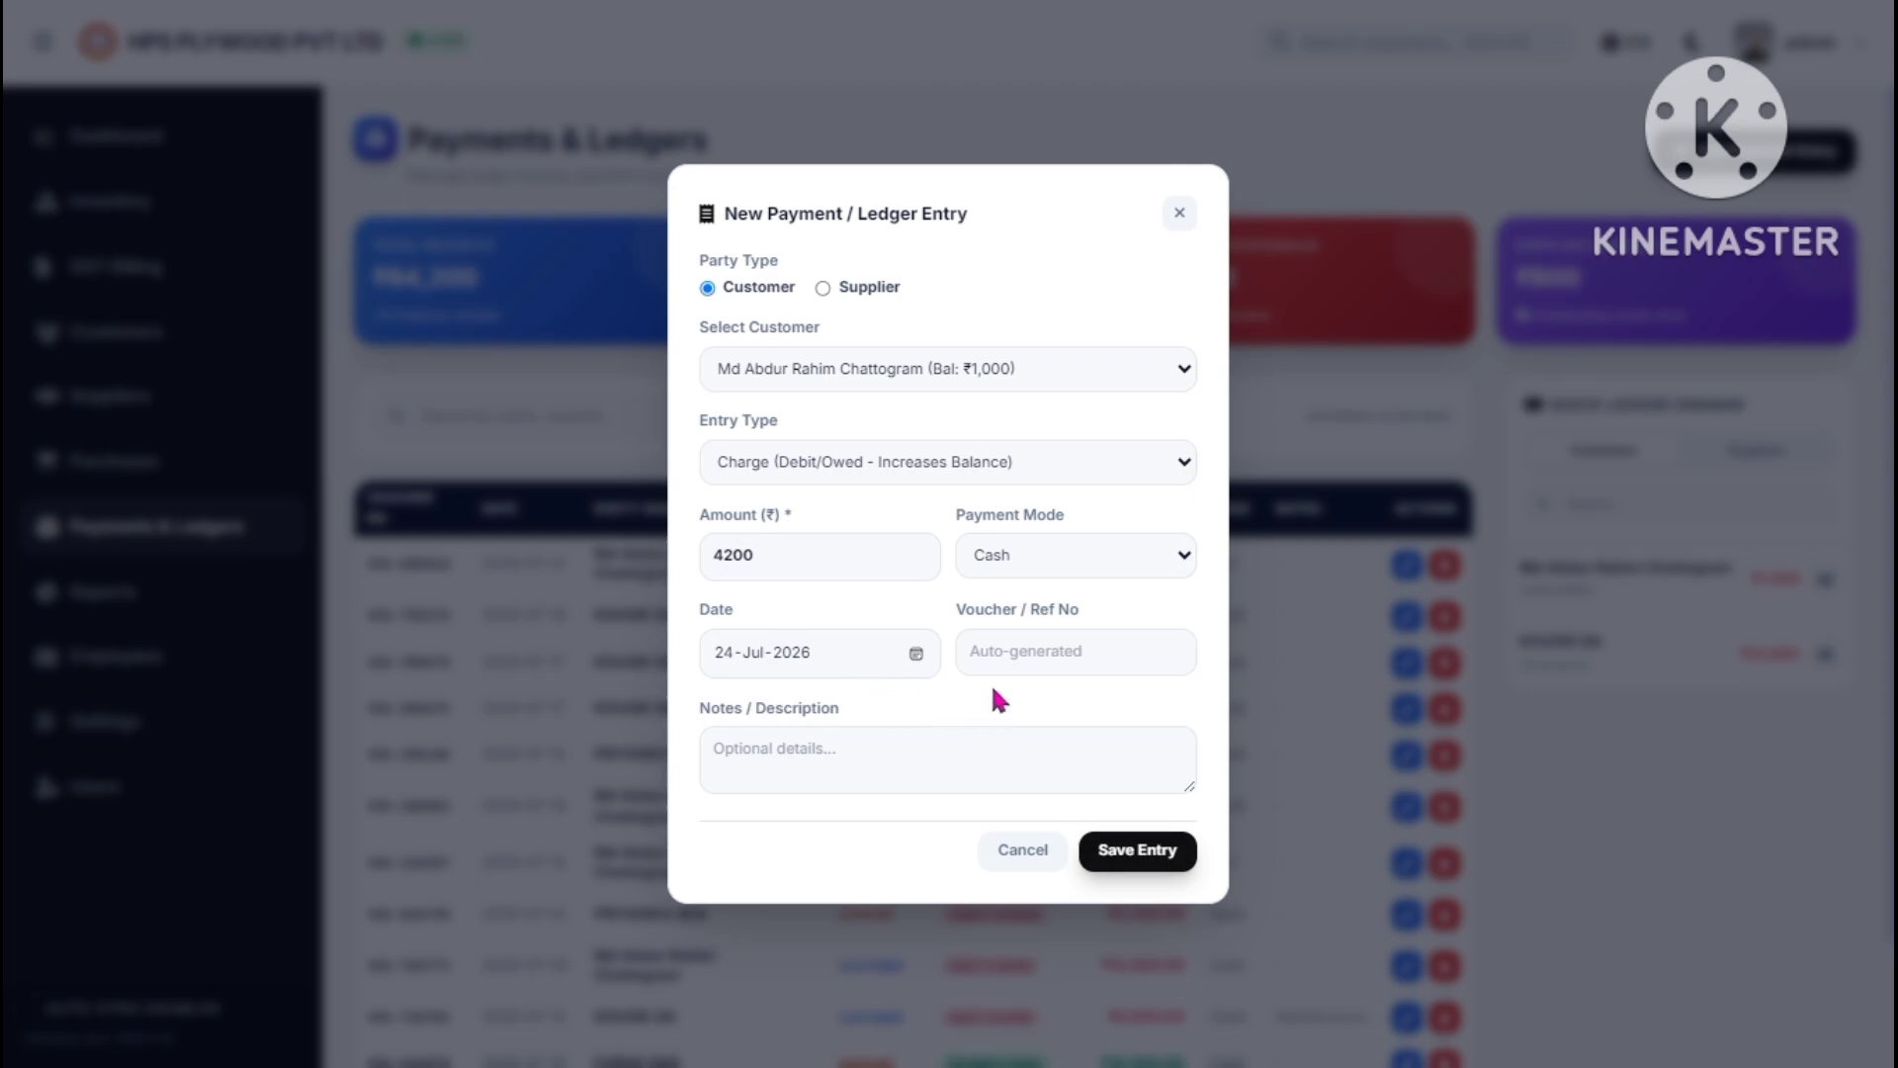
click(1114, 856)
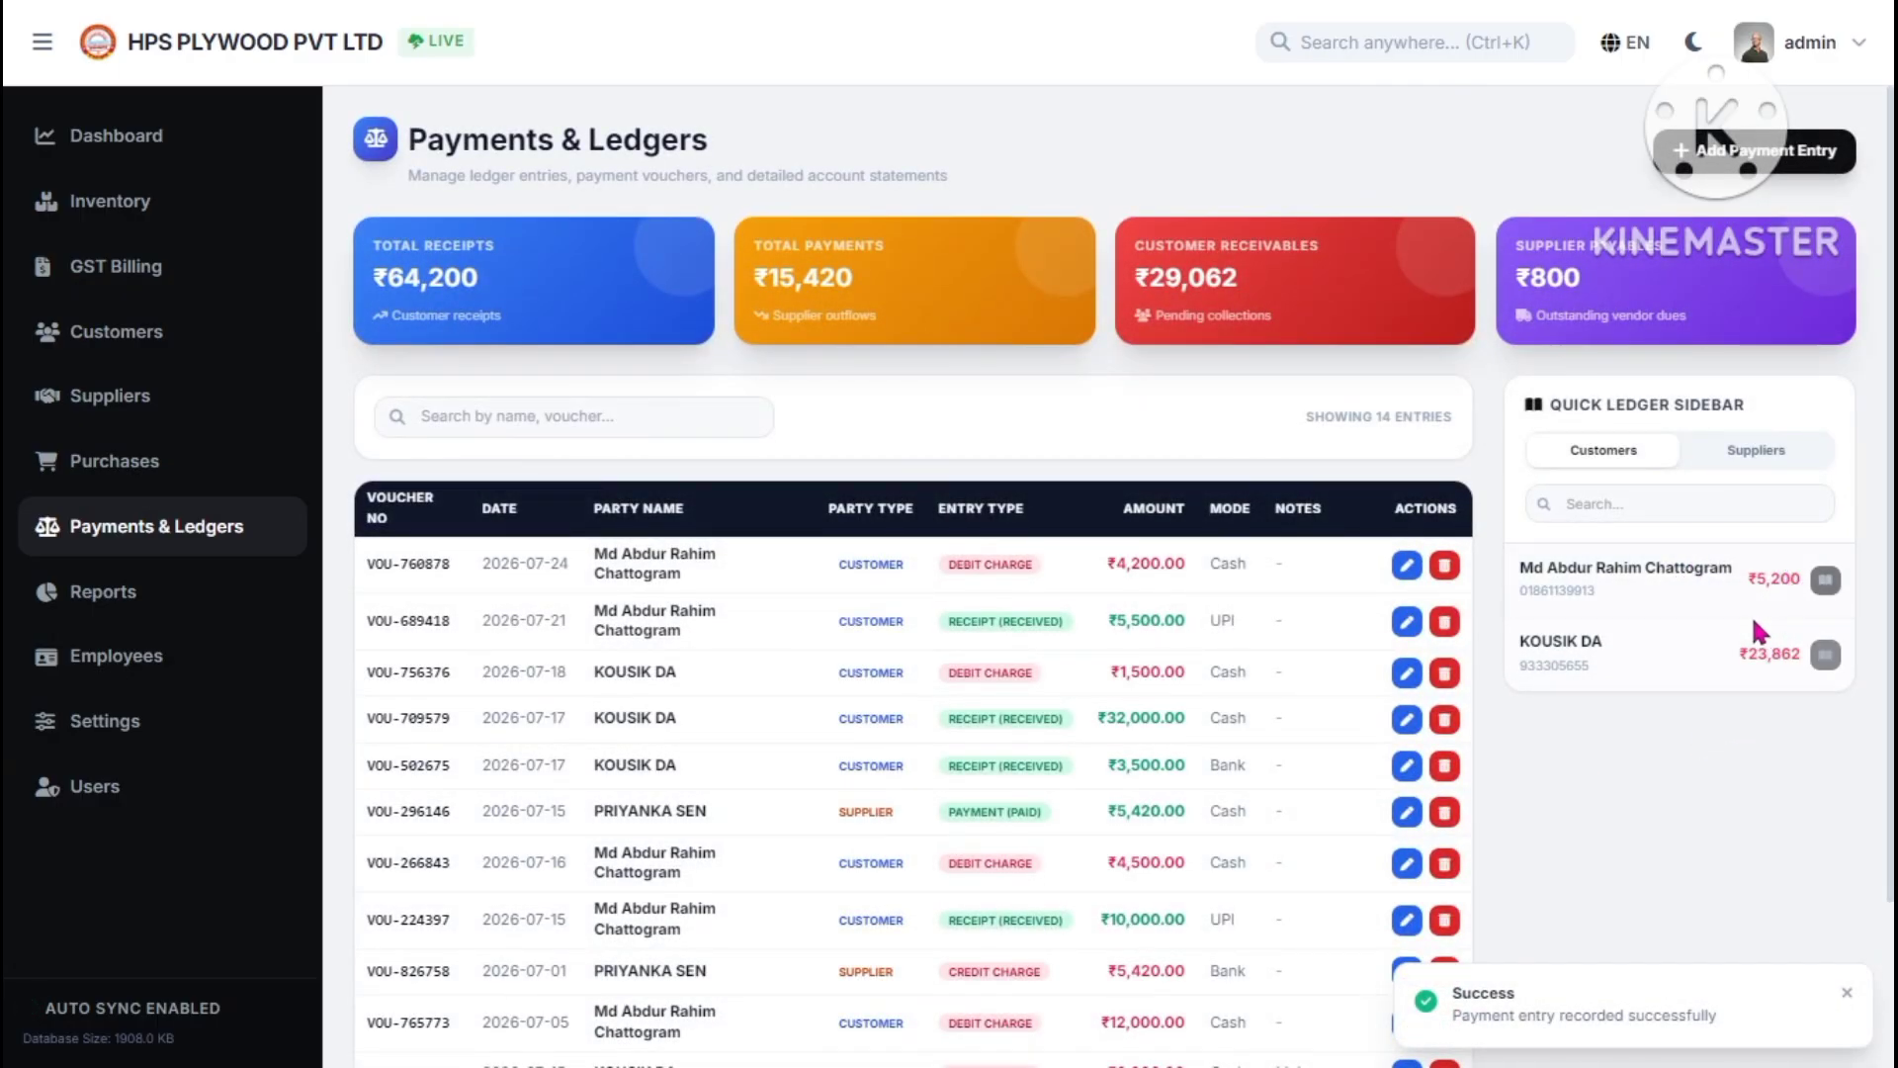
drag(1755, 580, 1797, 588)
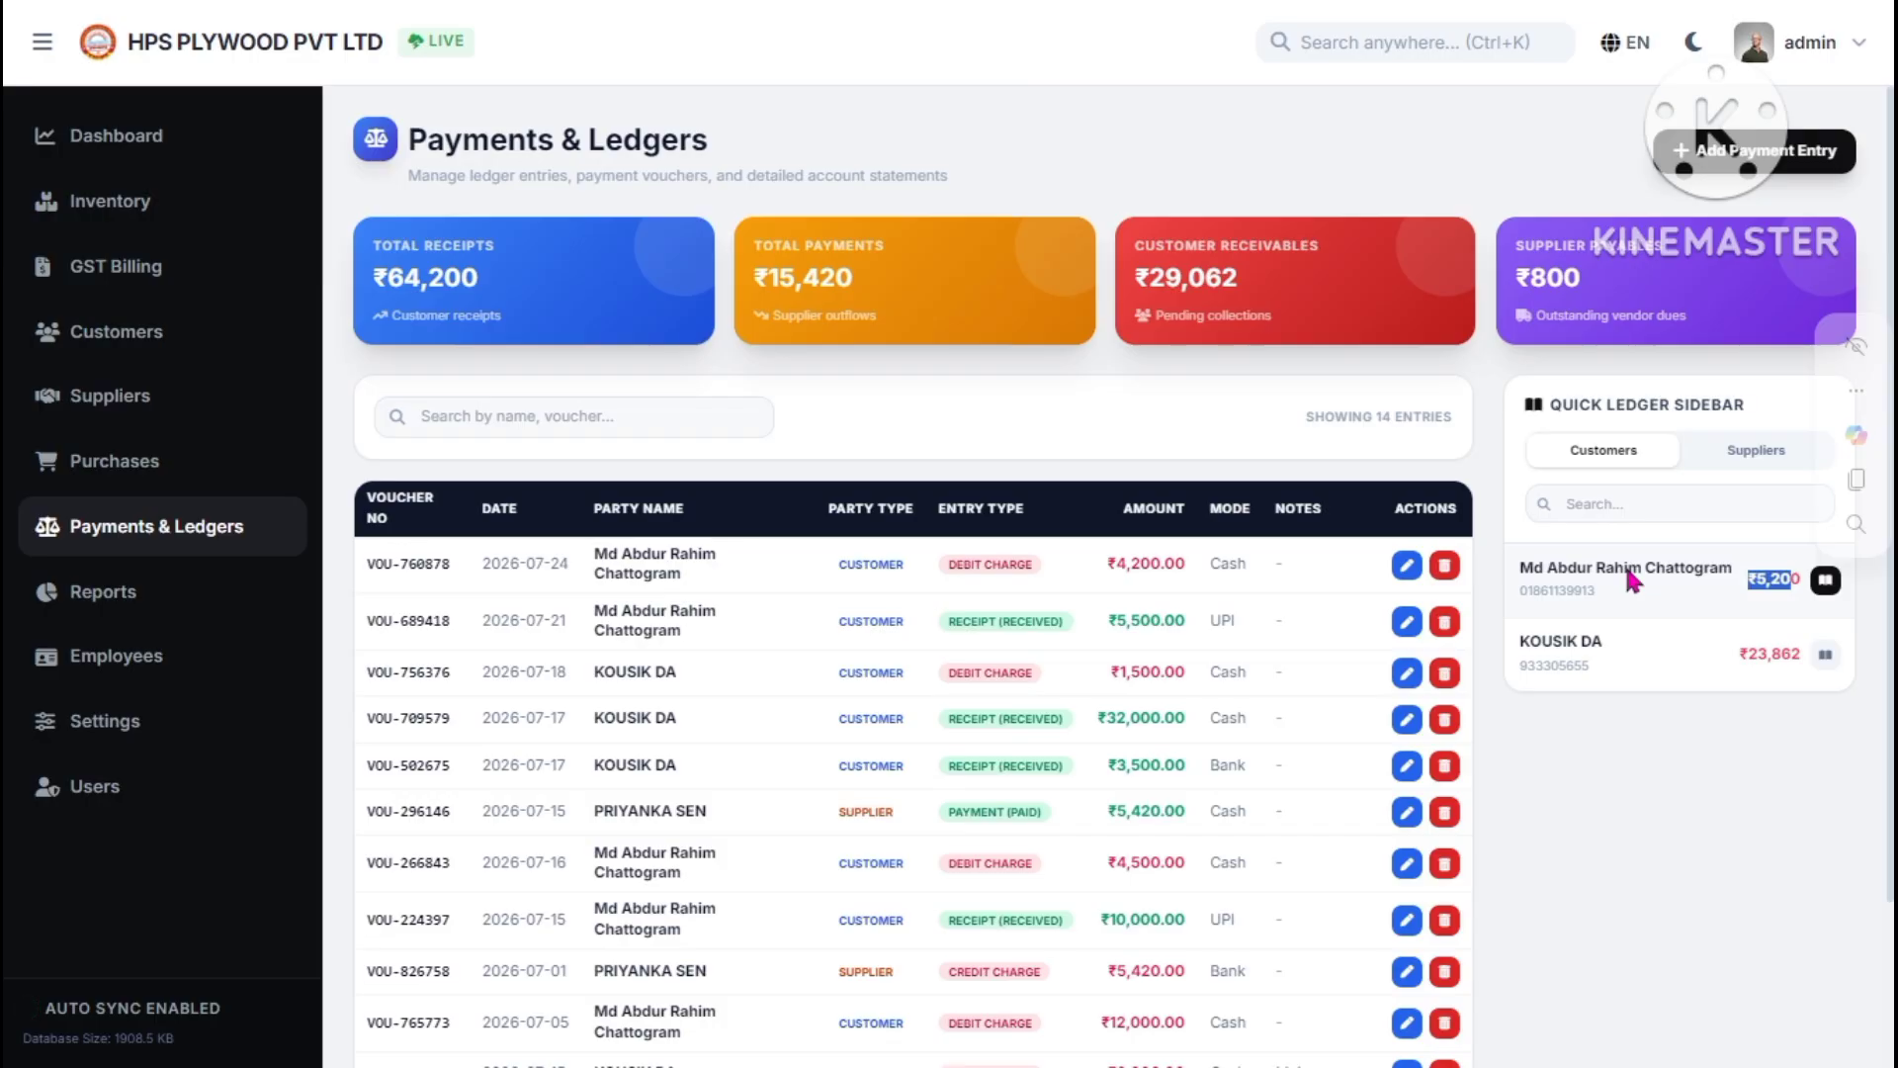
click(1738, 618)
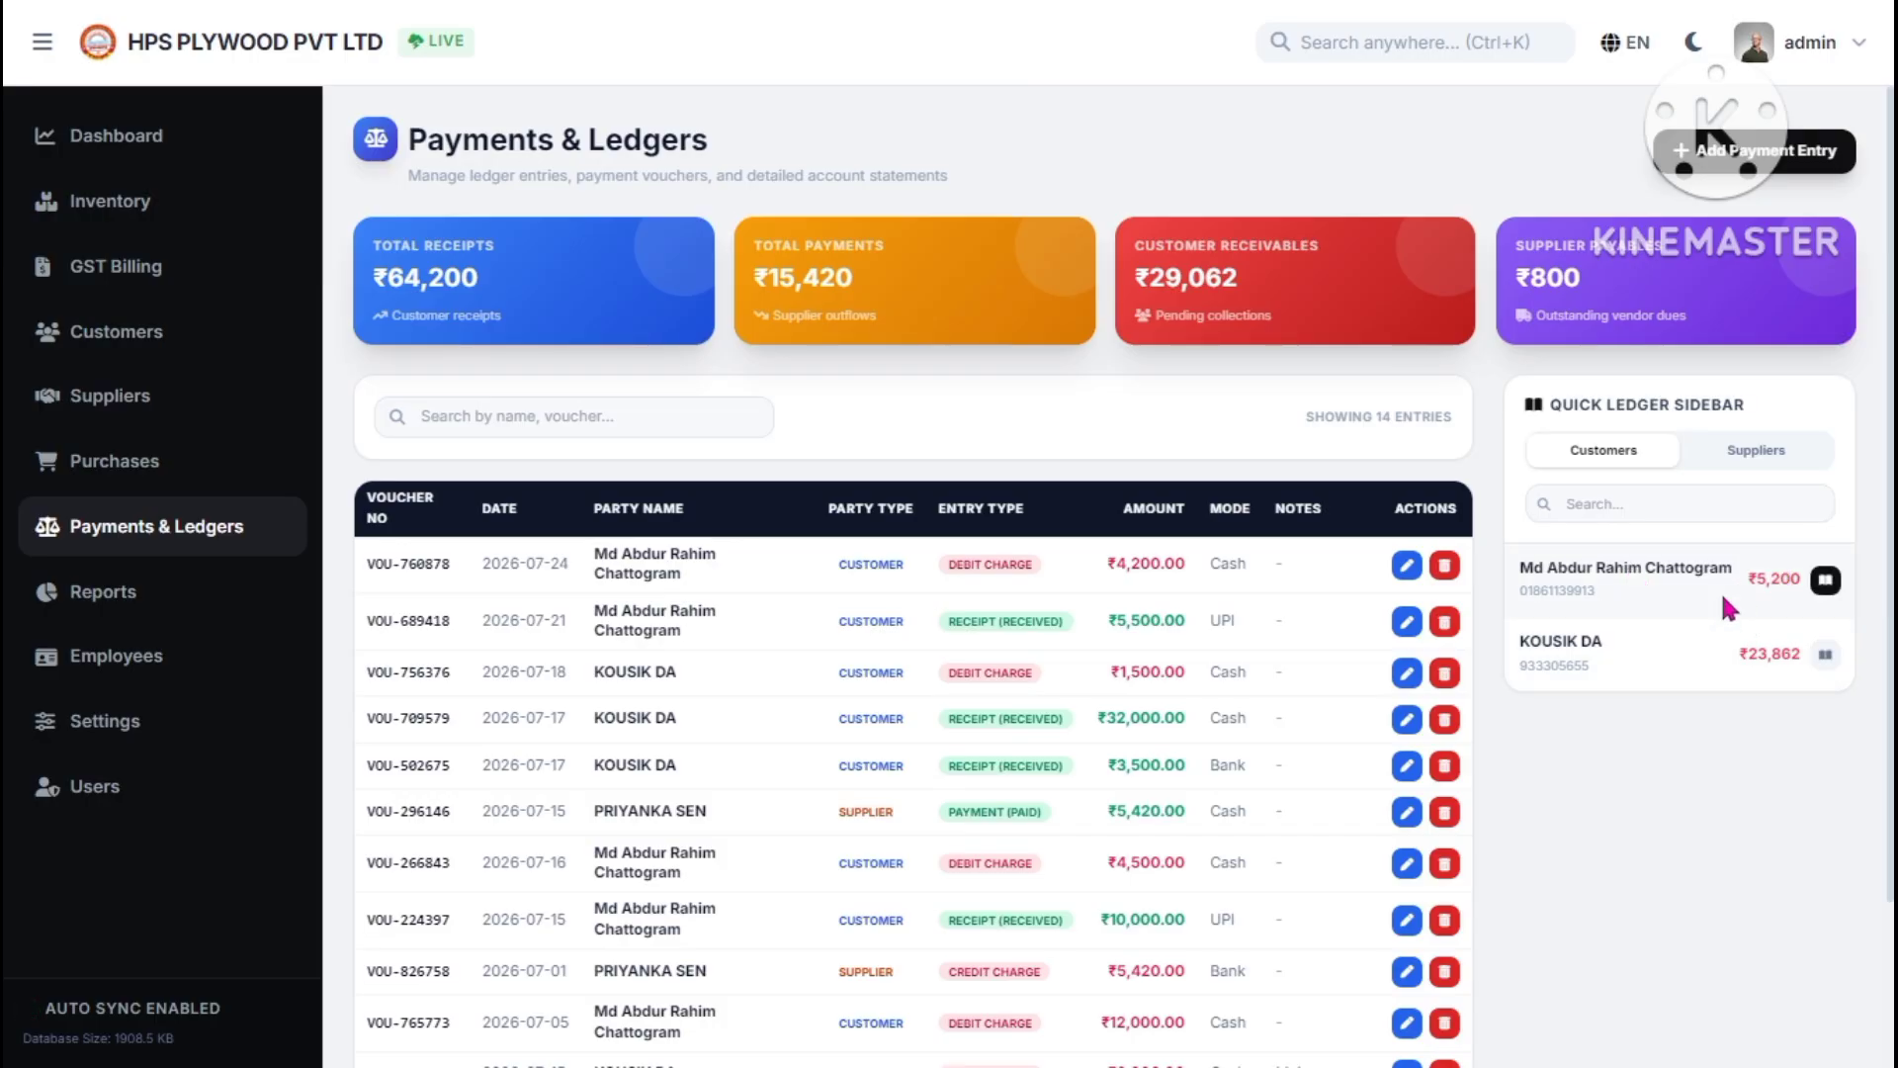
- Open and discard another entry form for the customer, then go to Reports
click(1826, 579)
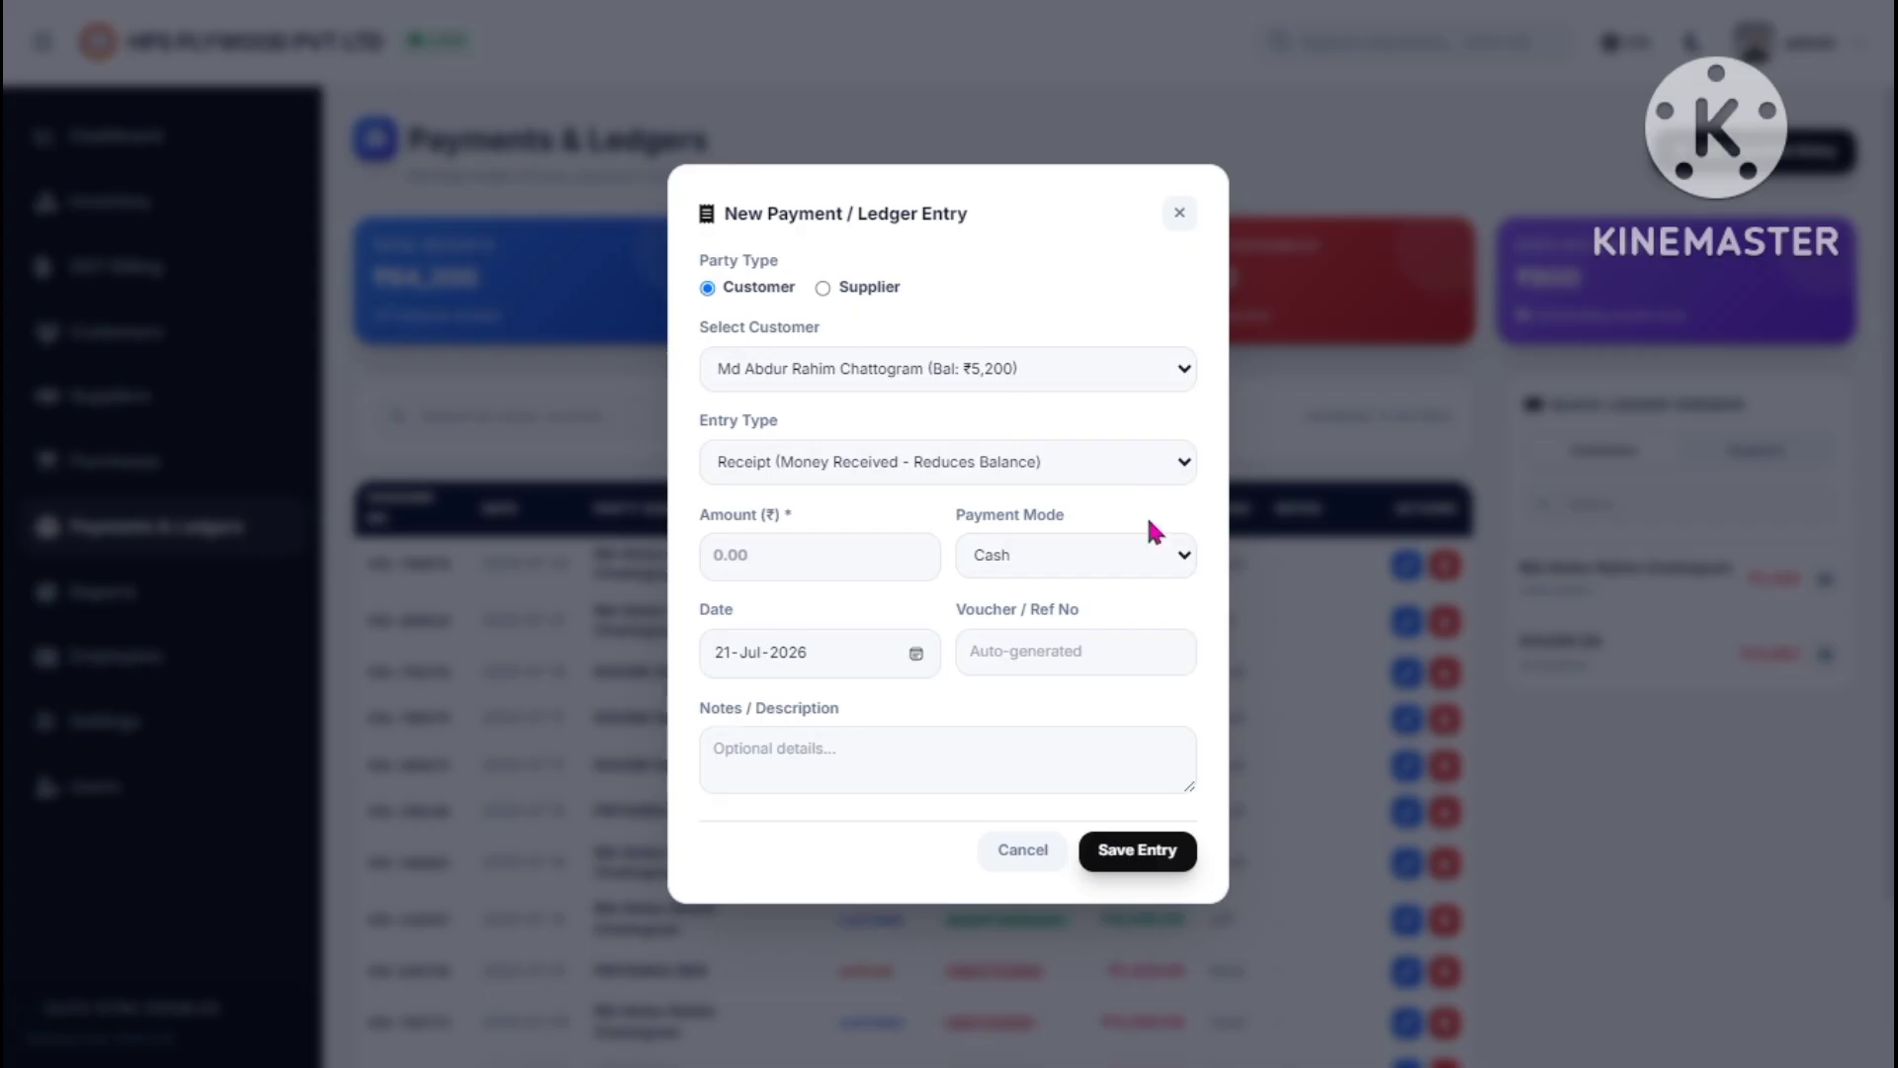
click(1090, 467)
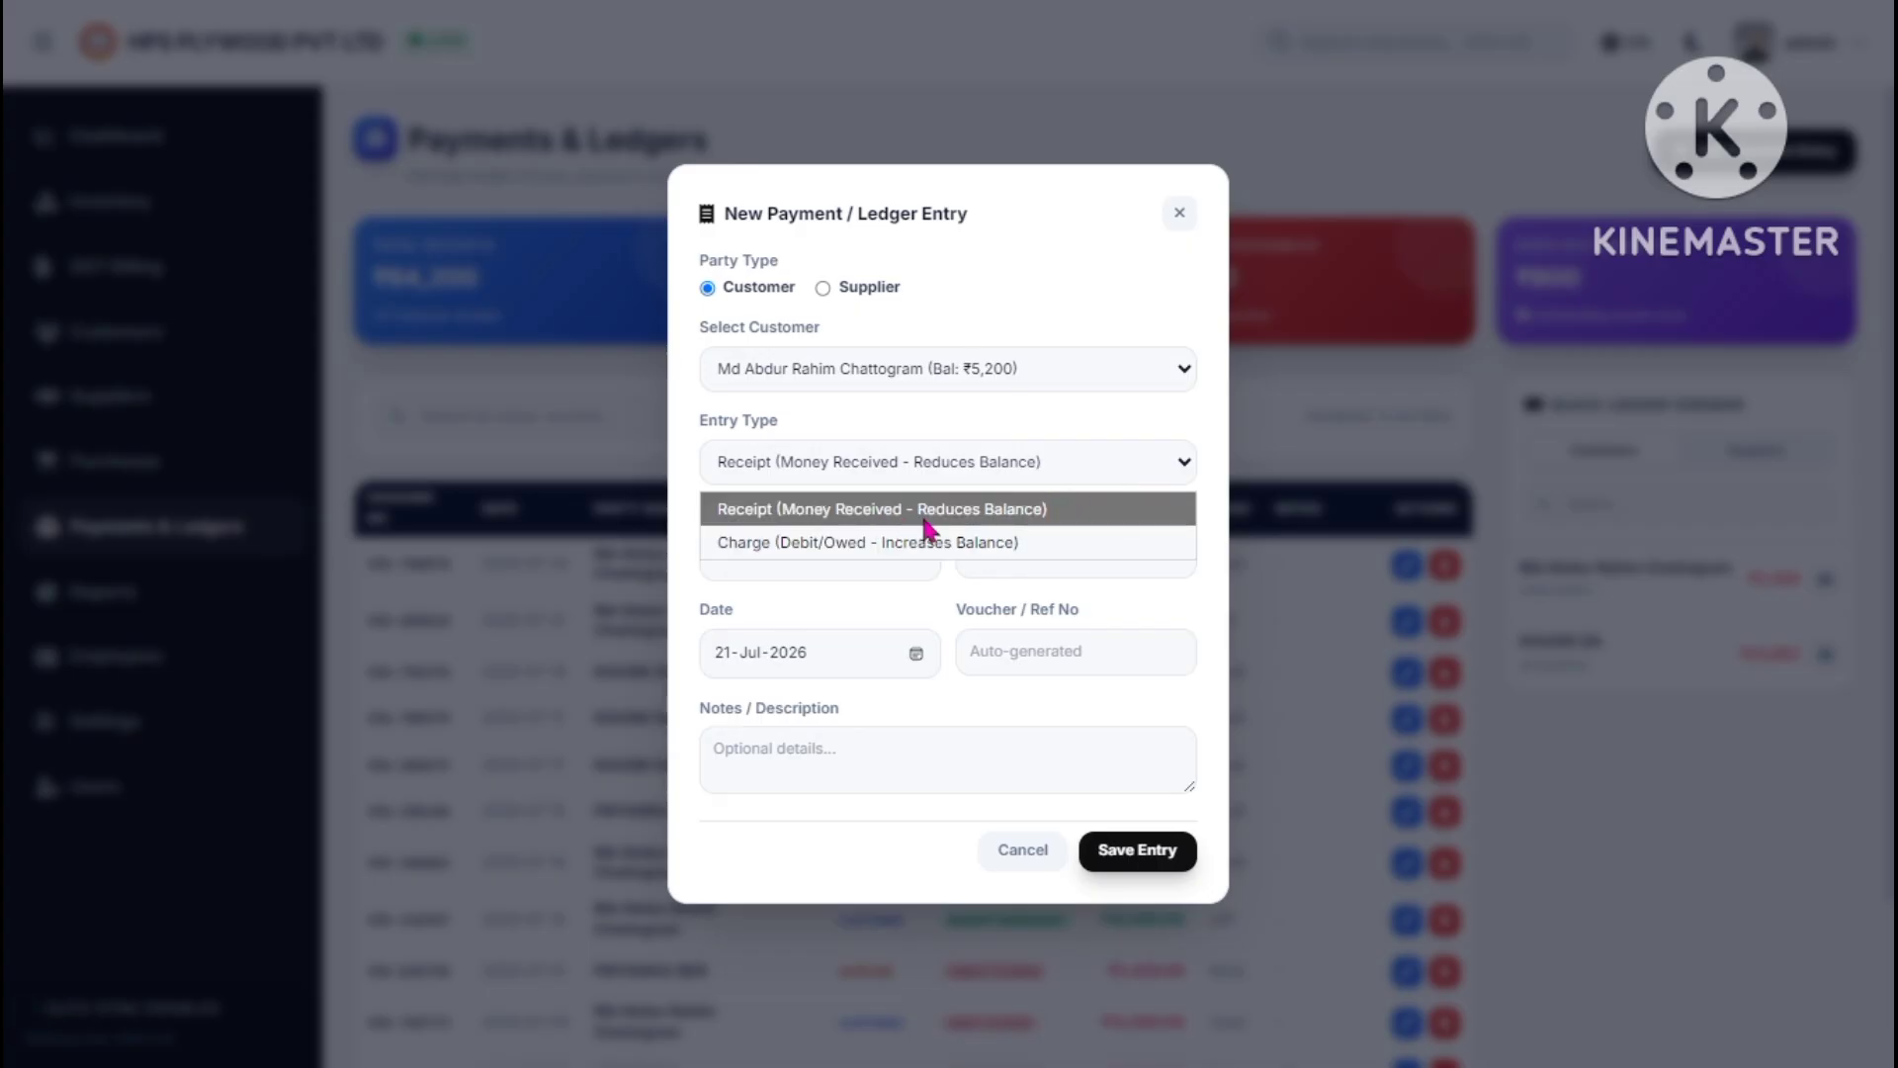
click(1177, 217)
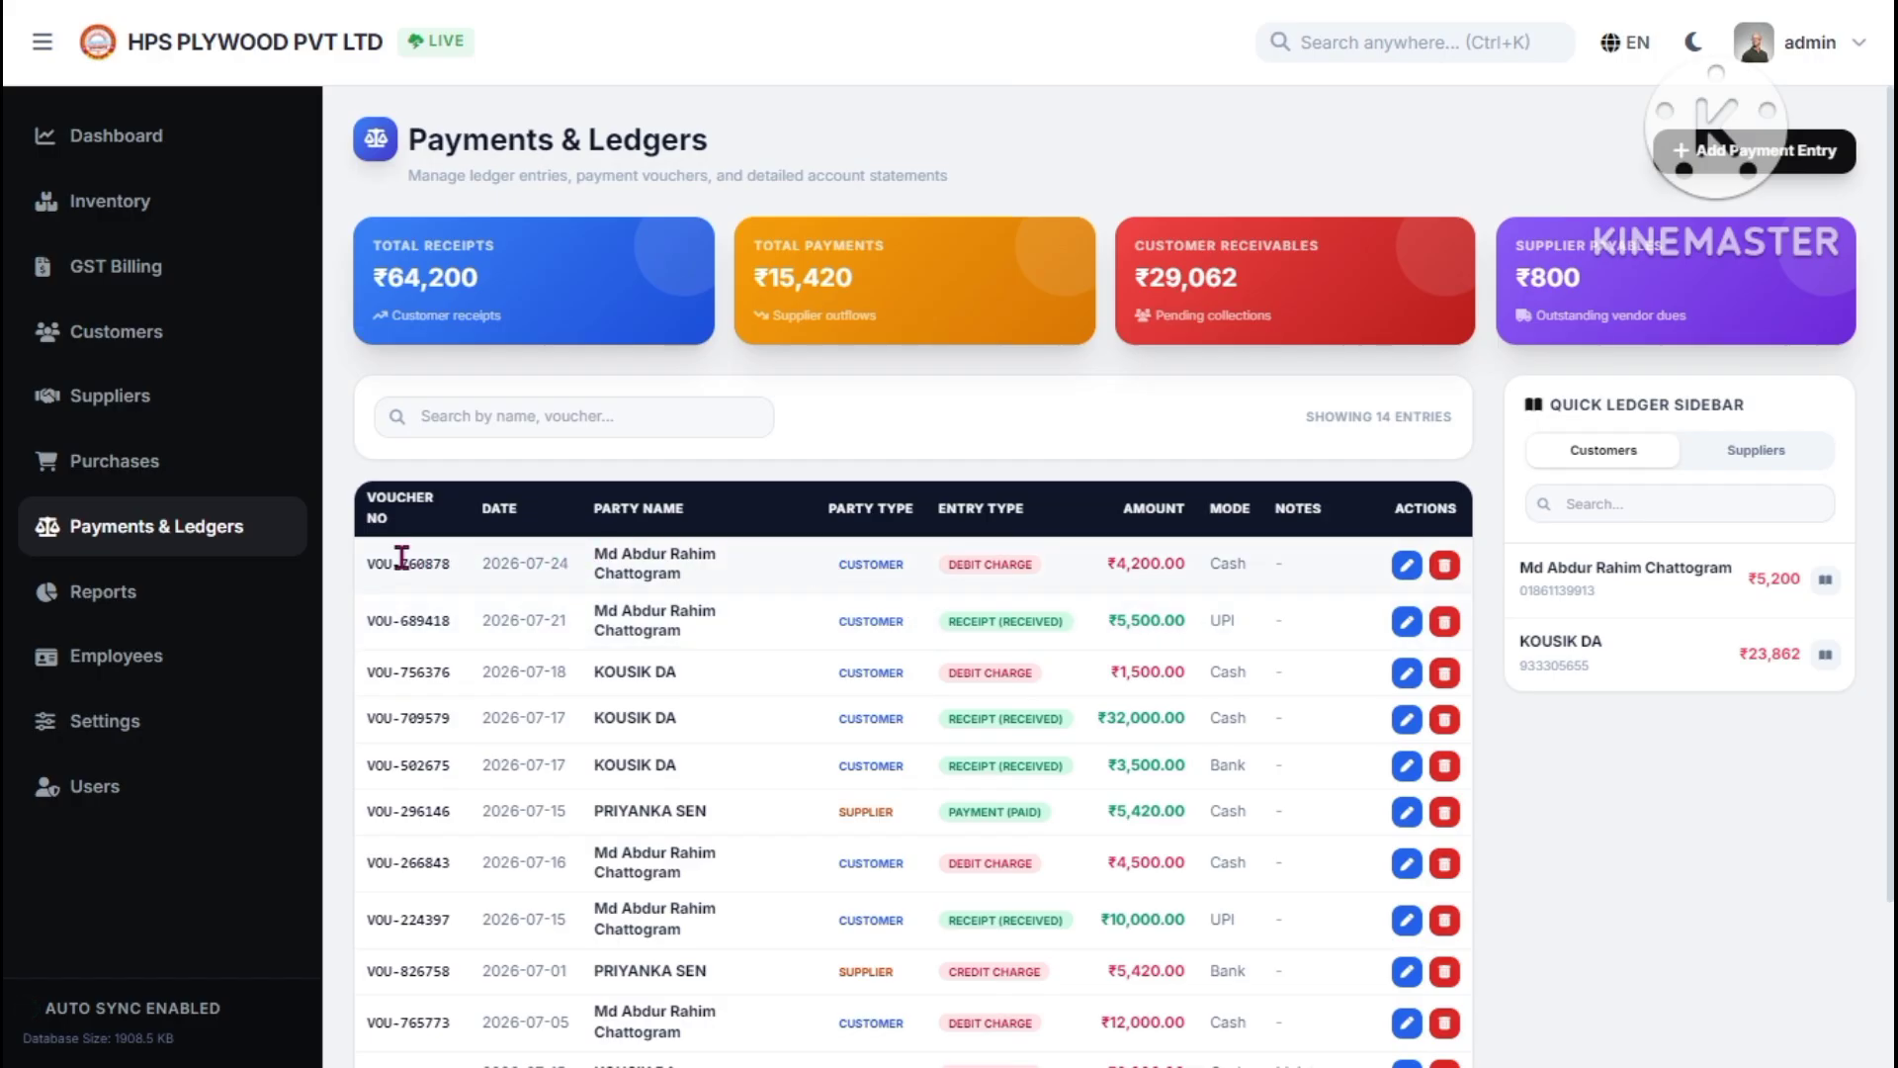
click(230, 593)
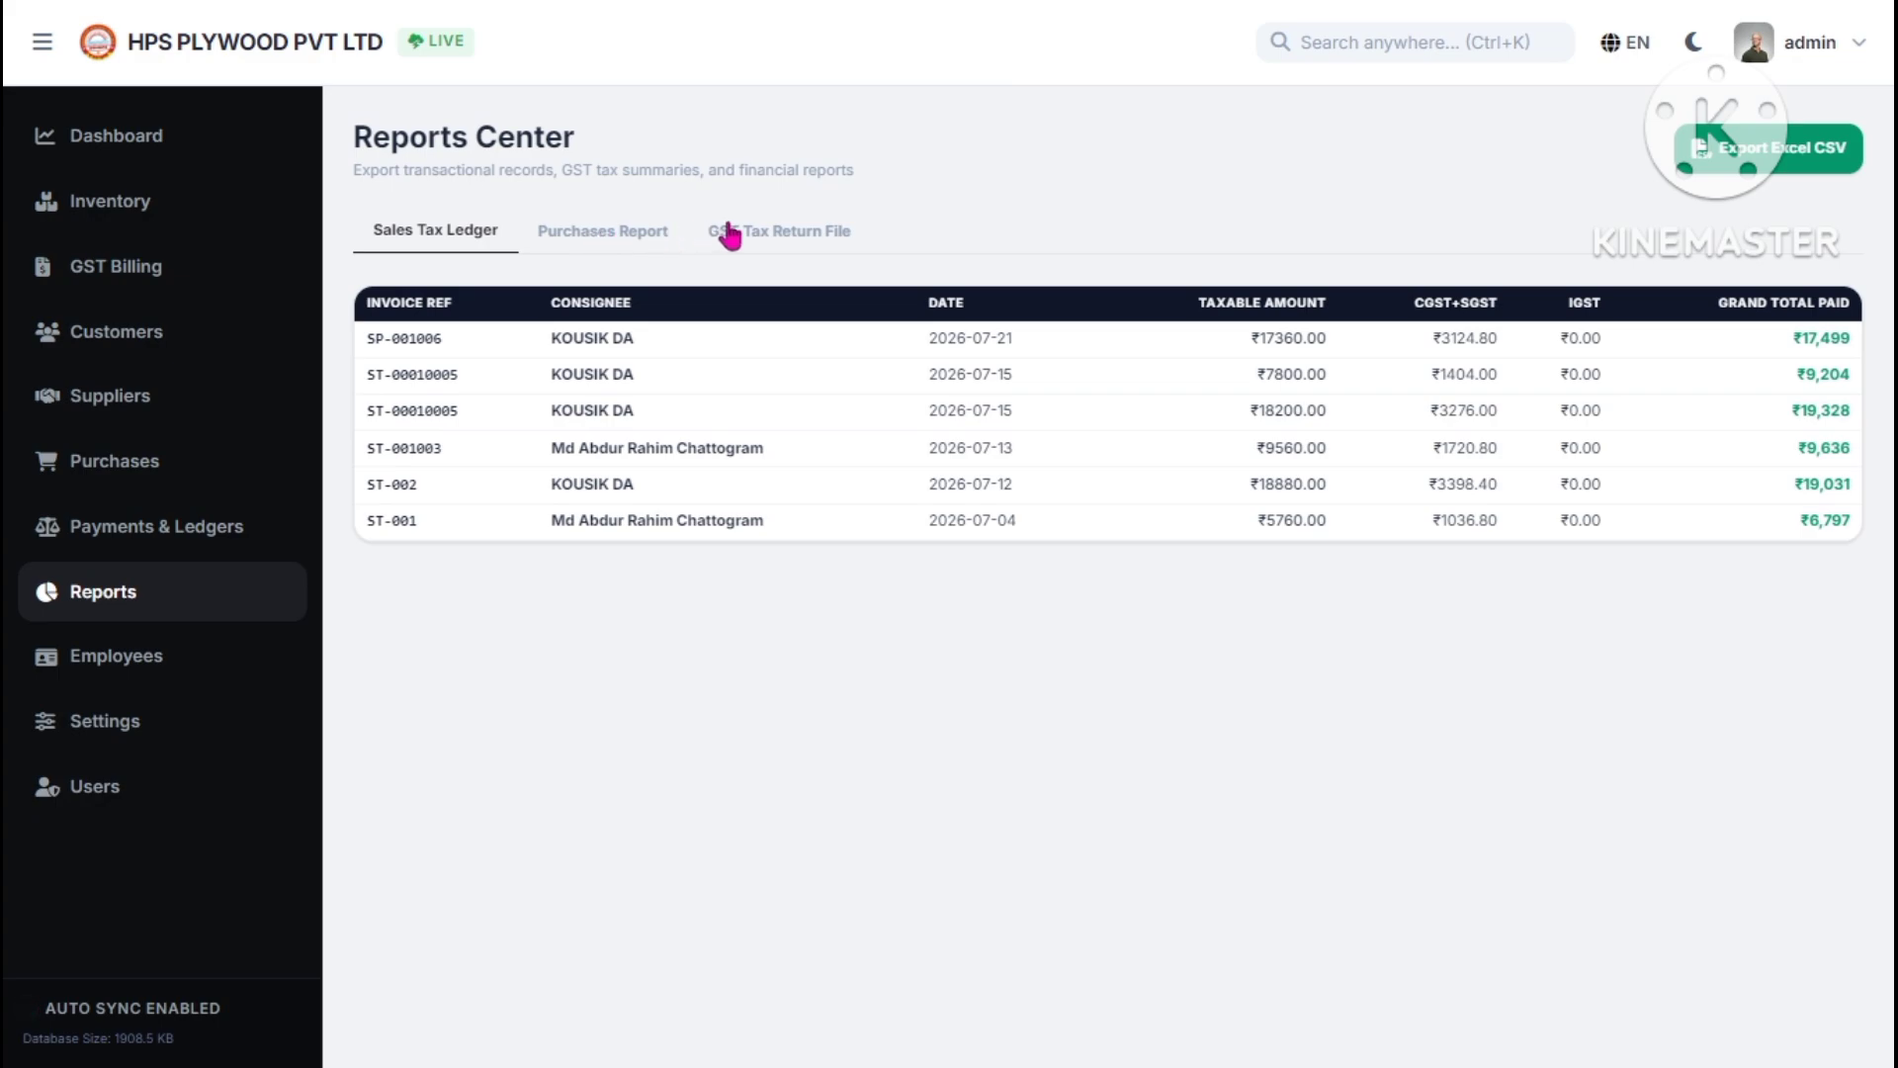
- Compare the GST Tax Return File and Sales Tax Ledger tabs, noting ₹13,960.8 GST liability, then open Employees
click(763, 235)
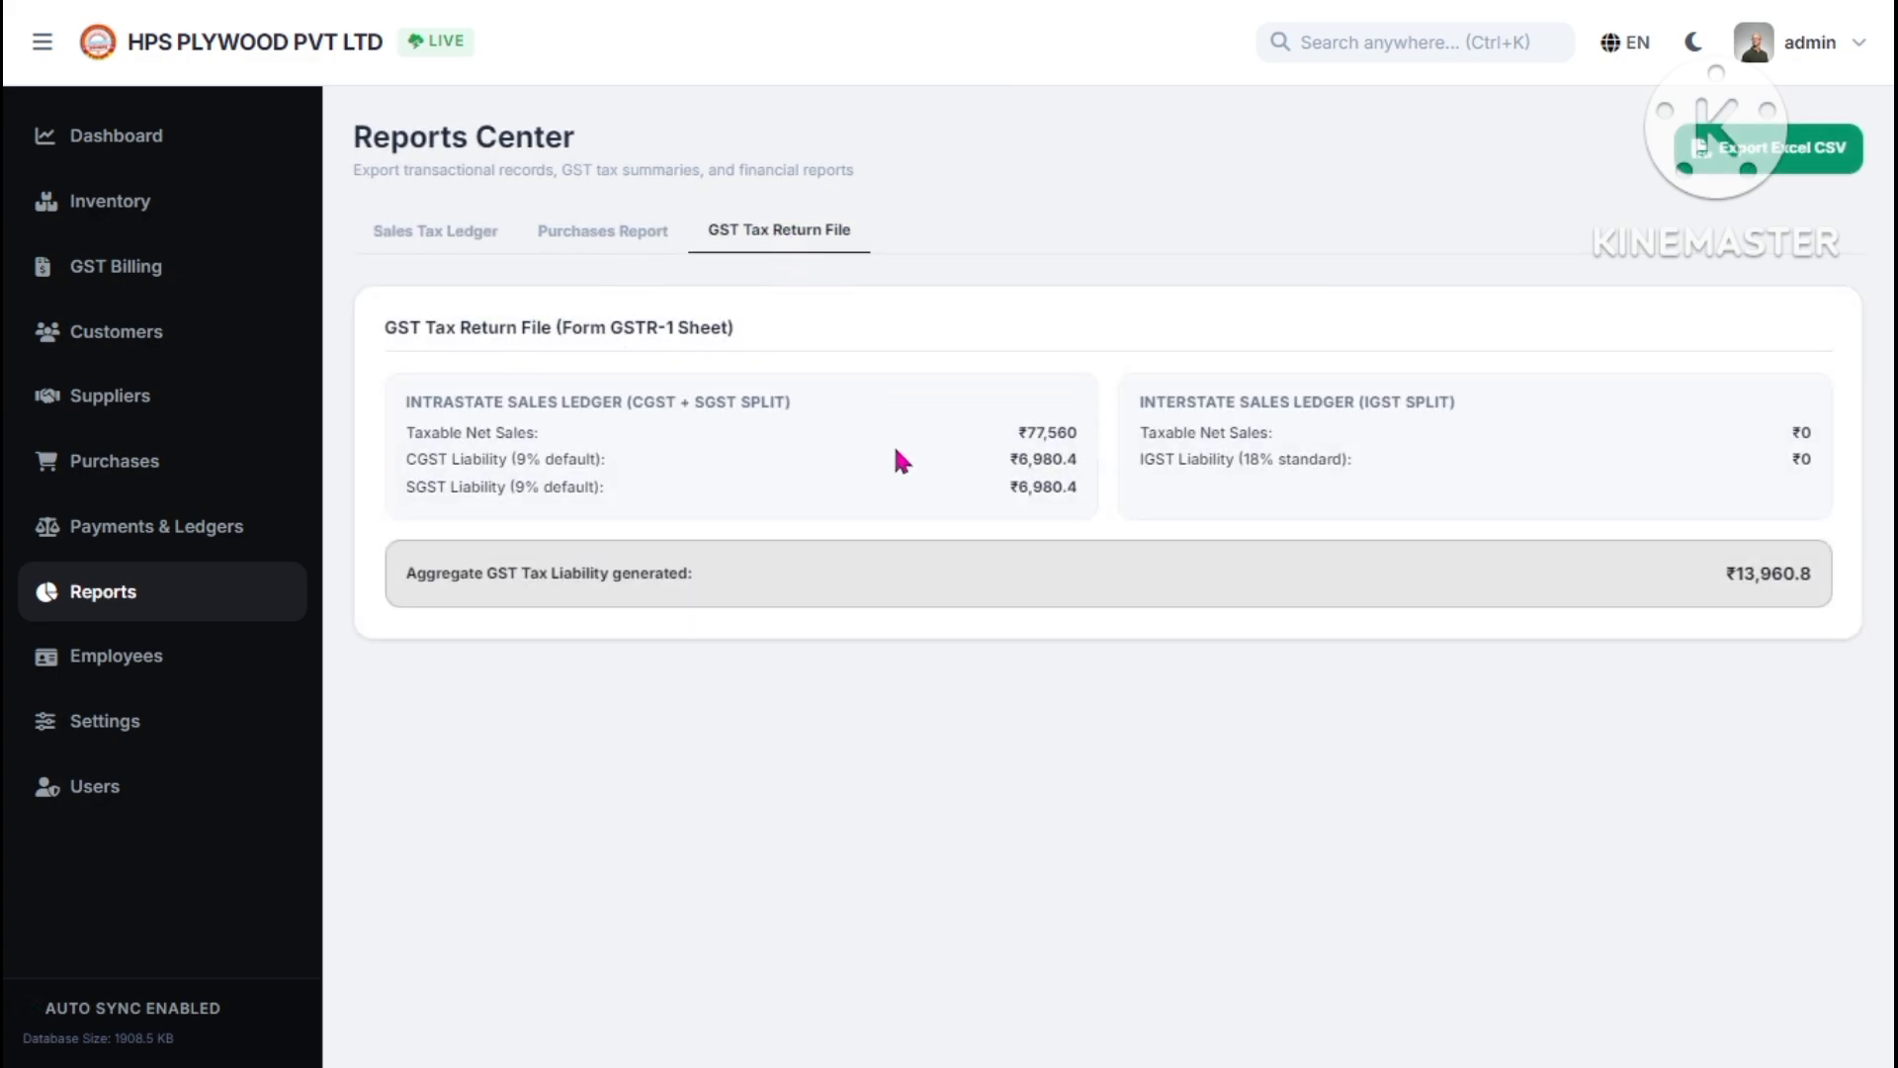
click(484, 235)
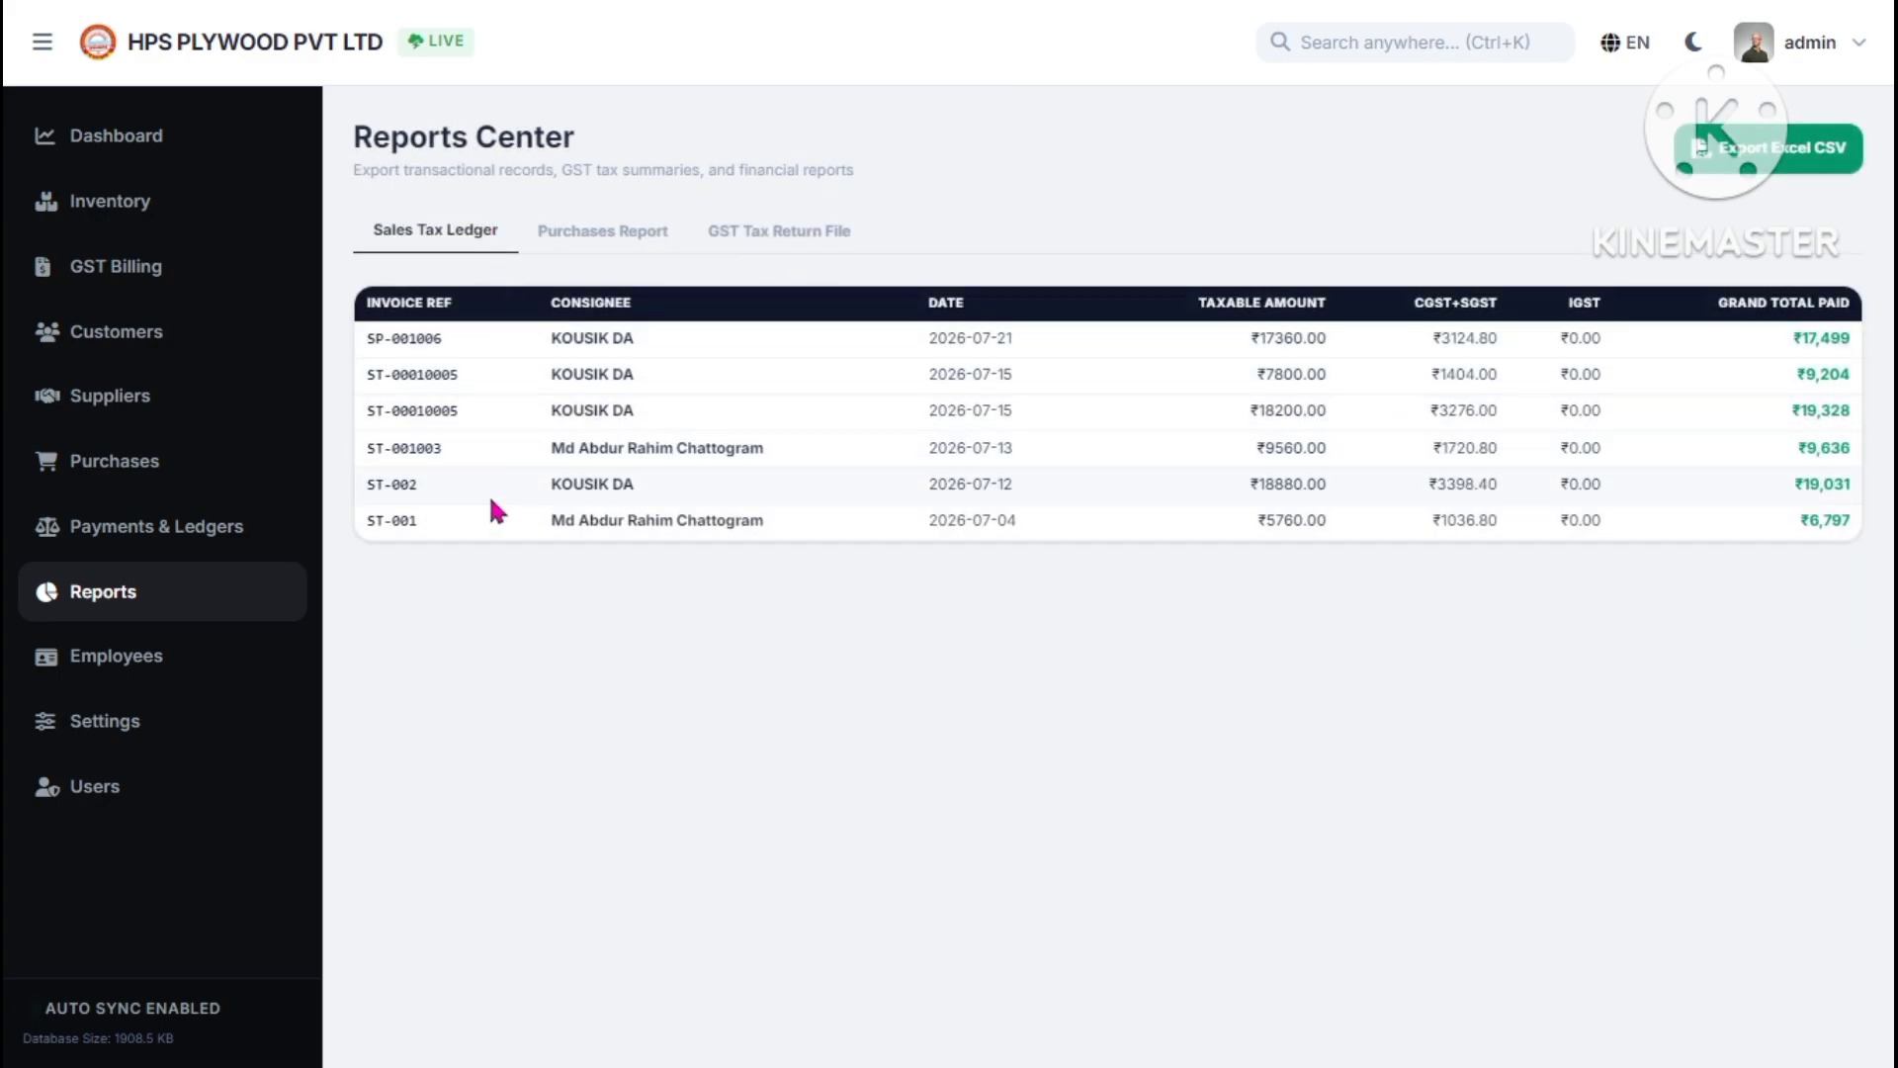
click(779, 245)
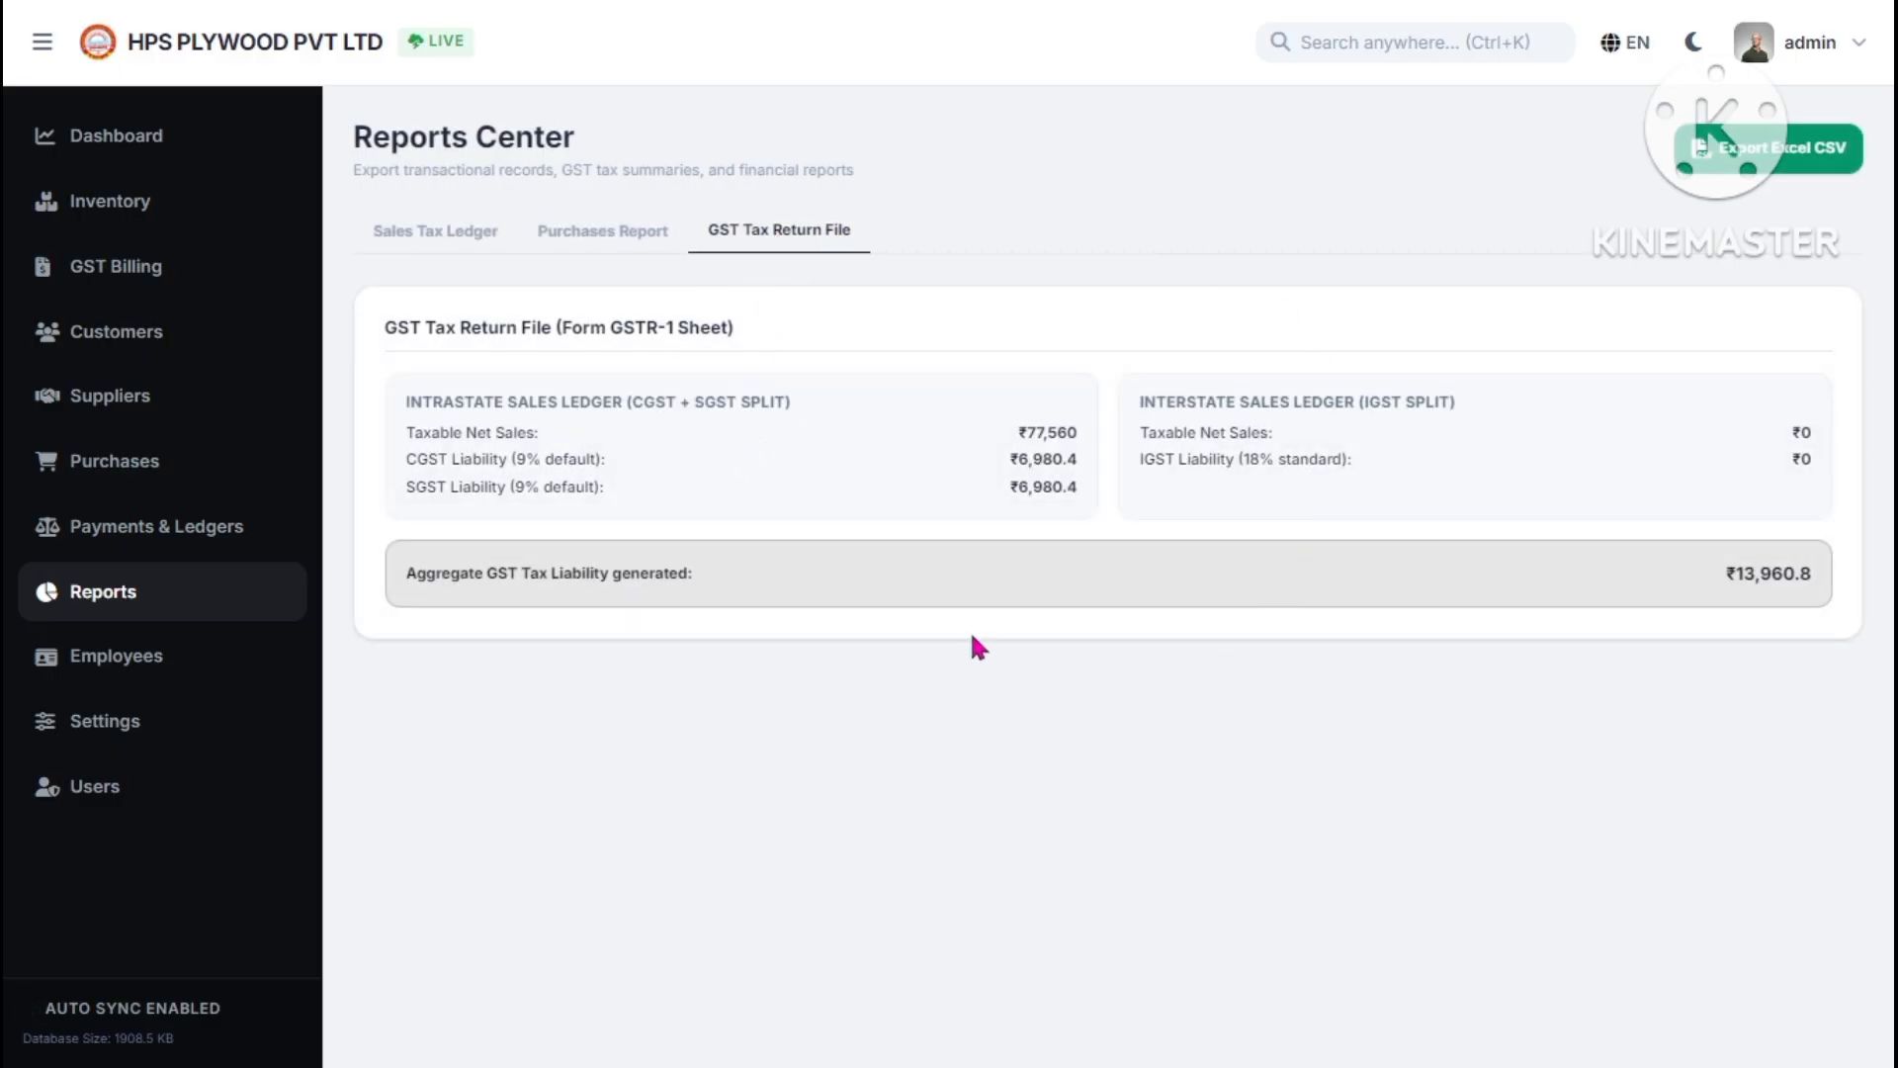
drag(1716, 576, 1822, 592)
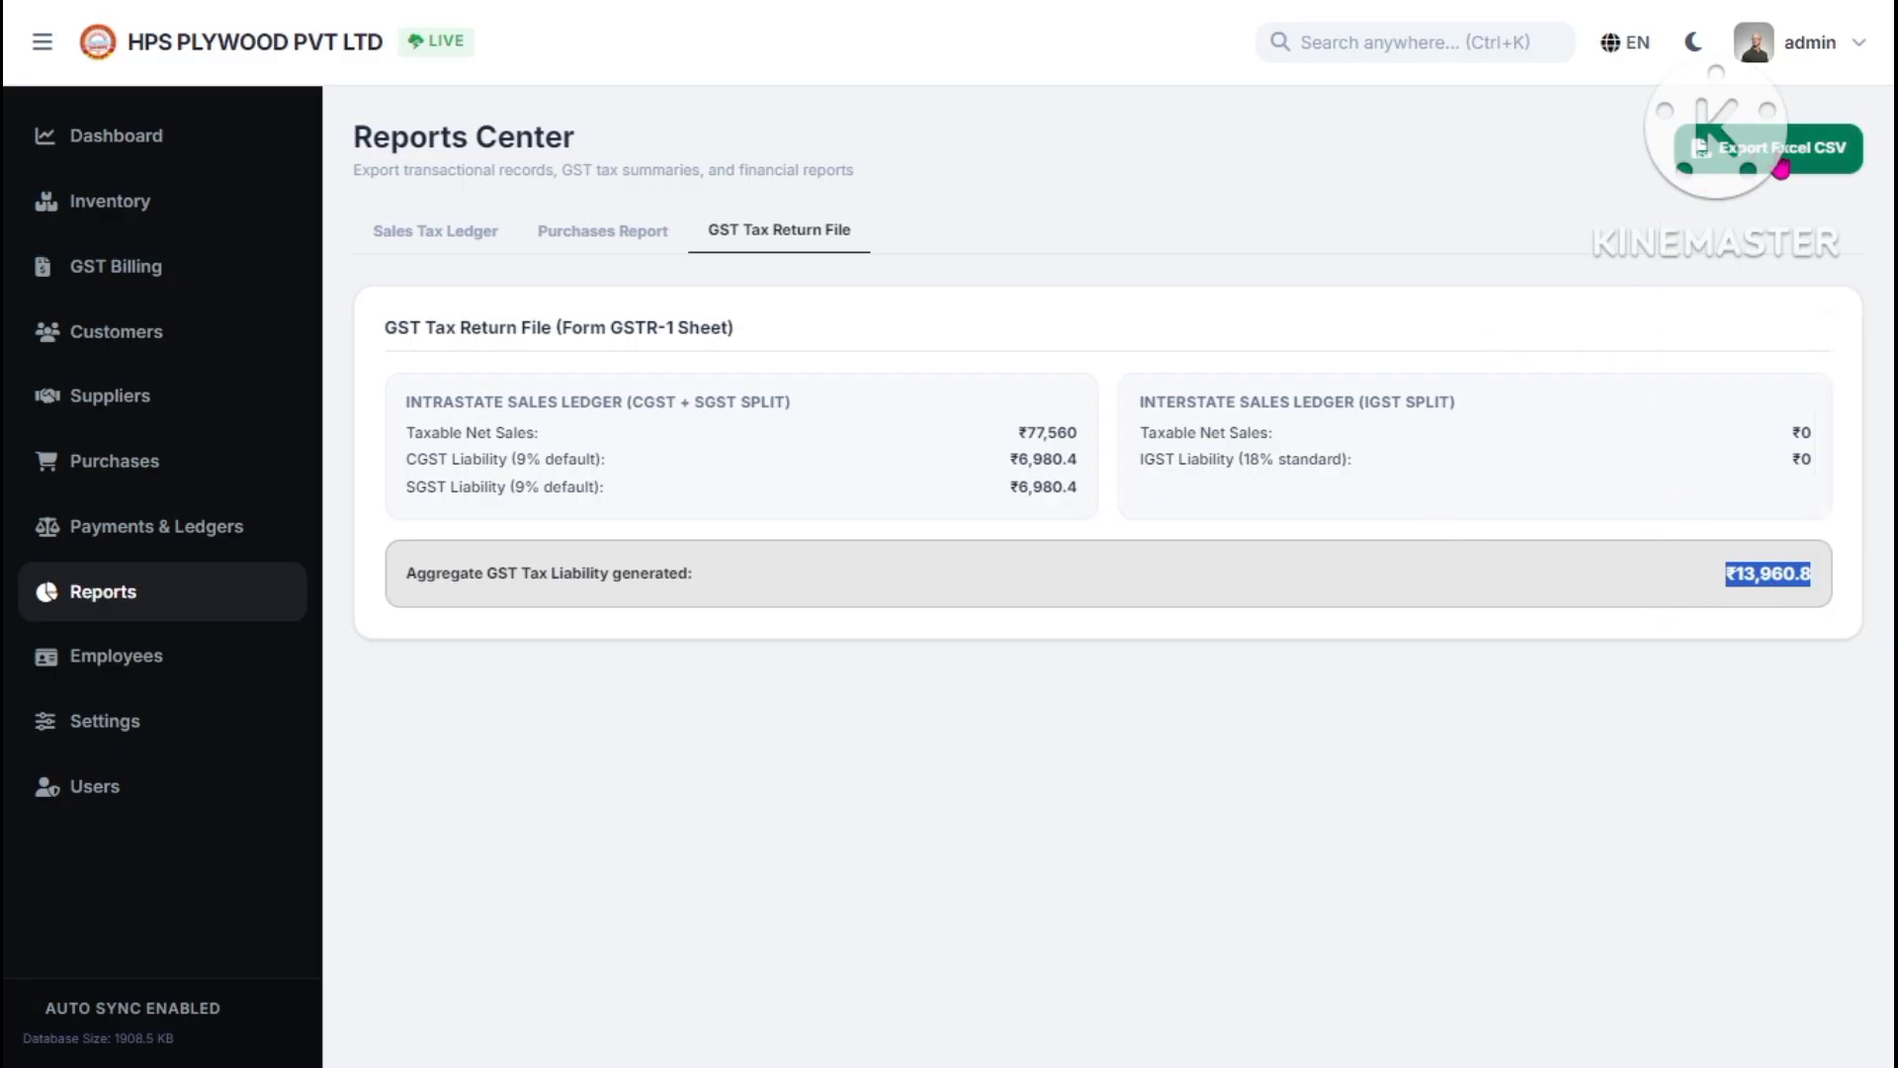
click(211, 670)
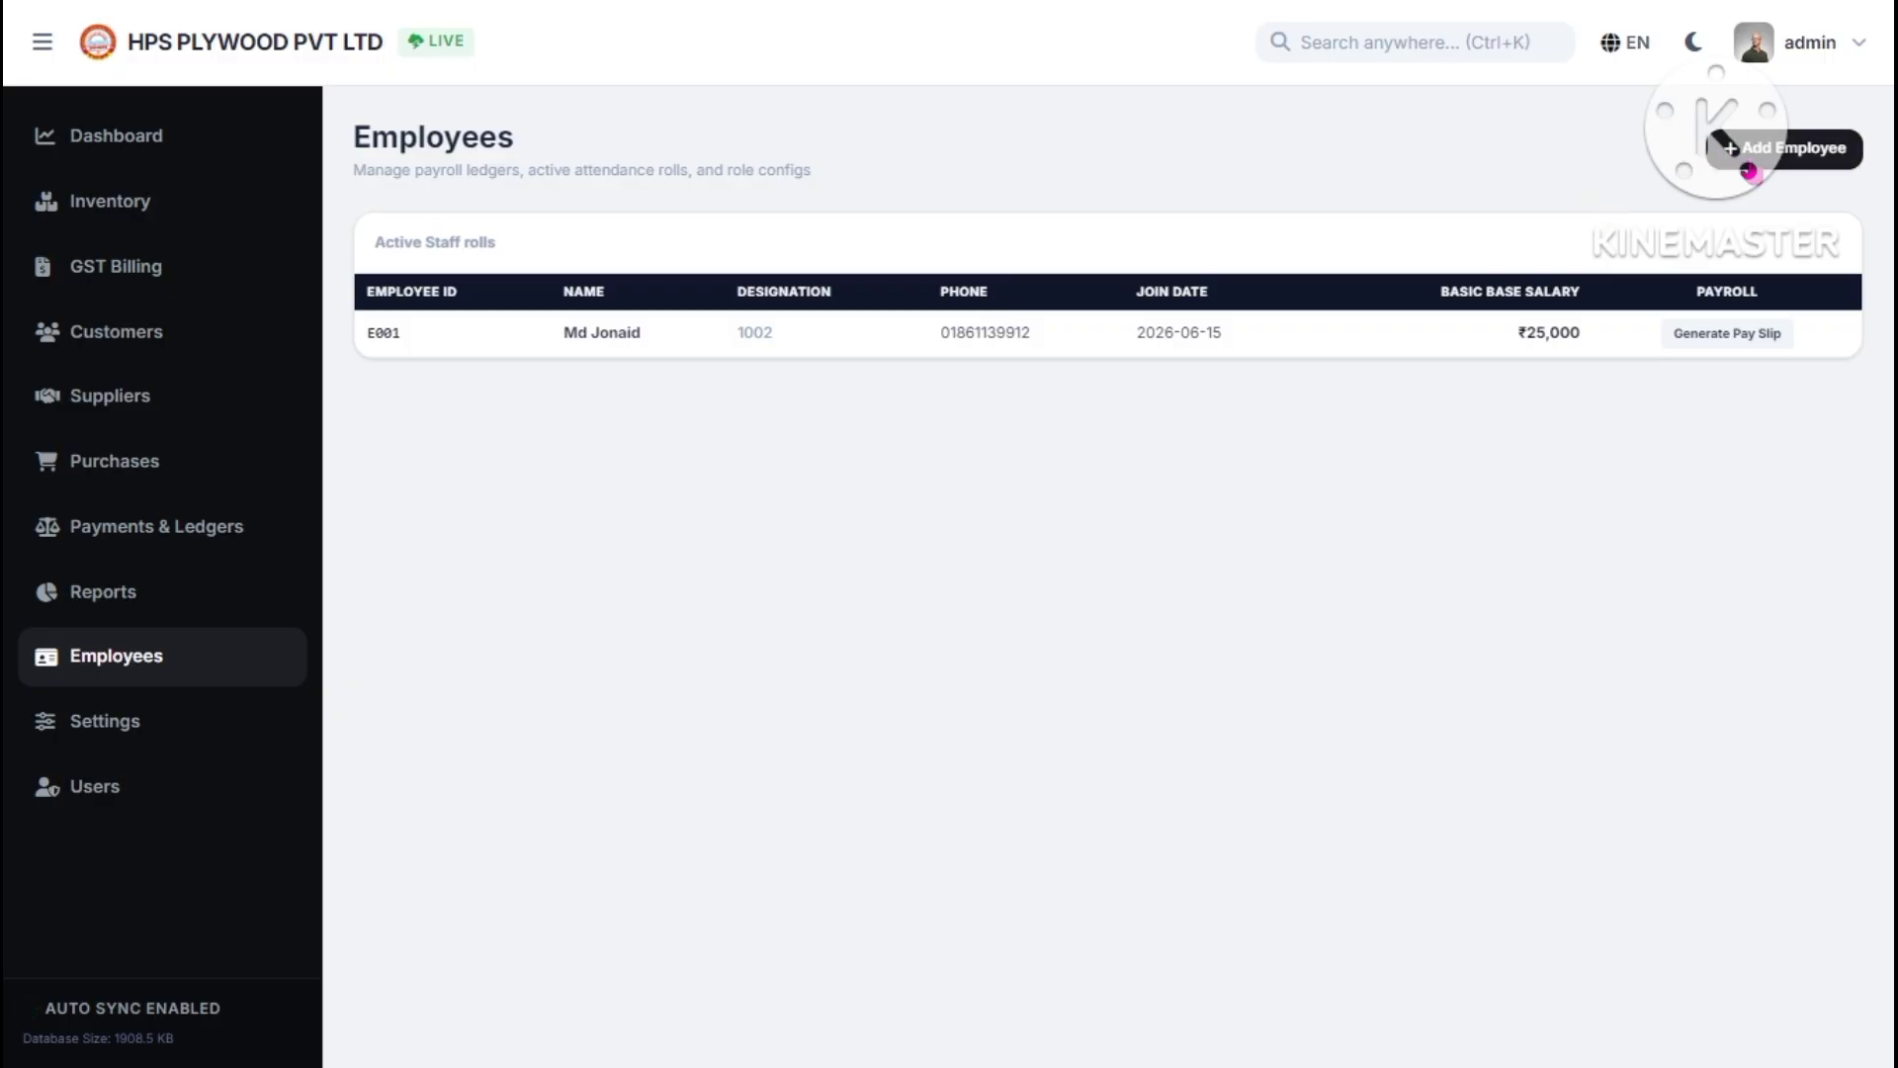
- Look through the Add Employee form fields, cancel without adding anyone, then open Settings
click(1742, 156)
click(831, 449)
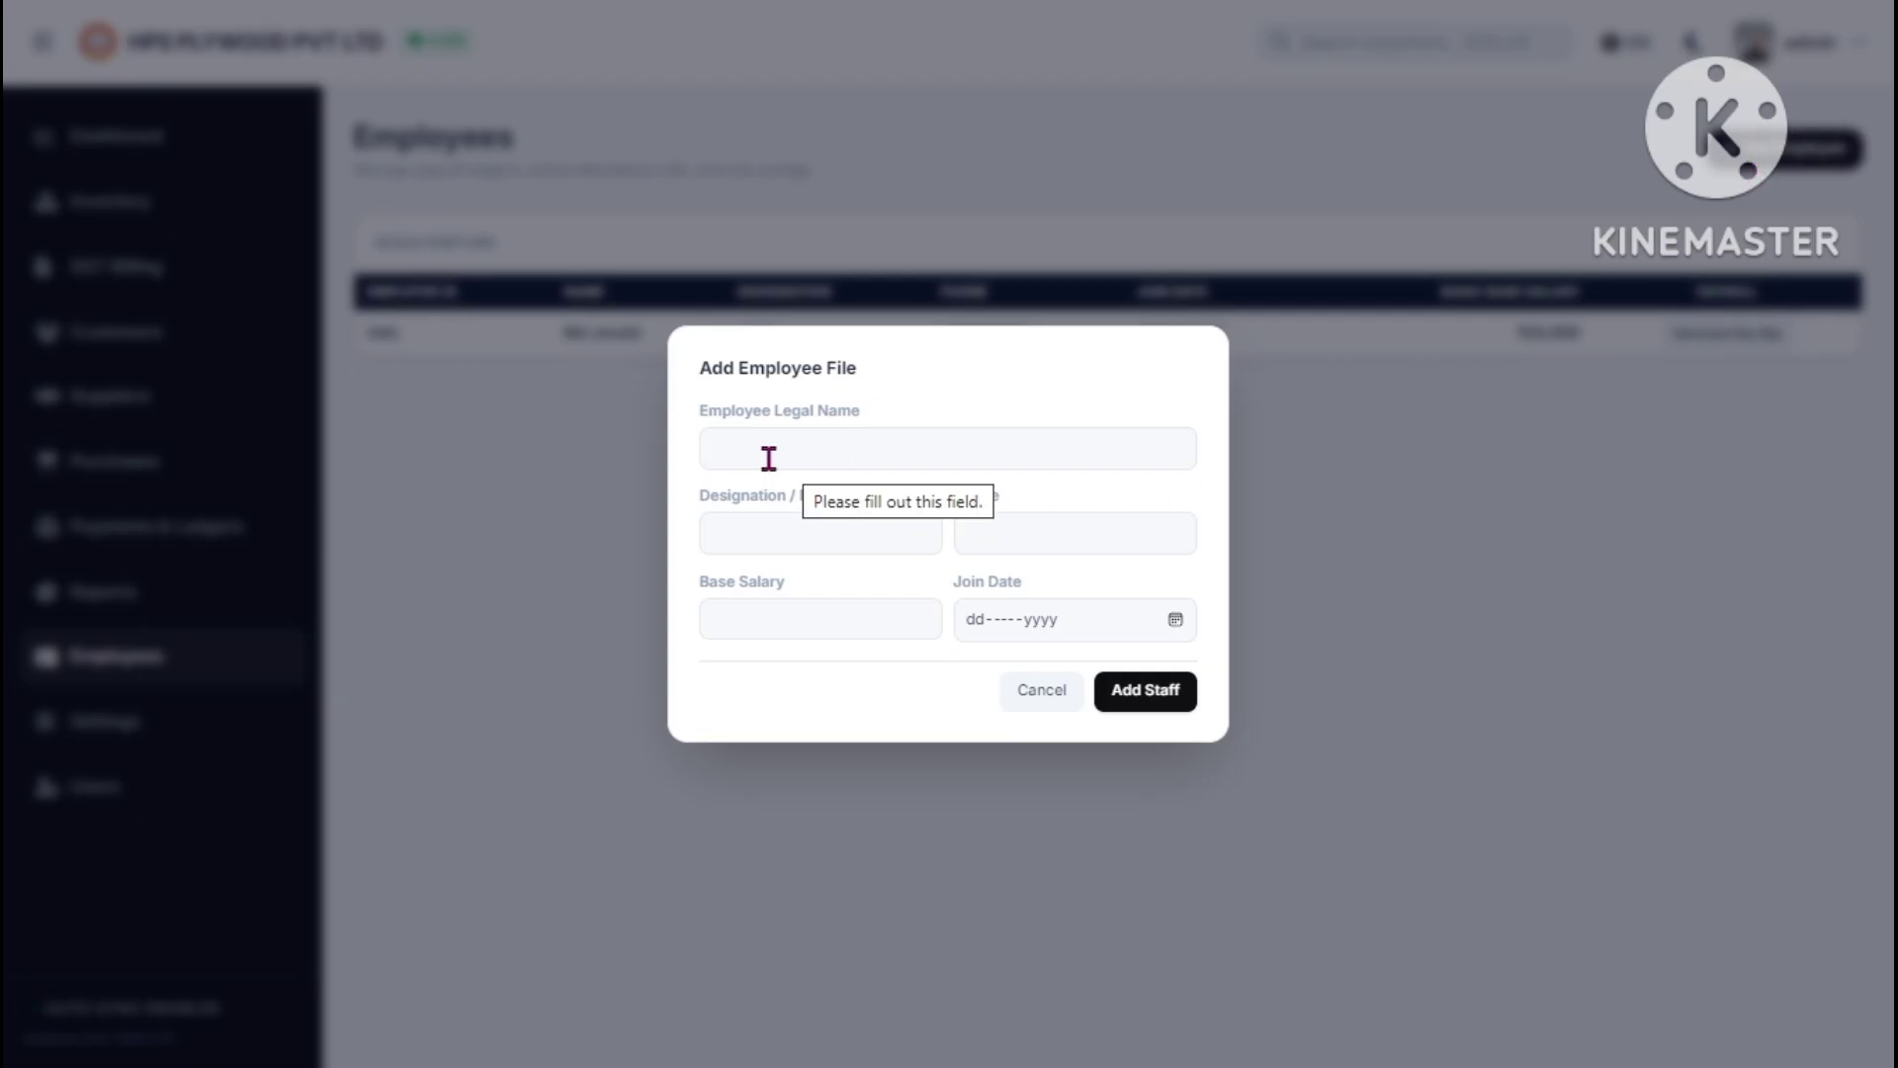
click(734, 528)
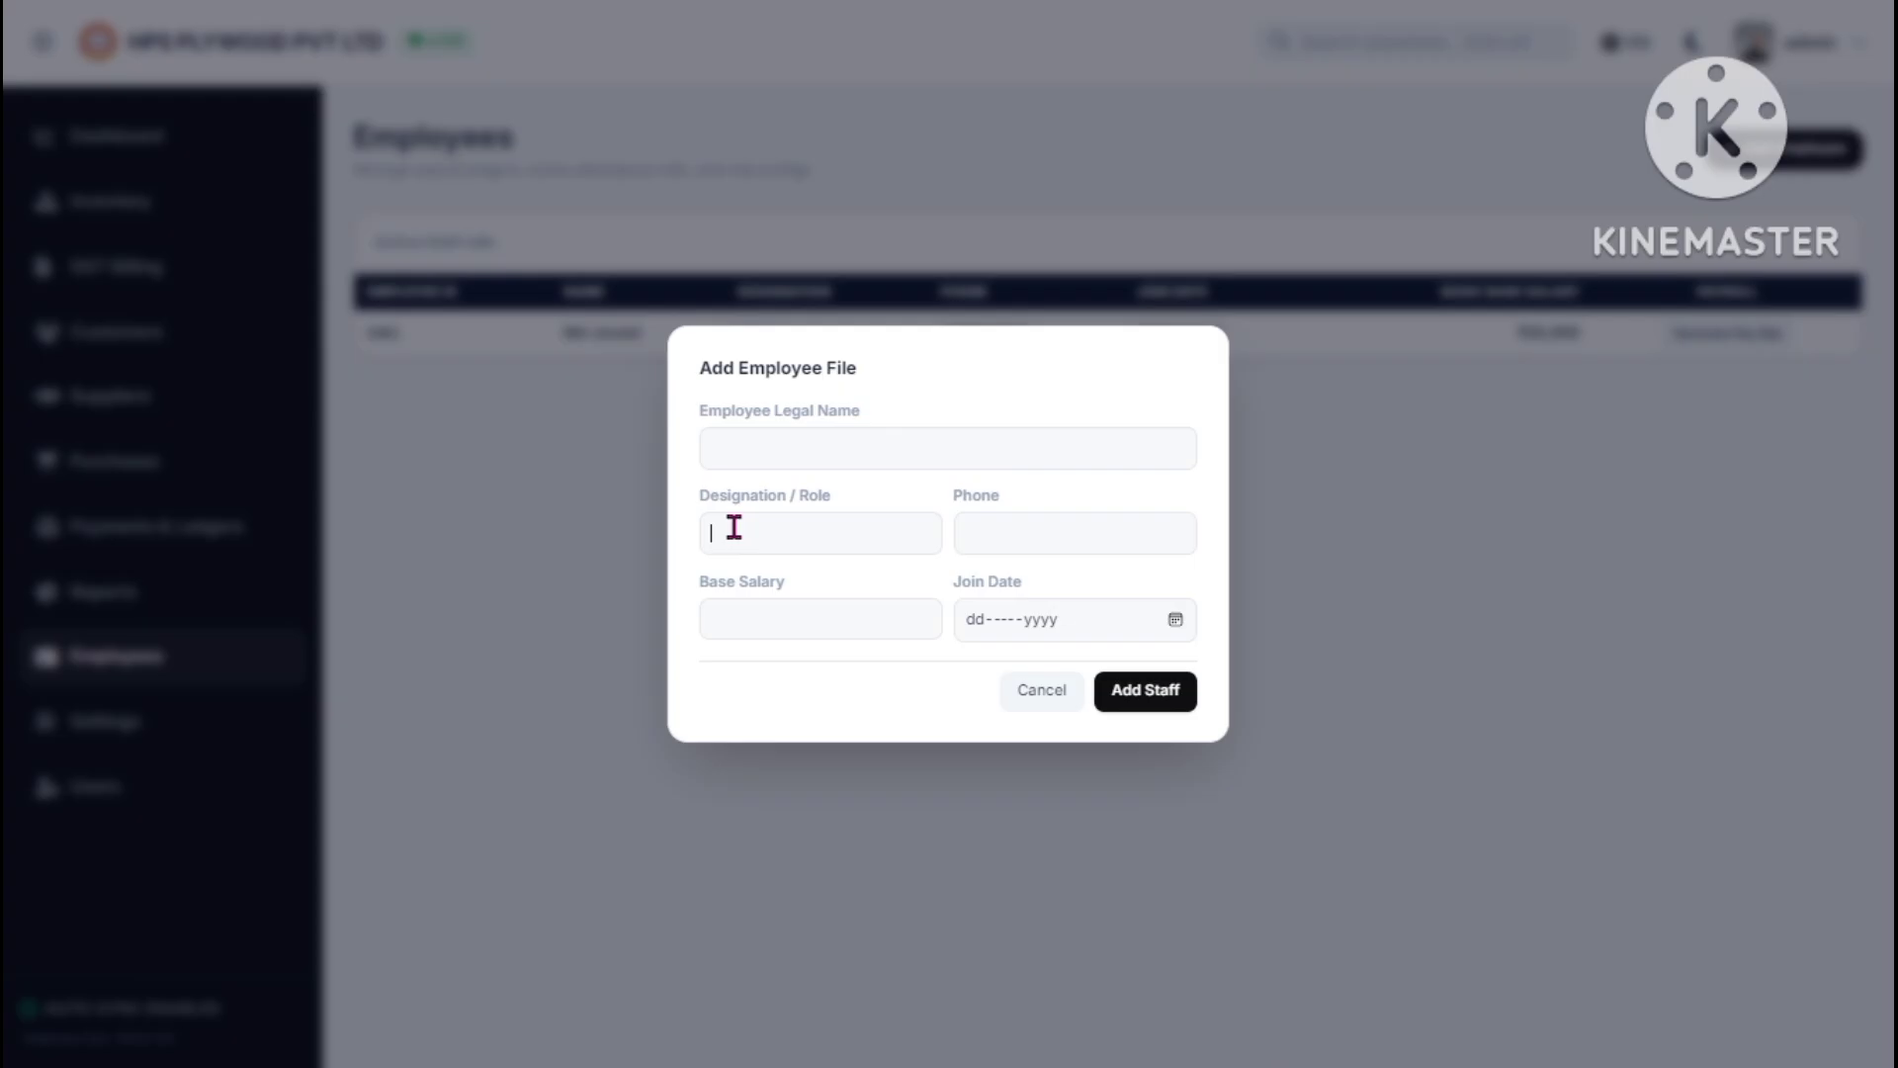
click(1014, 535)
click(795, 634)
click(1033, 692)
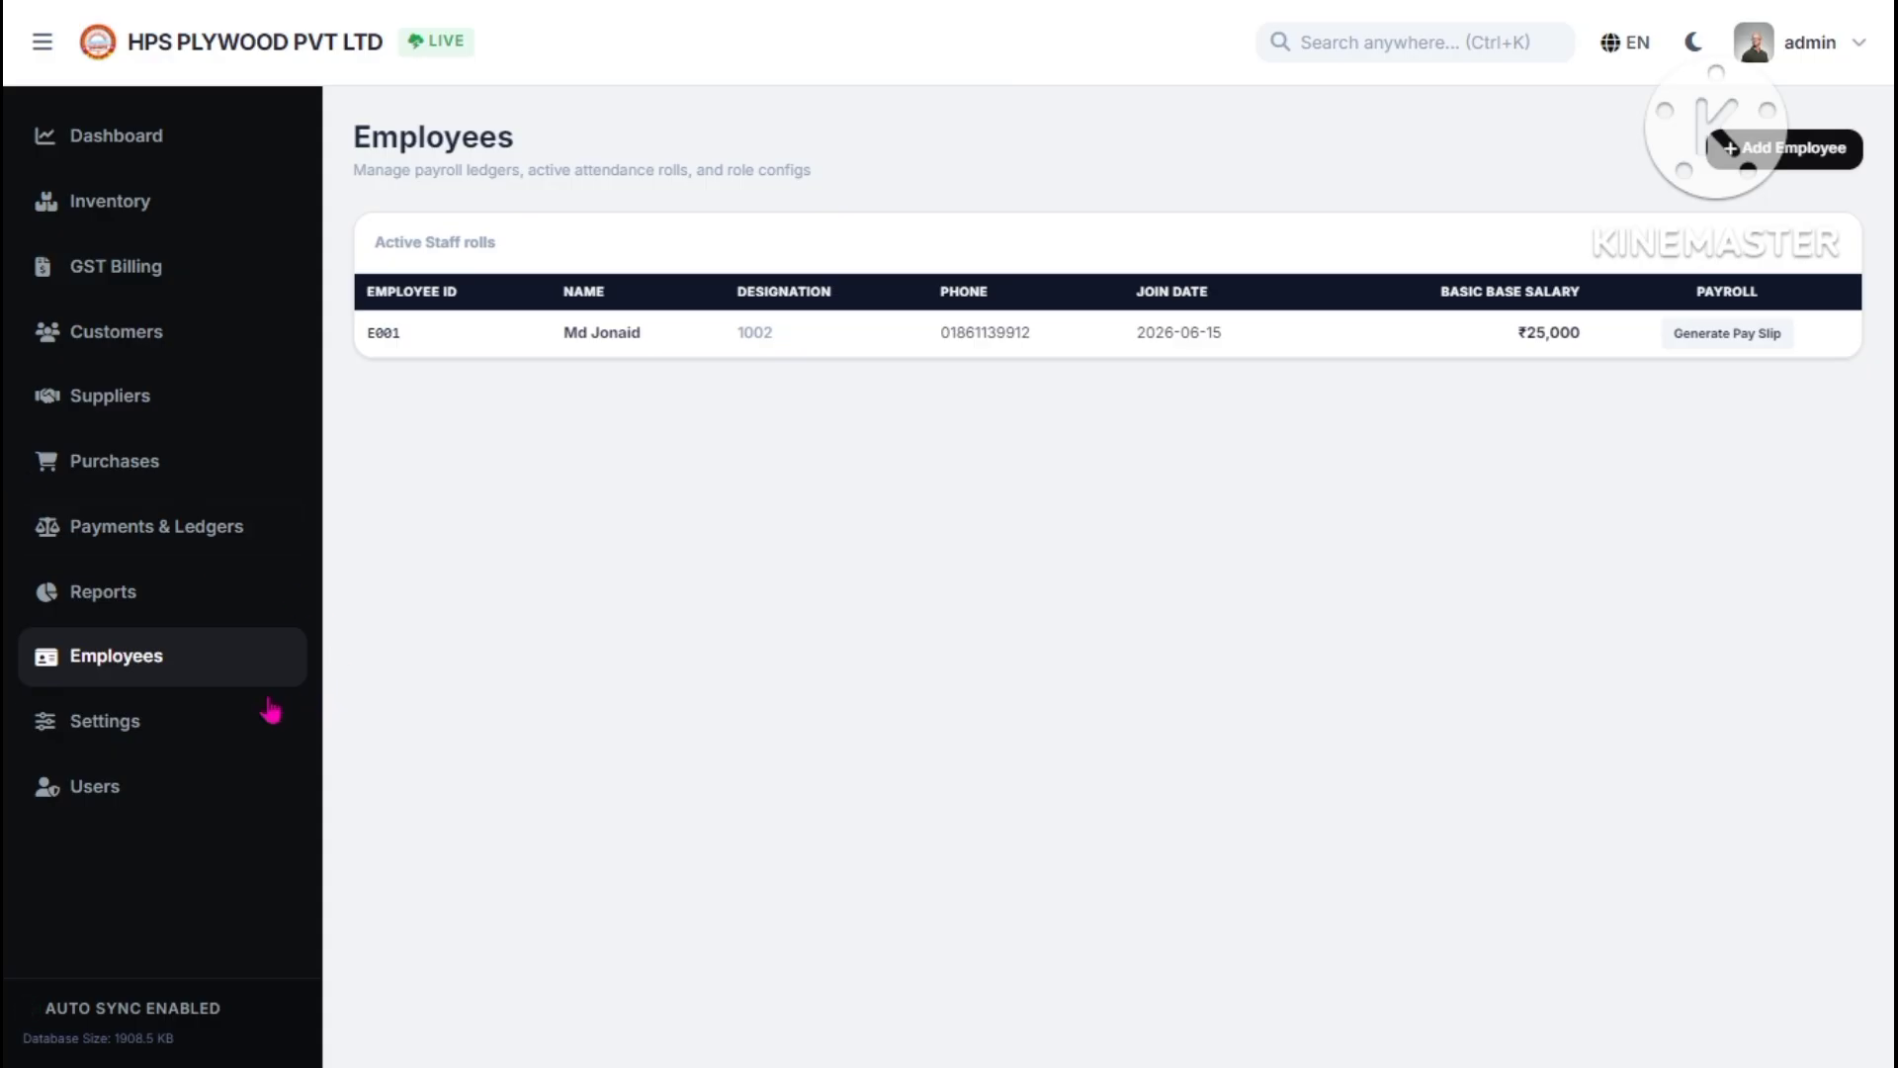
click(243, 716)
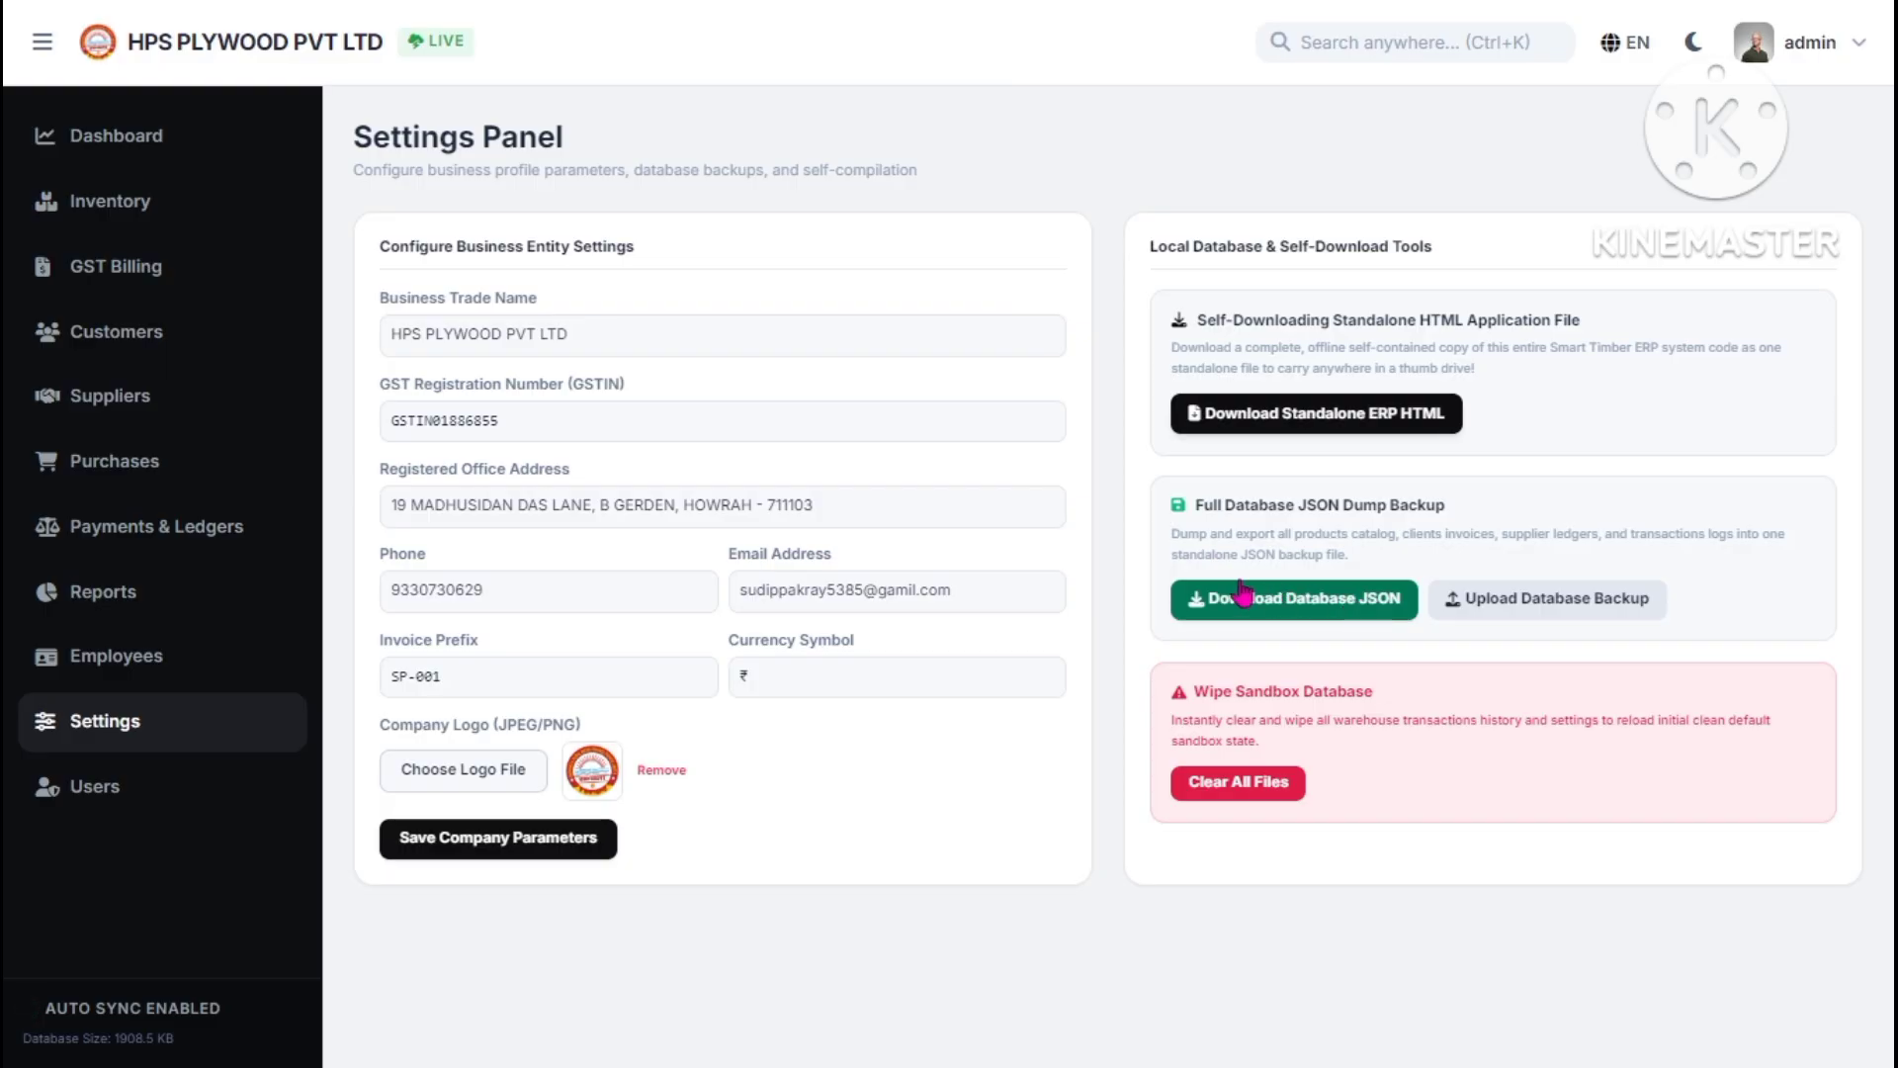
- Open User Management to list the four registered accounts
click(181, 780)
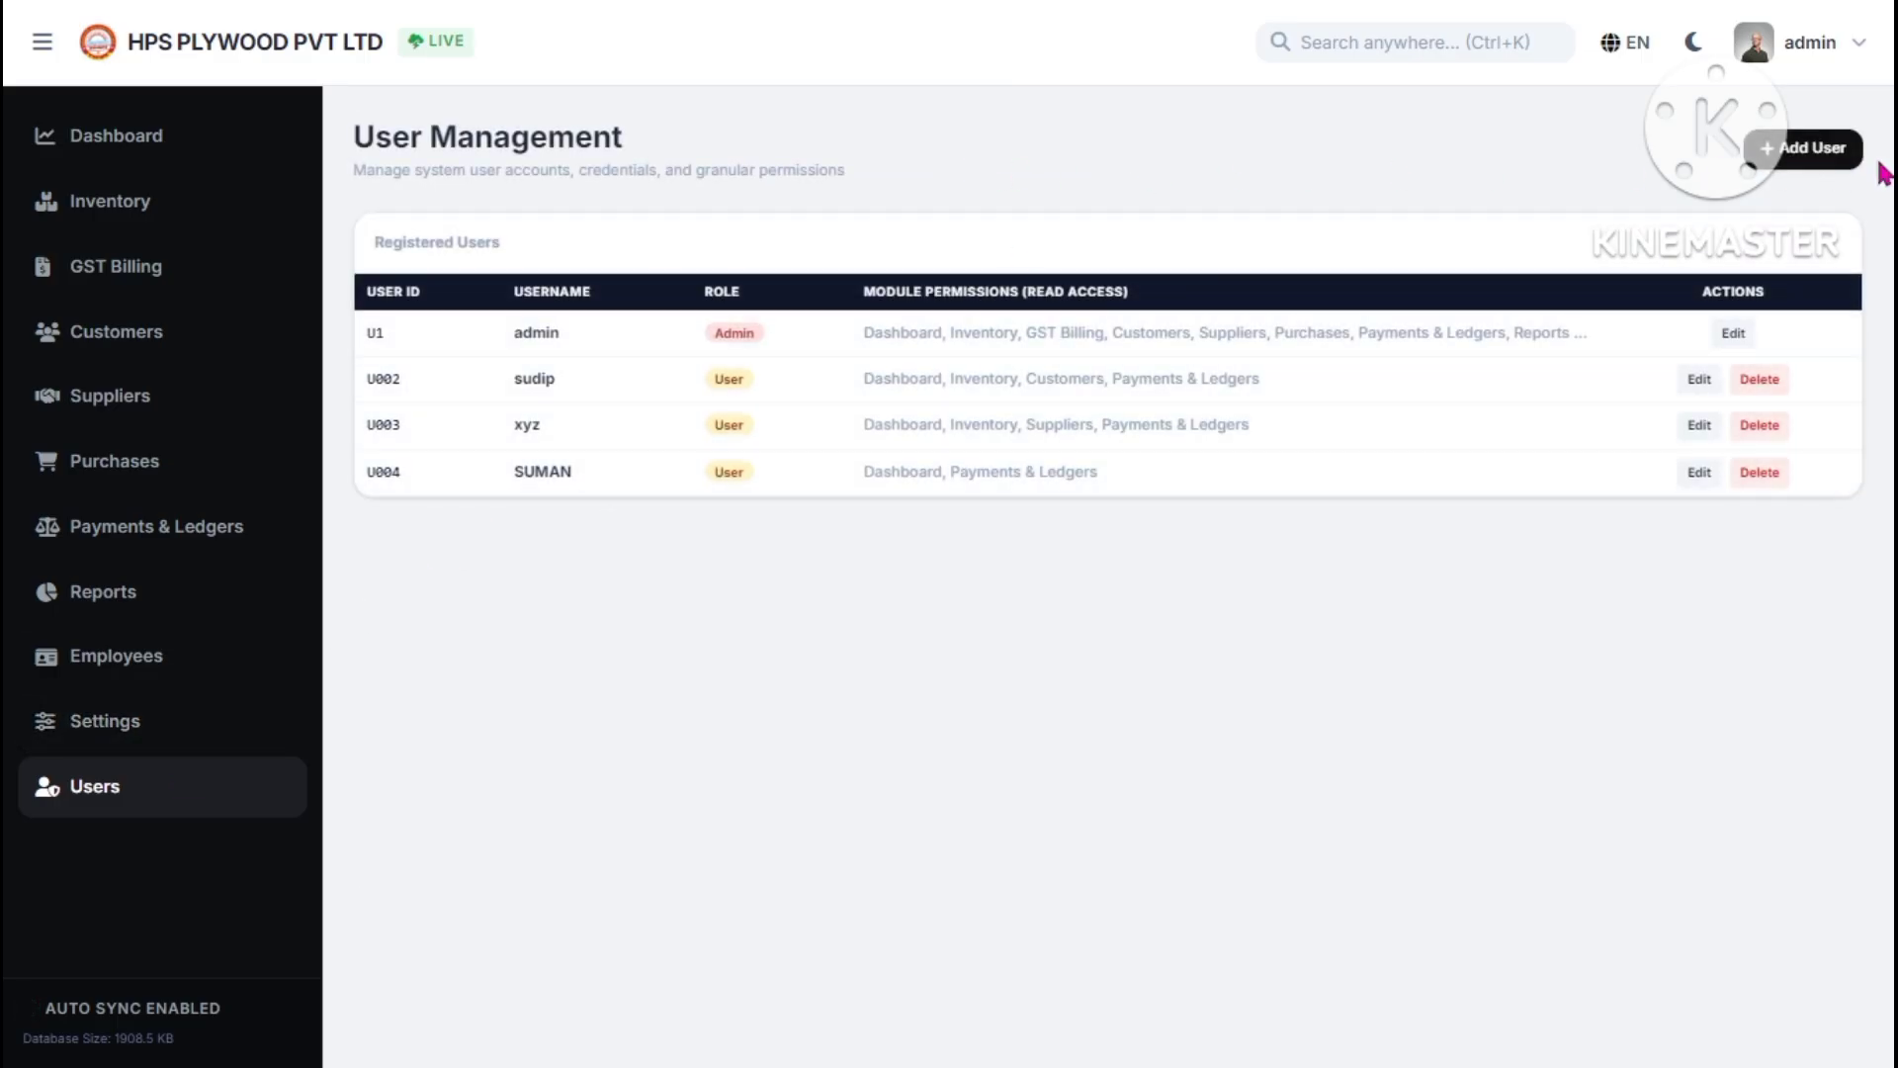
- Try the Add User form with role User and Dashboard/Inventory access, then discard it
click(1813, 150)
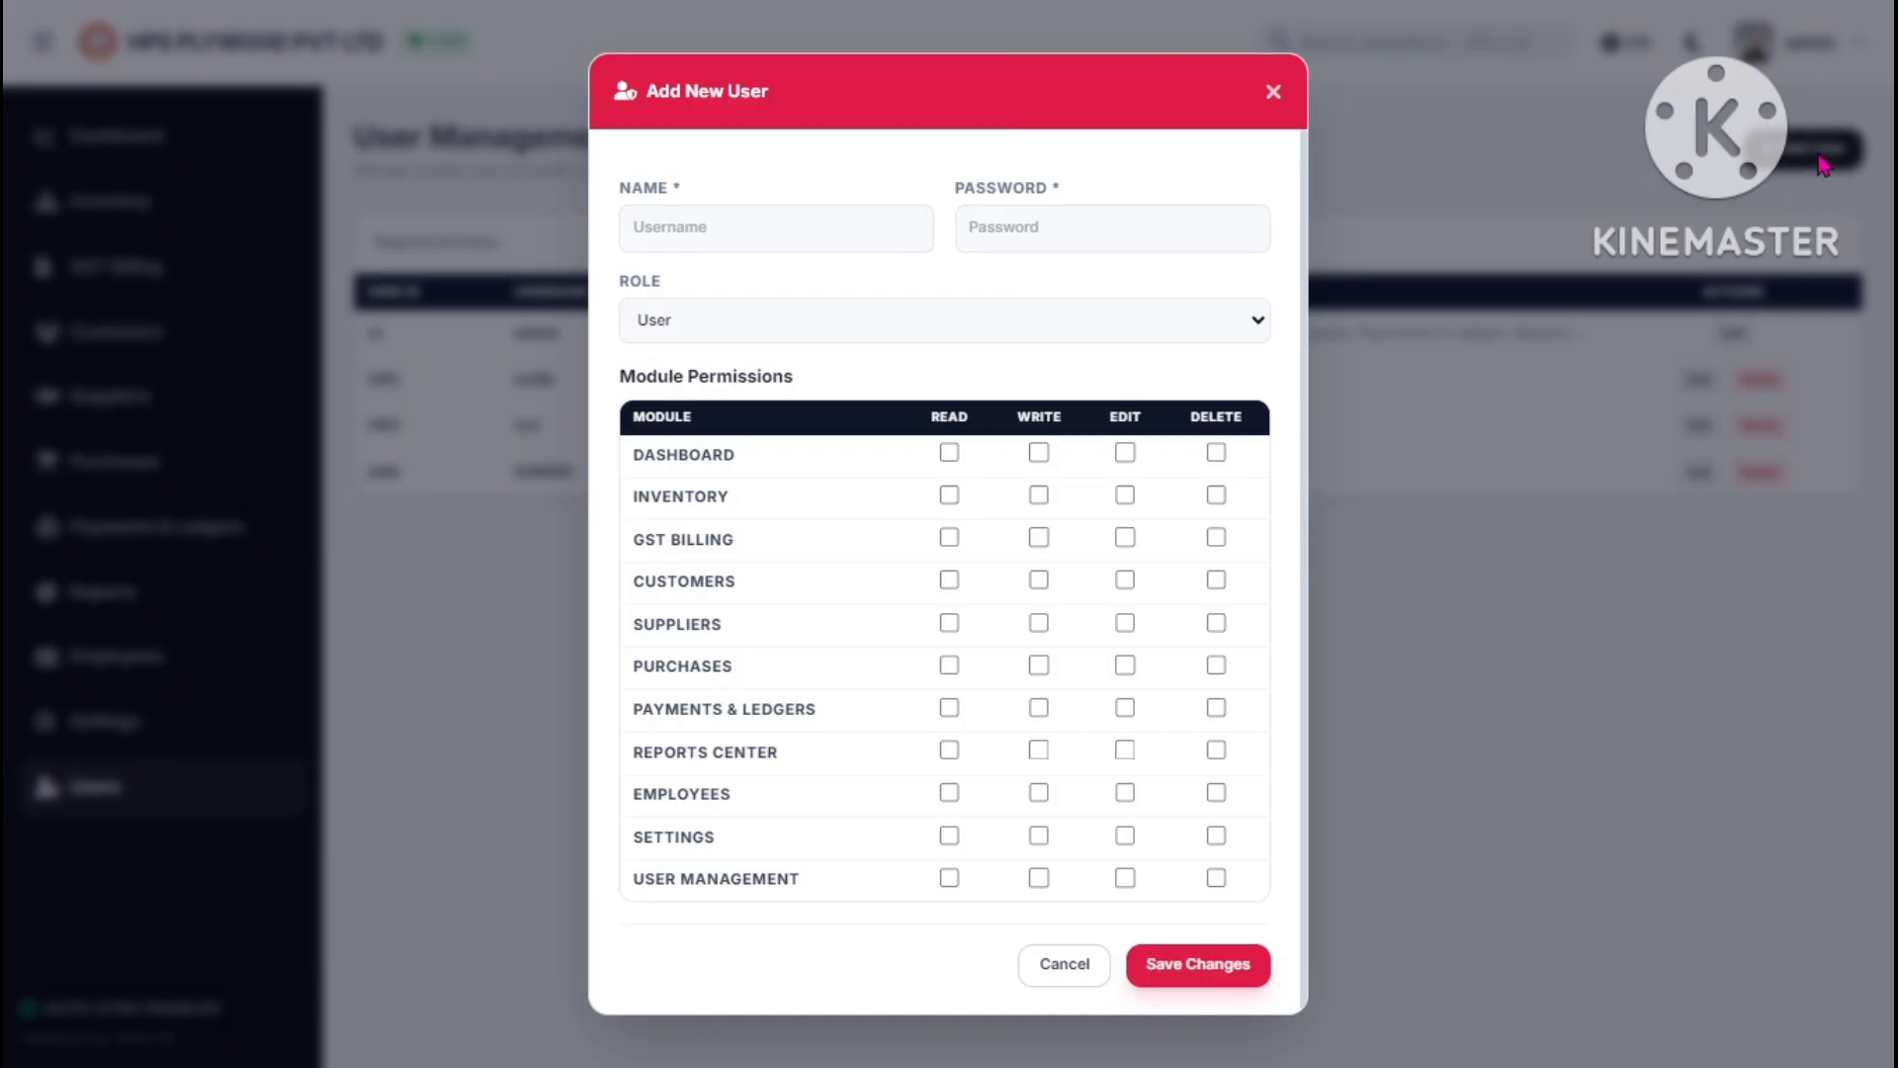
click(804, 238)
click(984, 223)
click(885, 319)
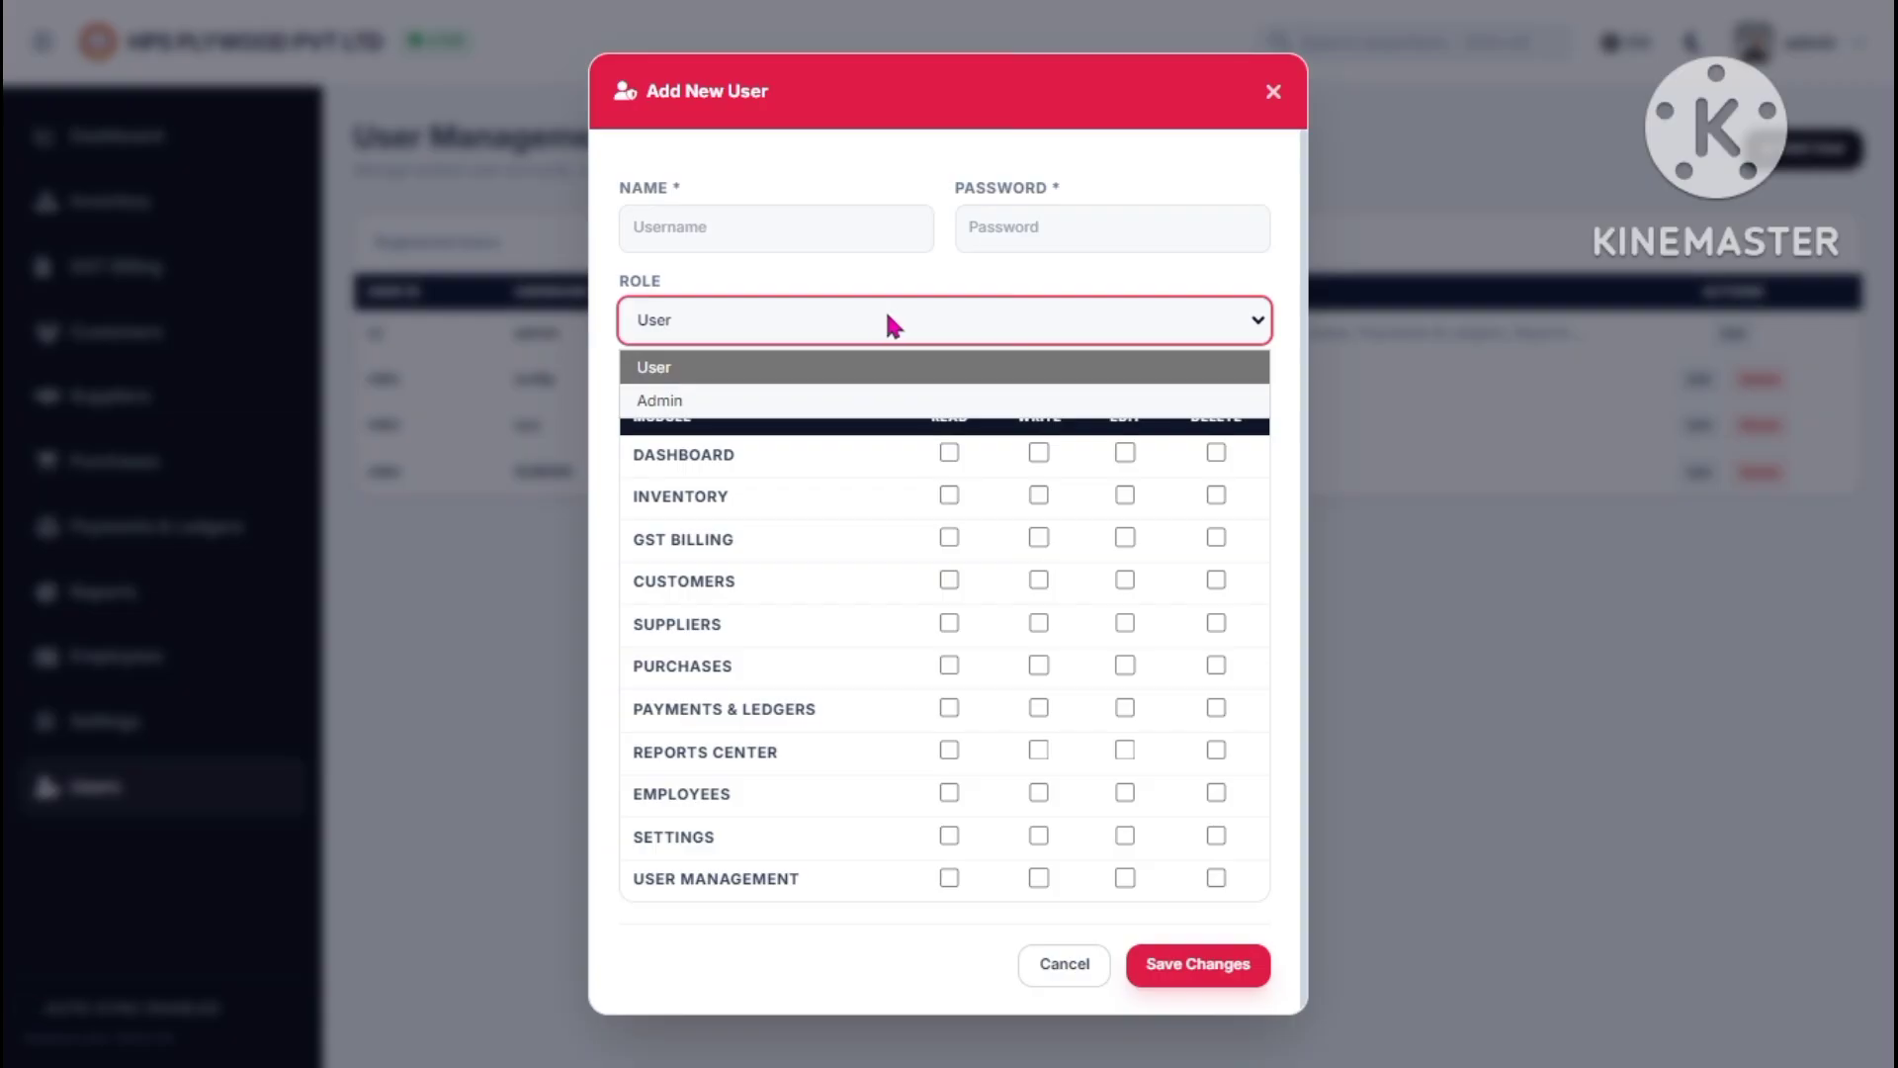
click(860, 371)
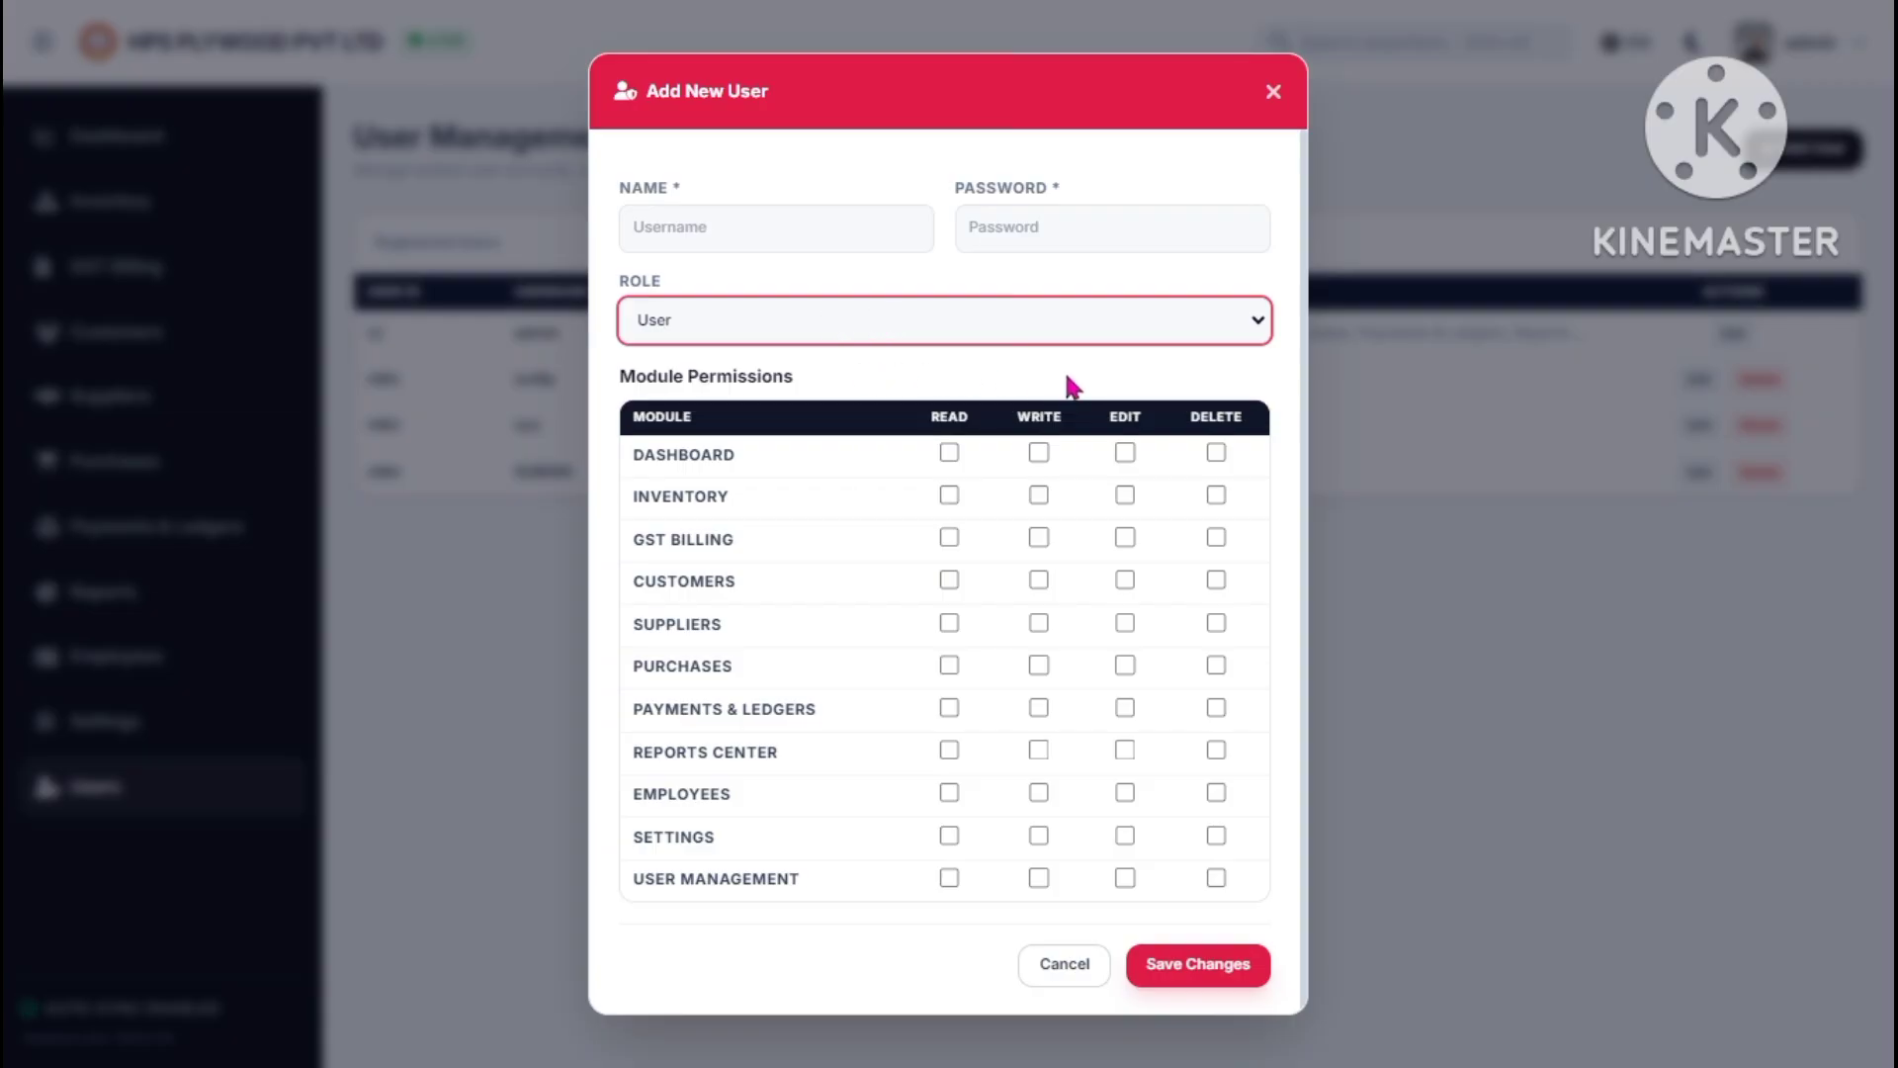
click(949, 454)
click(949, 496)
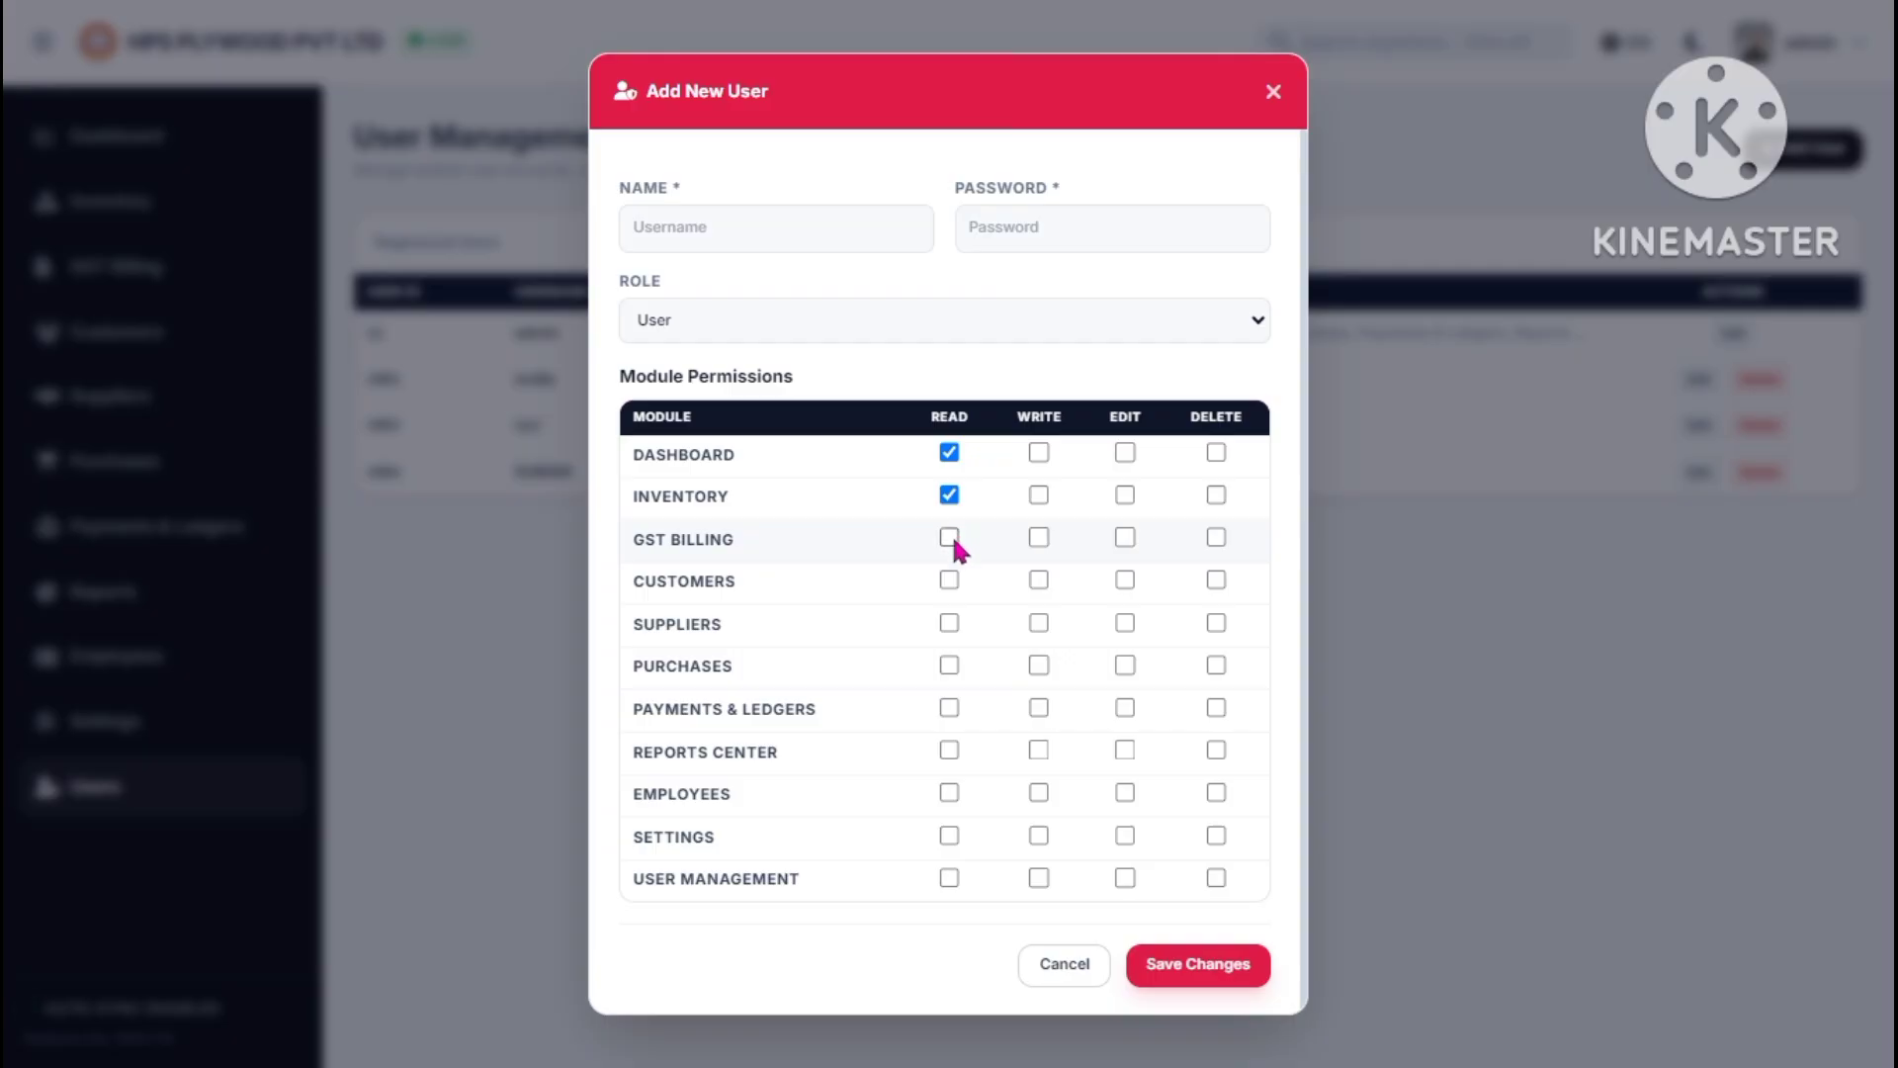
click(1273, 91)
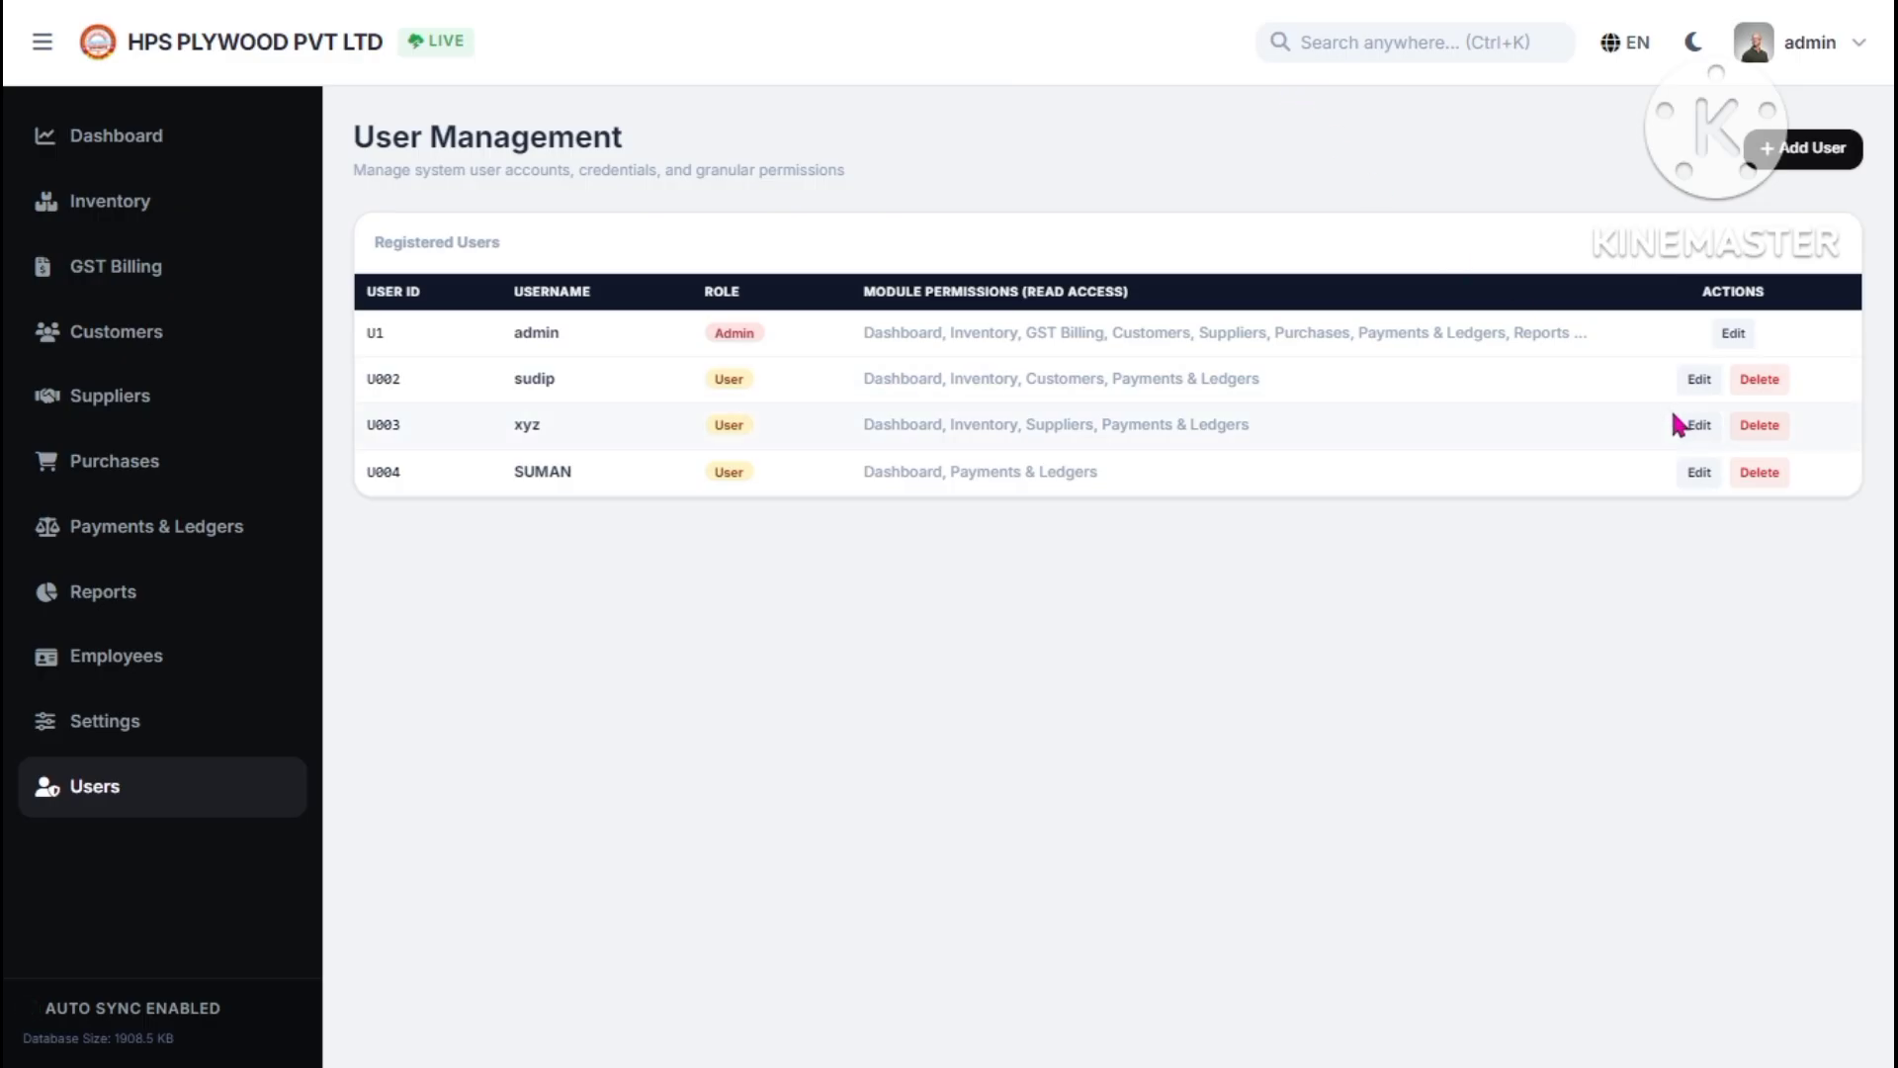
- Edit user U004, replace its password with a new one, and save the changes
click(1703, 474)
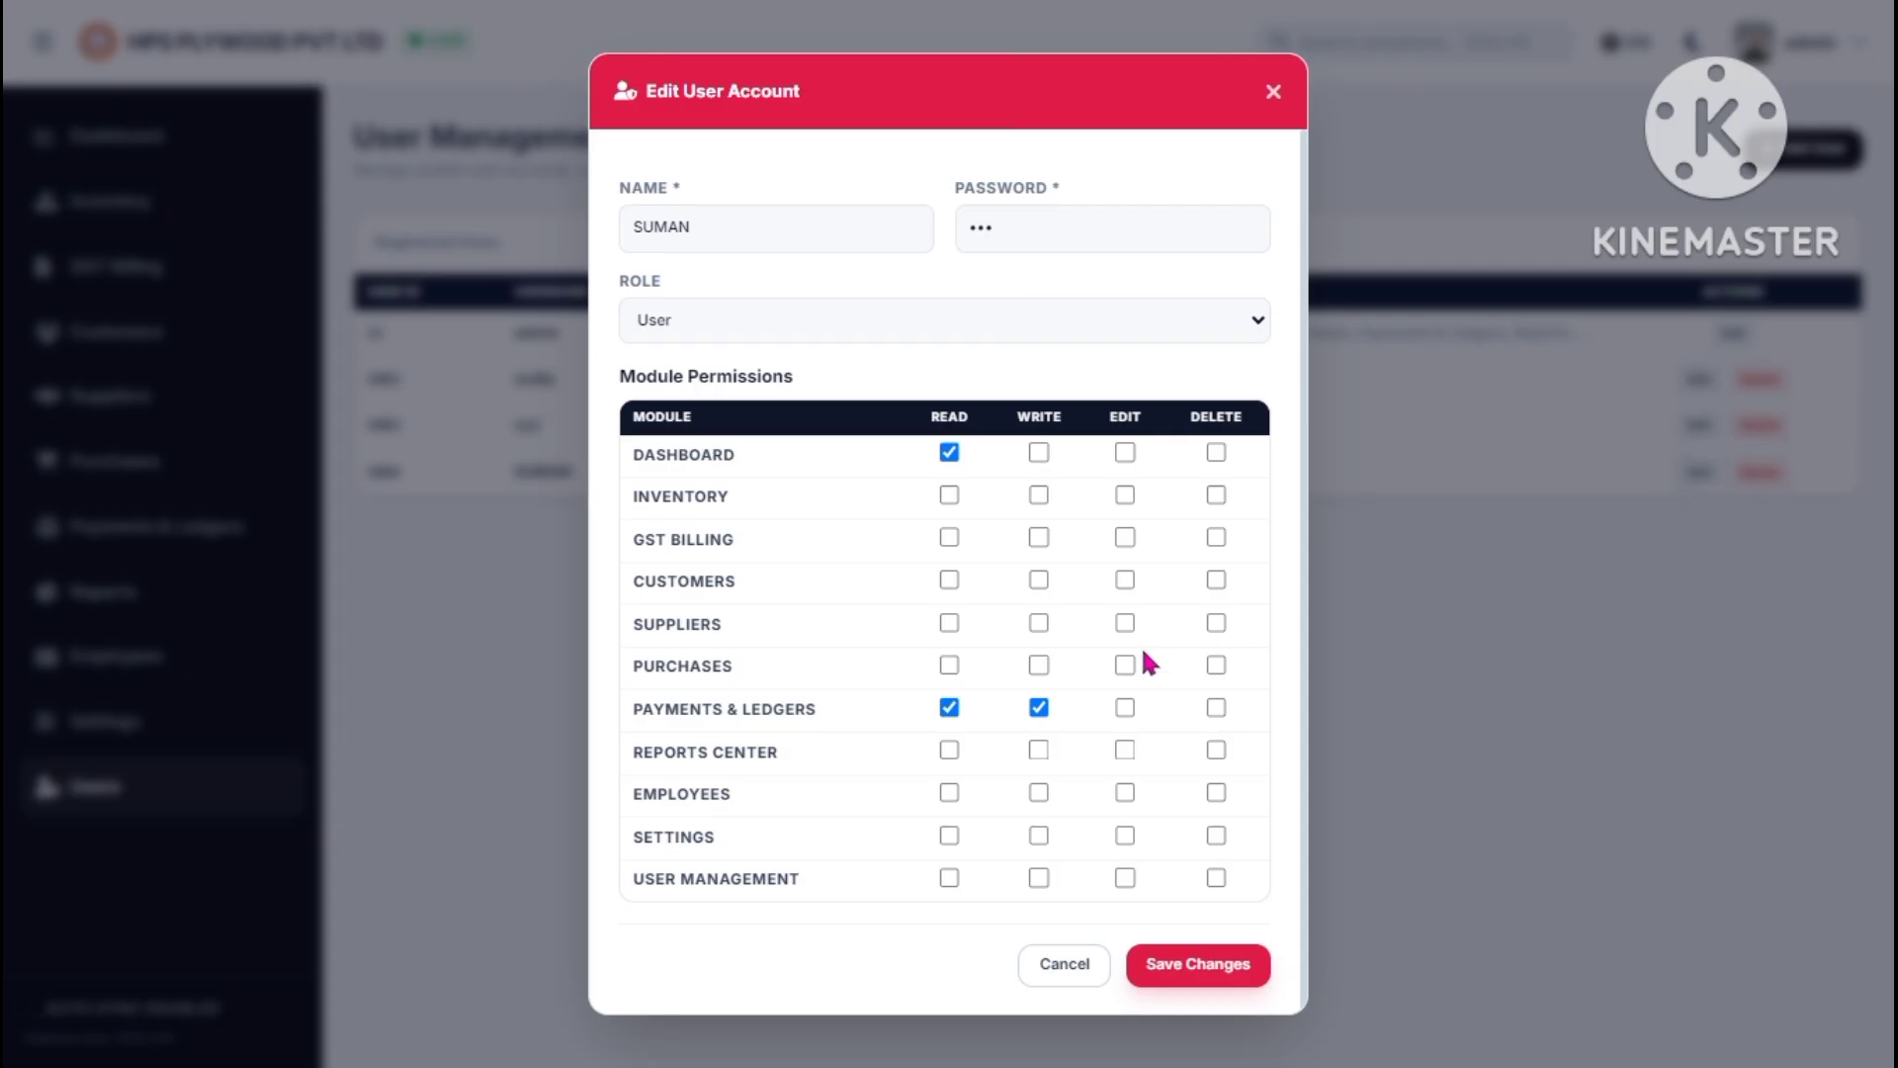
click(848, 237)
click(1021, 241)
key(BackSpace)
key(BackSpace)
key(BackSpace)
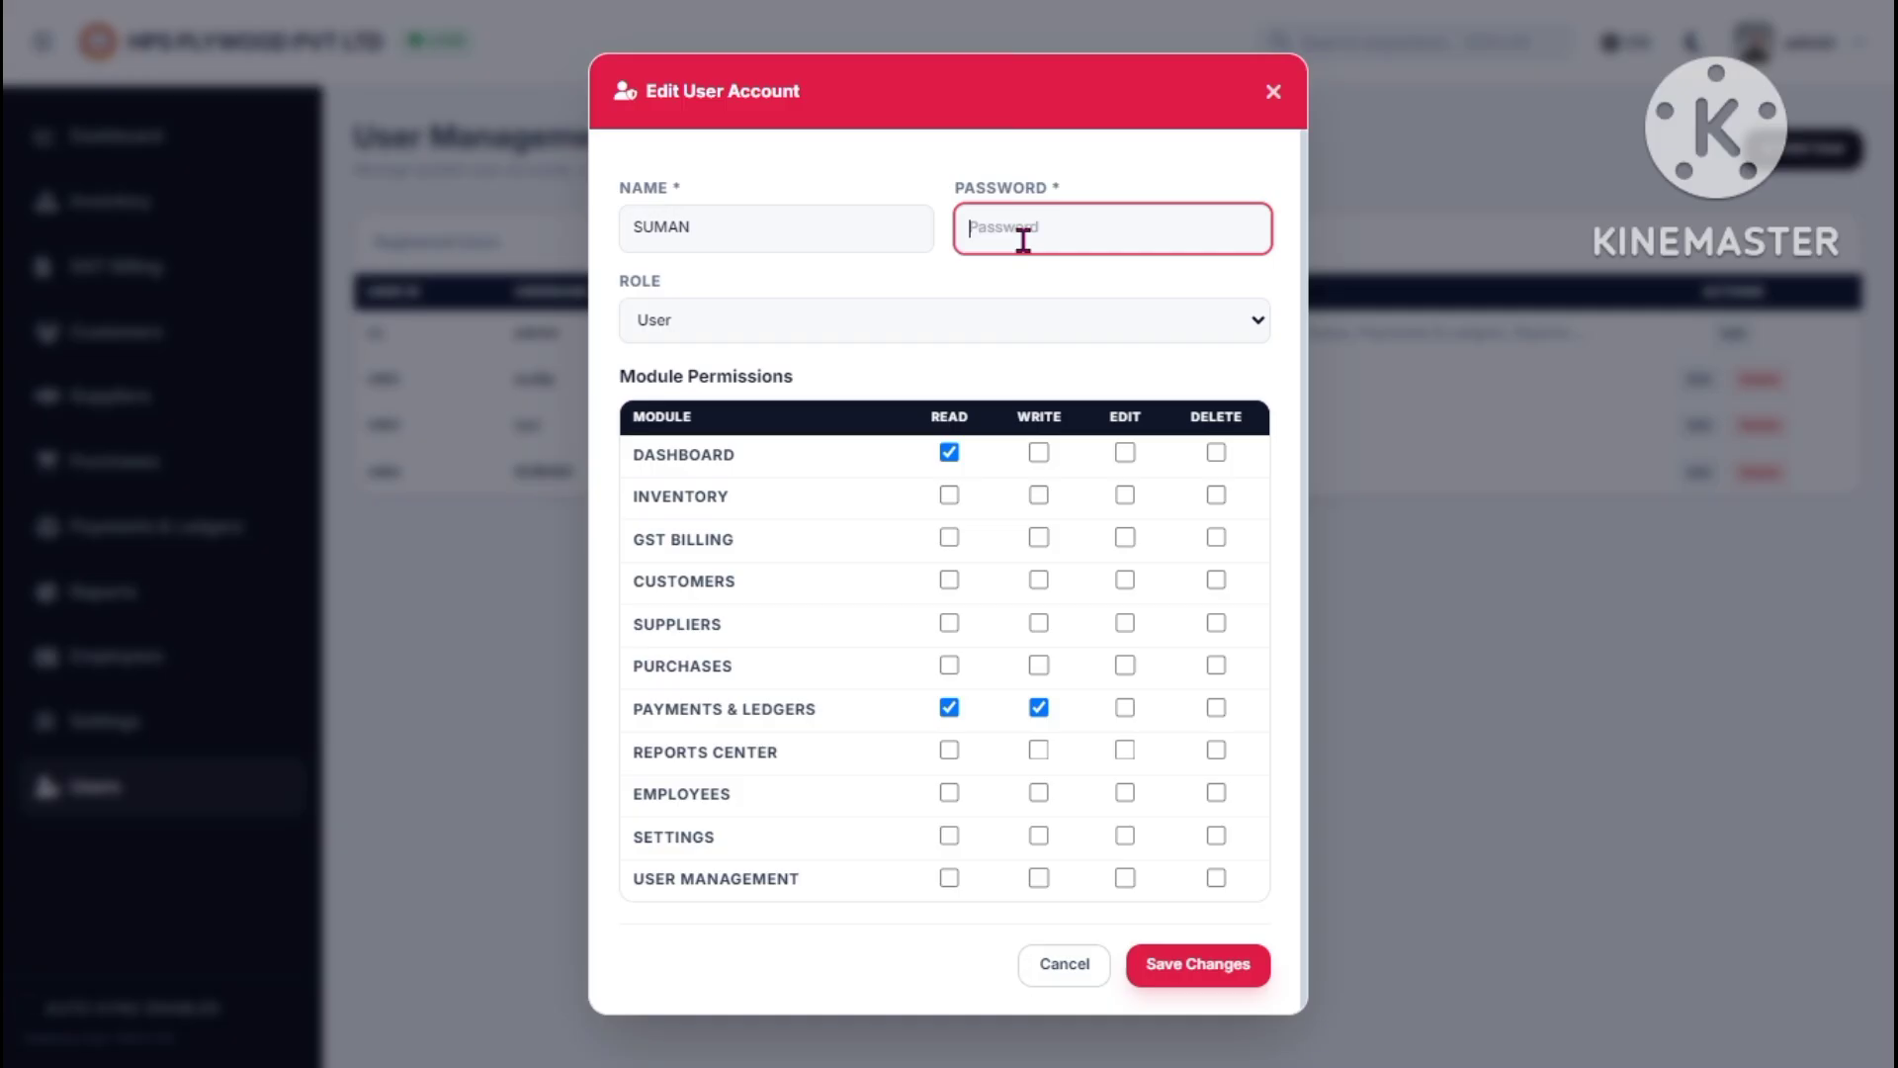
text(123)
click(1152, 964)
- Log out of the admin session to reach the login screen
click(1810, 42)
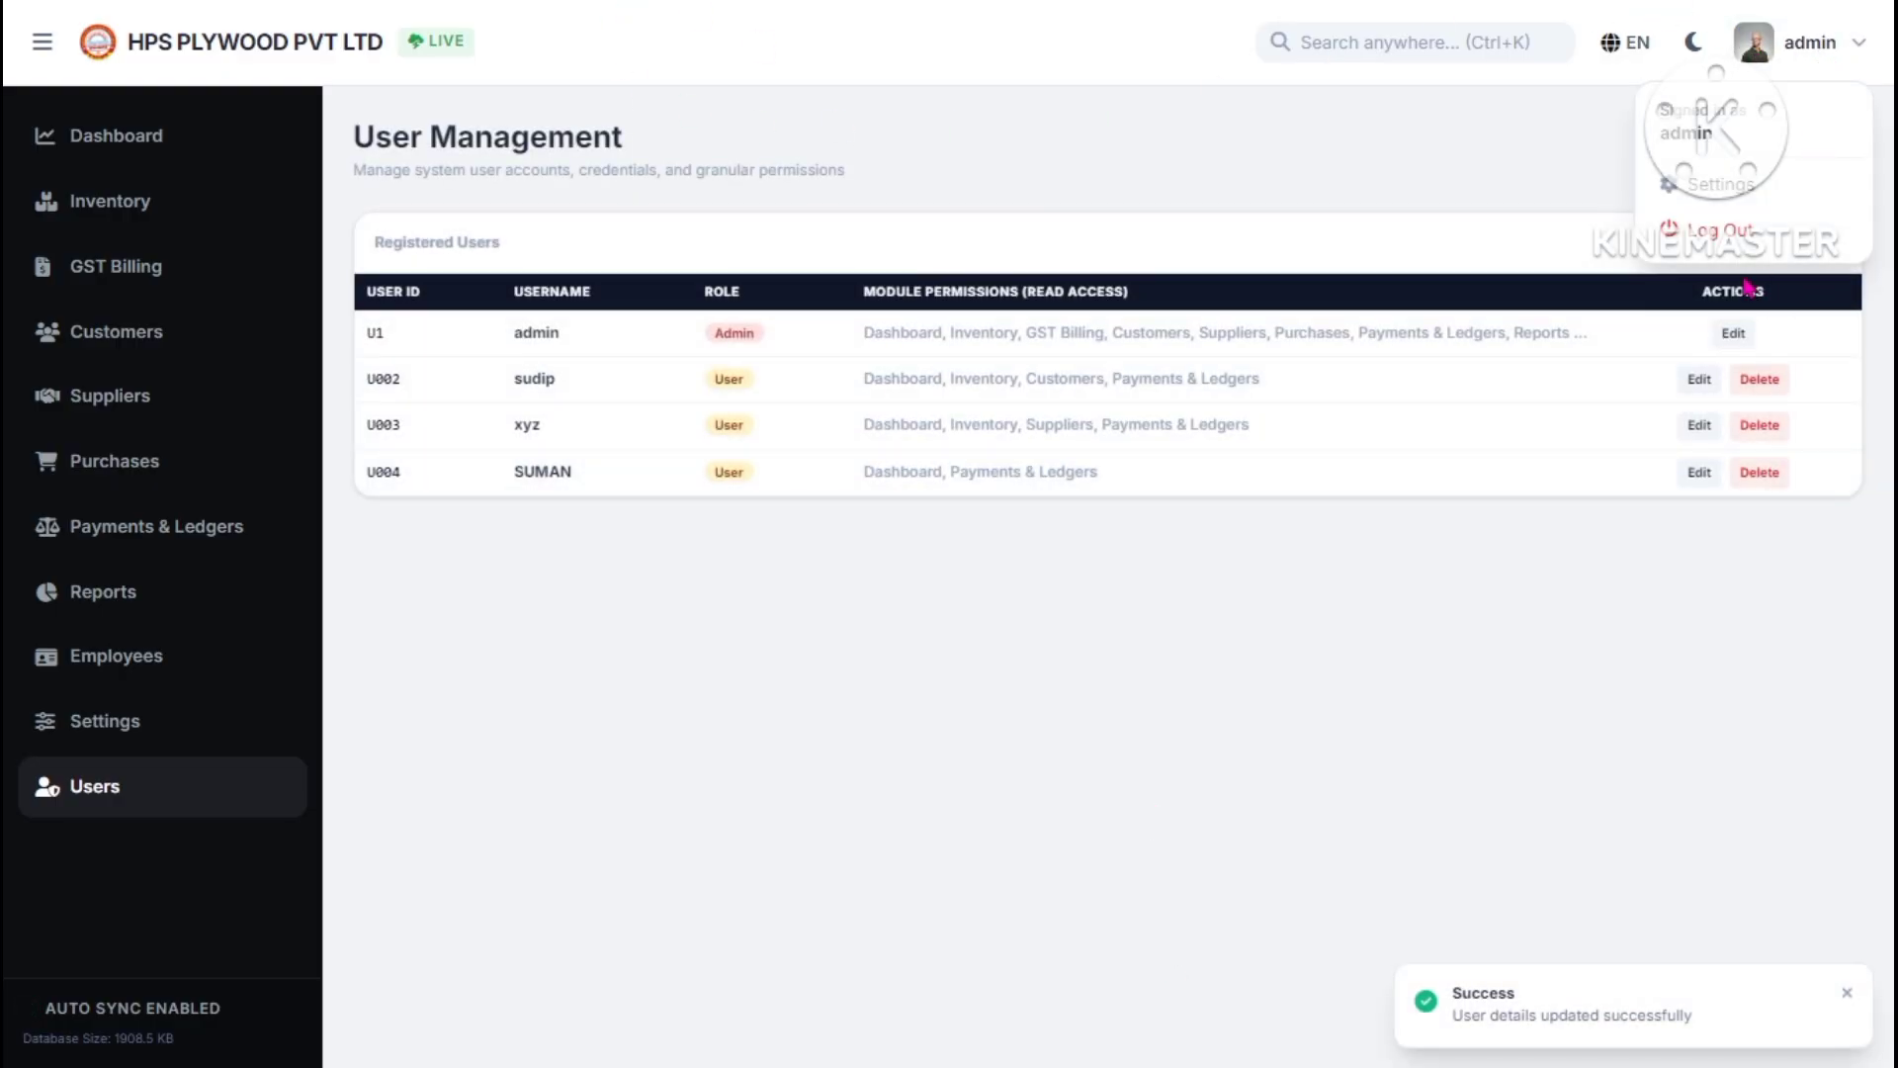
click(1725, 243)
click(979, 635)
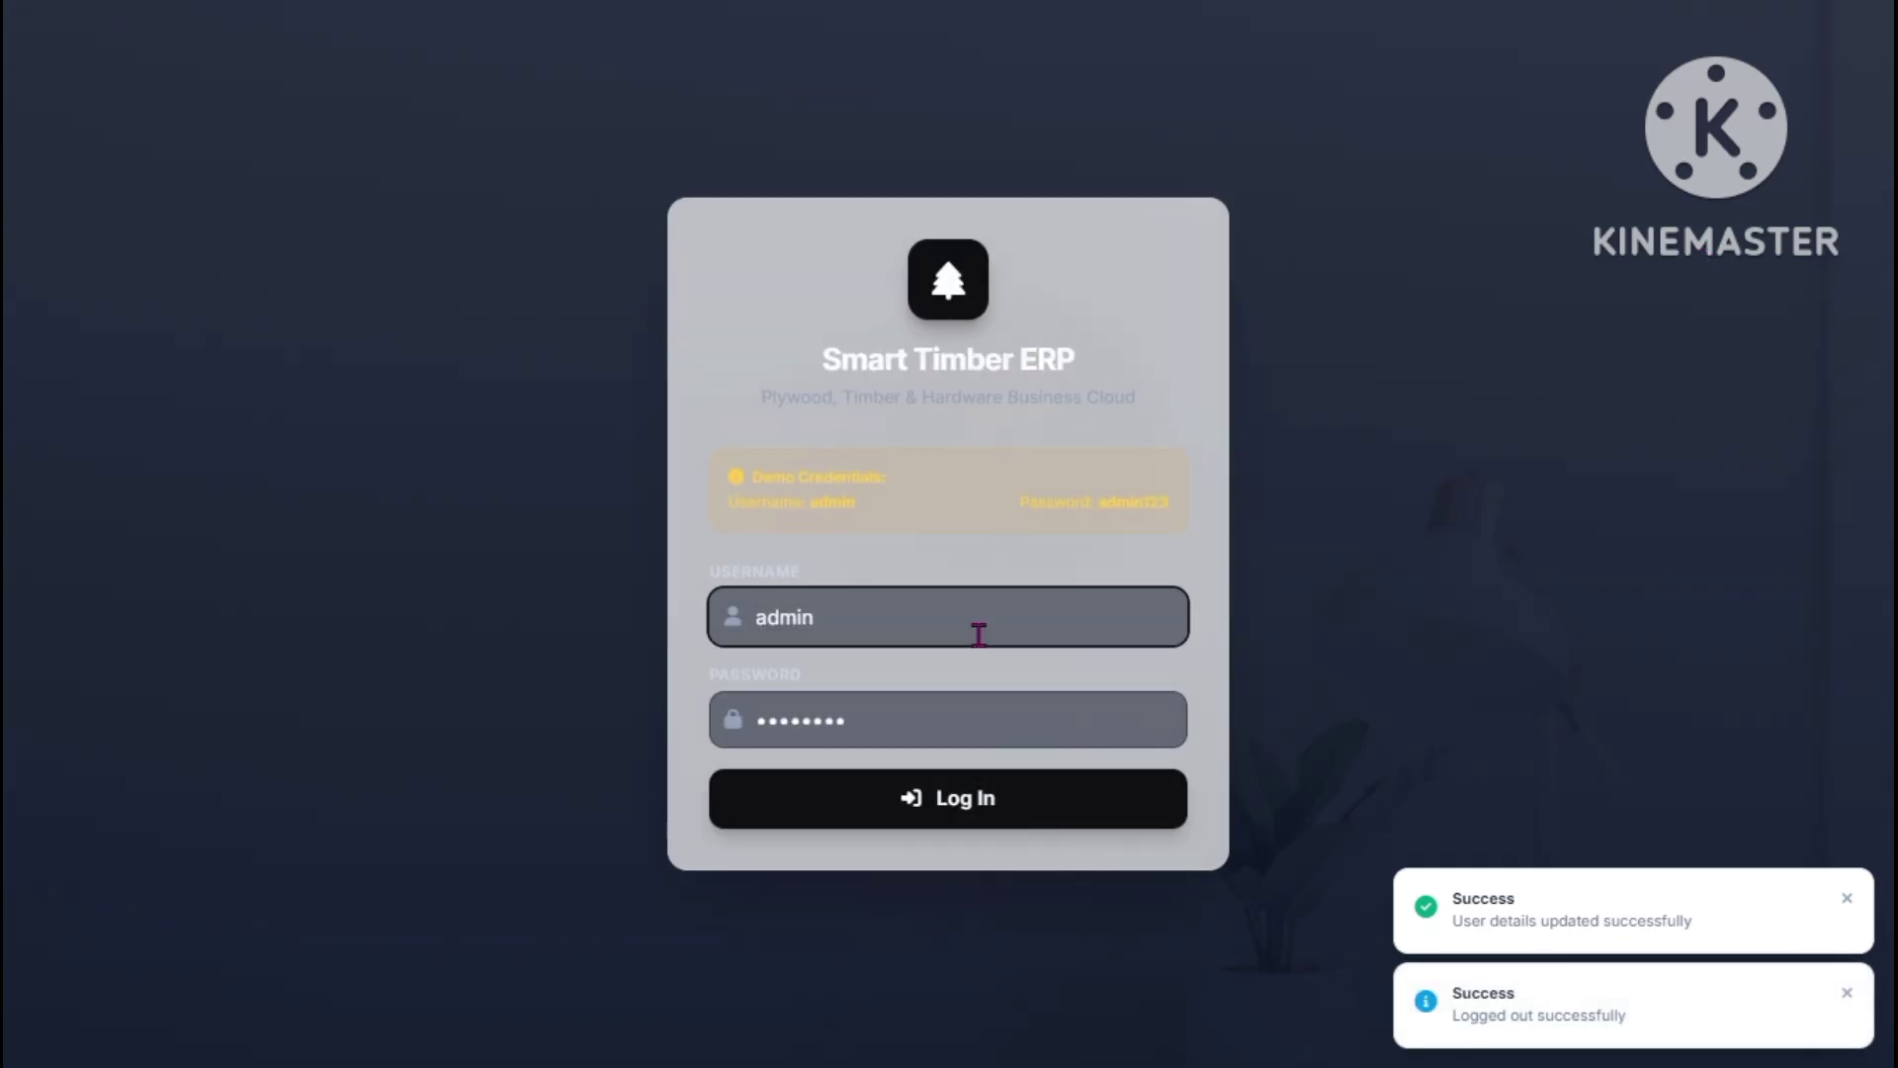
- Log in as restricted user U004 with its username and password
key(BackSpace)
key(BackSpace)
key(BackSpace)
key(BackSpace)
key(BackSpace)
text(S)
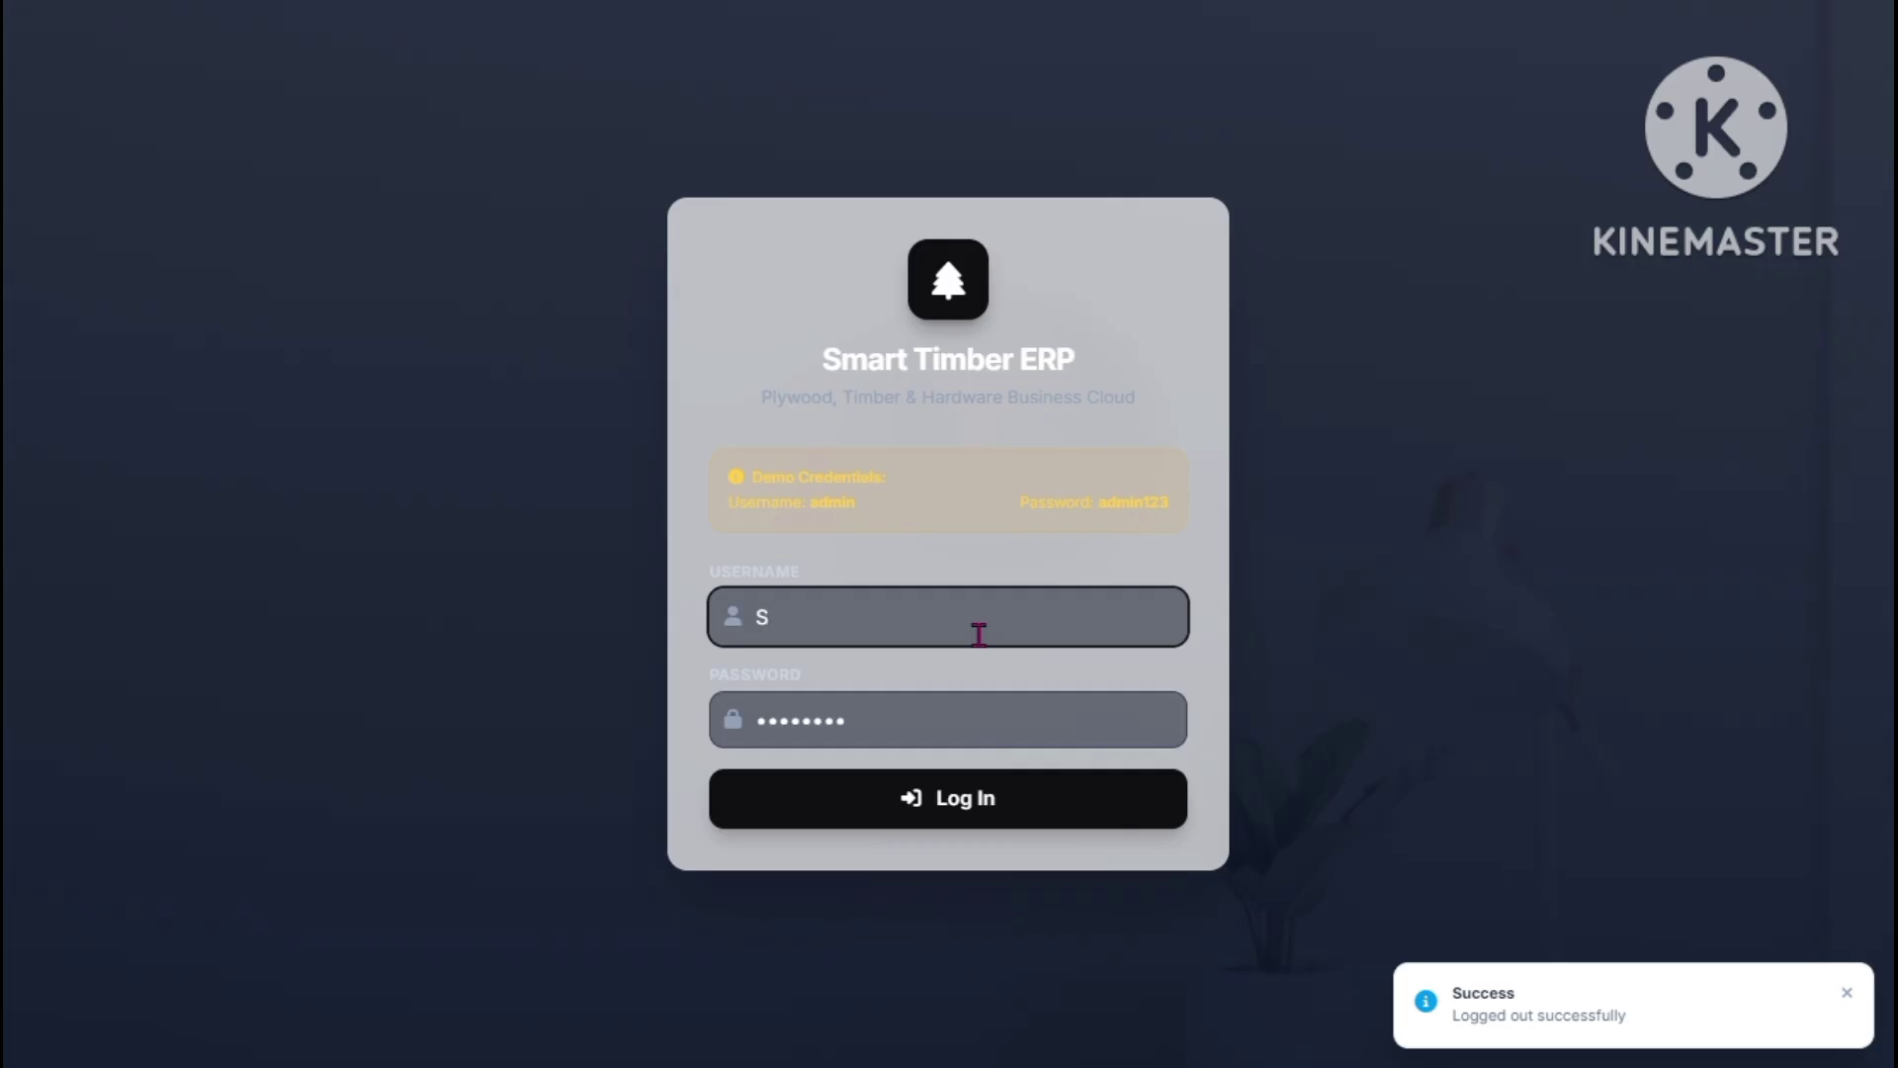
text(UMAN)
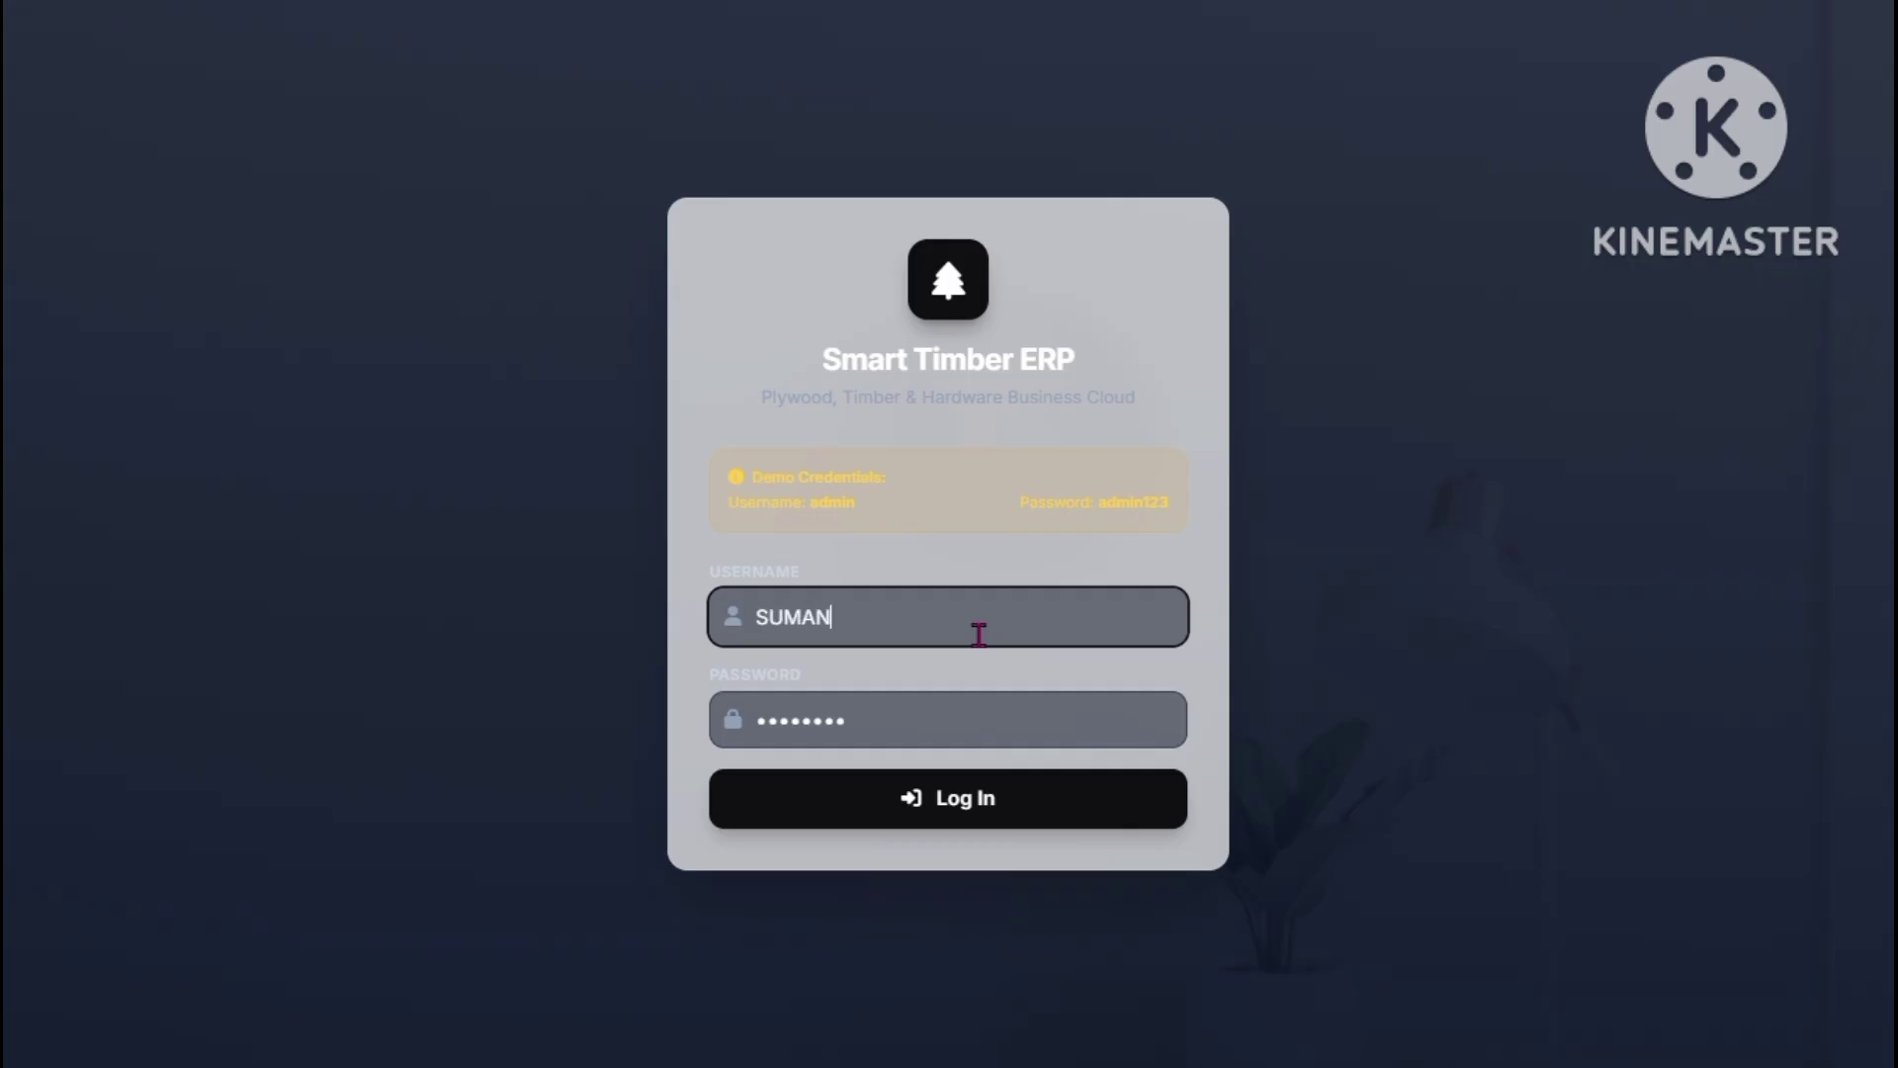
key(Tab)
key(BackSpace)
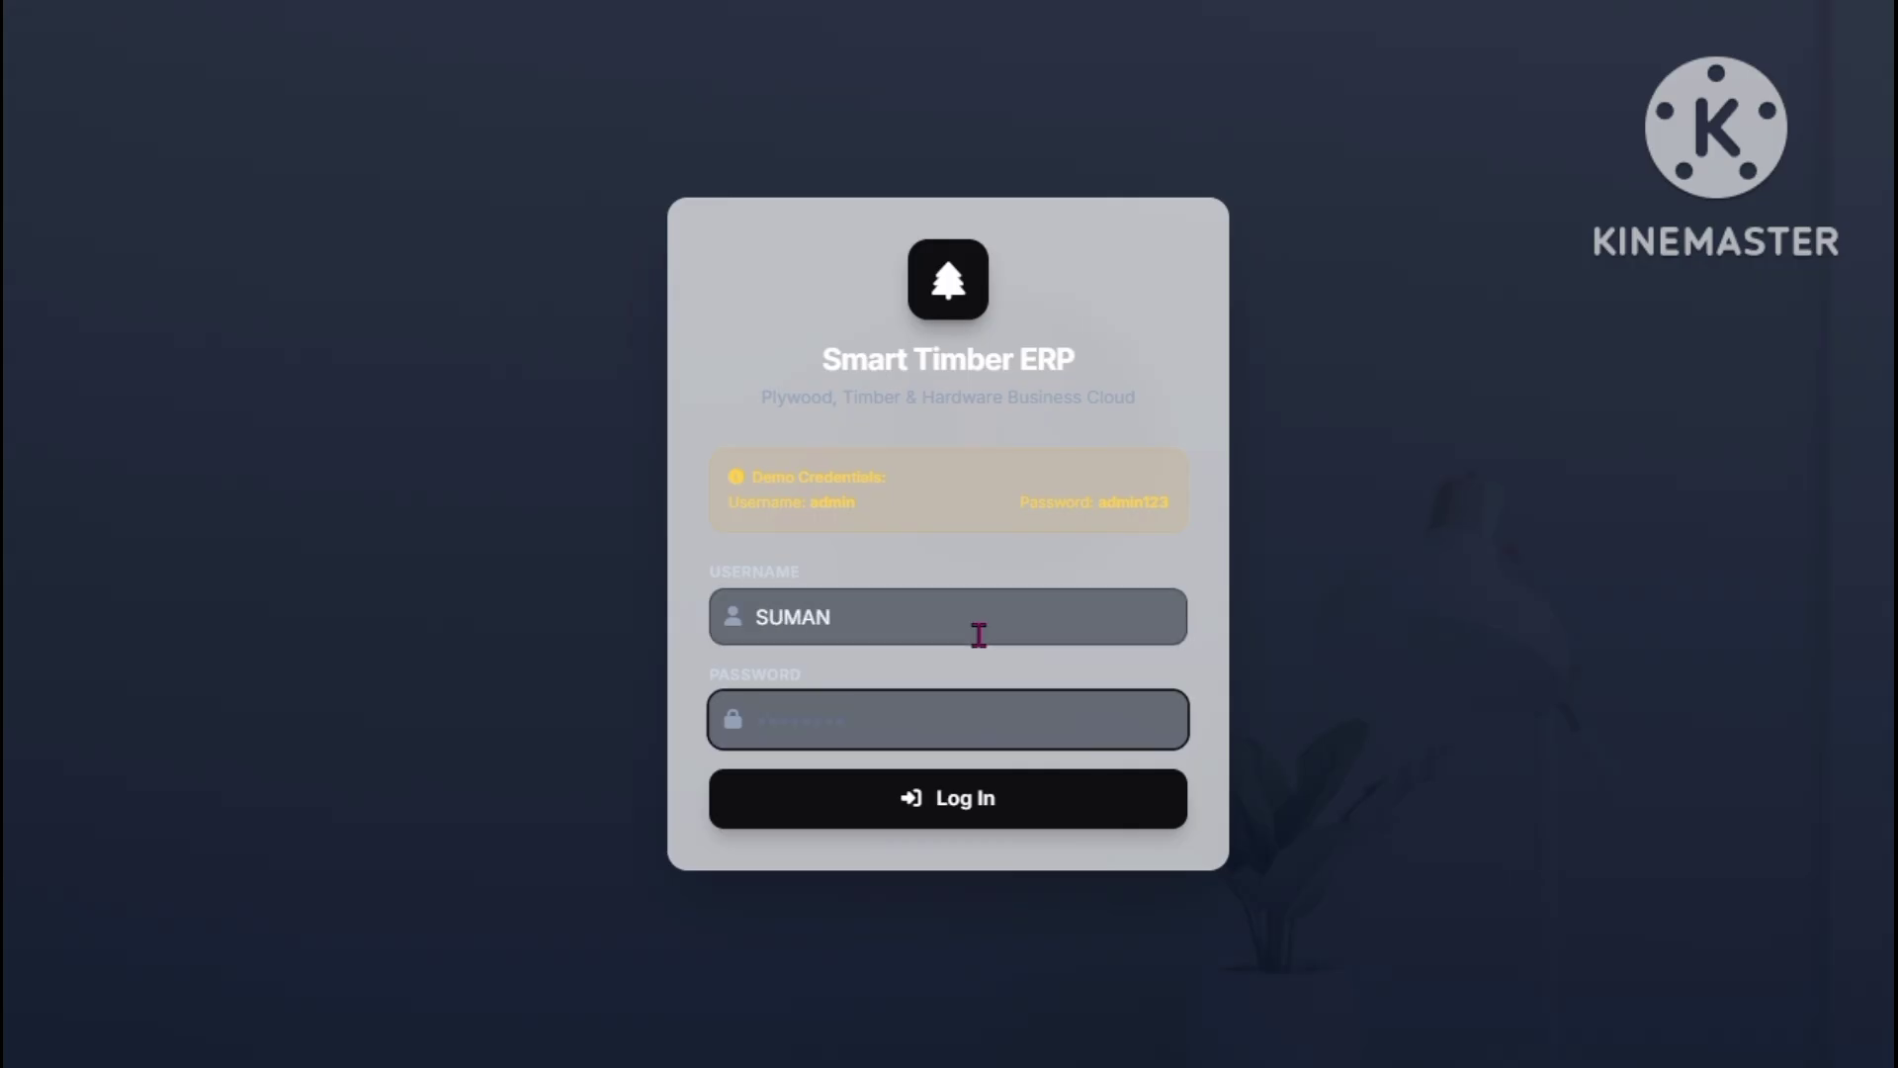
text(123)
click(974, 791)
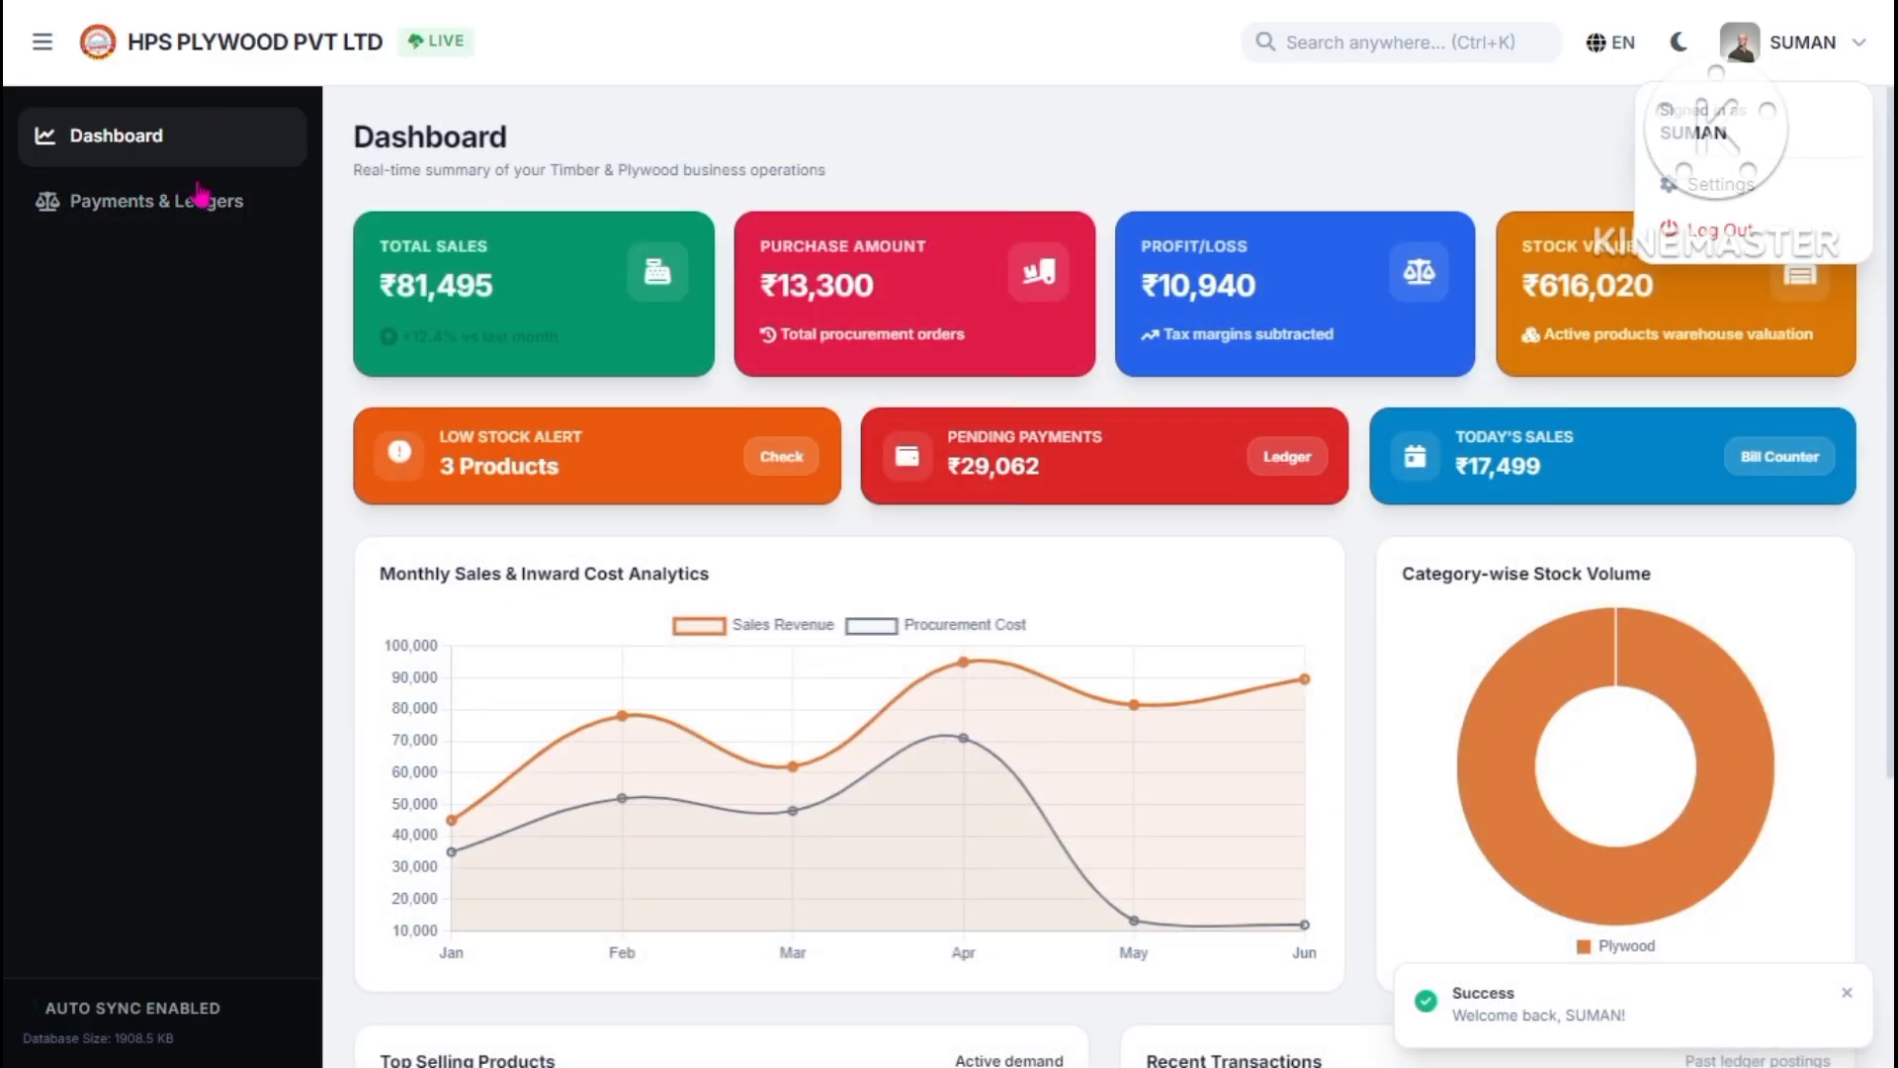
- Switch between Dashboard and Payments & Ledgers, then start a new payment entry
click(152, 139)
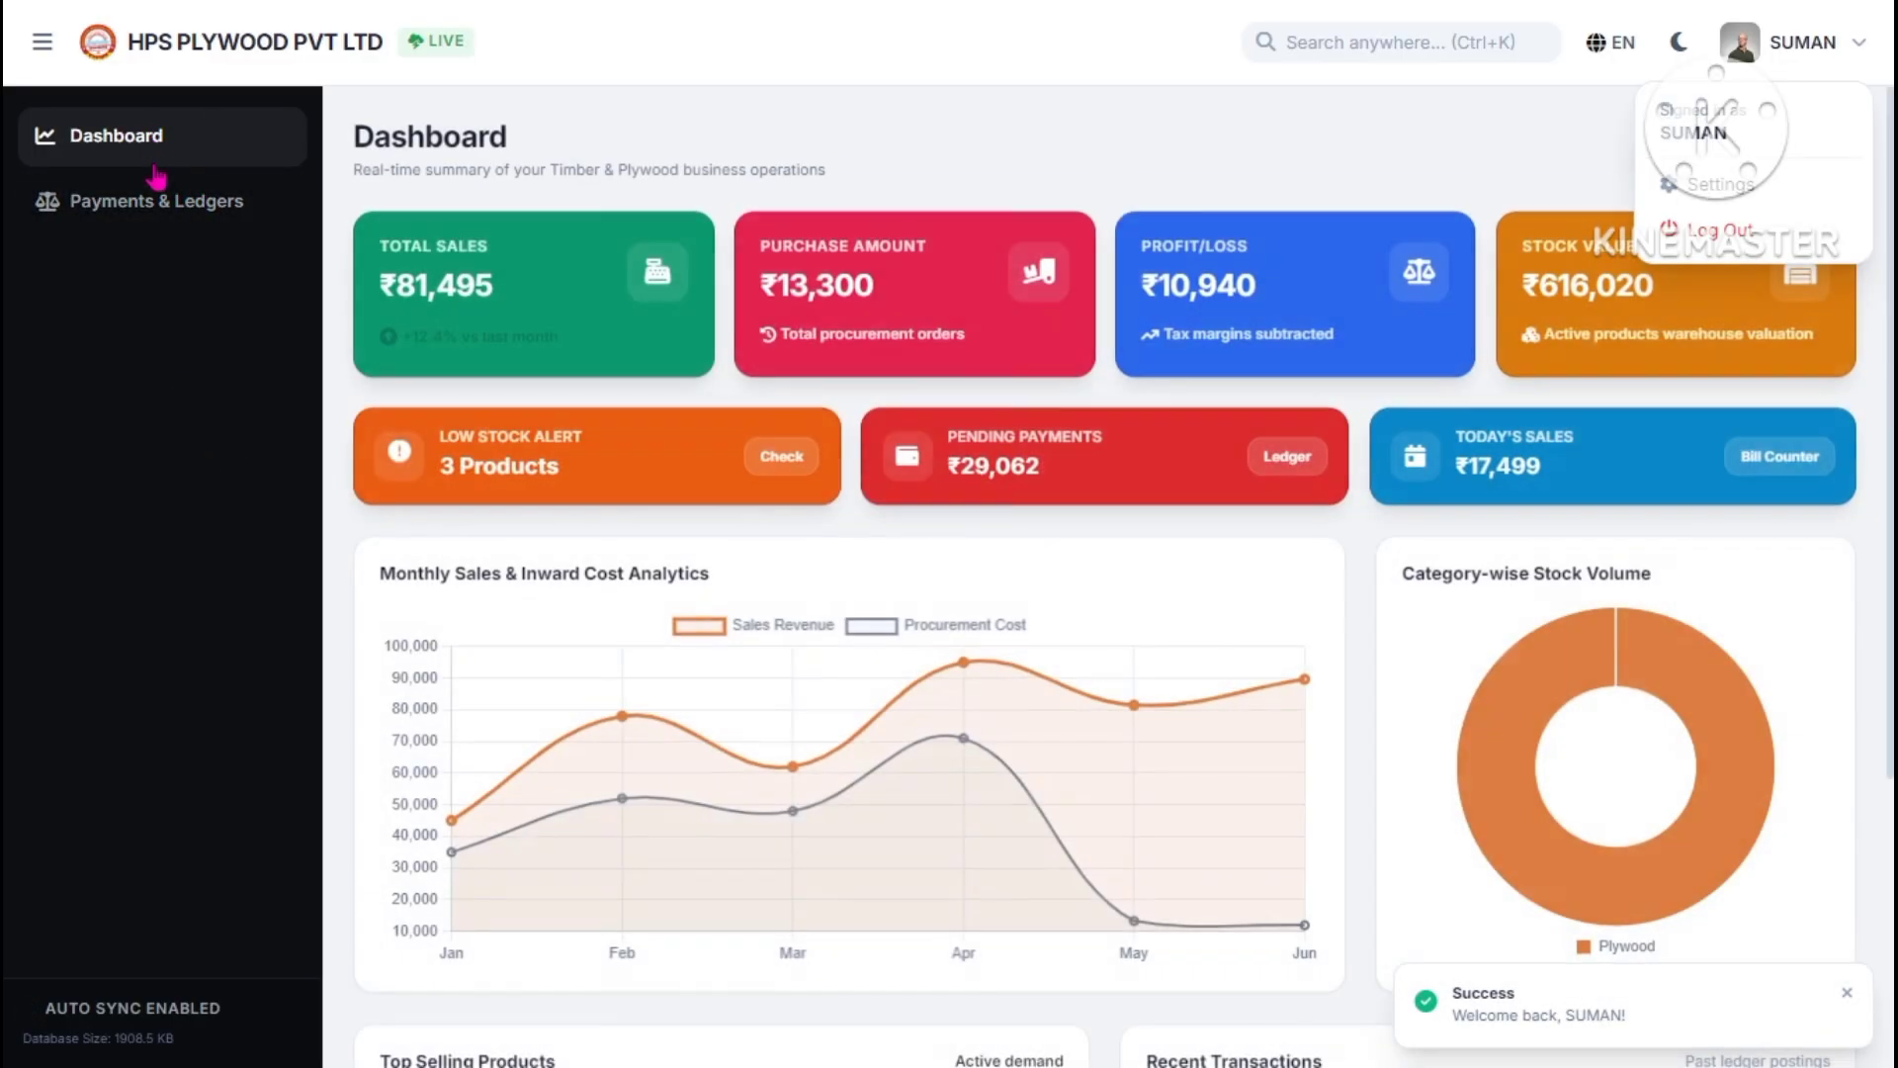
click(158, 200)
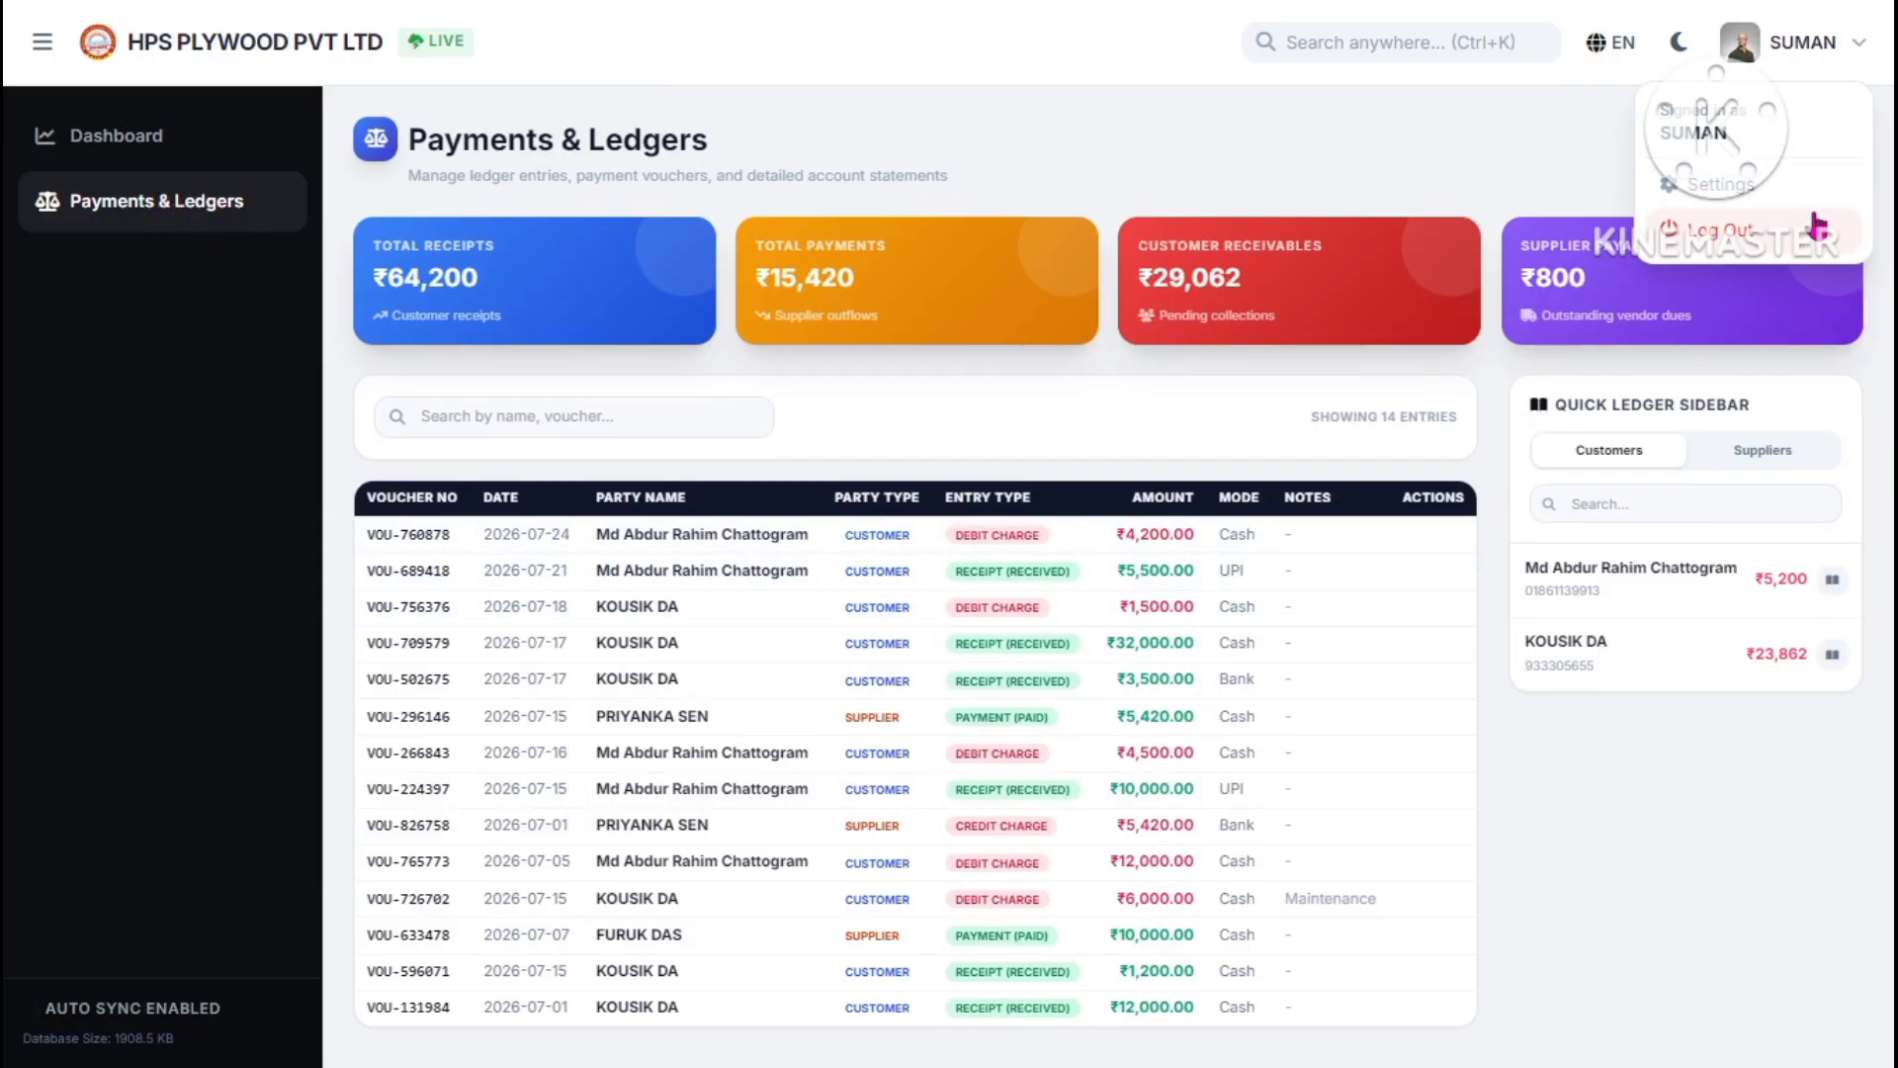
click(1735, 190)
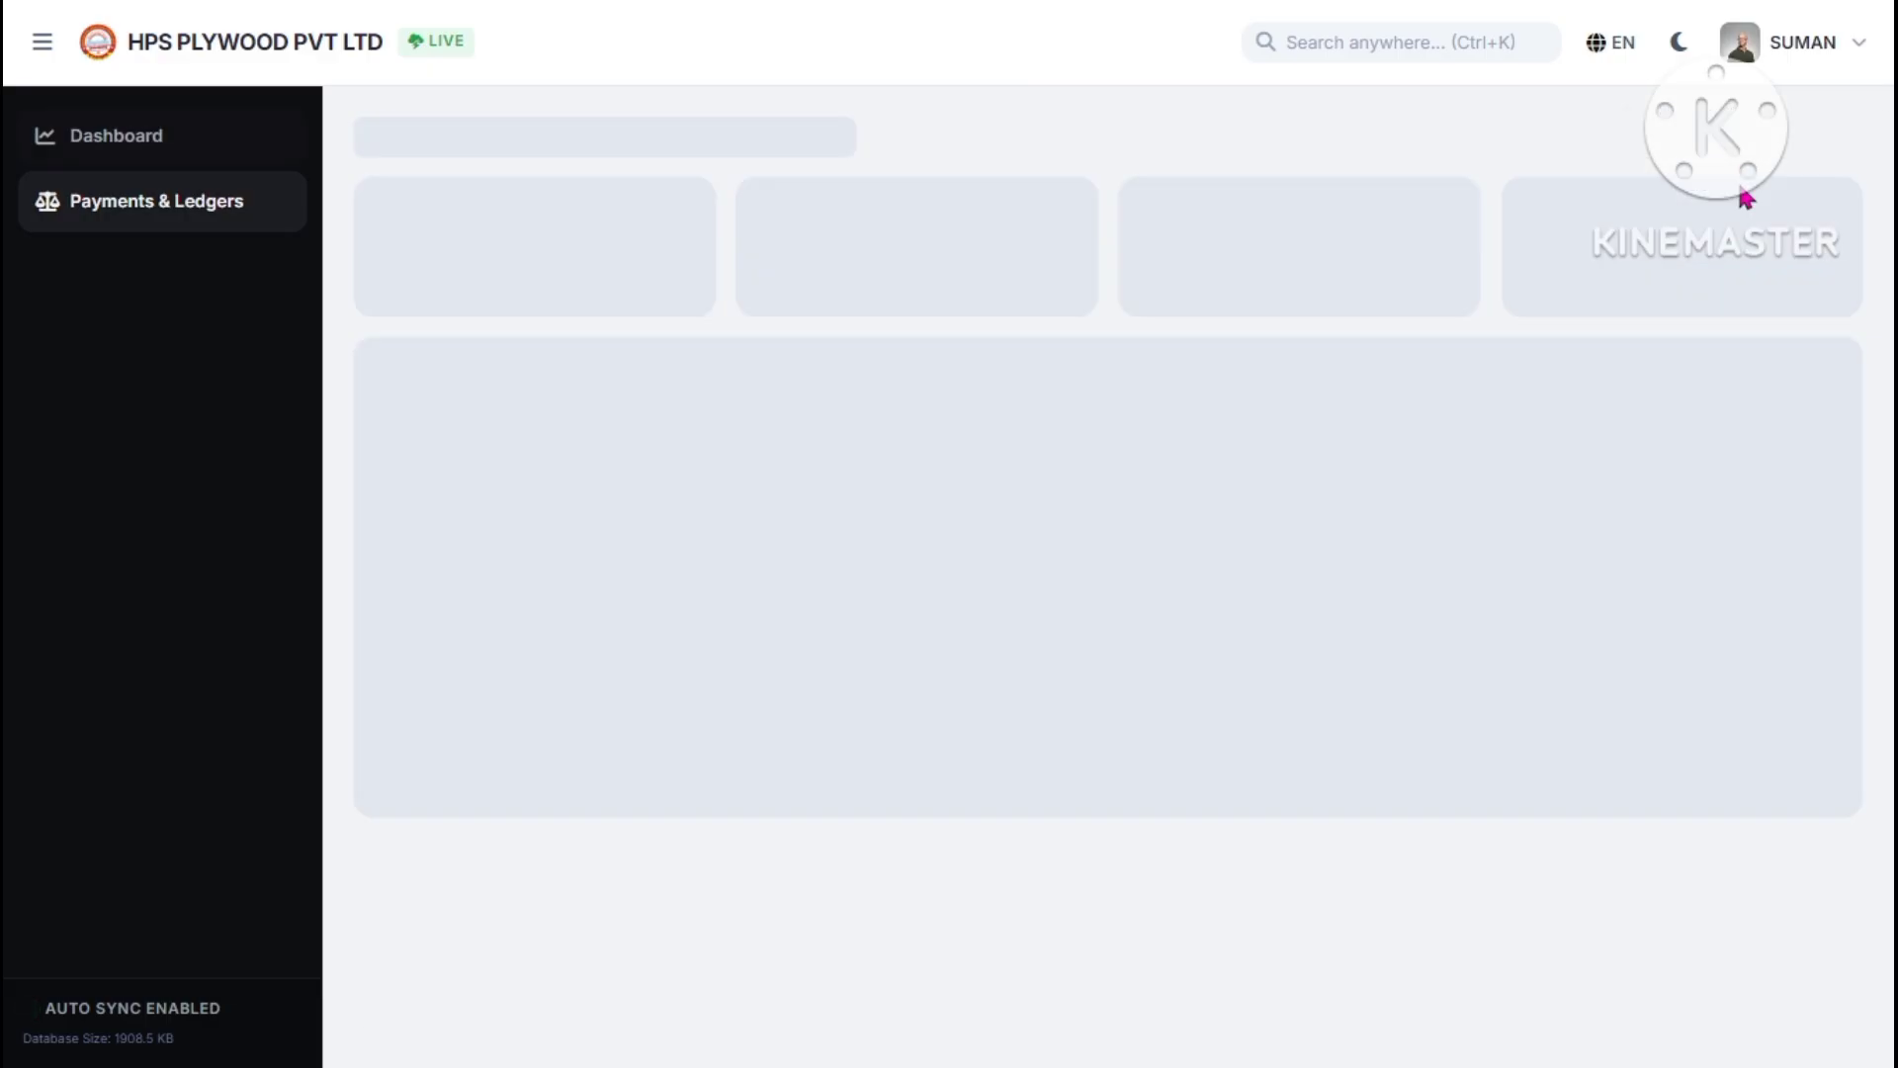
click(230, 219)
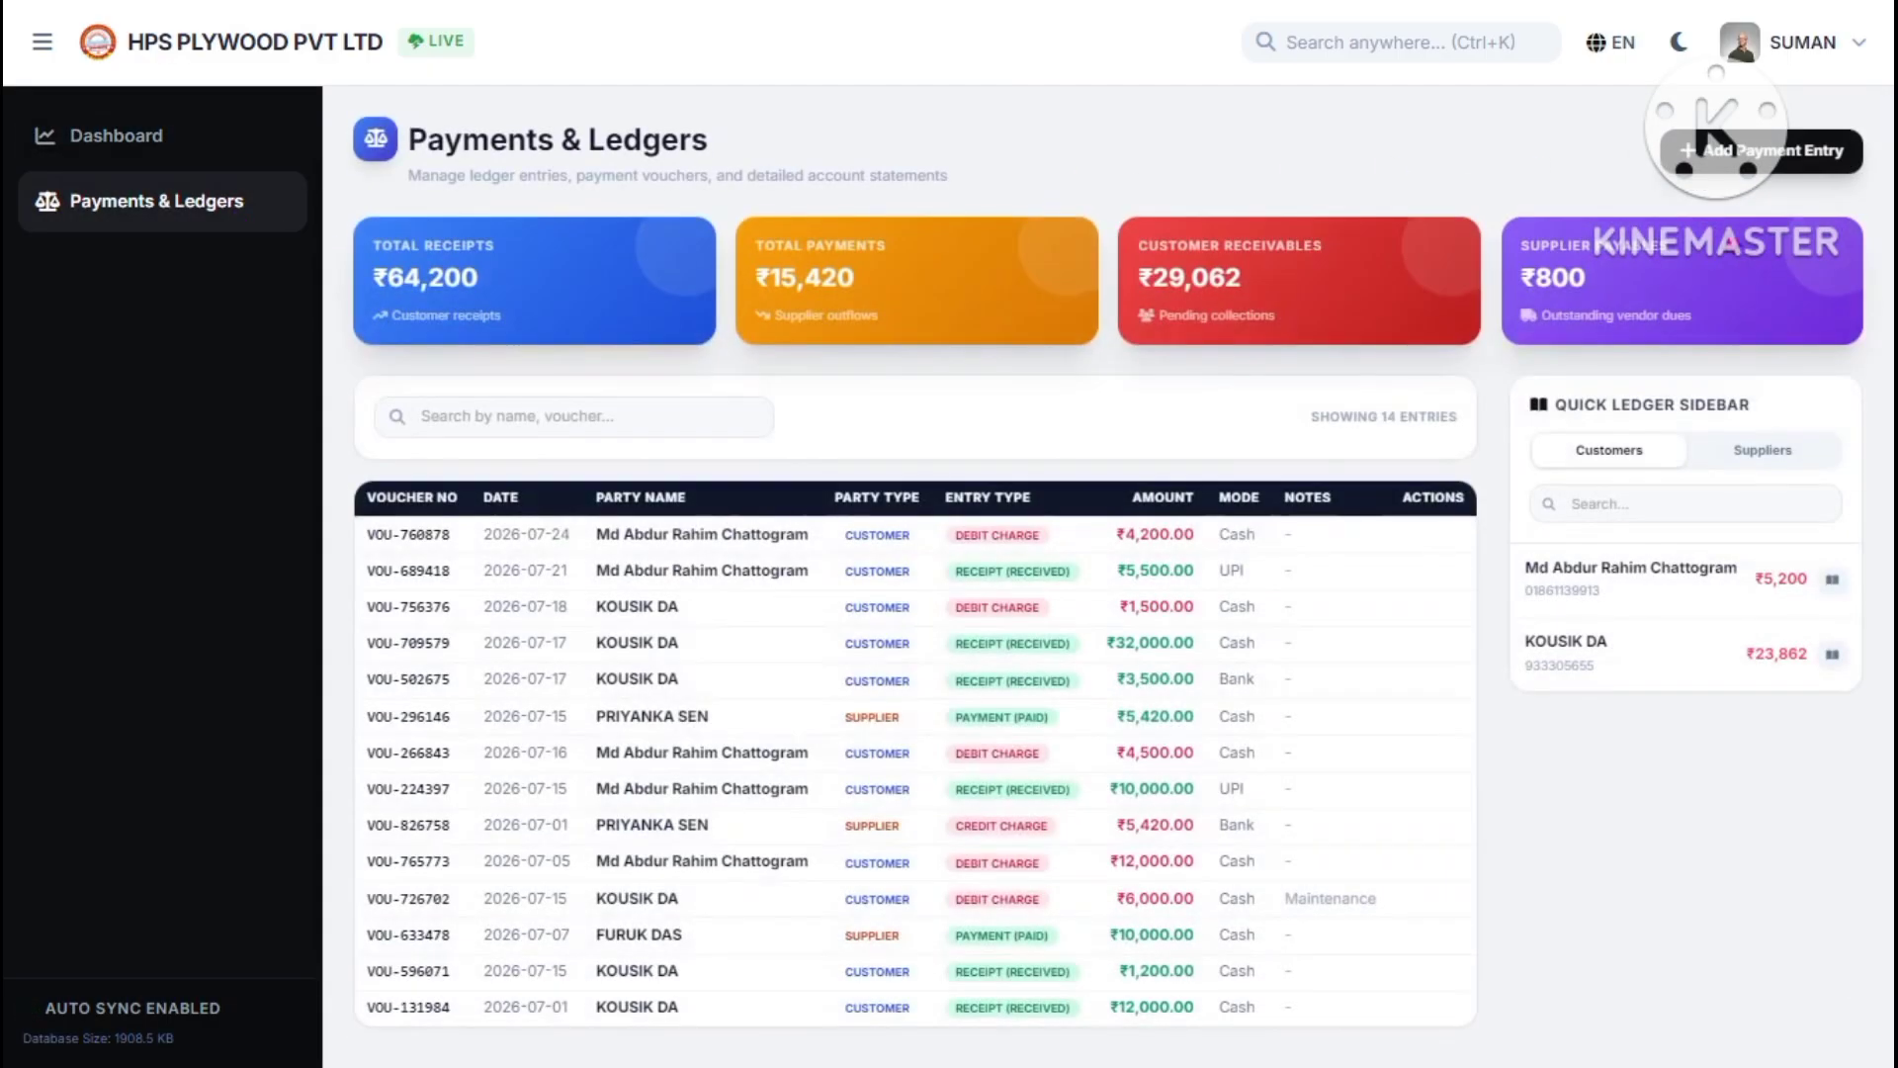
click(1755, 150)
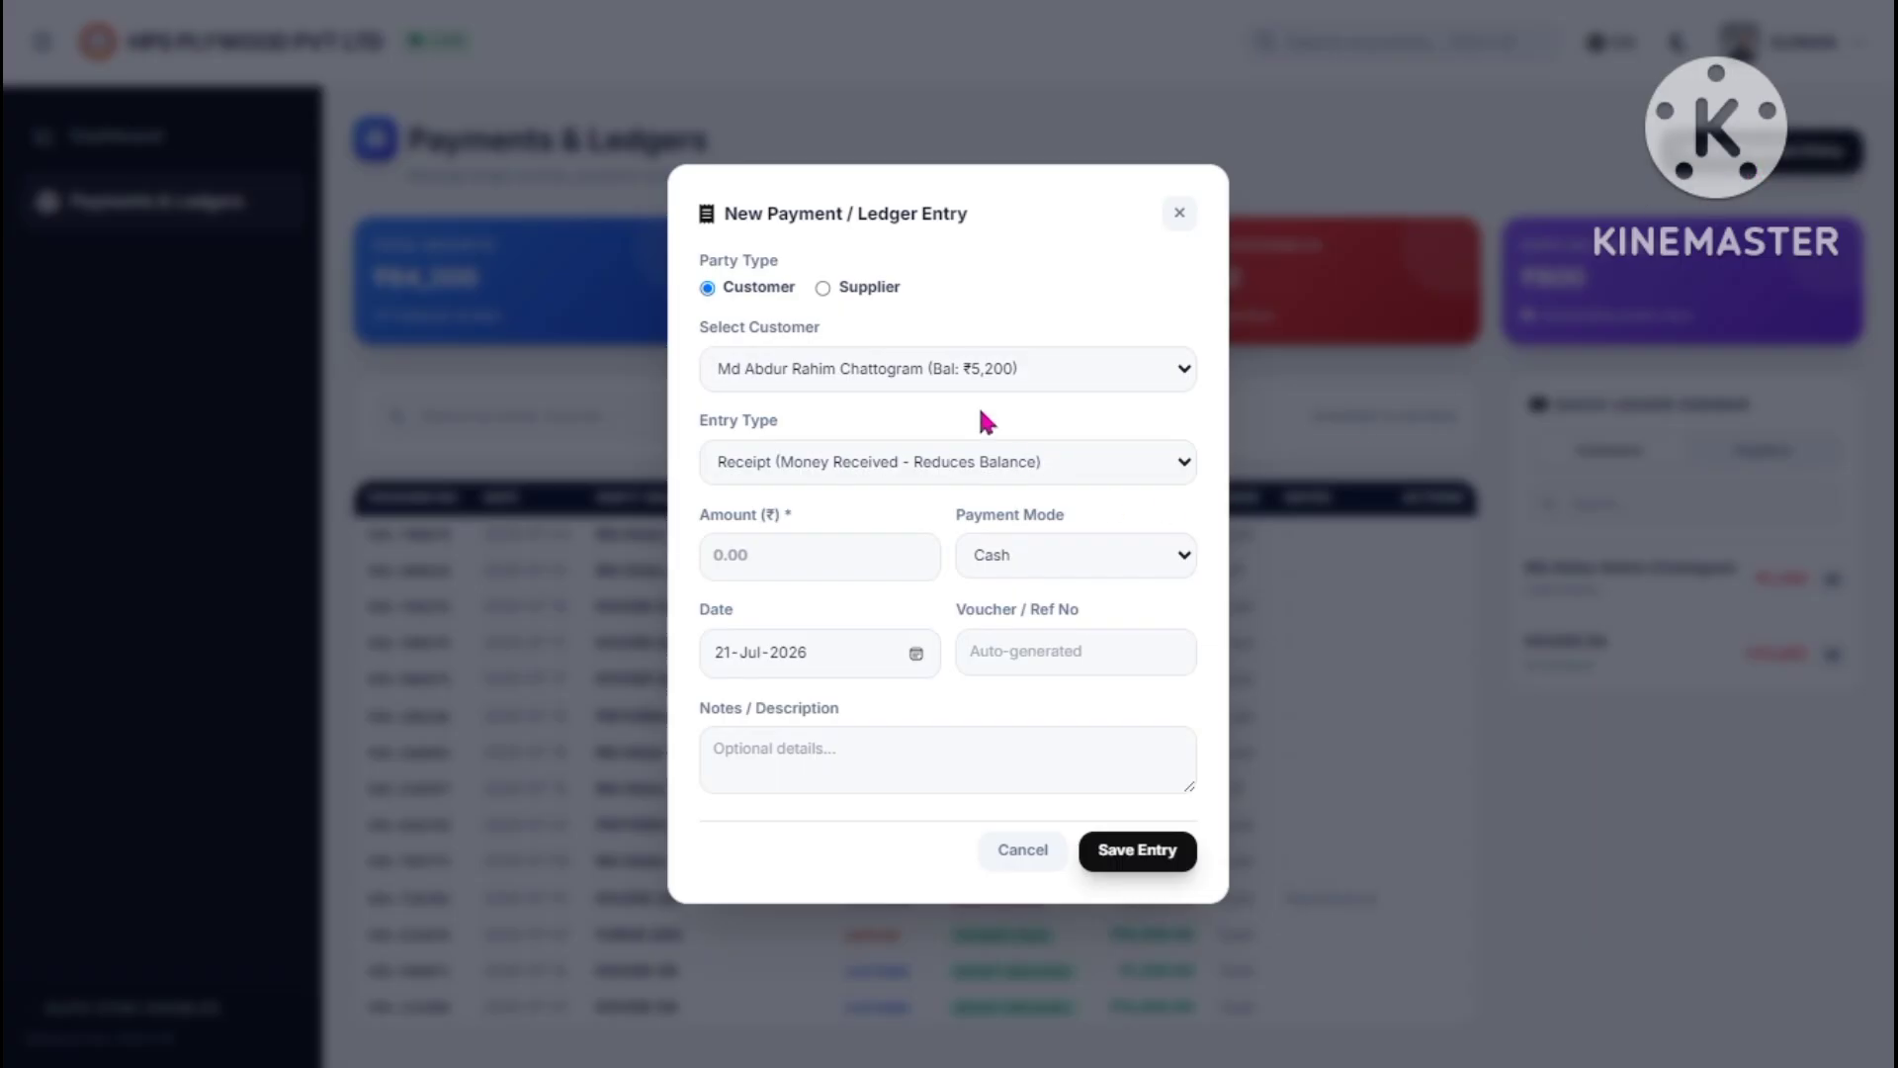
- Close the New Payment / Ledger Entry dialog without saving
click(1181, 215)
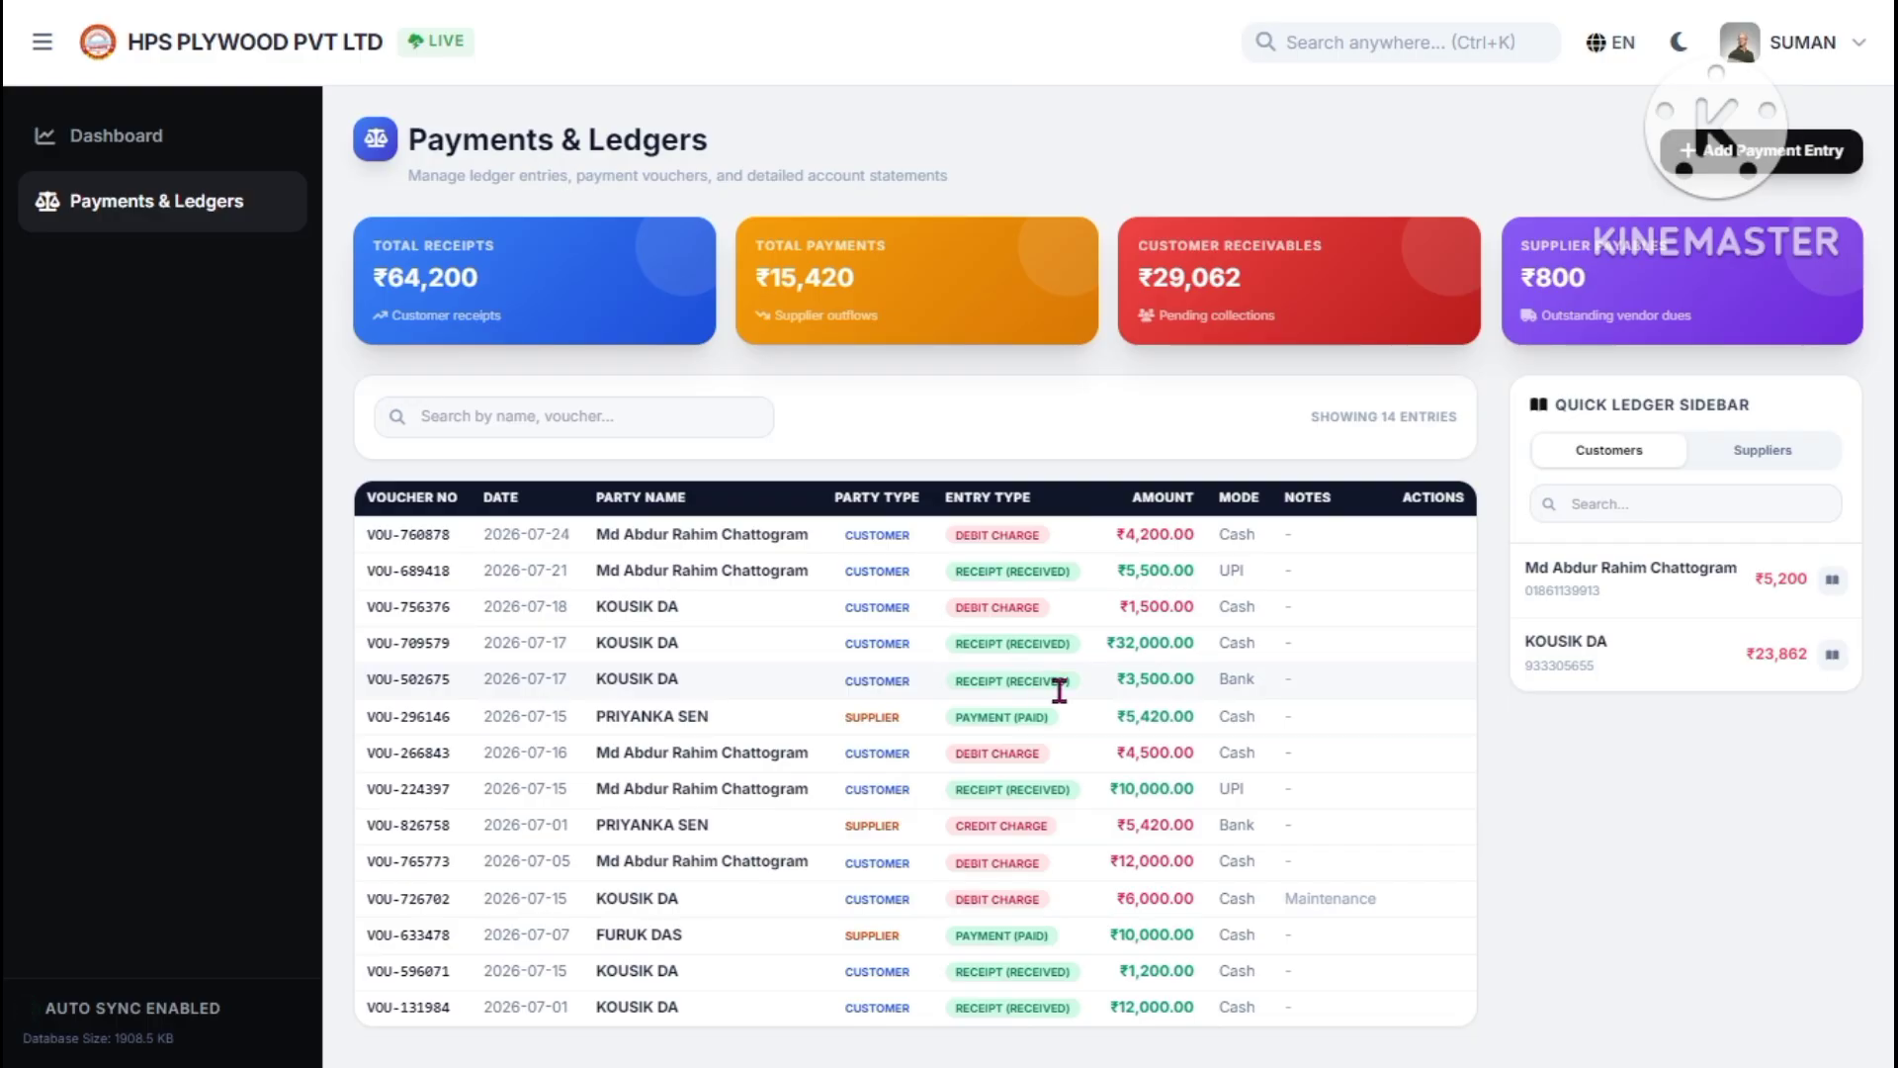
- Exit full screen, maximise the browser, and show the restricted user's Dashboard with ₹81,495 total sales
mouse_move(1088, 10)
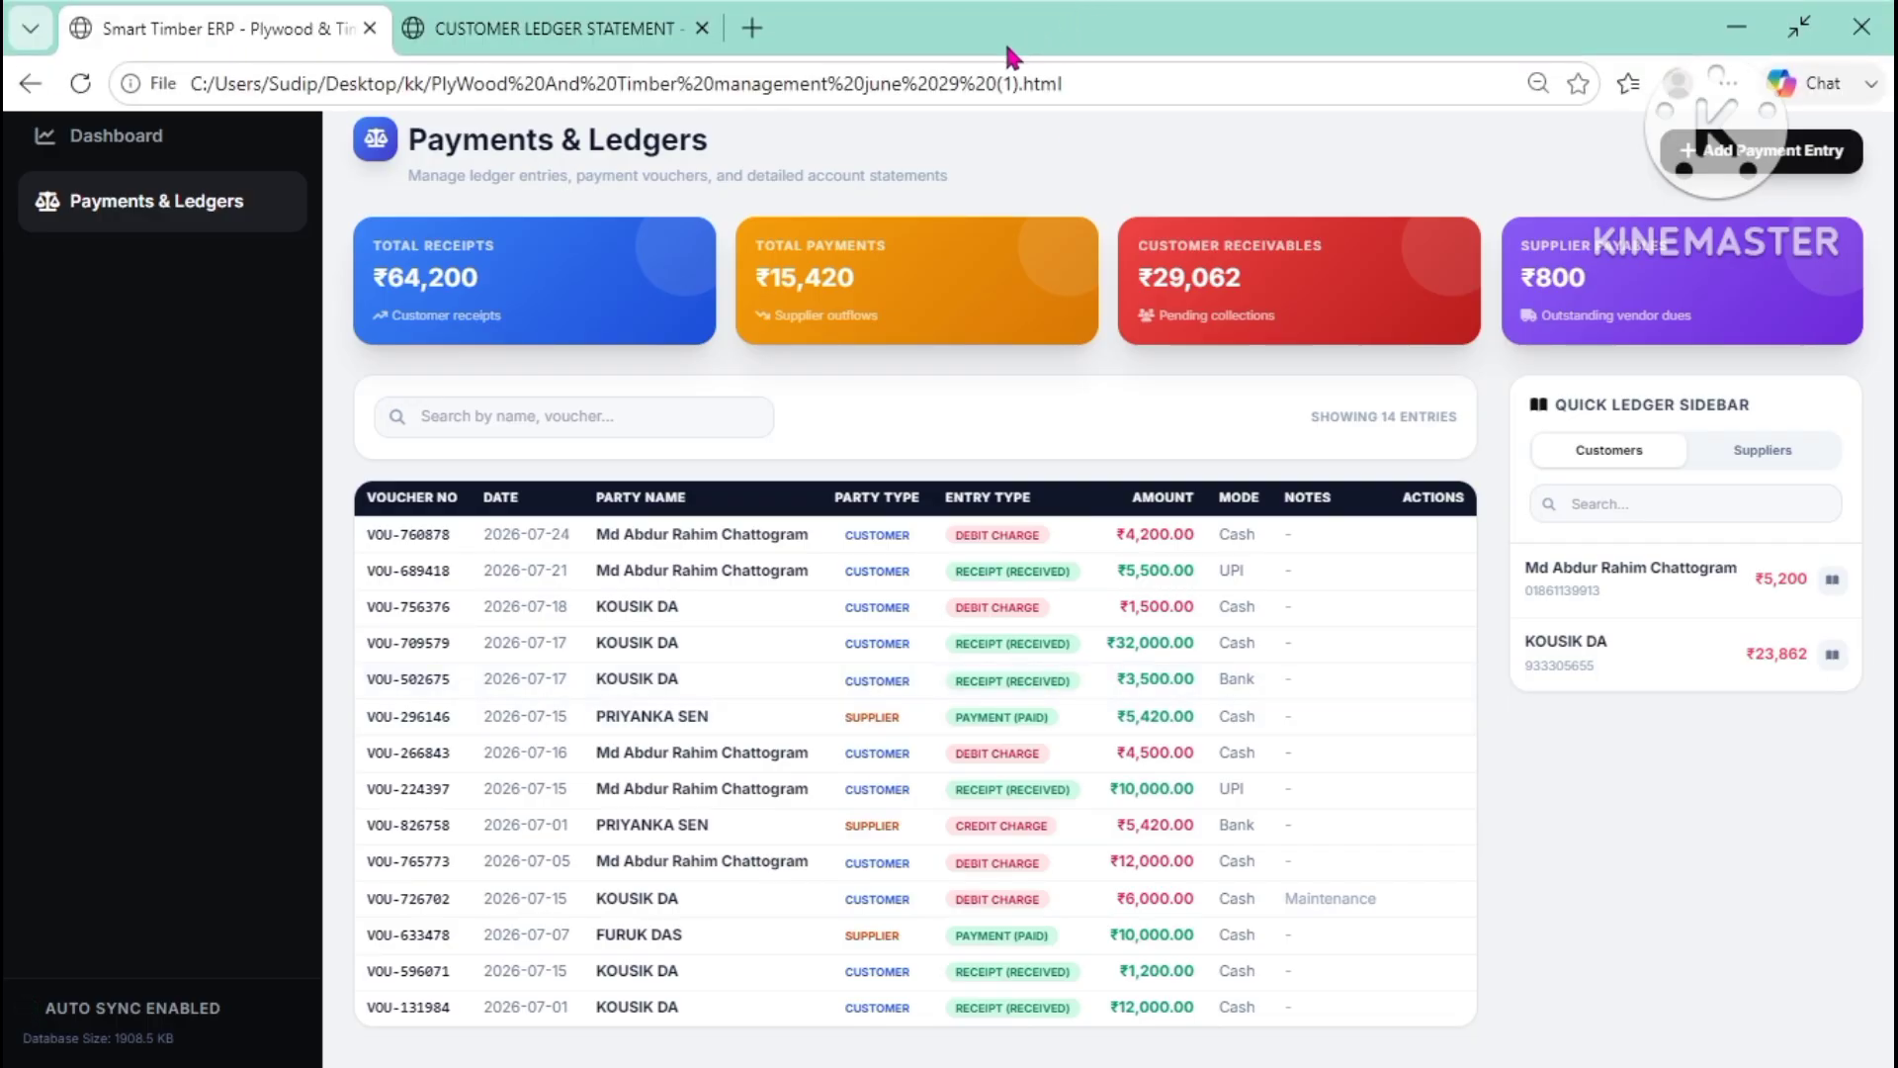
click(1801, 22)
click(1812, 15)
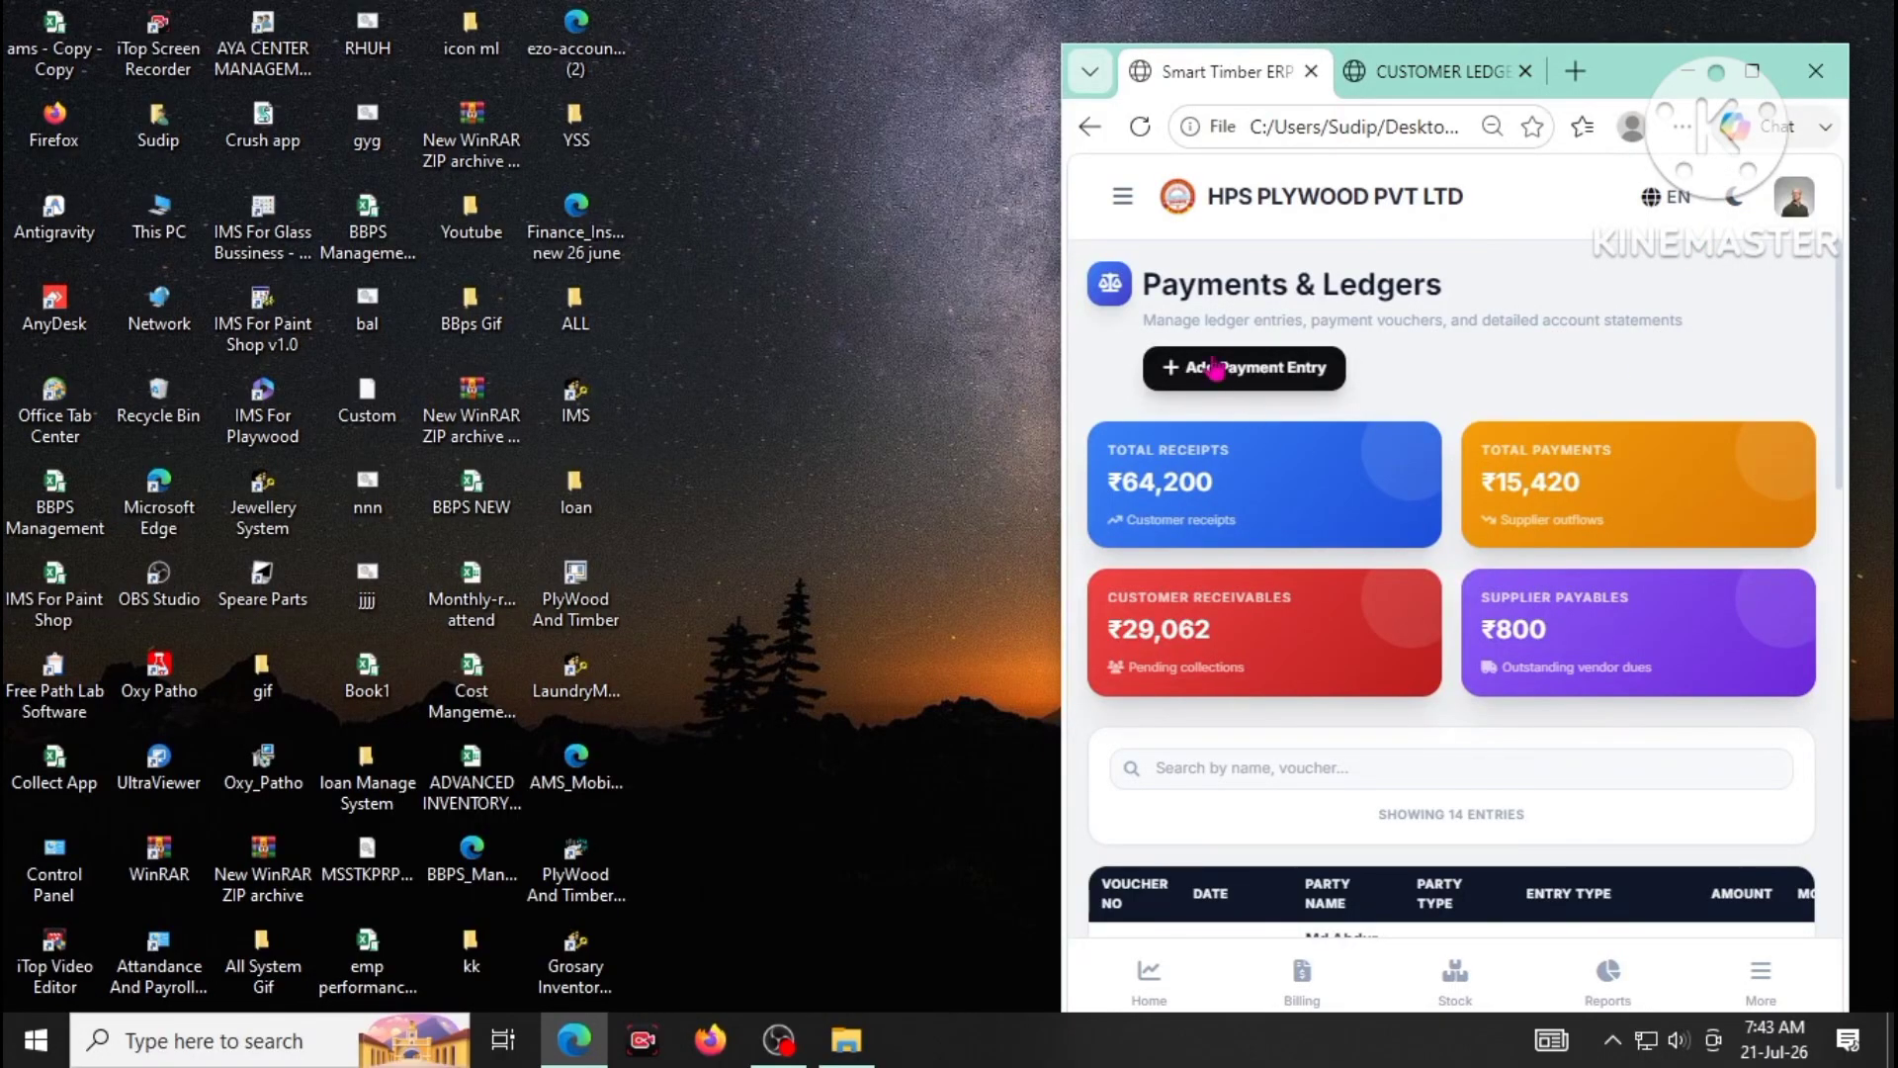
click(1124, 196)
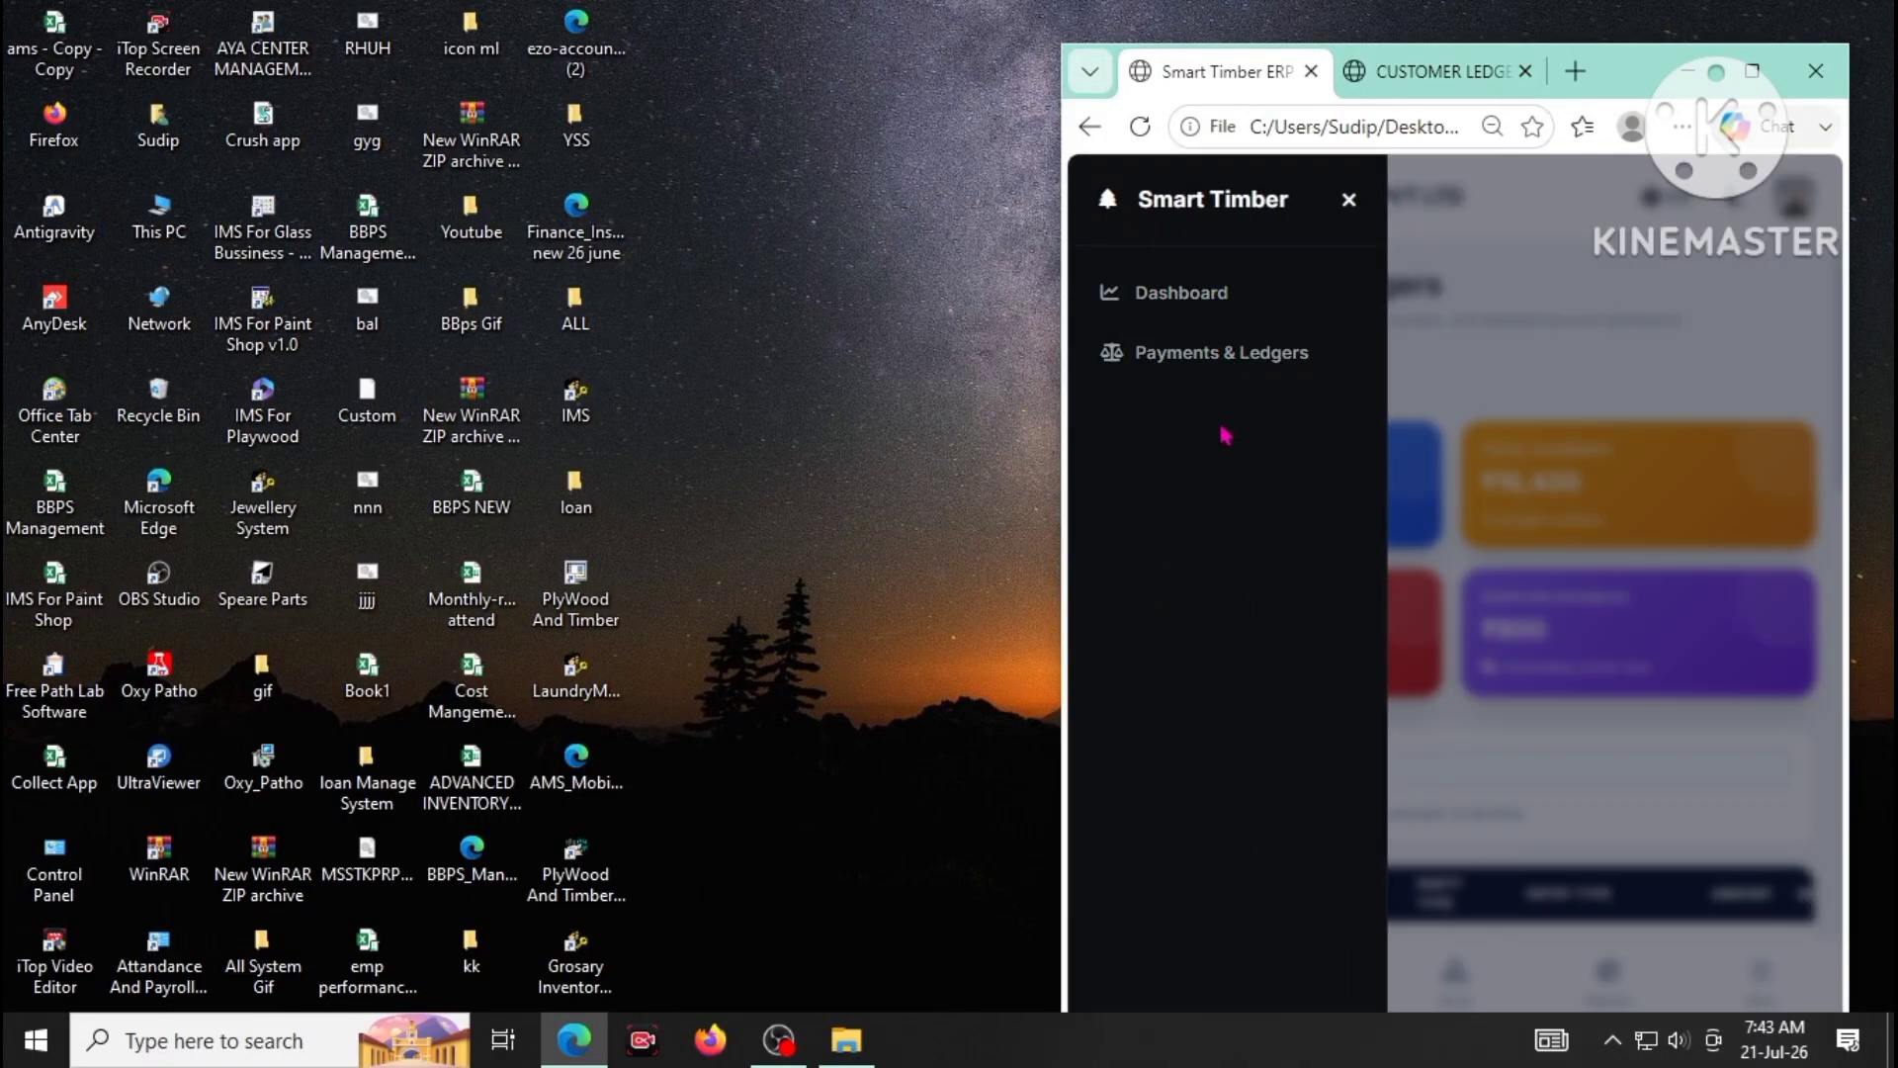
click(1748, 85)
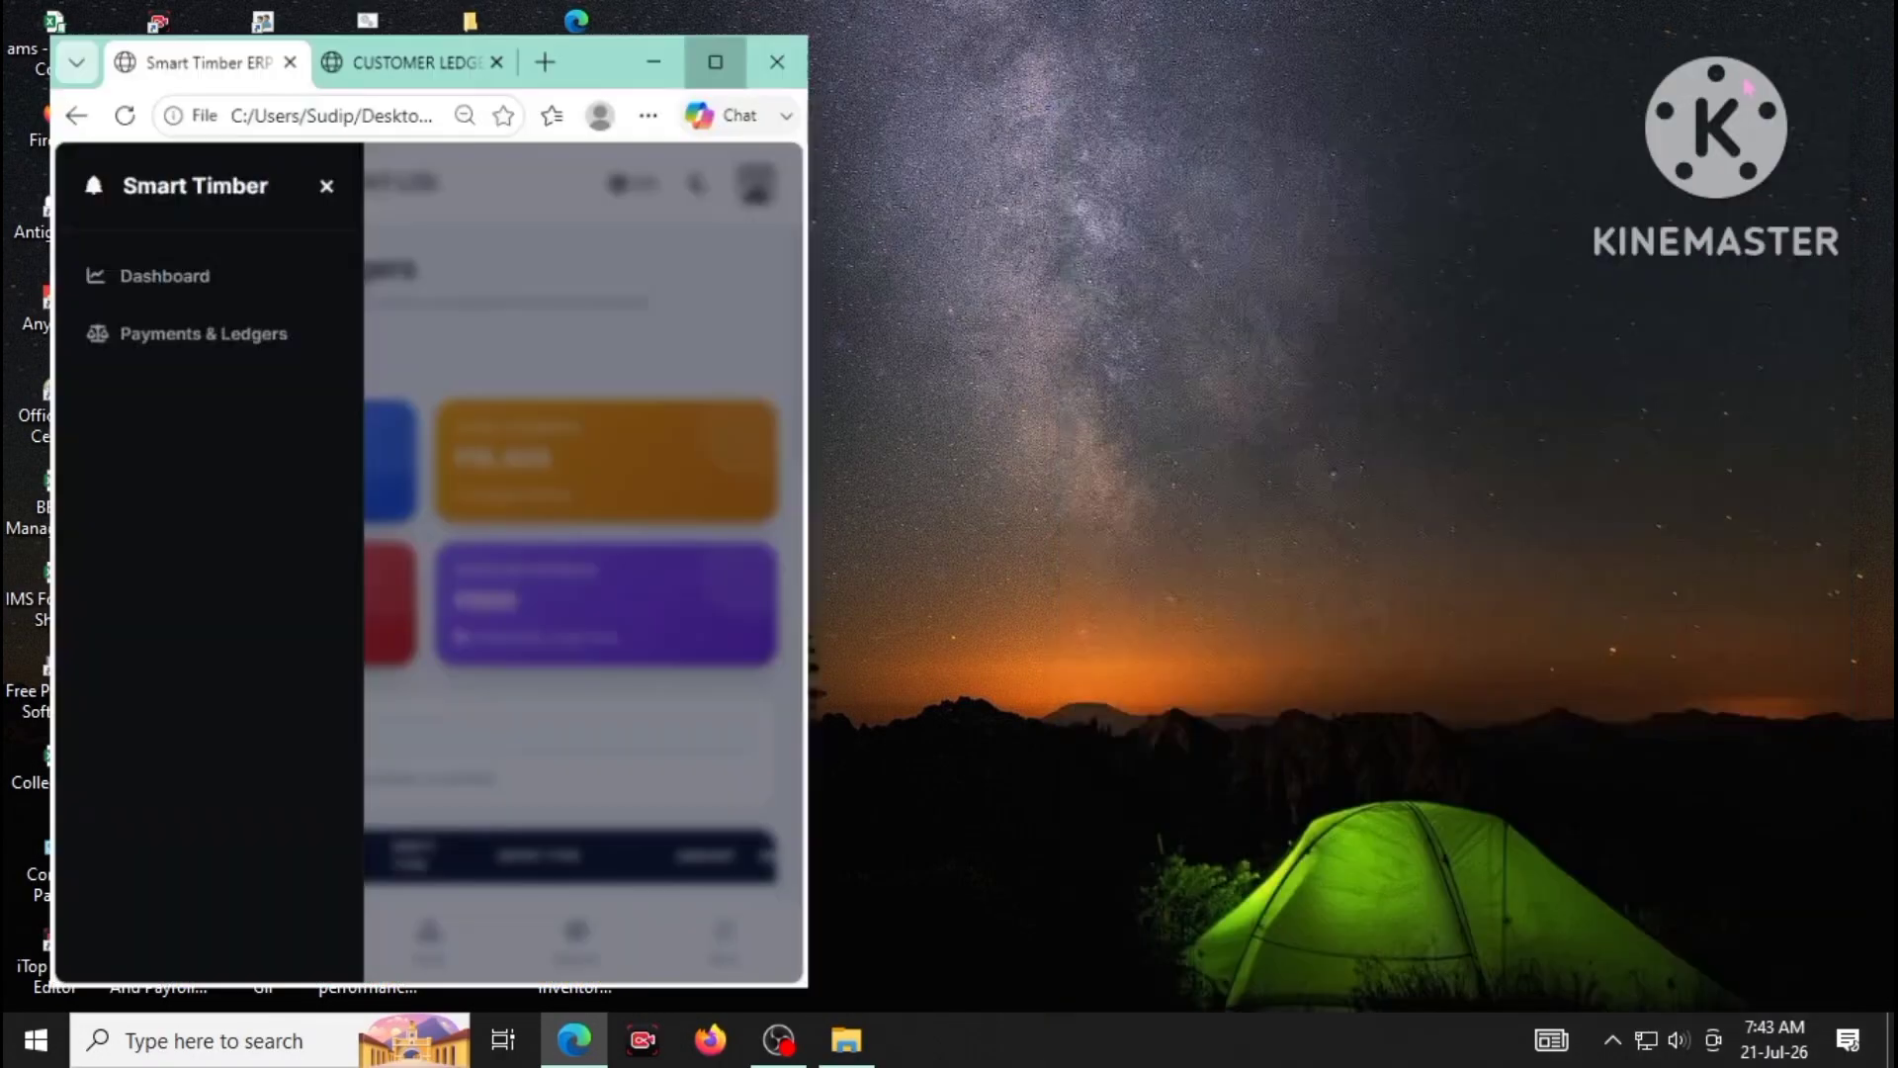
click(715, 61)
click(233, 269)
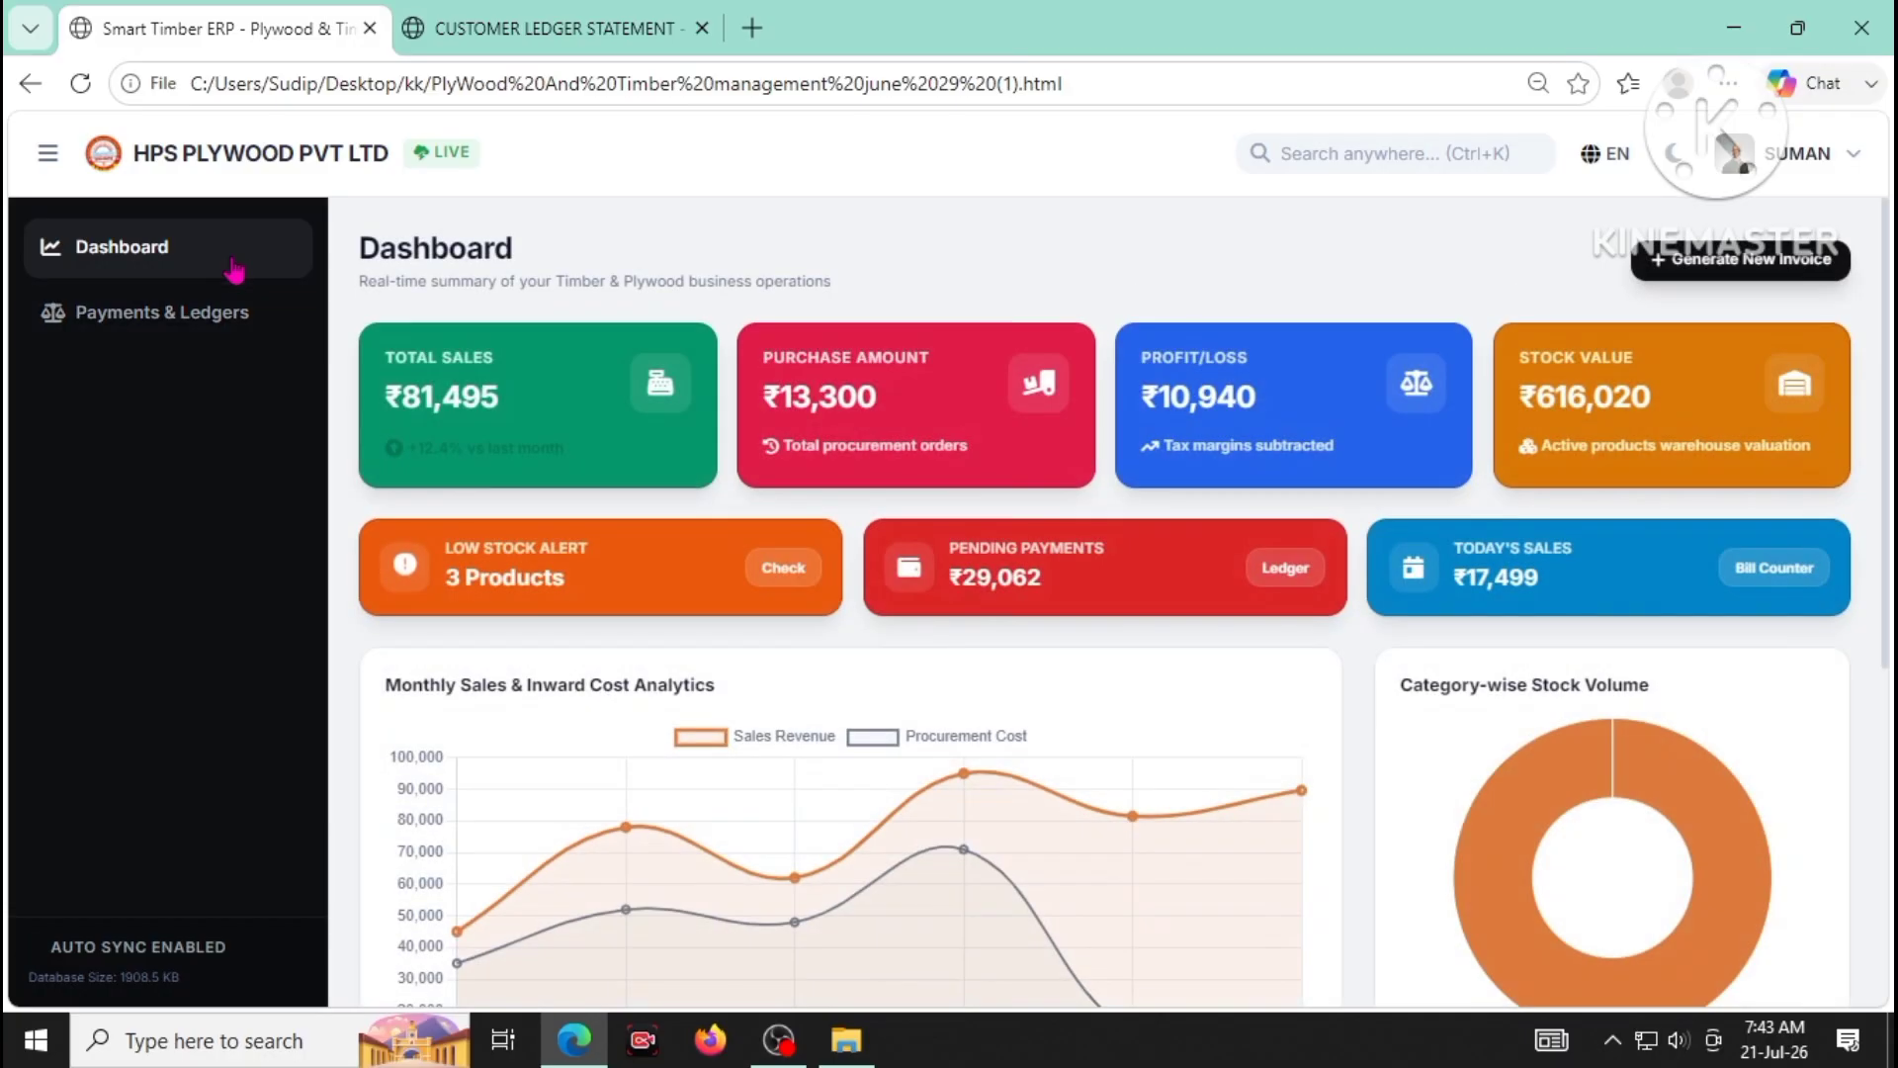